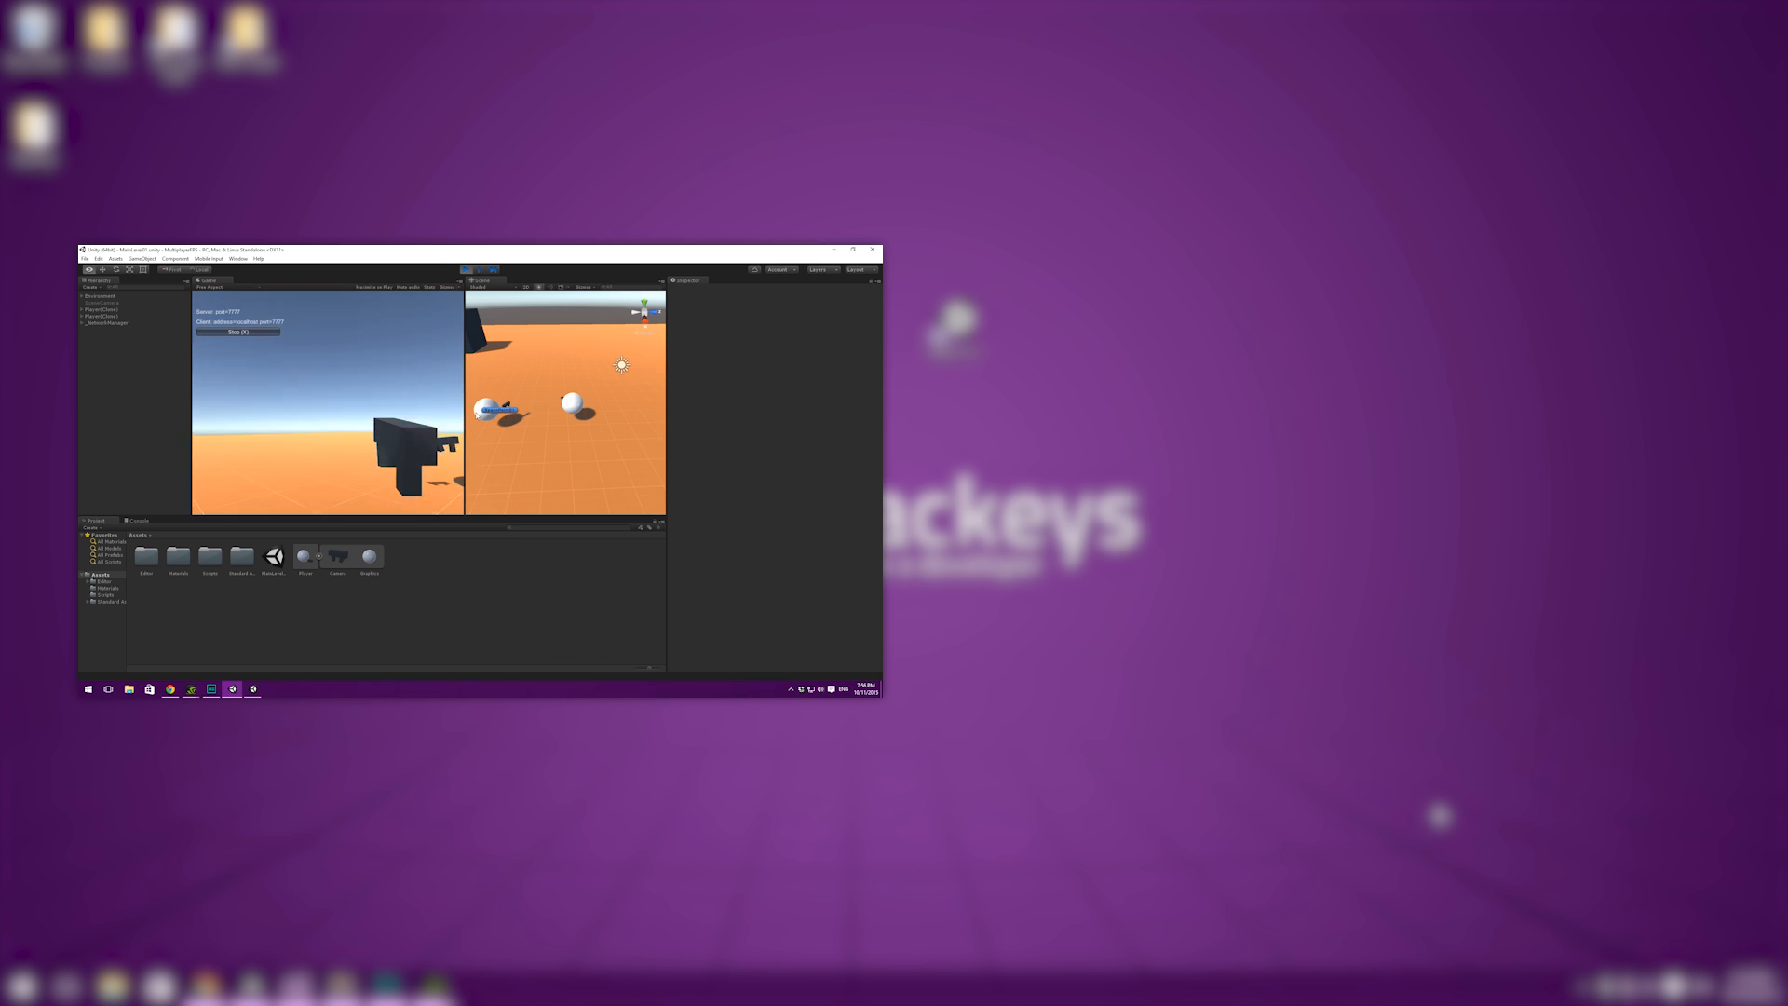
# - Select the second player clone in the multiplayer scene and open its Network Transform Child's Interpolate Rotation Factor for editing
pyautogui.click(116, 310)
pyautogui.click(125, 317)
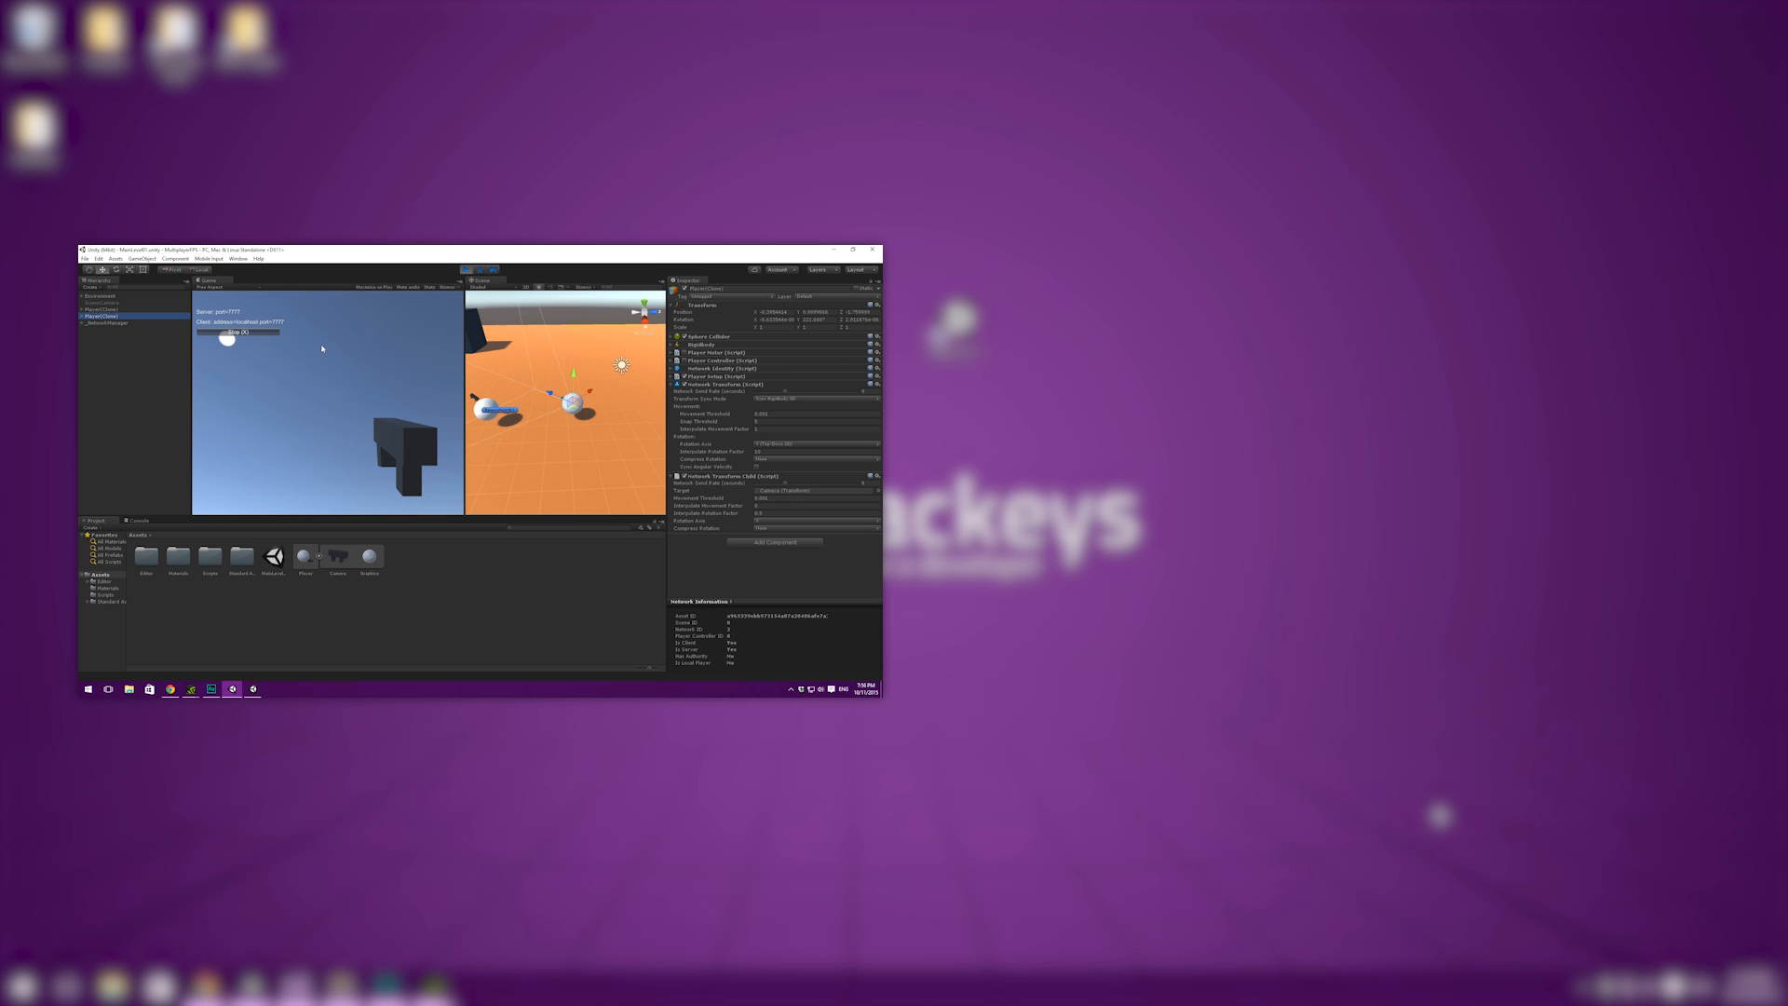
pyautogui.click(769, 515)
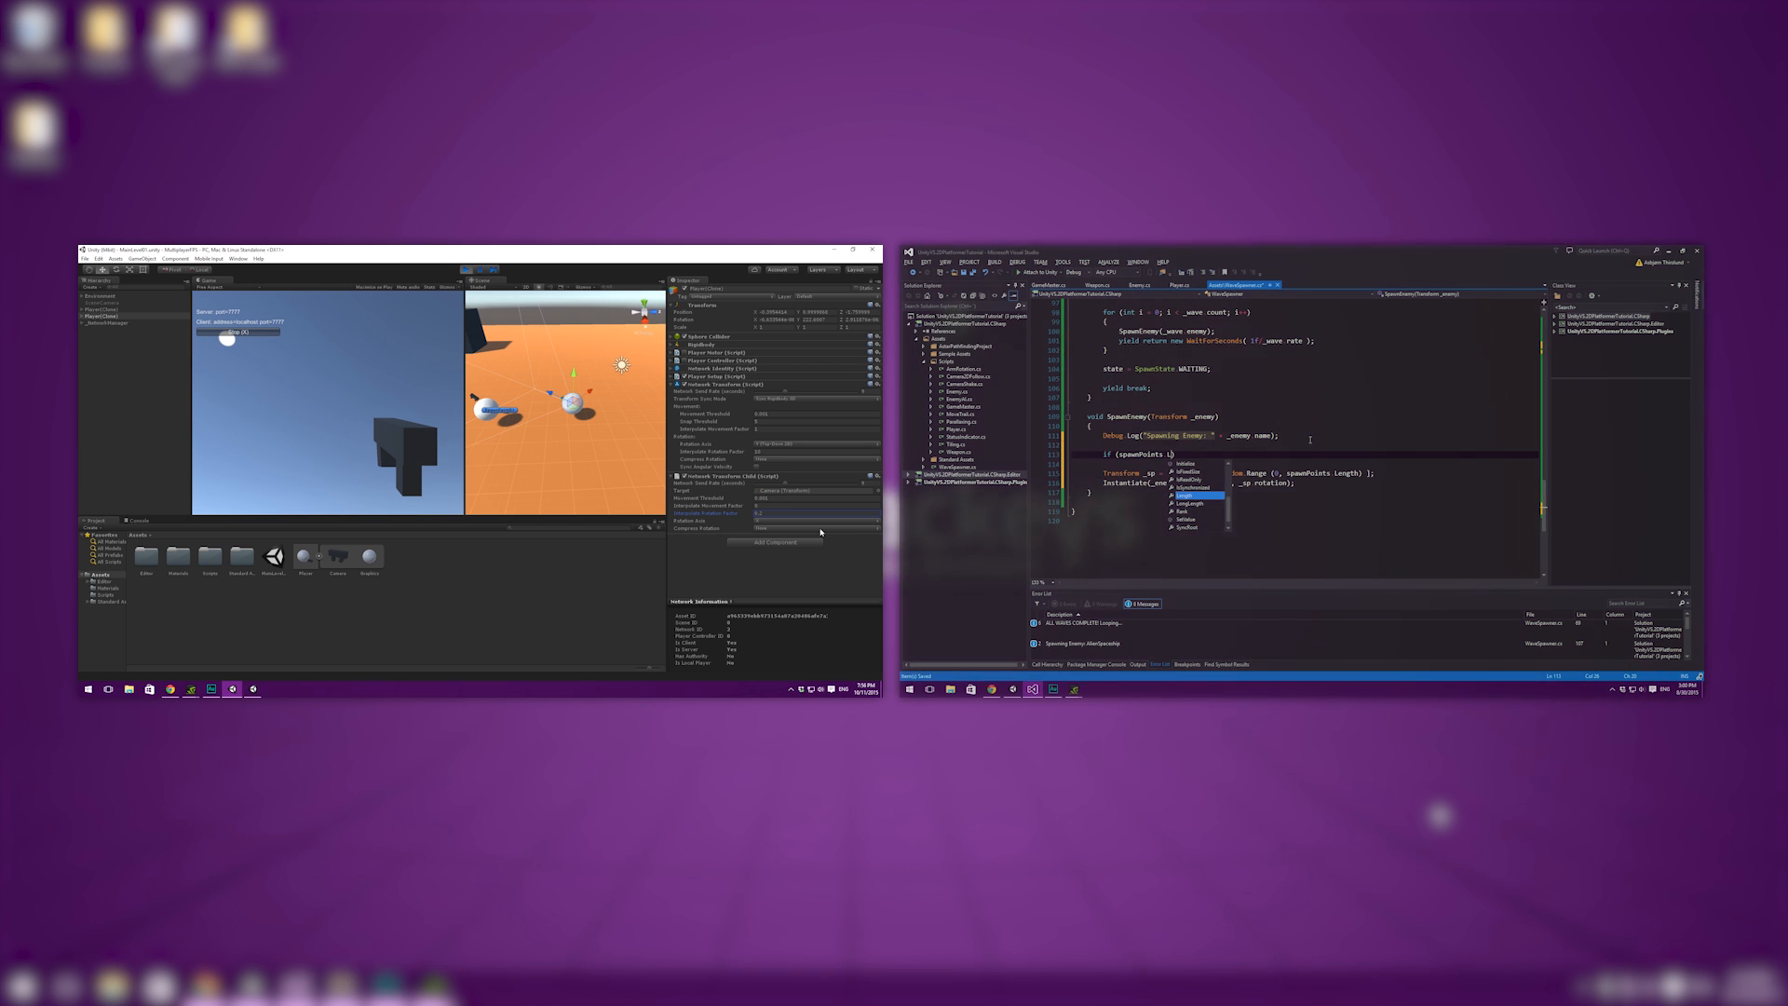
pyautogui.click(700, 568)
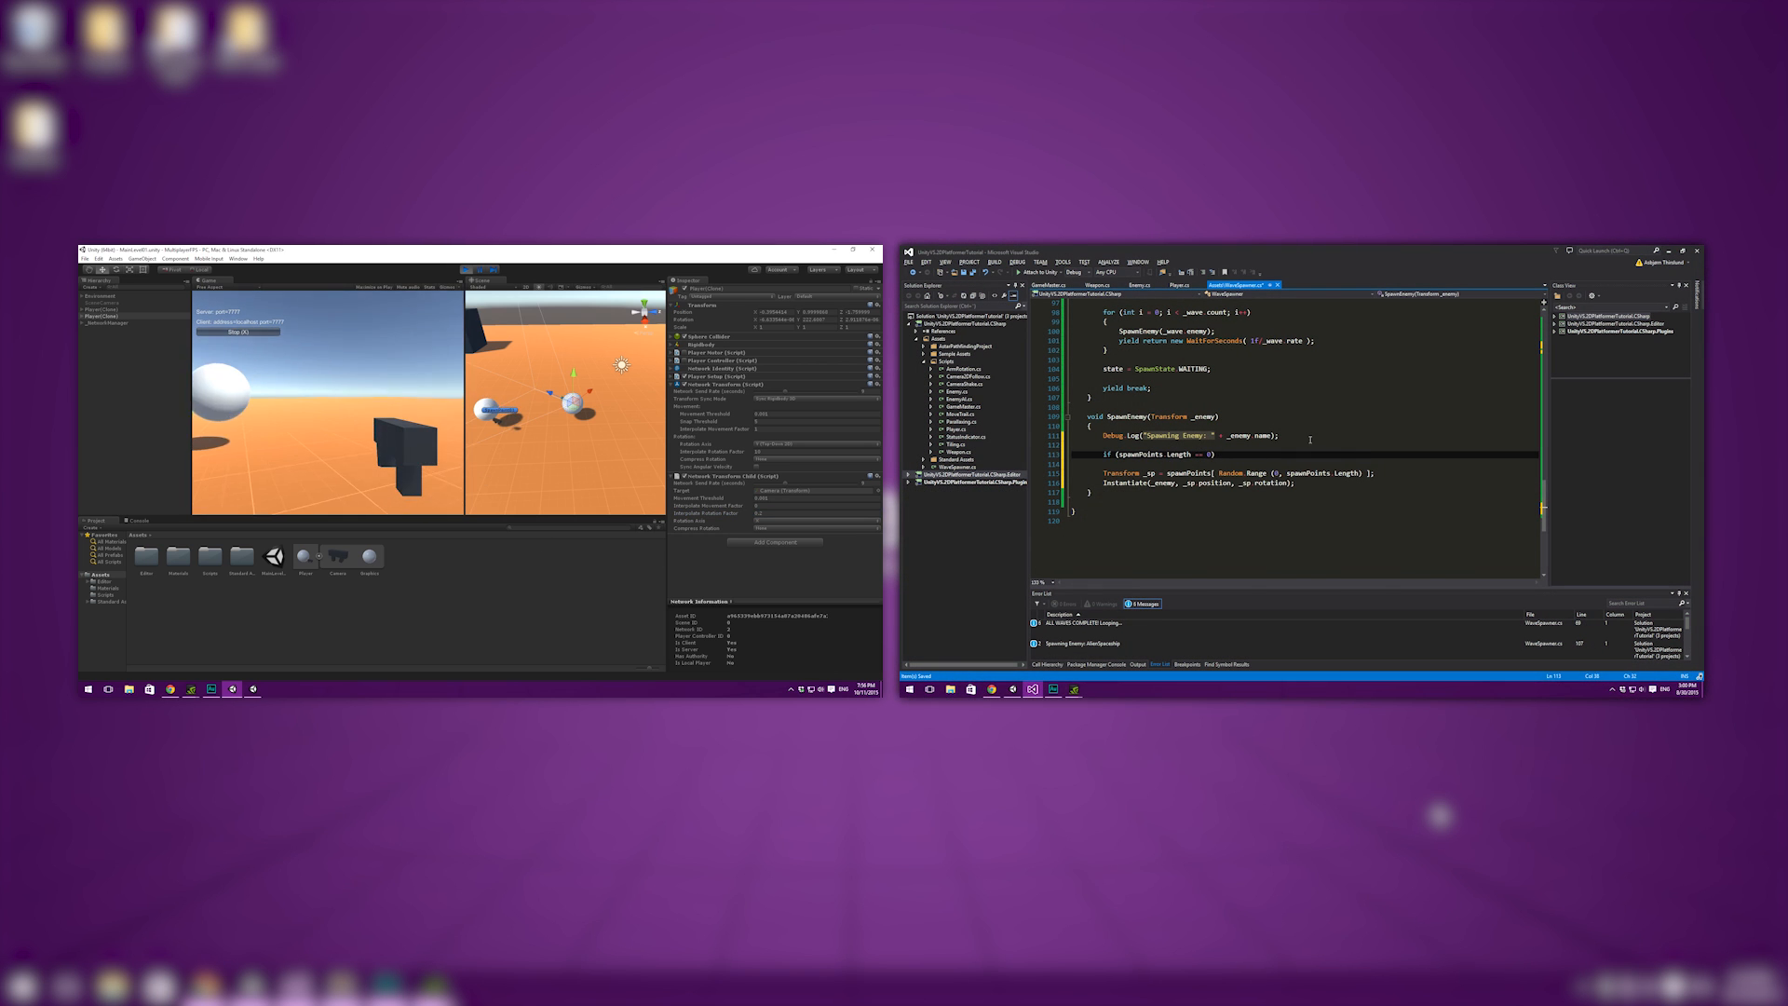
# - In the SpawnEnemy method, log the error "No spawn points referenced." for the case where spawnPoints.Length is 0
pyautogui.hotkey('alt', 'Tab')
pyautogui.write('g.L')
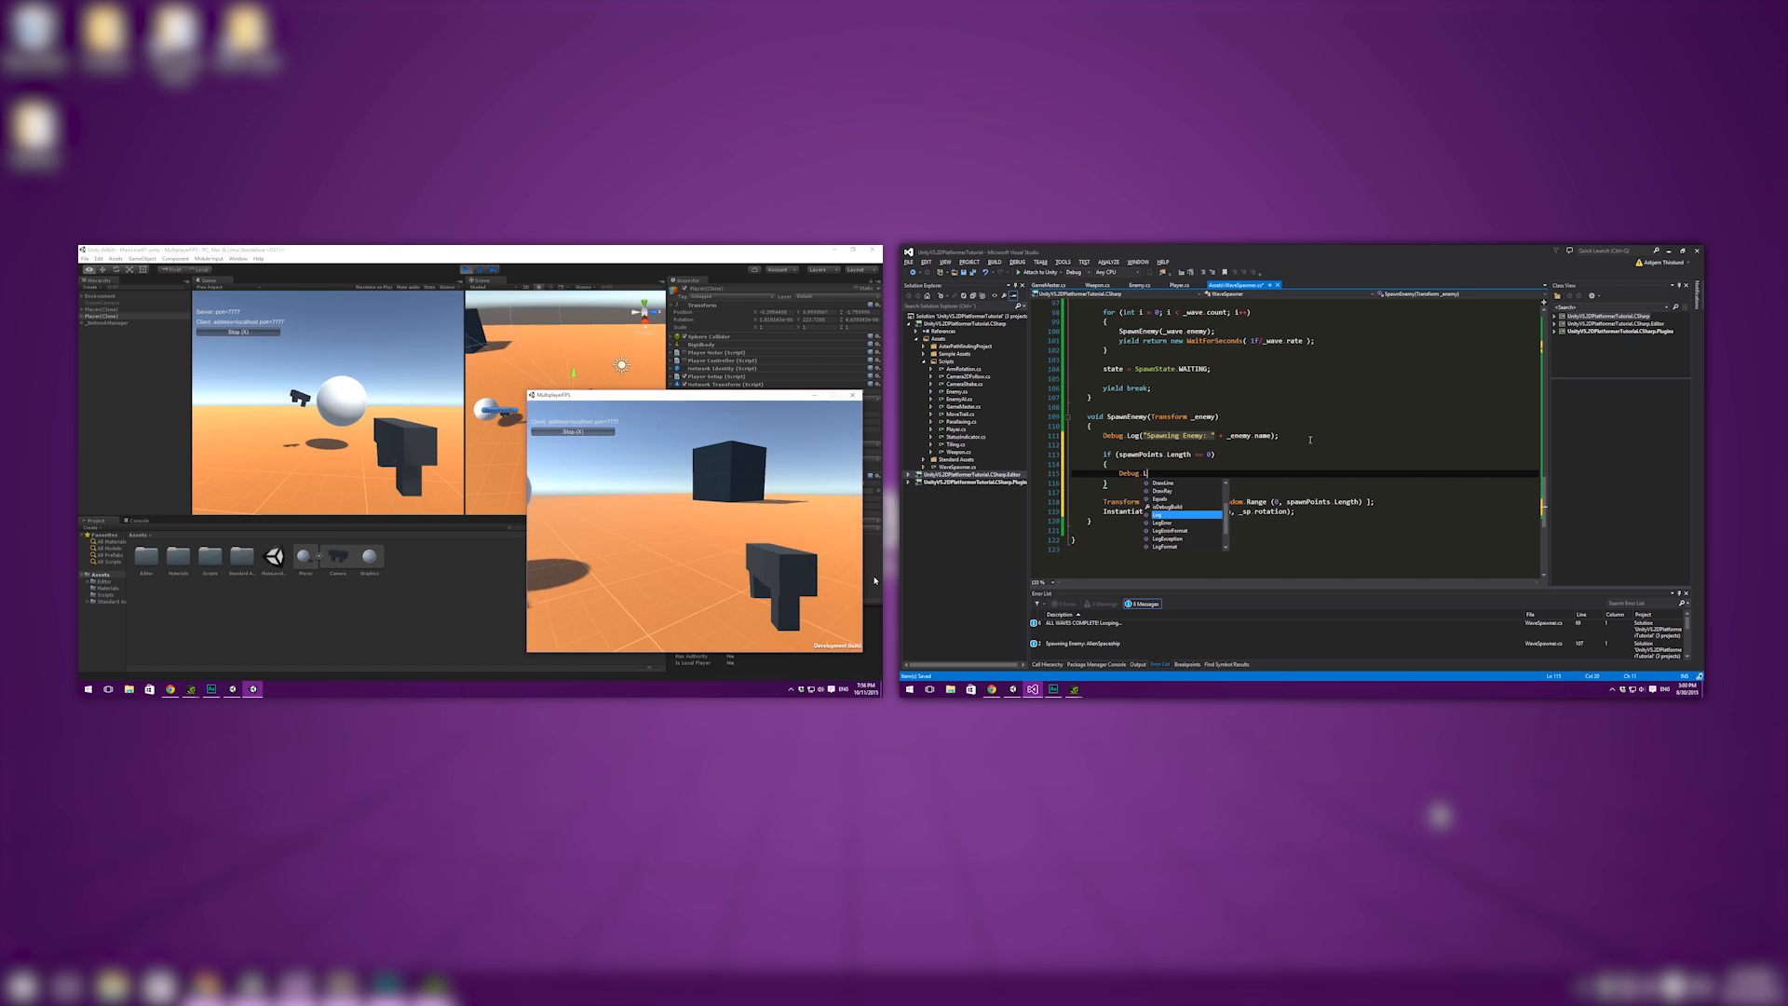
pyautogui.write('ogError ("No s')
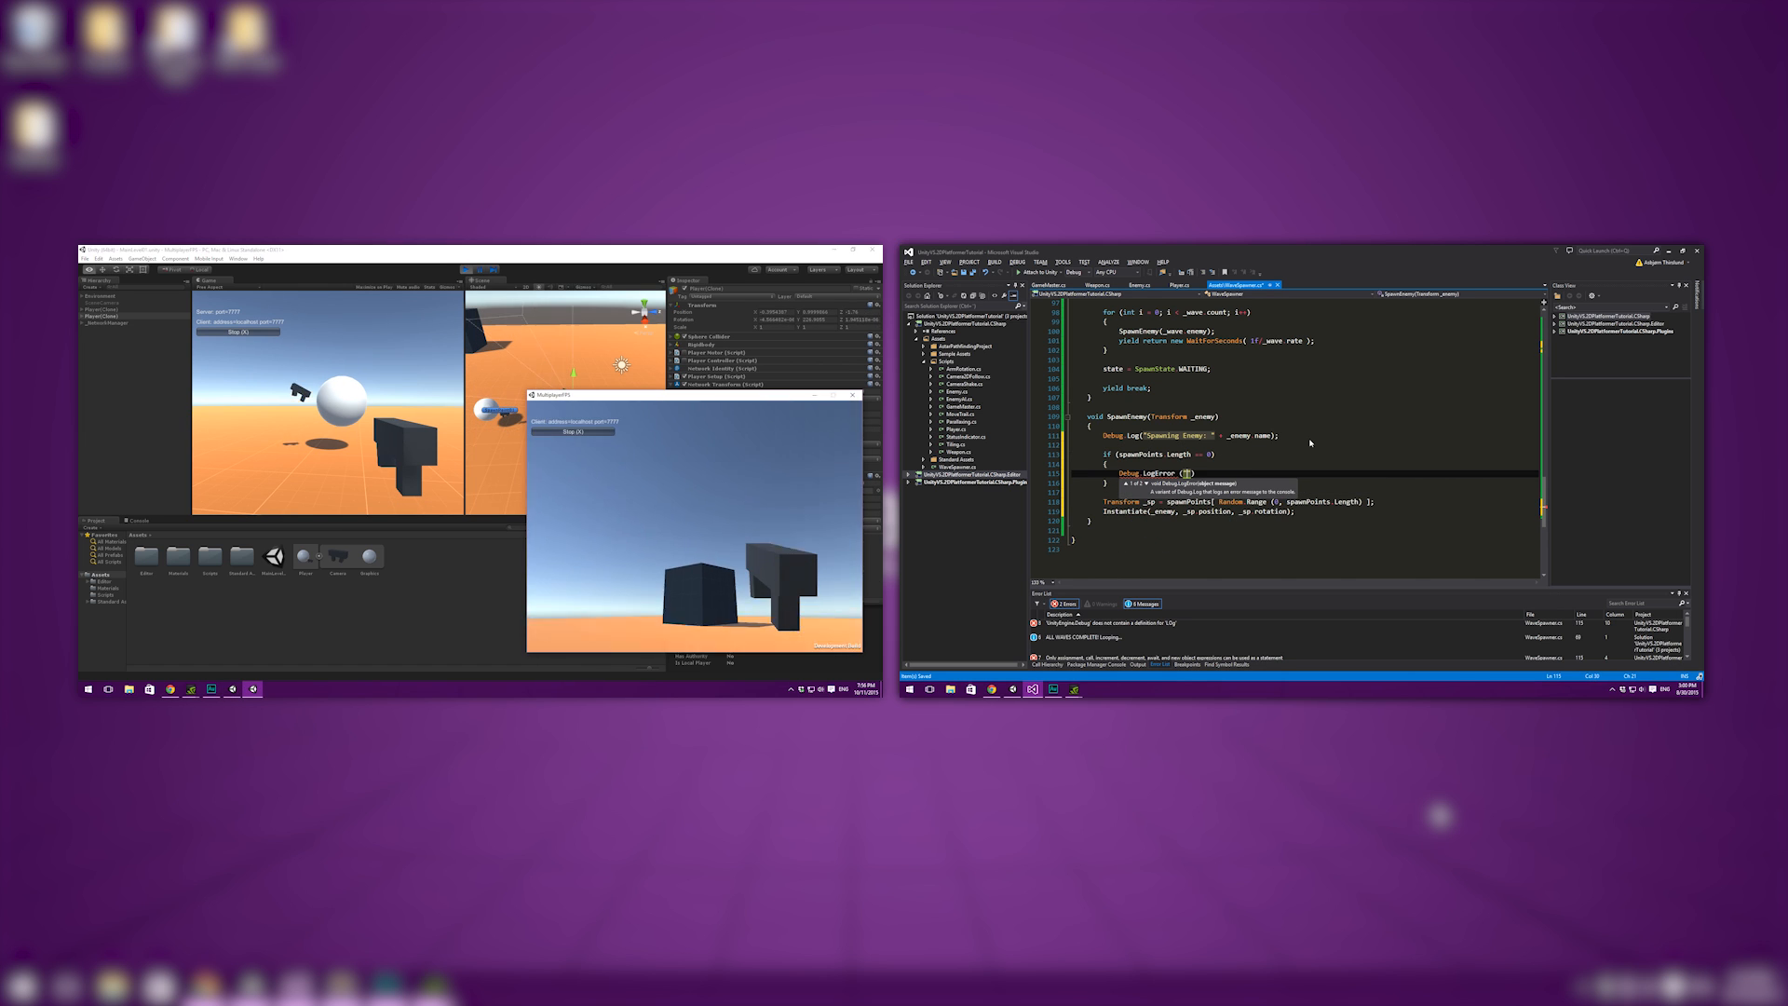
pyautogui.write('pawn points')
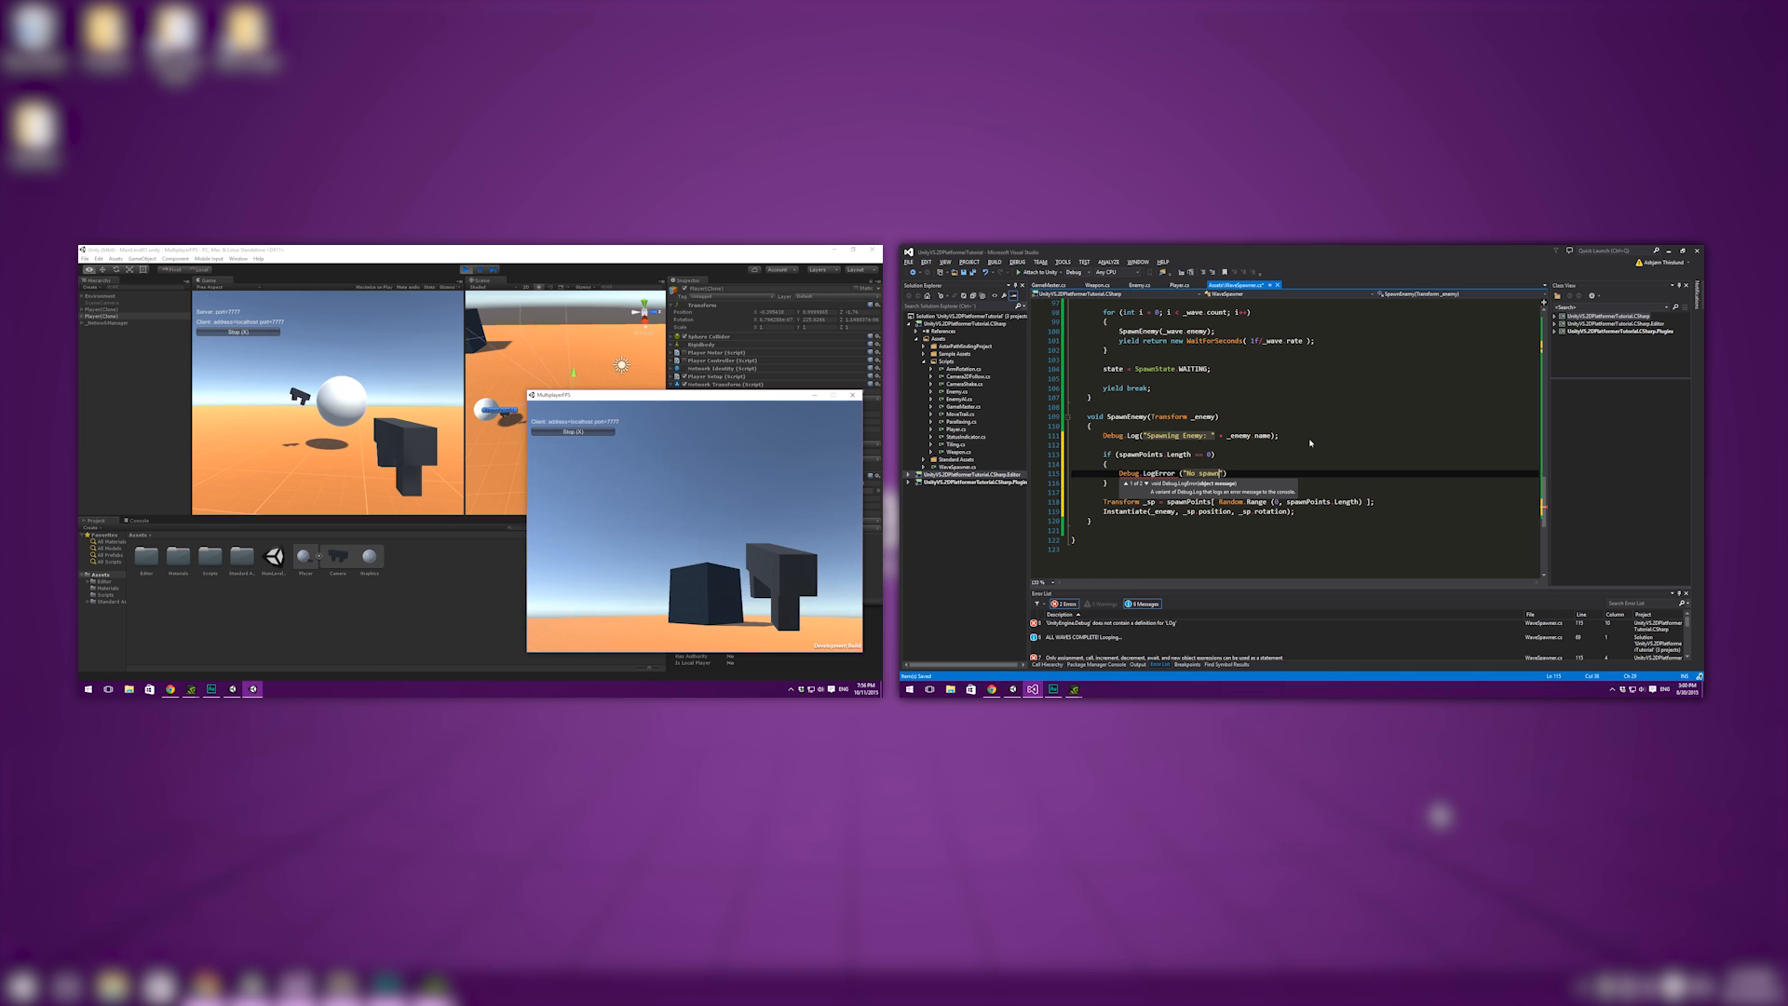
pyautogui.write(' referenced')
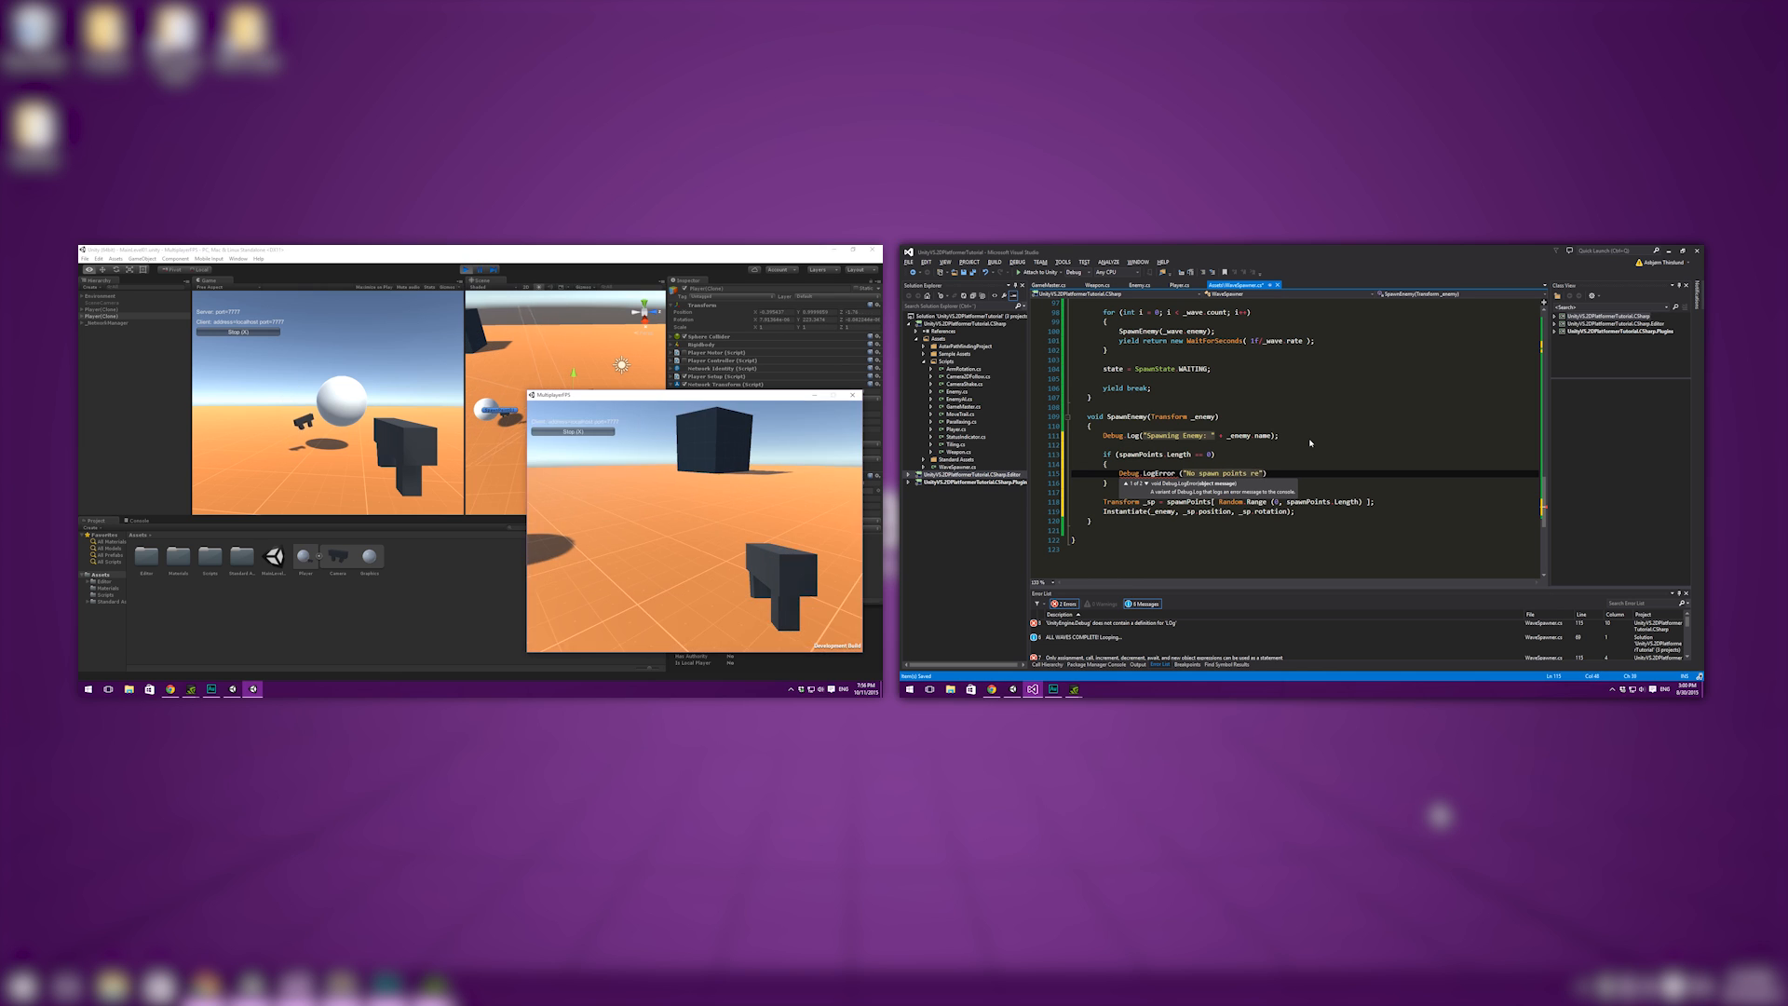
pyautogui.write('.");')
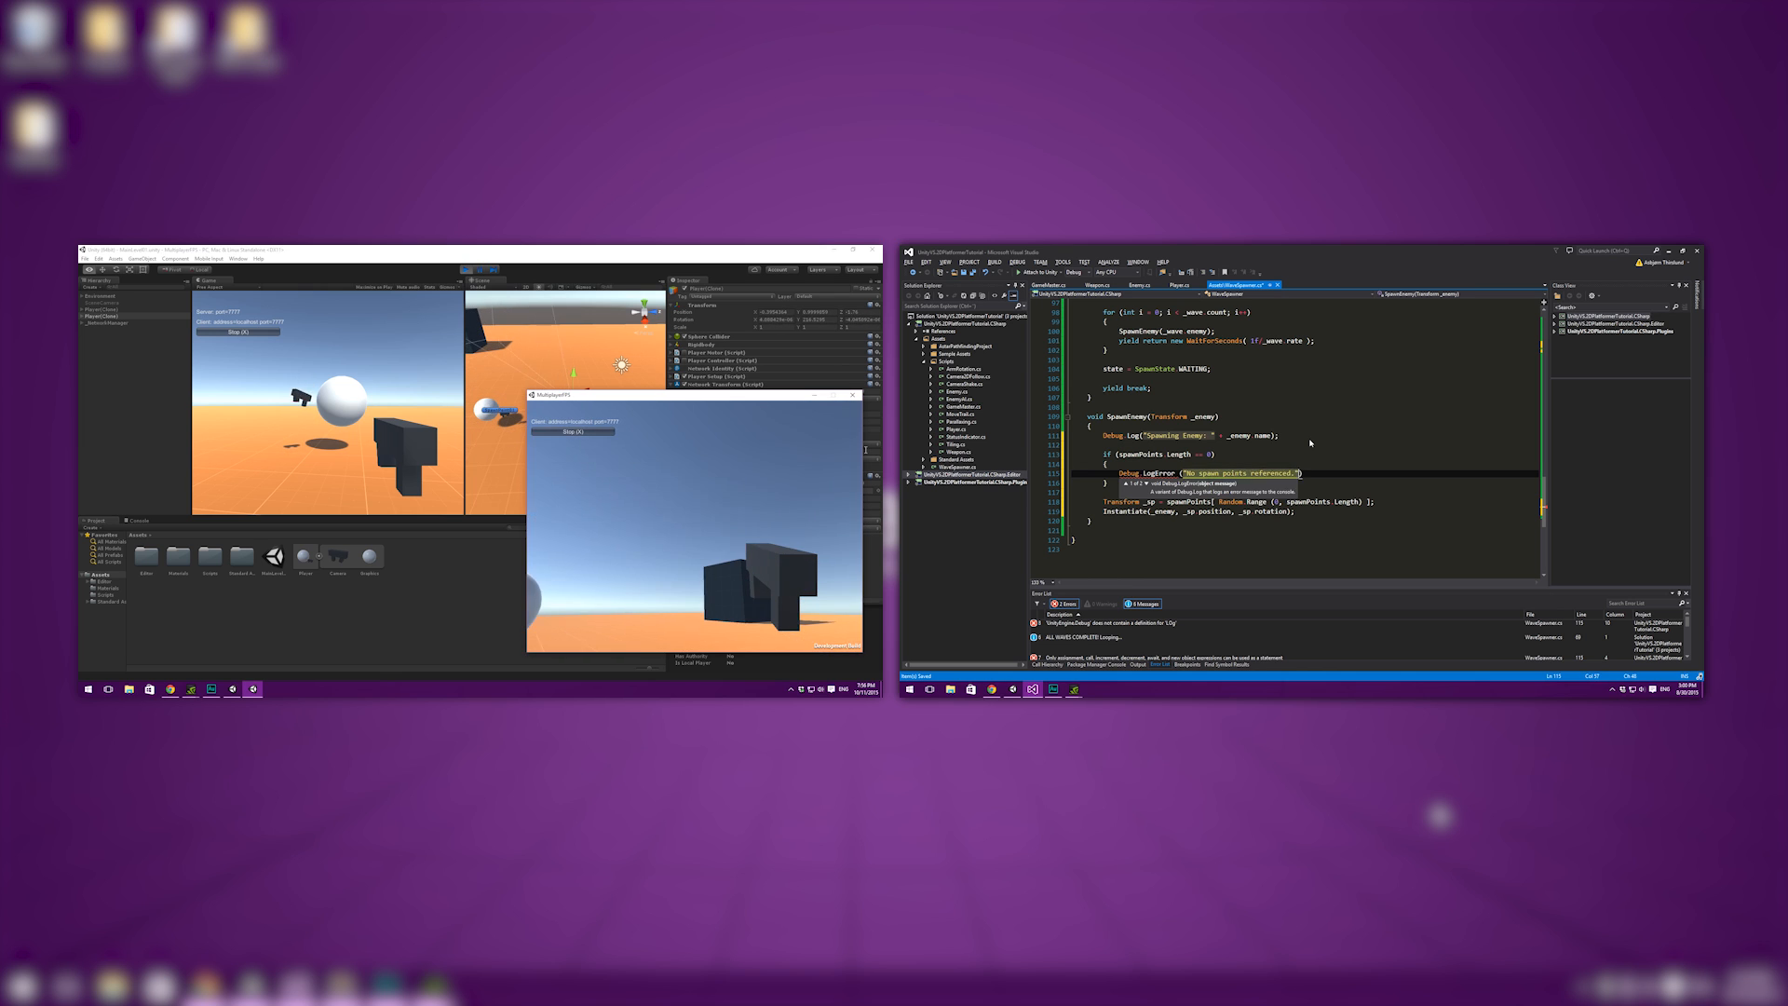
# - Cut the spawn-point check out of SpawnEnemy and set the player clone's child Interpolate Rotation Factor to 0.3
pyautogui.click(868, 538)
pyautogui.moveTo(1116, 488); pyautogui.dragTo(1088, 455)
pyautogui.click(820, 515)
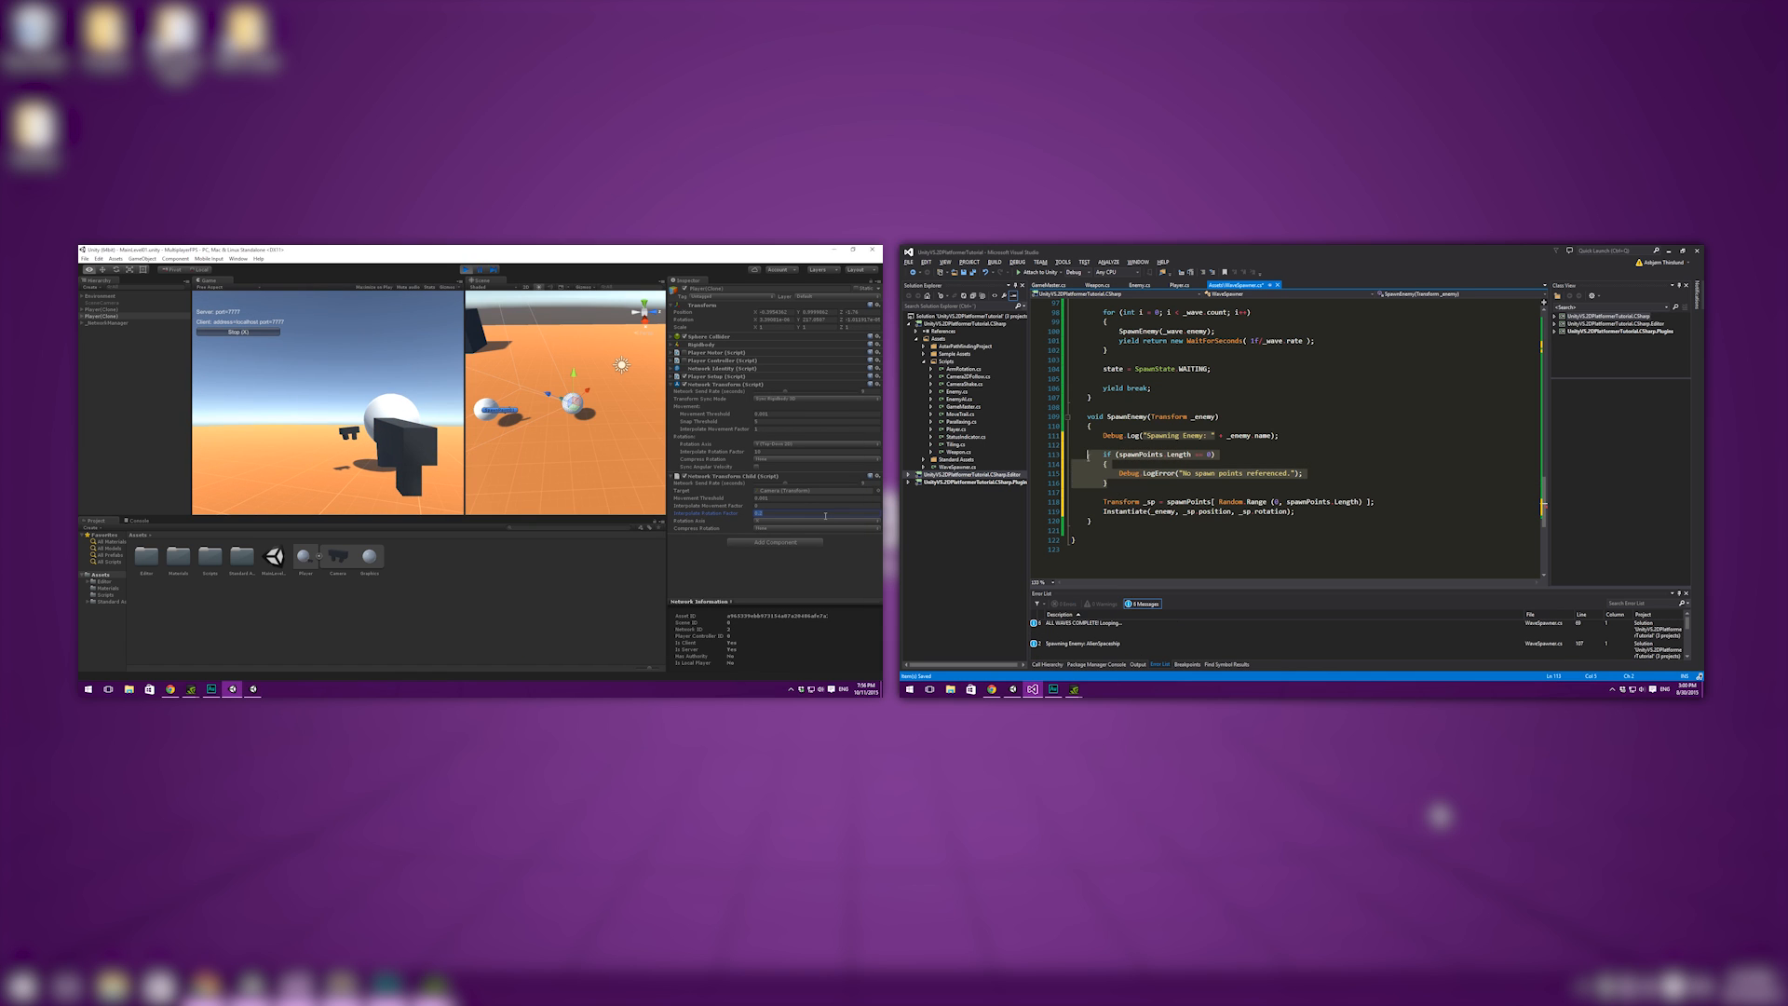
pyautogui.press('BackSpace')
pyautogui.press('BackSpace')
pyautogui.press('BackSpace')
pyautogui.press('BackSpace')
pyautogui.press('BackSpace')
pyautogui.write('0.3')
pyautogui.hotkey('ctrl', 's')
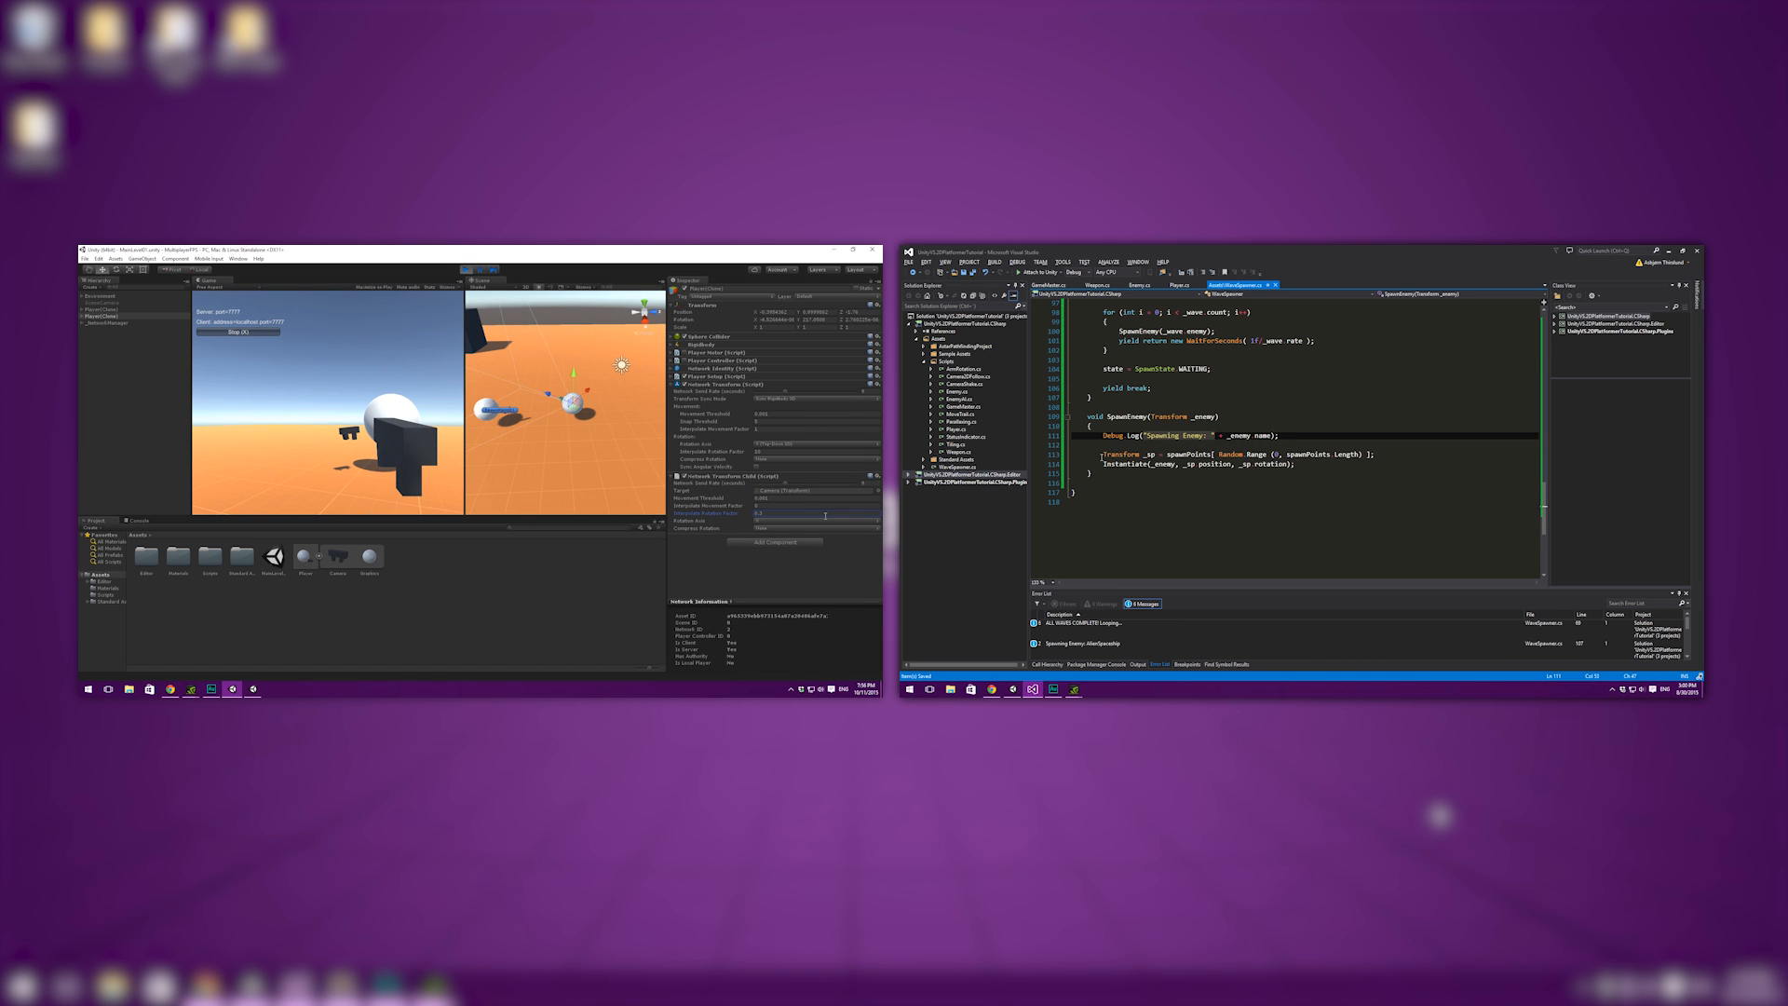
# - Paste the spawn-point check at the beginning of the Start method, above the waveCountdown assignment, and save the script
pyautogui.scroll(7, 1164, 394)
pyautogui.hotkey('alt', 'Tab')
pyautogui.scroll(18, 1164, 394)
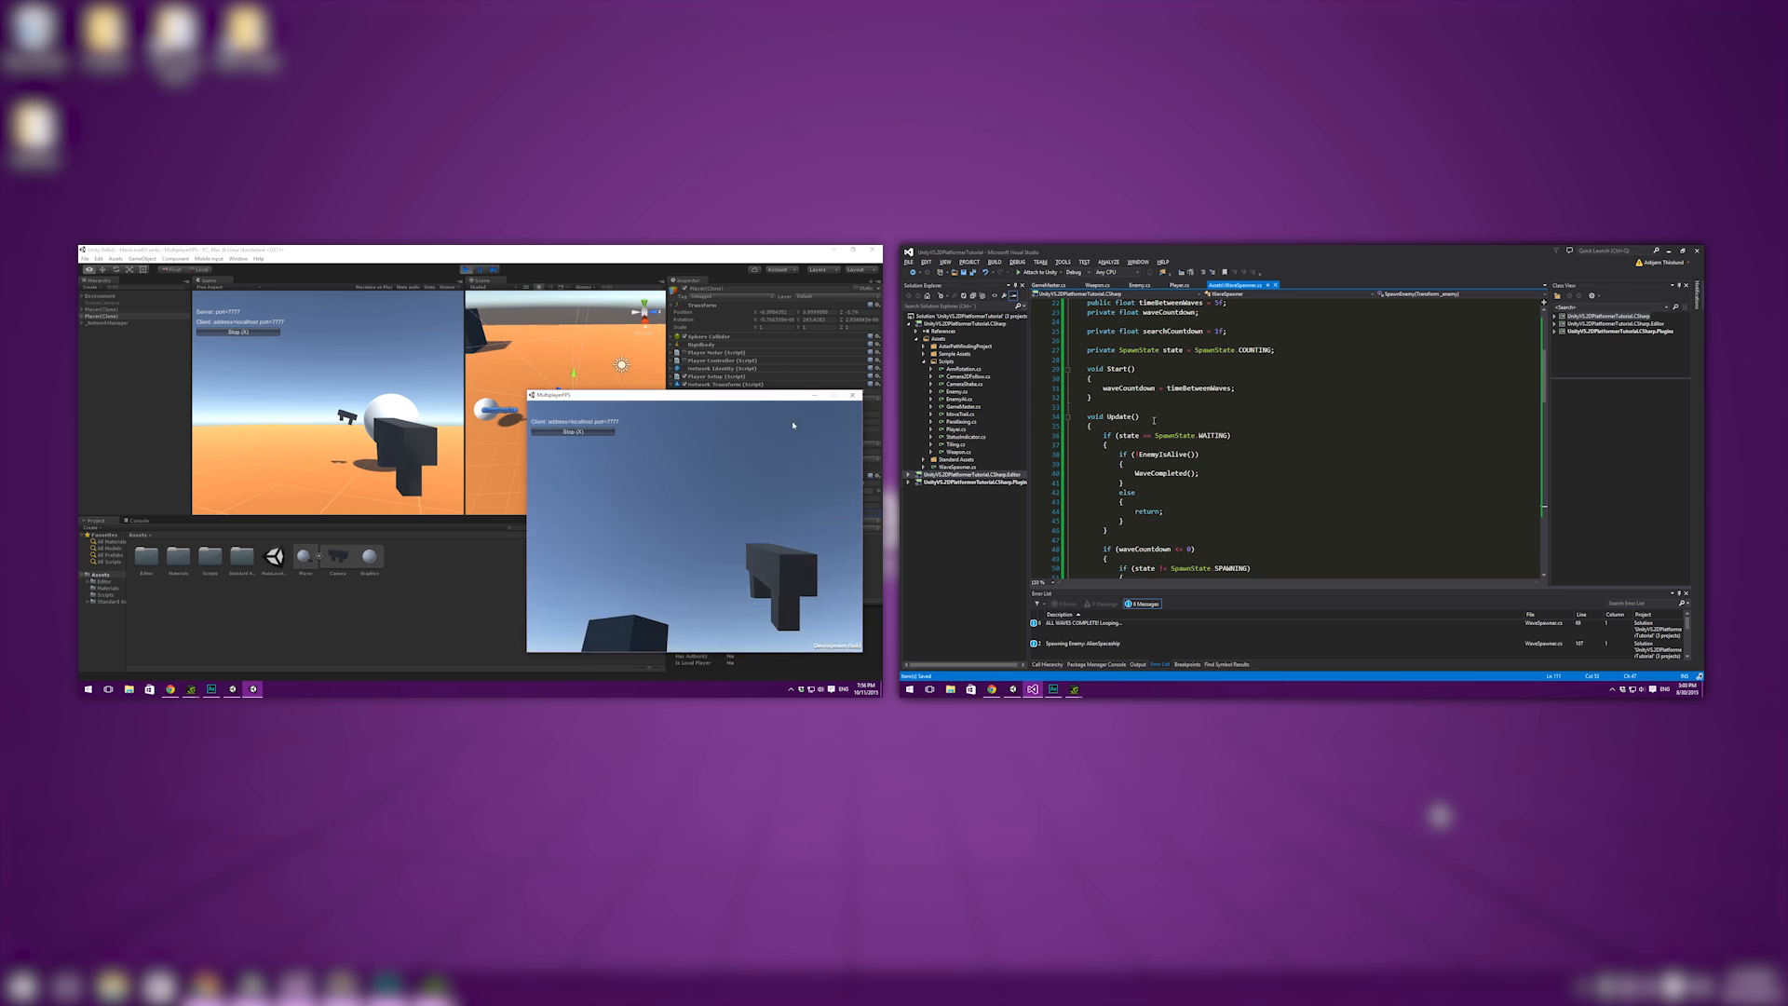
pyautogui.click(1272, 386)
pyautogui.click(1216, 378)
pyautogui.press('Return')
pyautogui.press('Return')
pyautogui.press('Up')
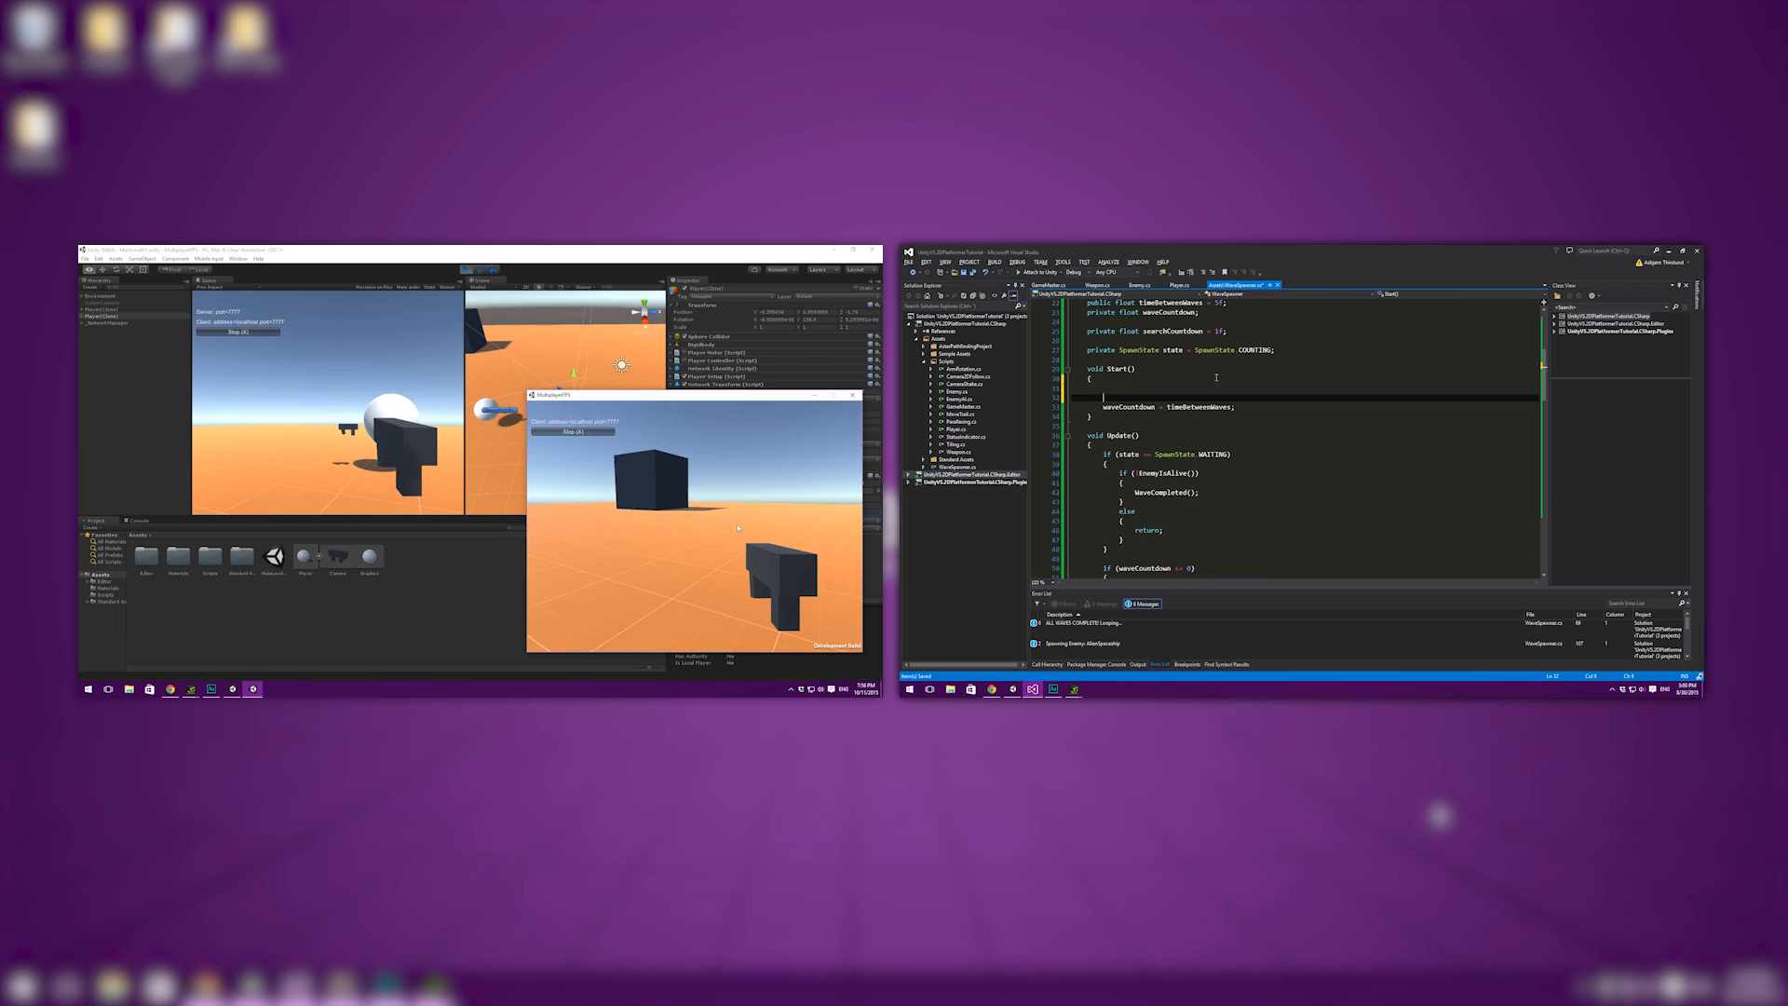
pyautogui.write('if (spawnPoints.Length == 0) \t\t{ \t\t\tDebug.LogError("No spawn points referenced."); \t\t}')
pyautogui.scroll(4, 1216, 382)
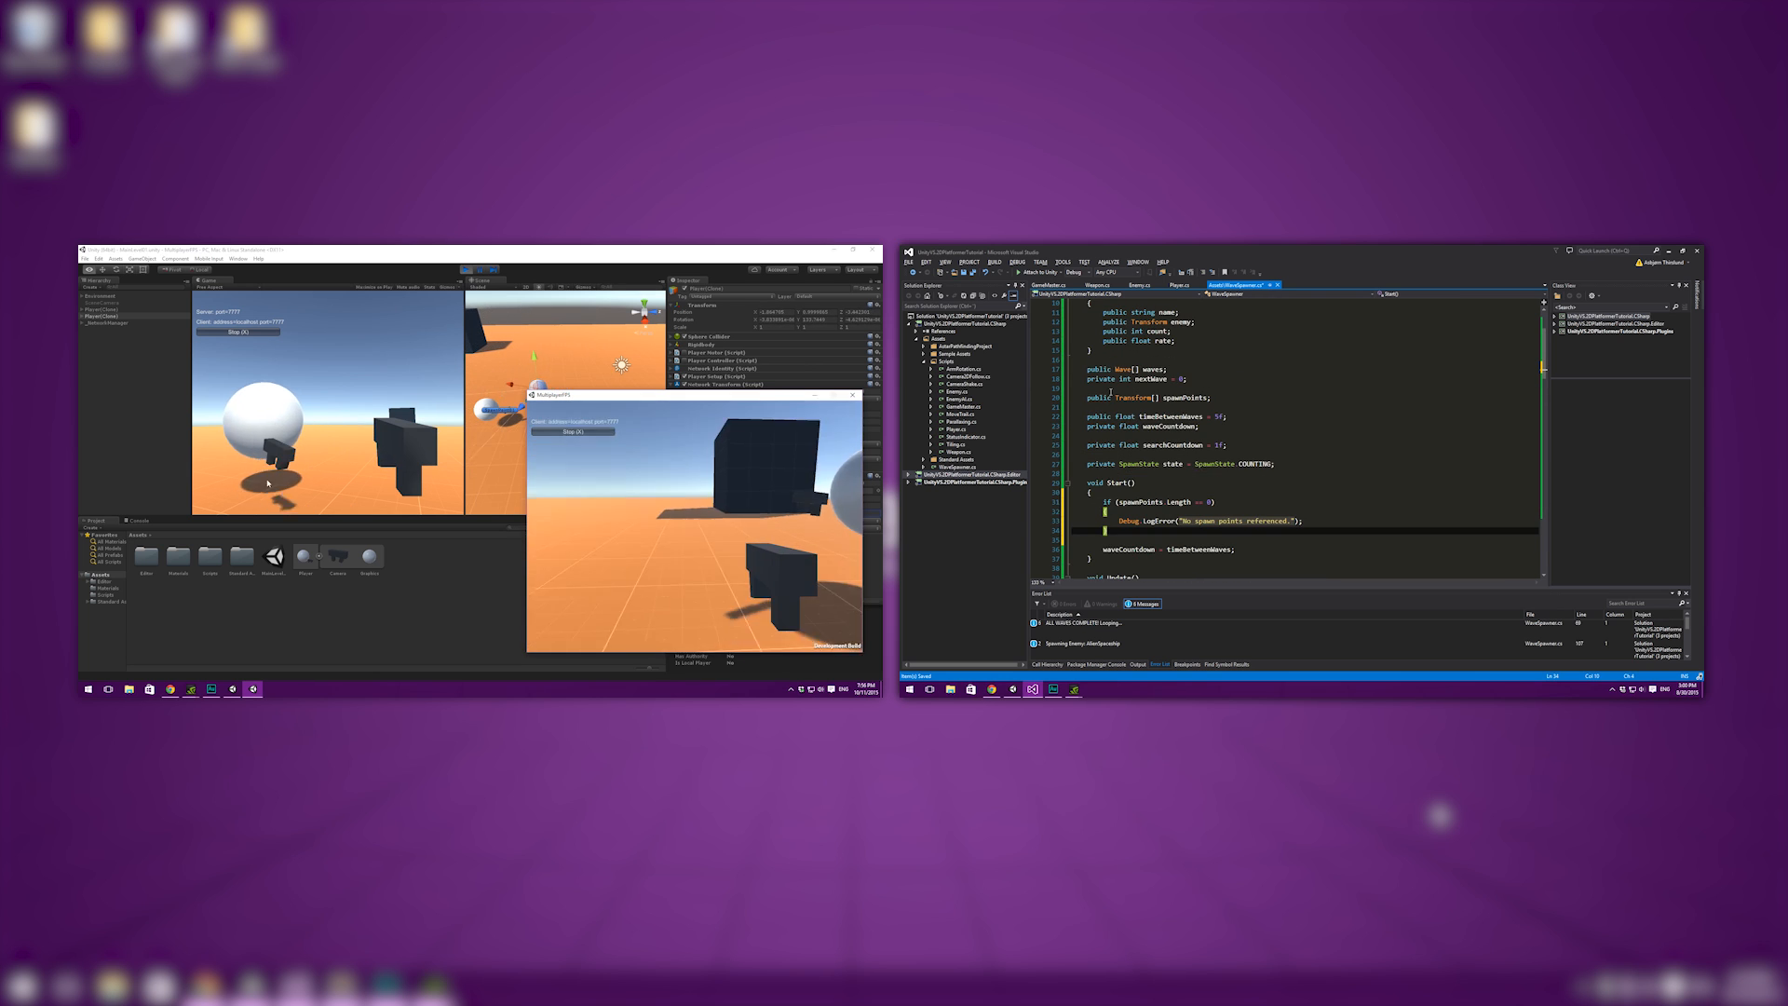
pyautogui.hotkey('ctrl', 's')
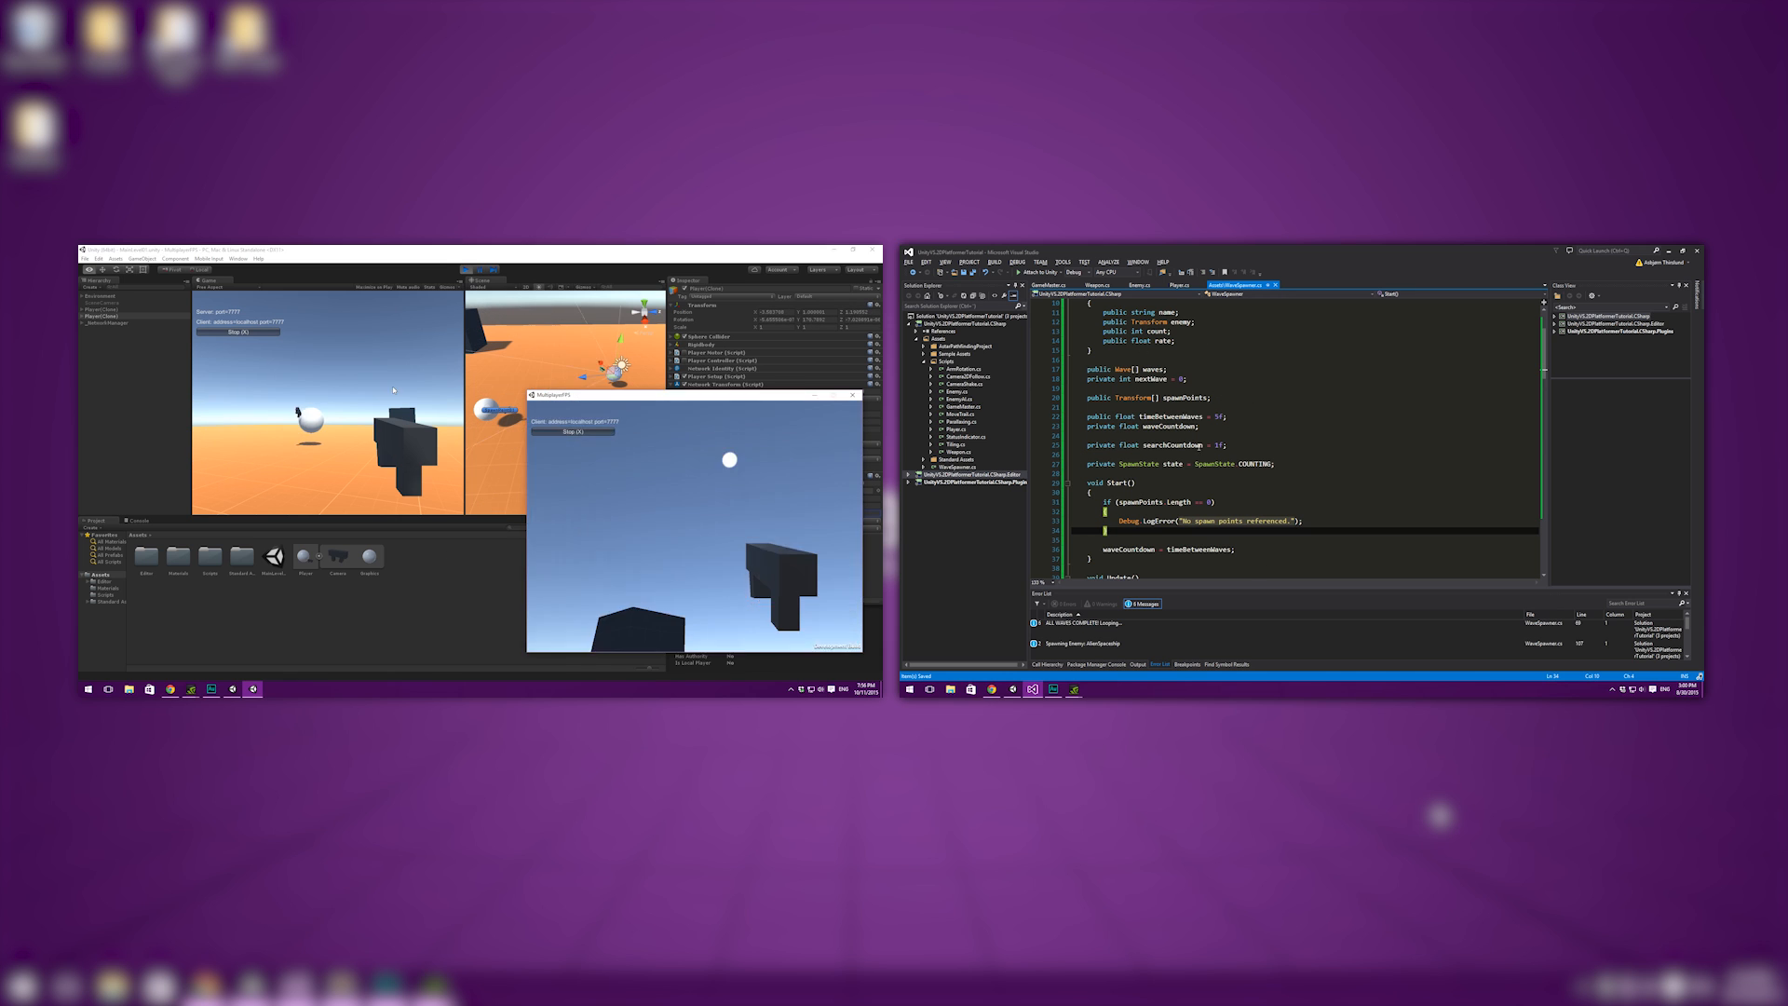
pyautogui.scroll(1, 1163, 434)
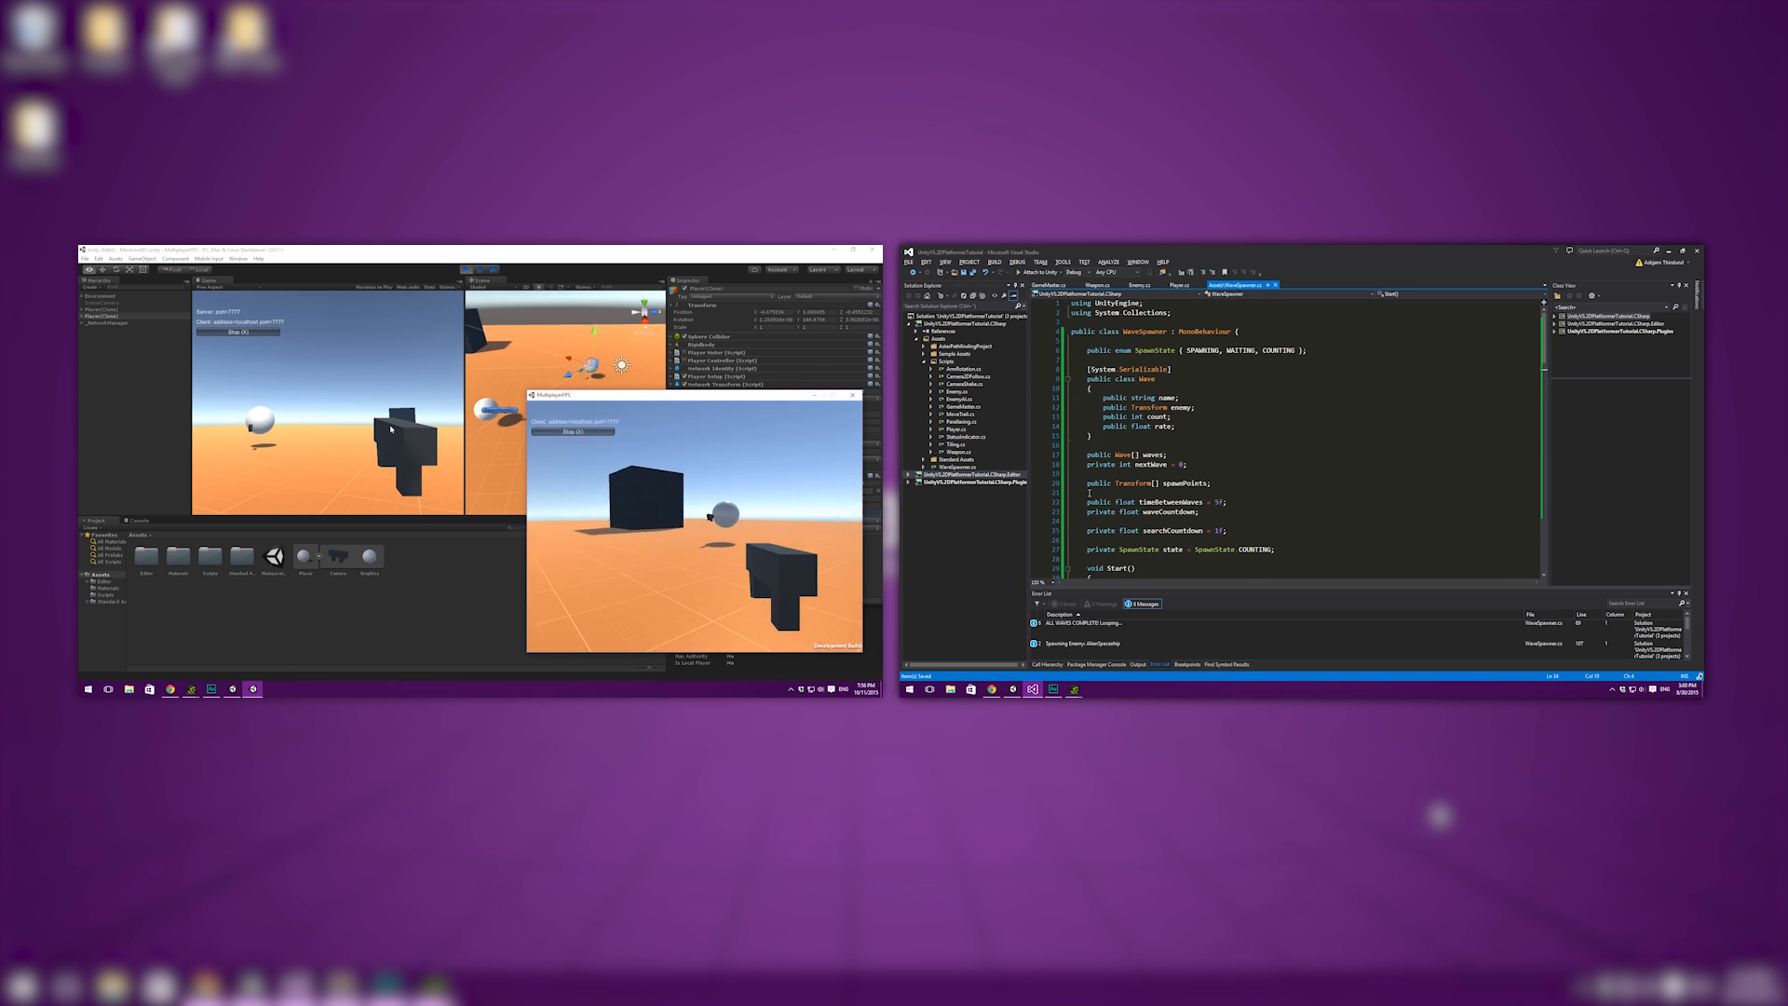
pyautogui.scroll(-2, 1163, 436)
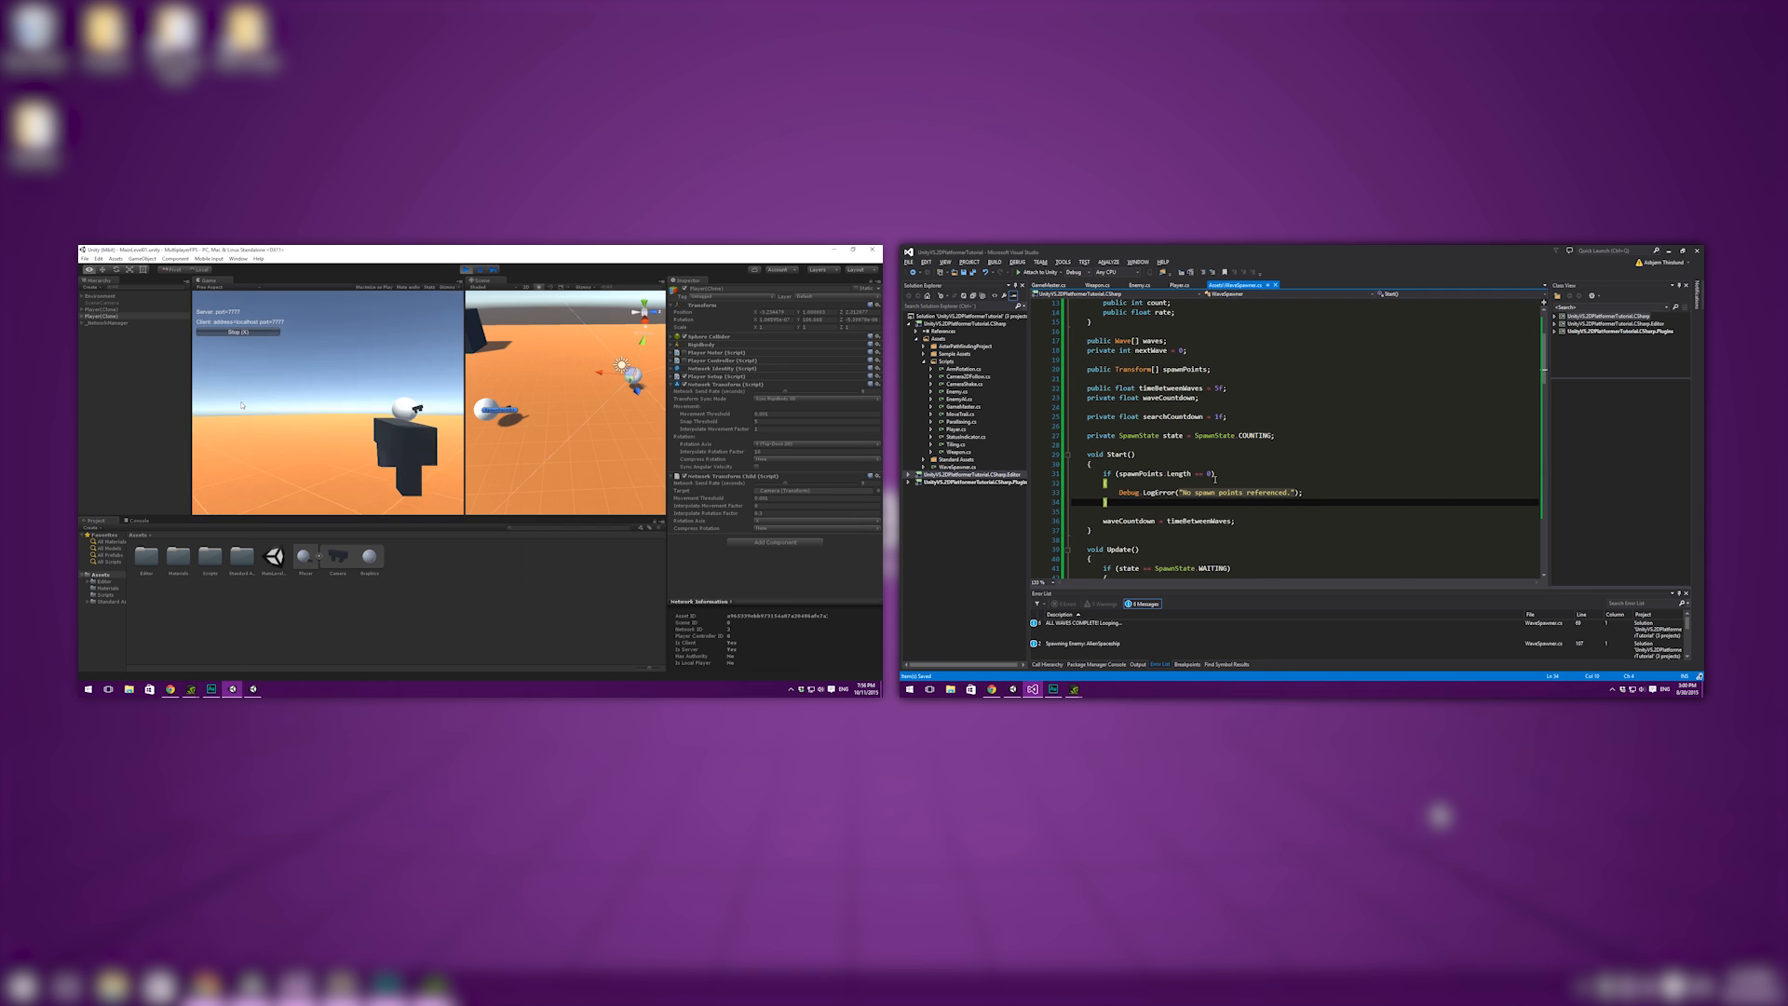
pyautogui.hotkey('alt', 'Tab')
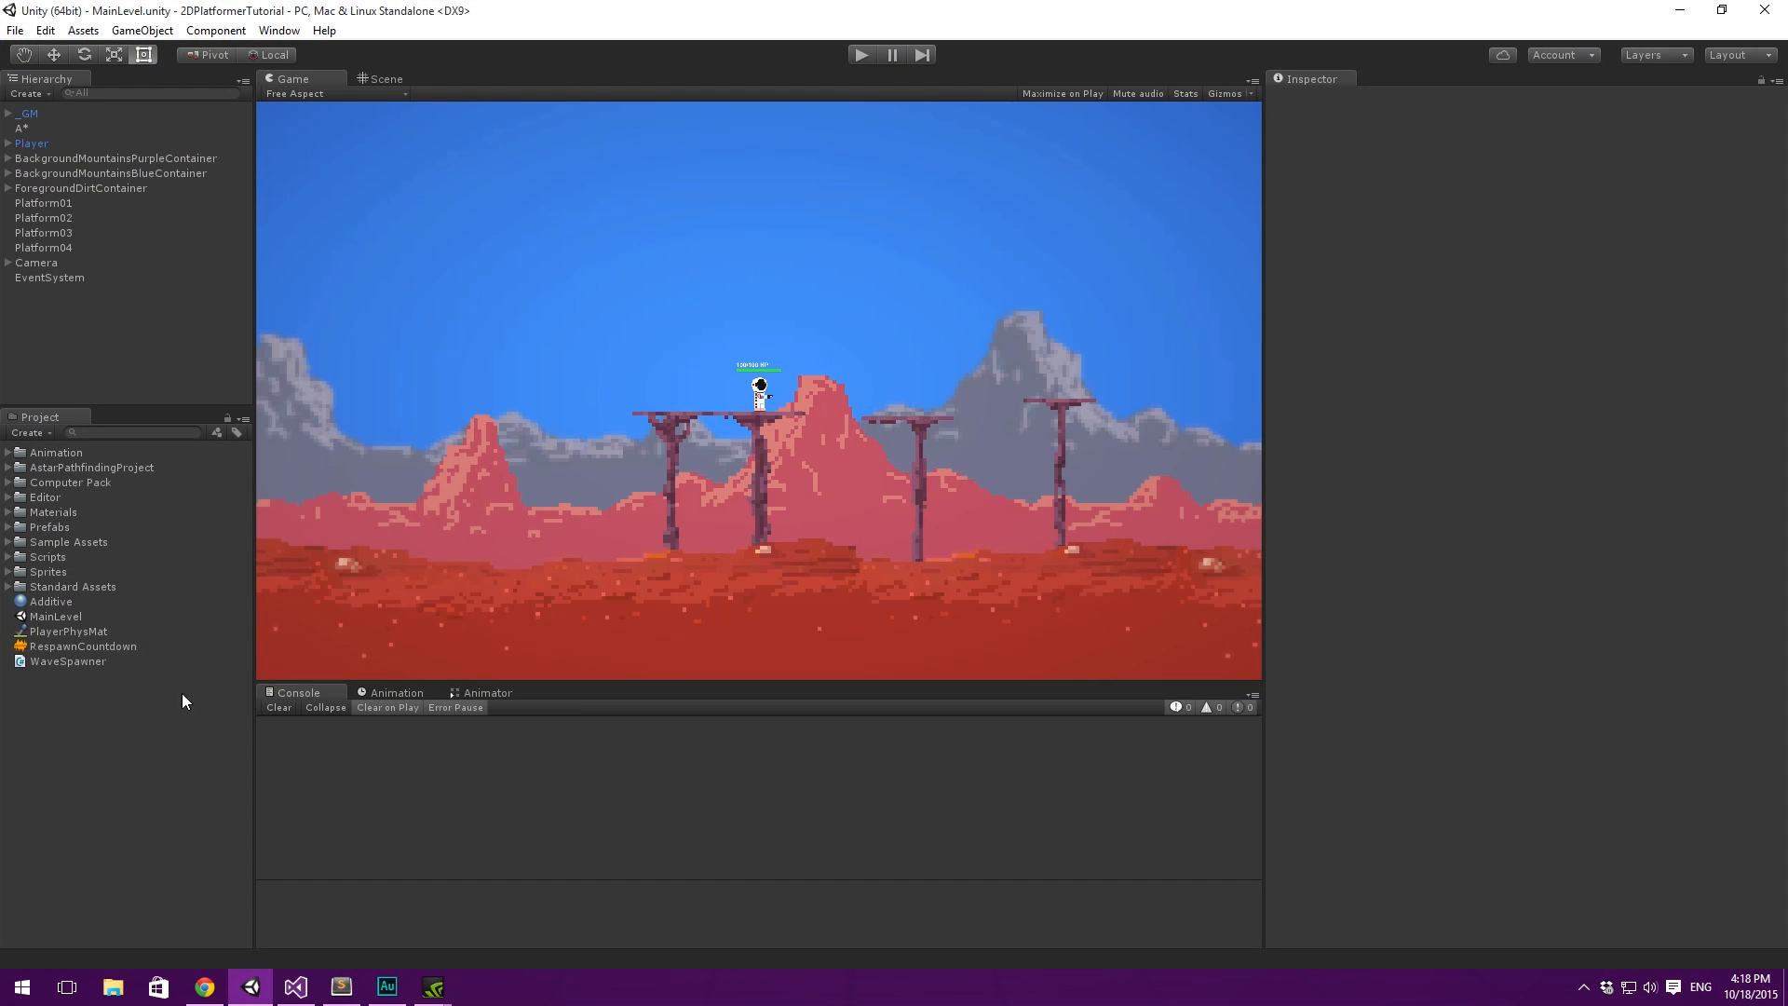
# - Examine the Alien Invasion wave settings and the spawn points in the _GM object's Wave Spawner component
pyautogui.click(37, 113)
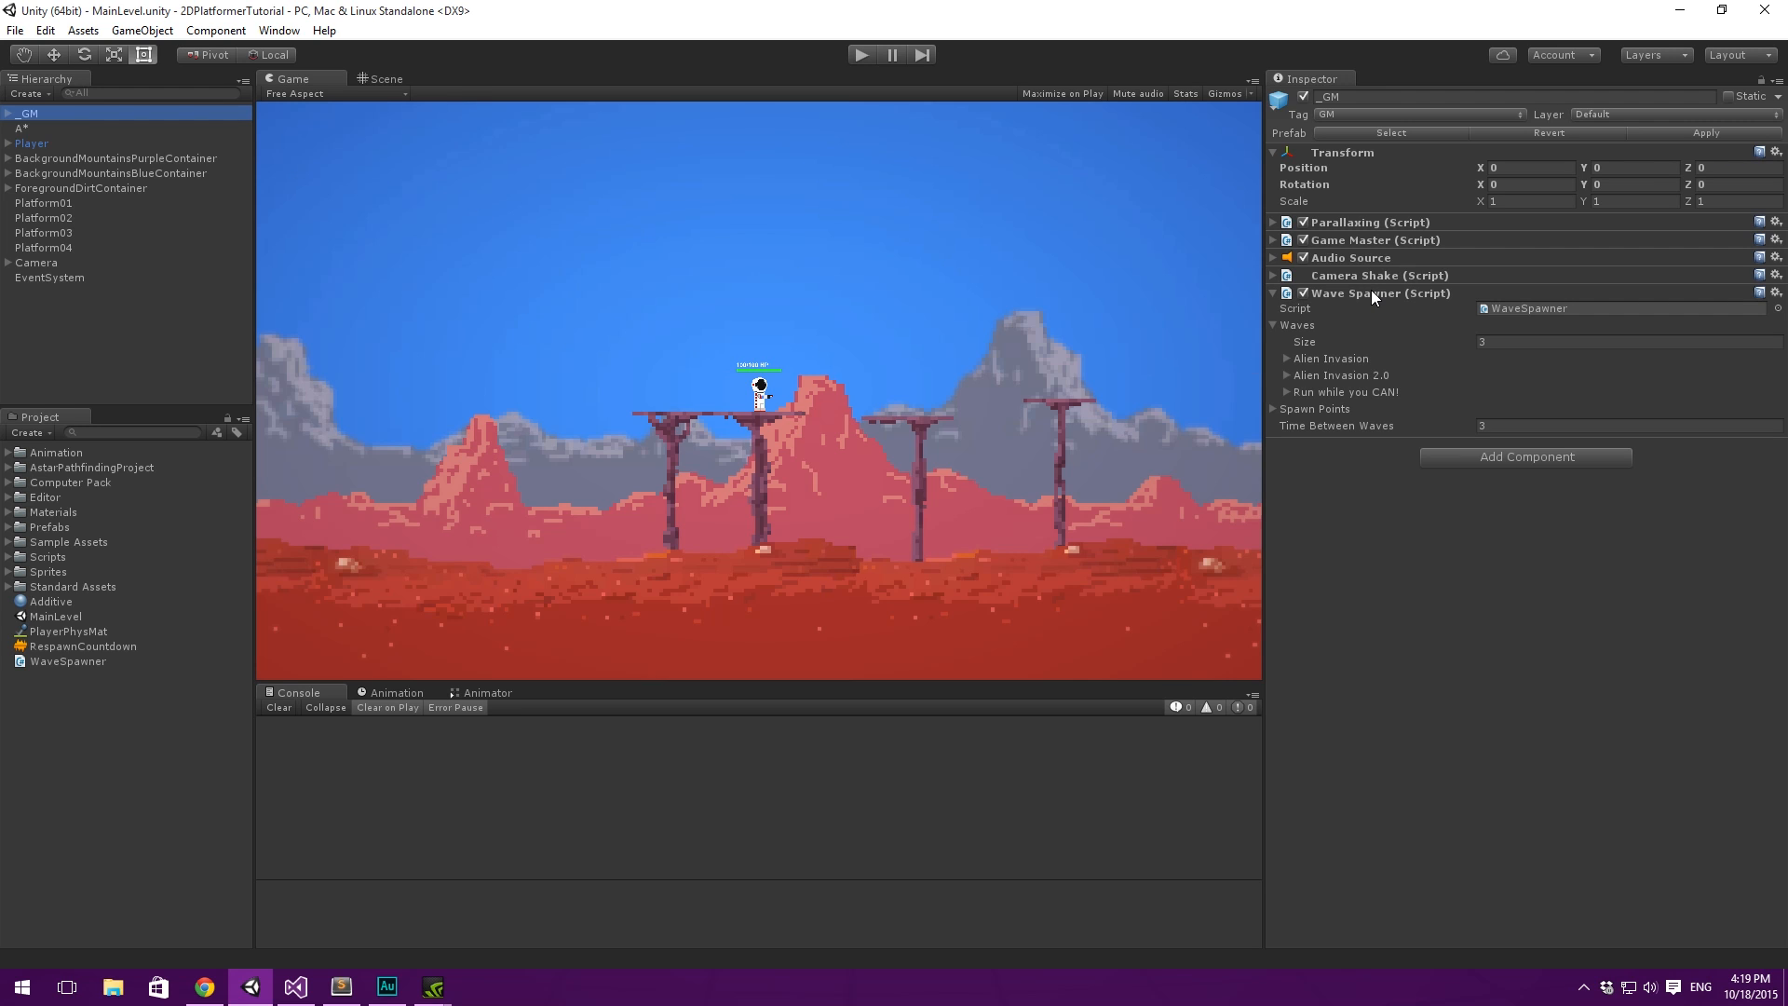
pyautogui.click(1302, 359)
pyautogui.click(1304, 358)
pyautogui.click(1314, 375)
pyautogui.click(1323, 376)
pyautogui.click(1327, 359)
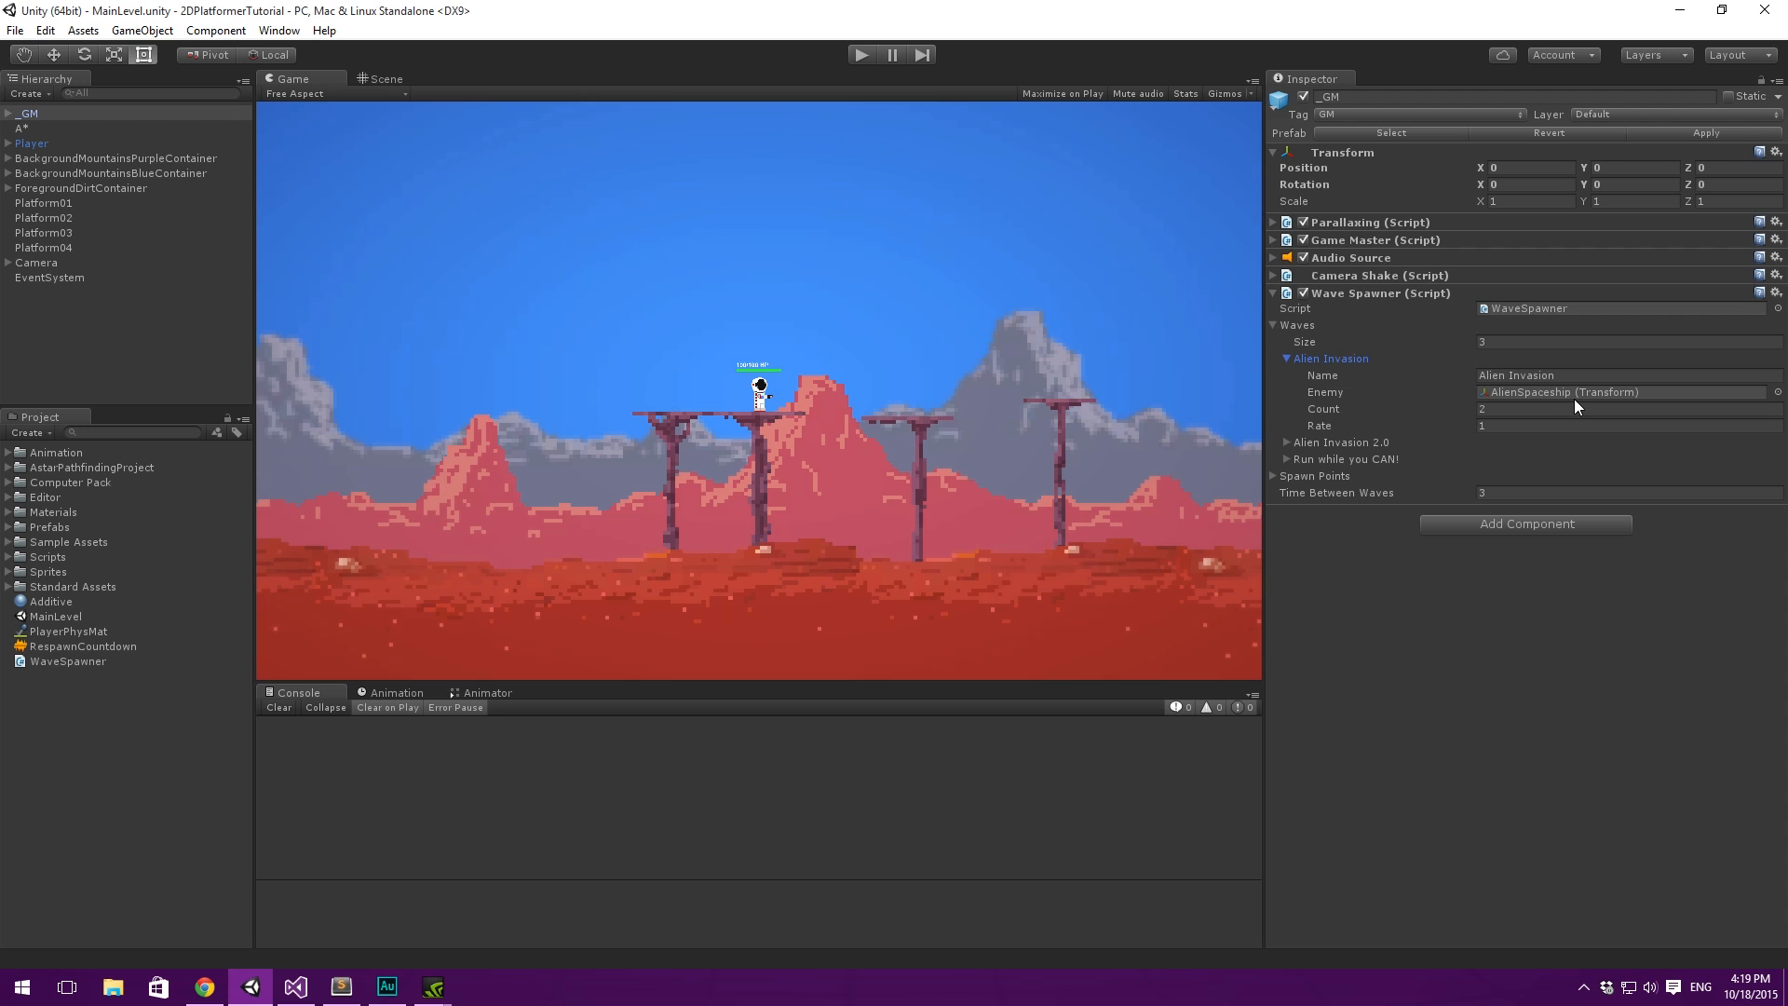
pyautogui.click(1336, 358)
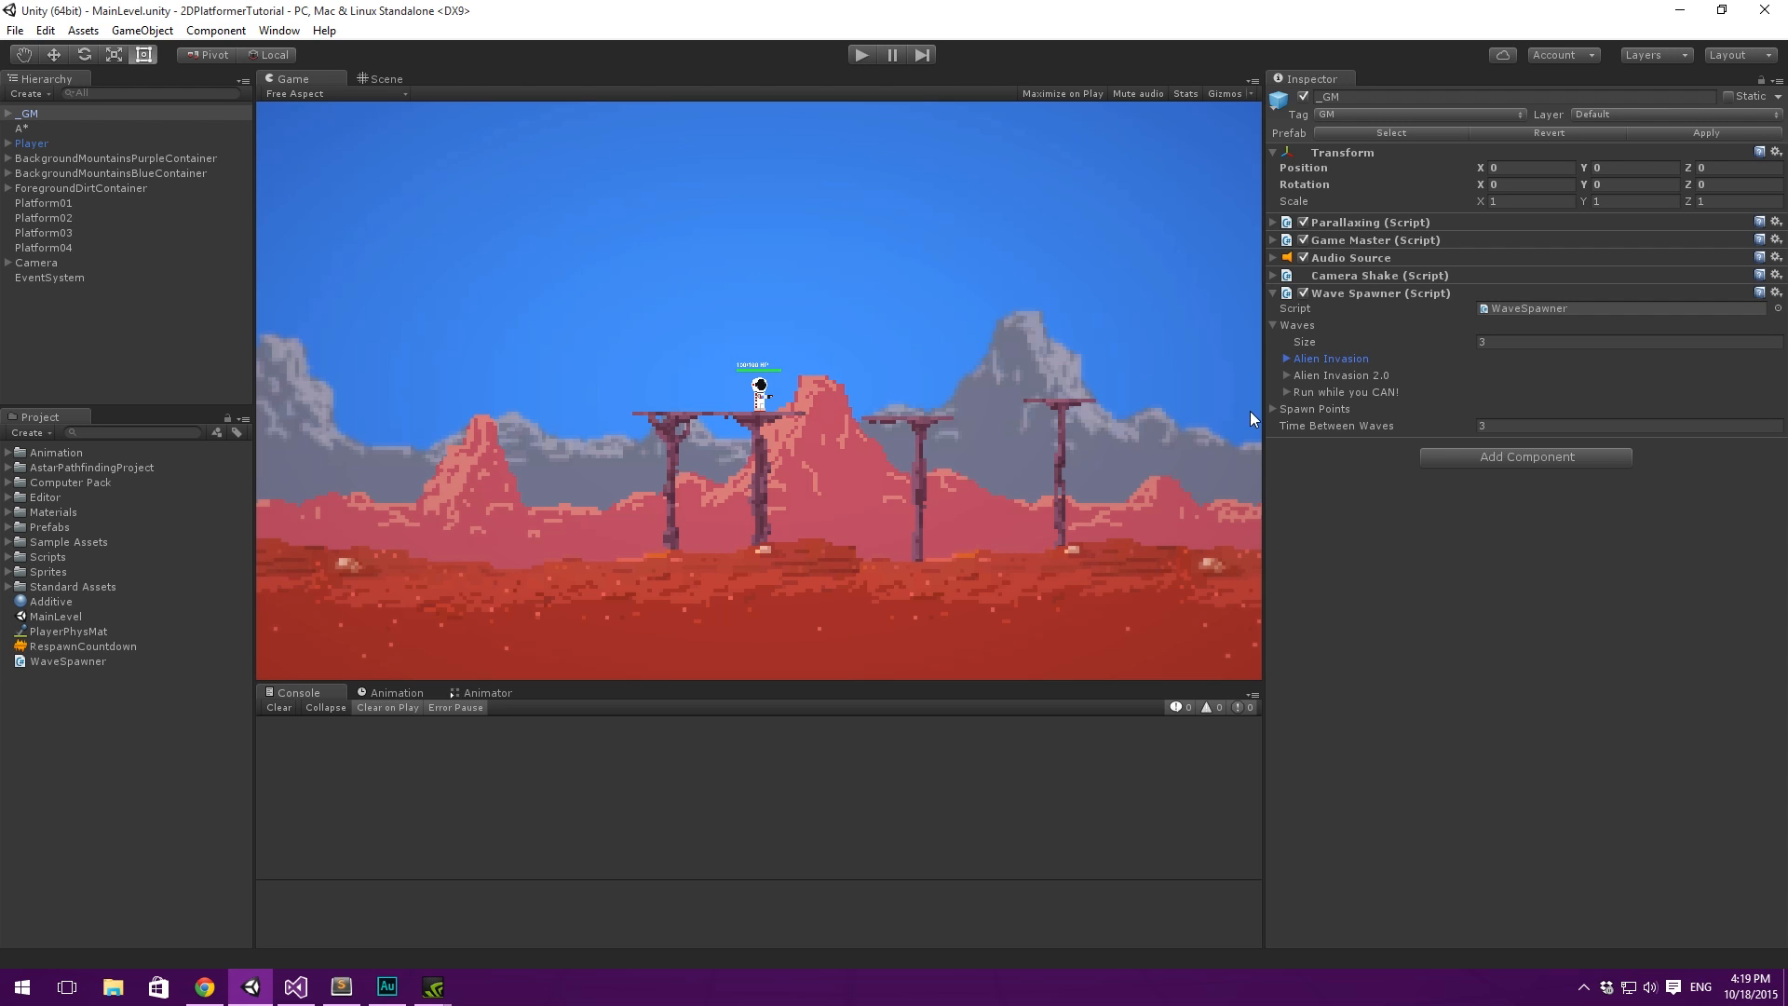
pyautogui.click(1314, 409)
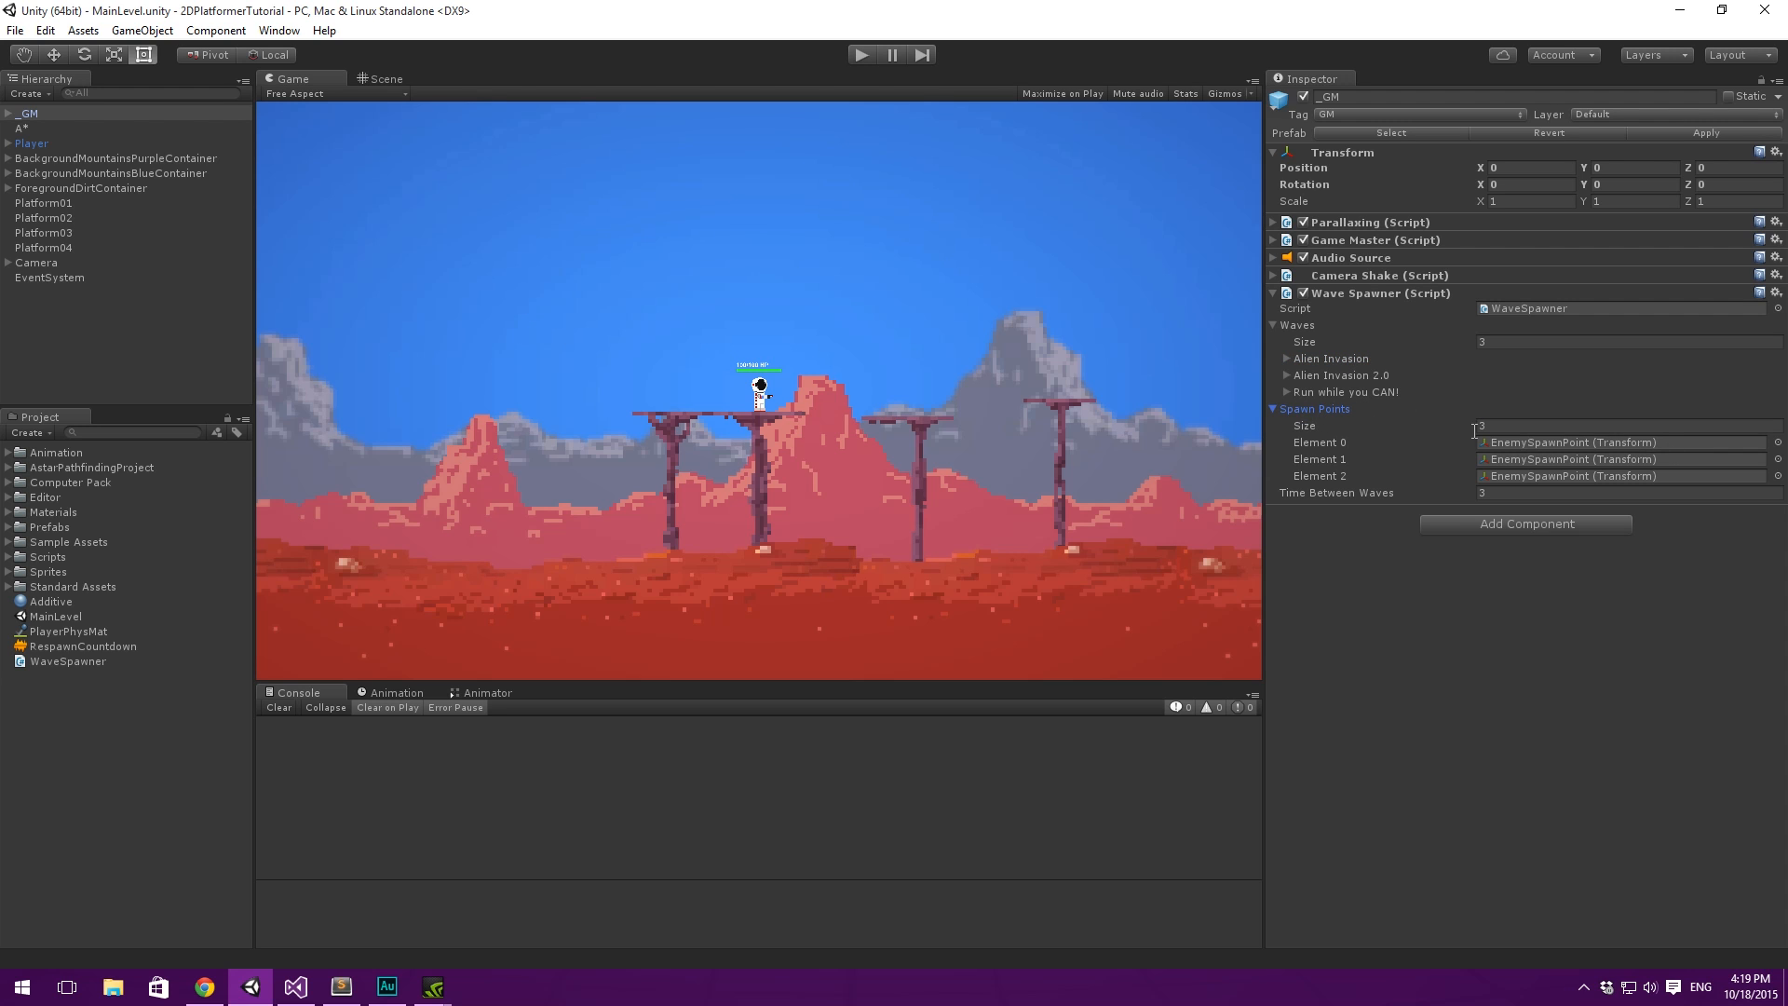
pyautogui.click(1321, 410)
pyautogui.click(1378, 618)
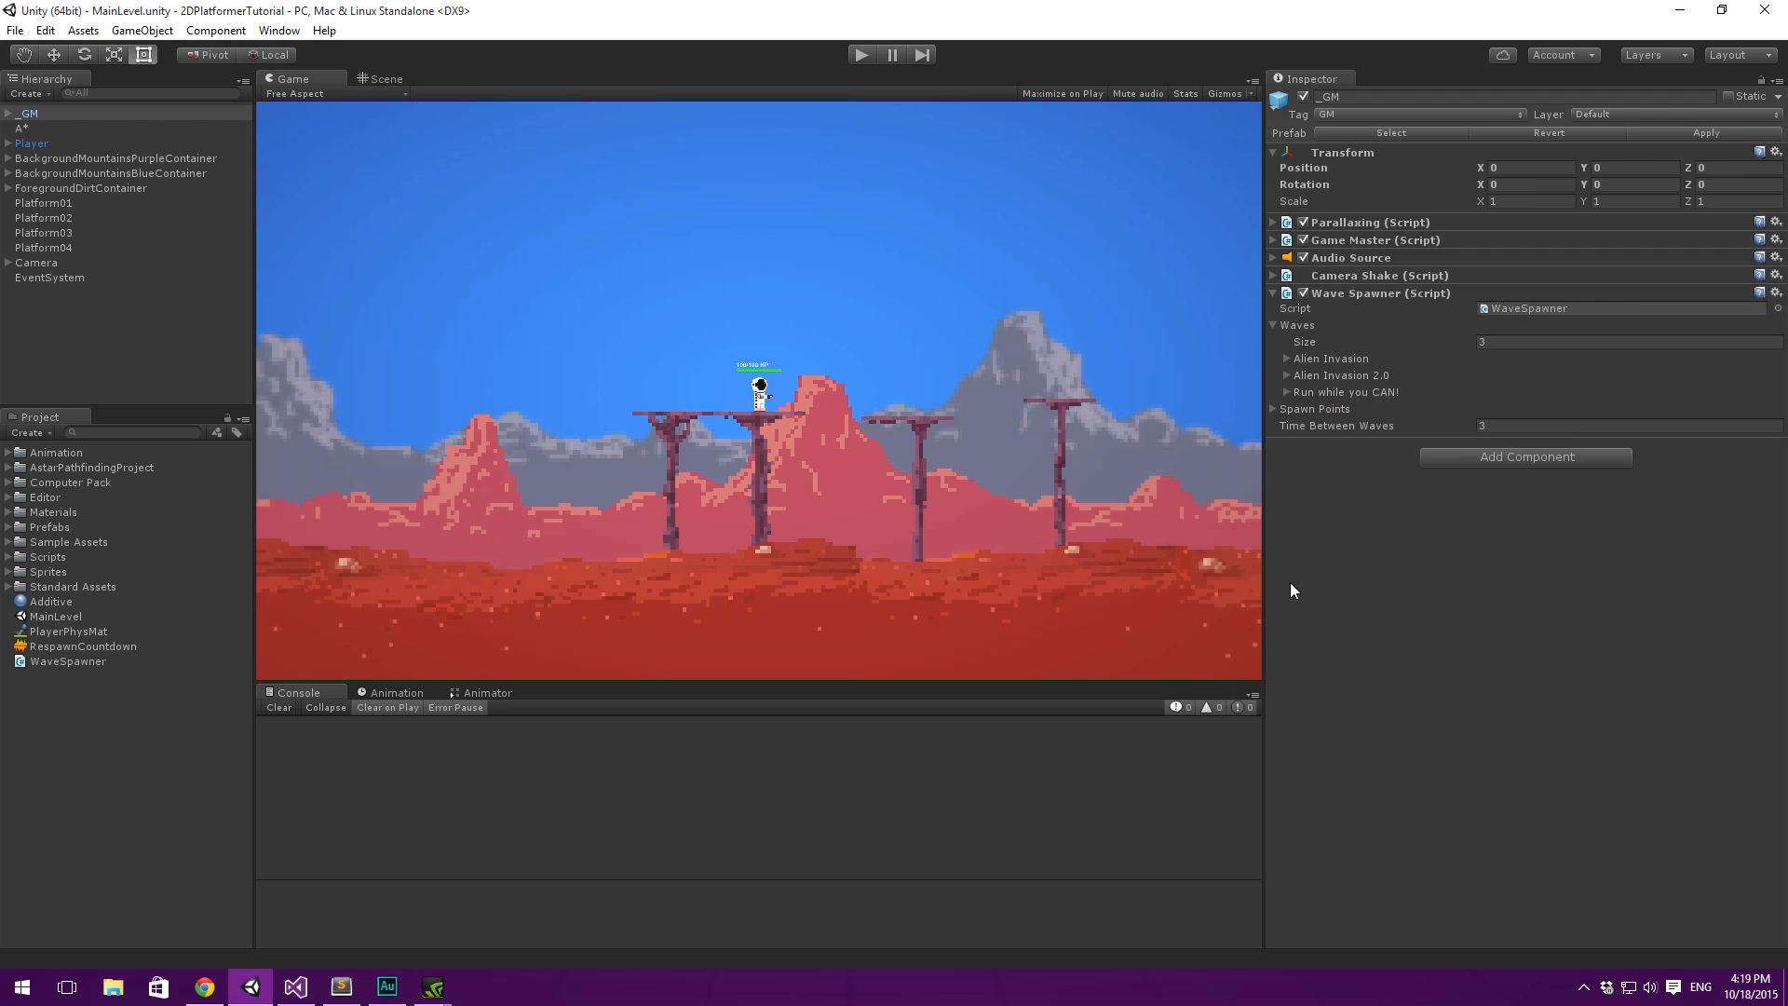
# - Switch to the TODO list in Sublime Text and review it, highlighting the "Fix UI bug" entry
pyautogui.click(342, 986)
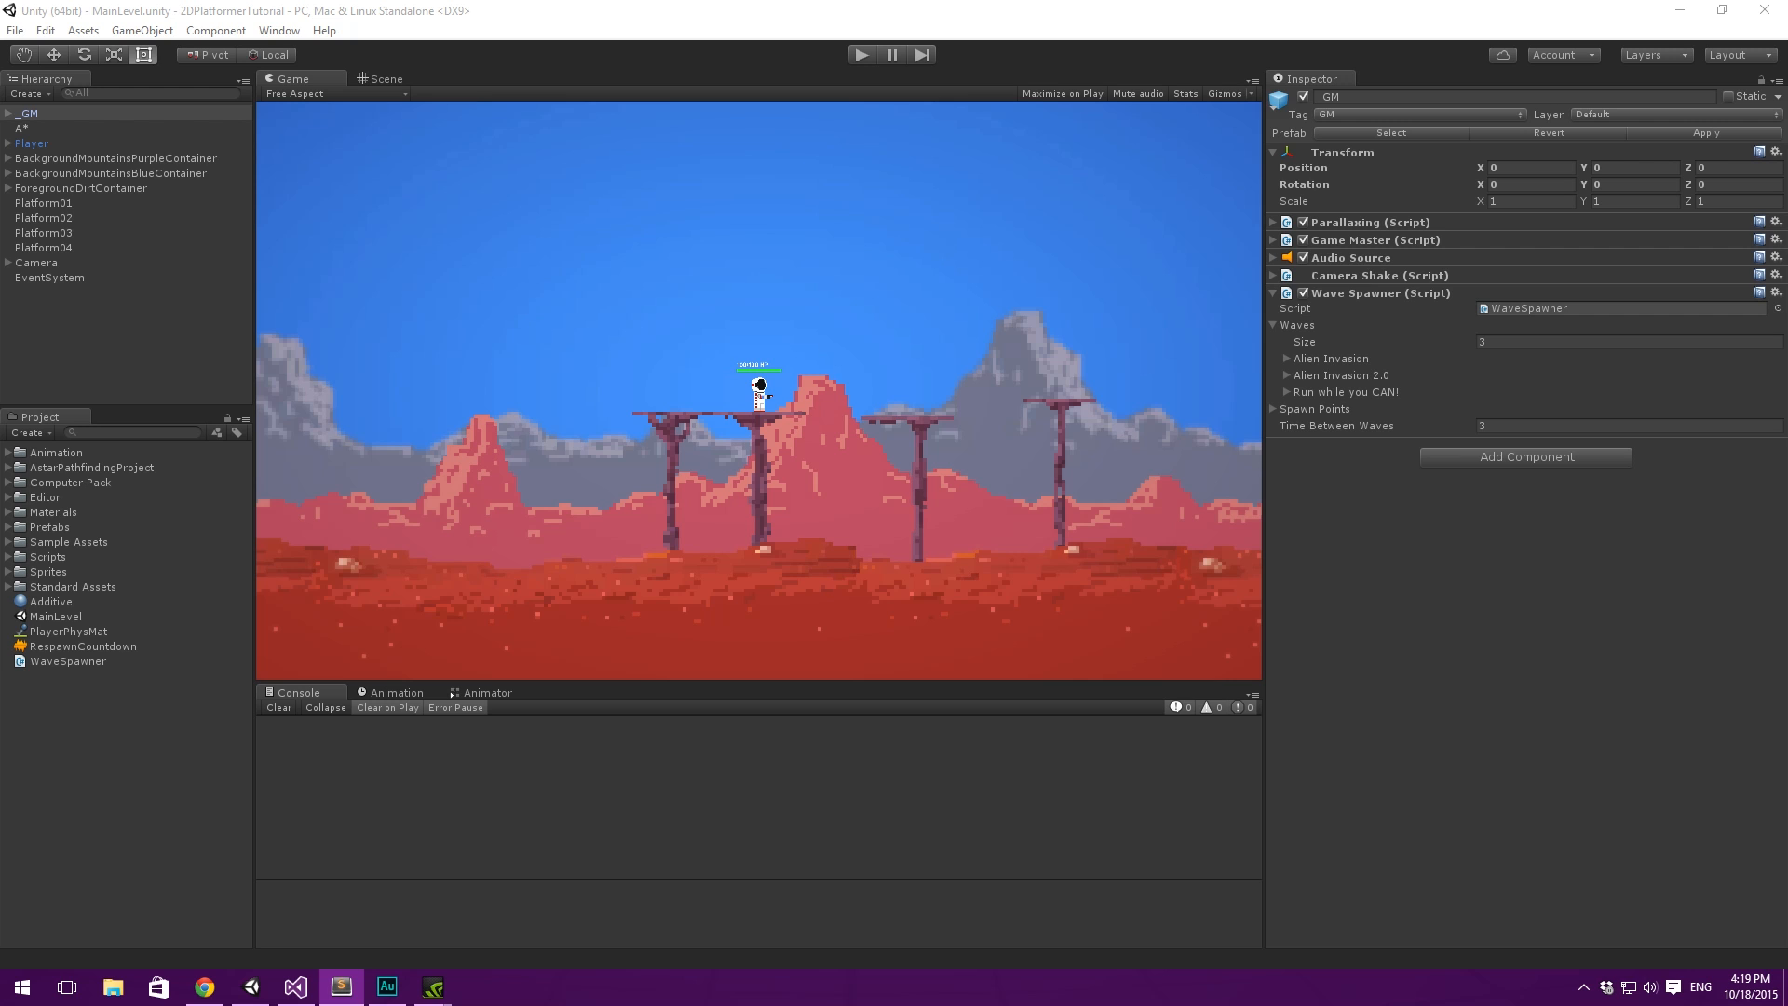
pyautogui.moveTo(1787, 276); pyautogui.dragTo(1076, 247)
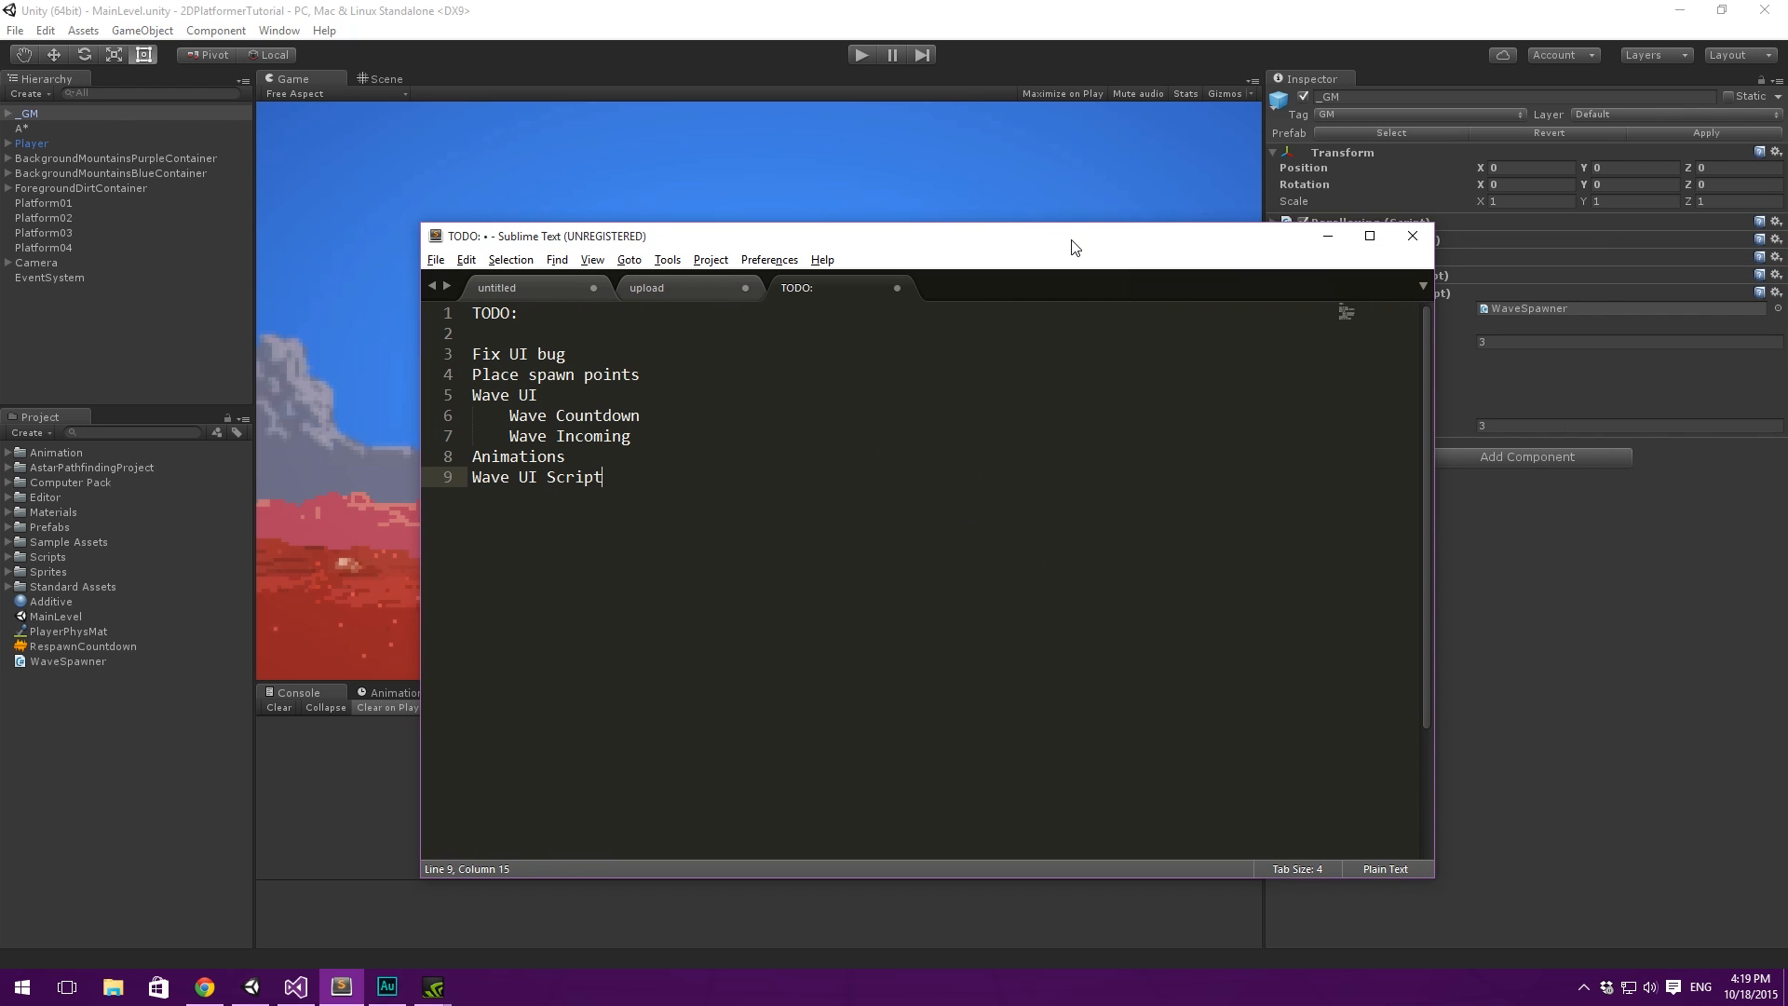
pyautogui.click(700, 389)
pyautogui.doubleClick(601, 362)
pyautogui.click(603, 372)
pyautogui.moveTo(566, 357); pyautogui.dragTo(464, 357)
pyautogui.click(710, 397)
pyautogui.moveTo(1099, 245); pyautogui.dragTo(1787, 239)
# - Play-test the Unity level by moving, jumping and shooting at the alien spaceships, and stop the game
pyautogui.click(860, 54)
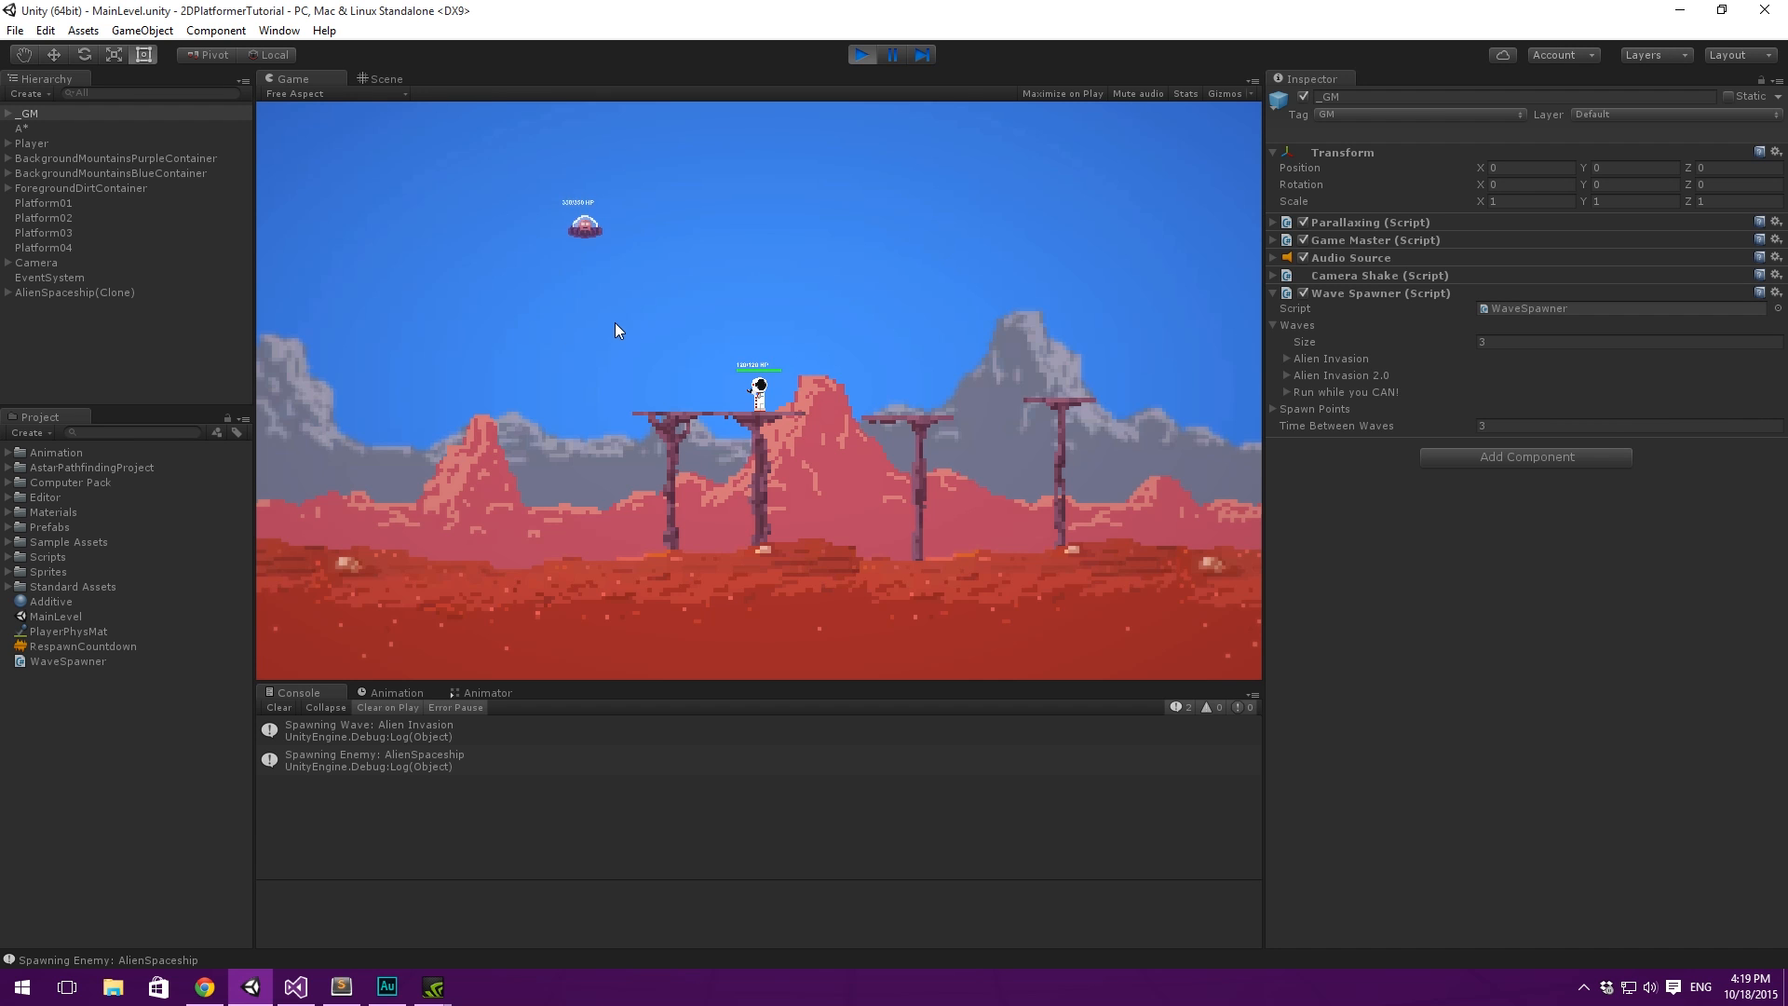
pyautogui.press('d')
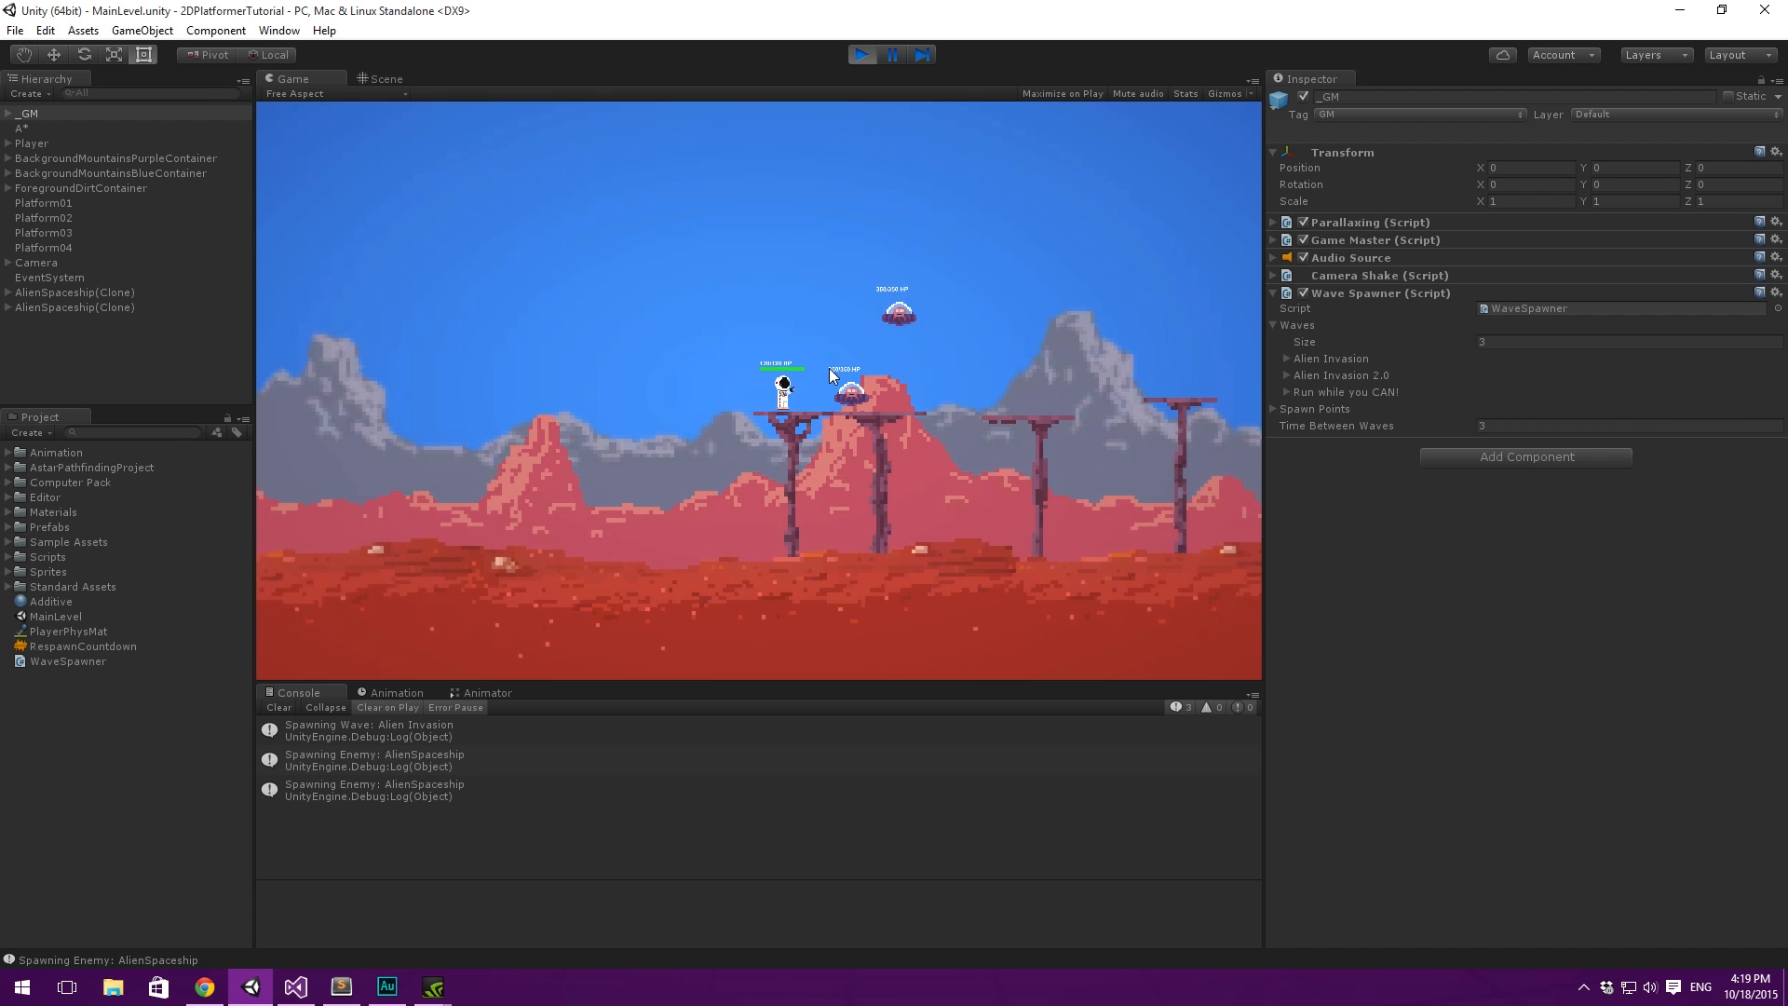
pyautogui.press('space')
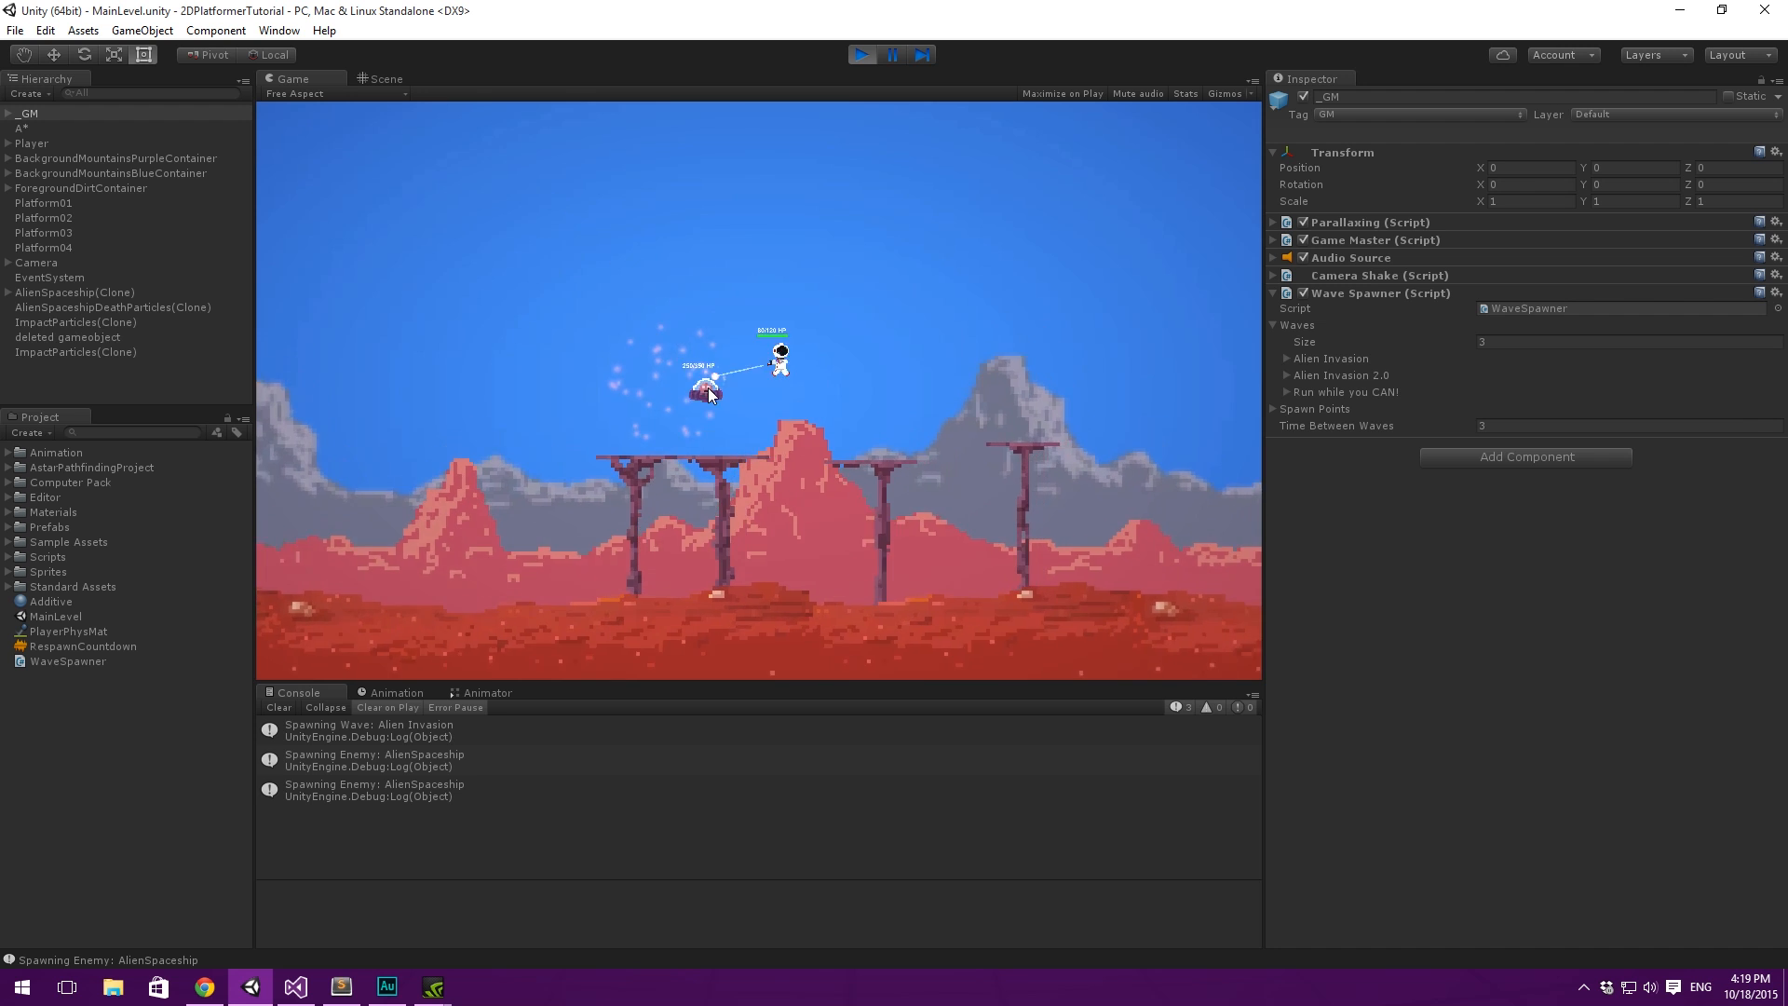
pyautogui.click(862, 55)
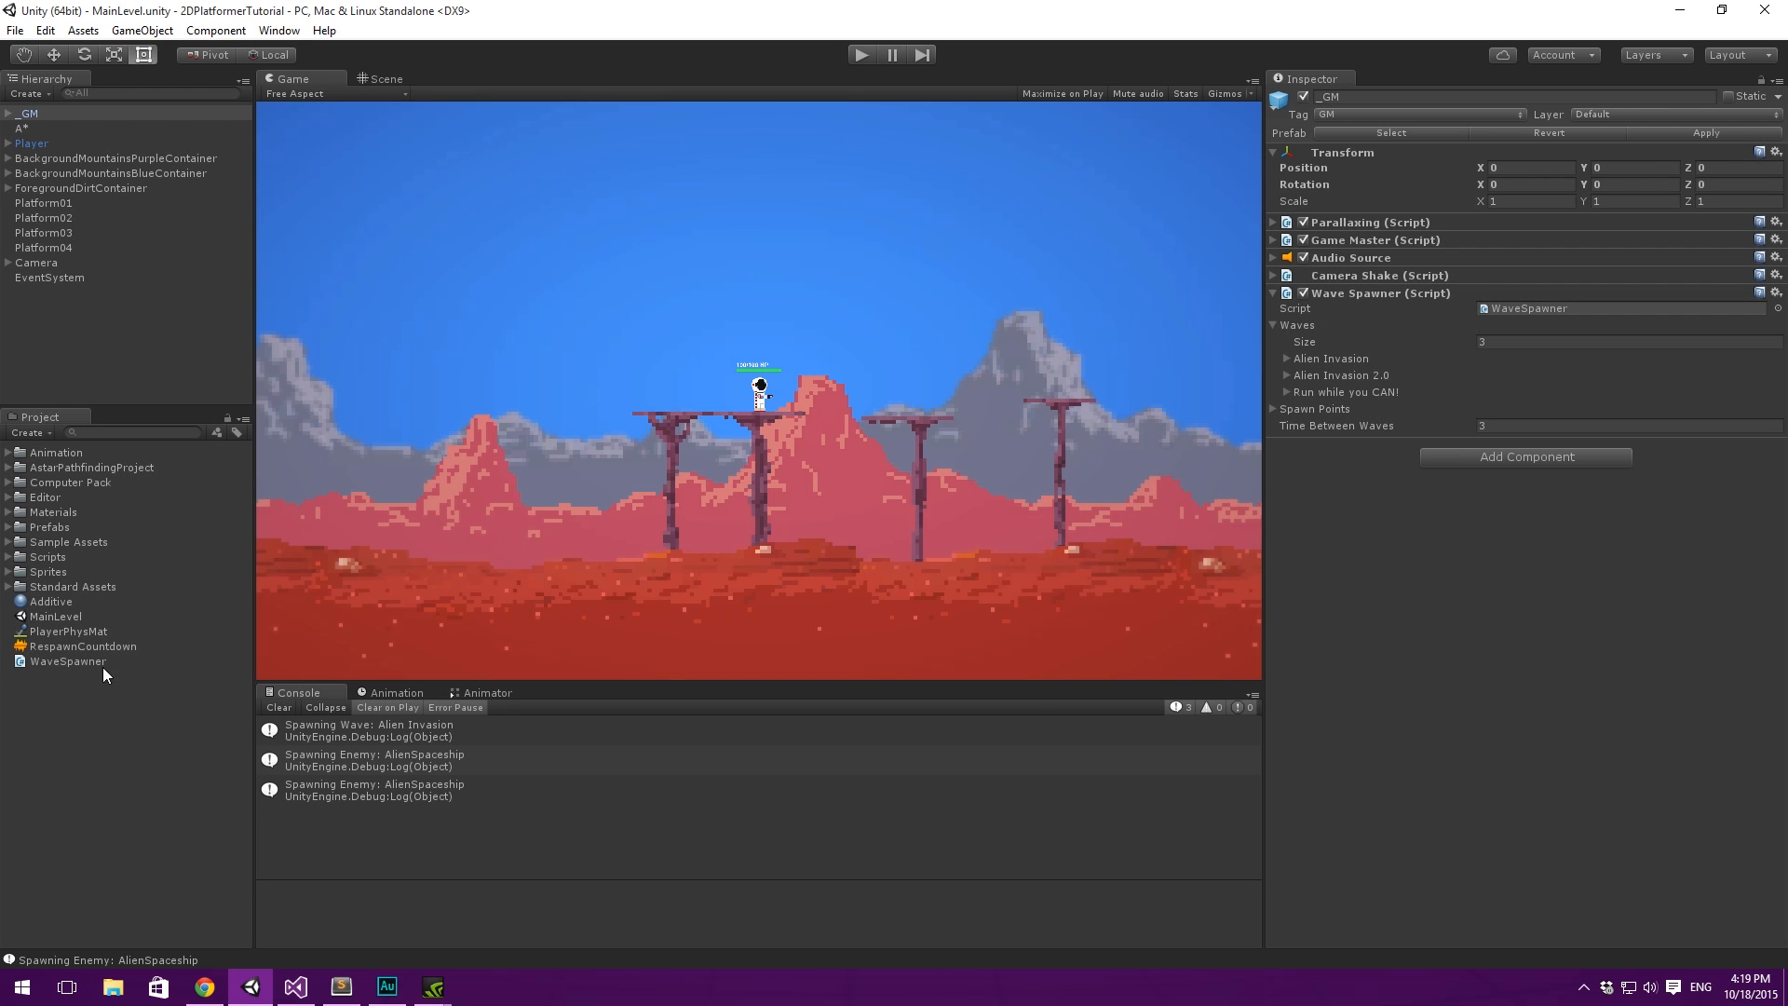
# - Add the AlienSpaceship prefab to the level and frame it in the Scene view
pyautogui.click(9, 528)
pyautogui.moveTo(93, 556); pyautogui.dragTo(112, 373)
pyautogui.click(382, 74)
pyautogui.press('f')
pyautogui.scroll(-4, 764, 387)
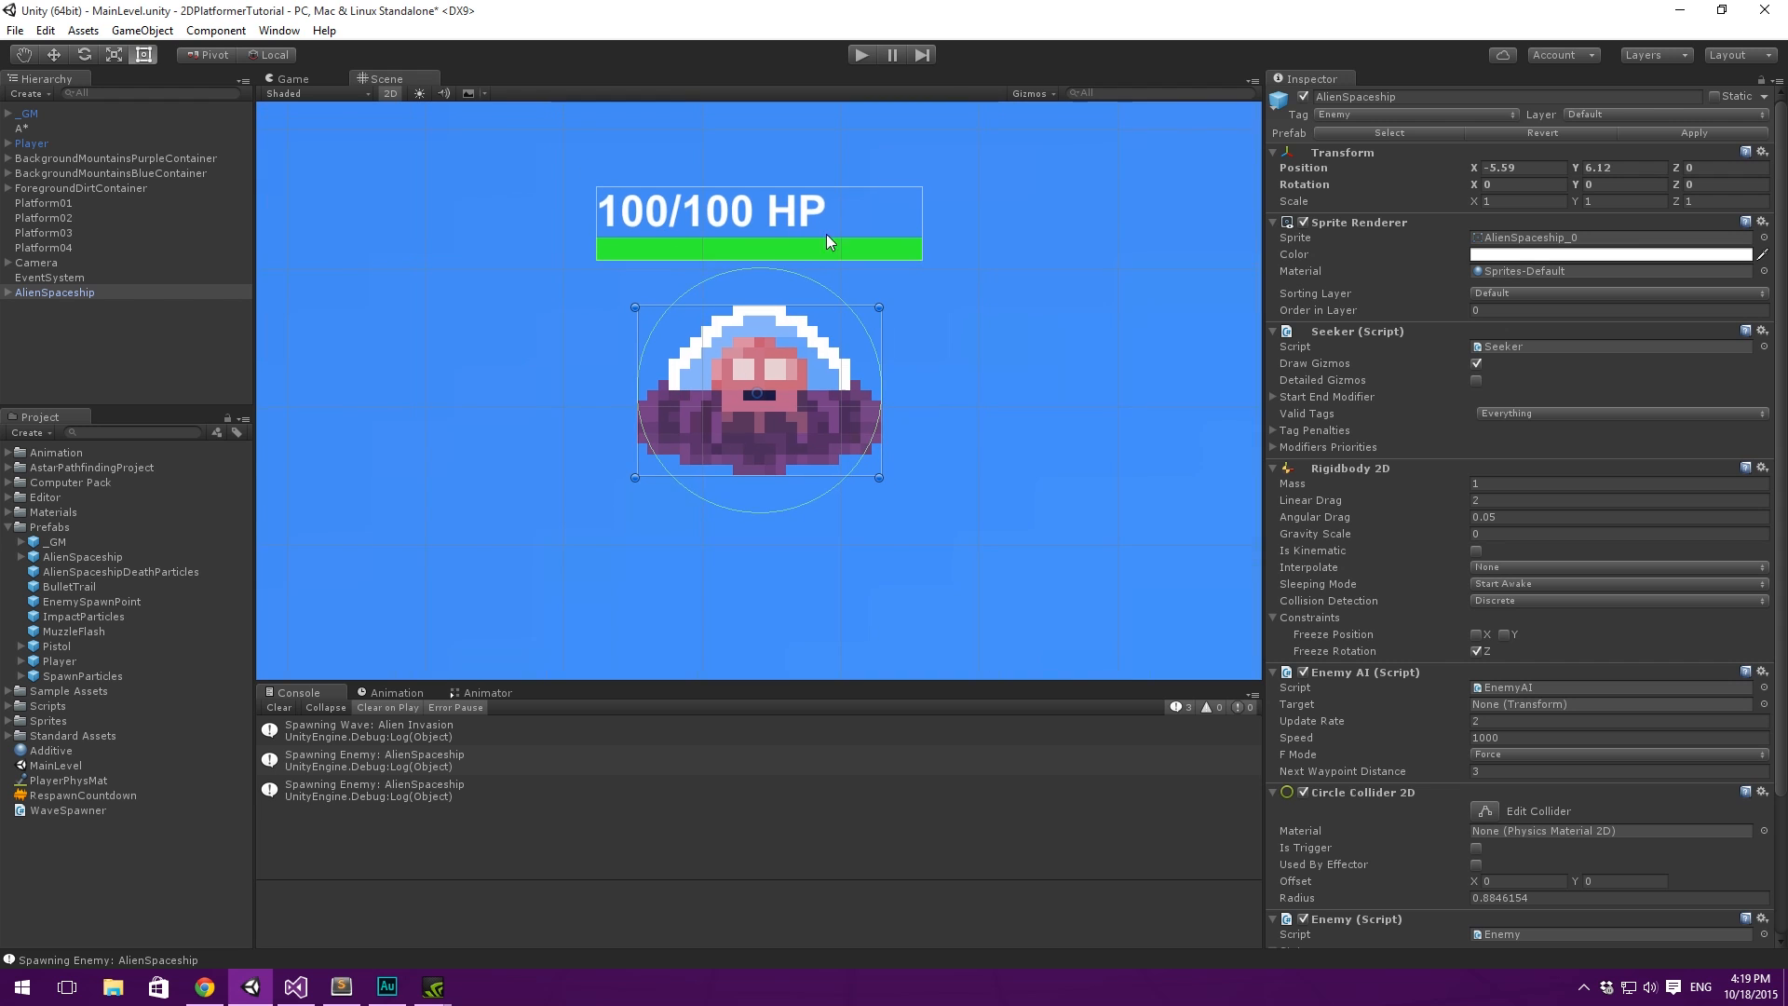
pyautogui.scroll(-5, 792, 360)
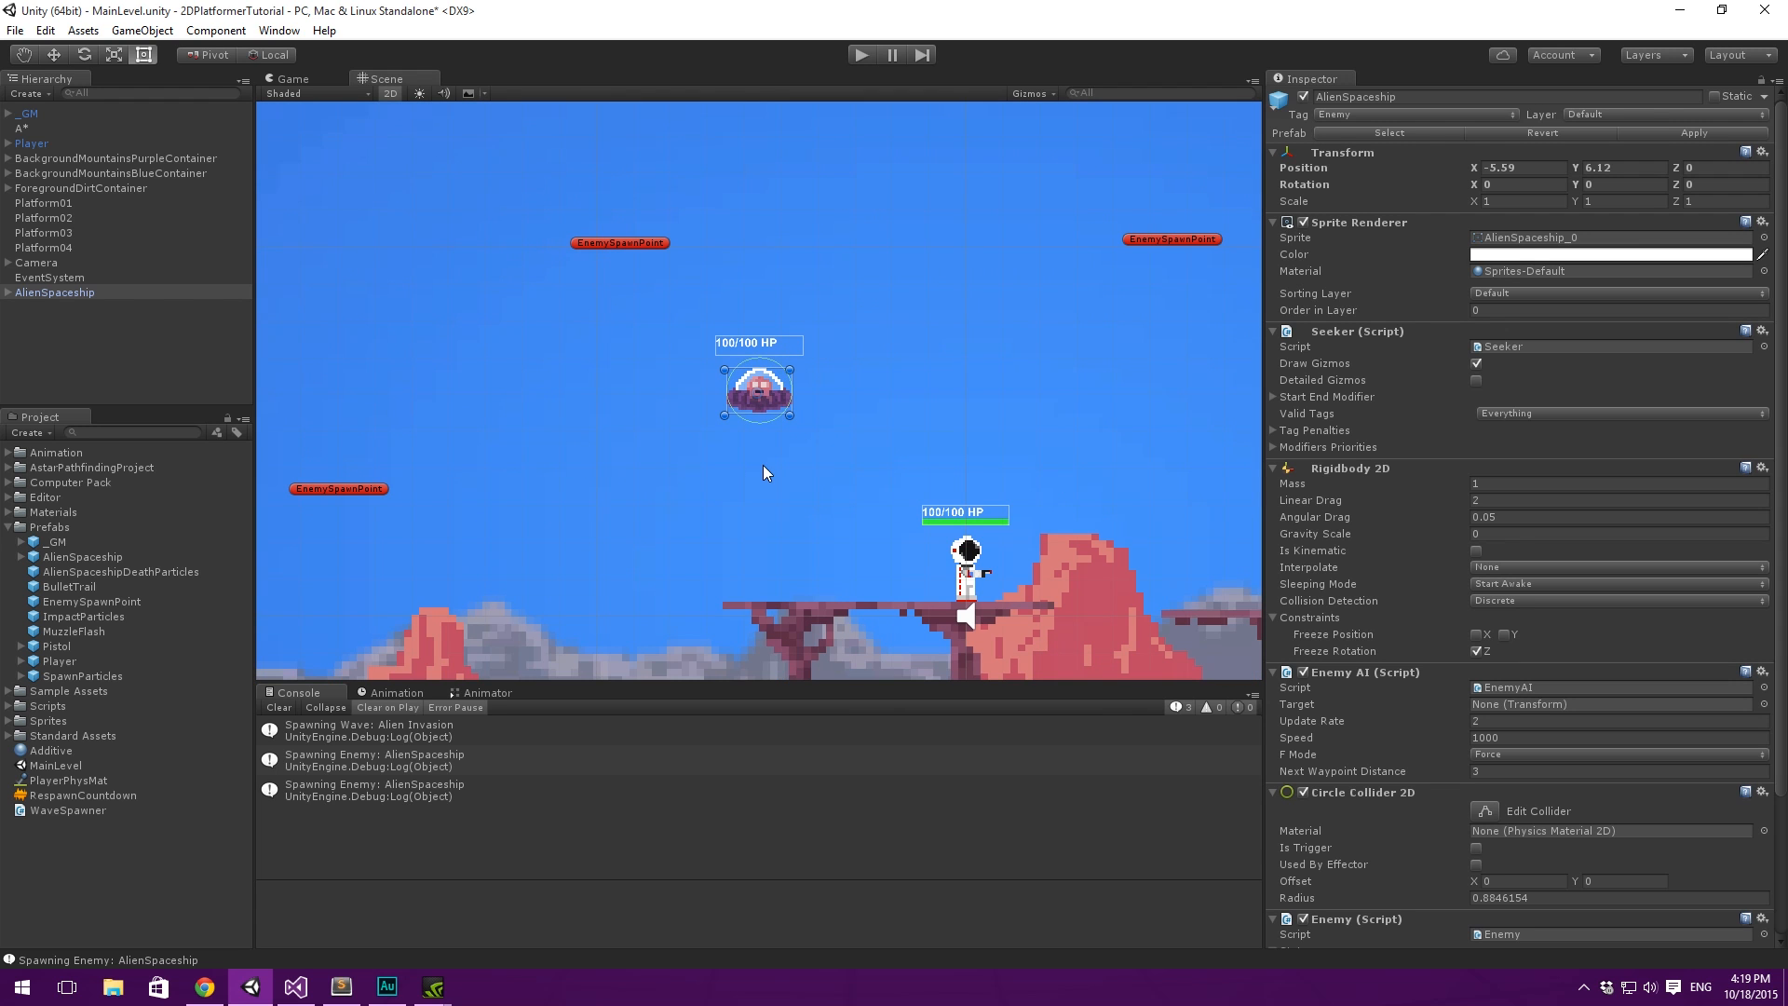
pyautogui.press('f')
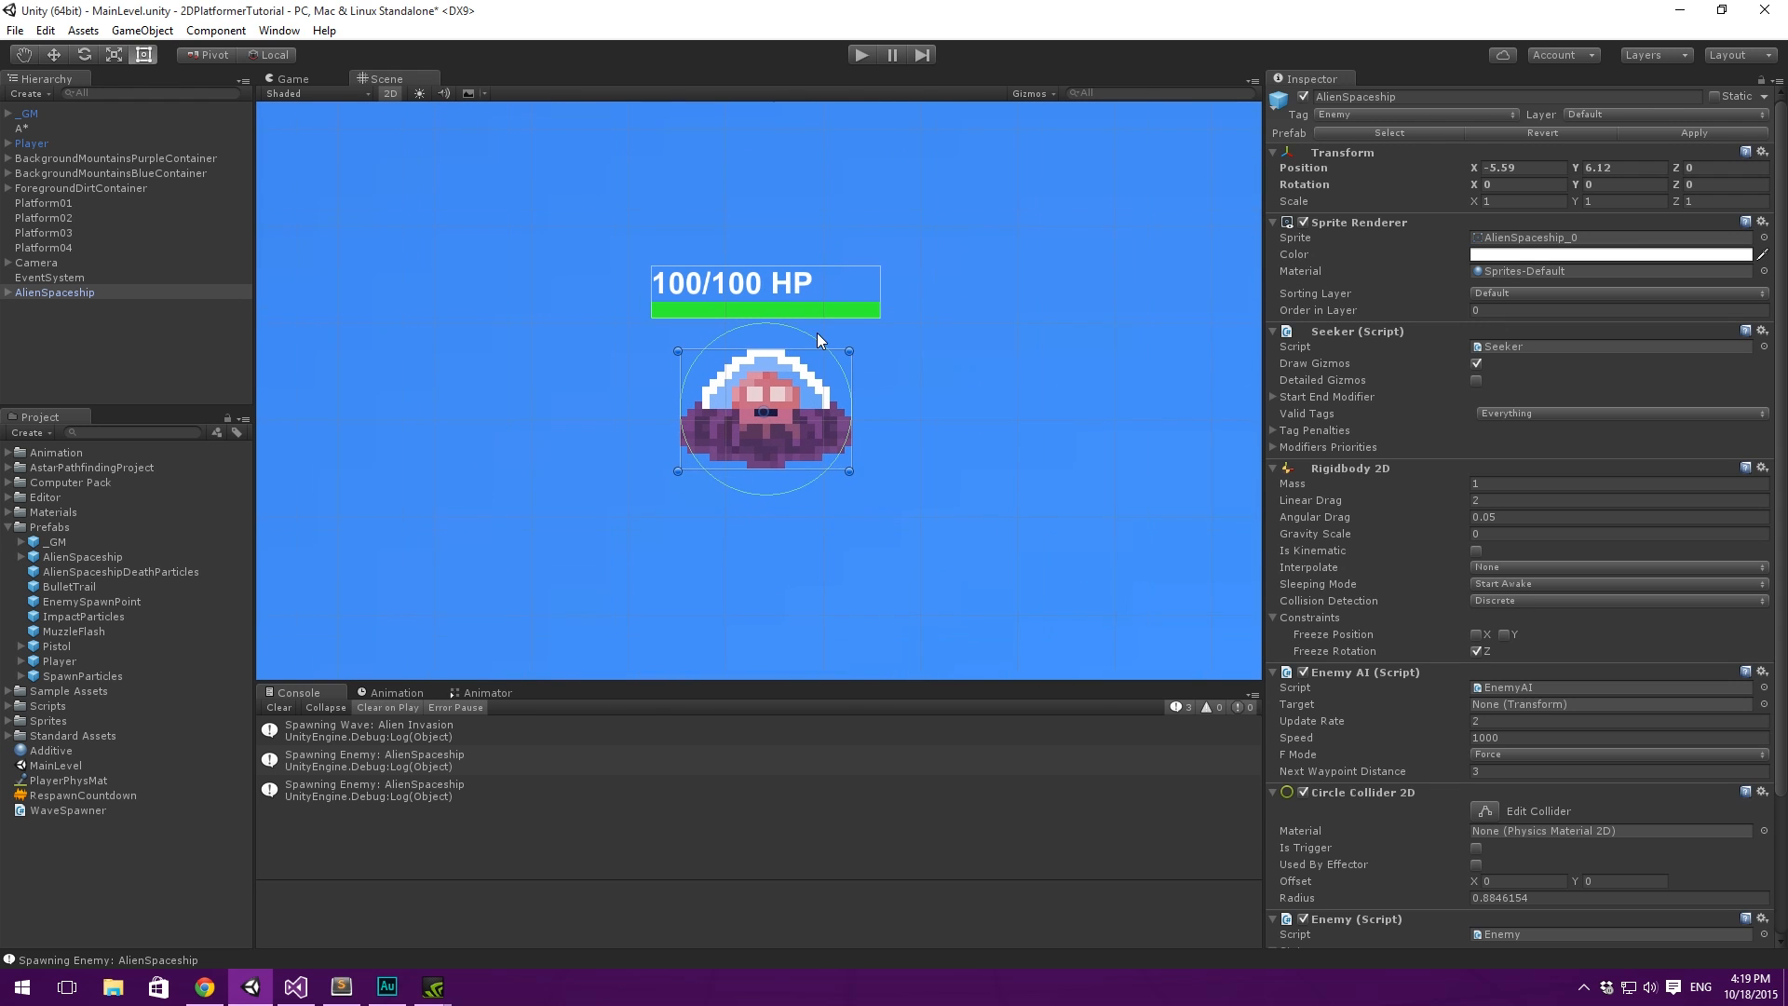
# - Expand AlienSpaceship and its StatusIndicator and select the HealthBar child to inspect its Image settings
pyautogui.click(11, 295)
pyautogui.click(10, 295)
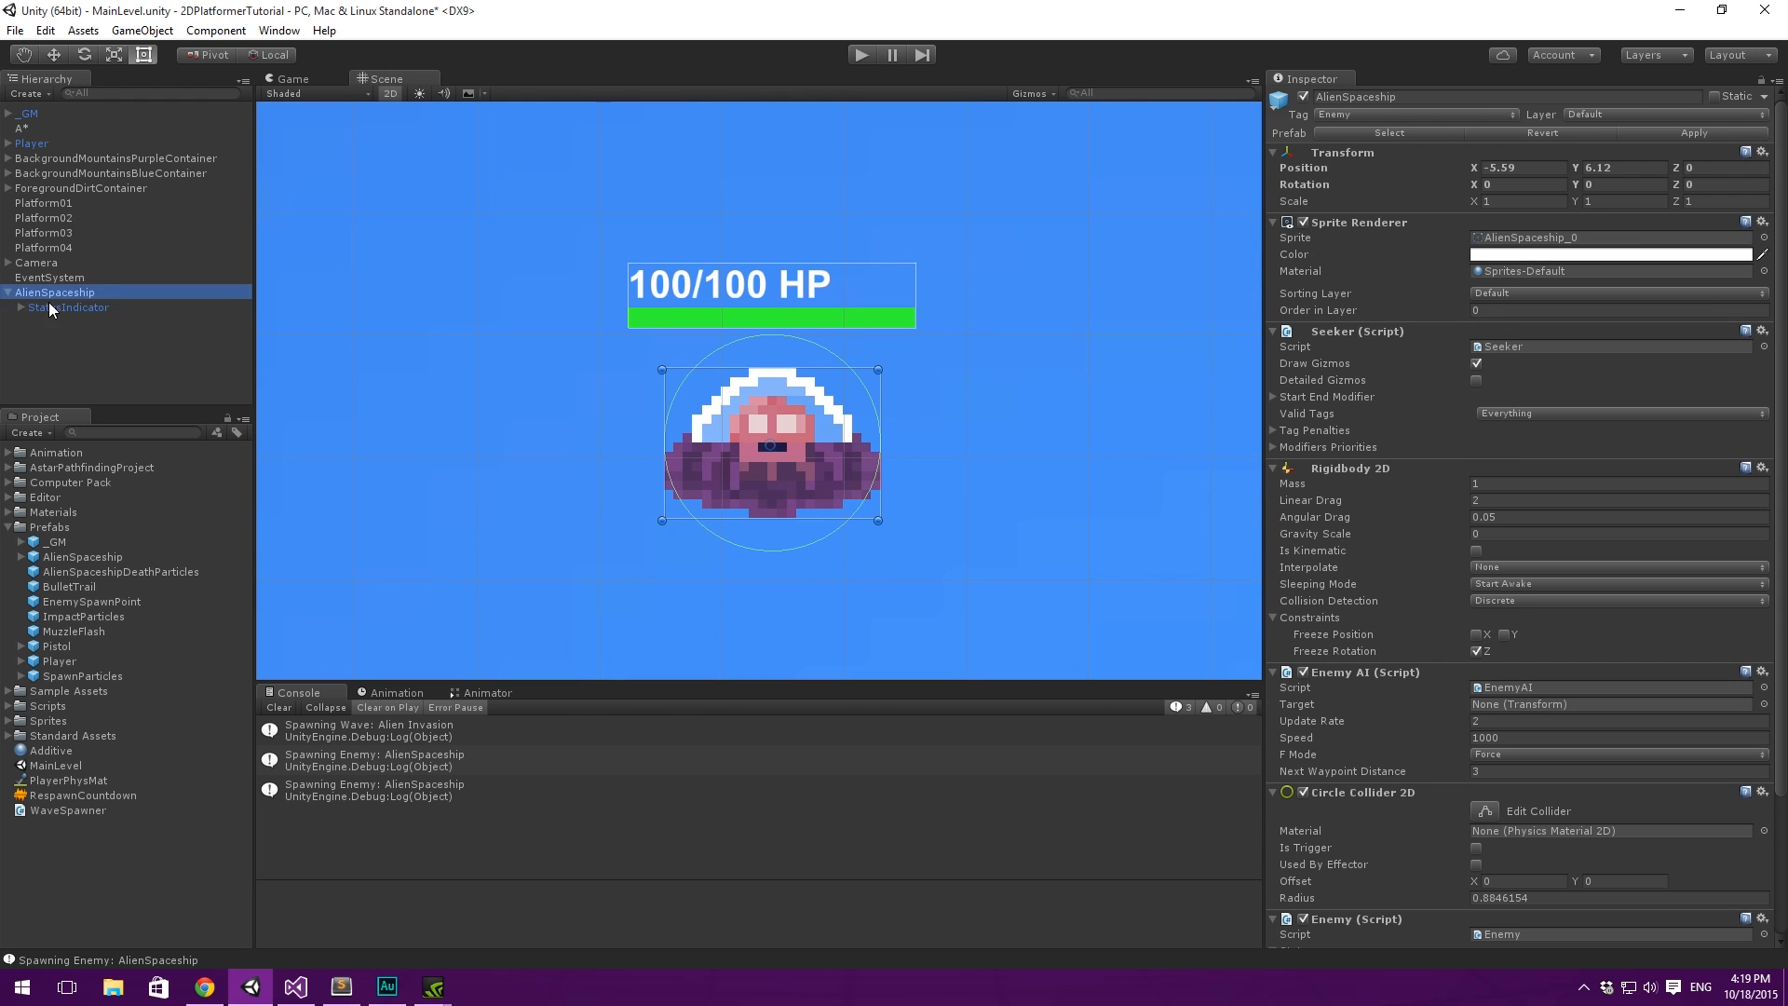
pyautogui.click(63, 309)
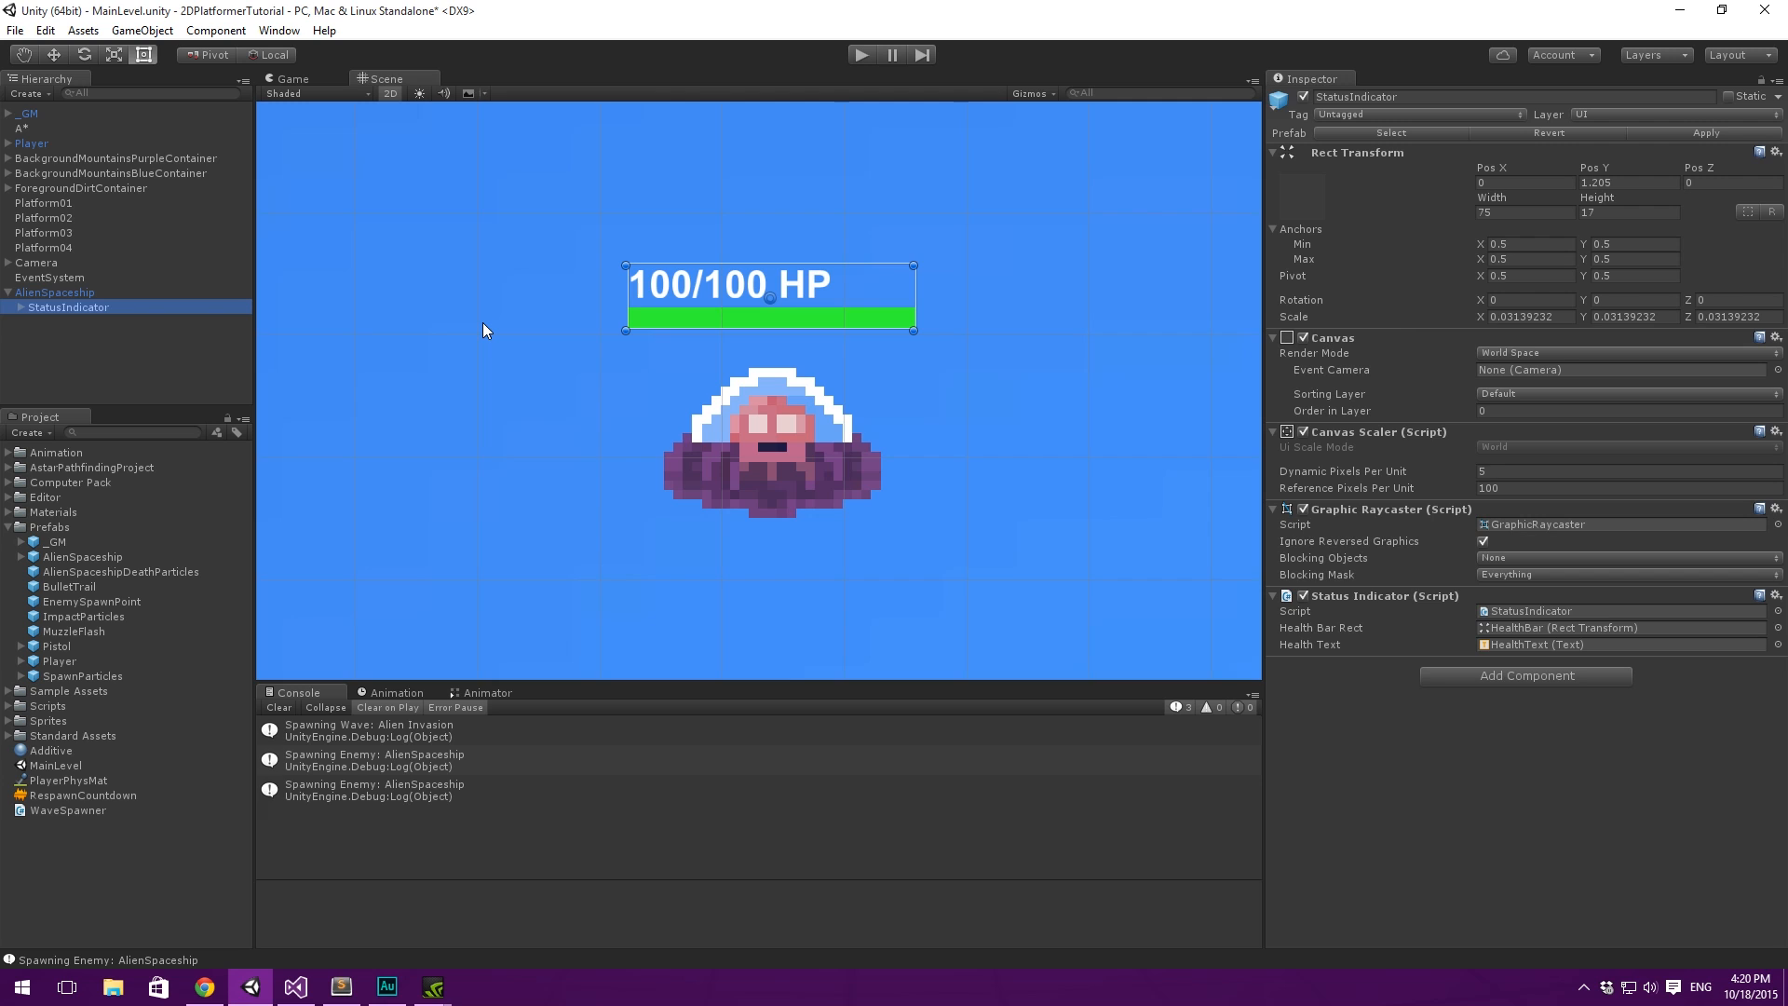
pyautogui.press('Right')
pyautogui.press('Down')
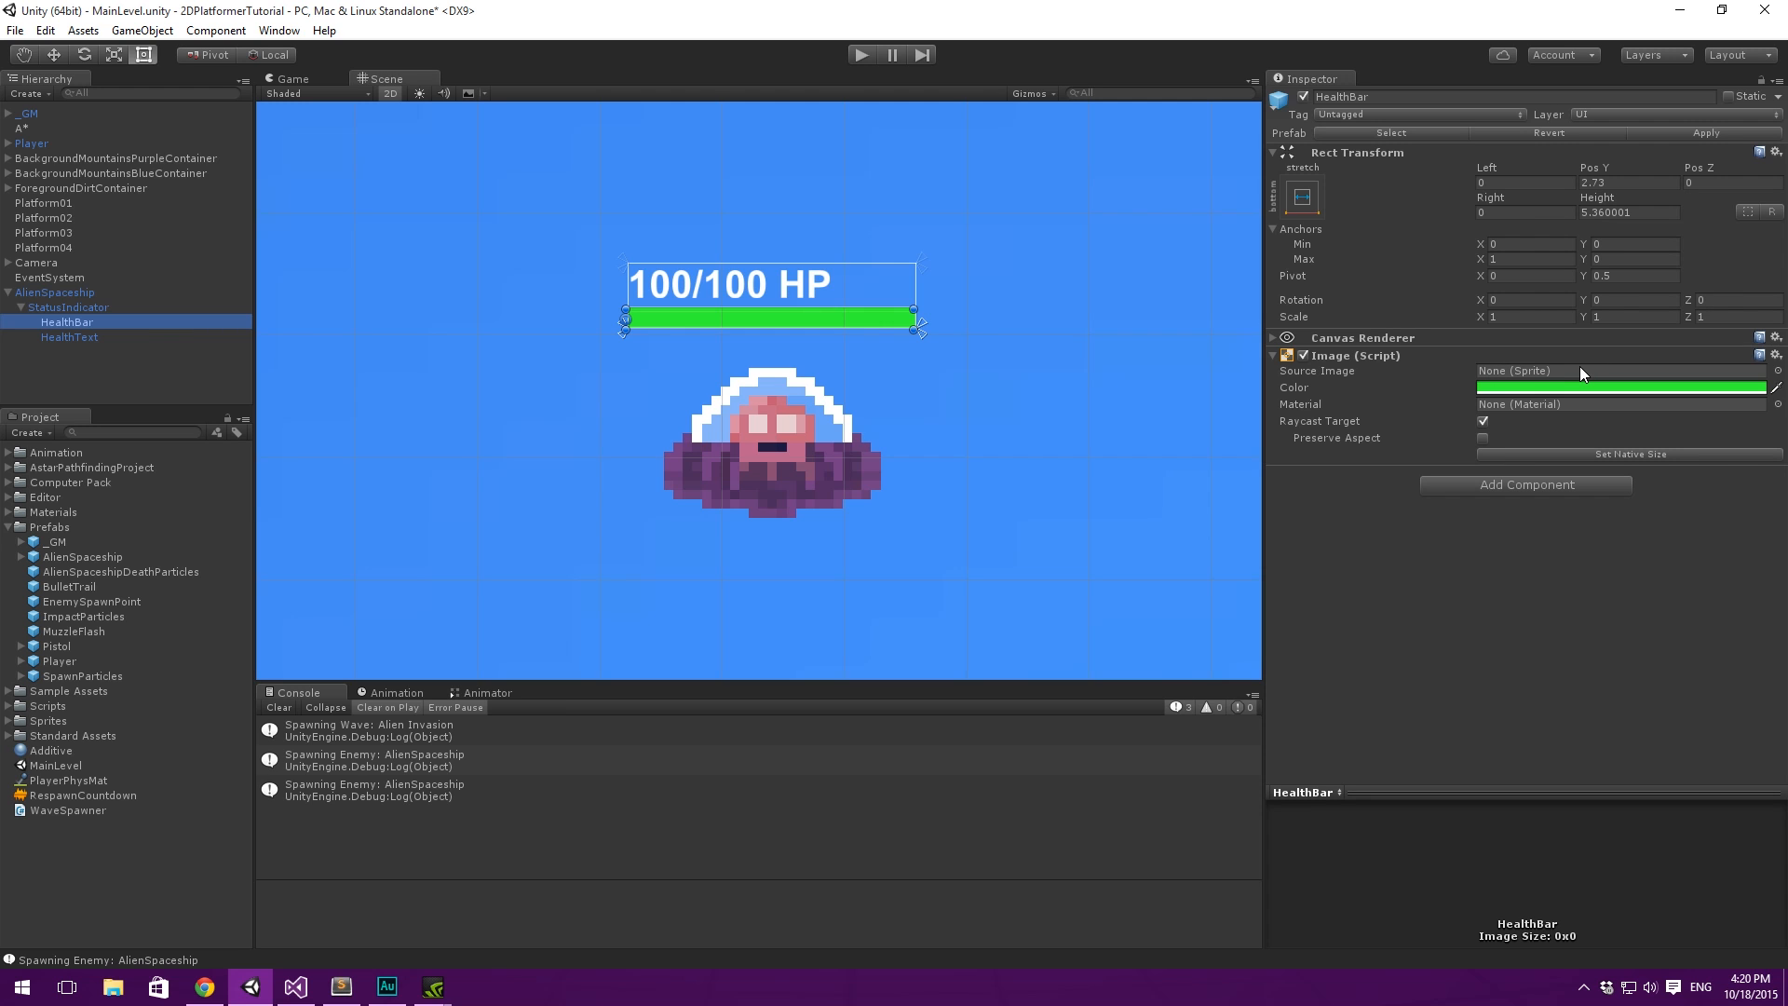
# - Search the system for Photoshop and launch Adobe Photoshop CC (64 Bit)
pyautogui.press('super')
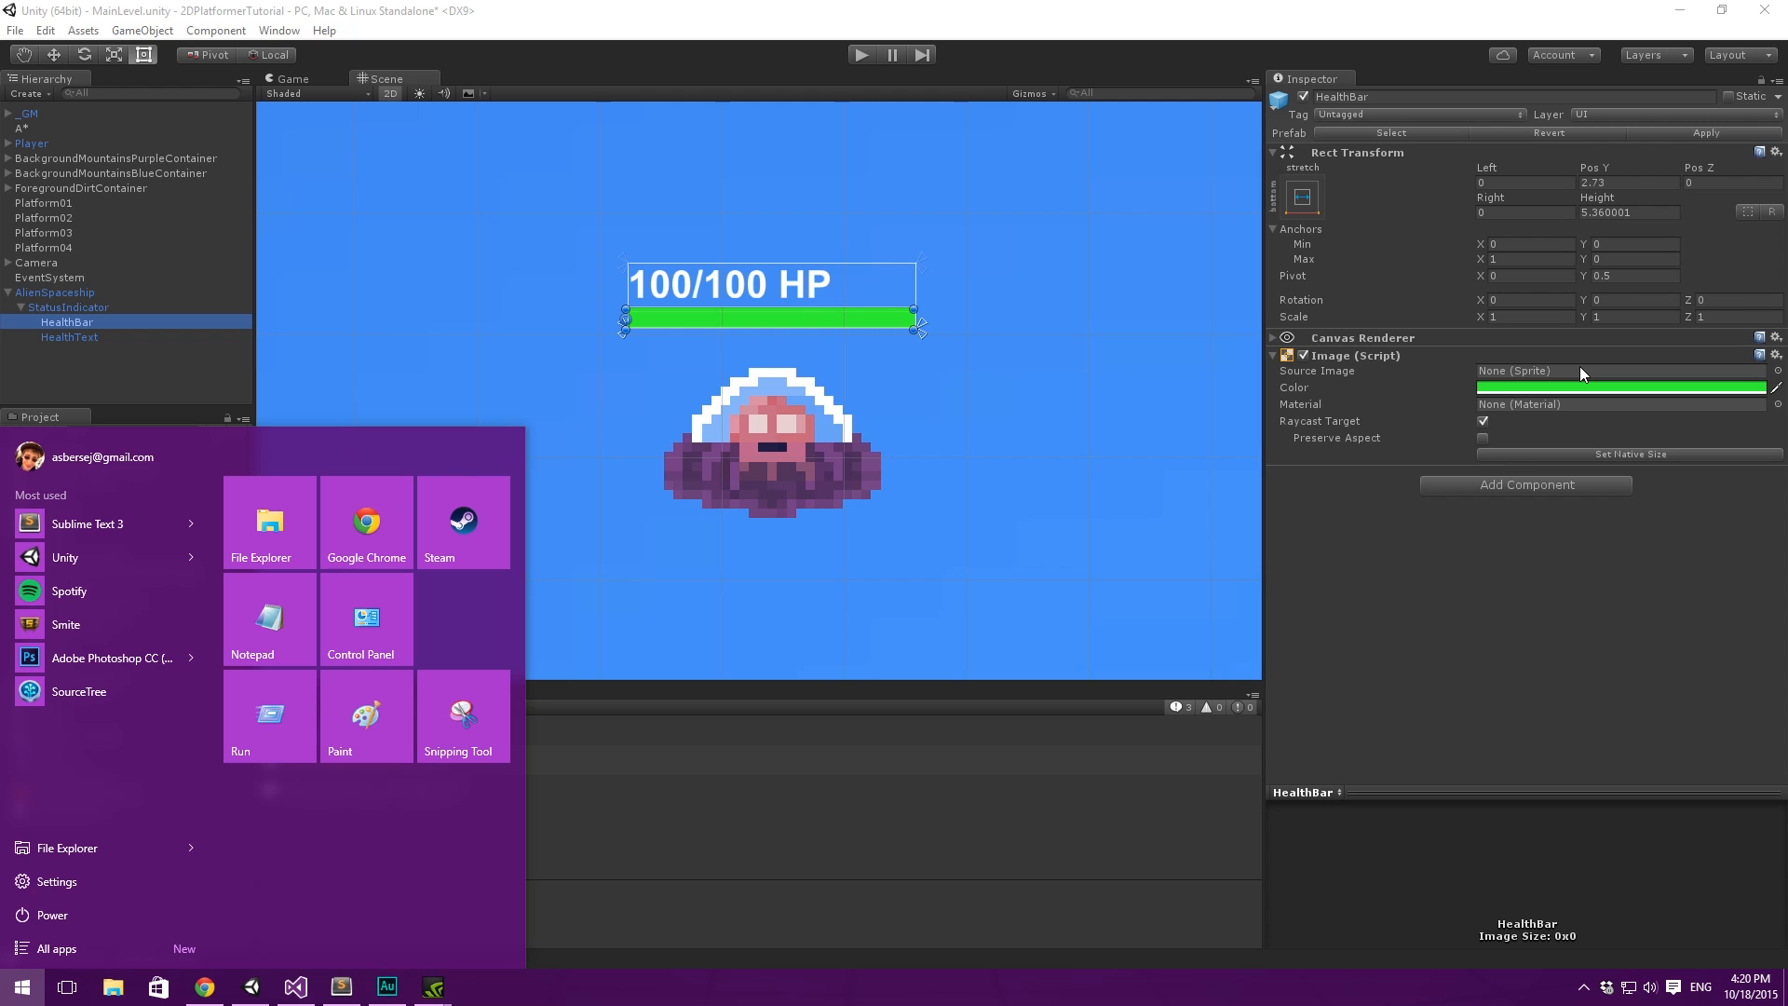
pyautogui.press('super')
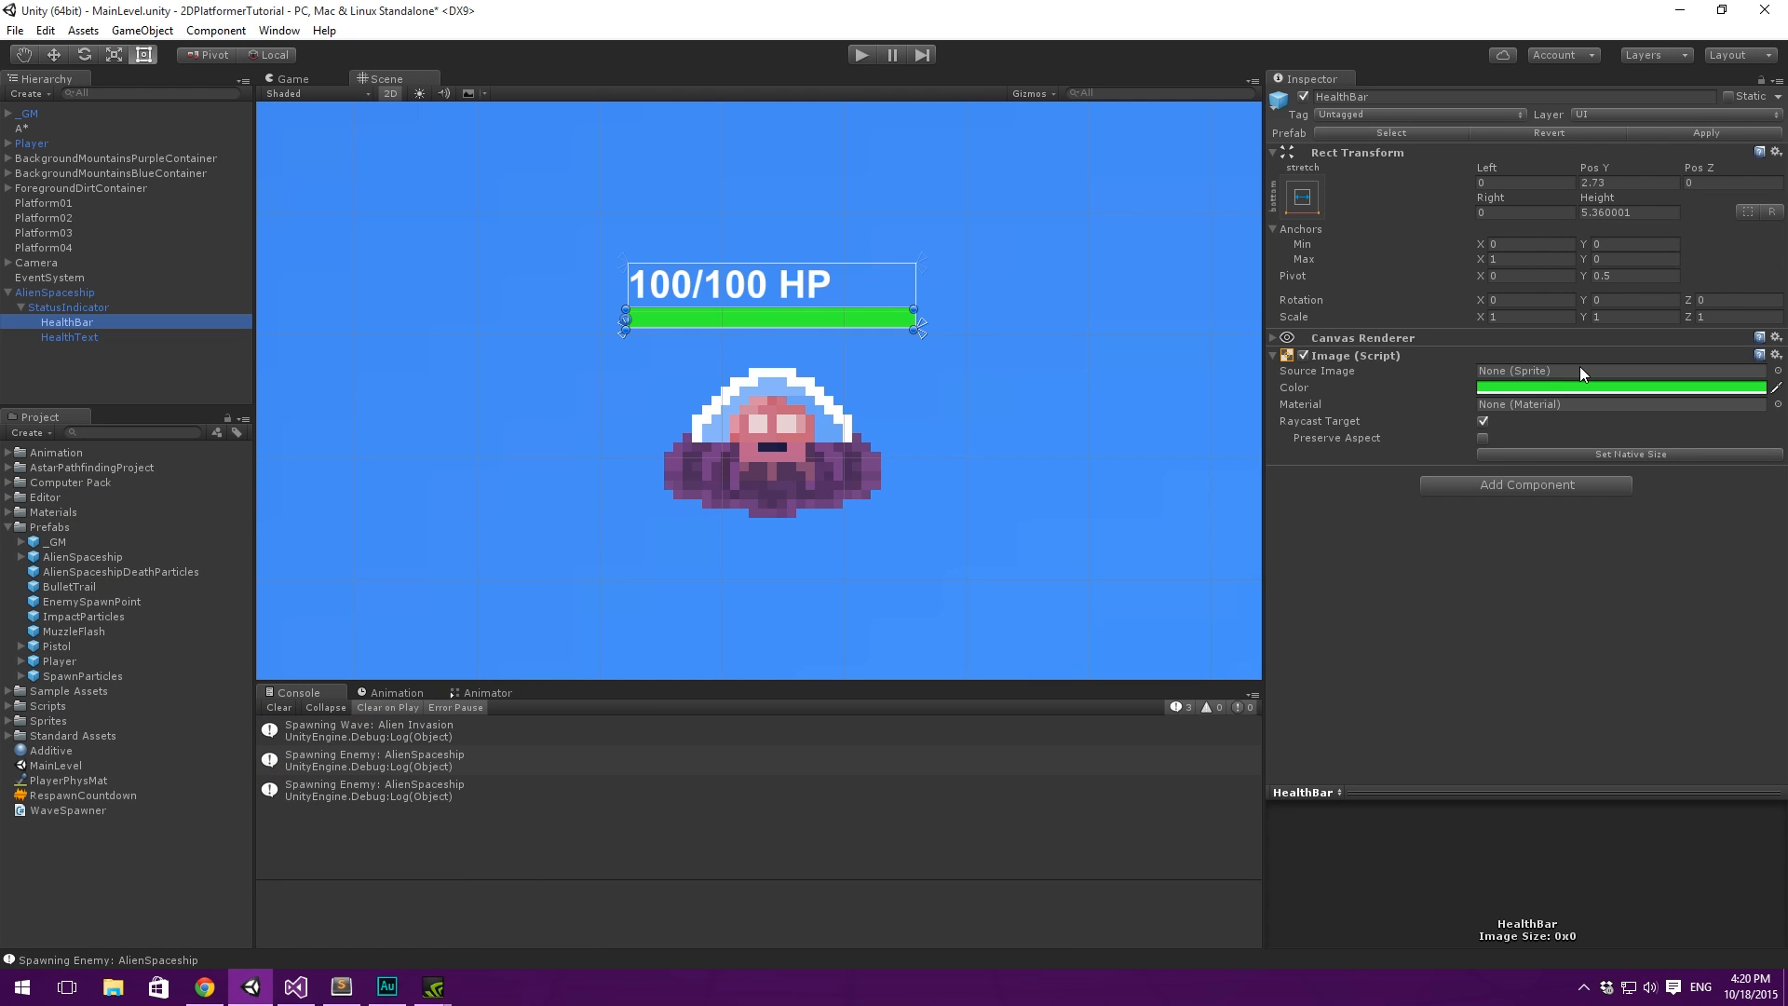
pyautogui.press('super')
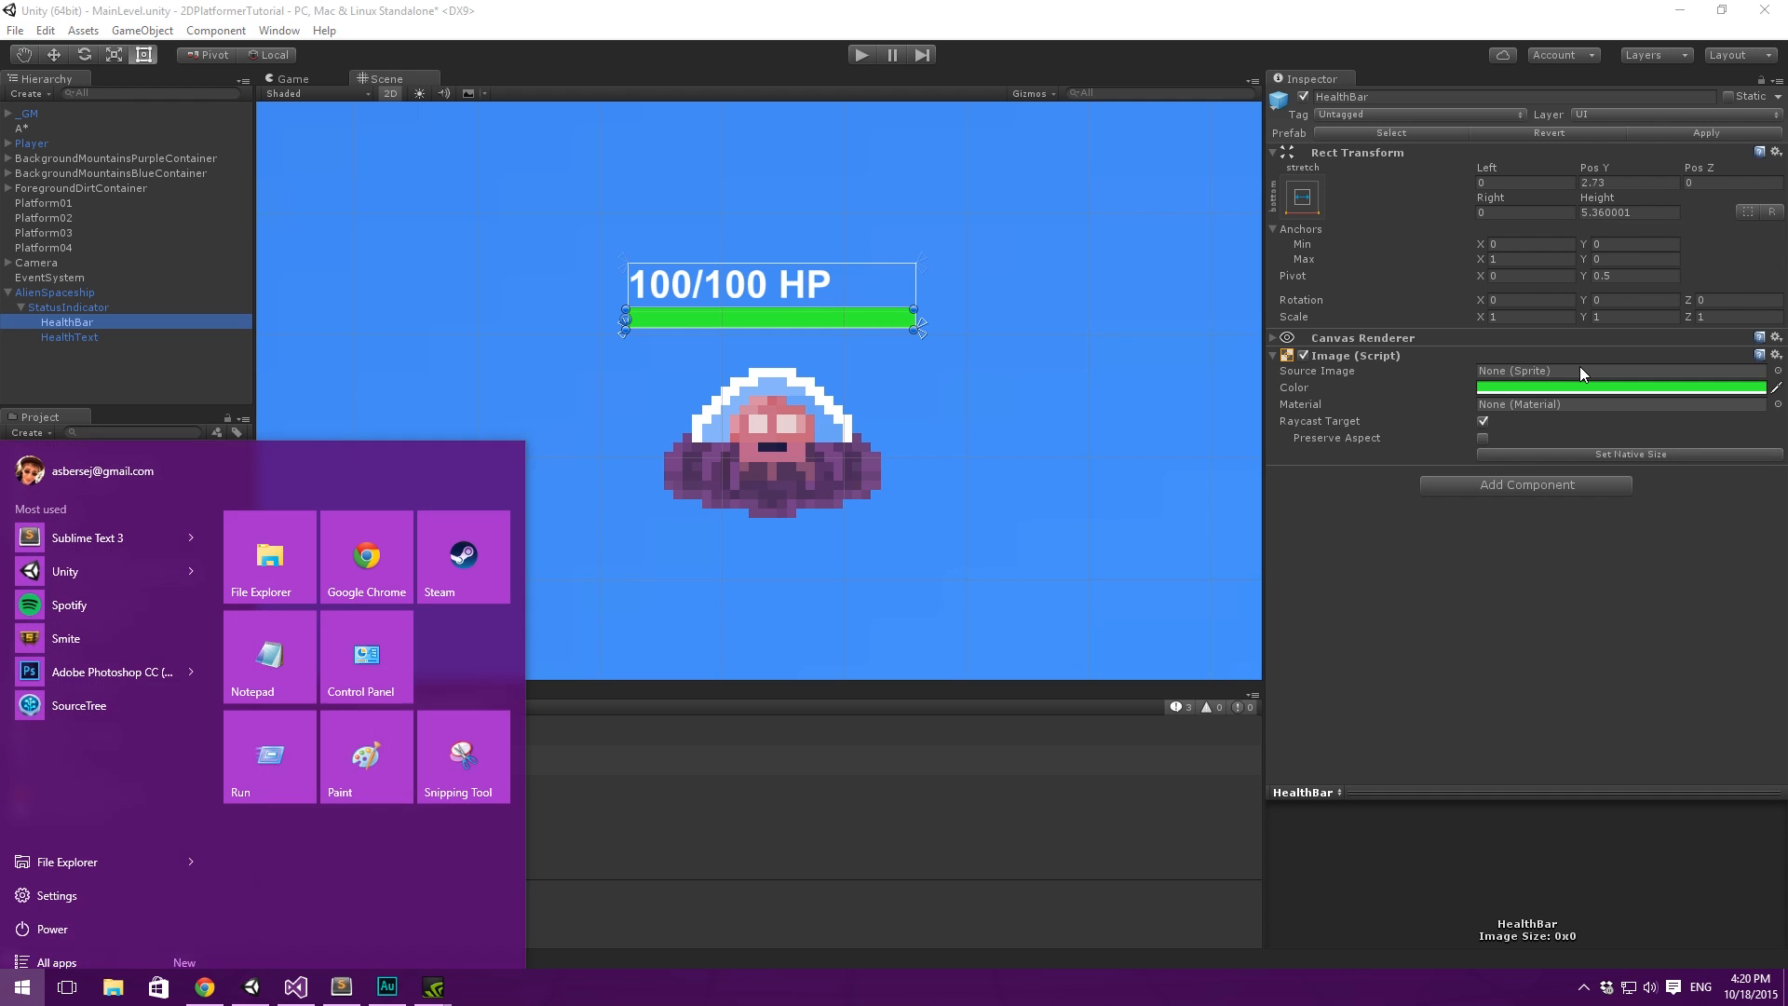
pyautogui.write('photo')
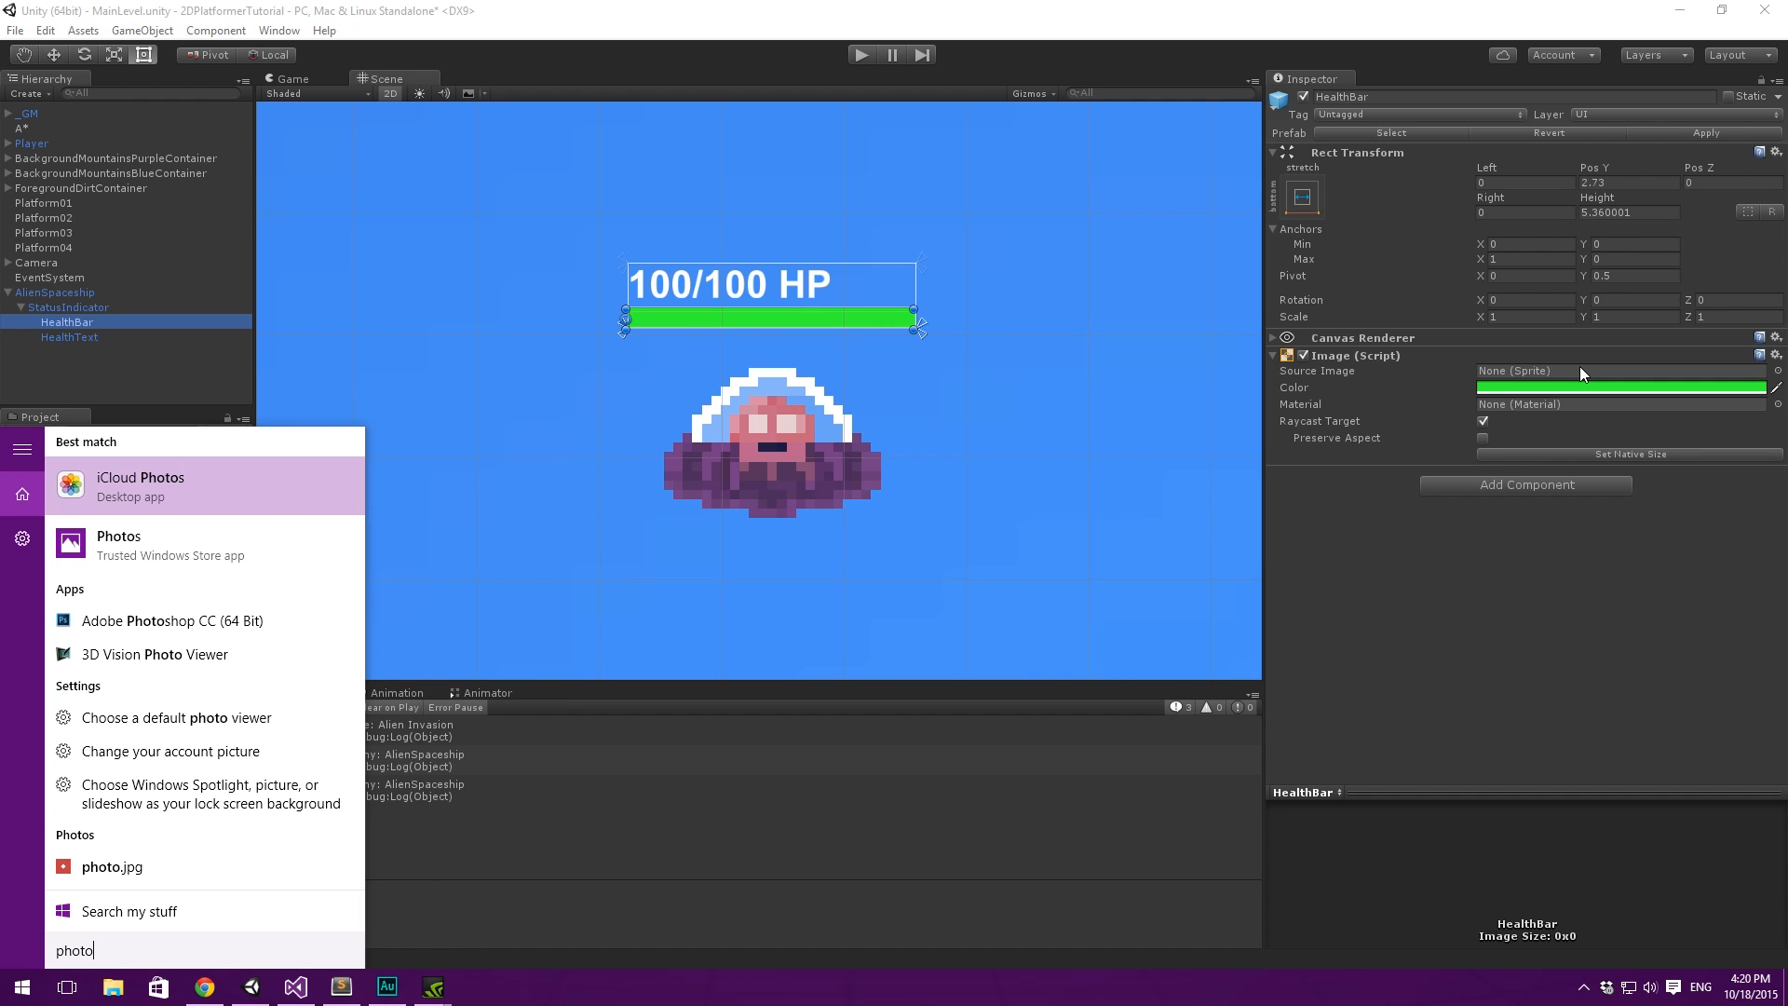
pyautogui.press('Down')
pyautogui.press('Down')
pyautogui.press('Return')
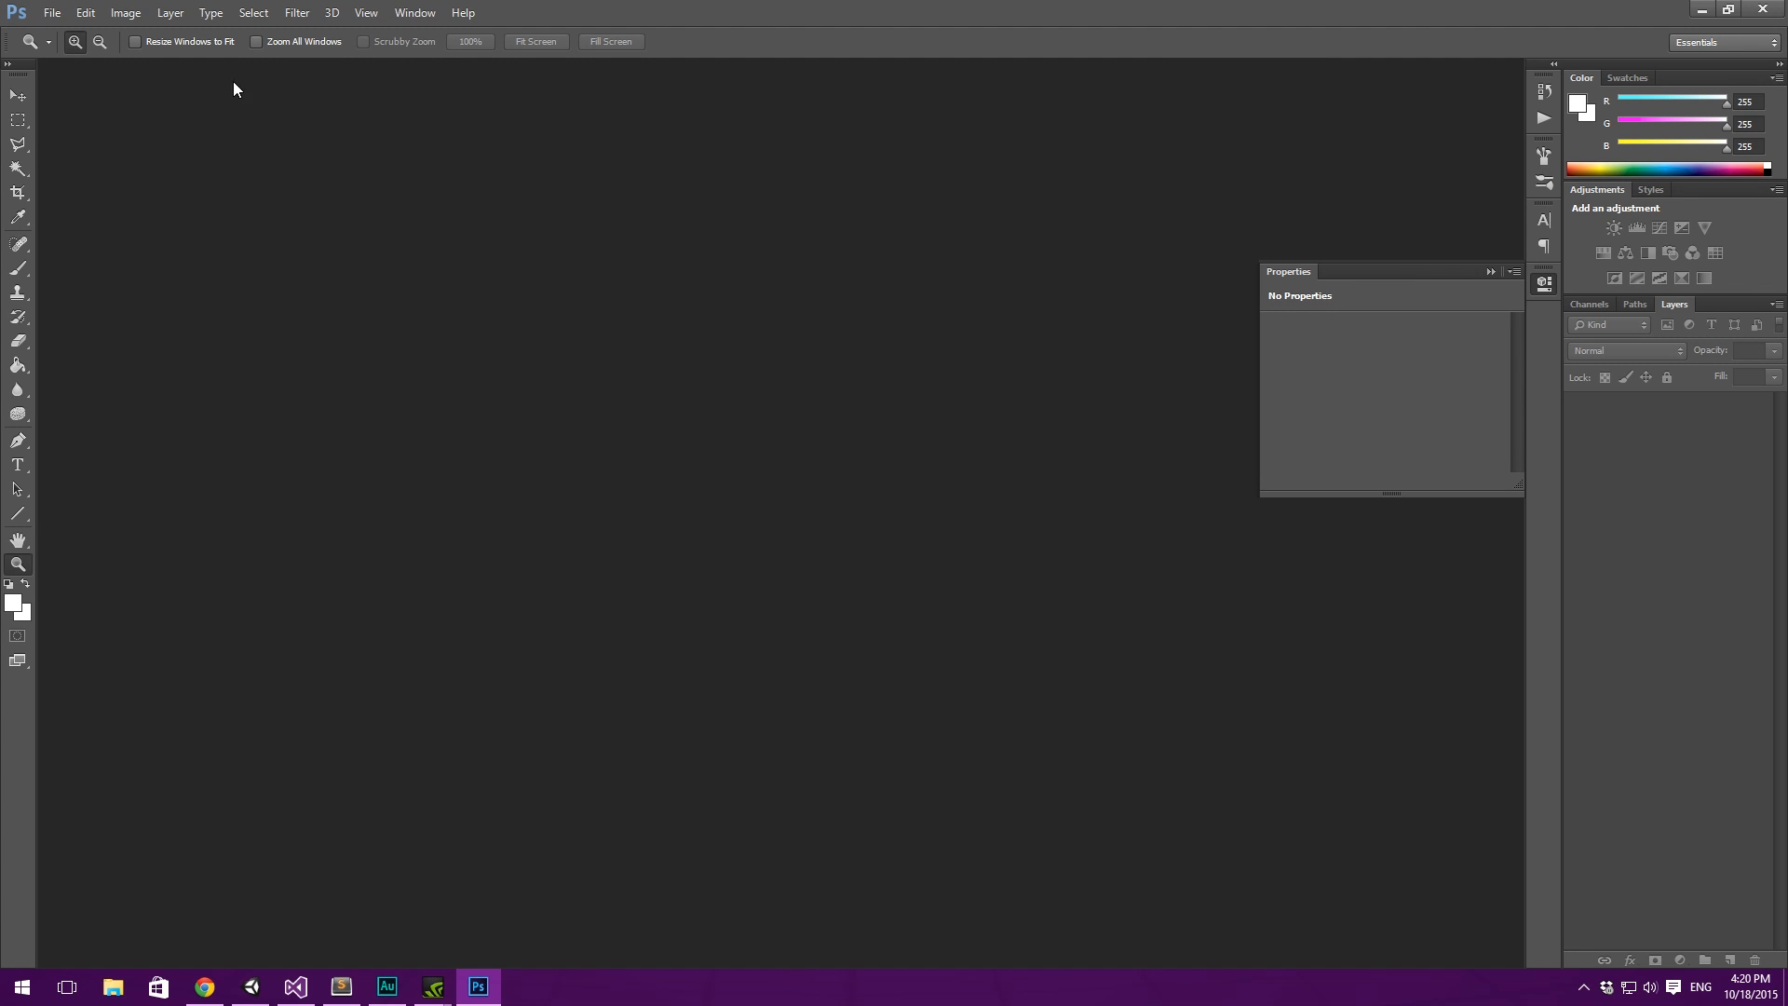
# - Create a new 2 x 2 pixel document named WhiteTex with a white background
pyautogui.hotkey('ctrl', 'n')
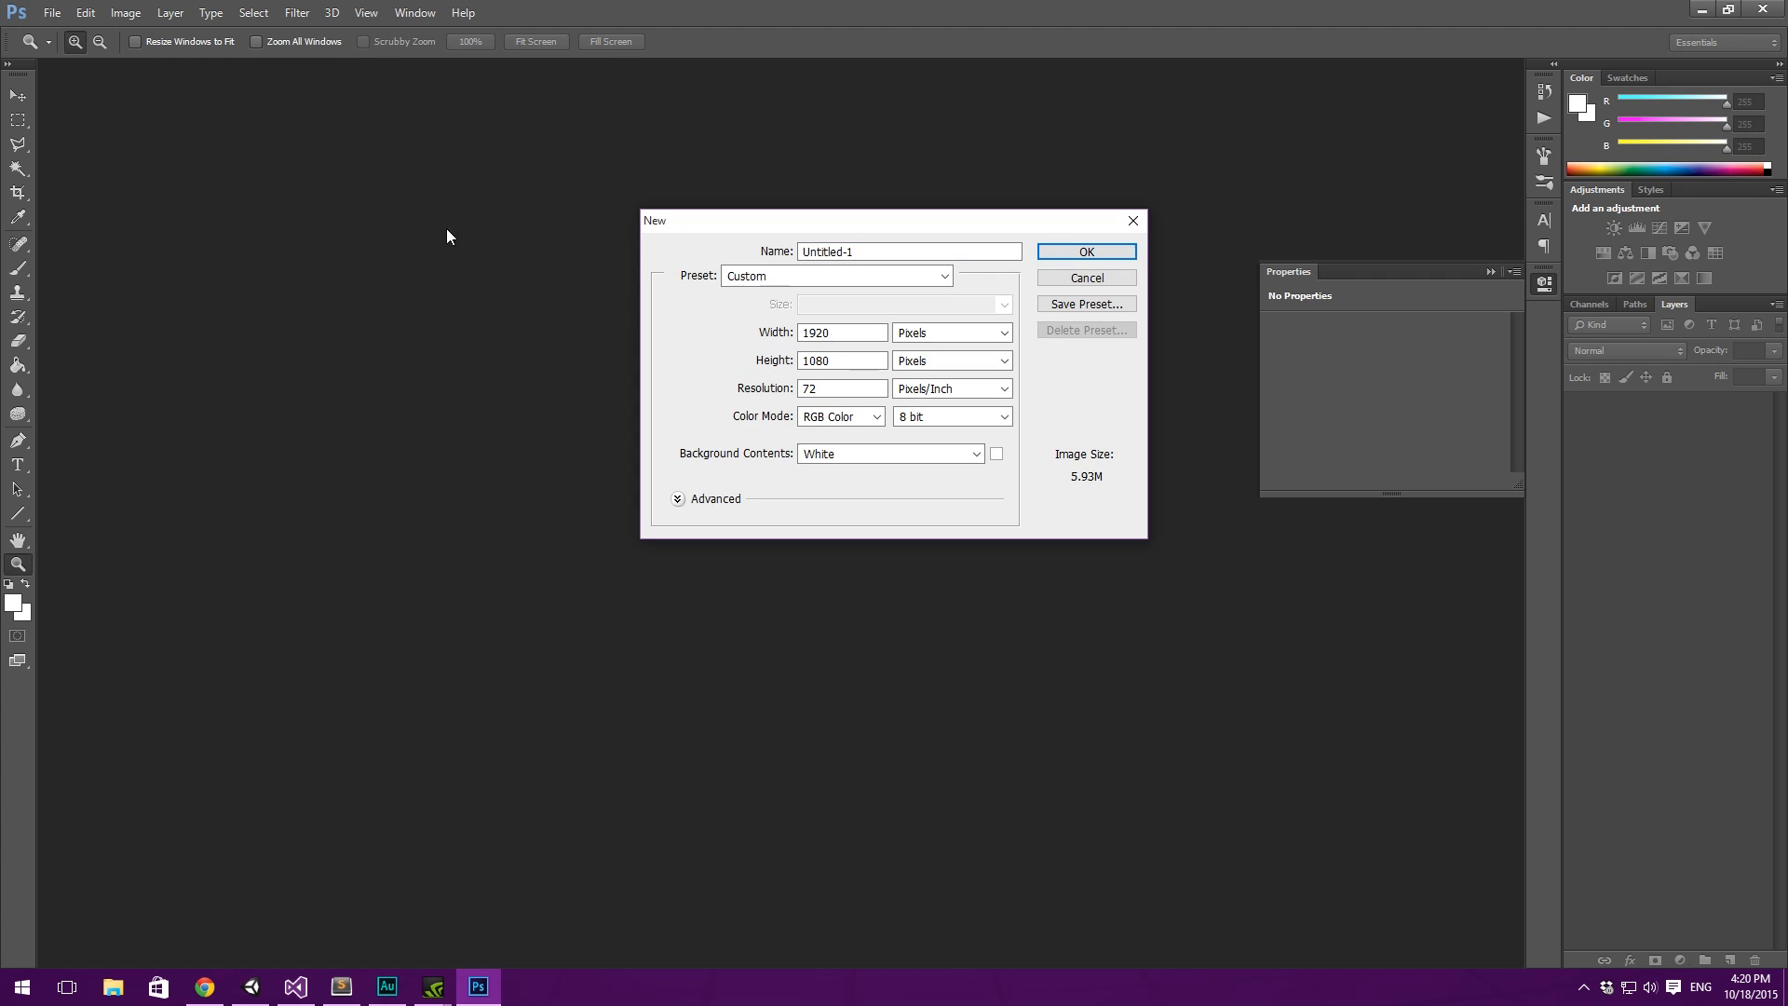
pyautogui.click(840, 333)
pyautogui.write('2')
pyautogui.press('Tab')
pyautogui.press('Tab')
pyautogui.write('2')
pyautogui.doubleClick(835, 252)
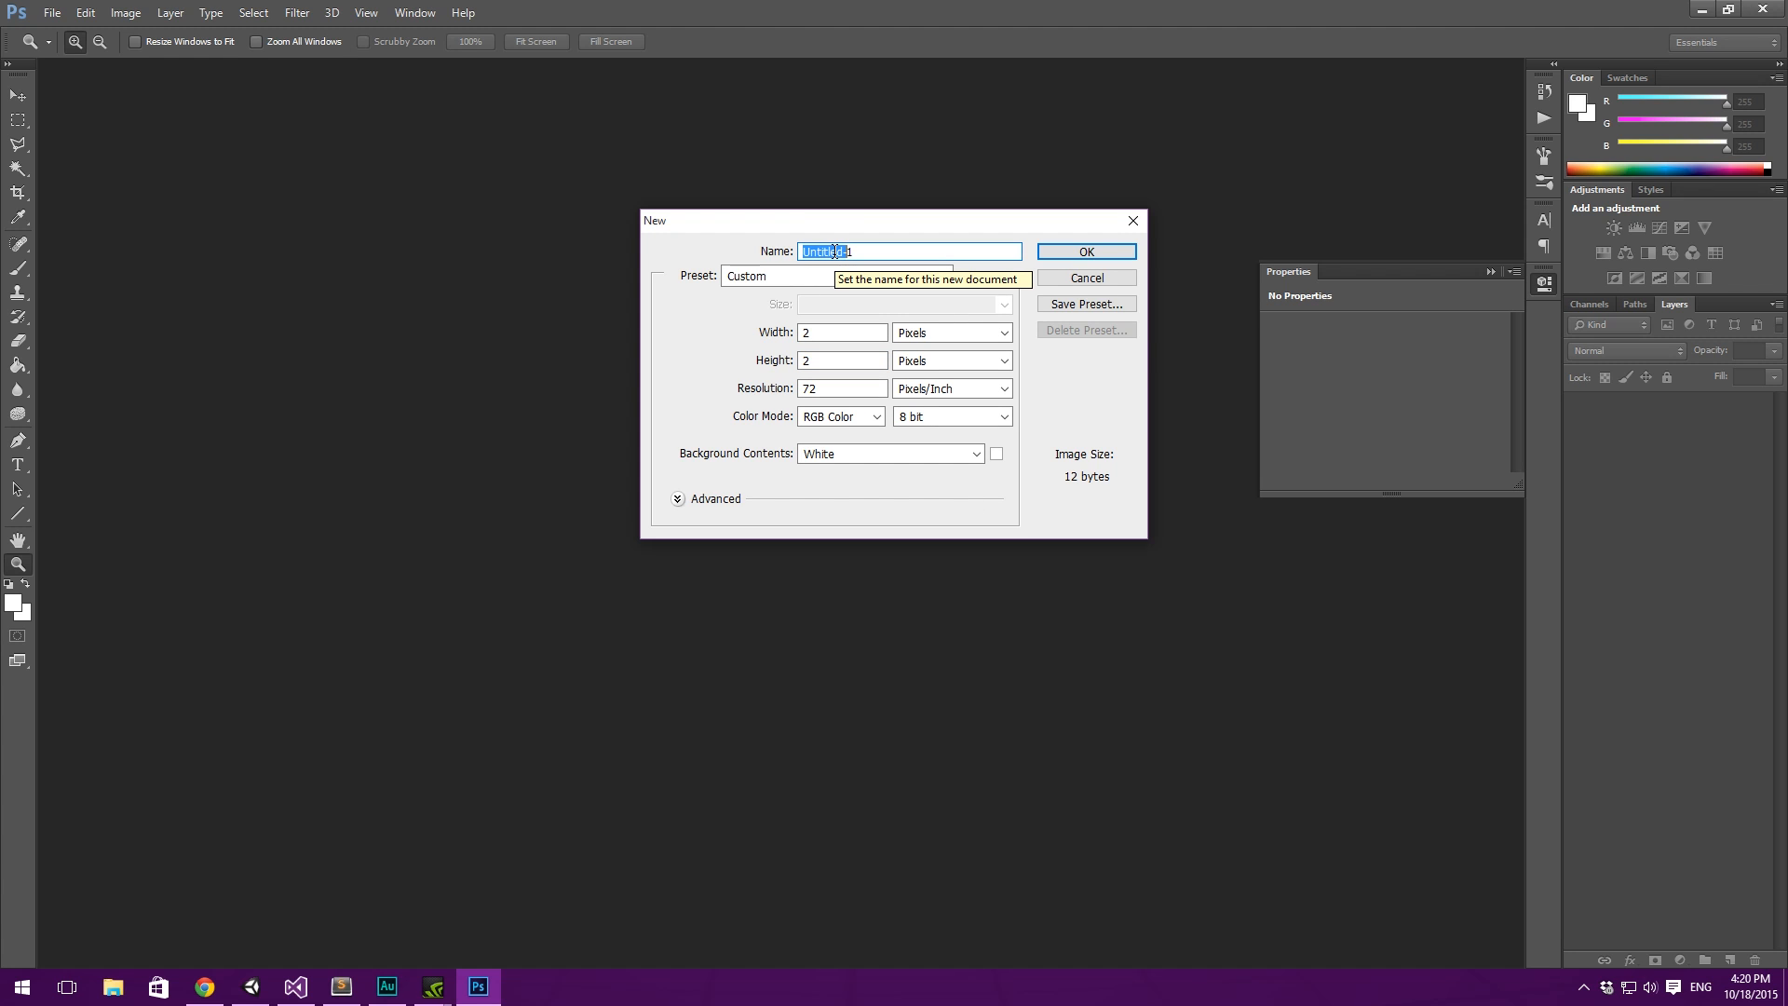
pyautogui.press('Delete')
pyautogui.press('Delete')
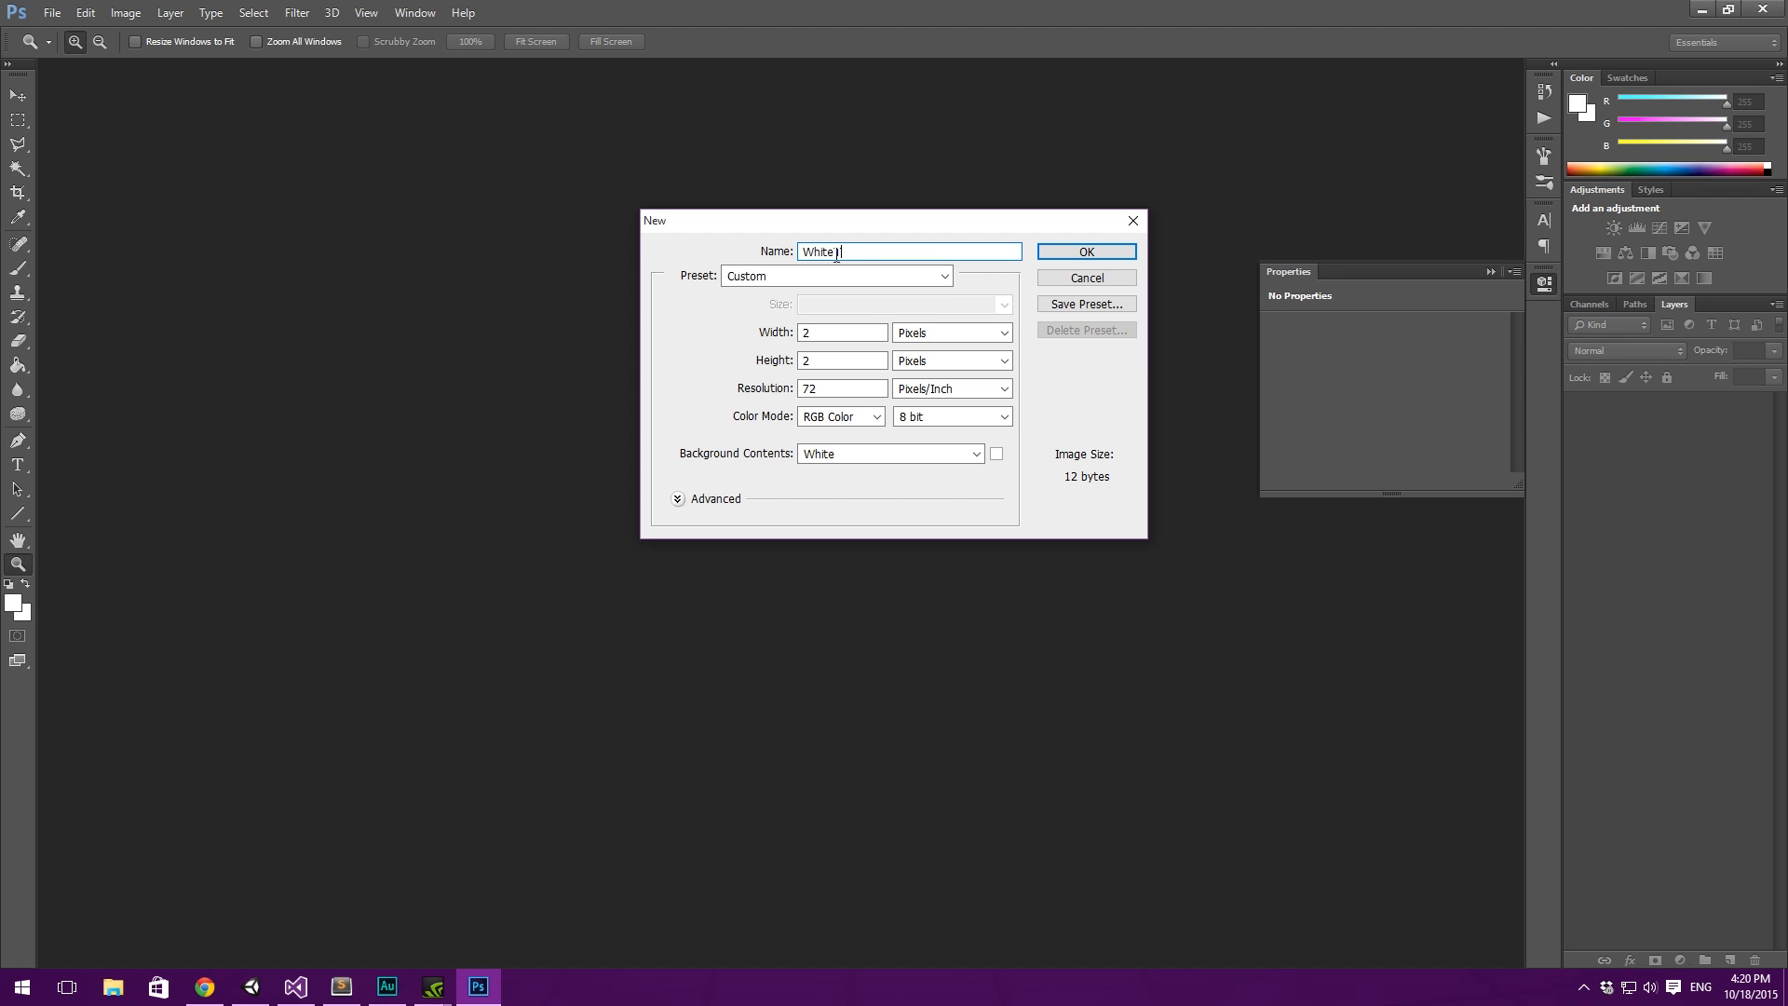
pyautogui.write('White')
pyautogui.press('Return')
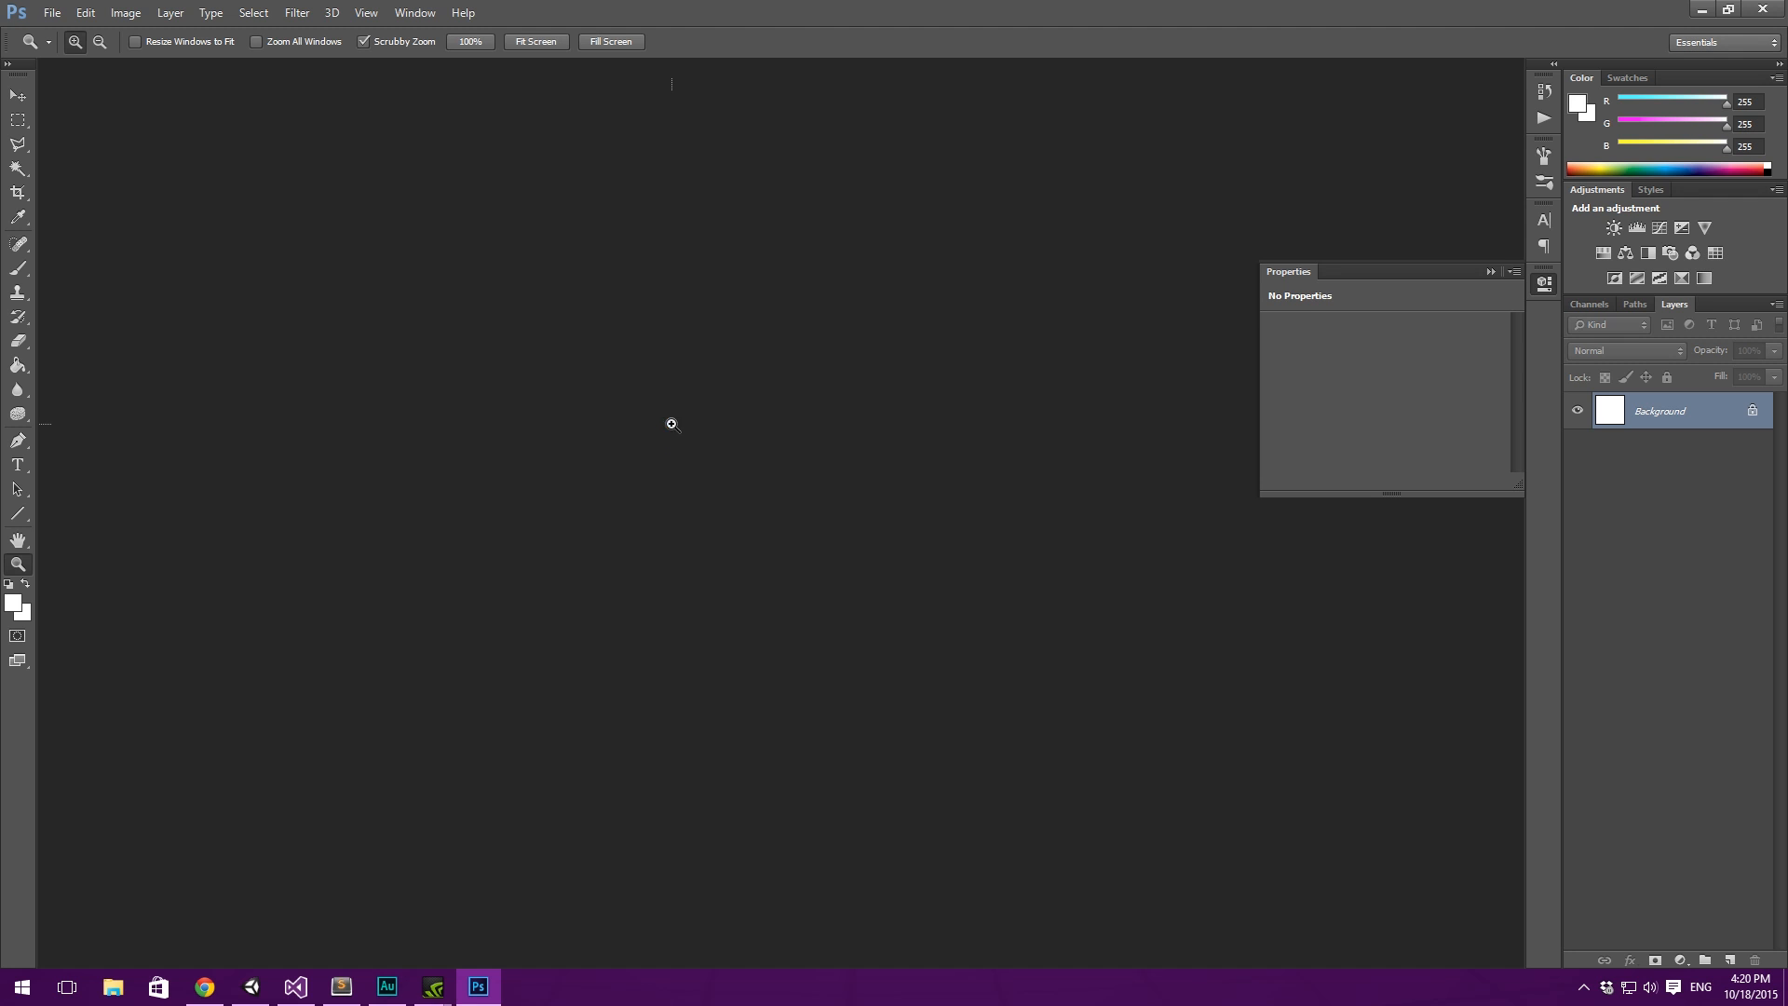
# - Convert the locked Background layer into a regular layer named BG
pyautogui.doubleClick(1681, 412)
pyautogui.write('BG')
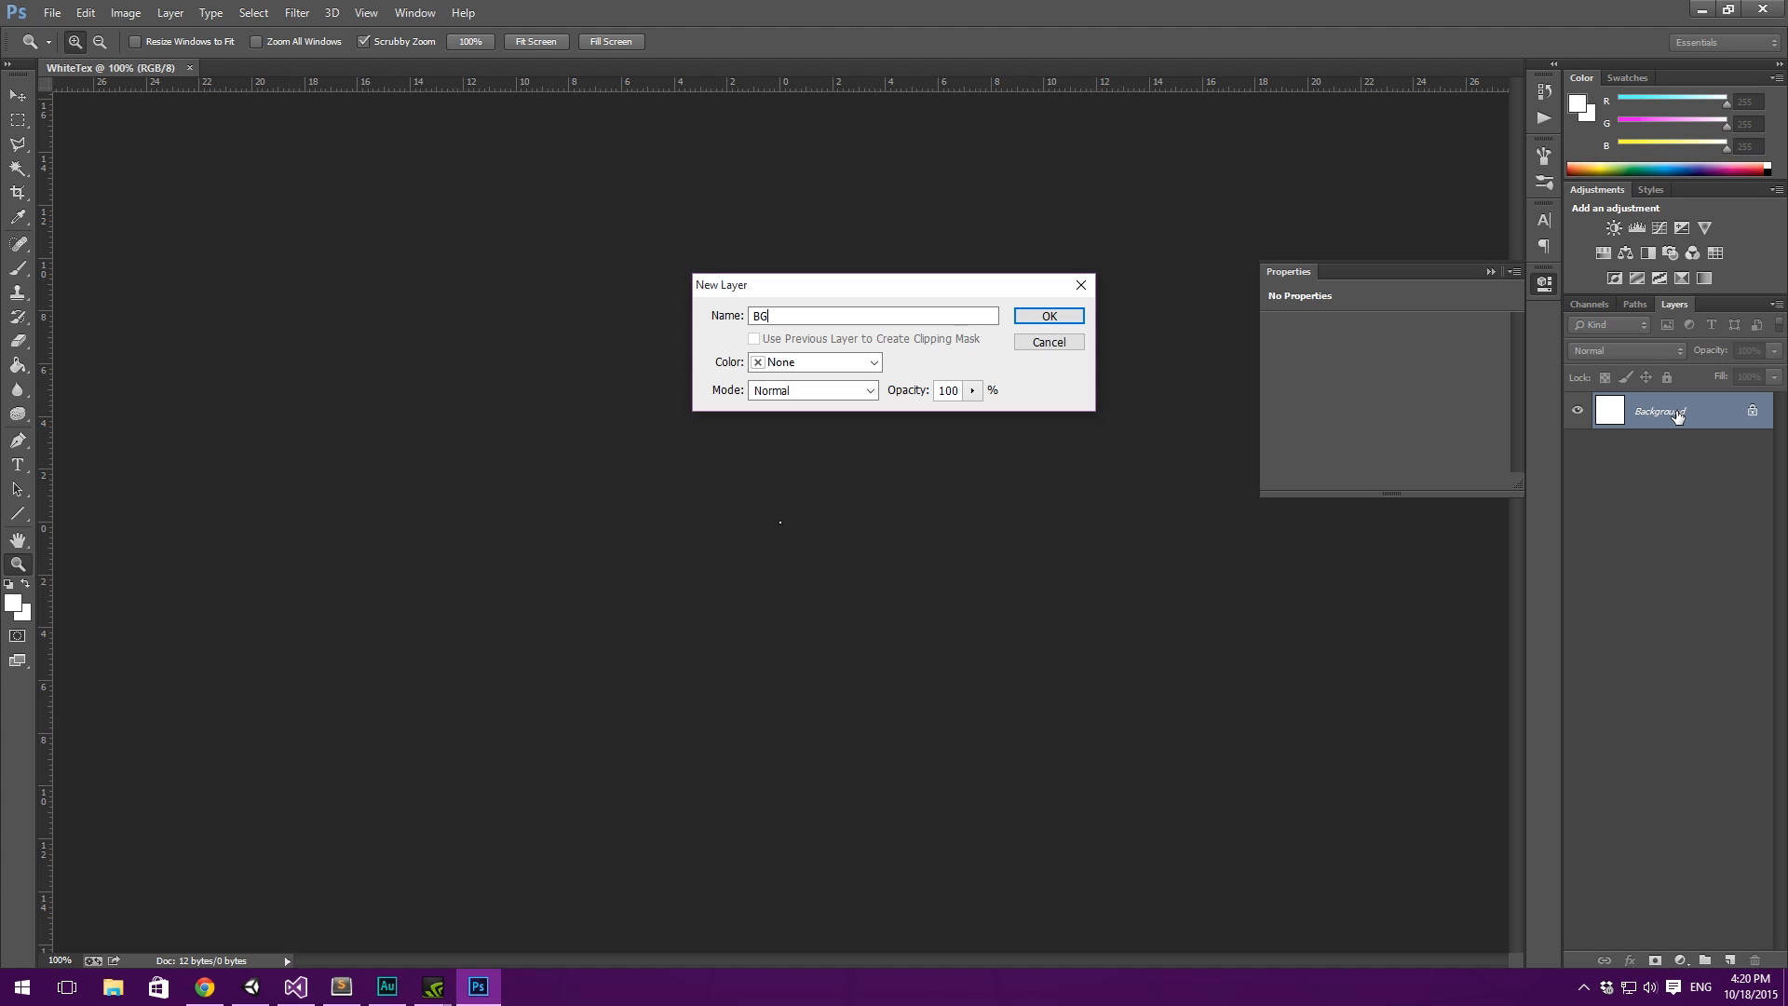
pyautogui.press('Return')
# - Start a Save As of the WhiteTex document and set the file type to JPEG
pyautogui.click(52, 12)
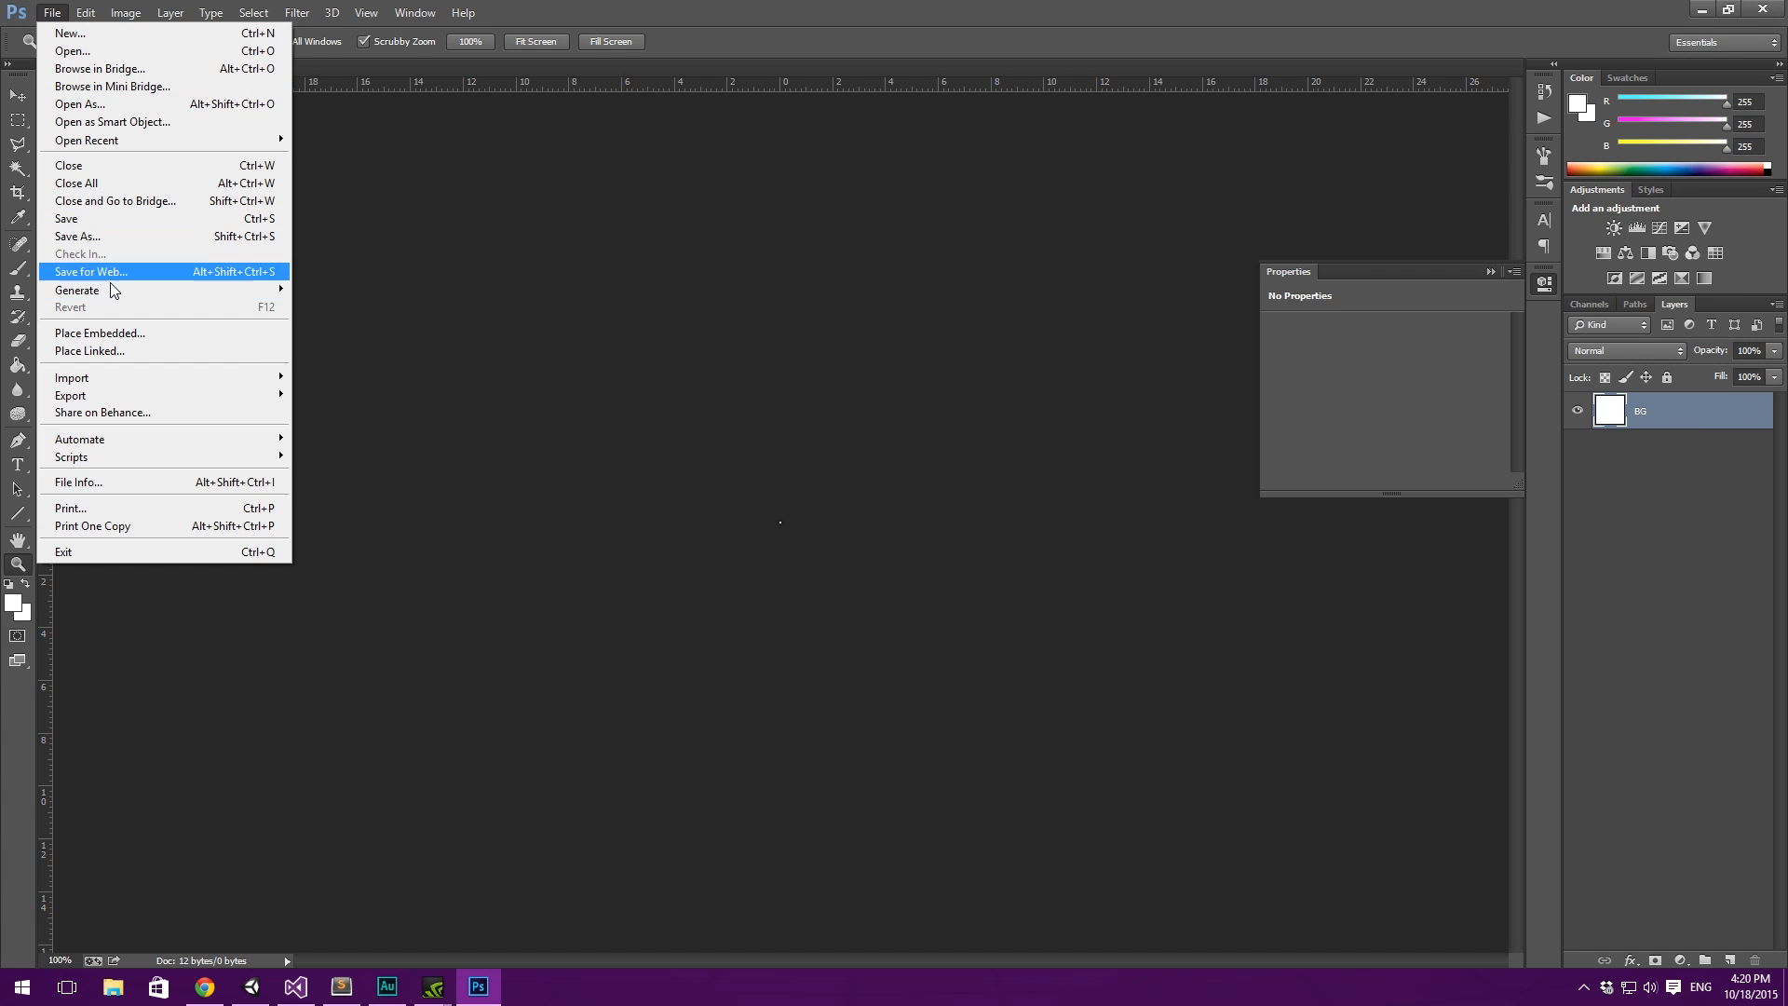
pyautogui.click(93, 238)
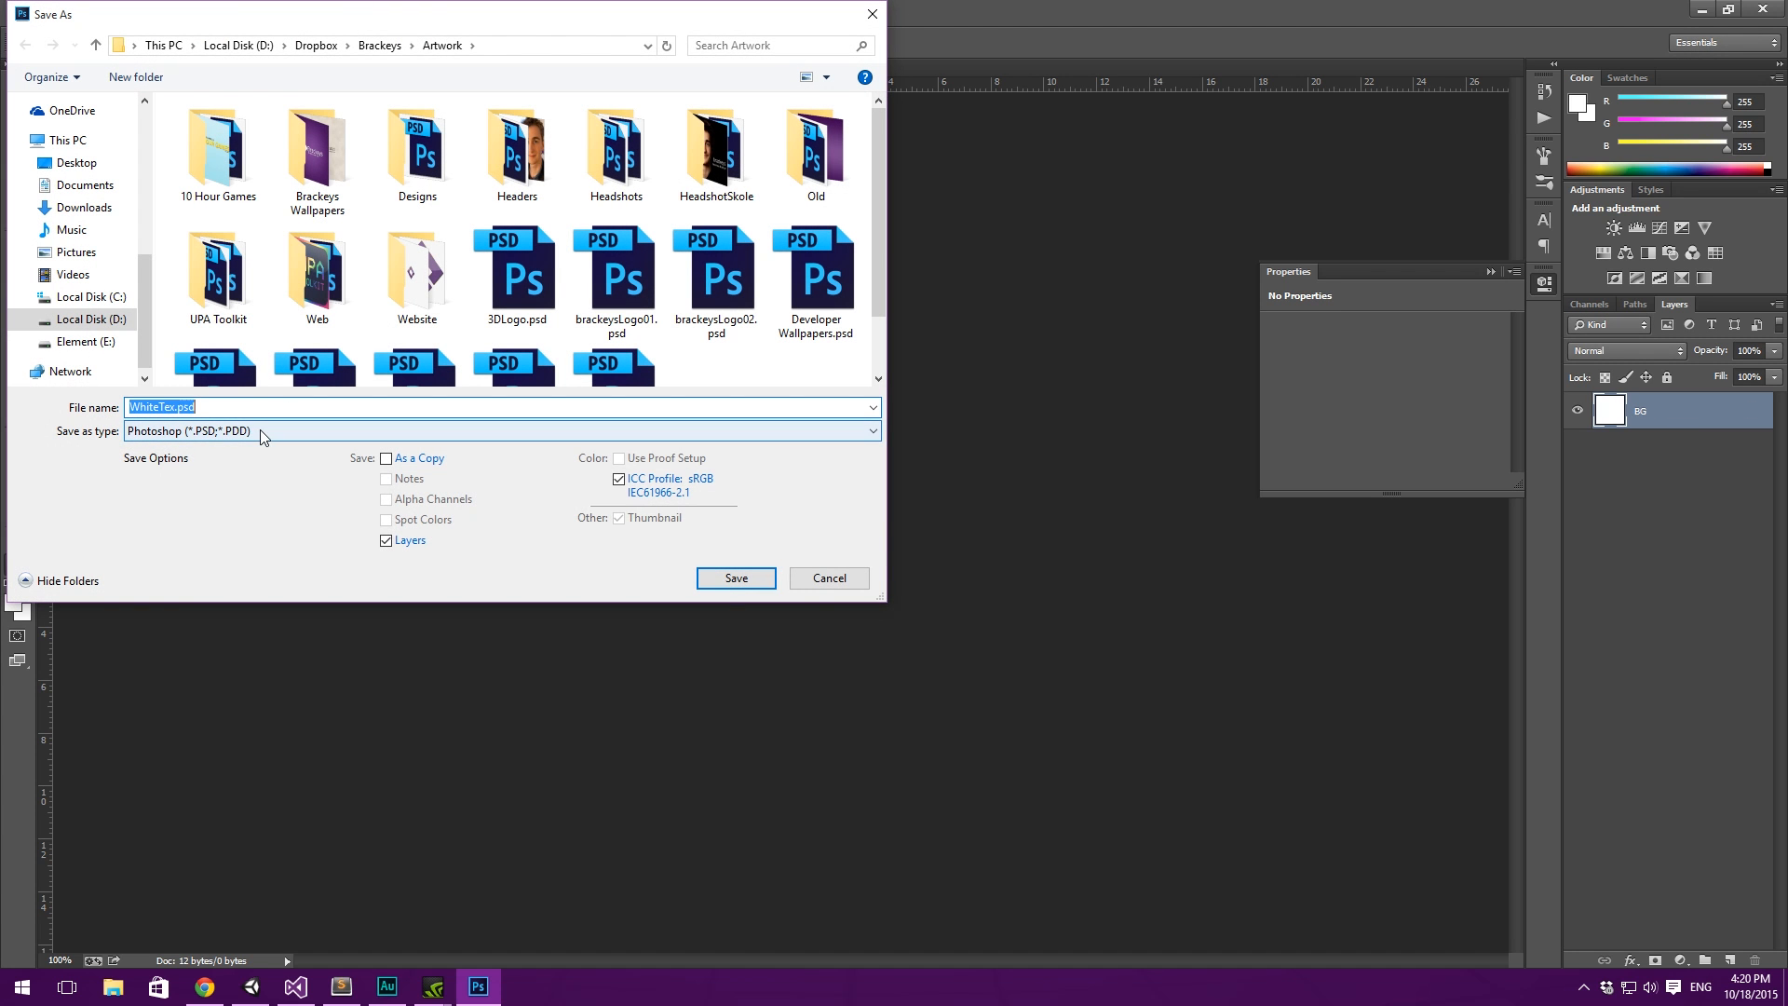
pyautogui.click(263, 433)
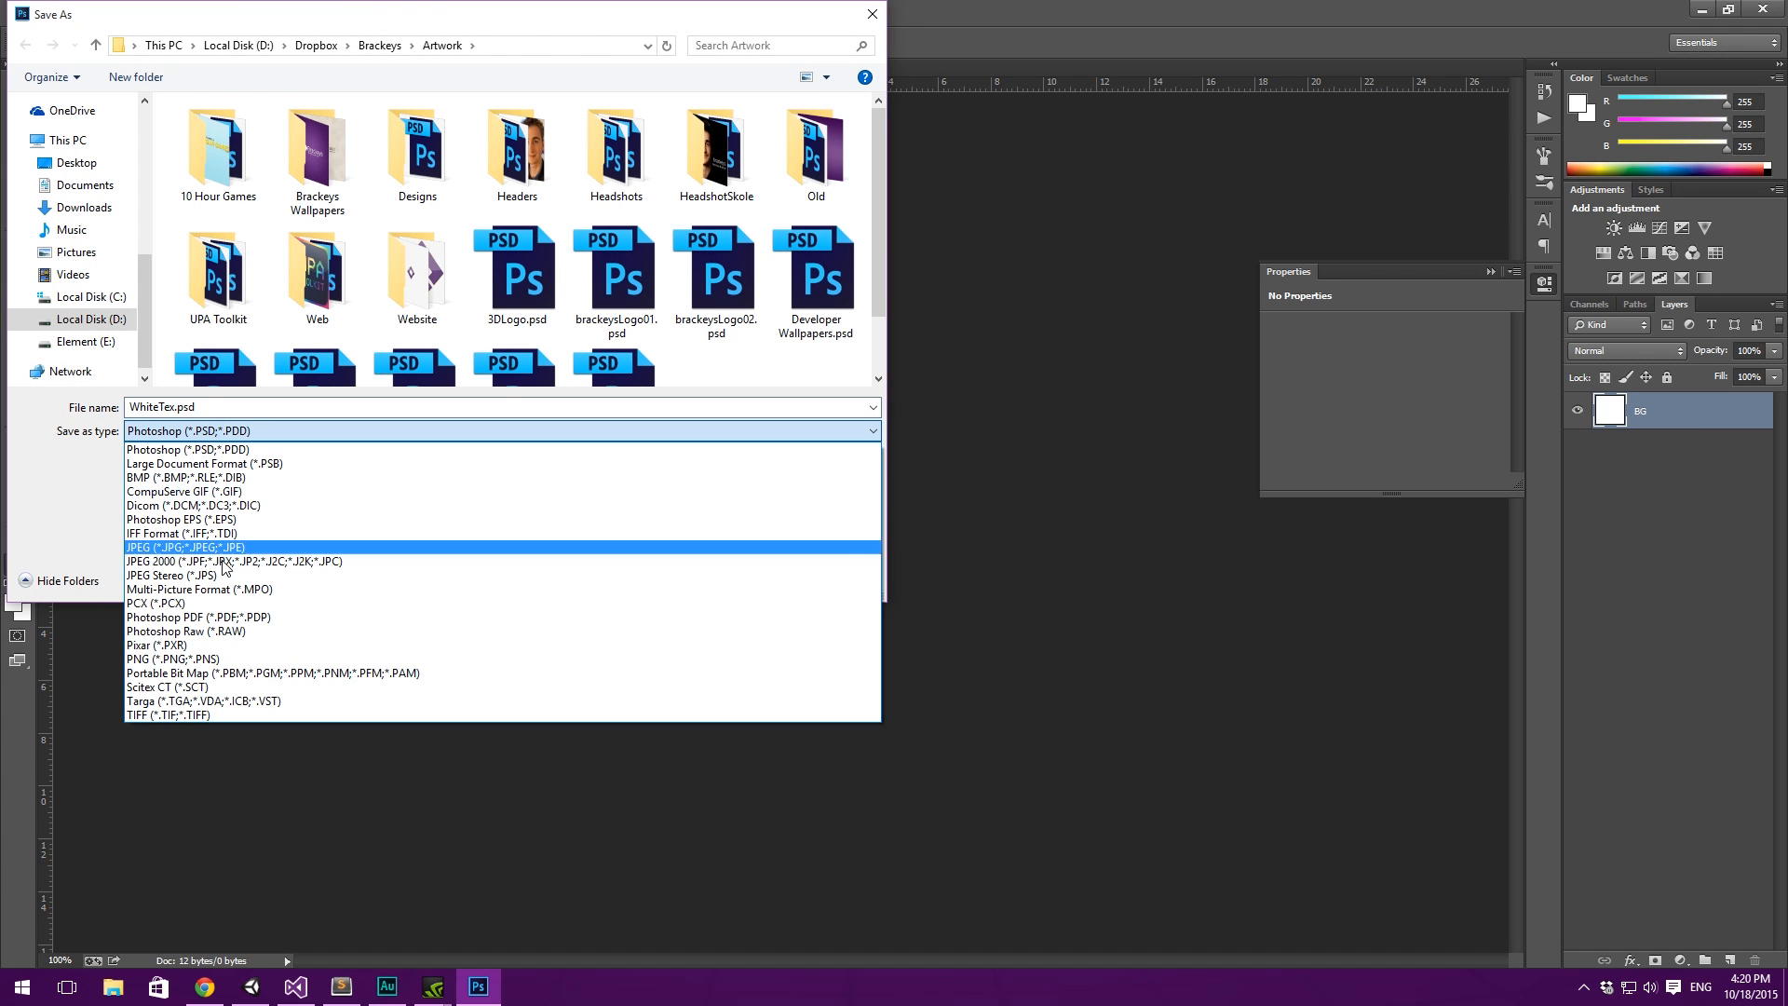
pyautogui.click(174, 548)
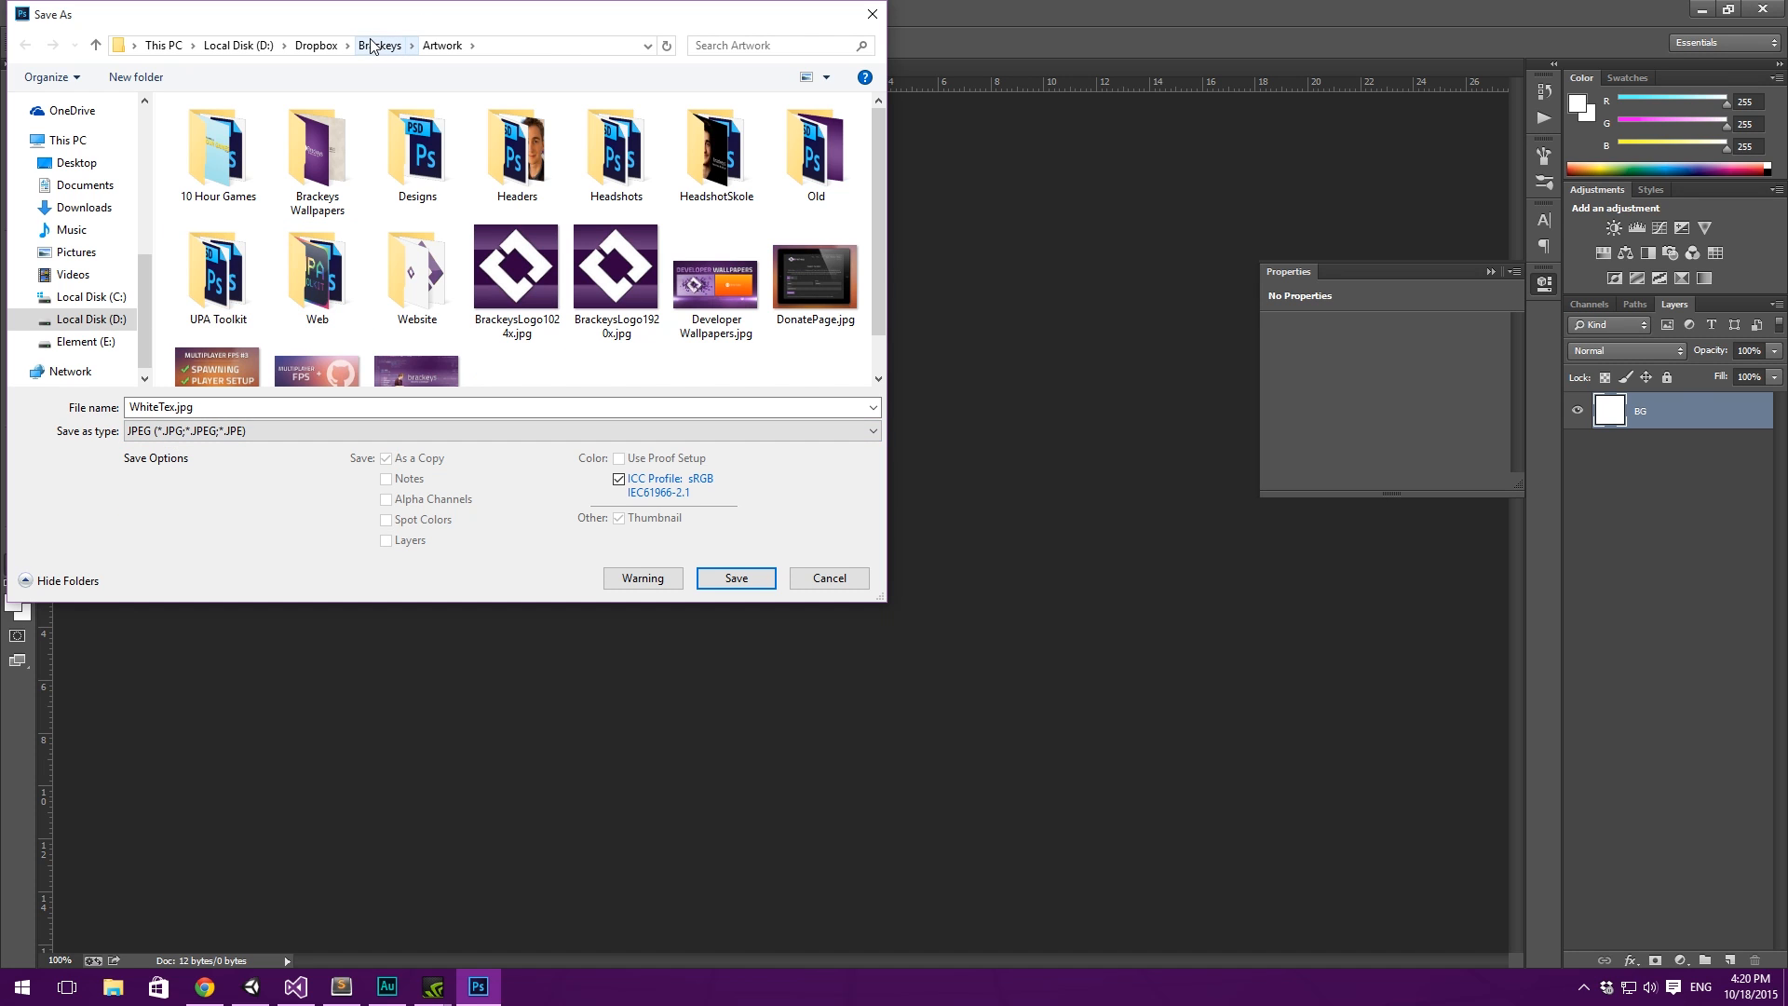
# - Save WhiteTex.jpg in the Assets/Sprites folder of the 2DPlatformerTutorial project in Dropbox, at maximum JPEG quality 12
pyautogui.click(315, 46)
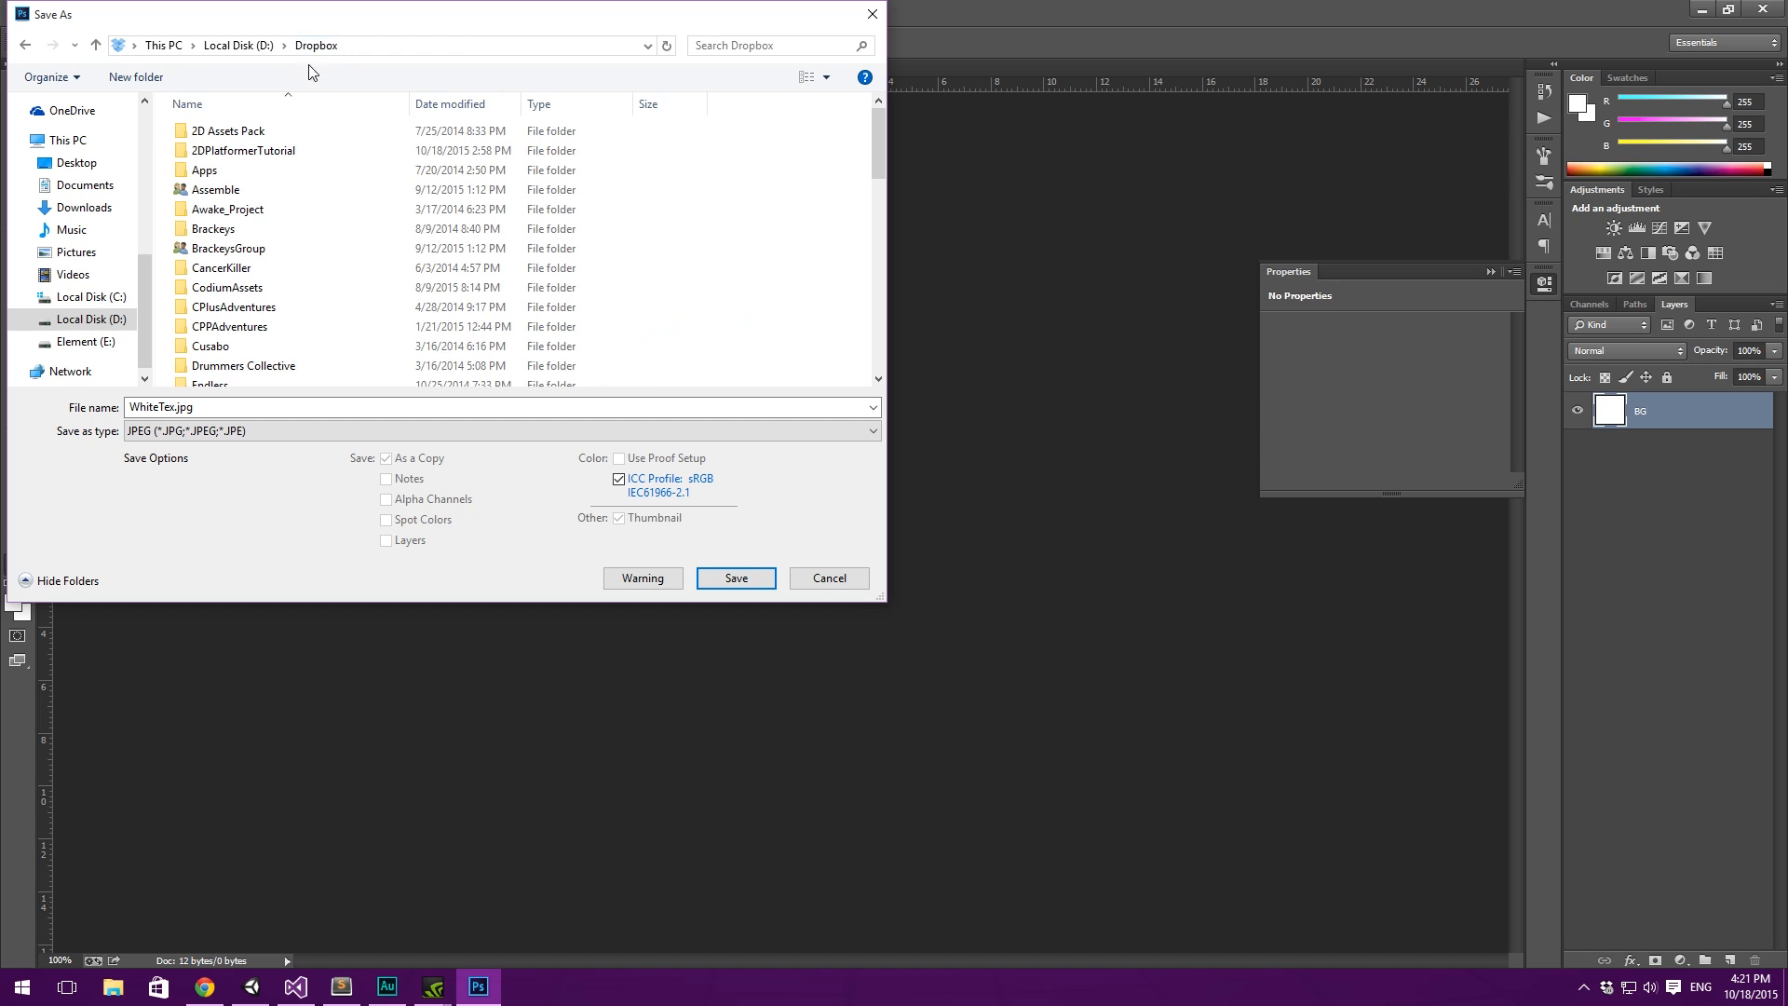
pyautogui.doubleClick(272, 154)
pyautogui.hotkey('alt', 'Left')
pyautogui.doubleClick(246, 136)
pyautogui.hotkey('alt', 'Left')
pyautogui.doubleClick(237, 151)
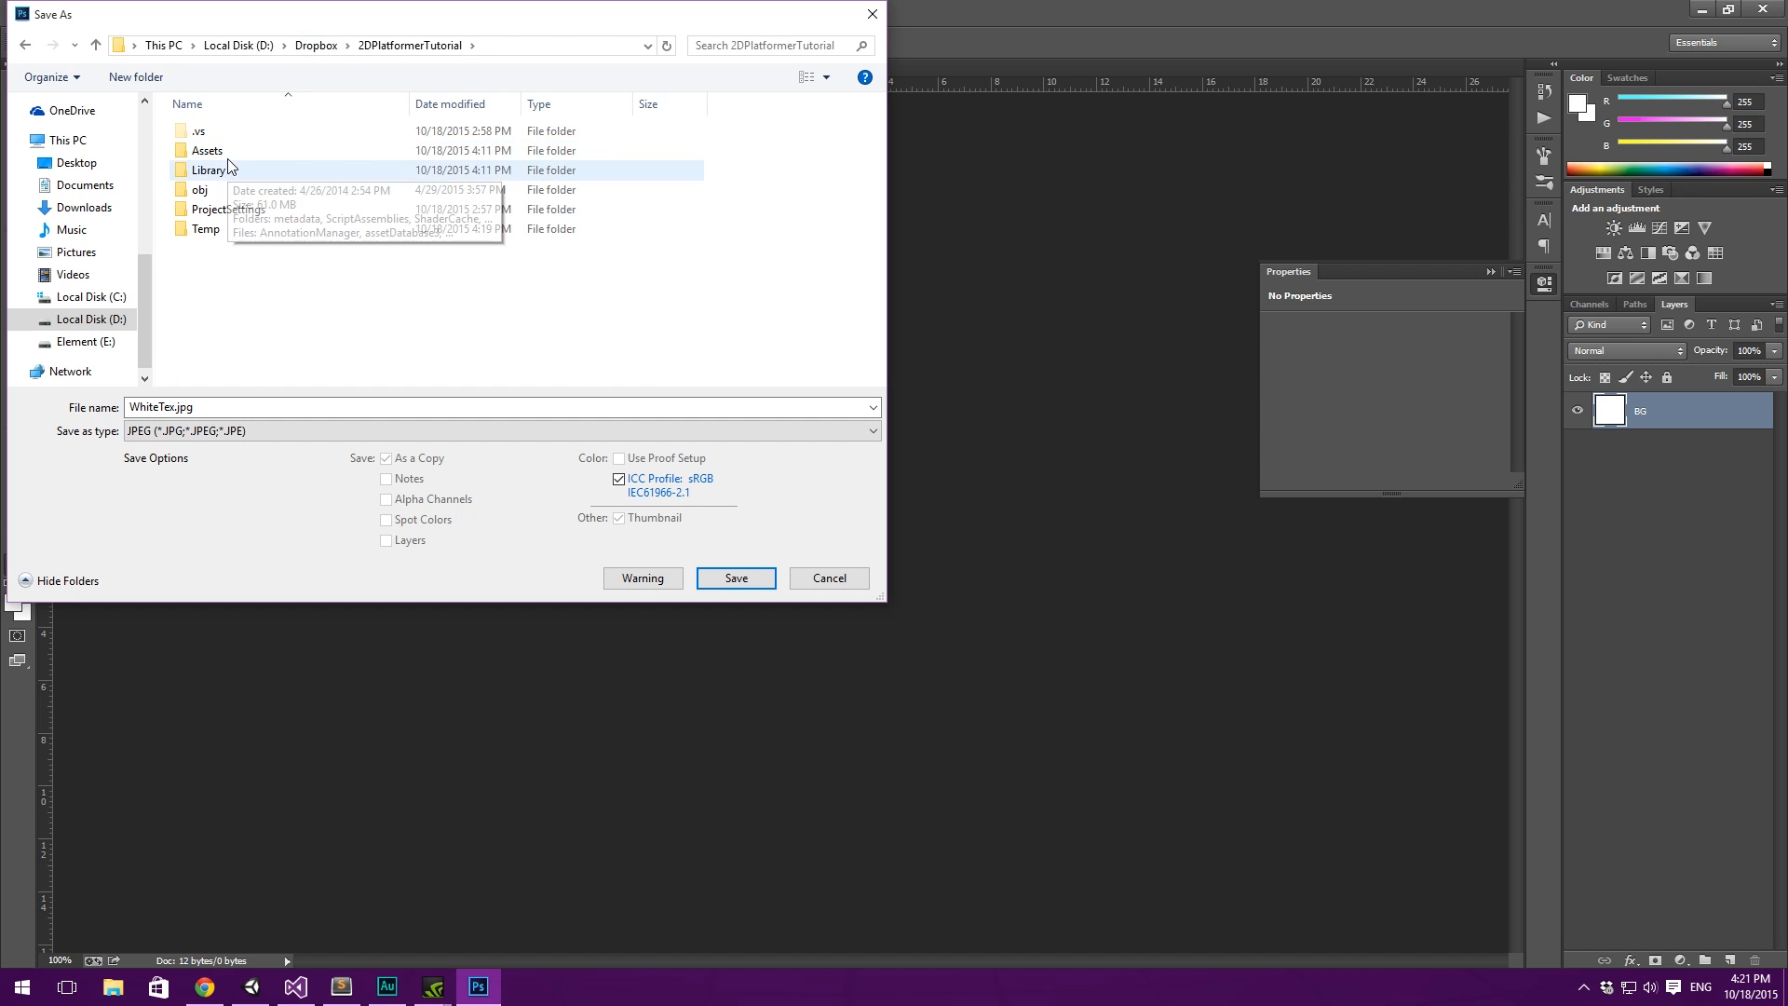
pyautogui.doubleClick(223, 152)
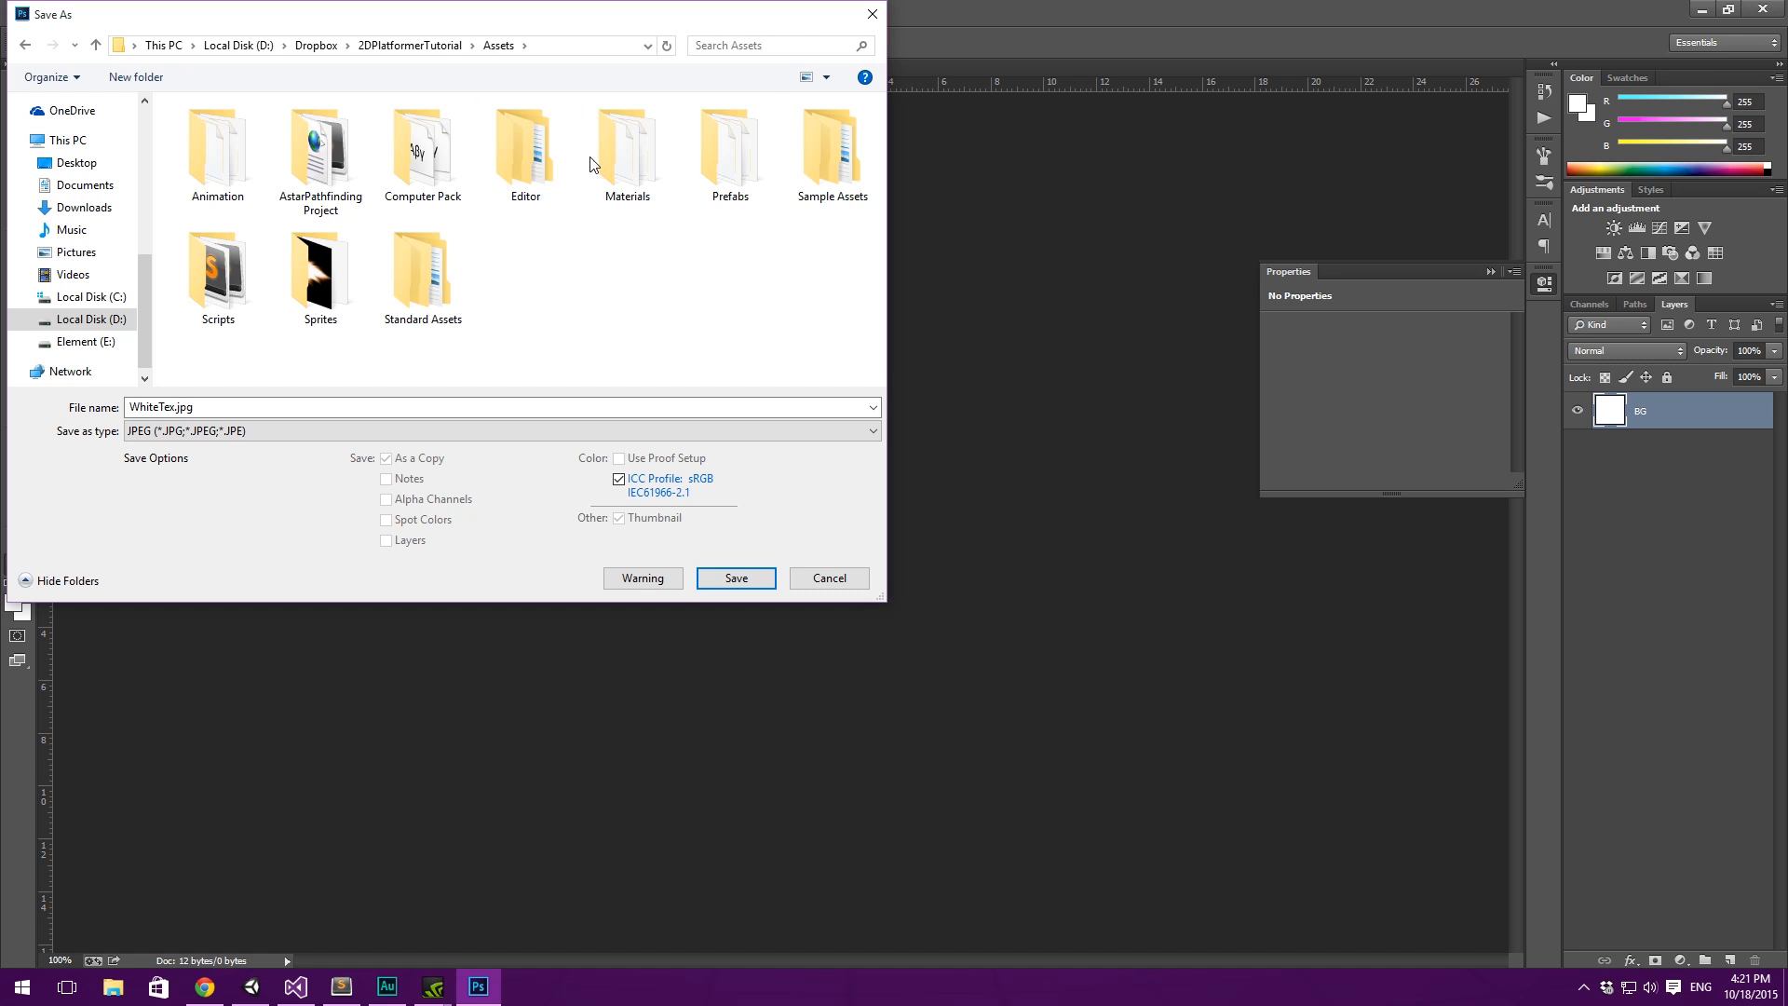
pyautogui.doubleClick(321, 277)
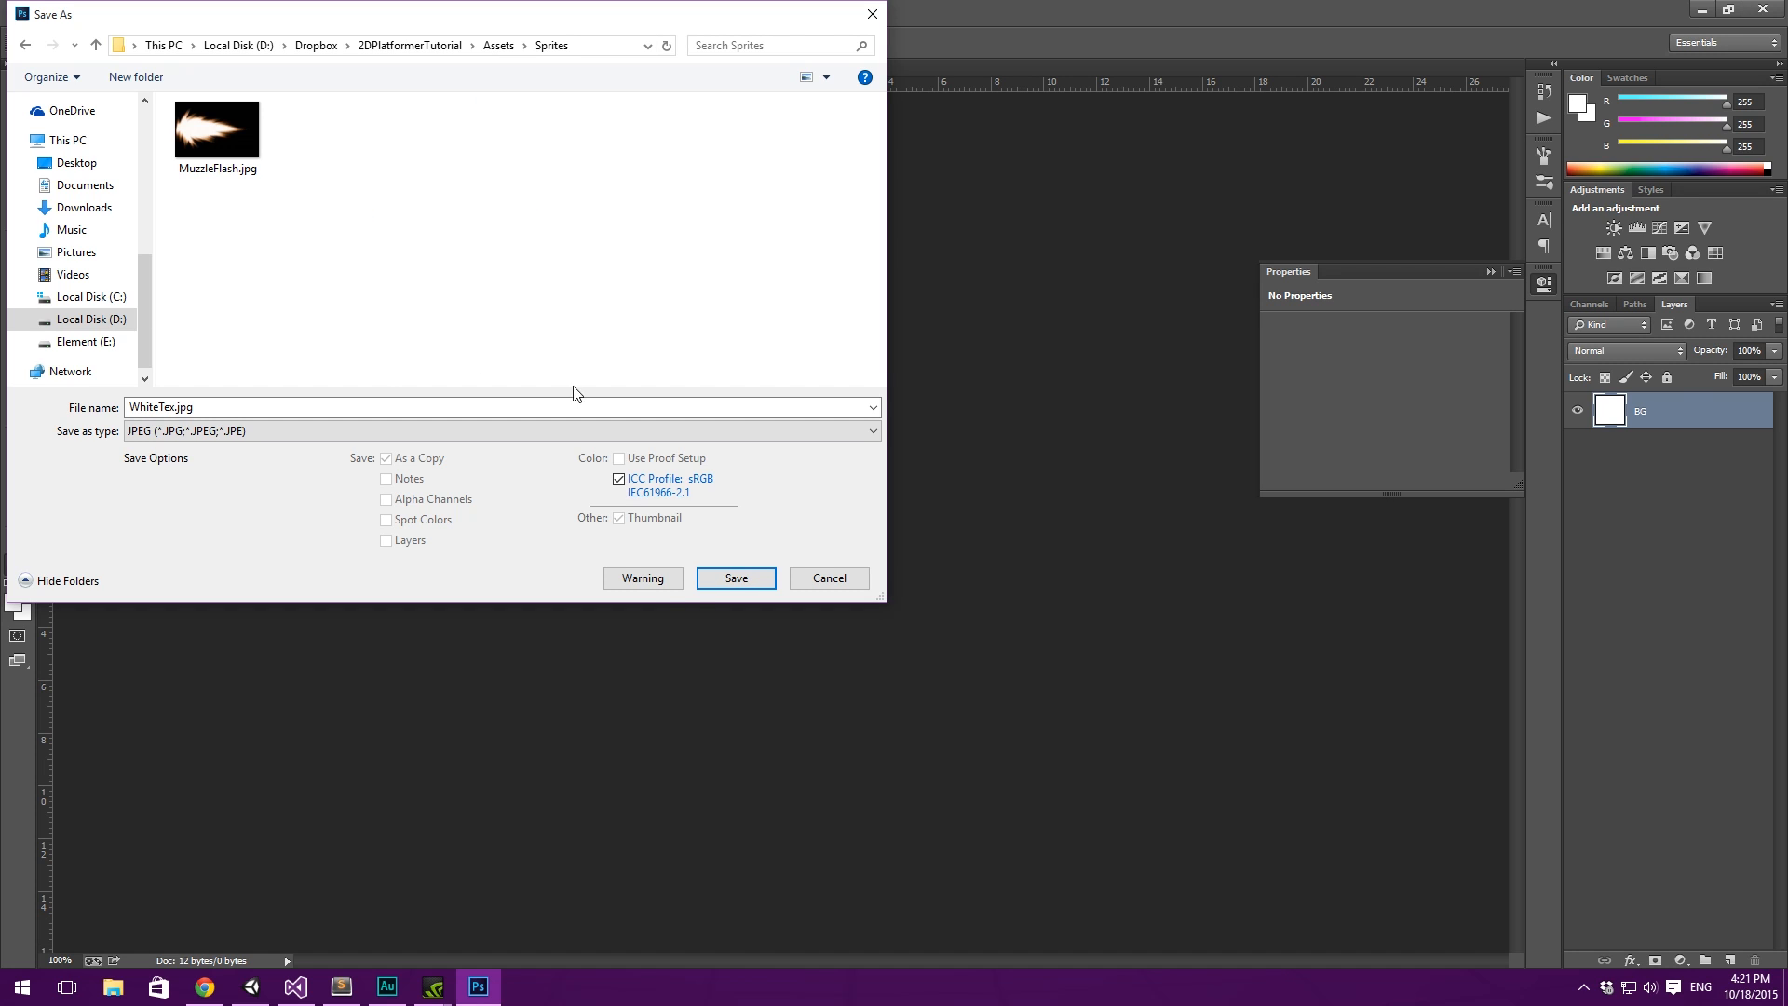
pyautogui.click(736, 579)
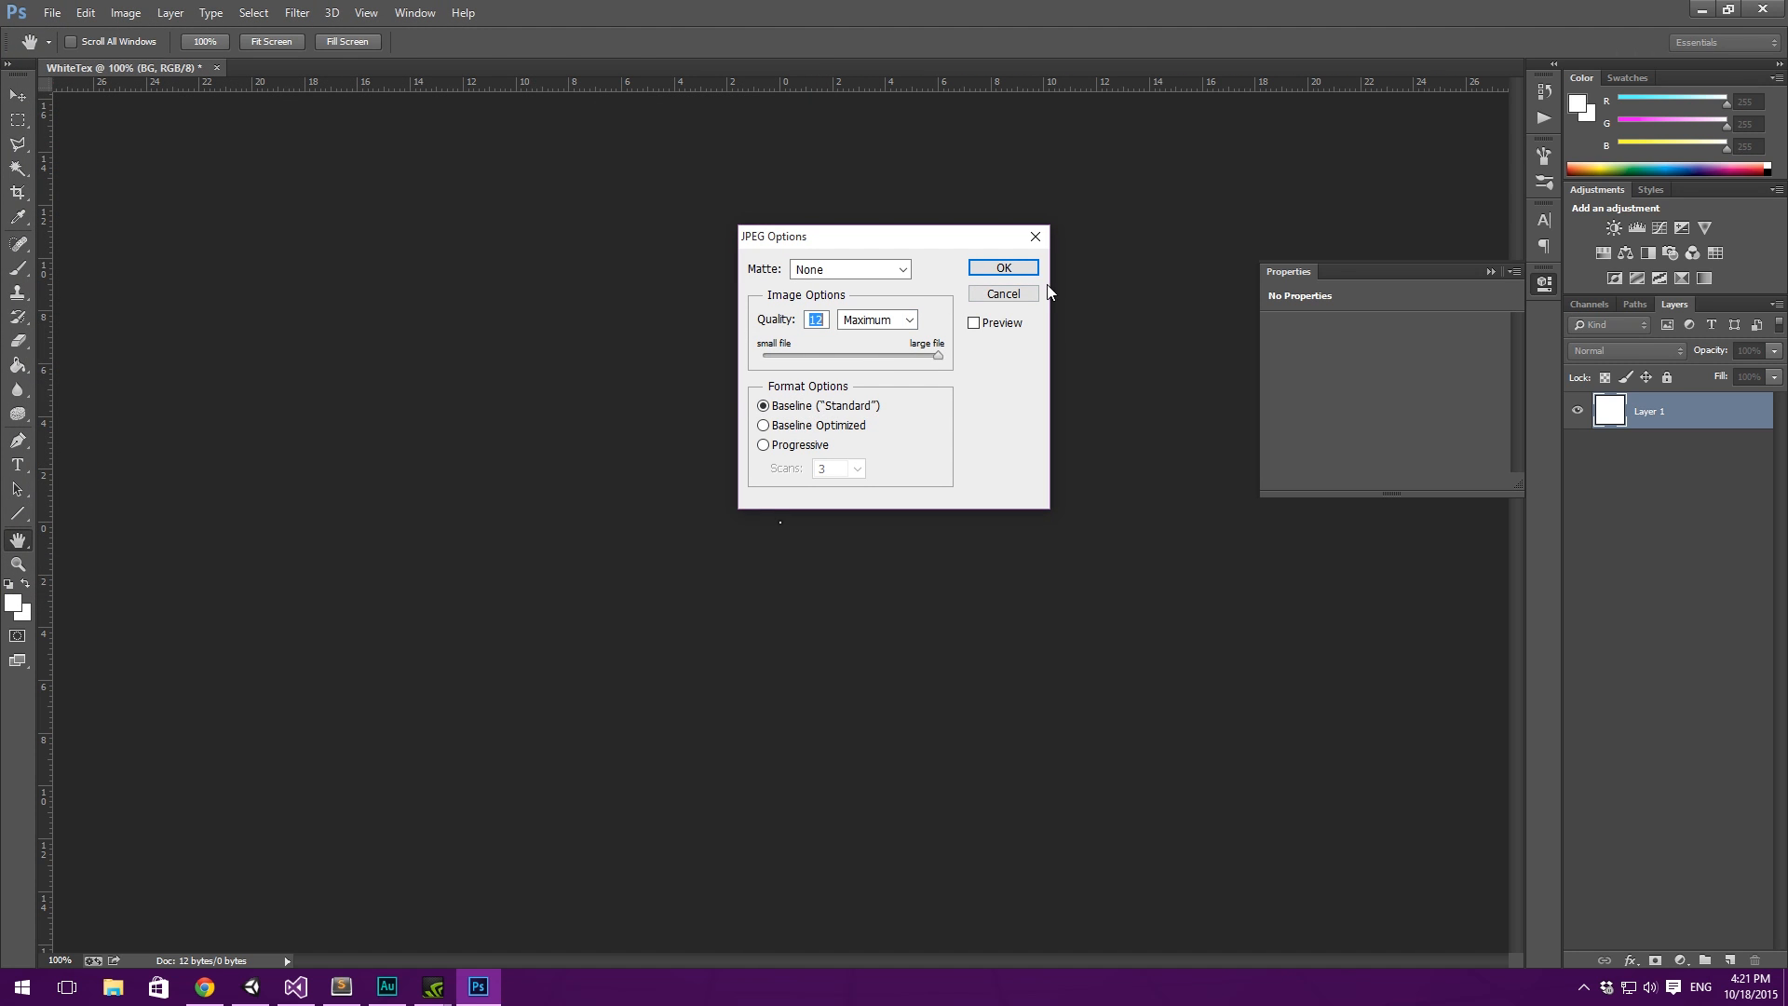
pyautogui.click(1003, 268)
# - Quit Photoshop without saving the document changes, return to Unity and collapse the Prefabs folder
pyautogui.click(1763, 9)
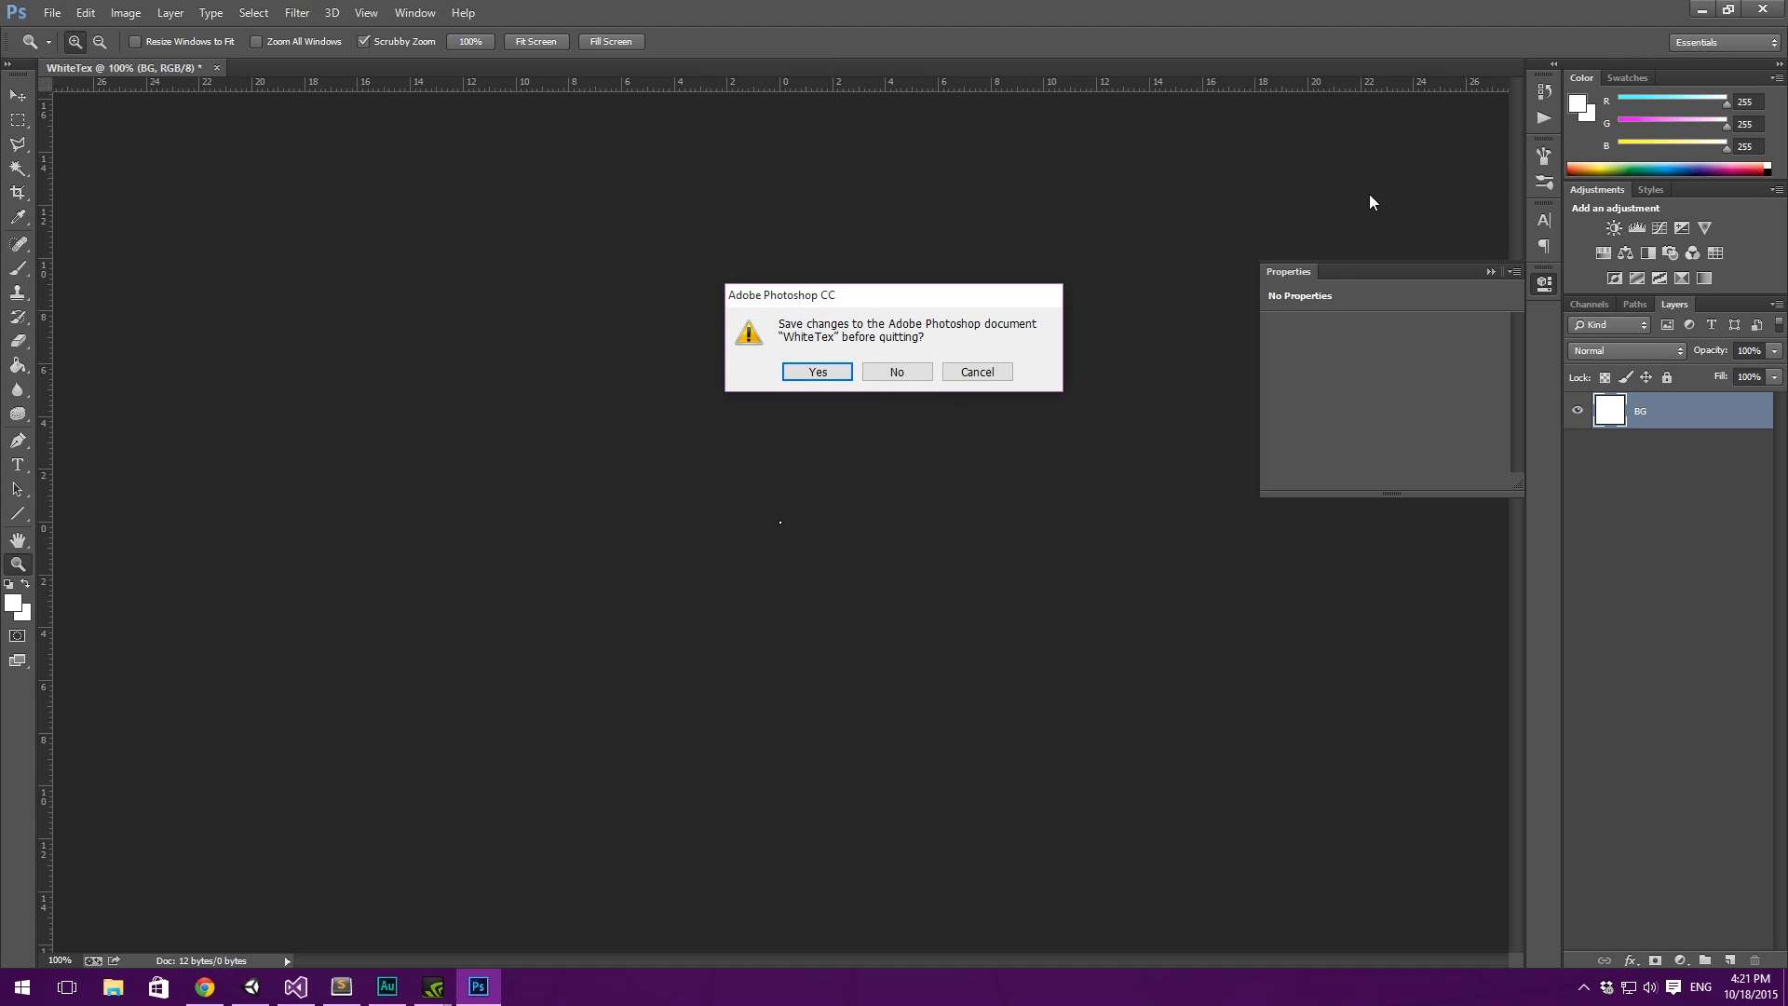
pyautogui.click(900, 372)
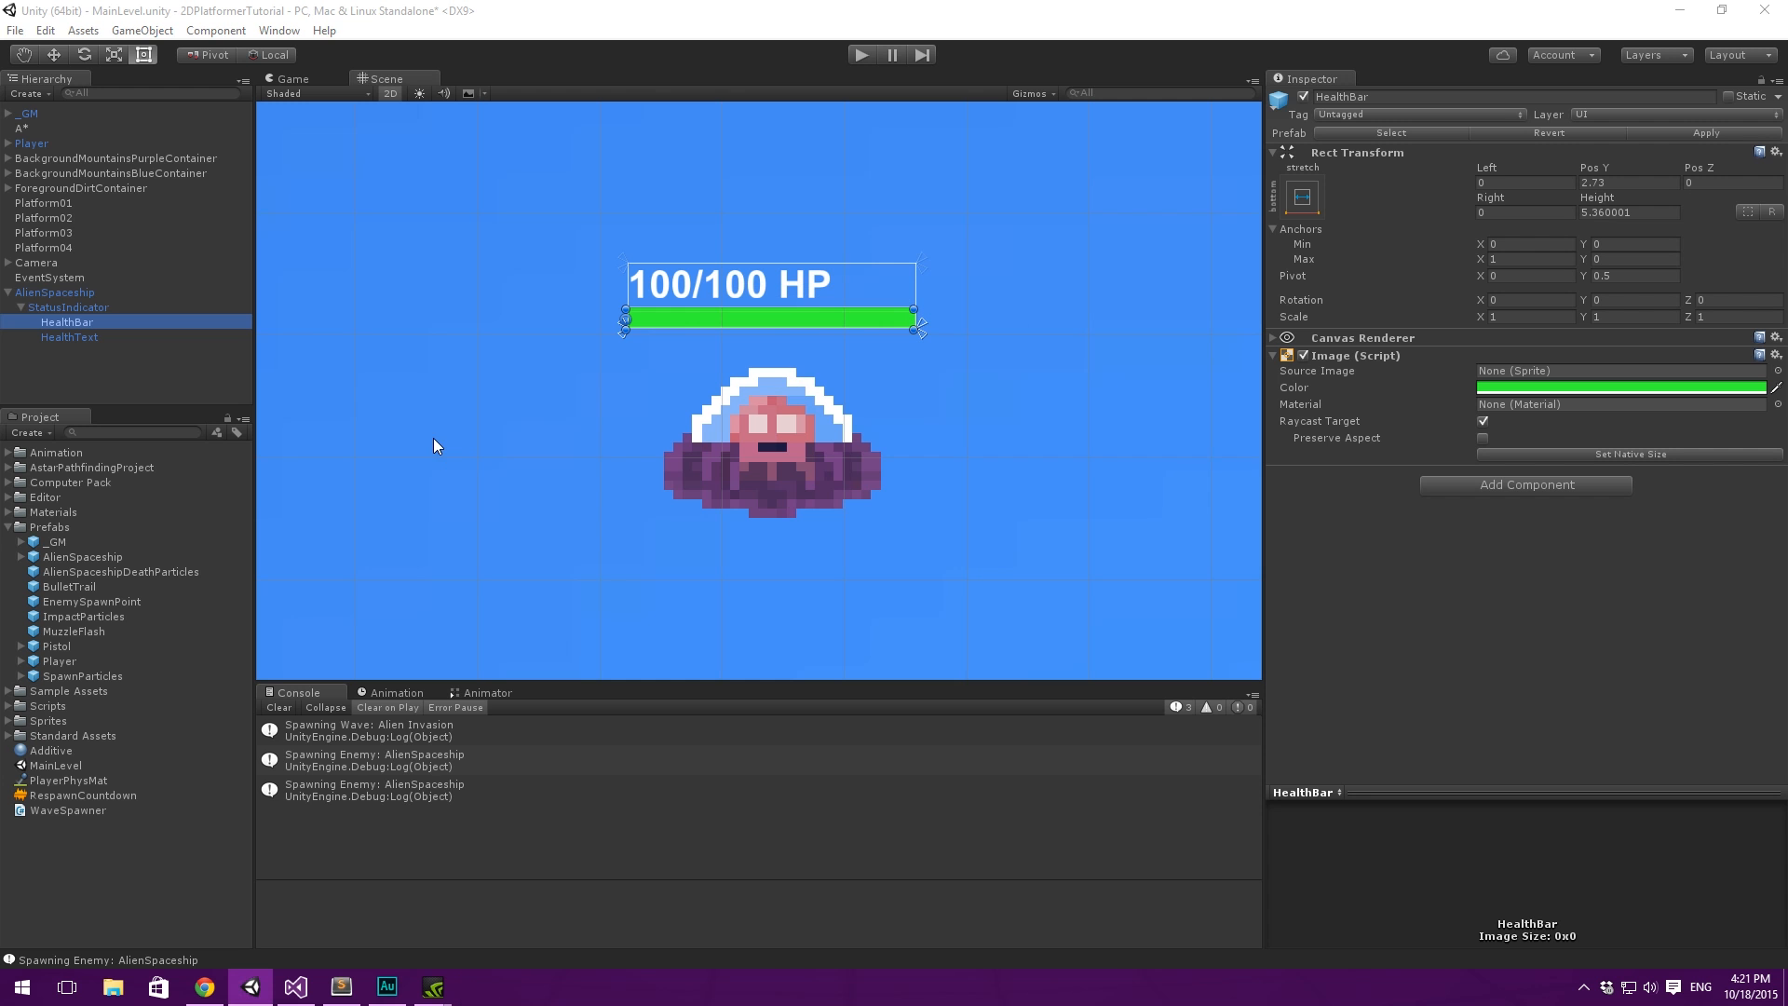
pyautogui.click(103, 859)
pyautogui.click(67, 557)
pyautogui.click(15, 528)
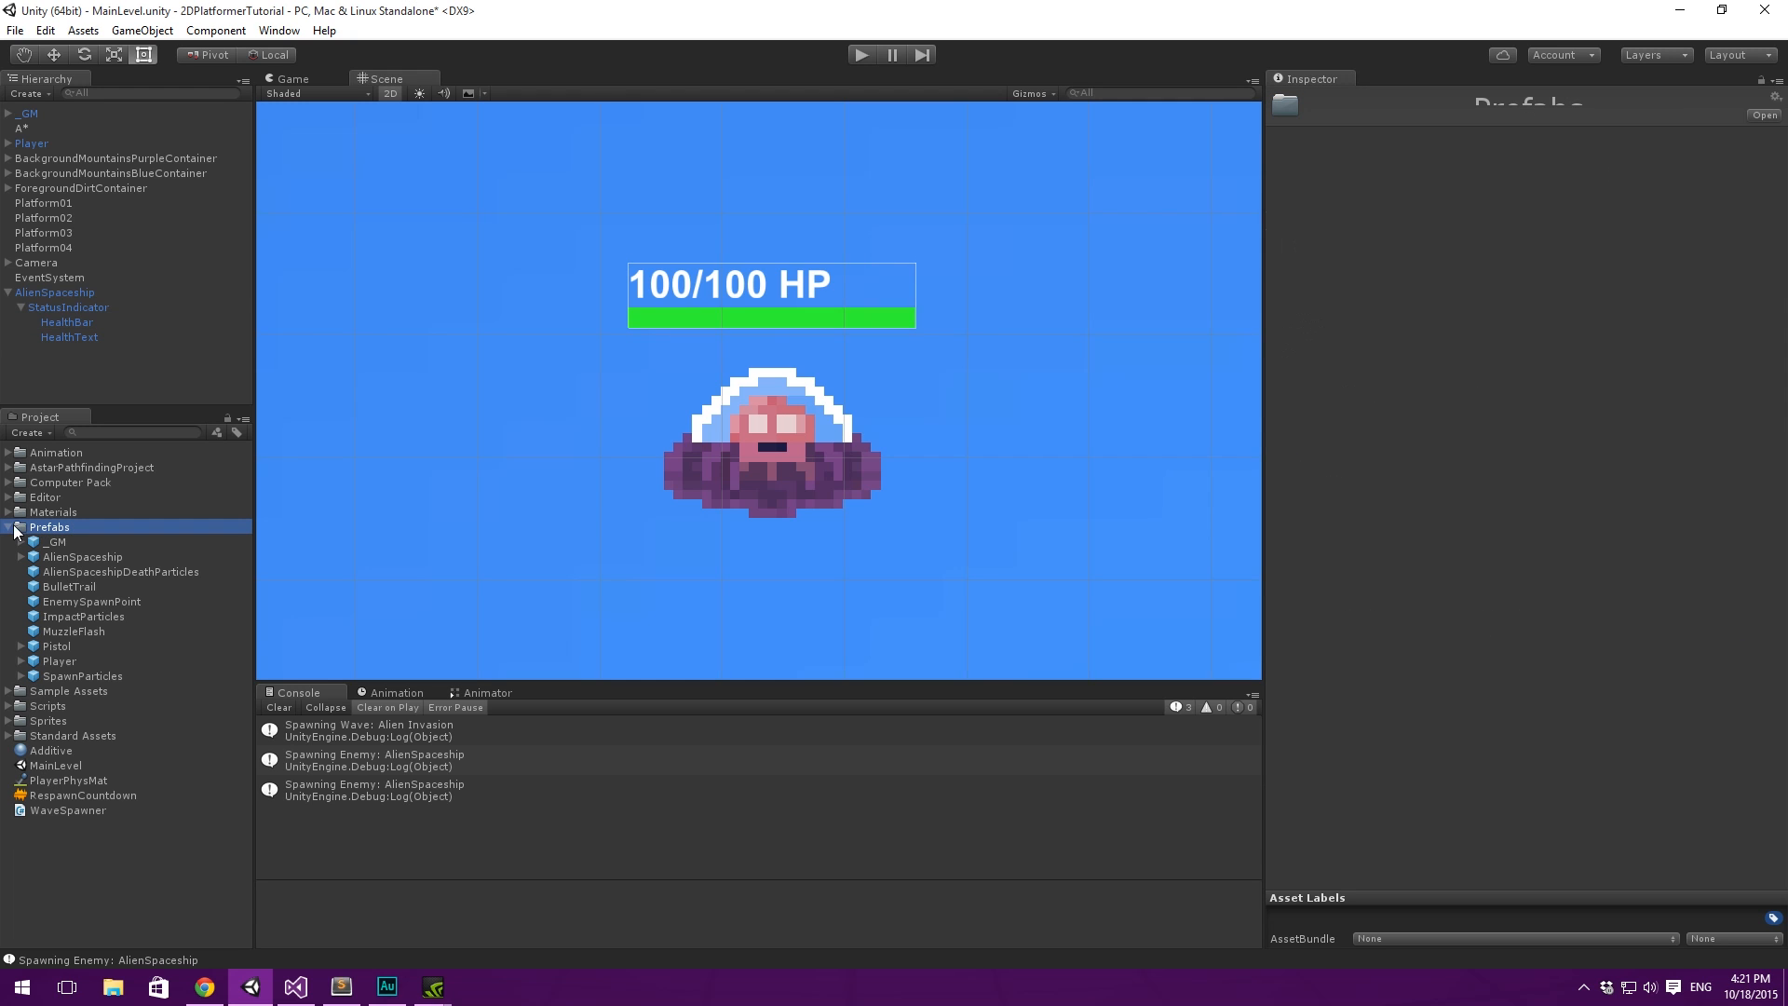
pyautogui.click(8, 528)
# - Assign the WhiteTex sprite as the source image of the AlienSpaceship's HealthBar
pyautogui.click(67, 323)
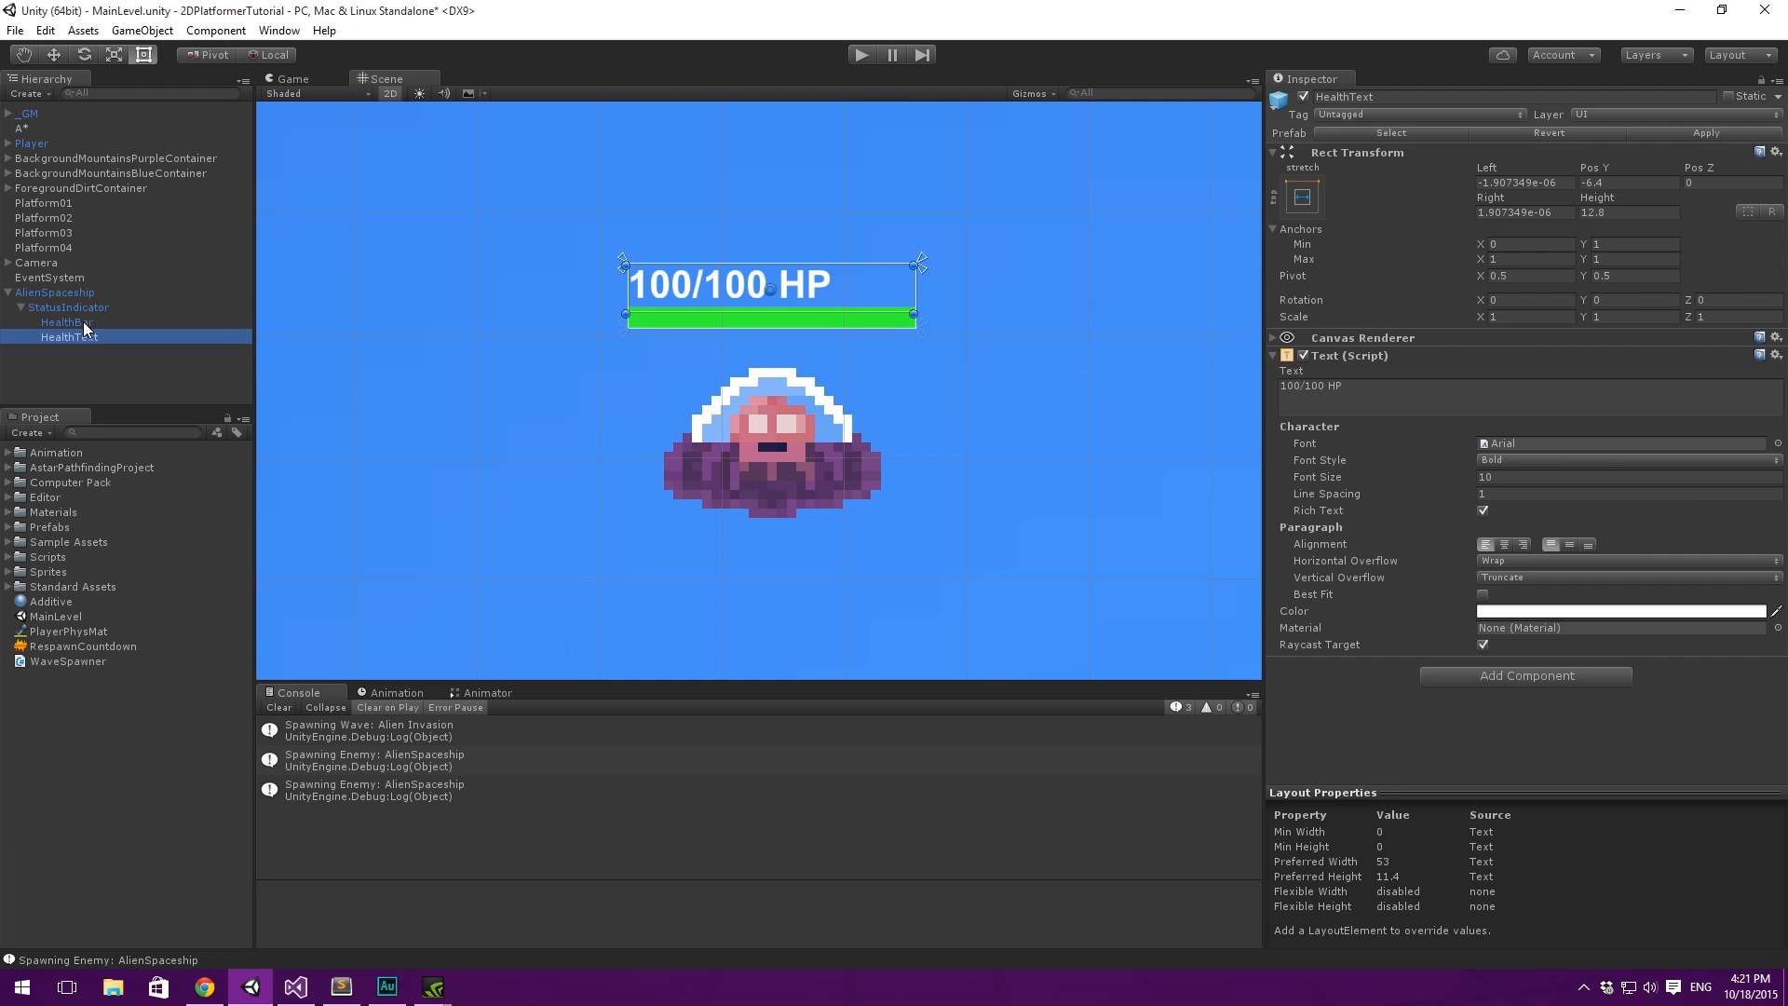
pyautogui.click(1776, 371)
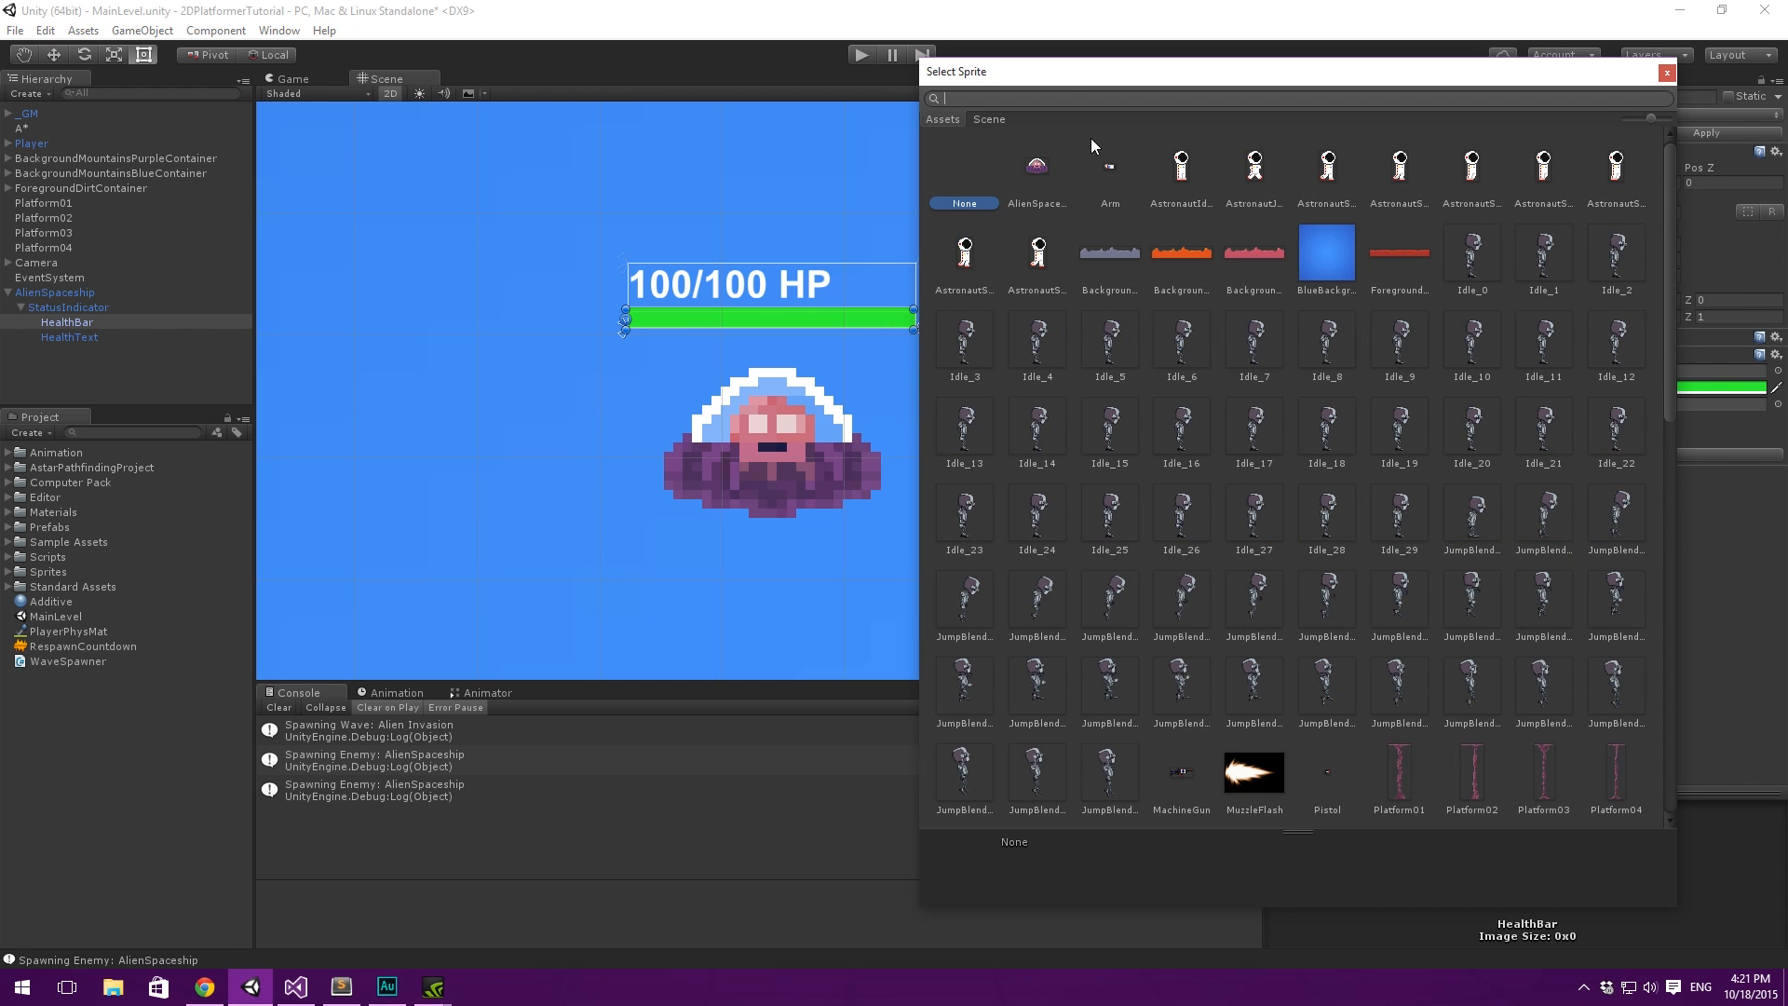
pyautogui.write('white')
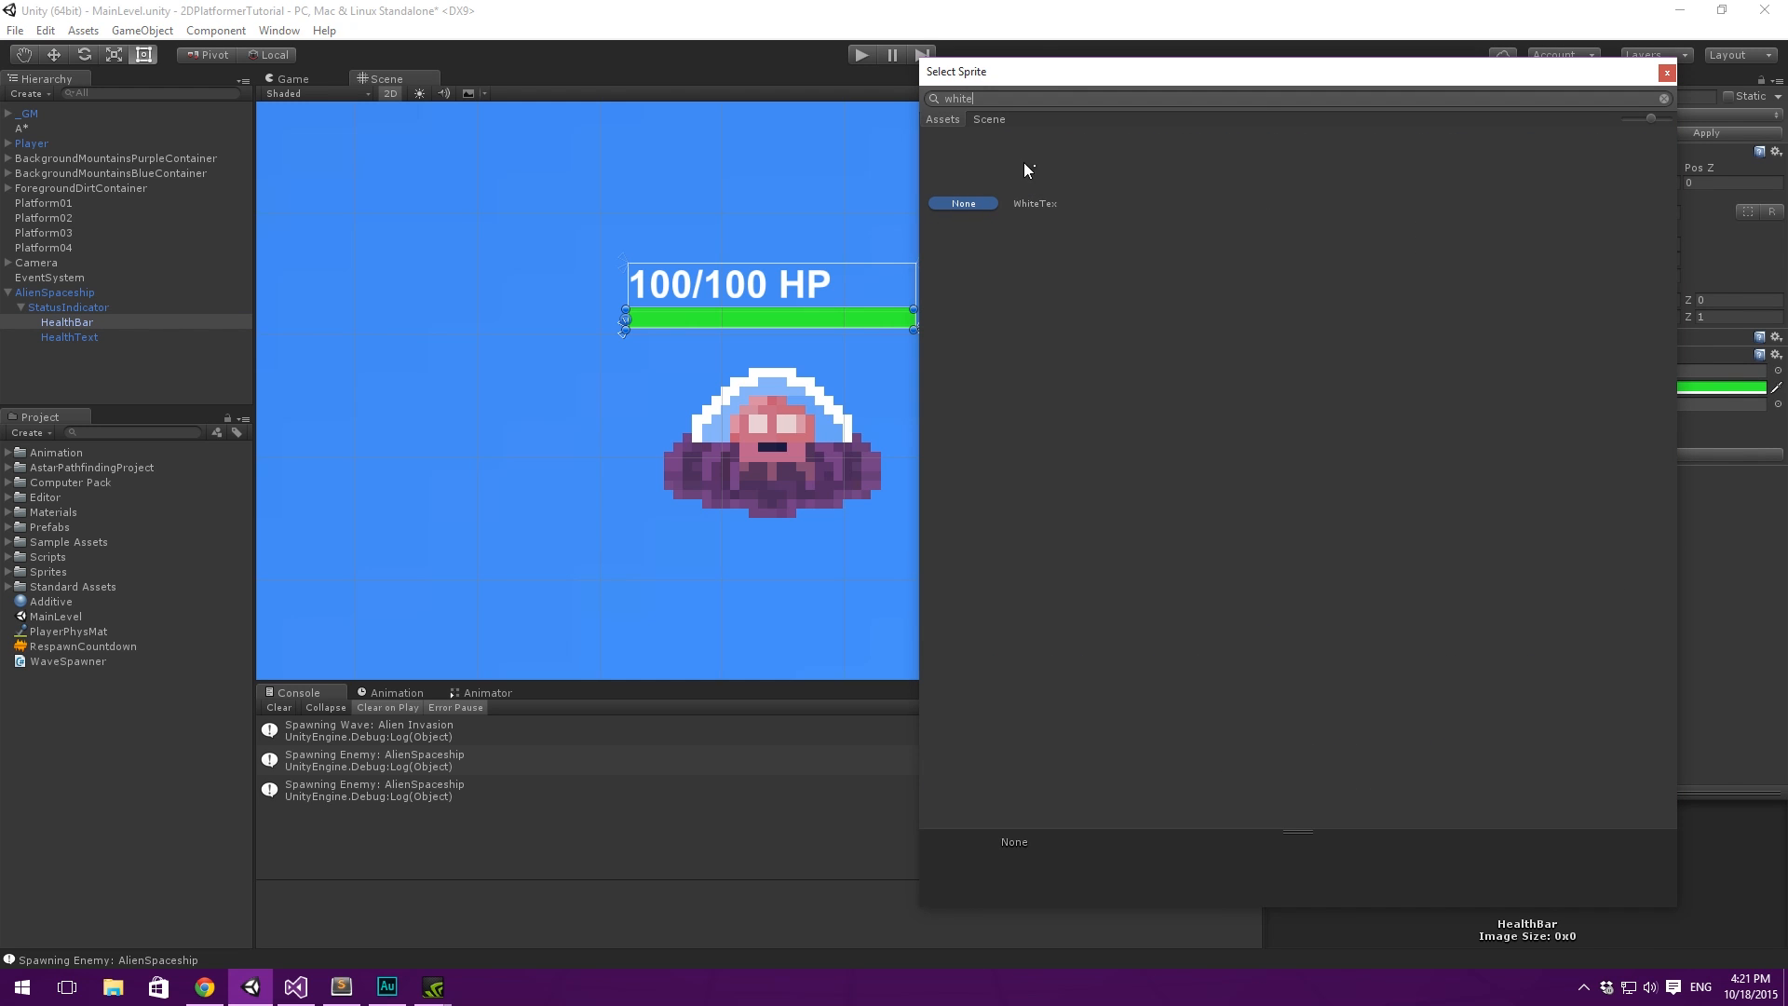
pyautogui.doubleClick(1024, 171)
# - Apply the AlienSpaceship instance's changes to its prefab and delete the instance from the level
pyautogui.scroll(-5, 799, 229)
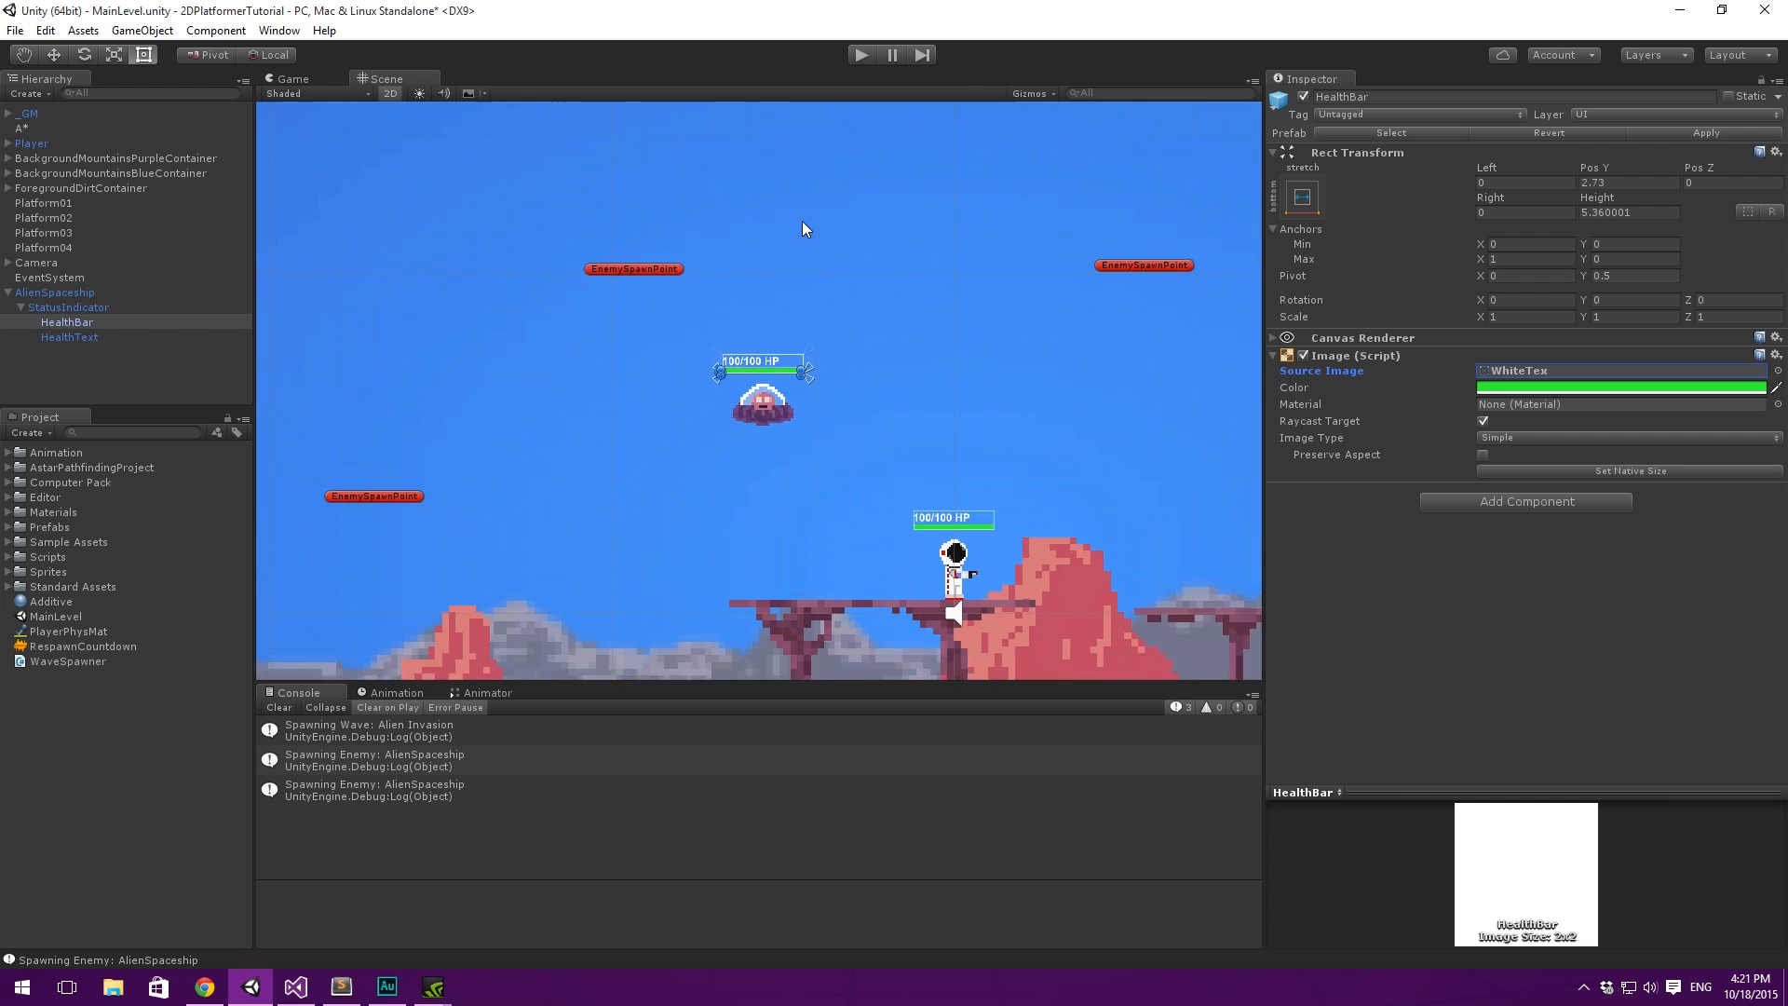
pyautogui.scroll(-6, 805, 228)
pyautogui.scroll(2, 739, 260)
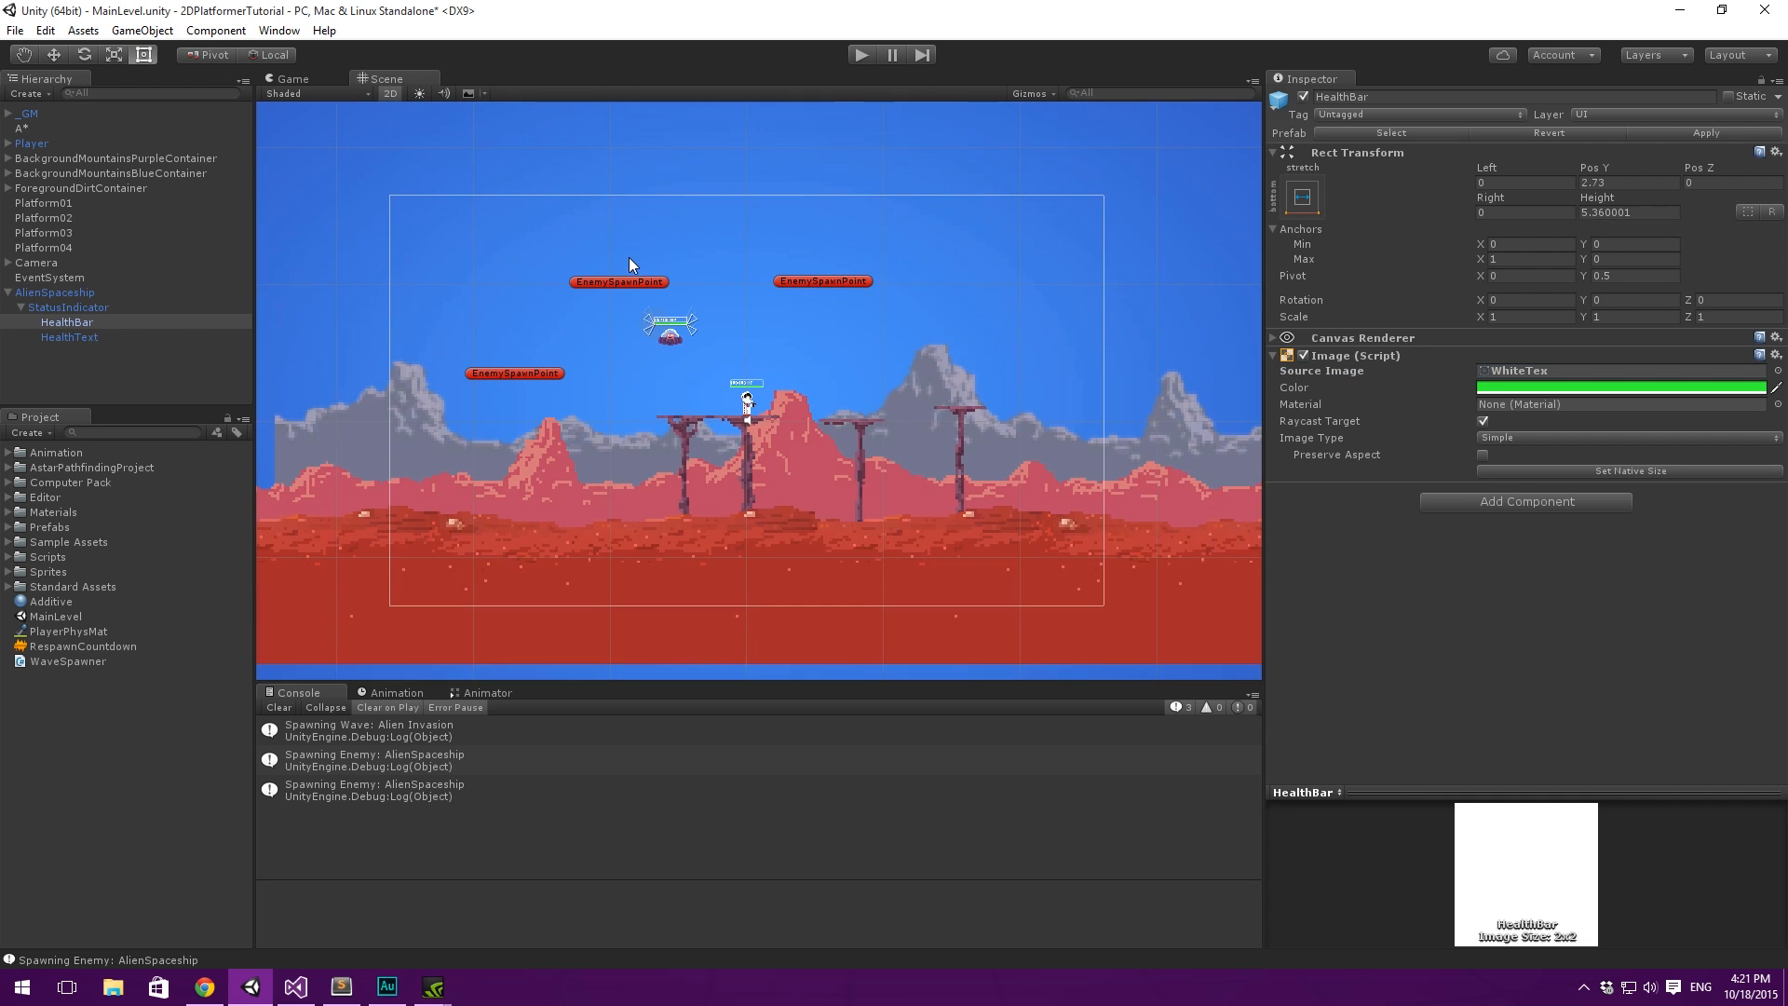
pyautogui.click(37, 291)
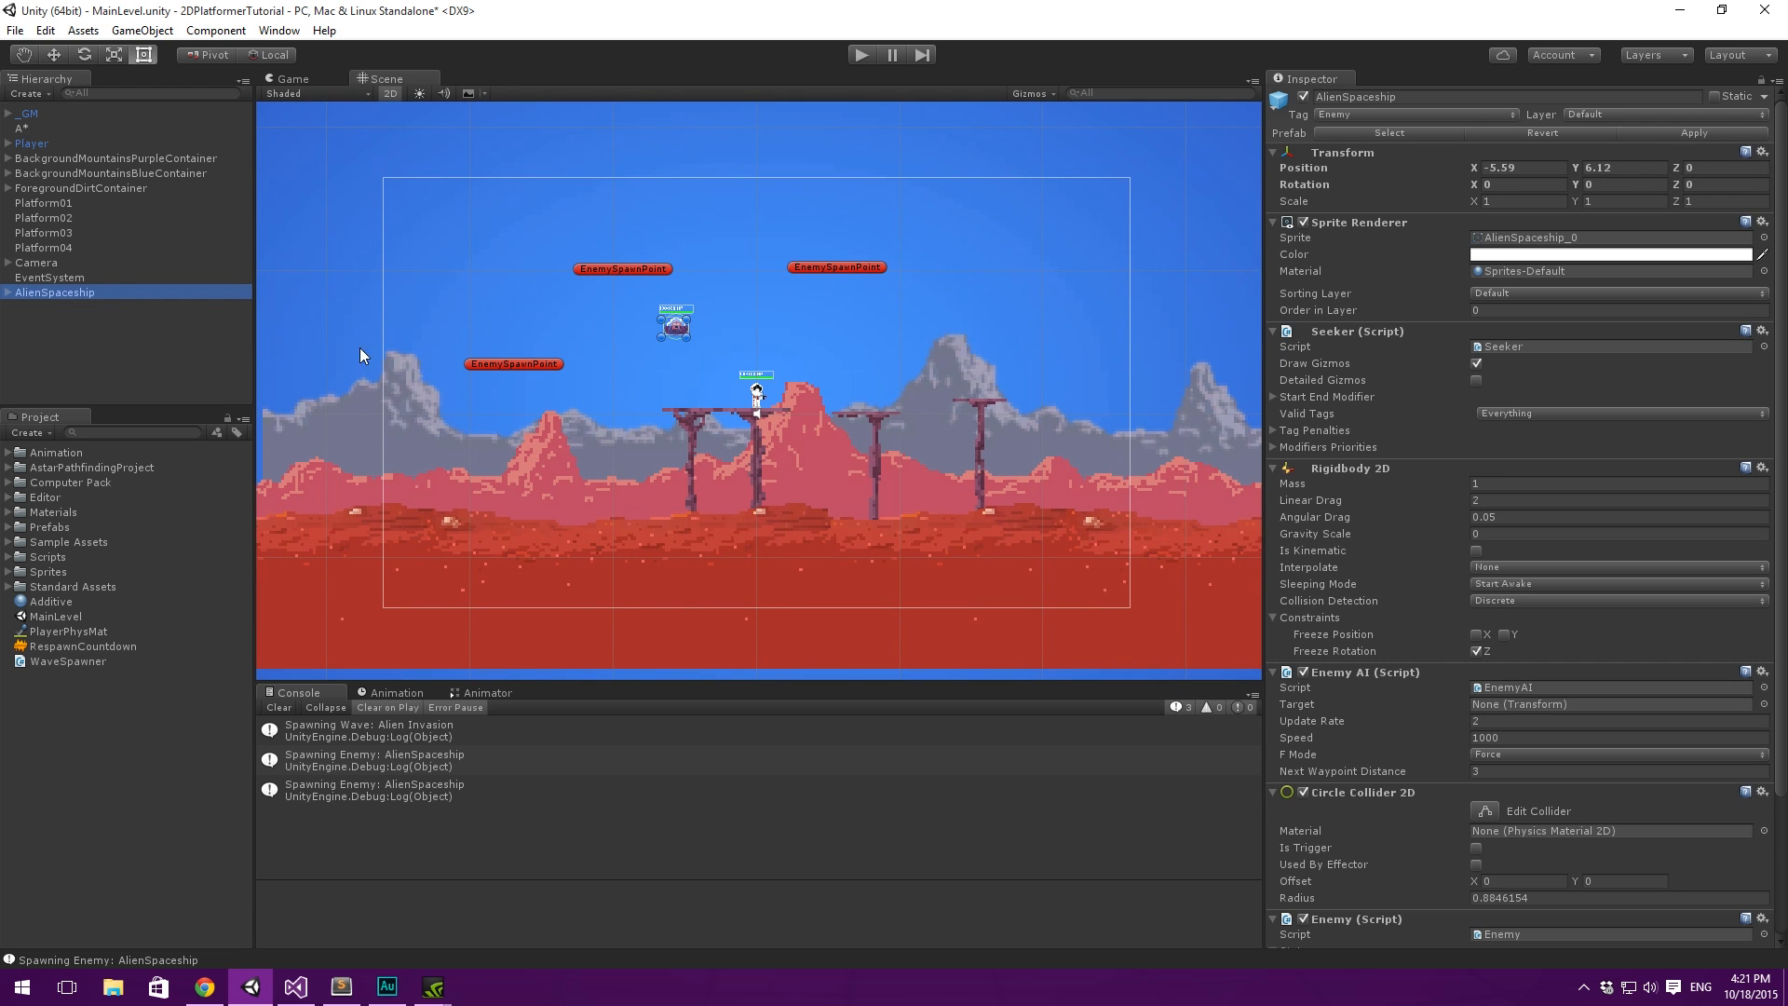
pyautogui.click(1722, 138)
pyautogui.click(95, 304)
pyautogui.click(88, 296)
pyautogui.press('Delete')
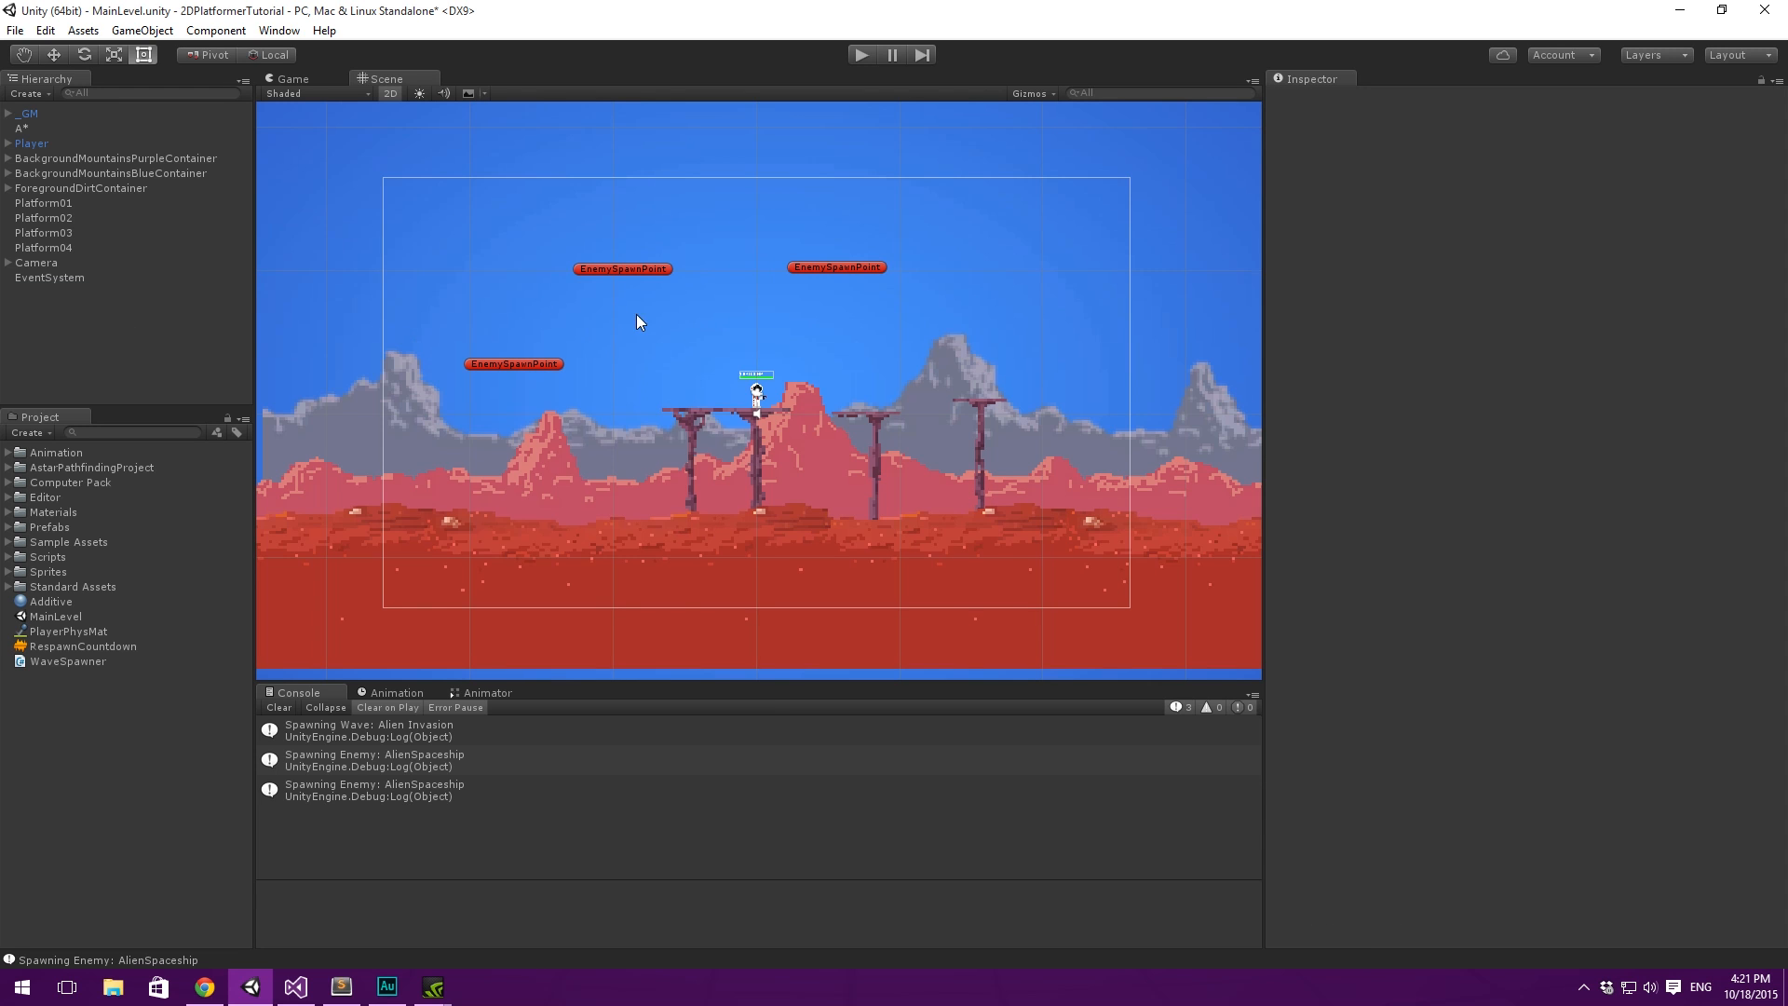
# - Assign the WhiteTex sprite as the source image of the HealthBar under the Player's StatusIndicator
pyautogui.scroll(10, 735, 392)
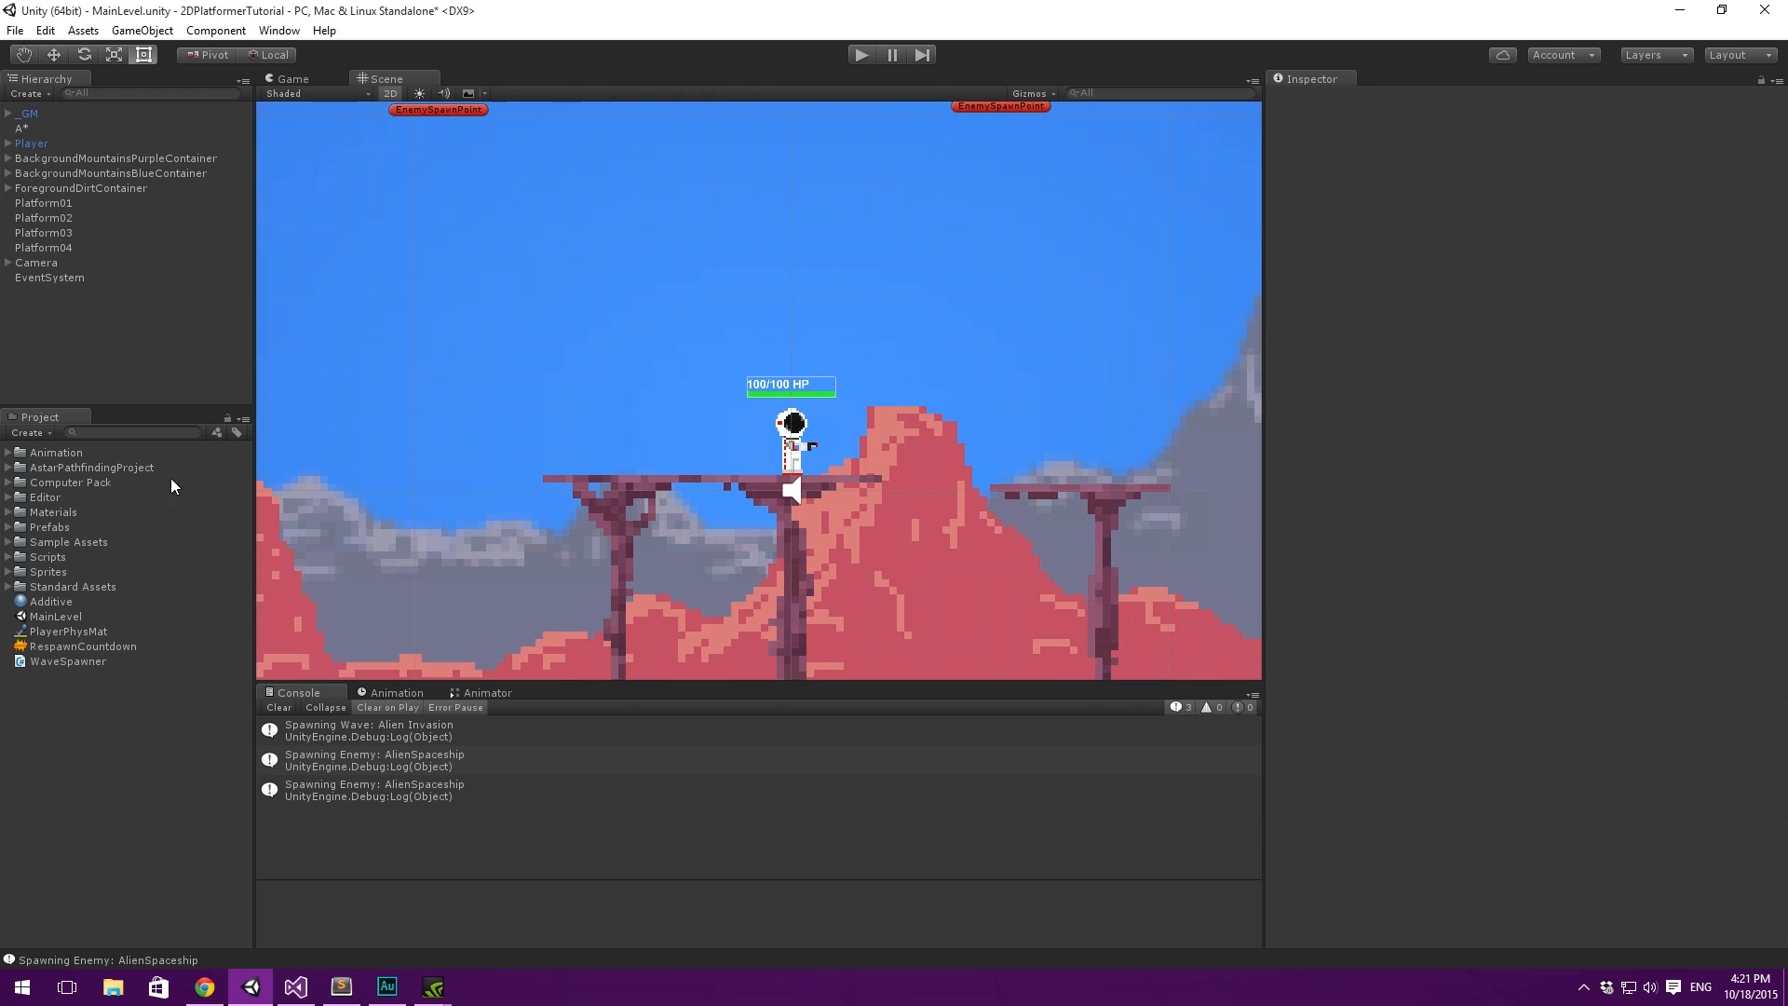
pyautogui.click(24, 144)
pyautogui.click(8, 143)
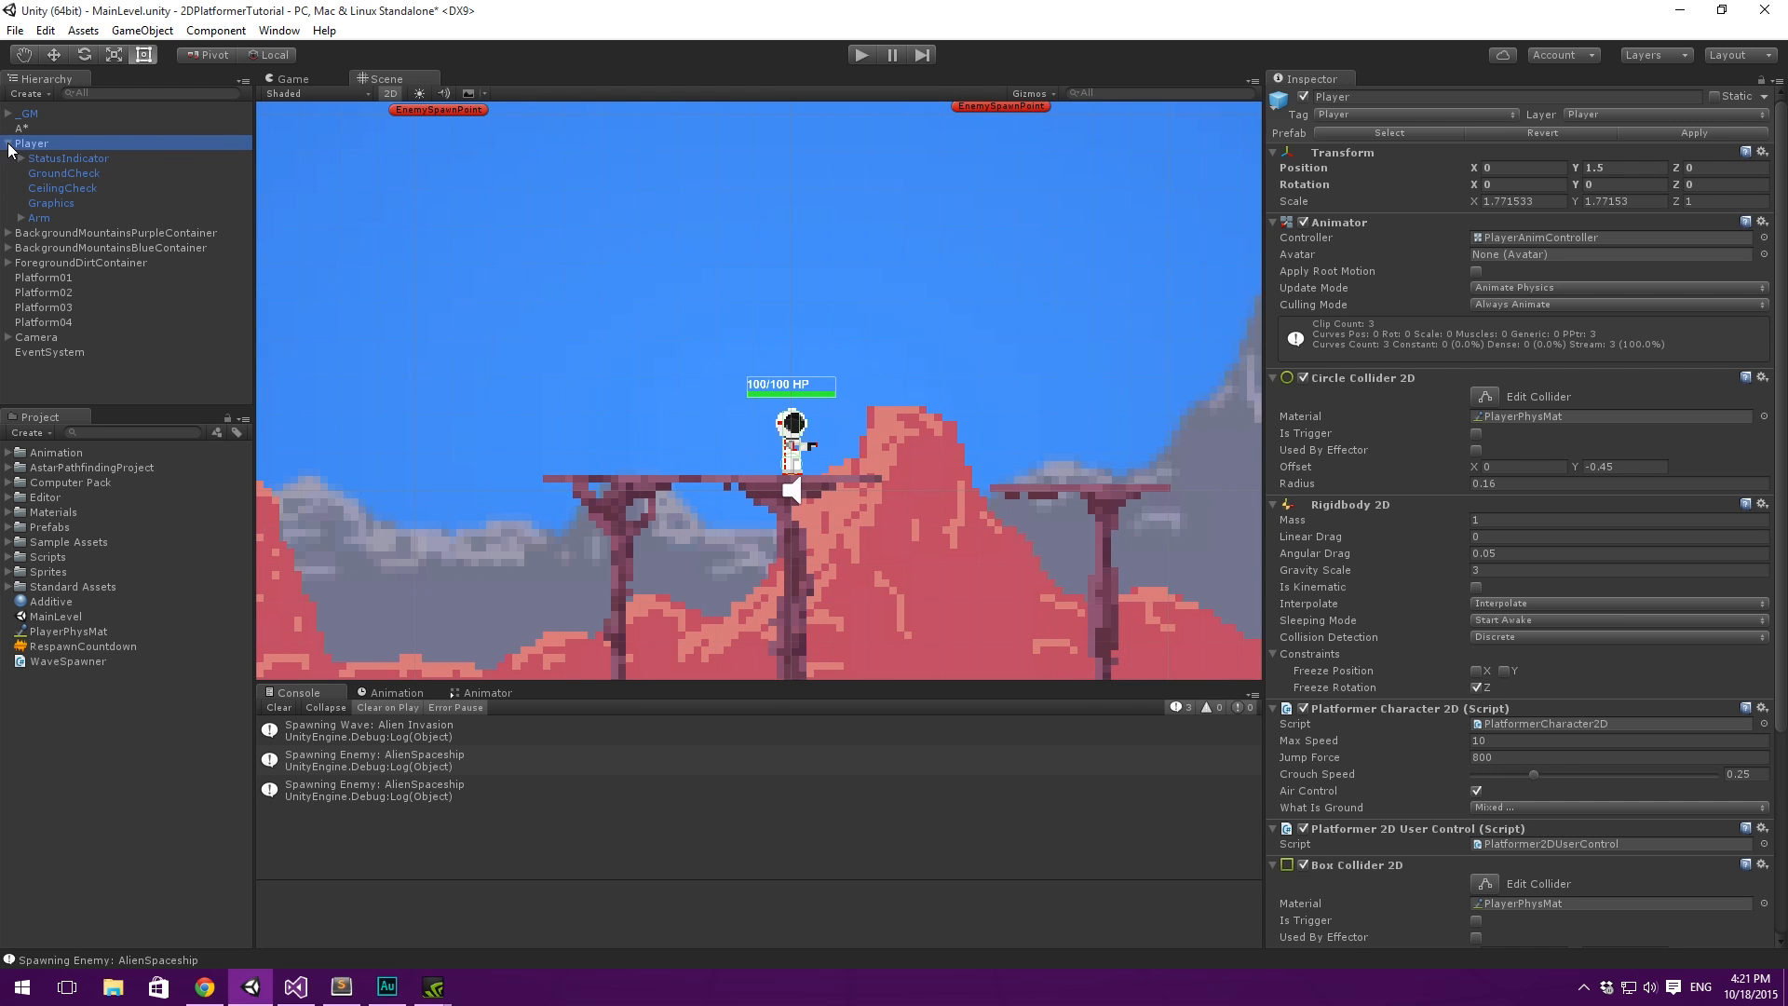
pyautogui.click(21, 158)
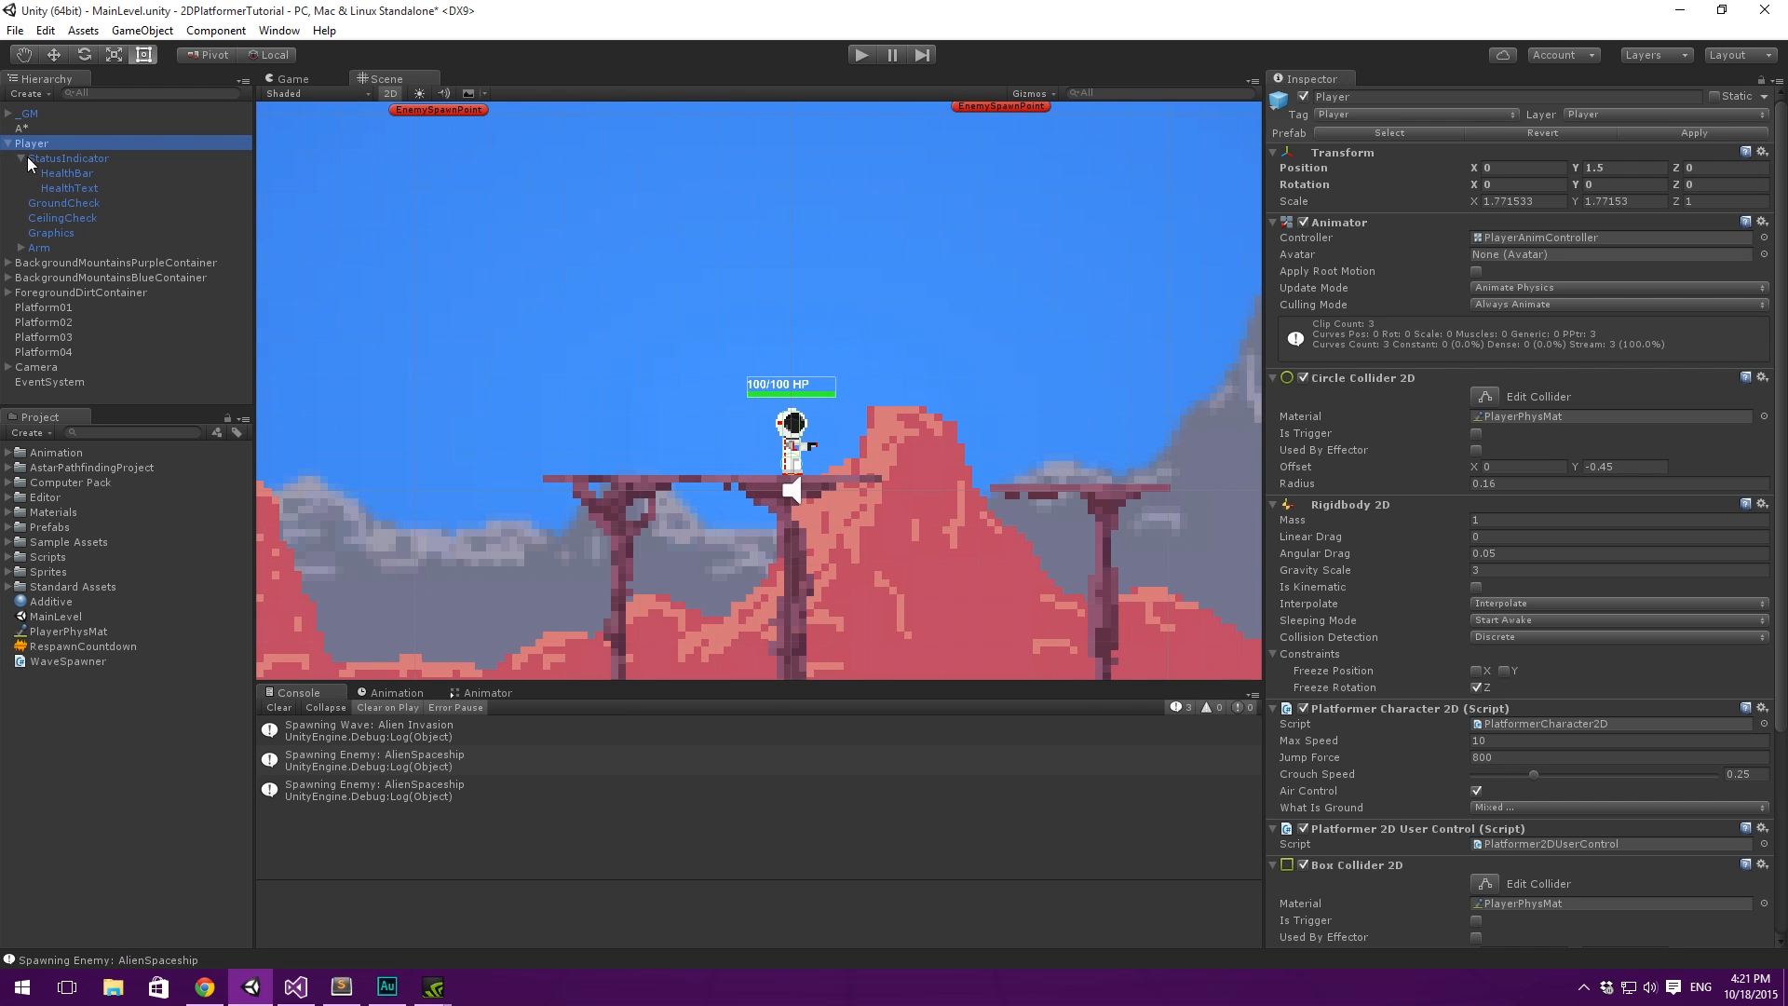
pyautogui.click(87, 176)
pyautogui.click(1773, 389)
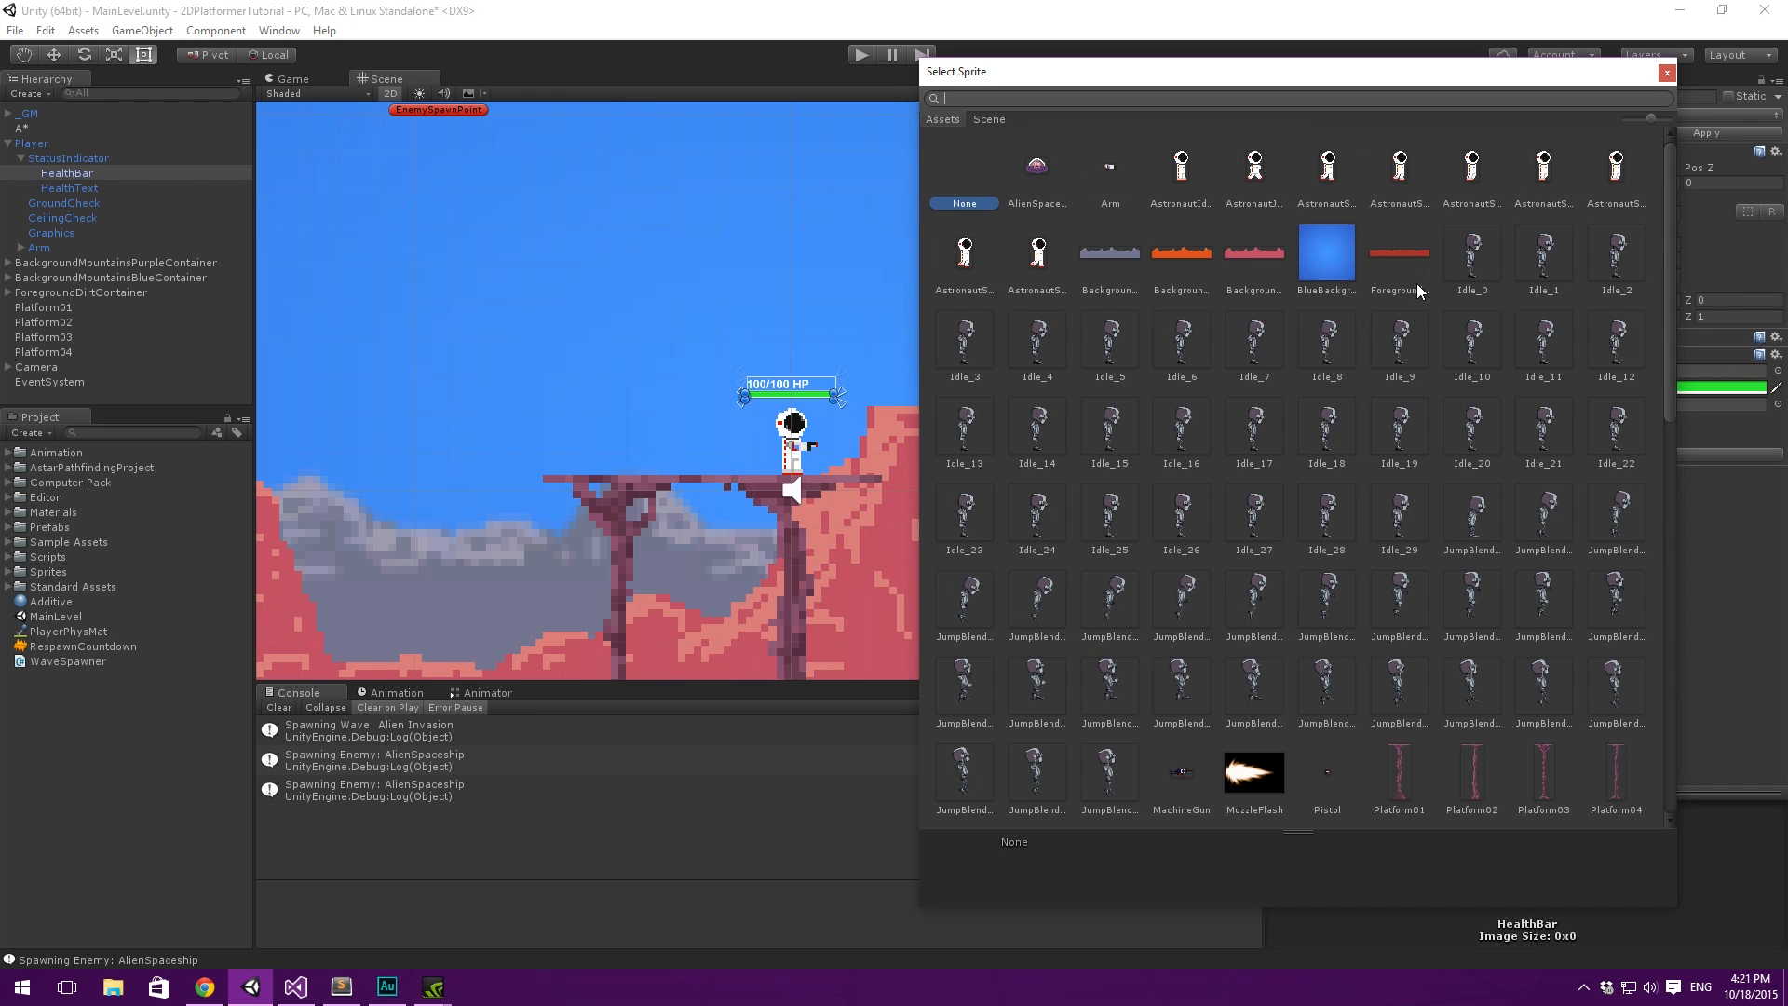
pyautogui.write('white')
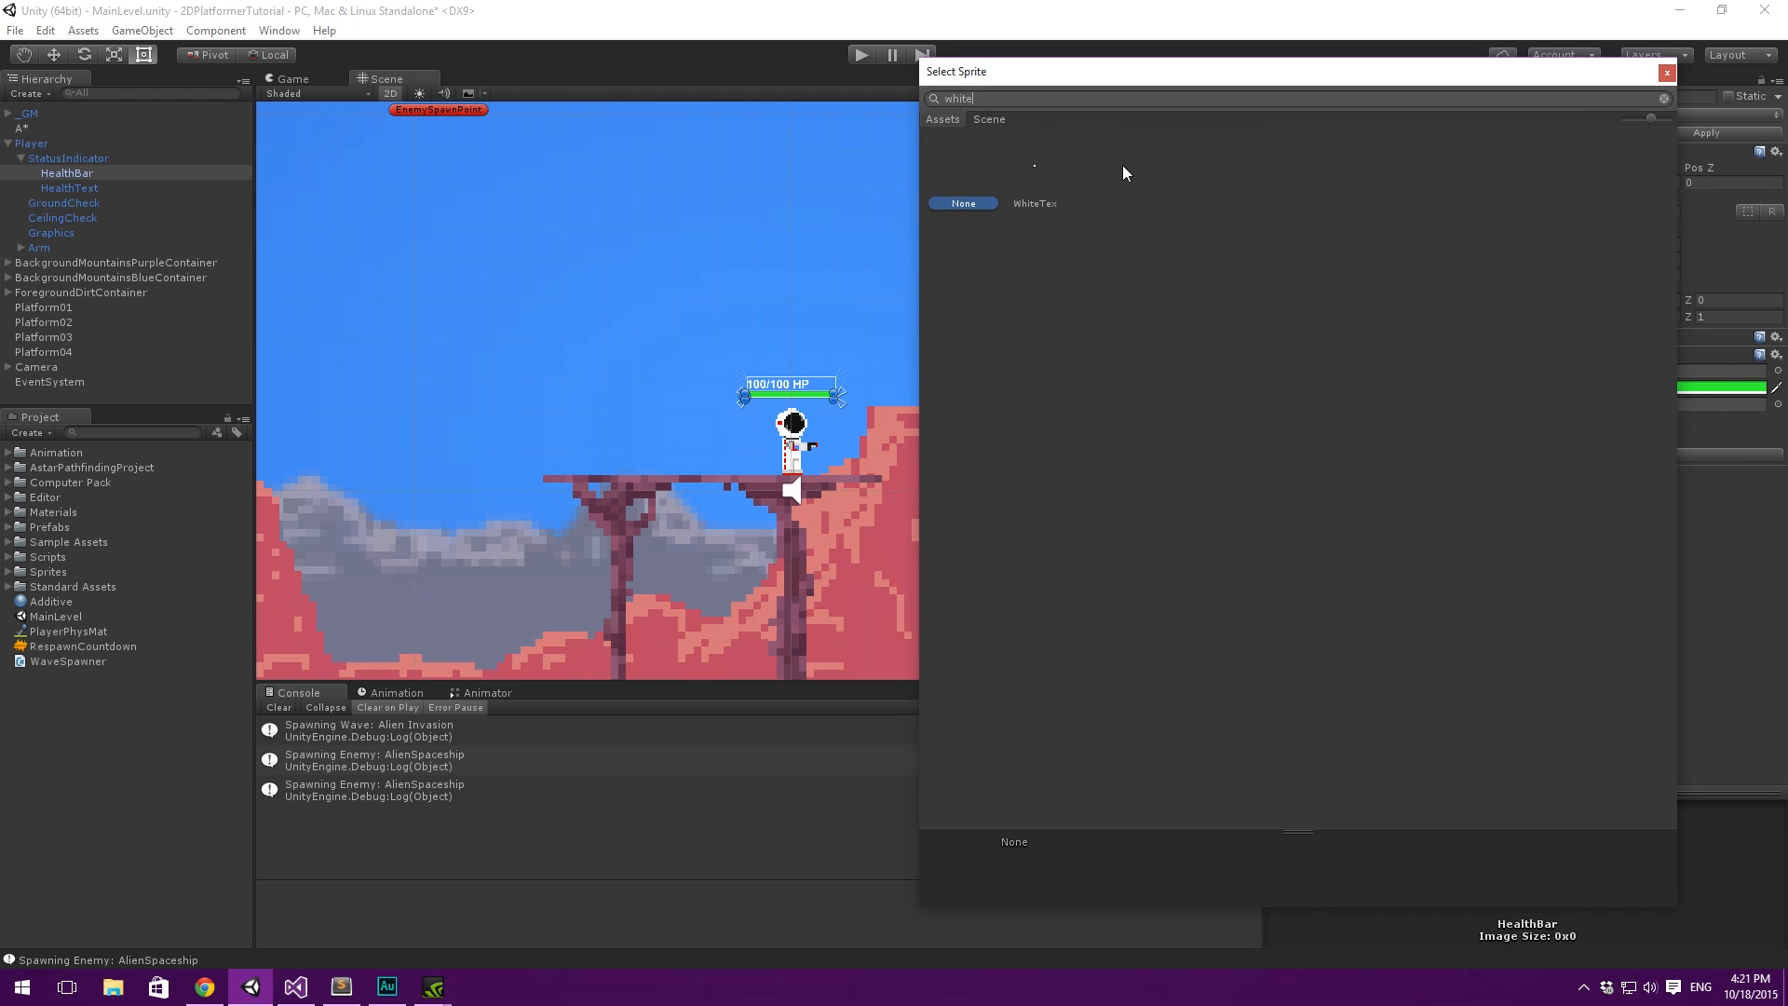
pyautogui.press('Right')
pyautogui.press('Return')
# - Apply the HealthBar change to the Player prefab and collapse the StatusIndicator and Player hierarchy entries
pyautogui.click(1705, 136)
pyautogui.click(62, 160)
pyautogui.click(21, 158)
pyautogui.click(33, 144)
pyautogui.click(8, 144)
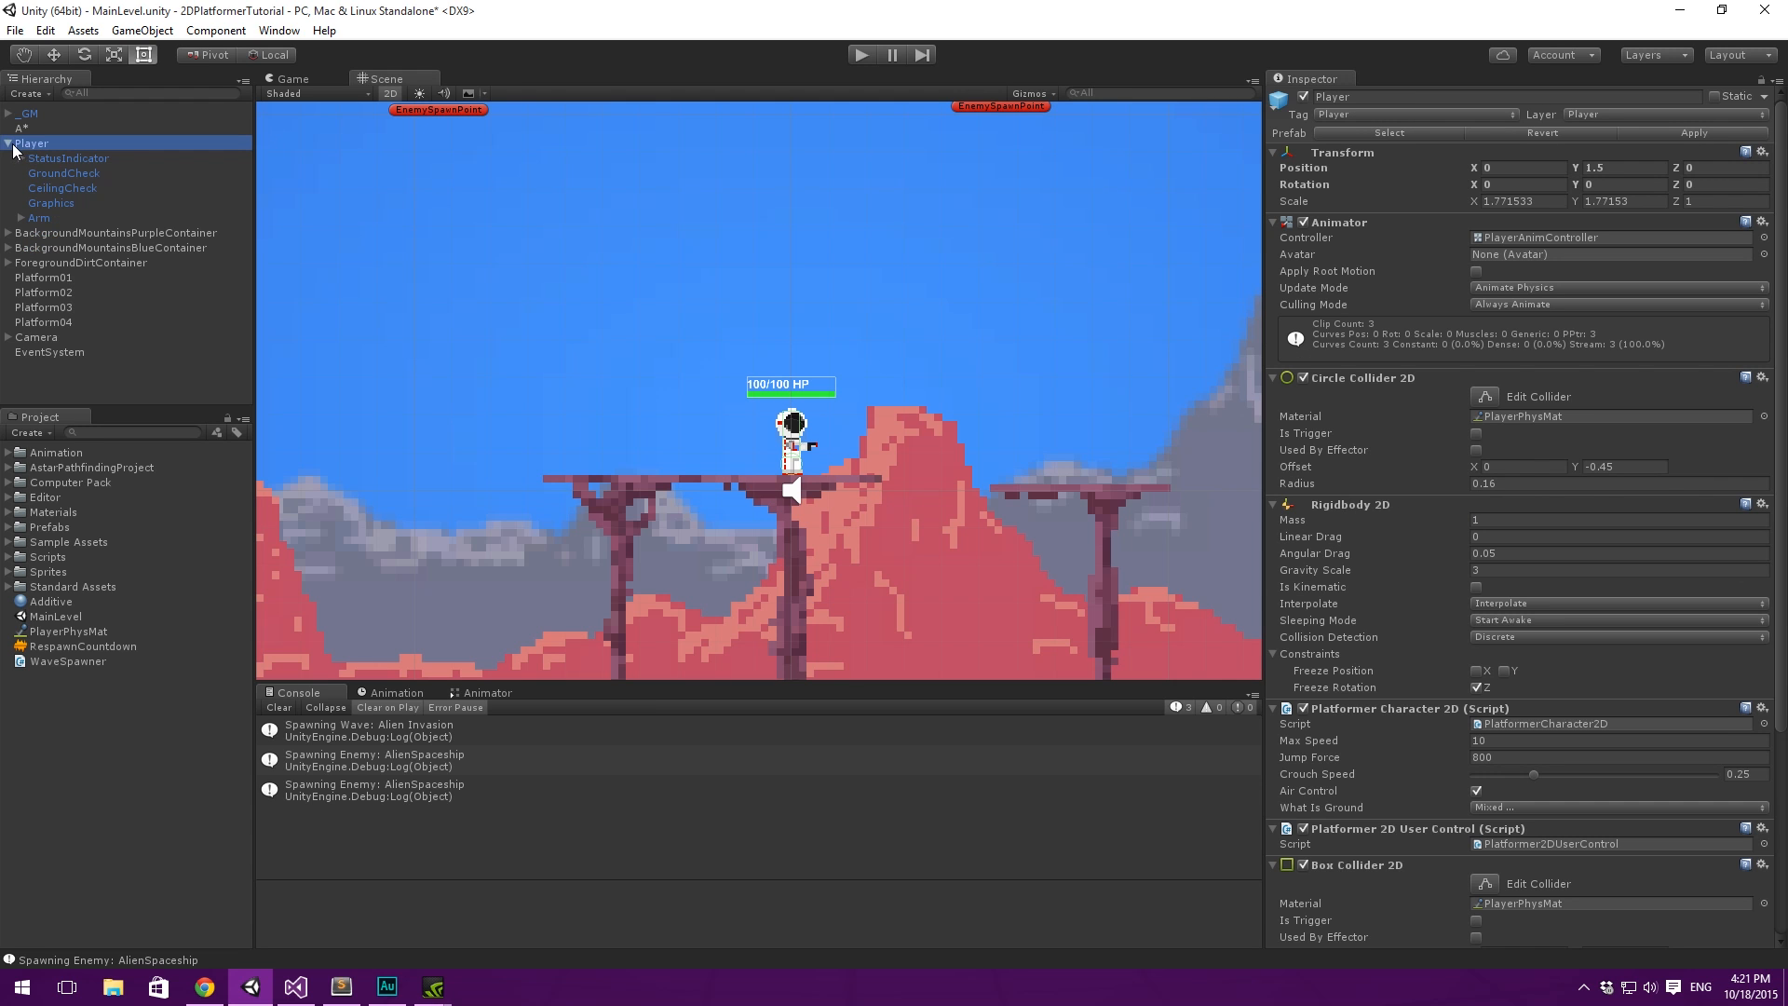
# - Switch to Sublime Text, review the "Fix UI bug" and "Place spawn points" items in the TODO list, and return to Unity
pyautogui.click(341, 987)
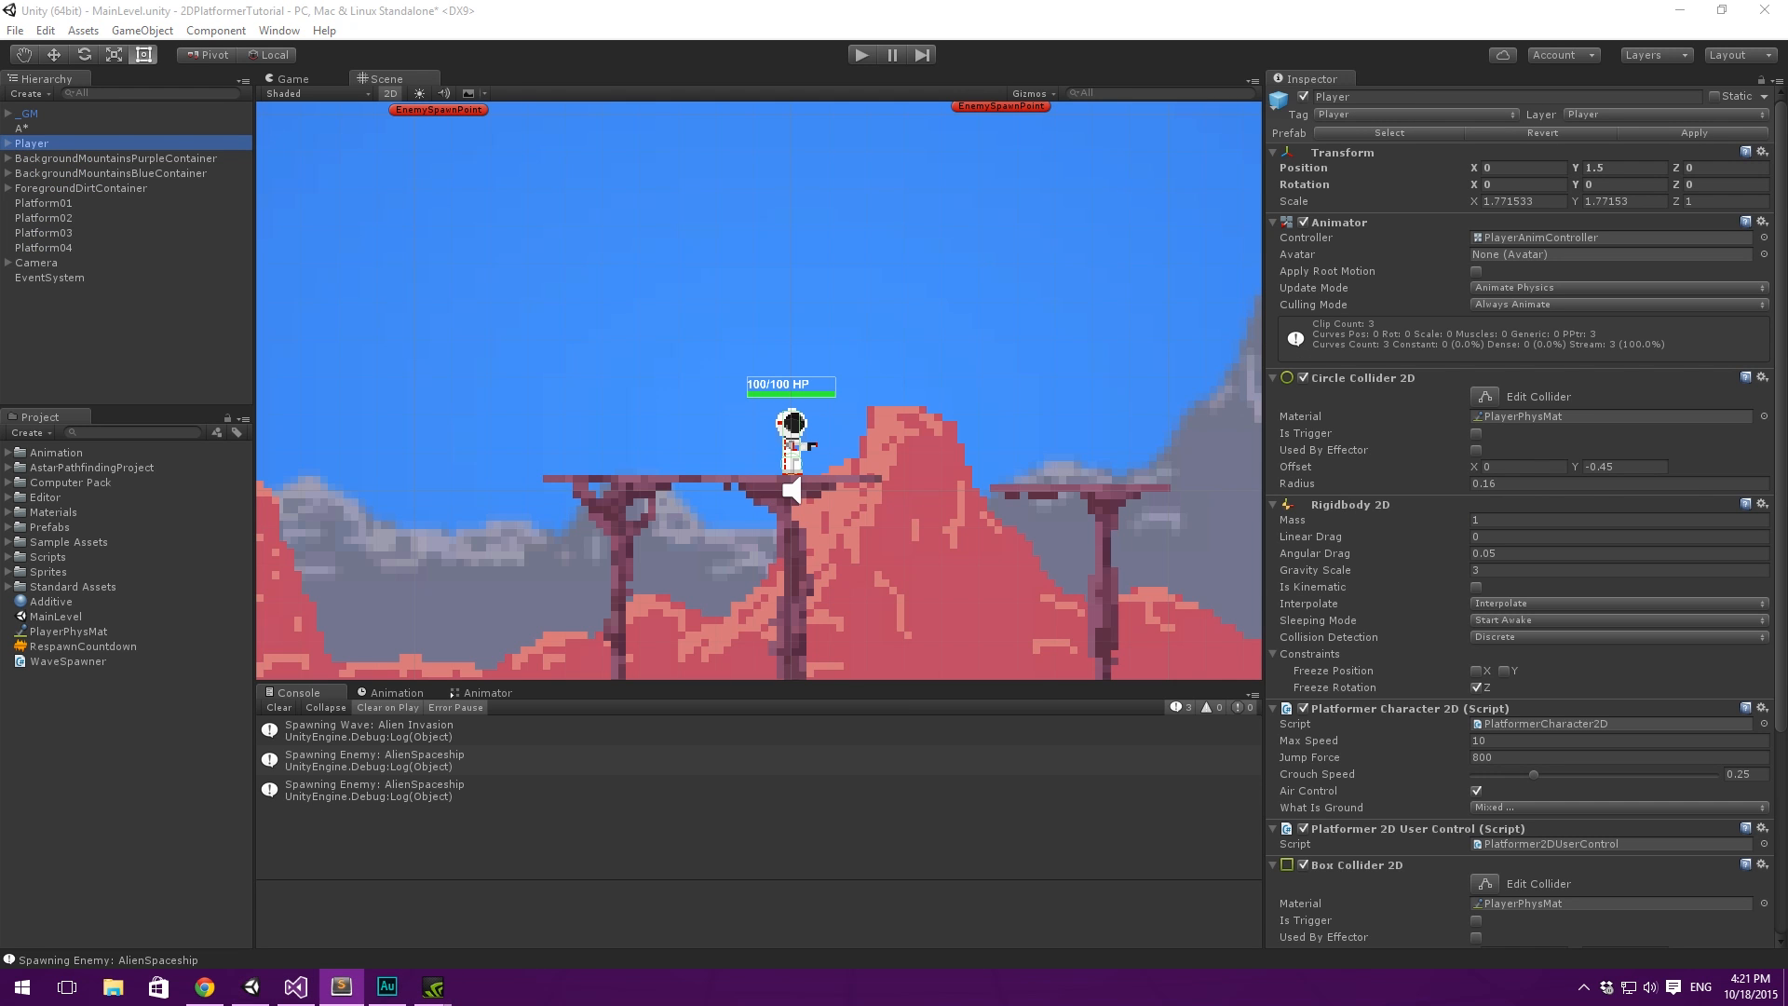
pyautogui.moveTo(1064, 218); pyautogui.dragTo(704, 195)
pyautogui.moveTo(374, 306); pyautogui.dragTo(231, 305)
pyautogui.press('Left')
pyautogui.moveTo(503, 328); pyautogui.dragTo(238, 321)
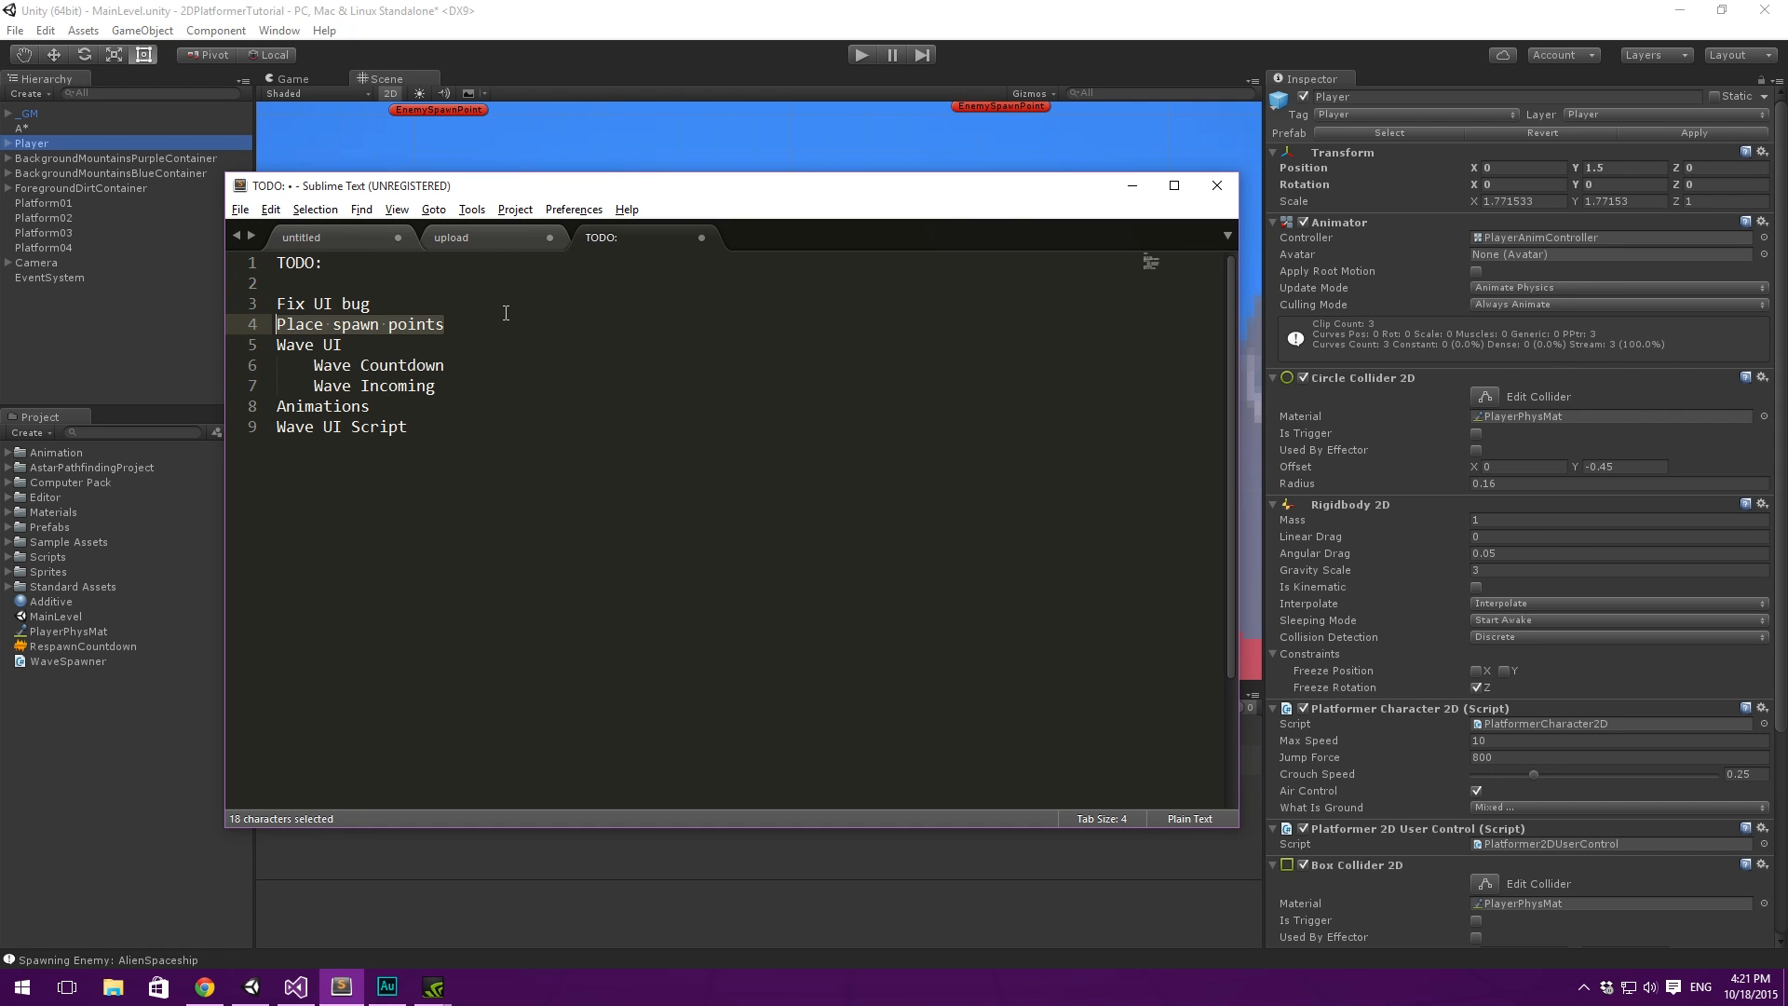
pyautogui.click(1133, 186)
pyautogui.click(64, 304)
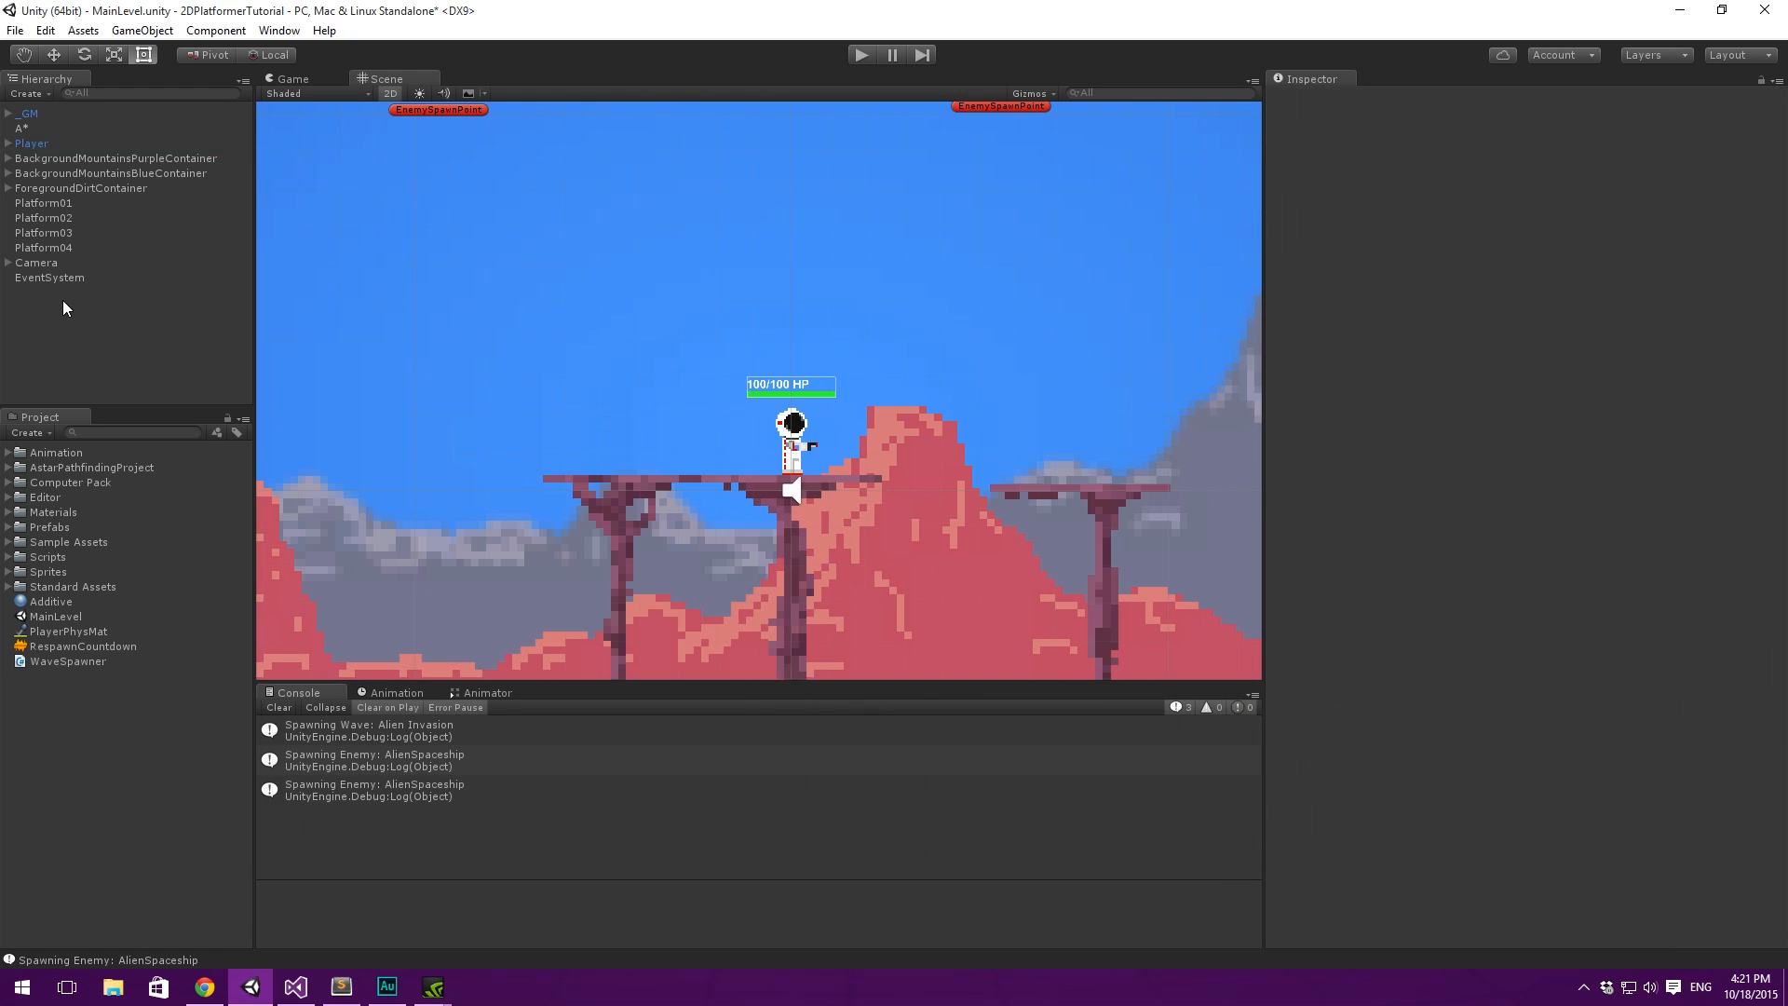
# - Examine the spawn points assigned in _GM's Wave Spawner and where they sit in the scene relative to the camera frame
pyautogui.doubleClick(58, 117)
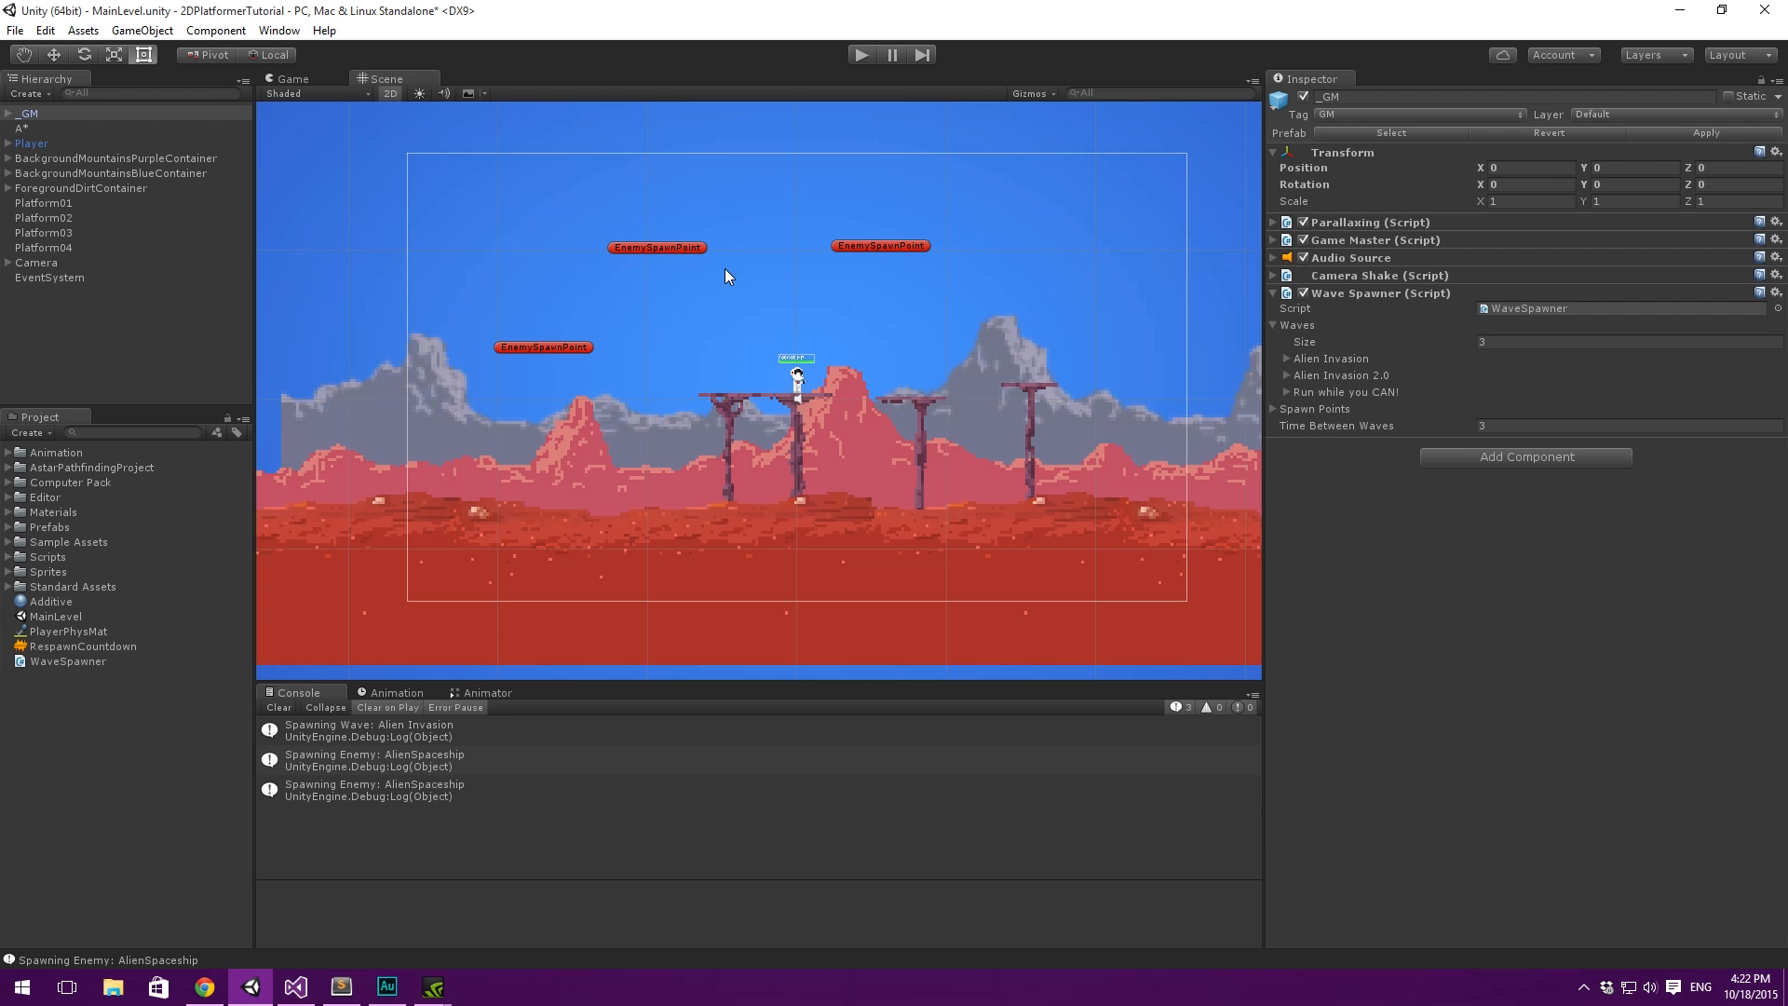
pyautogui.click(1285, 410)
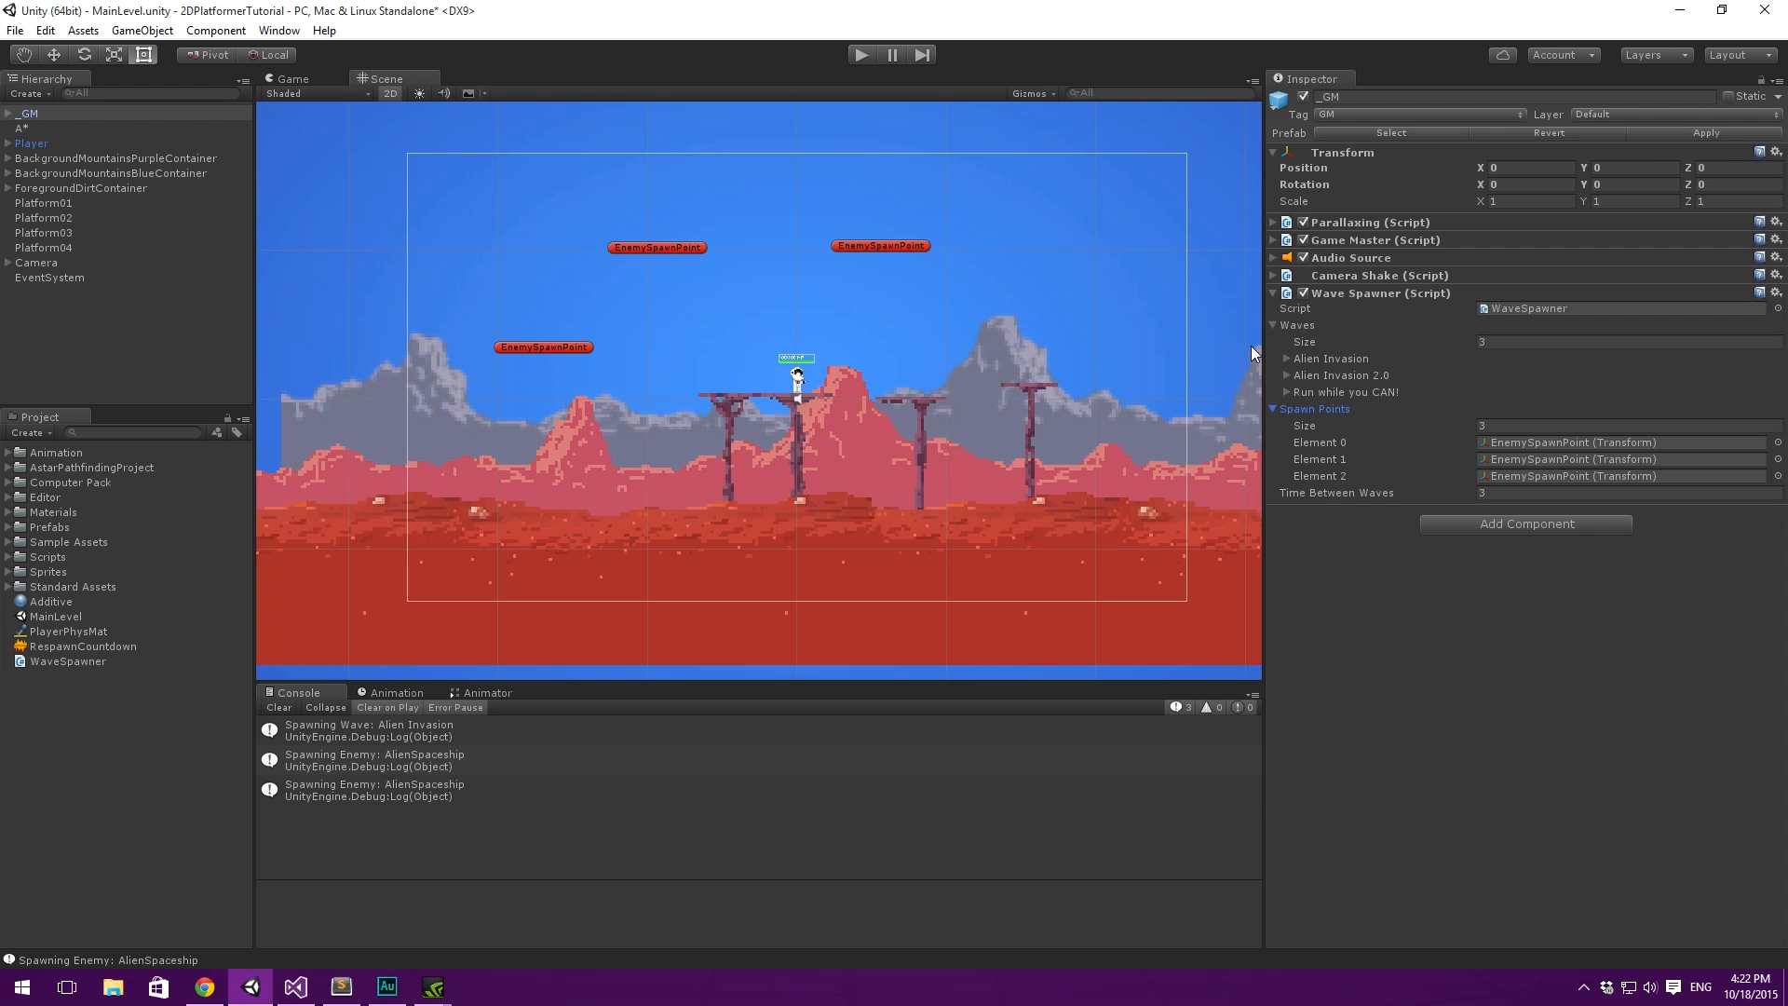
pyautogui.click(1276, 408)
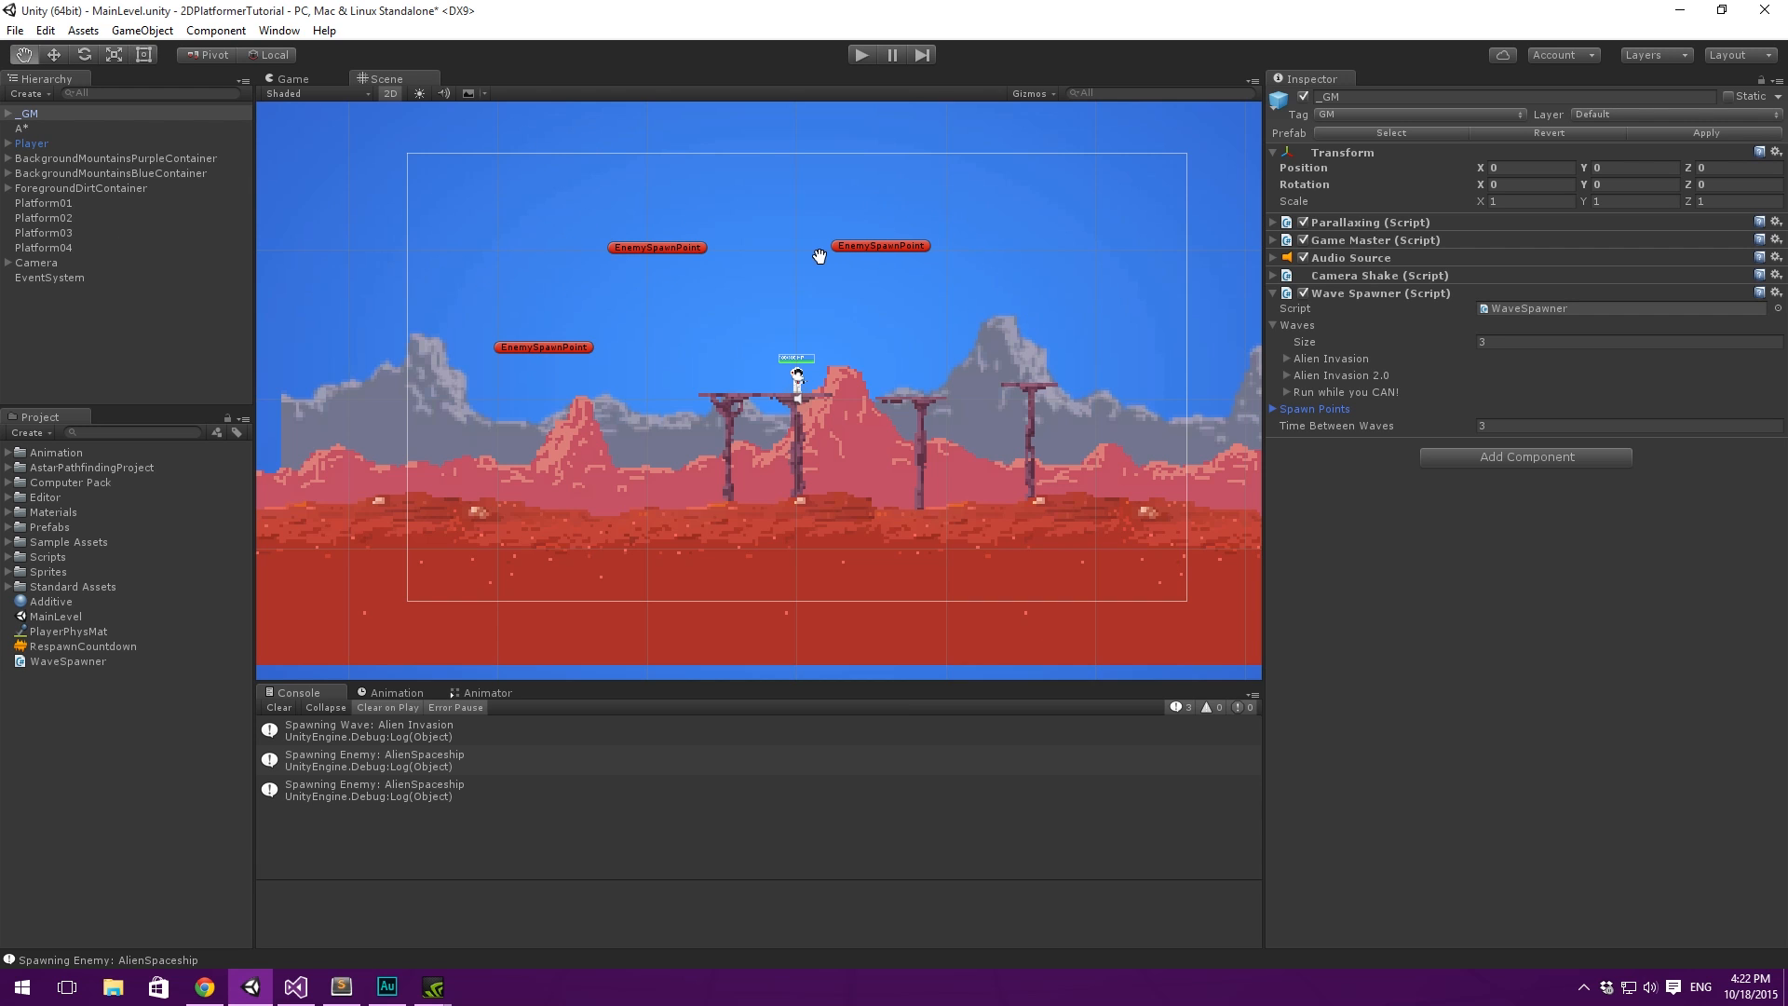
pyautogui.scroll(-3, 667, 248)
pyautogui.scroll(-2, 689, 307)
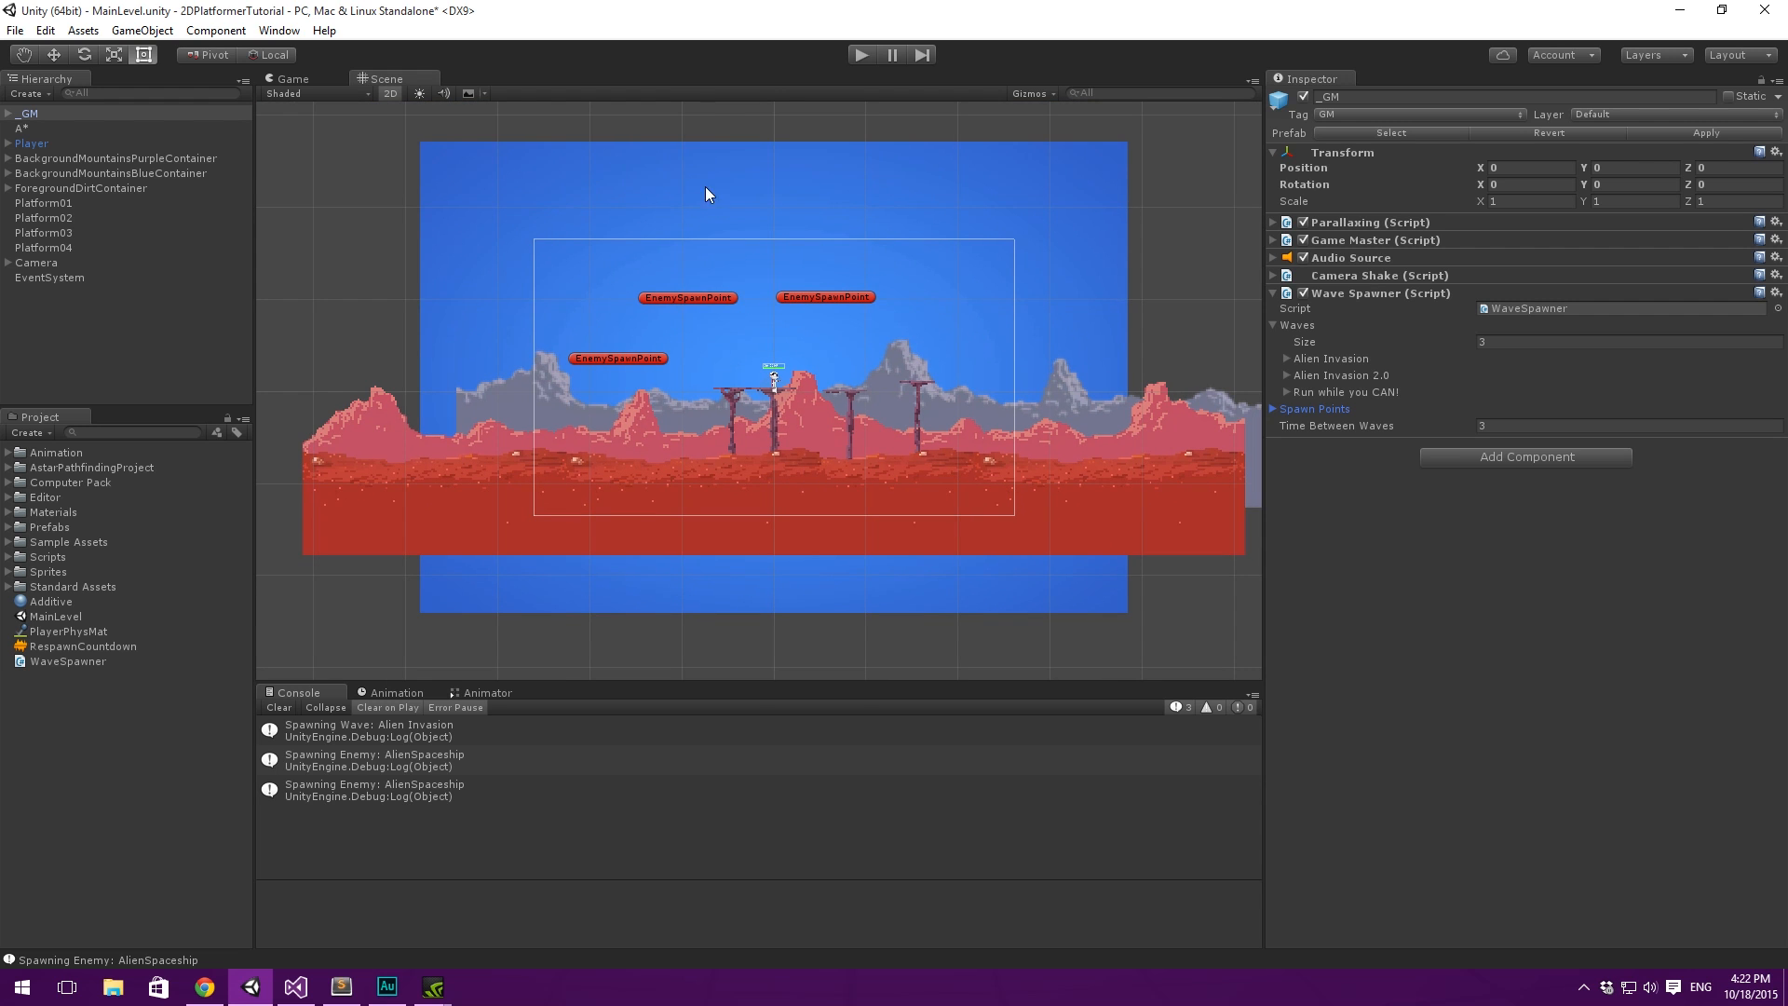
pyautogui.scroll(3, 852, 328)
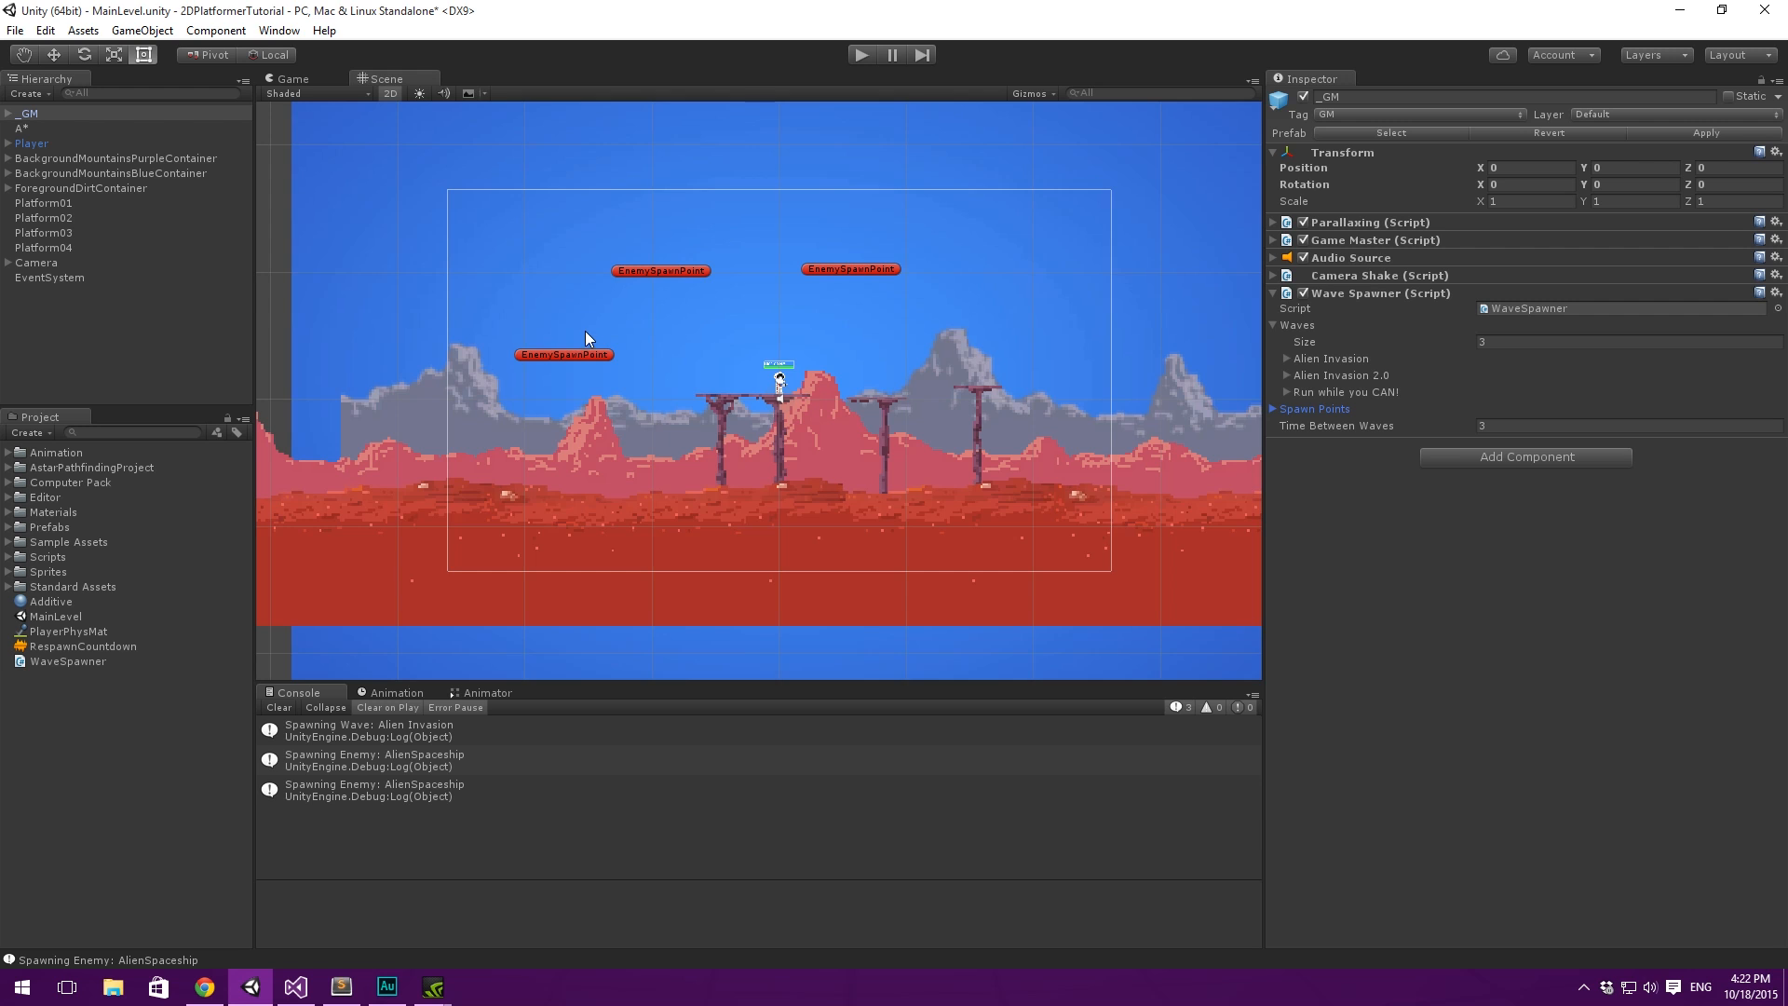
pyautogui.scroll(-4, 948, 167)
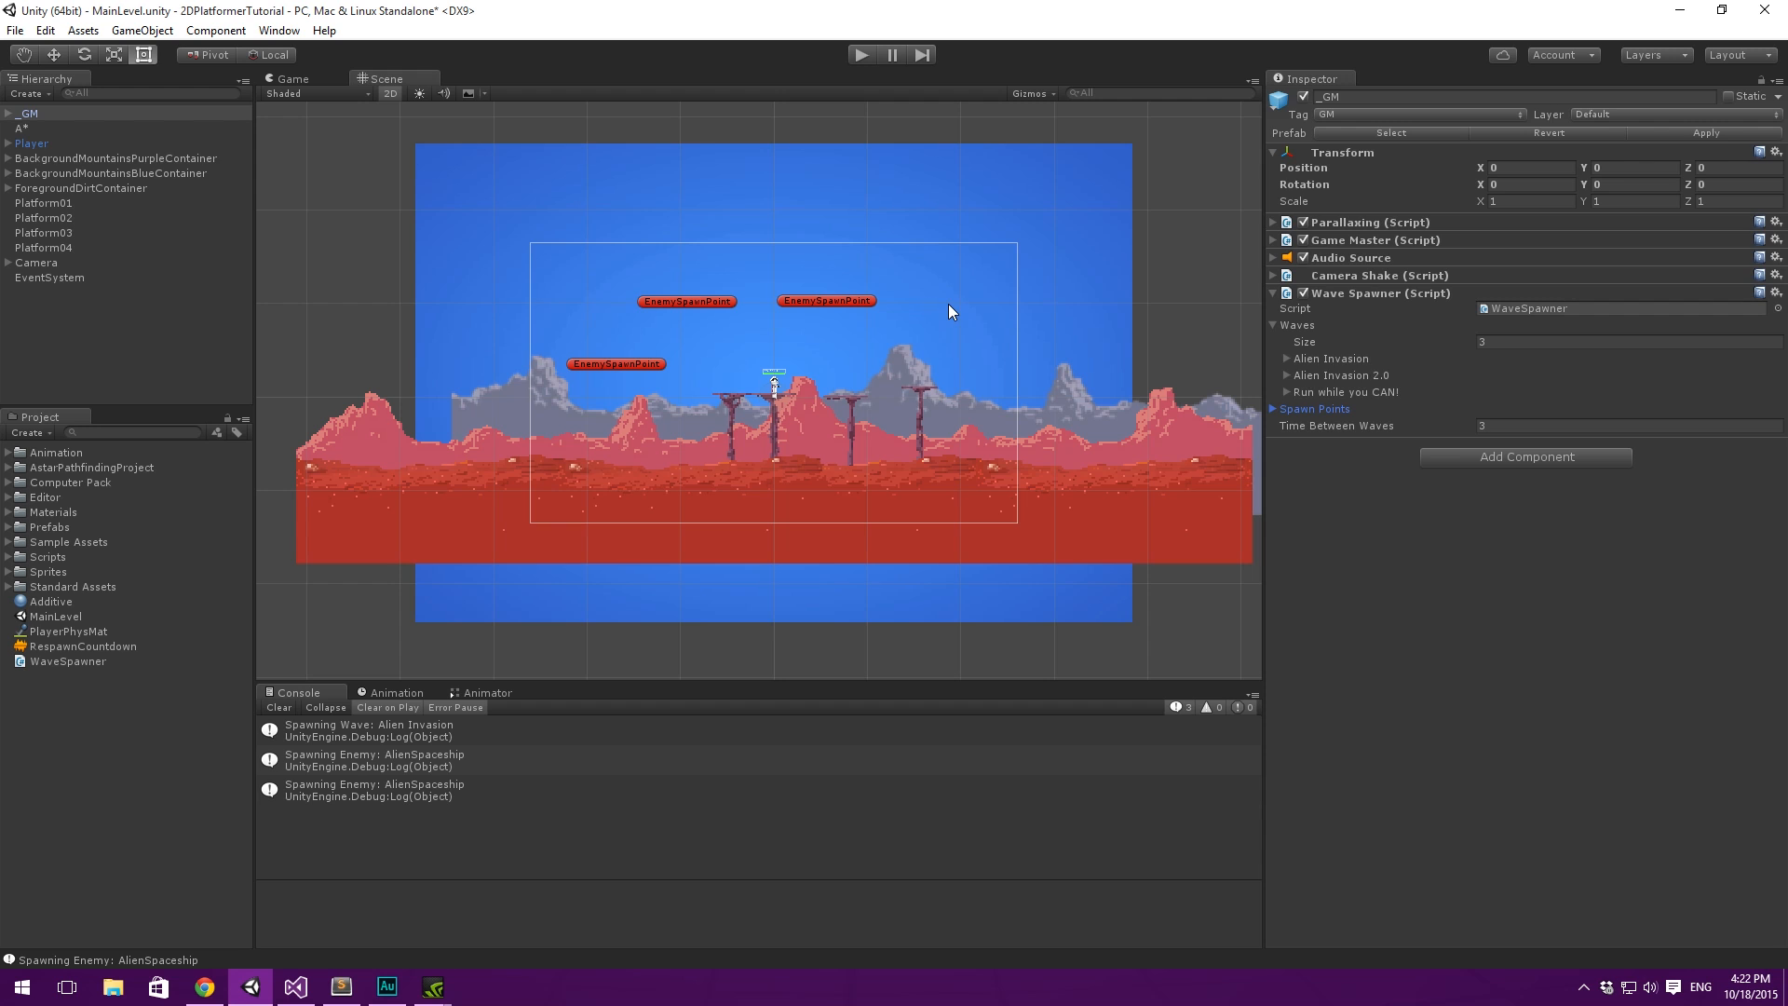
# - Look through the background containers in the hierarchy and expand the Camera object to show its children
pyautogui.click(55, 158)
pyautogui.click(34, 173)
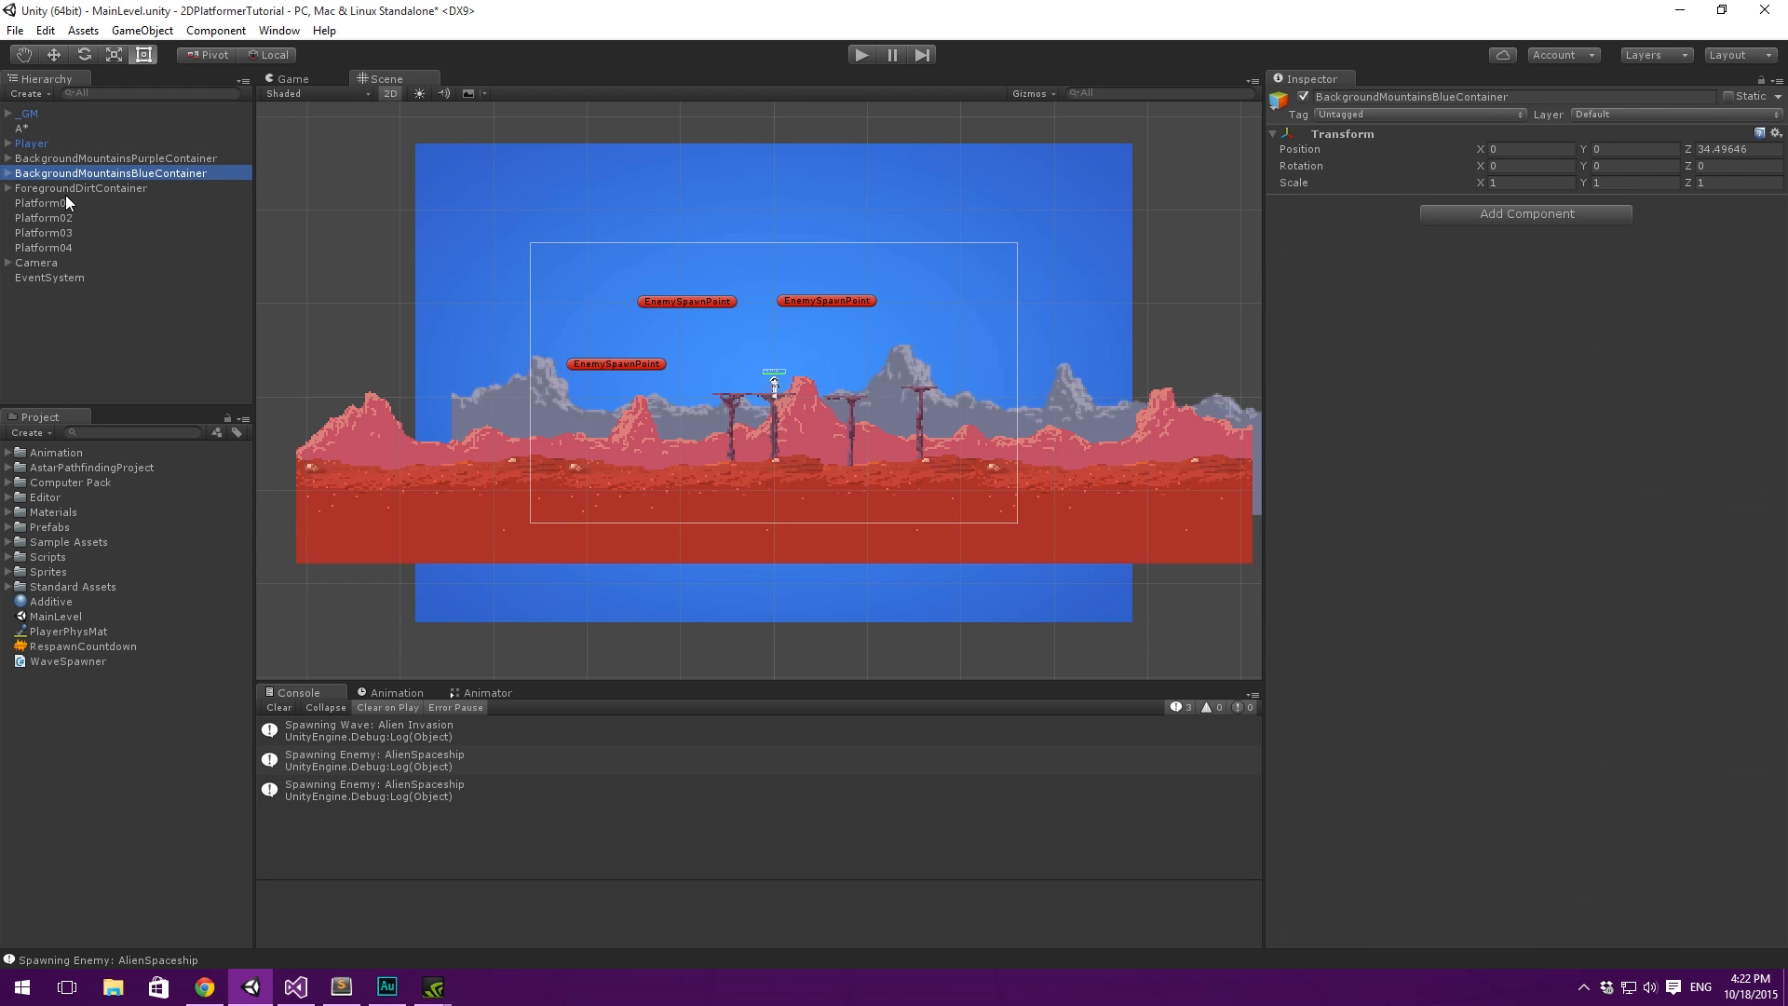
pyautogui.click(75, 262)
pyautogui.press('Down')
pyautogui.press('Up')
pyautogui.press('Down')
pyautogui.press('Up')
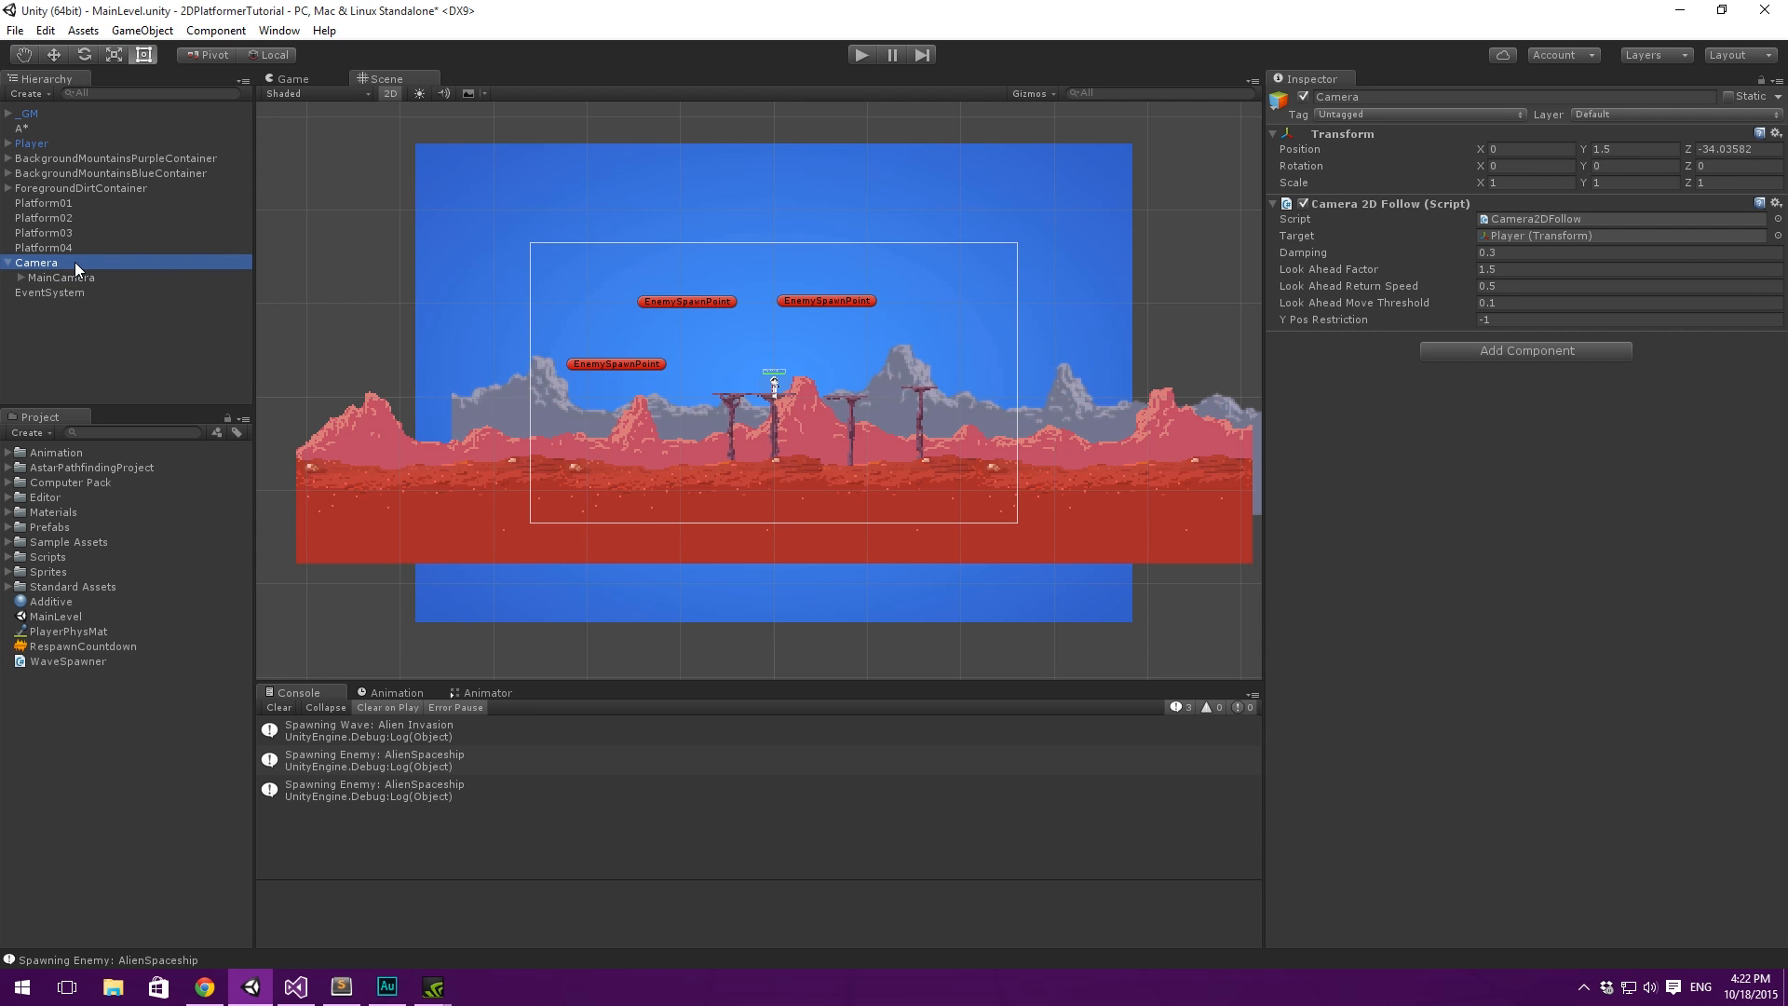
# - Reparent the three EnemySpawnPoint objects from _GM to Camera, accepting the break of the prefab instance
pyautogui.click(21, 115)
pyautogui.press('Right')
pyautogui.click(88, 145)
pyautogui.keyDown('shift'); pyautogui.click(107, 175); pyautogui.keyUp('shift')
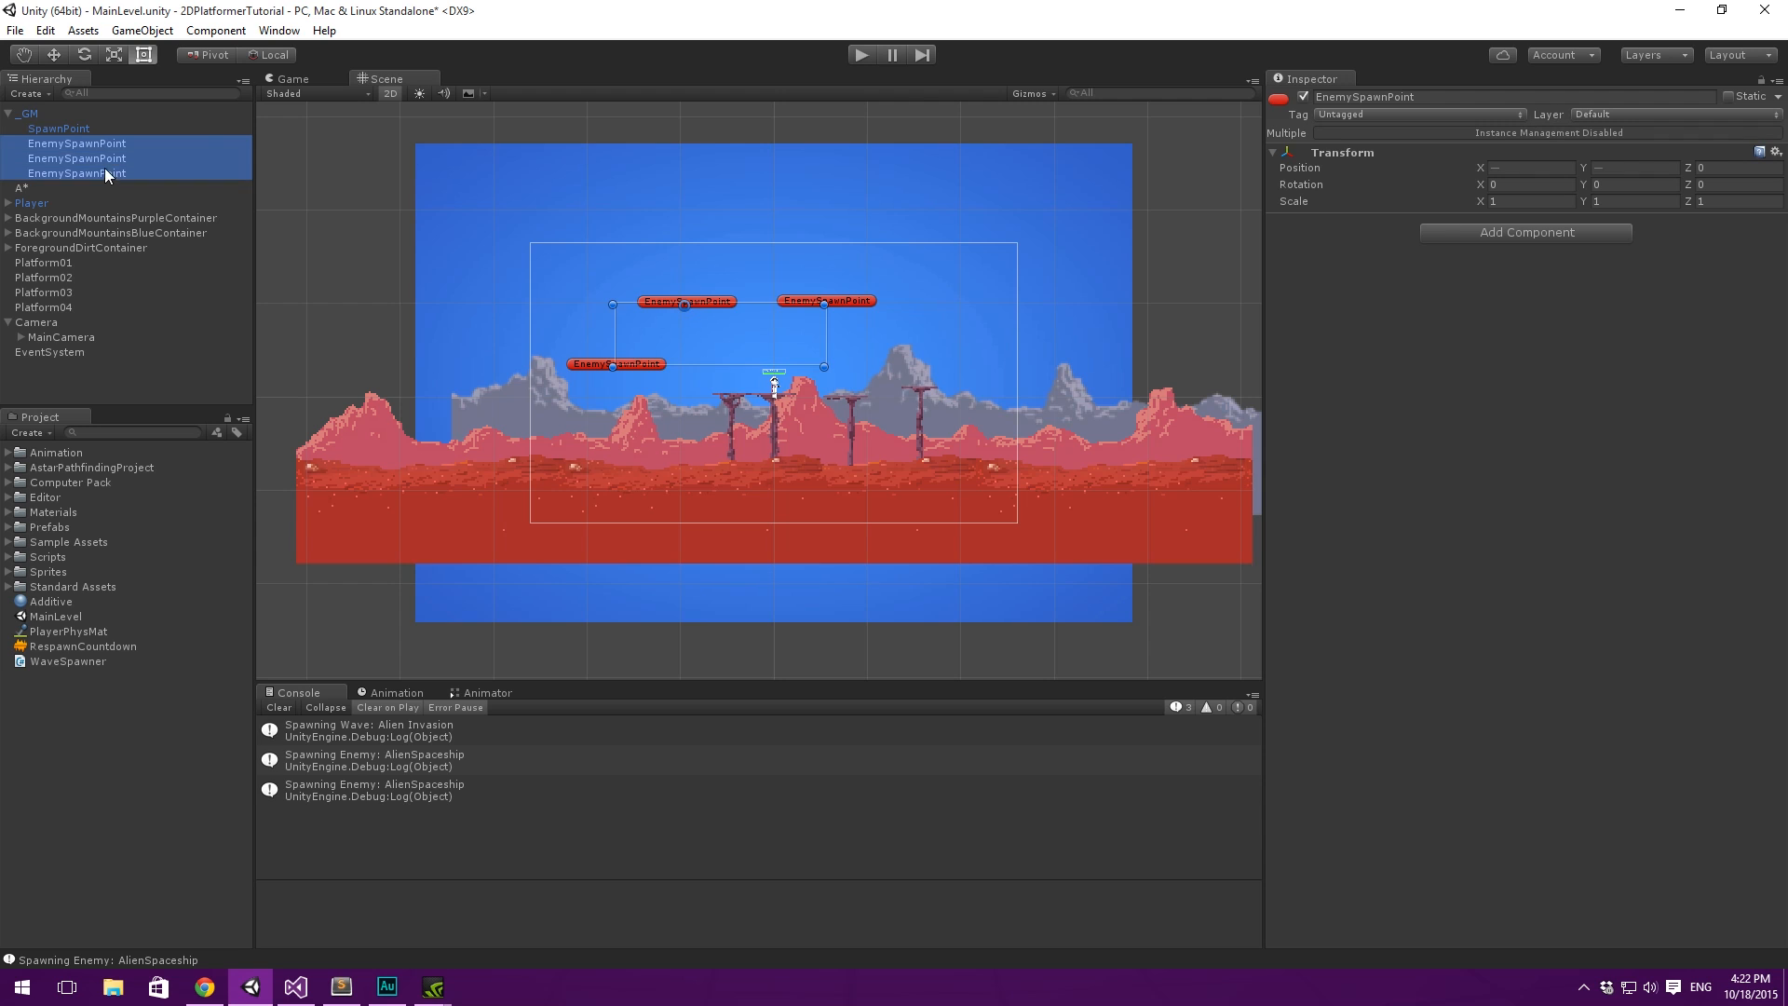
pyautogui.moveTo(74, 157); pyautogui.dragTo(76, 326)
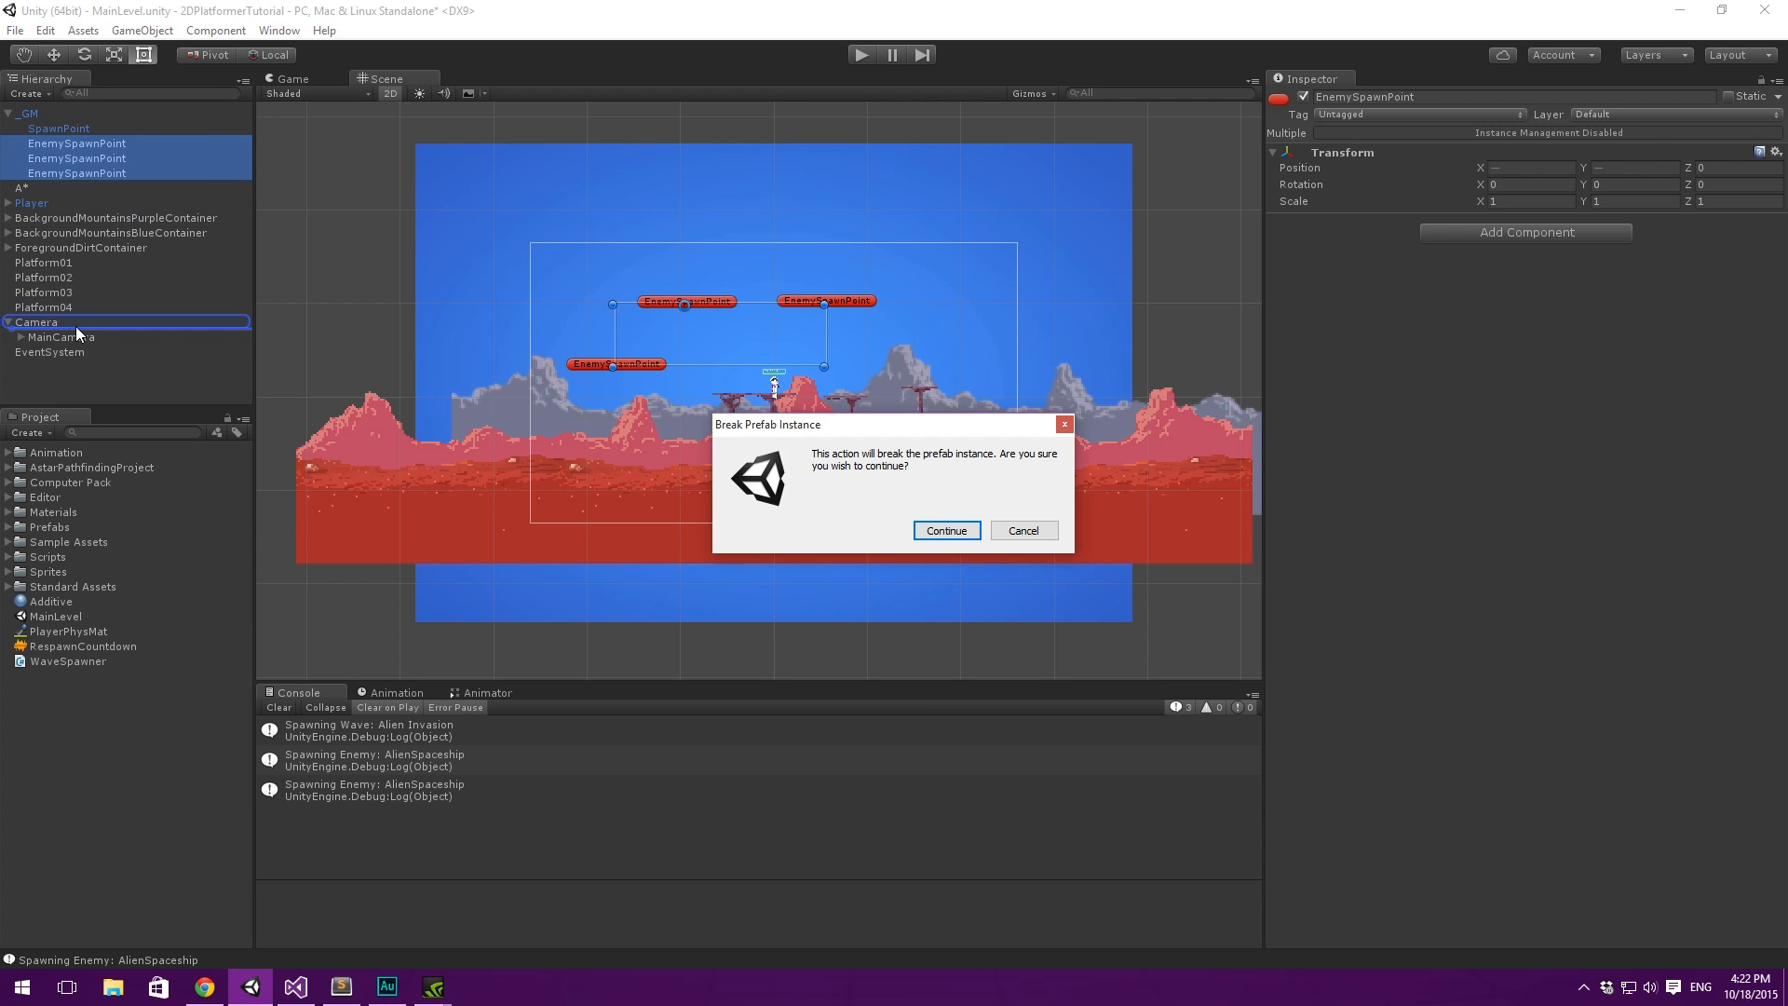
pyautogui.click(932, 531)
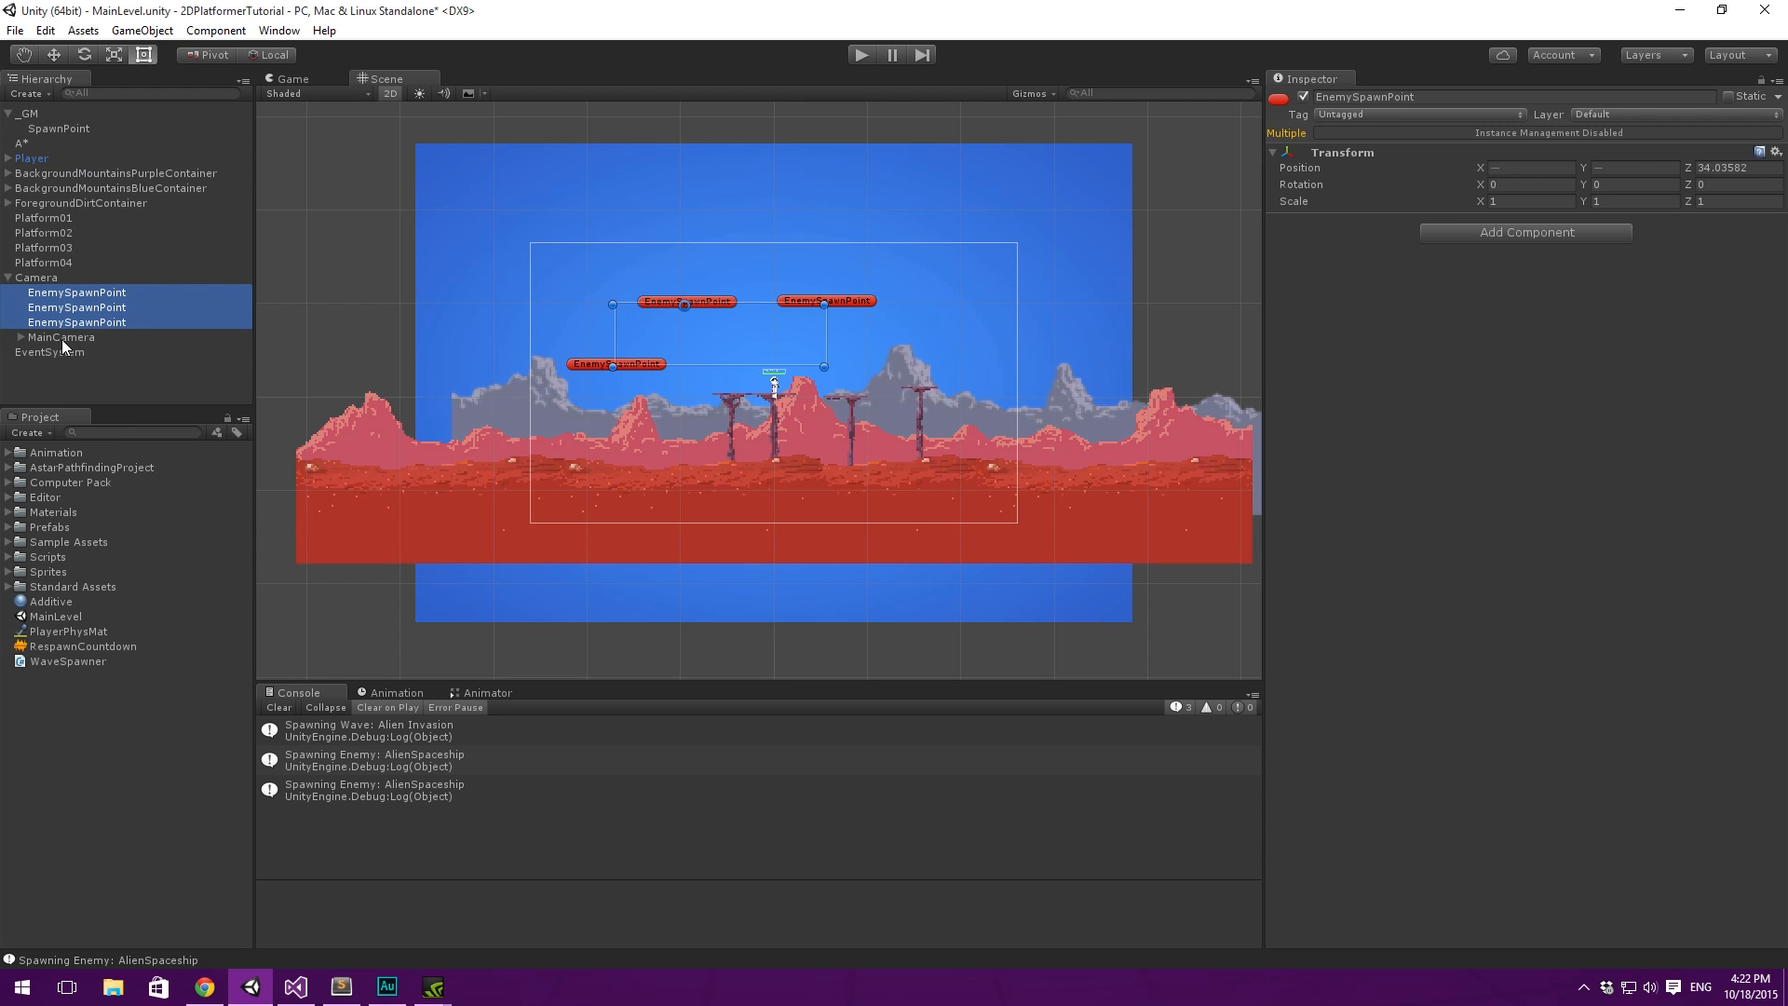
# - Check the settings of MainCamera and Camera, then collapse the _GM hierarchy entry and inspect _GM's components
pyautogui.click(62, 338)
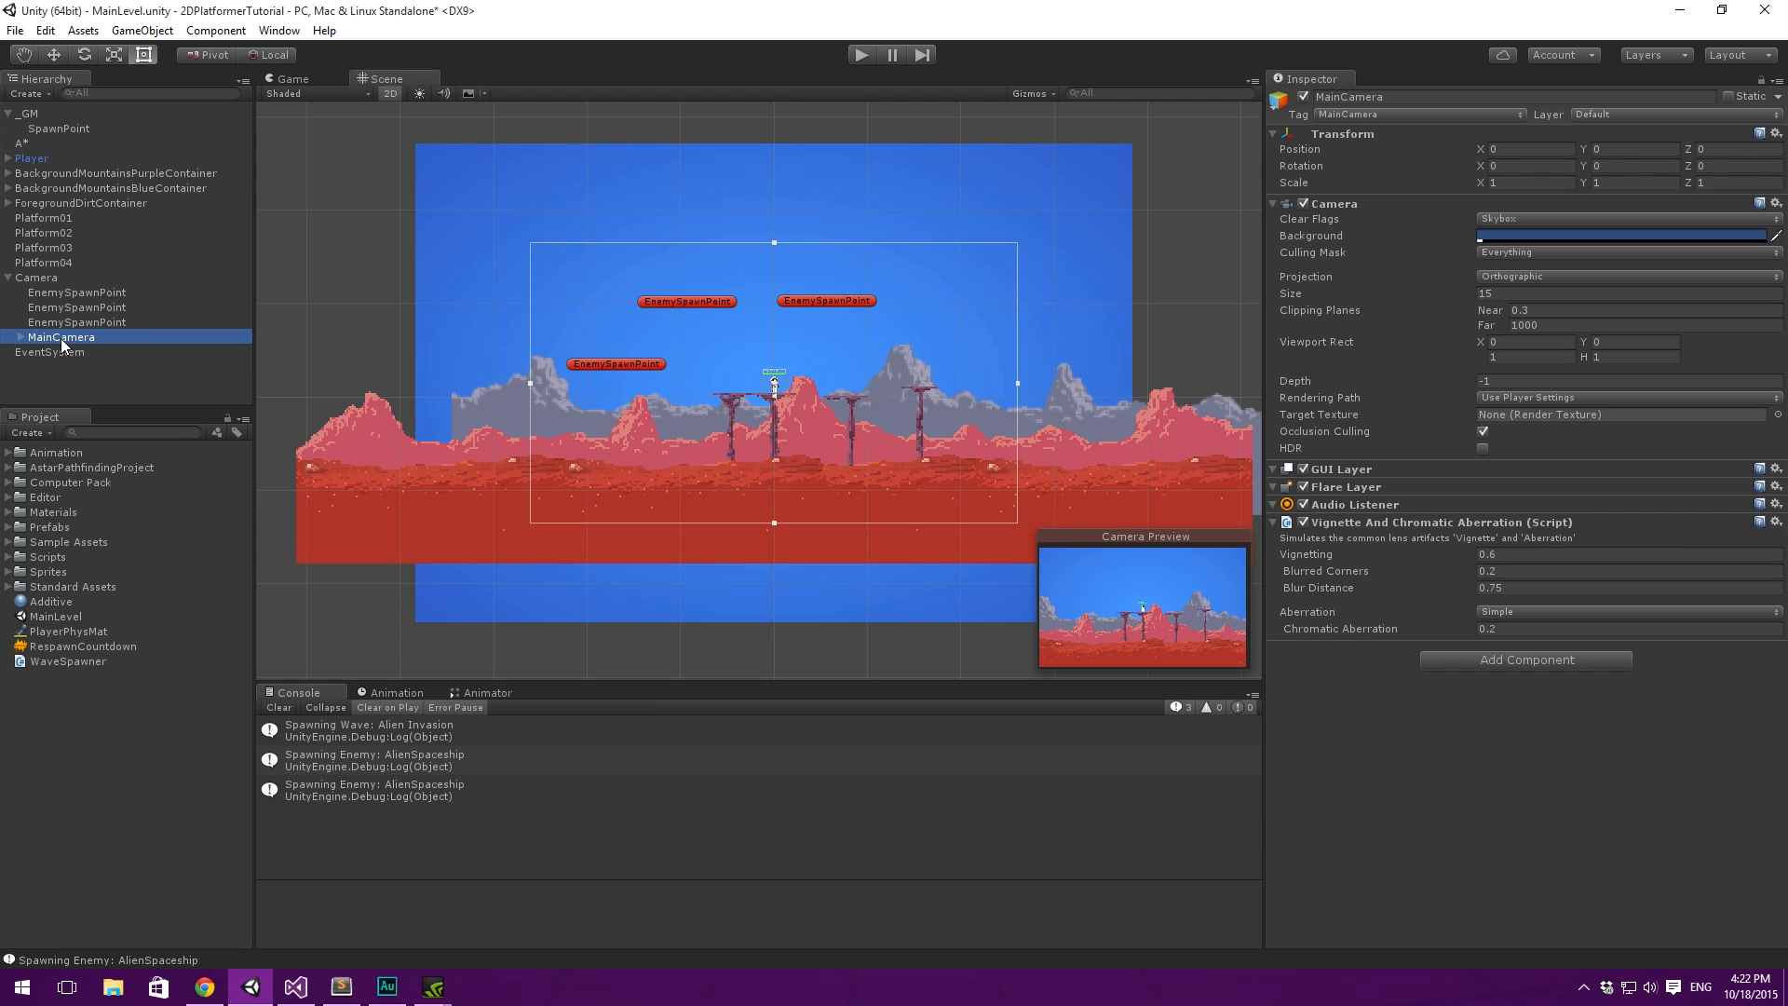
pyautogui.click(54, 277)
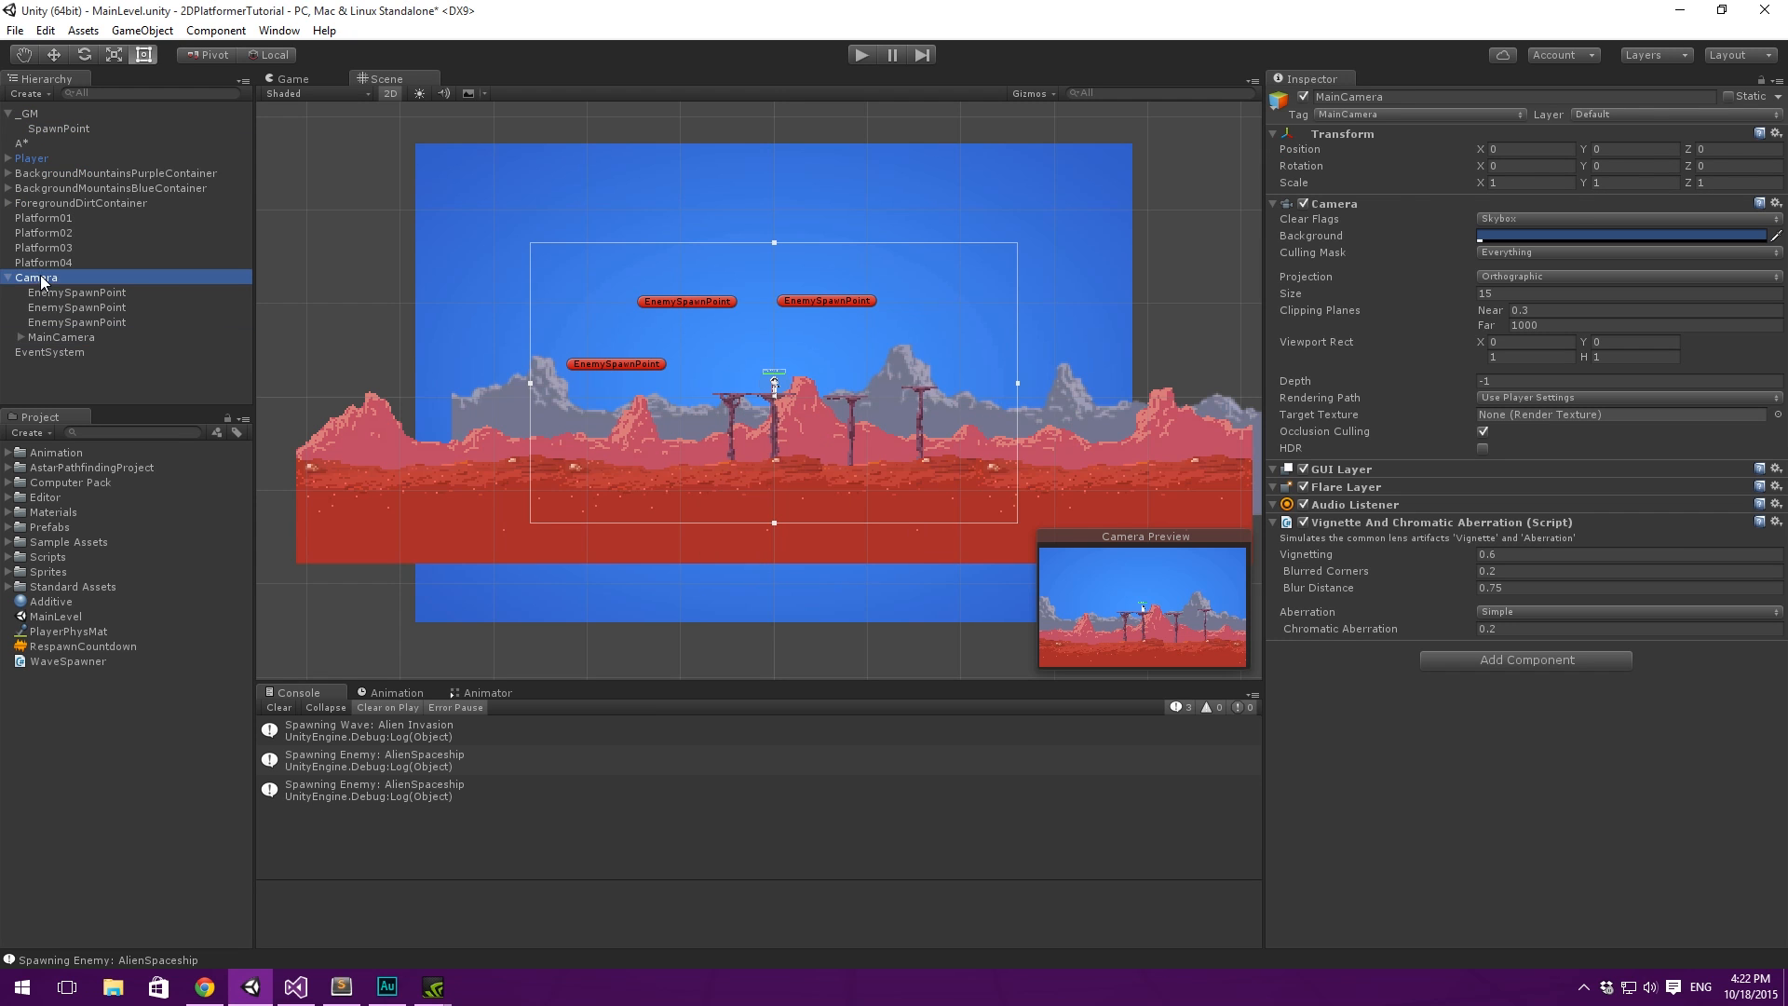
pyautogui.click(7, 114)
pyautogui.click(26, 113)
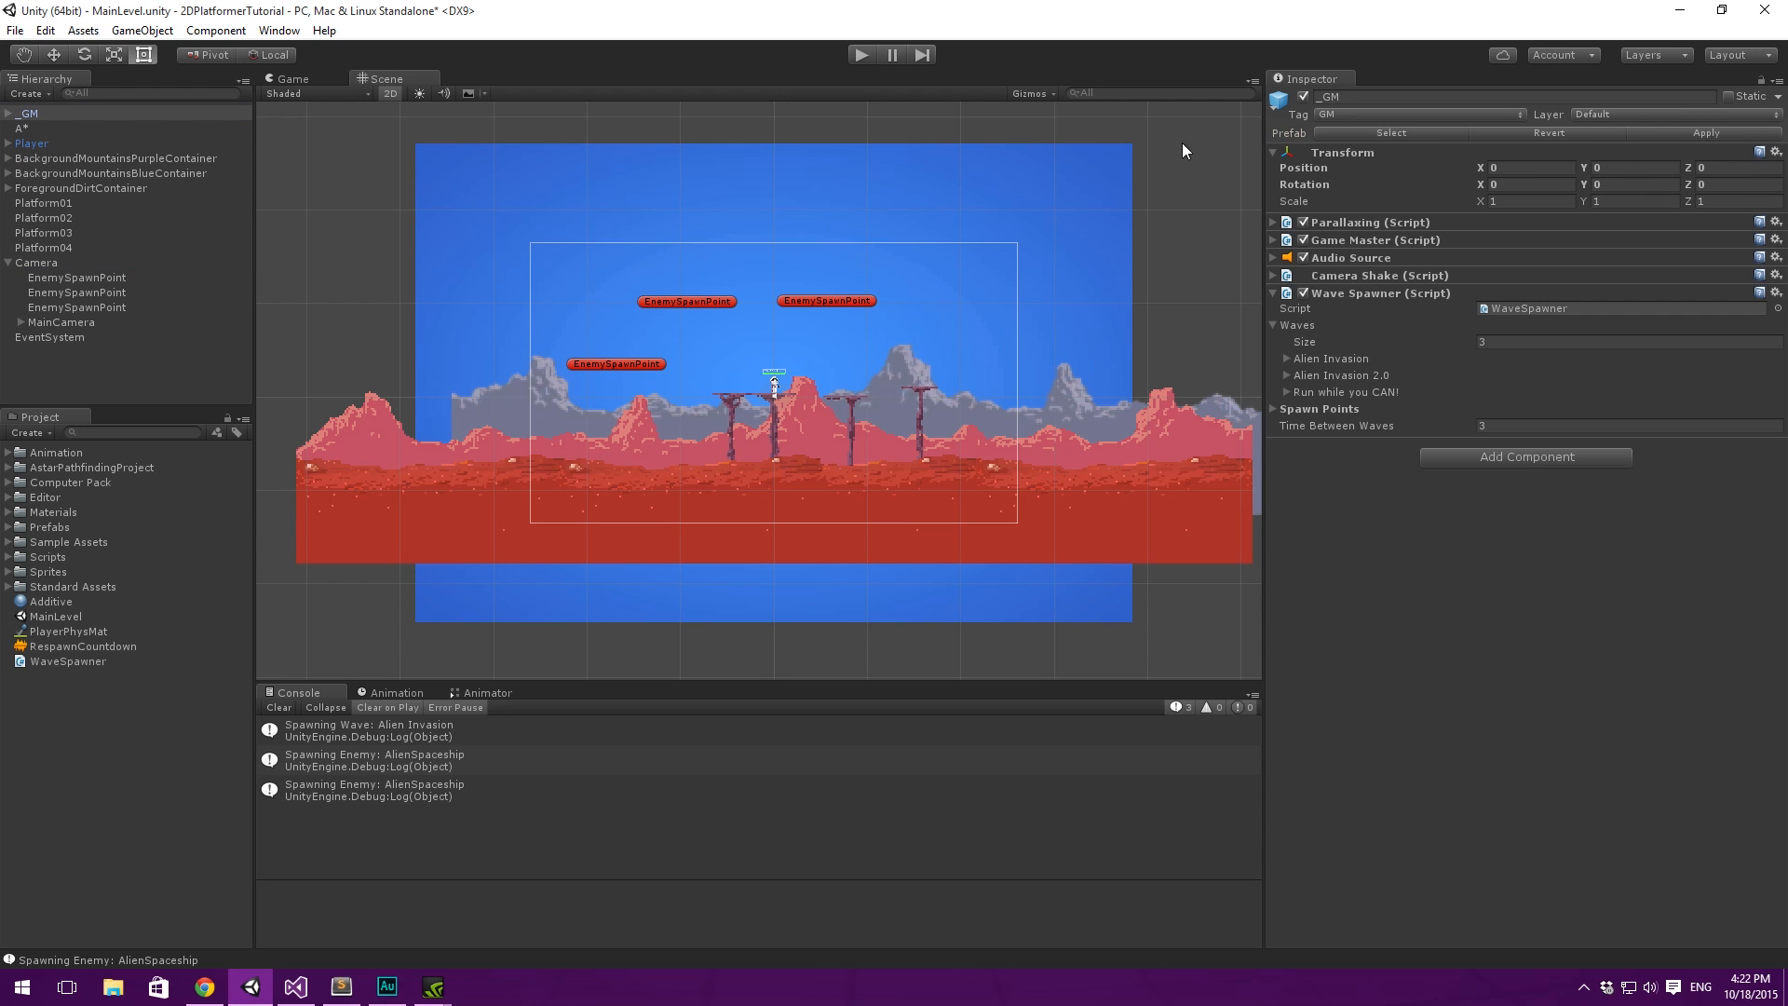
# - Move the first EnemySpawnPoint under Camera to directly above the player, well beyond the upper edge of the camera frame
pyautogui.click(101, 279)
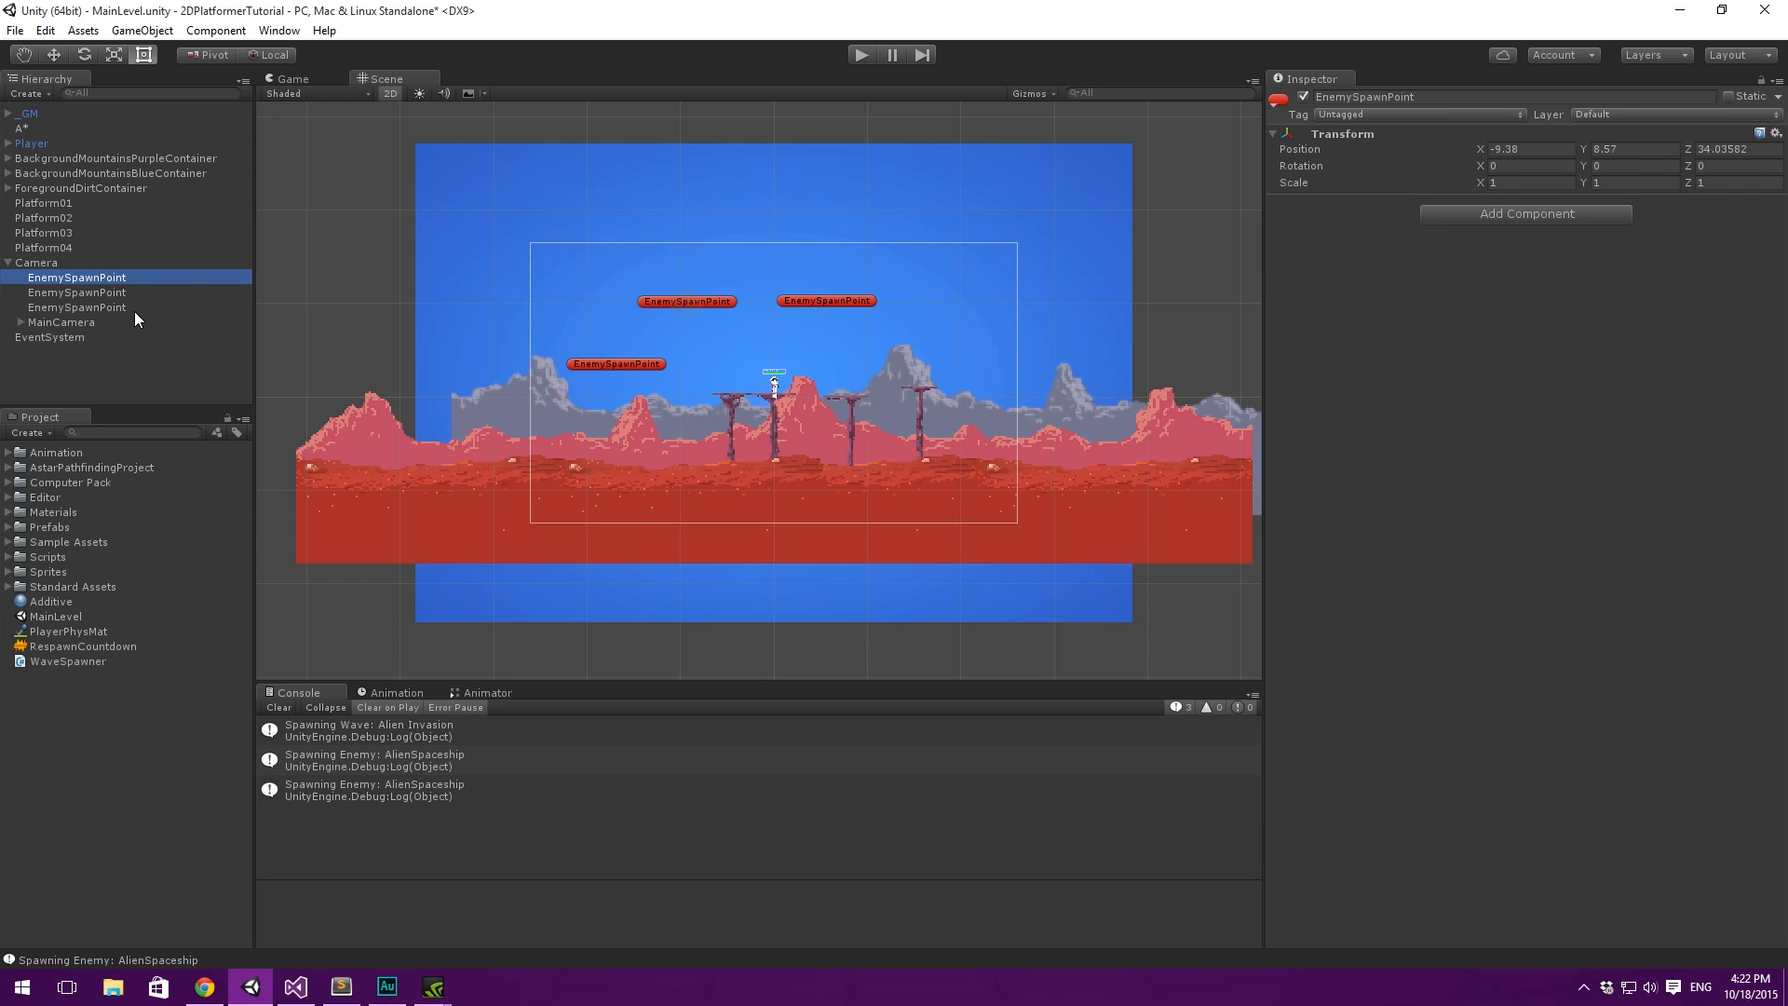
pyautogui.keyDown('shift'); pyautogui.click(131, 307); pyautogui.keyUp('shift')
pyautogui.moveTo(667, 248); pyautogui.dragTo(647, 274, button='middle')
pyautogui.click(138, 294)
pyautogui.click(101, 276)
pyautogui.press('w')
pyautogui.moveTo(673, 320); pyautogui.dragTo(761, 171)
# - Move the second EnemySpawnPoint beyond the camera frame's upper left and the third beyond its upper right, at about X 37.5, Y 16.2
pyautogui.click(191, 293)
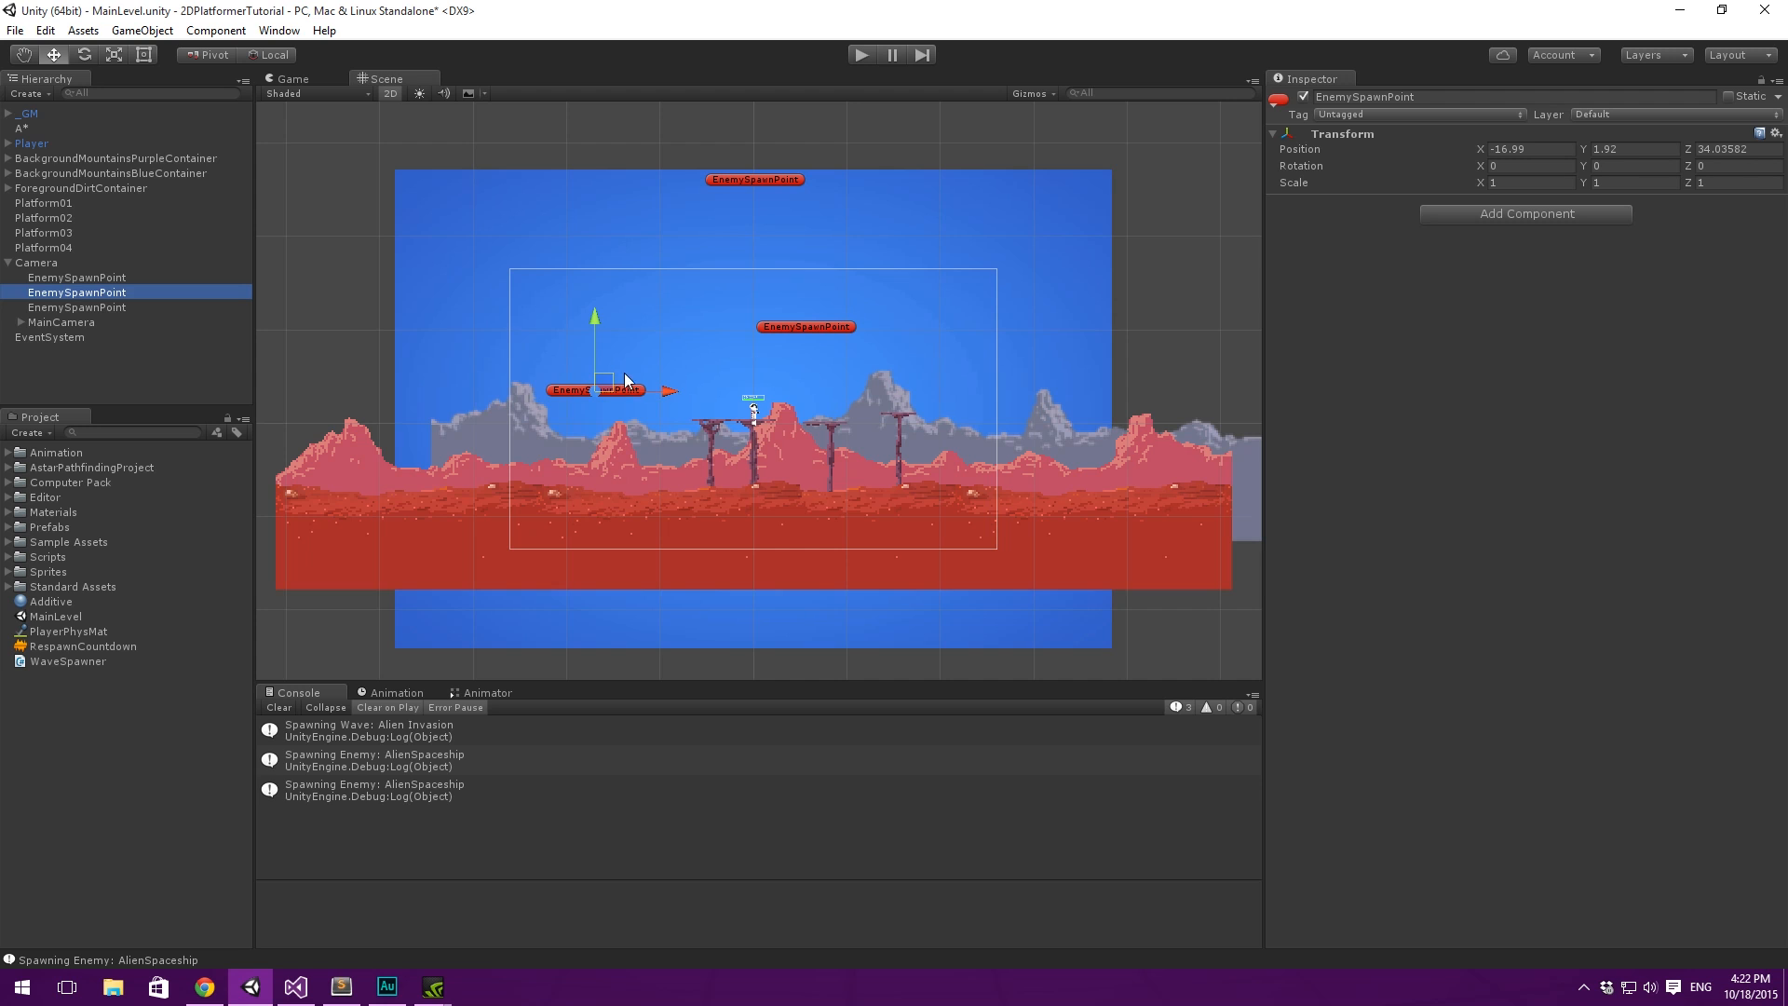
pyautogui.moveTo(607, 383); pyautogui.dragTo(422, 261)
pyautogui.click(102, 307)
pyautogui.moveTo(822, 324); pyautogui.dragTo(1116, 253)
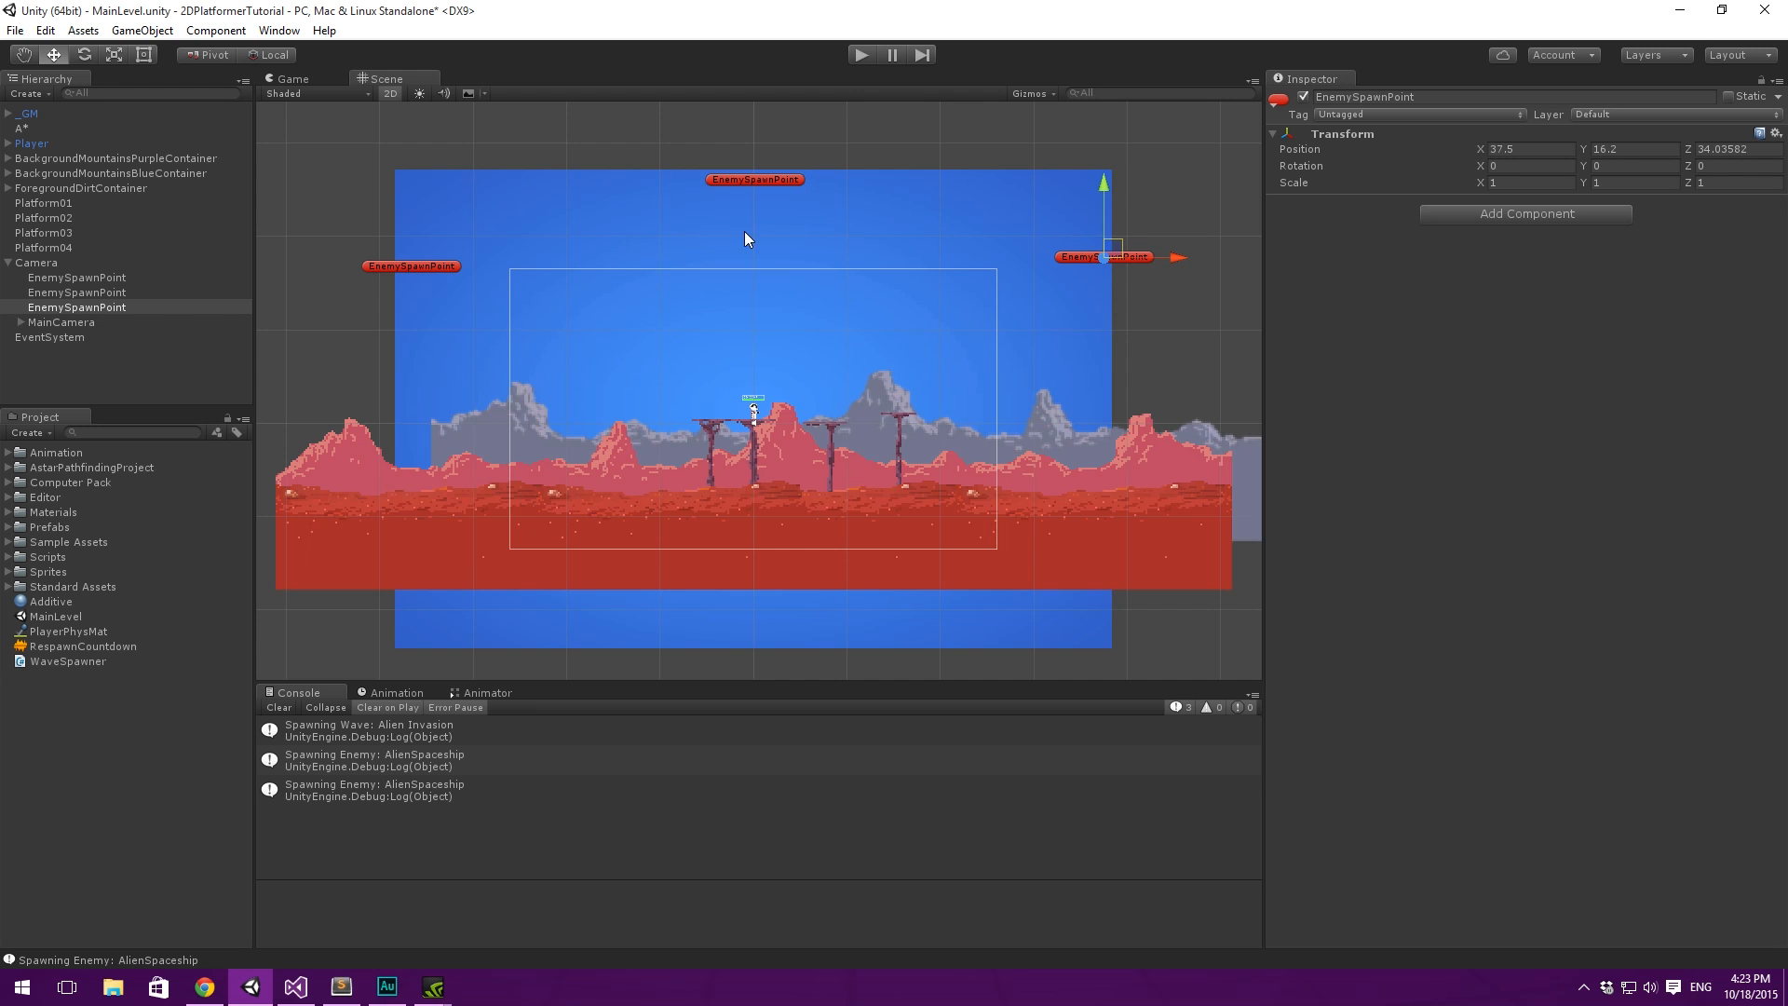
pyautogui.scroll(-3, 559, 250)
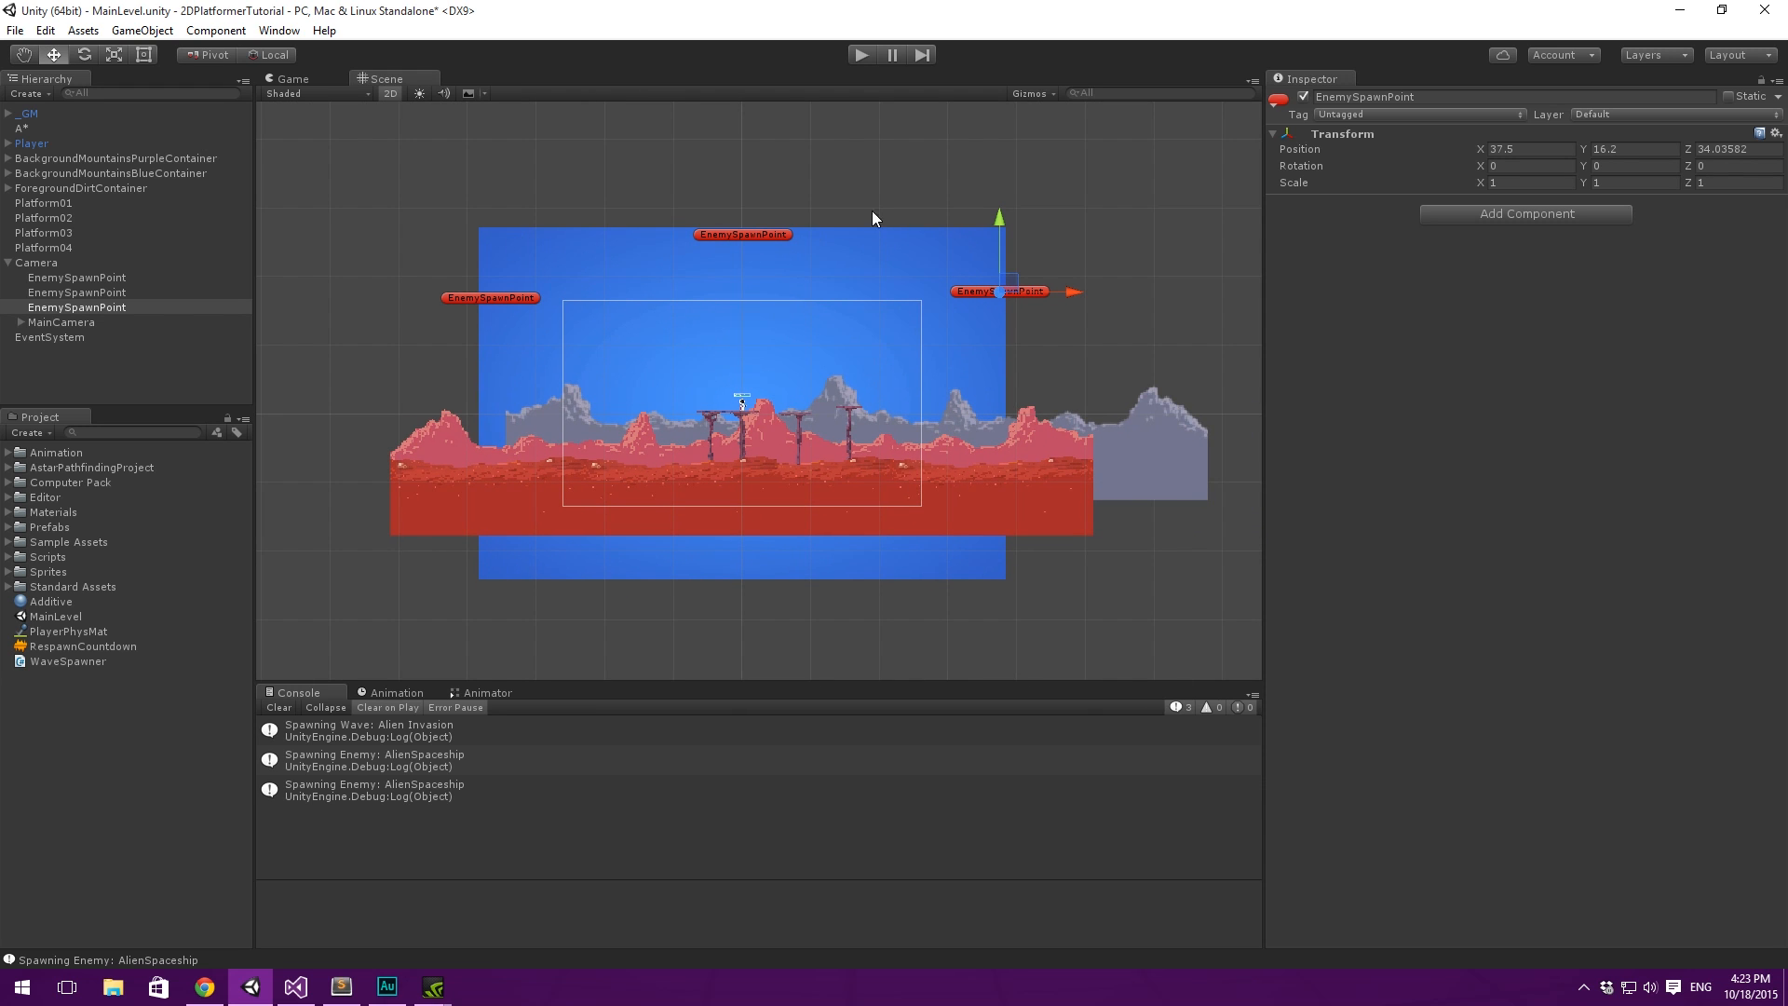
pyautogui.scroll(3, 867, 345)
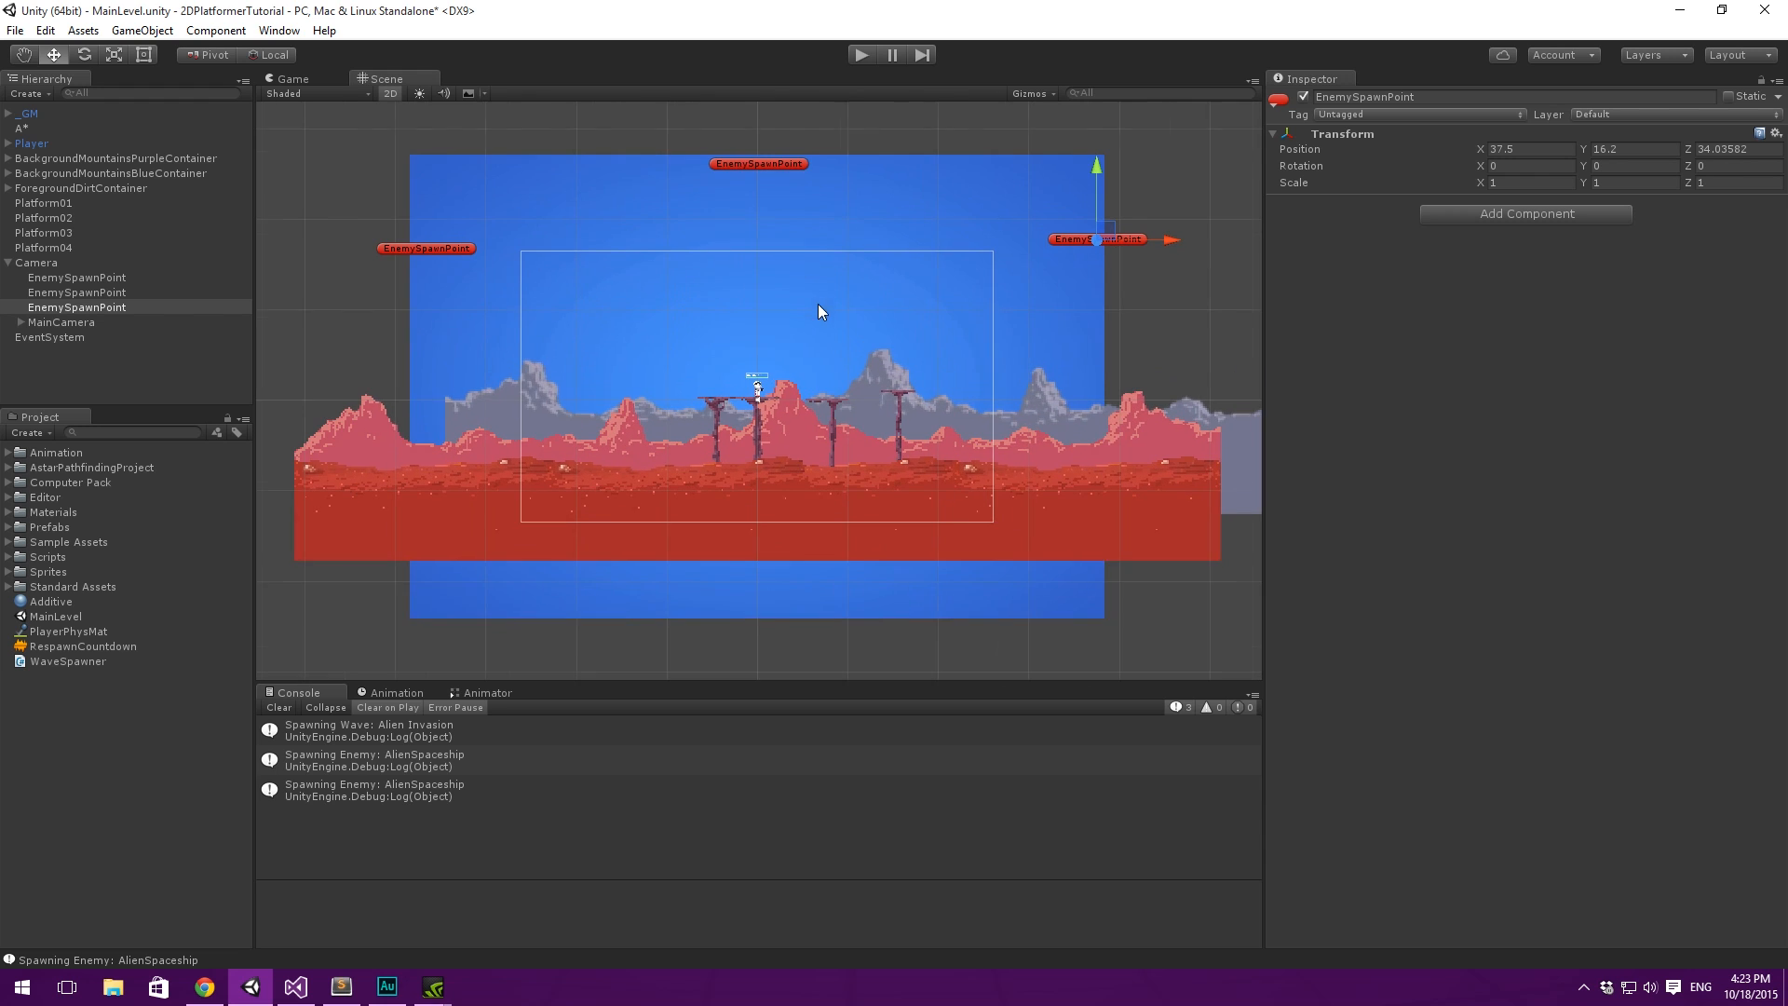
pyautogui.moveTo(606, 330); pyautogui.dragTo(589, 343, button='middle')
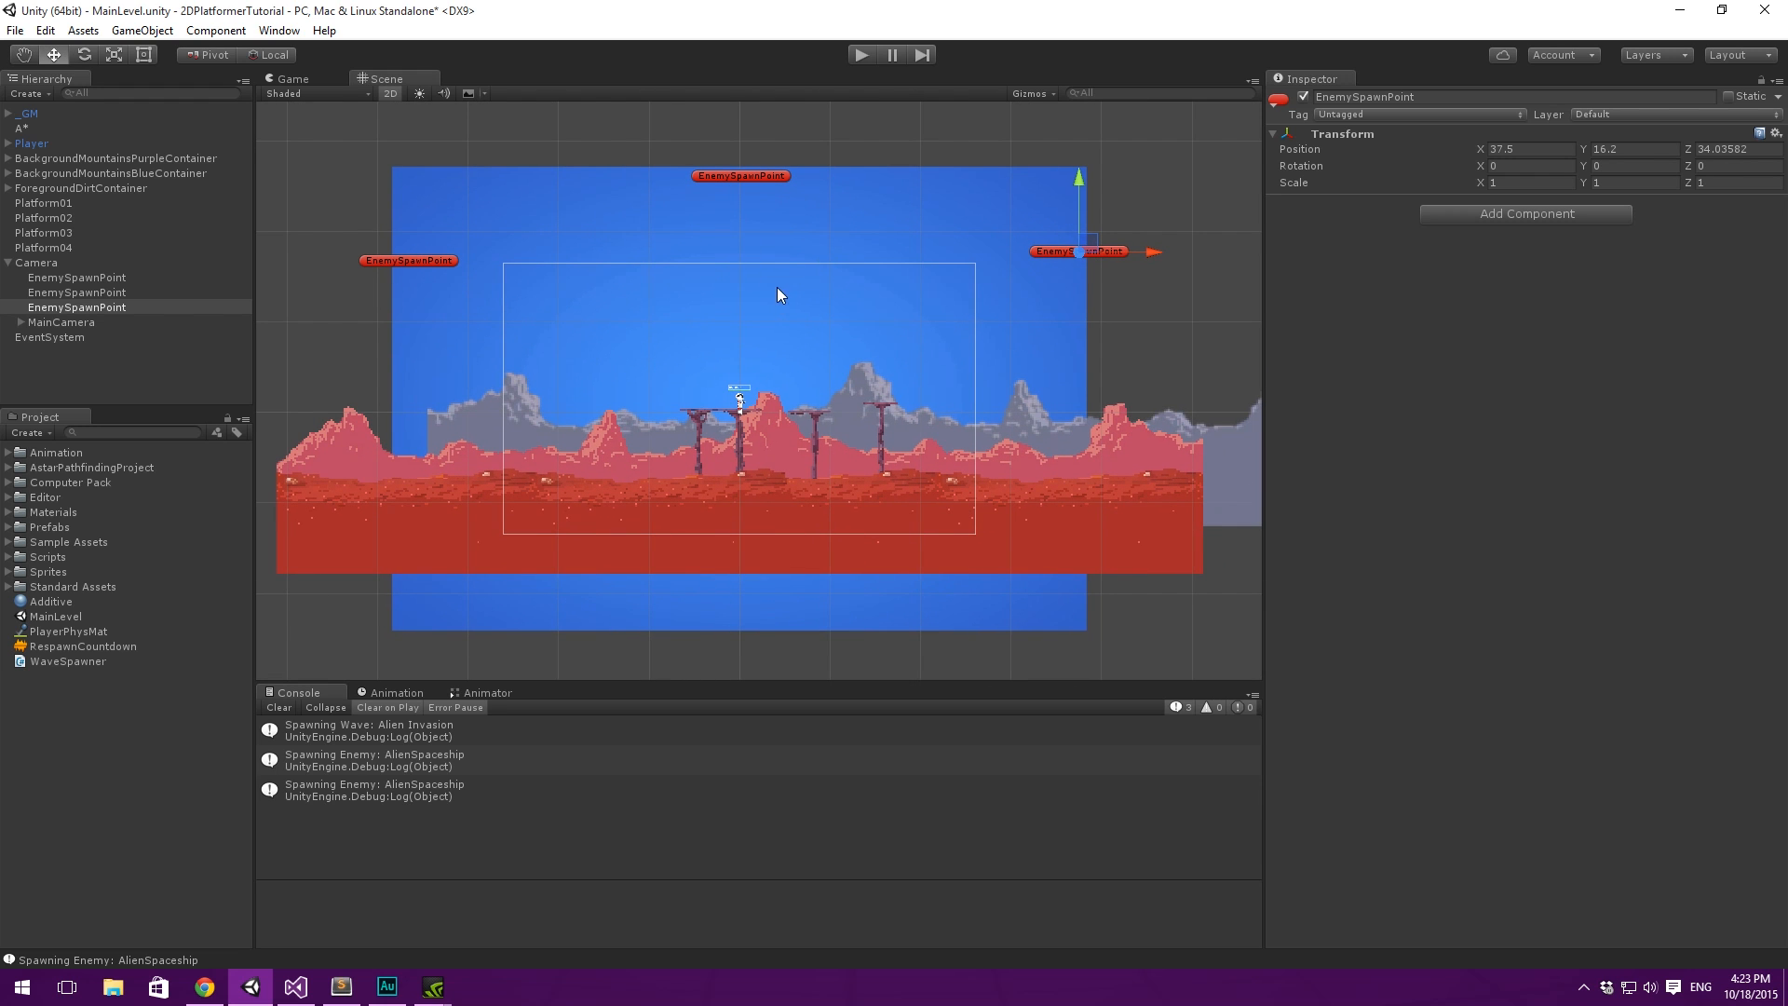
pyautogui.moveTo(777, 287); pyautogui.dragTo(759, 294, button='middle')
# - Collapse the Camera hierarchy entry, clear the selection and save the scene
pyautogui.click(54, 363)
pyautogui.click(39, 266)
pyautogui.click(8, 263)
pyautogui.click(88, 318)
pyautogui.hotkey('ctrl', 's')
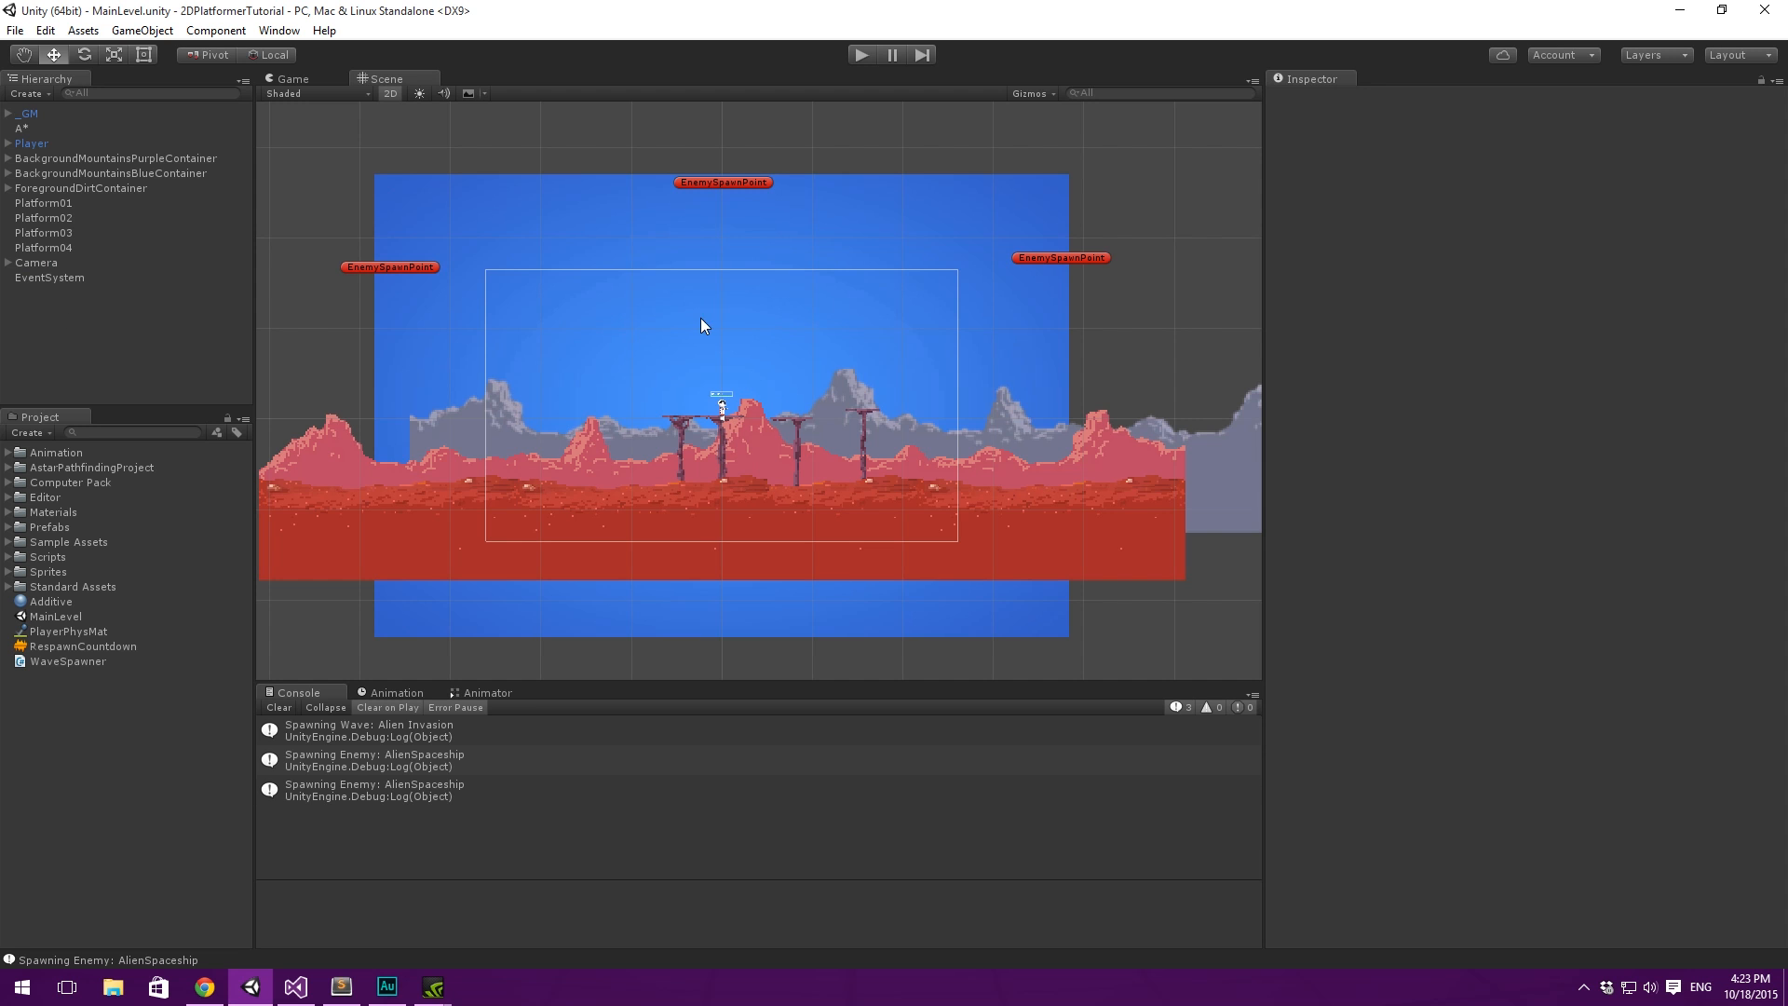
# - Move the Camera object sideways to test whether the spawn points follow it, and undo the move
pyautogui.scroll(3, 703, 321)
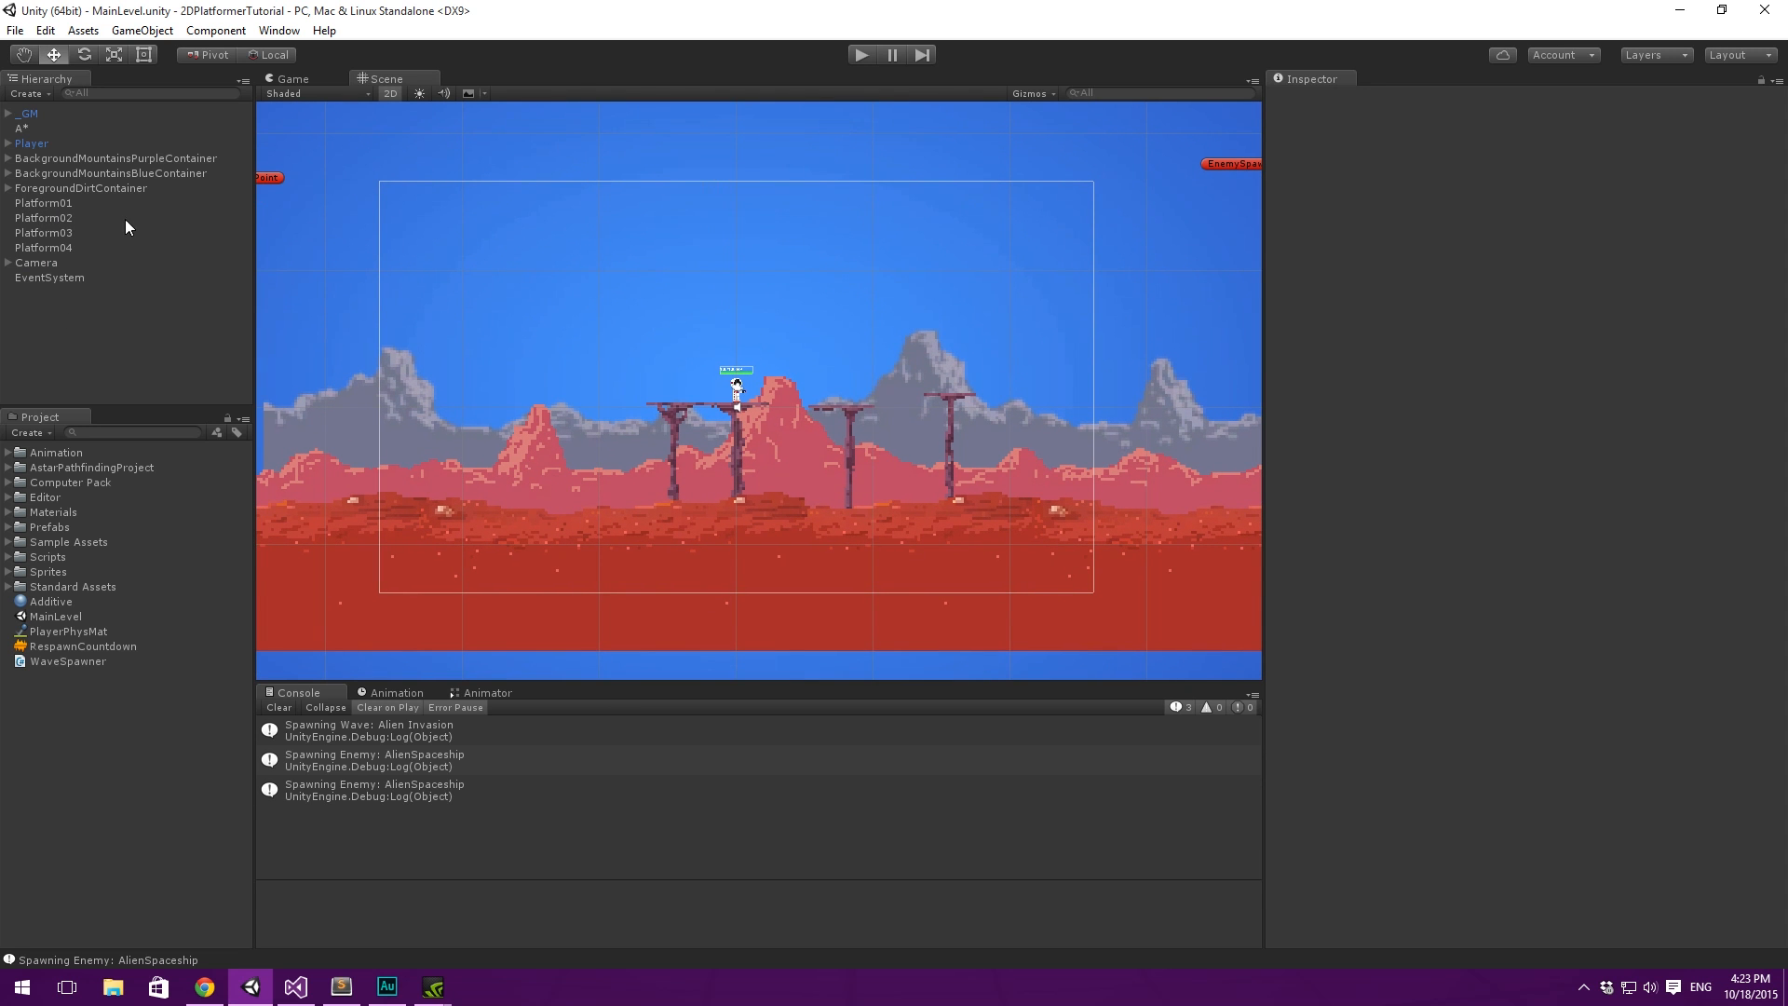
pyautogui.scroll(-4, 520, 207)
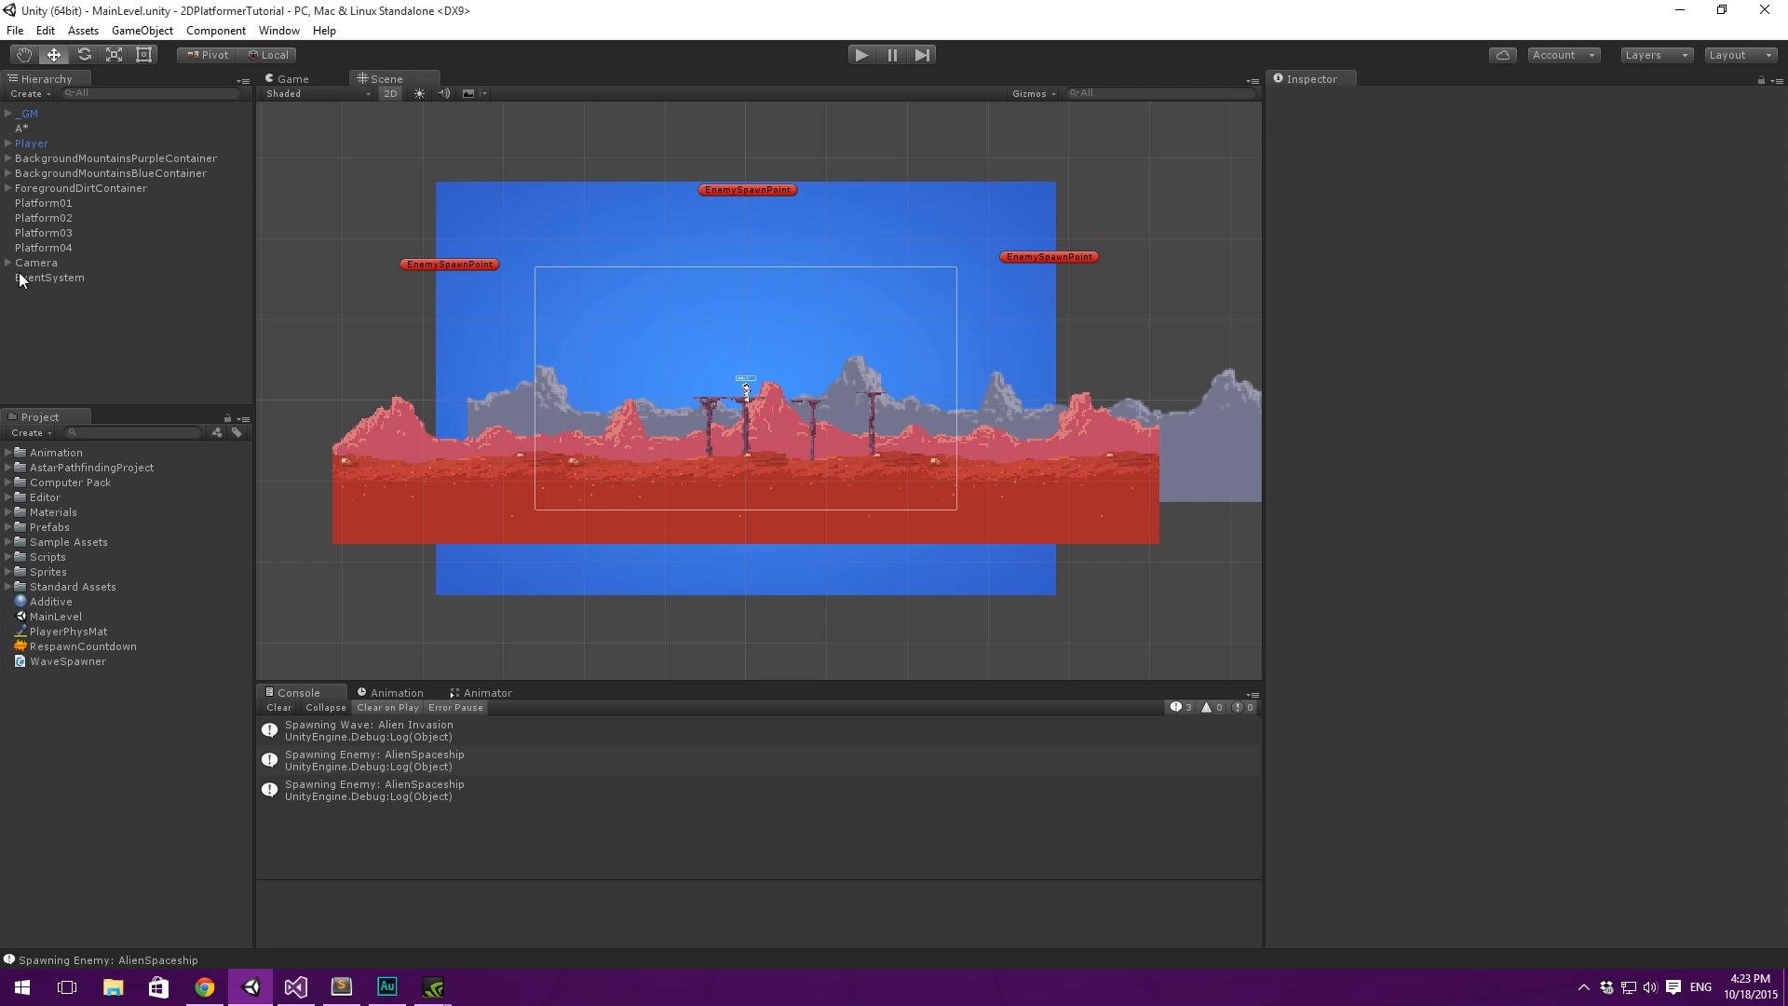
pyautogui.click(18, 275)
pyautogui.moveTo(826, 405); pyautogui.dragTo(937, 408)
pyautogui.click(98, 263)
pyautogui.moveTo(819, 389)
pyautogui.mouseDown()
pyautogui.moveTo(845, 391)
pyautogui.moveTo(824, 391)
pyautogui.mouseUp()
pyautogui.hotkey('ctrl', 'z')
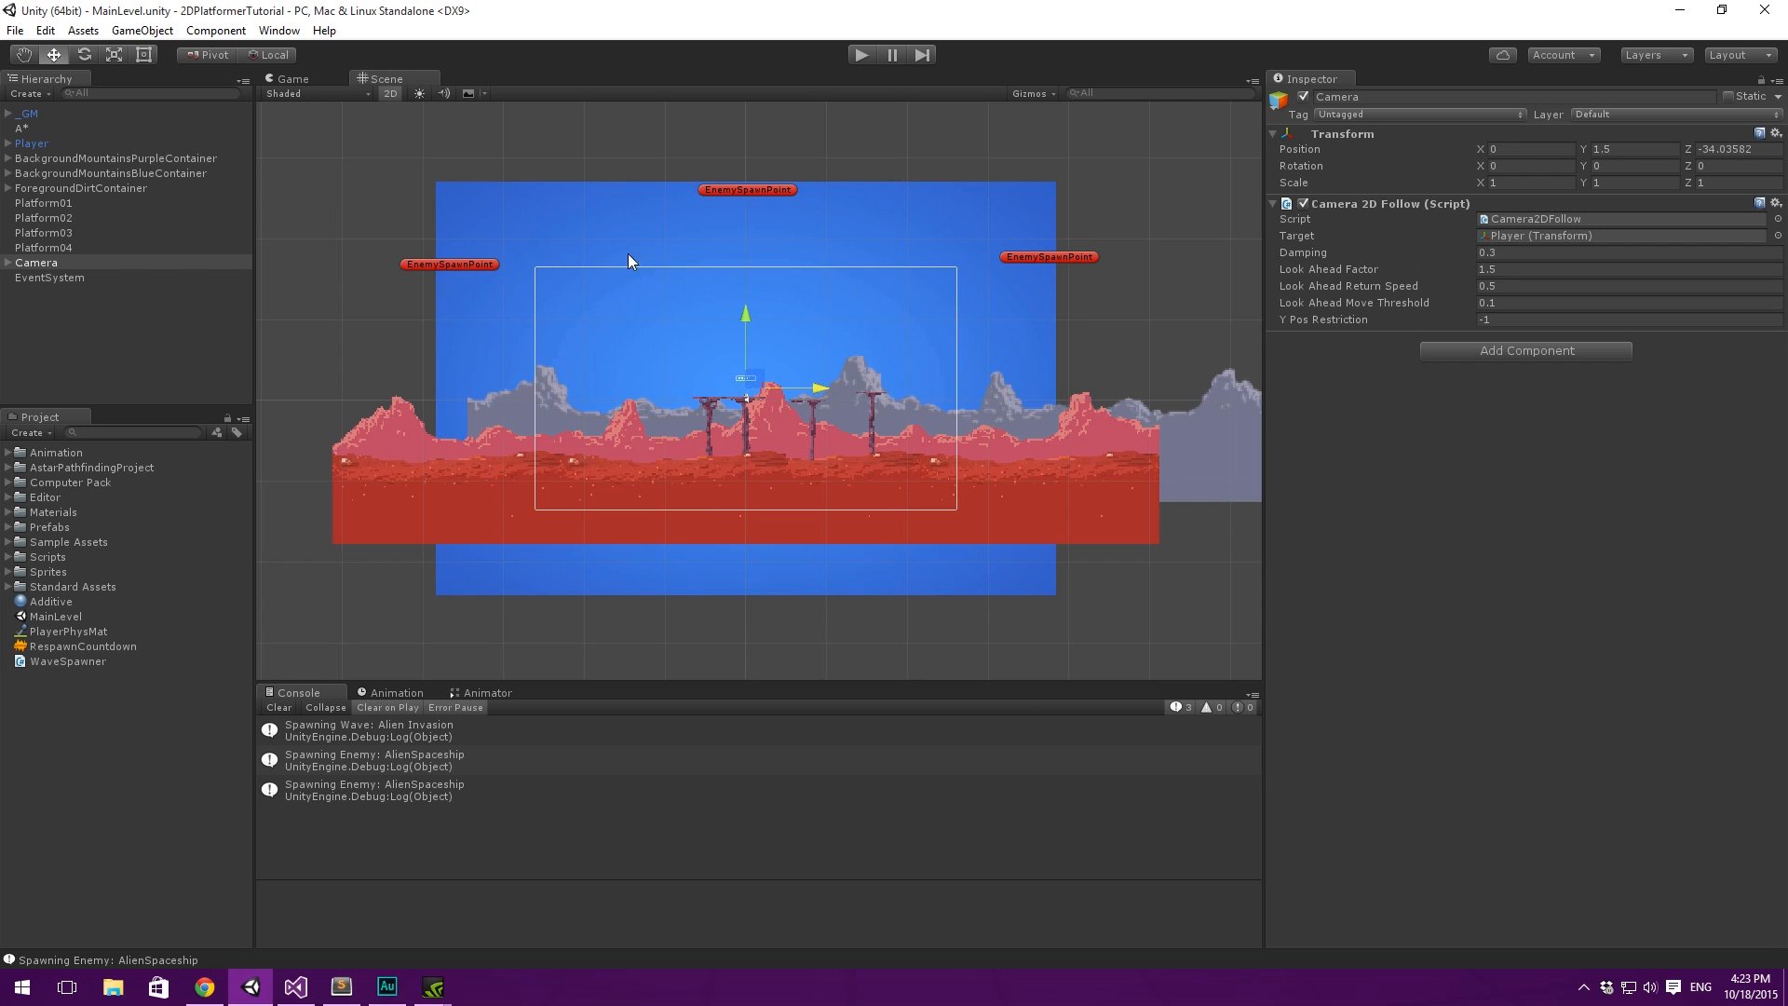
# - Clear the console, start the game and select _GM to watch its Wave Spawner during play
pyautogui.click(283, 709)
pyautogui.click(861, 55)
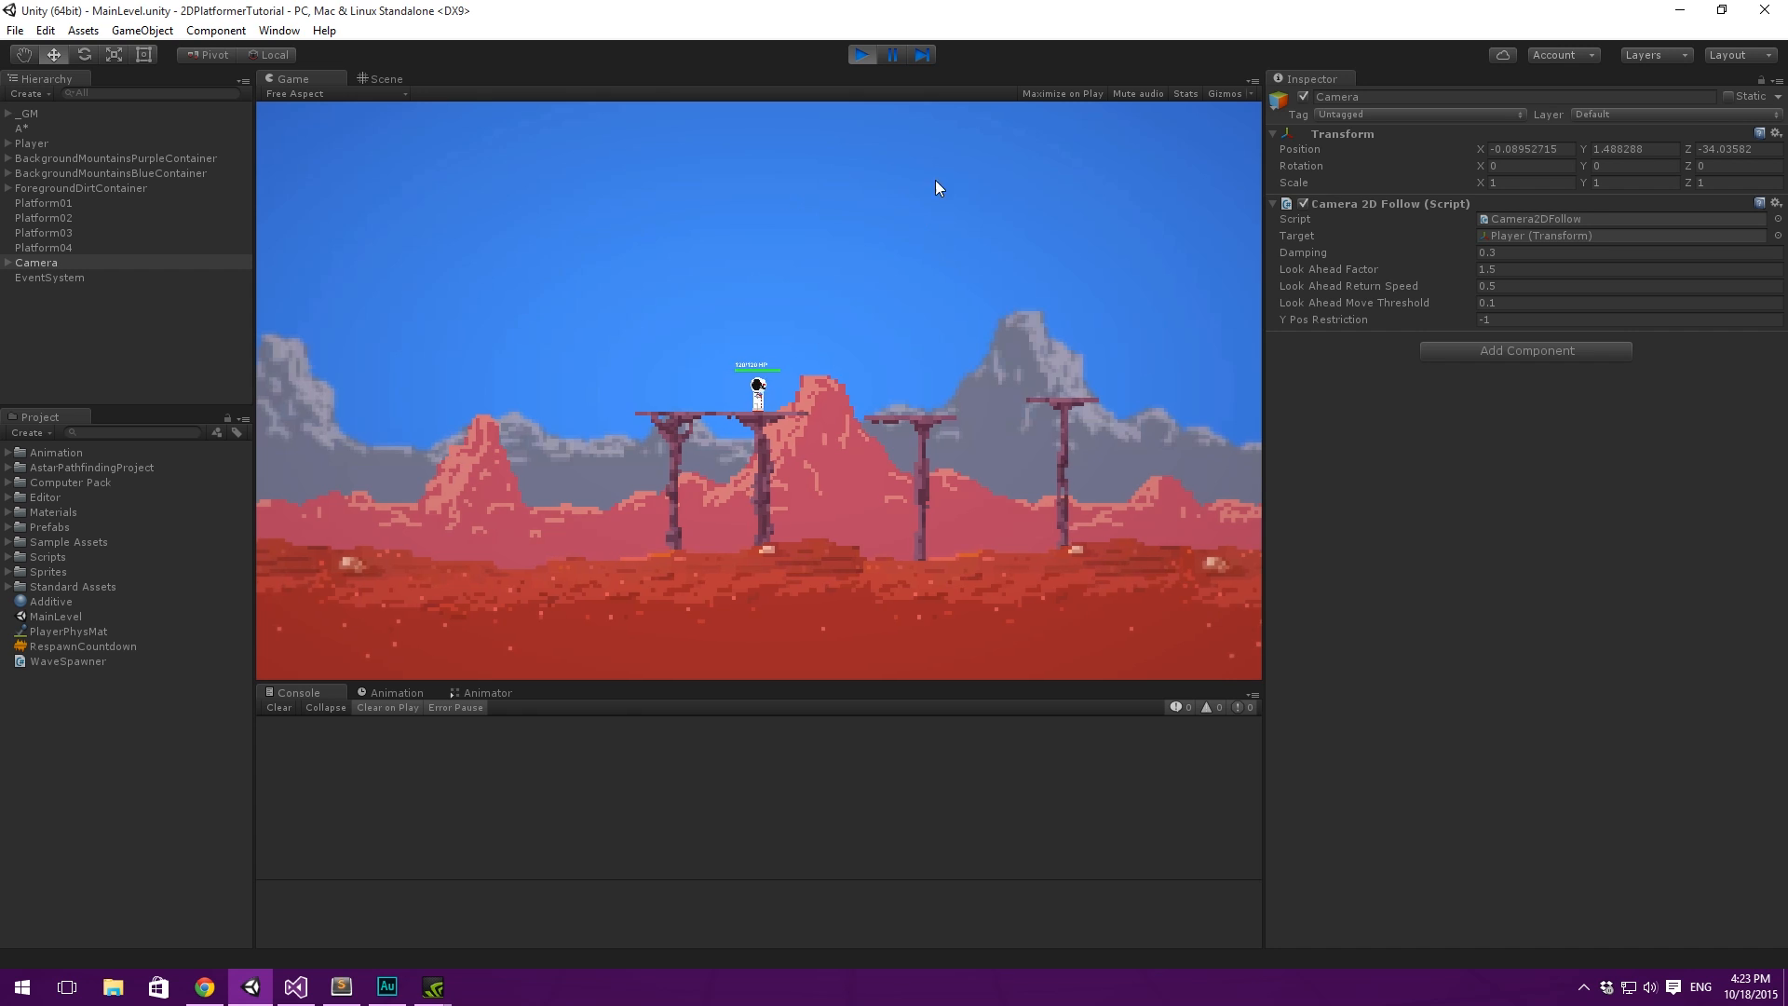
pyautogui.click(6, 113)
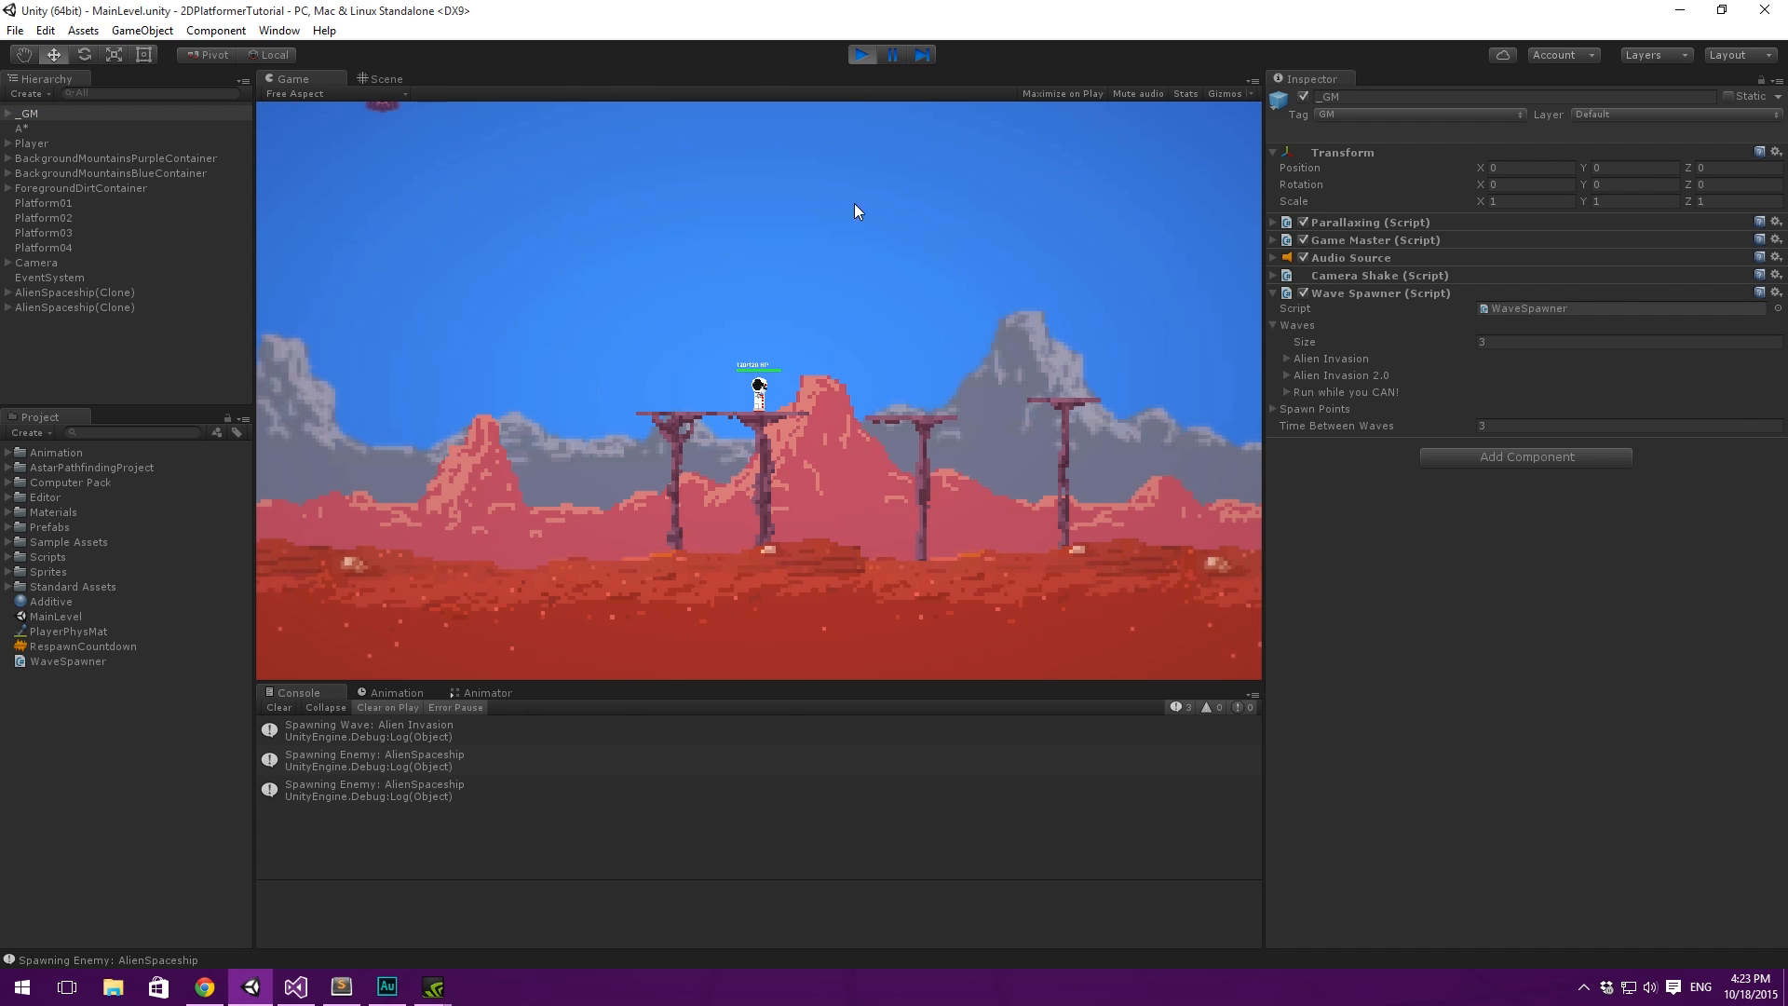
# - Playtest the alien wave by running, jumping and shooting the enemies to check the new spawn positions, and stop the game
pyautogui.press('a')
pyautogui.press('d')
pyautogui.press('space')
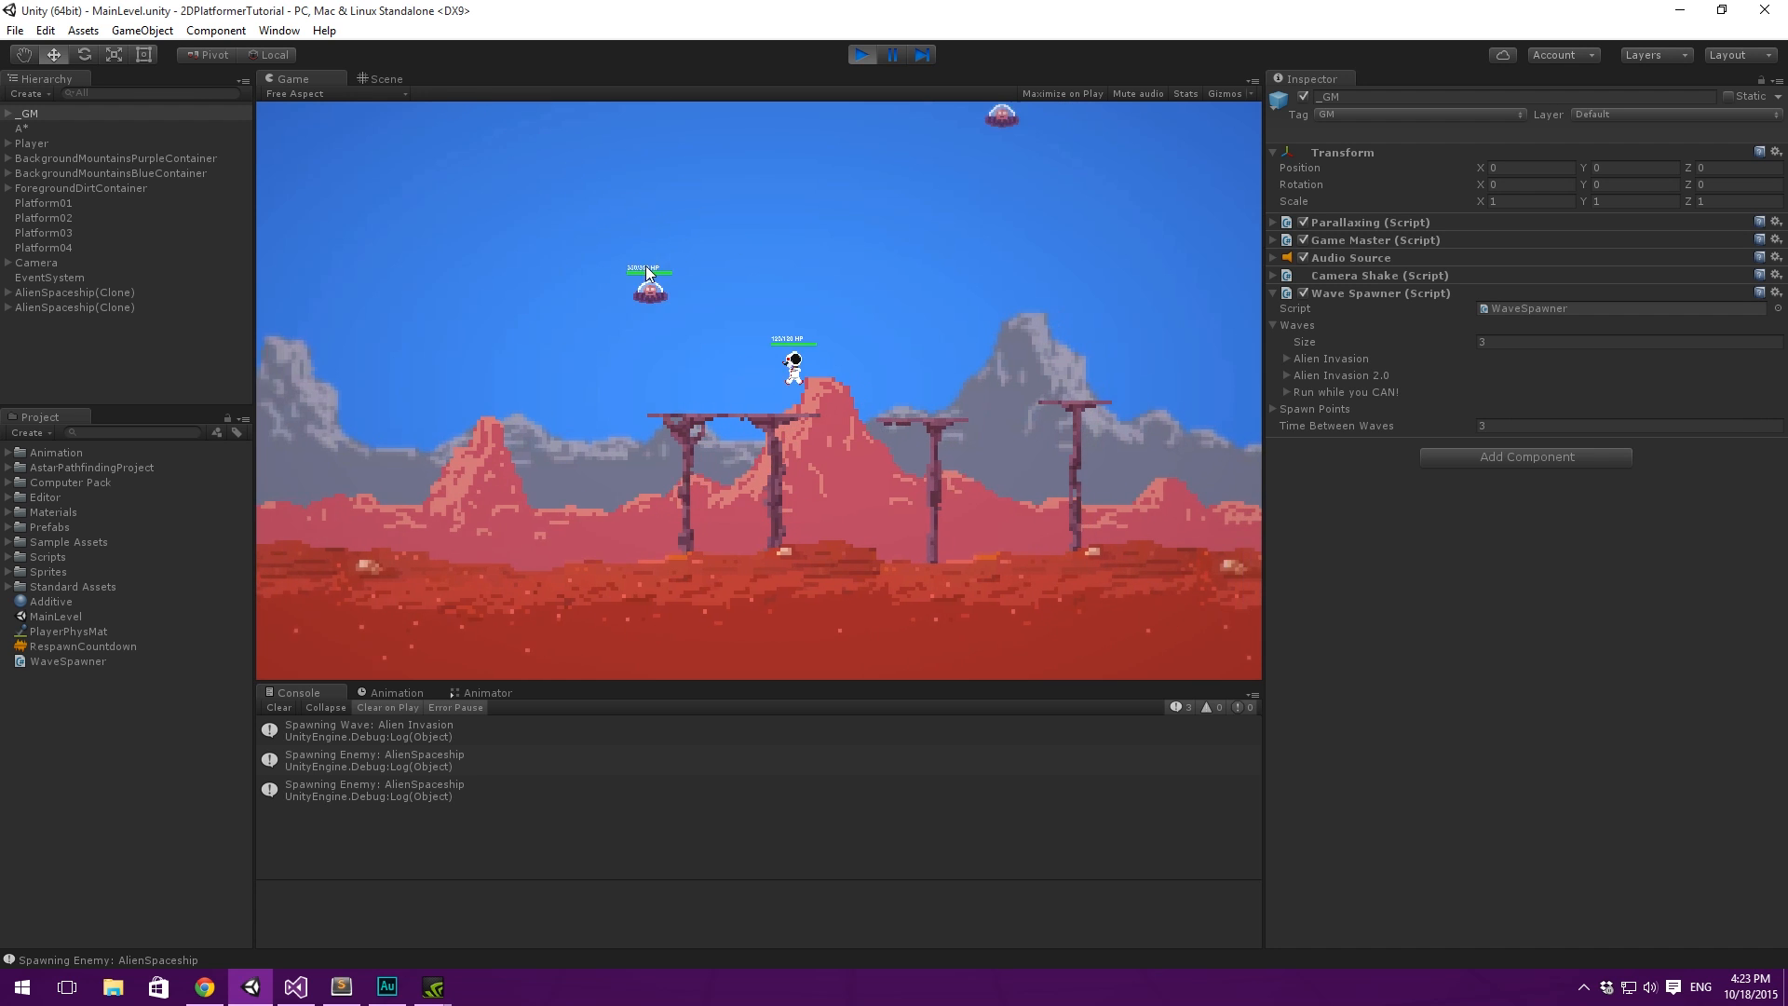
pyautogui.press('d')
pyautogui.moveTo(700, 252)
pyautogui.mouseDown()
pyautogui.moveTo(616, 415)
pyautogui.moveTo(657, 389)
pyautogui.moveTo(741, 432)
pyautogui.moveTo(847, 395)
pyautogui.mouseUp()
pyautogui.press('space')
pyautogui.press('space')
pyautogui.press('a')
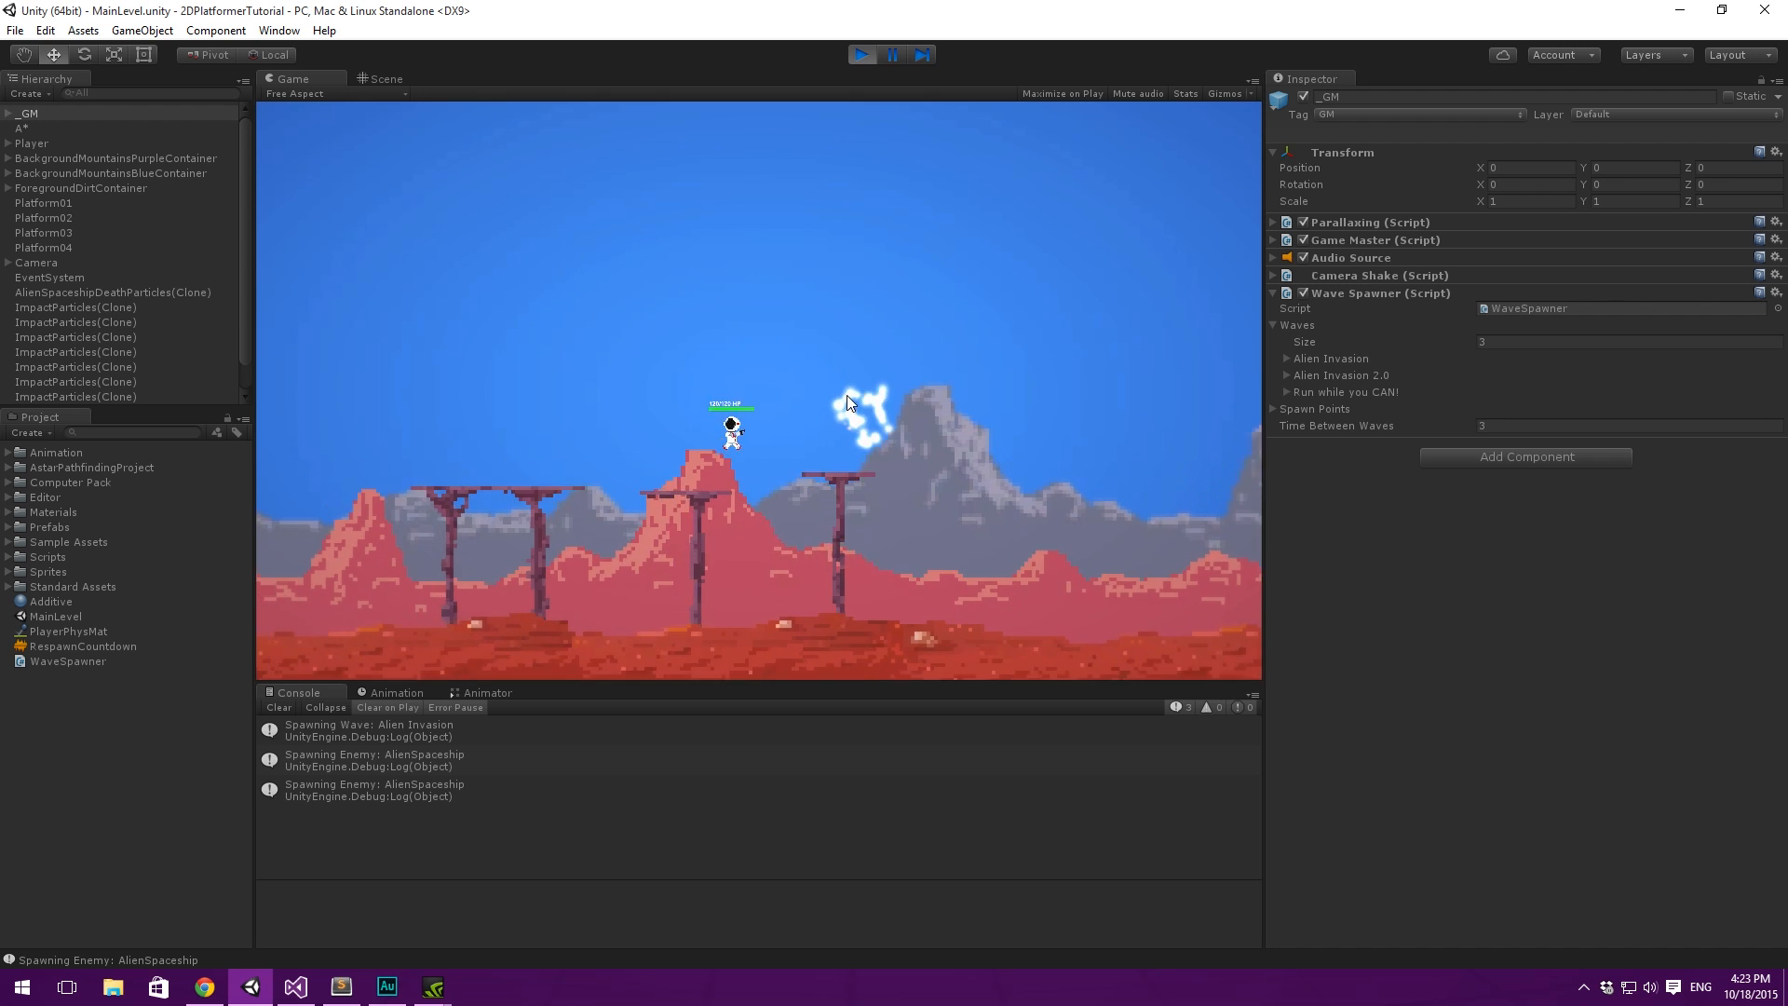
pyautogui.click(863, 55)
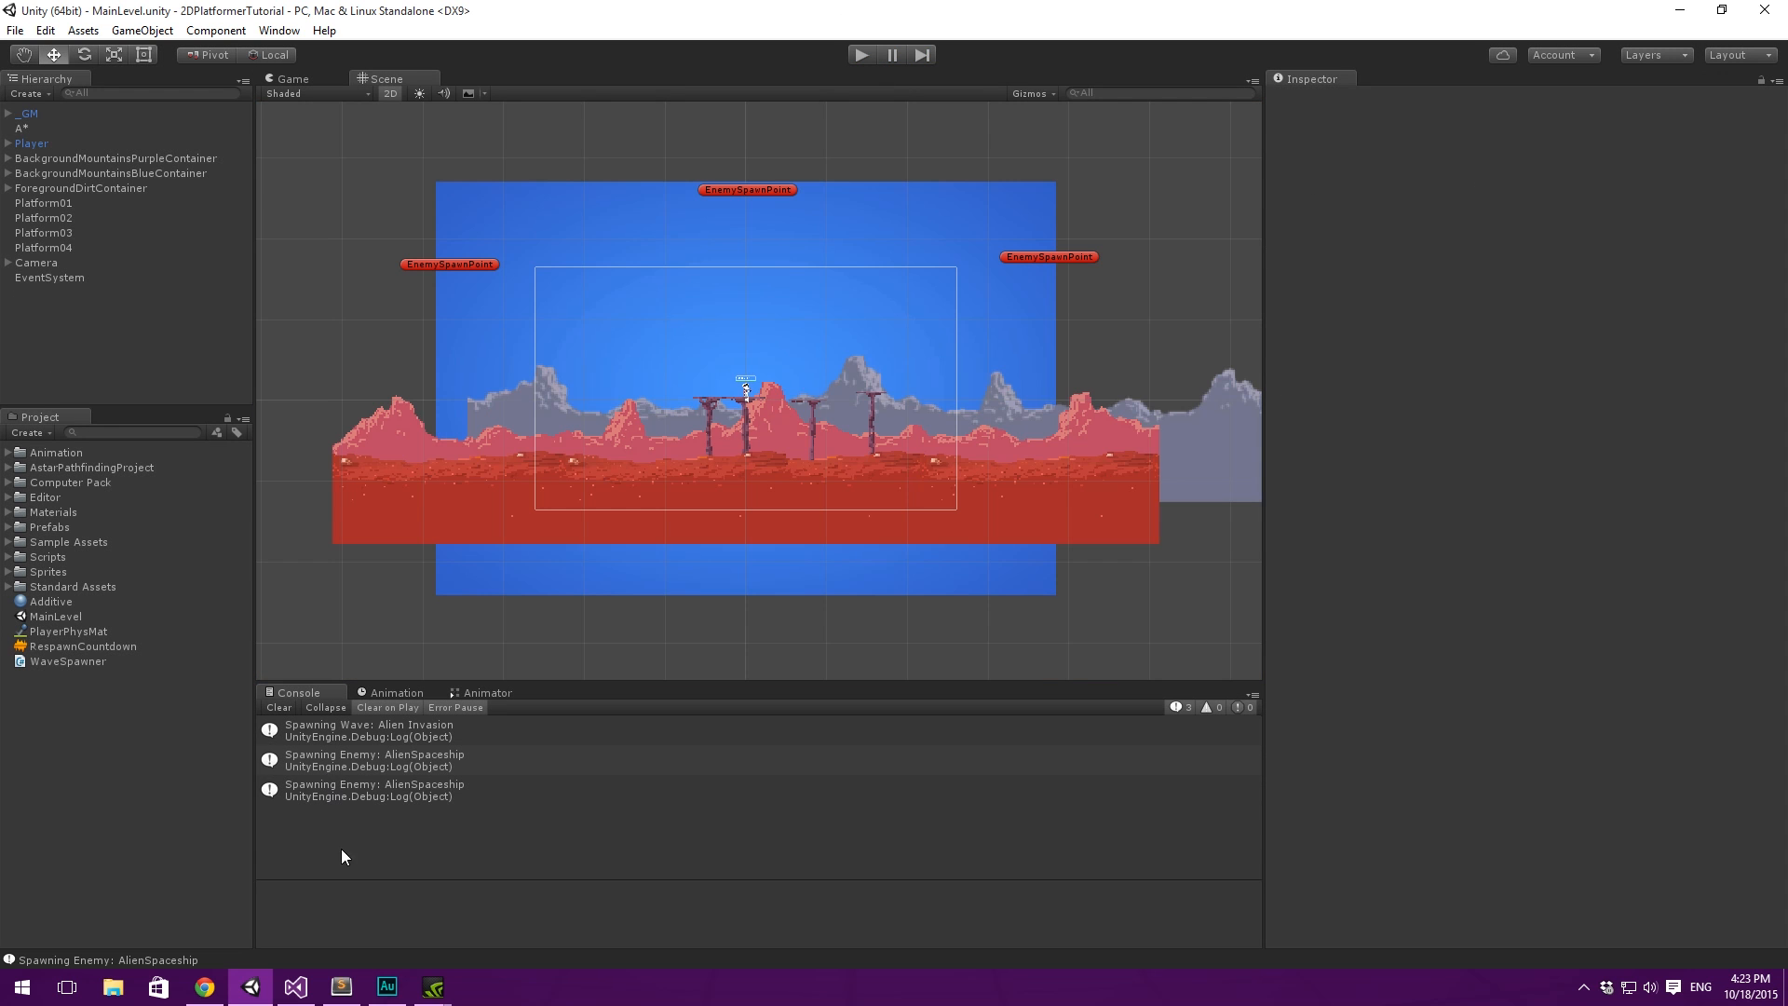
# - Switch to Sublime Text and review the "Wave UI" and "Animations" items in the TODO list
pyautogui.click(344, 1004)
pyautogui.click(437, 328)
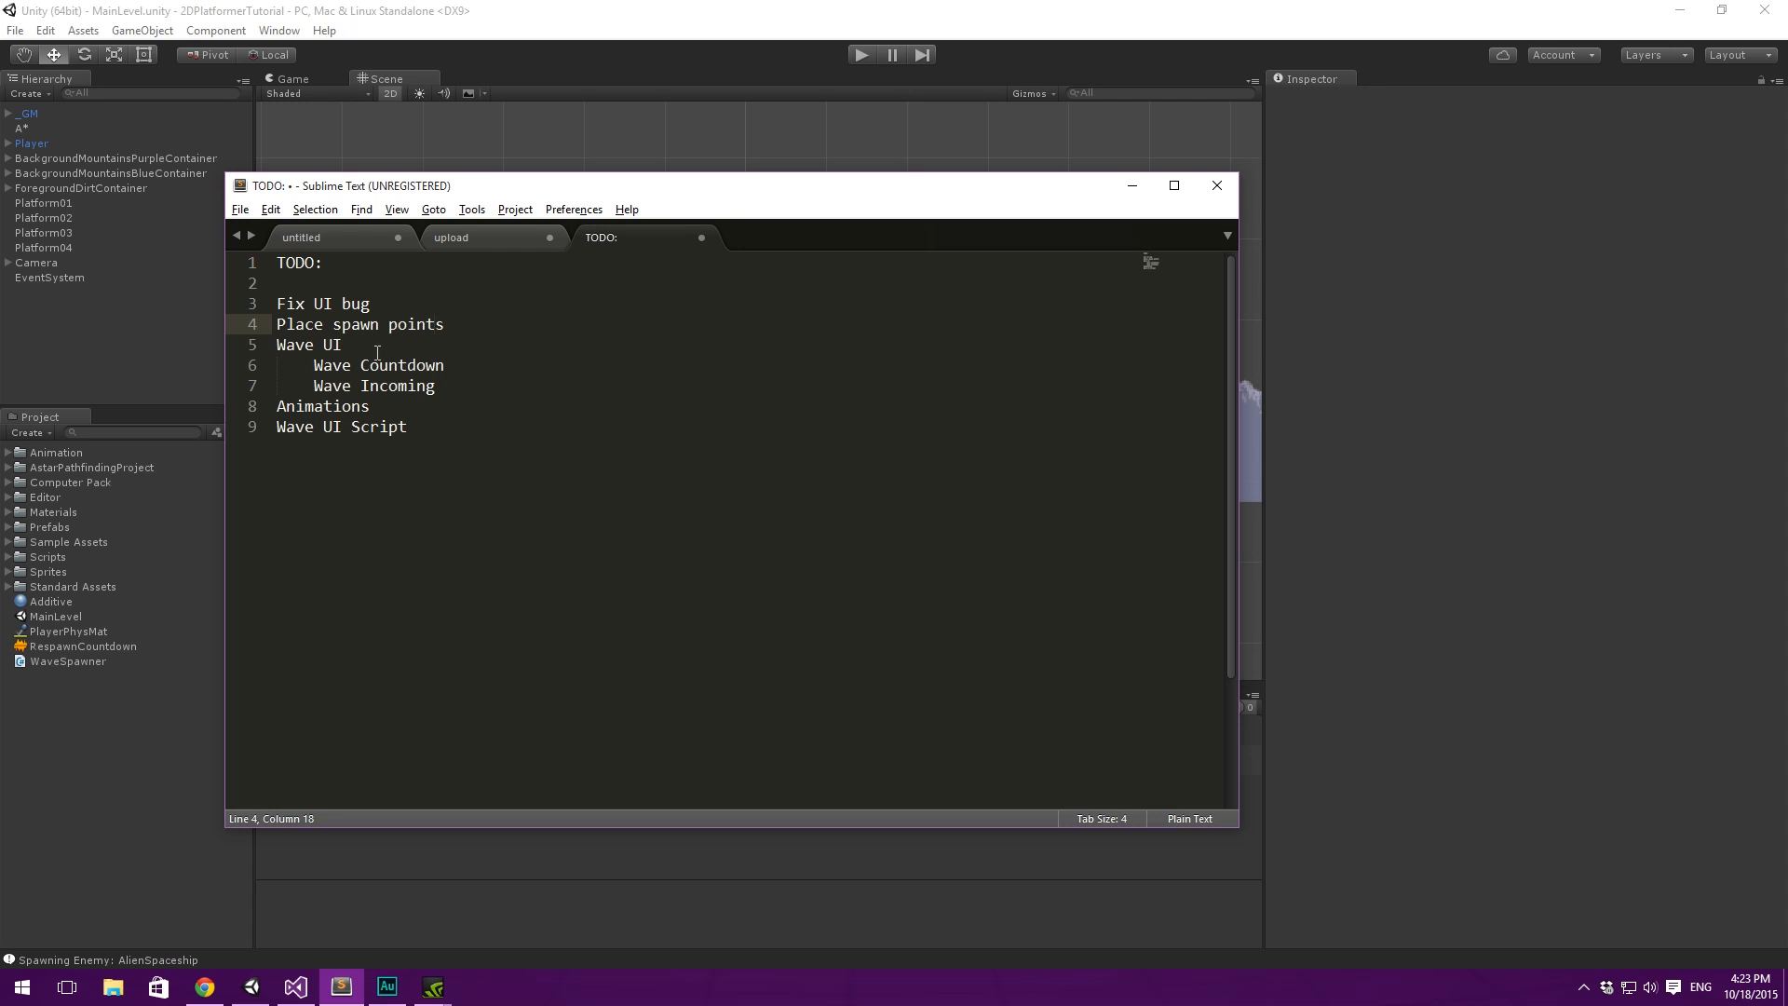
pyautogui.moveTo(516, 389); pyautogui.dragTo(226, 339)
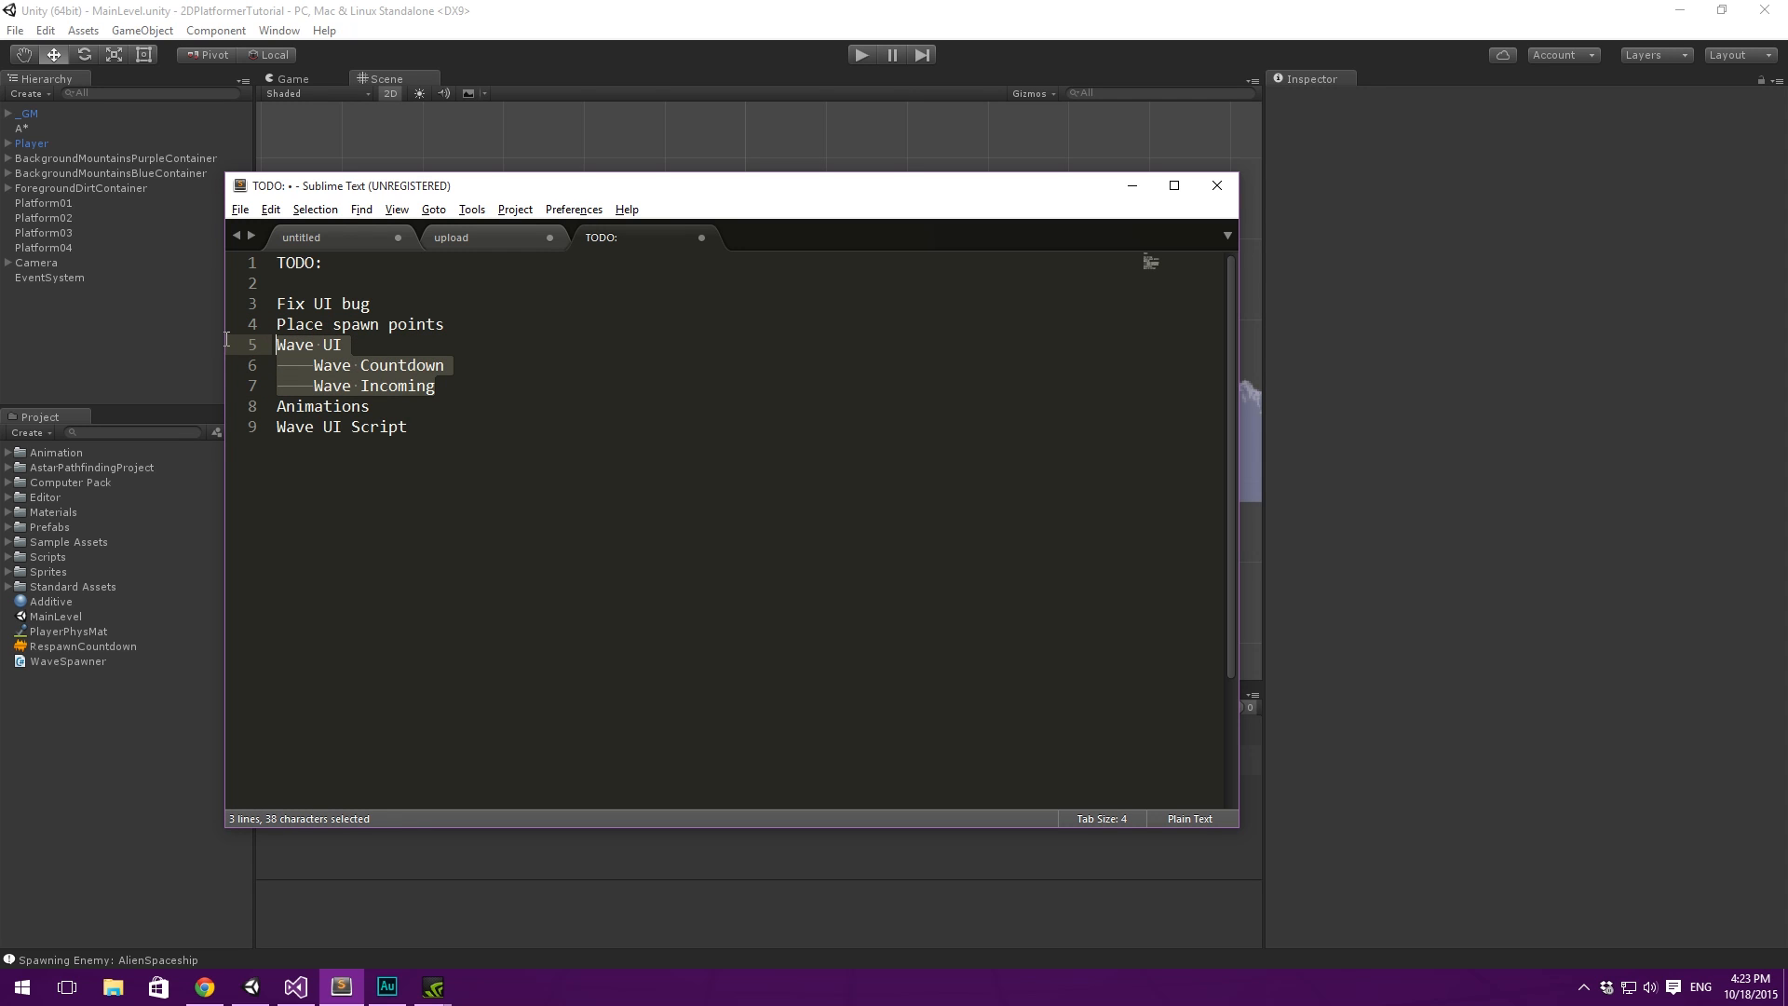
pyautogui.click(424, 389)
pyautogui.moveTo(400, 407); pyautogui.dragTo(257, 415)
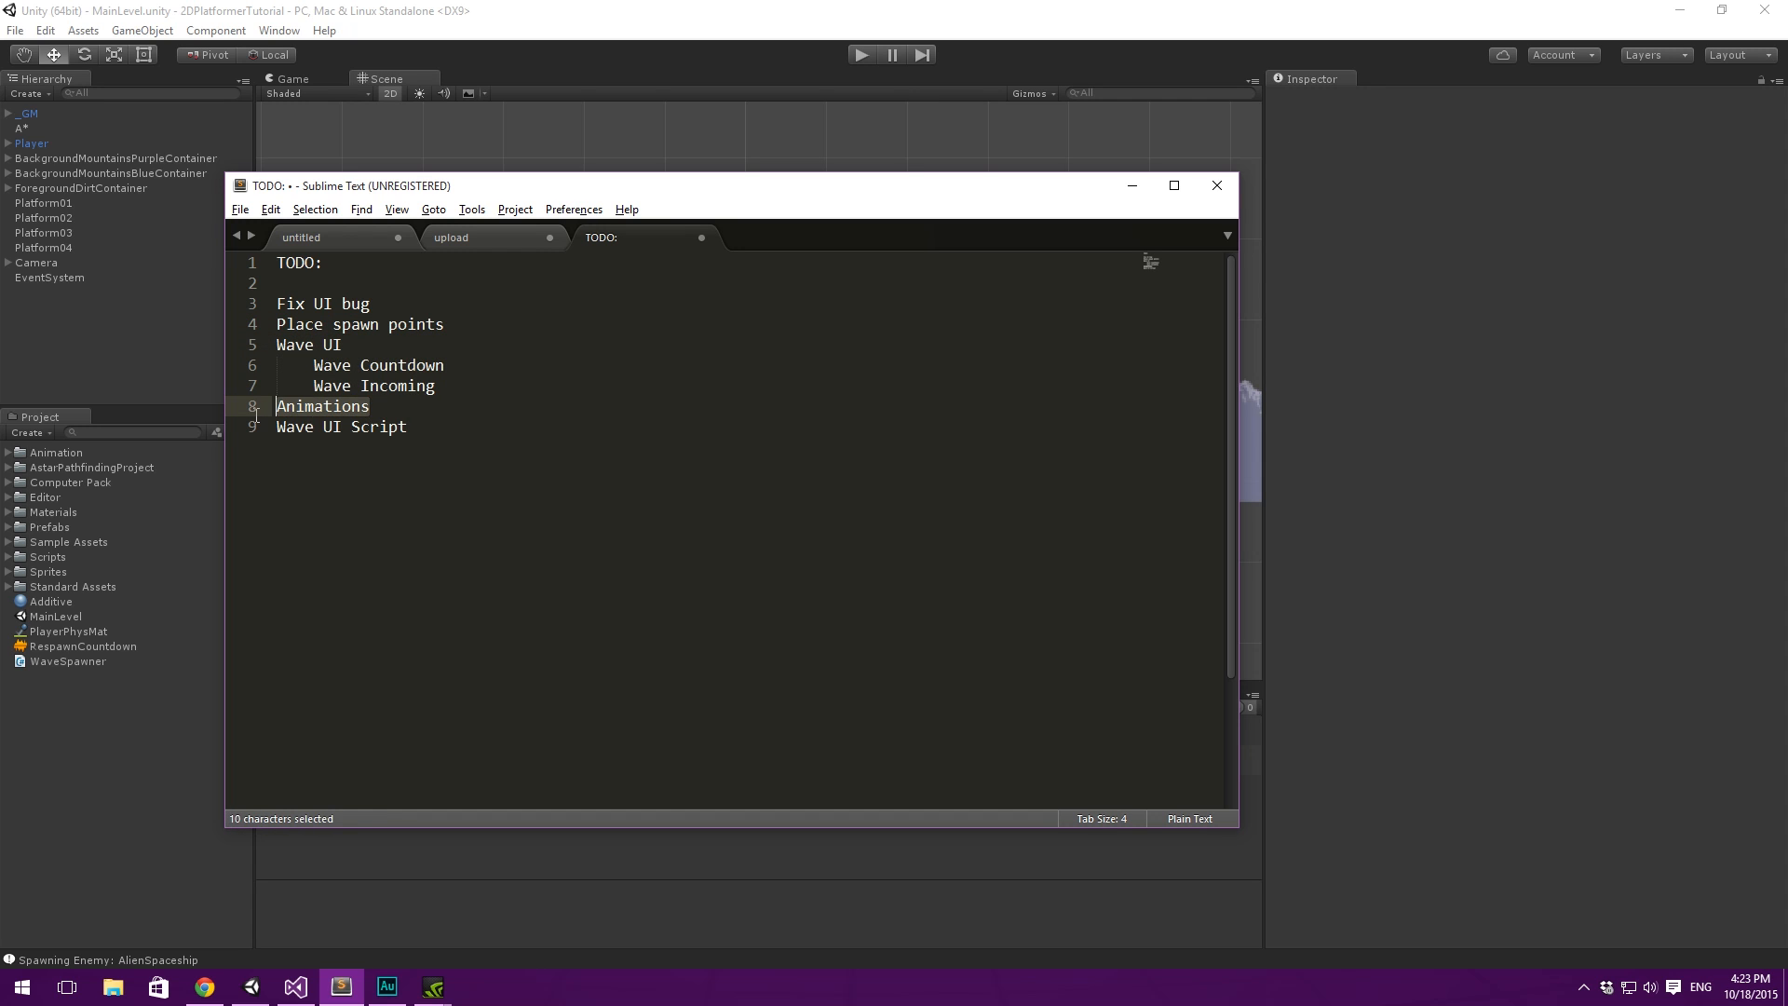
# - Switch back to Unity, clear the console and add a new UI Canvas to the scene
pyautogui.click(537, 455)
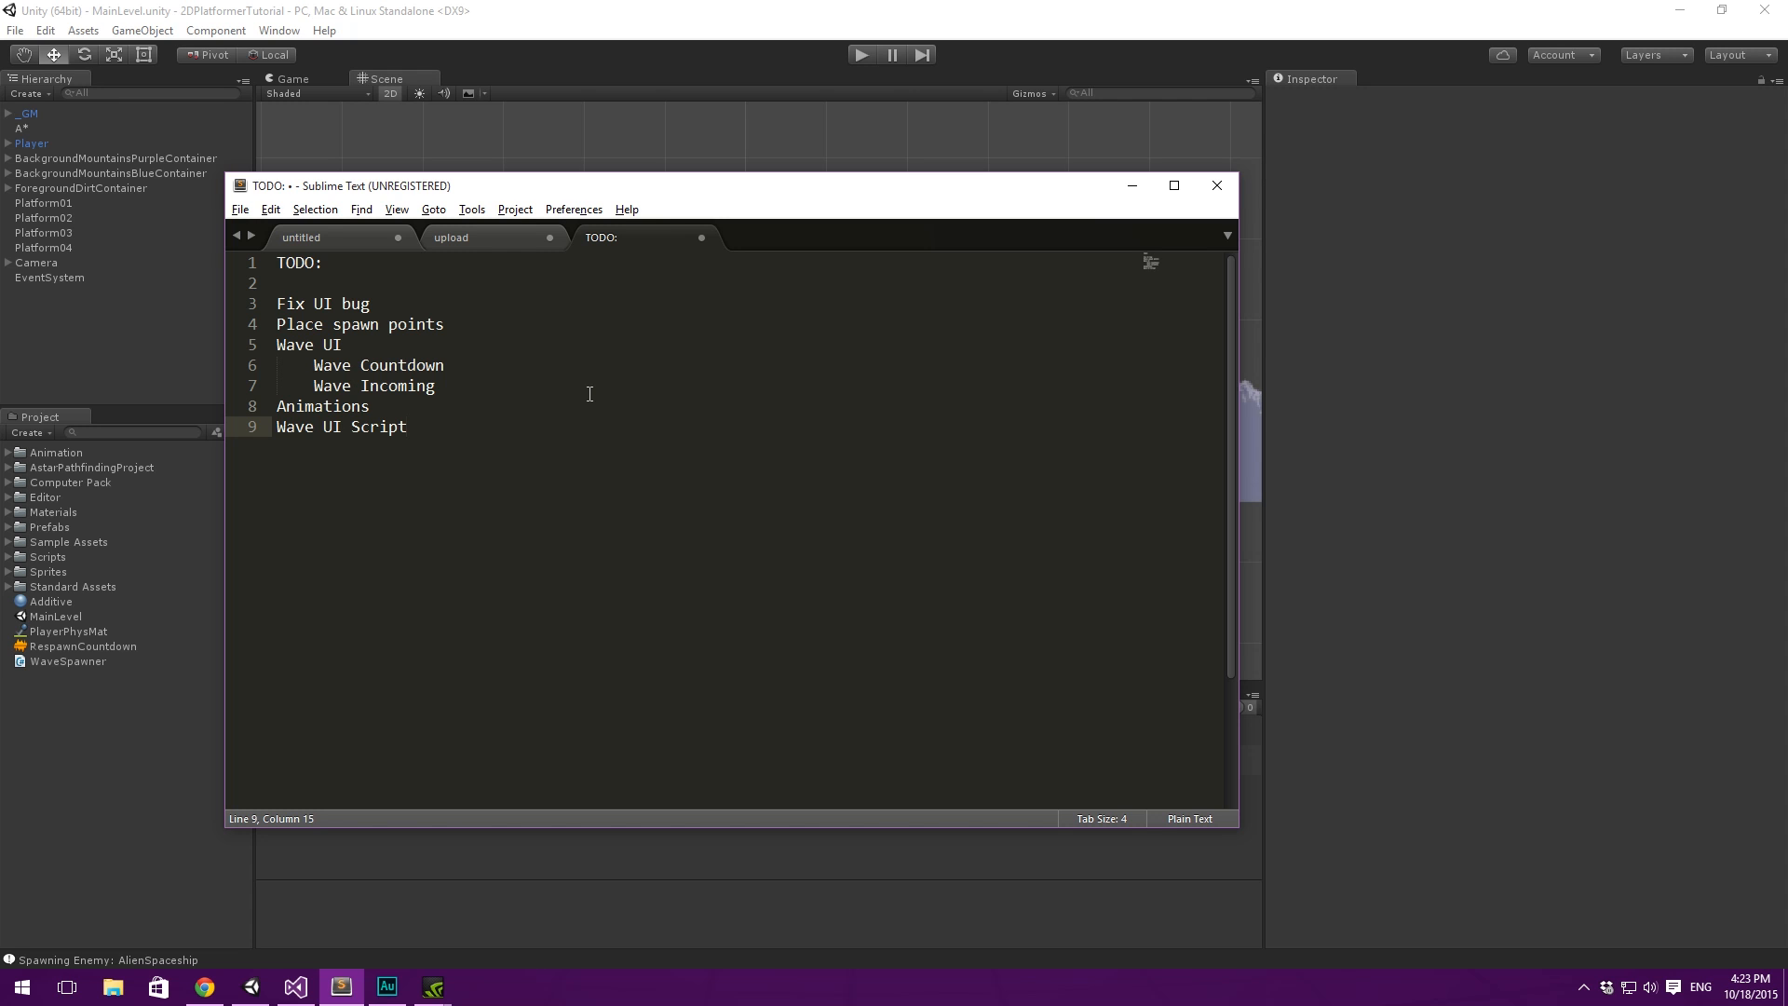
pyautogui.click(1133, 185)
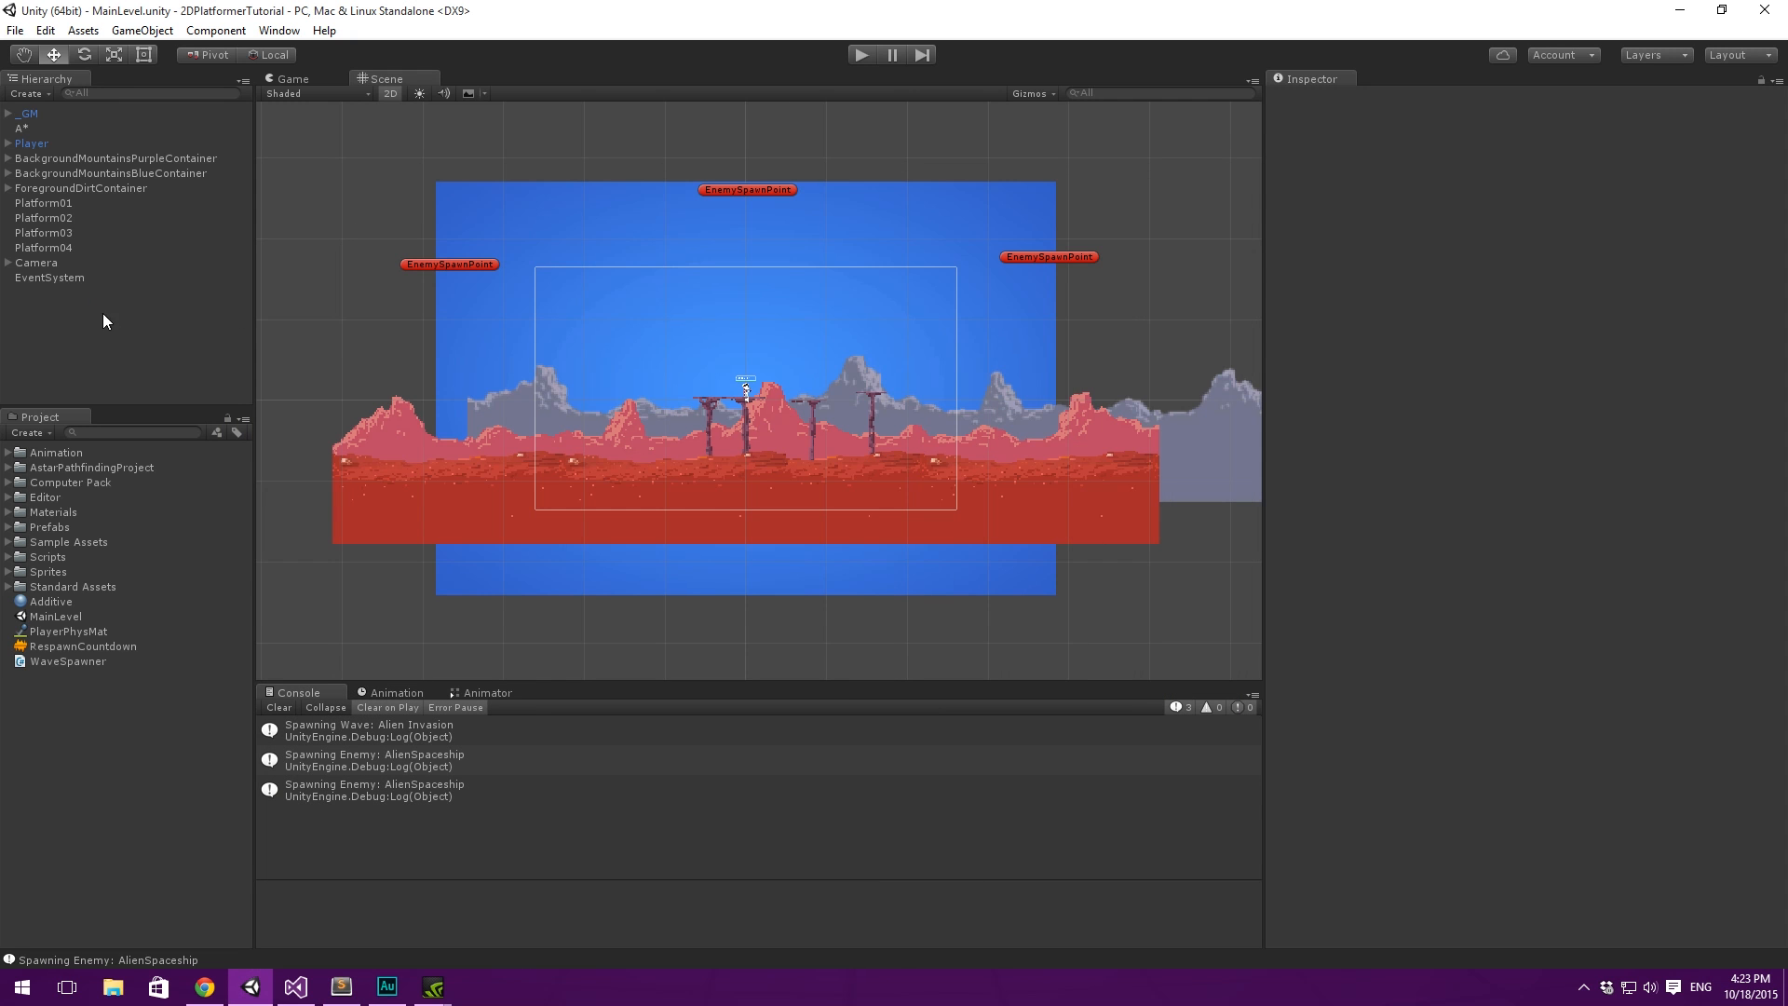
pyautogui.click(279, 707)
pyautogui.rightClick(58, 357)
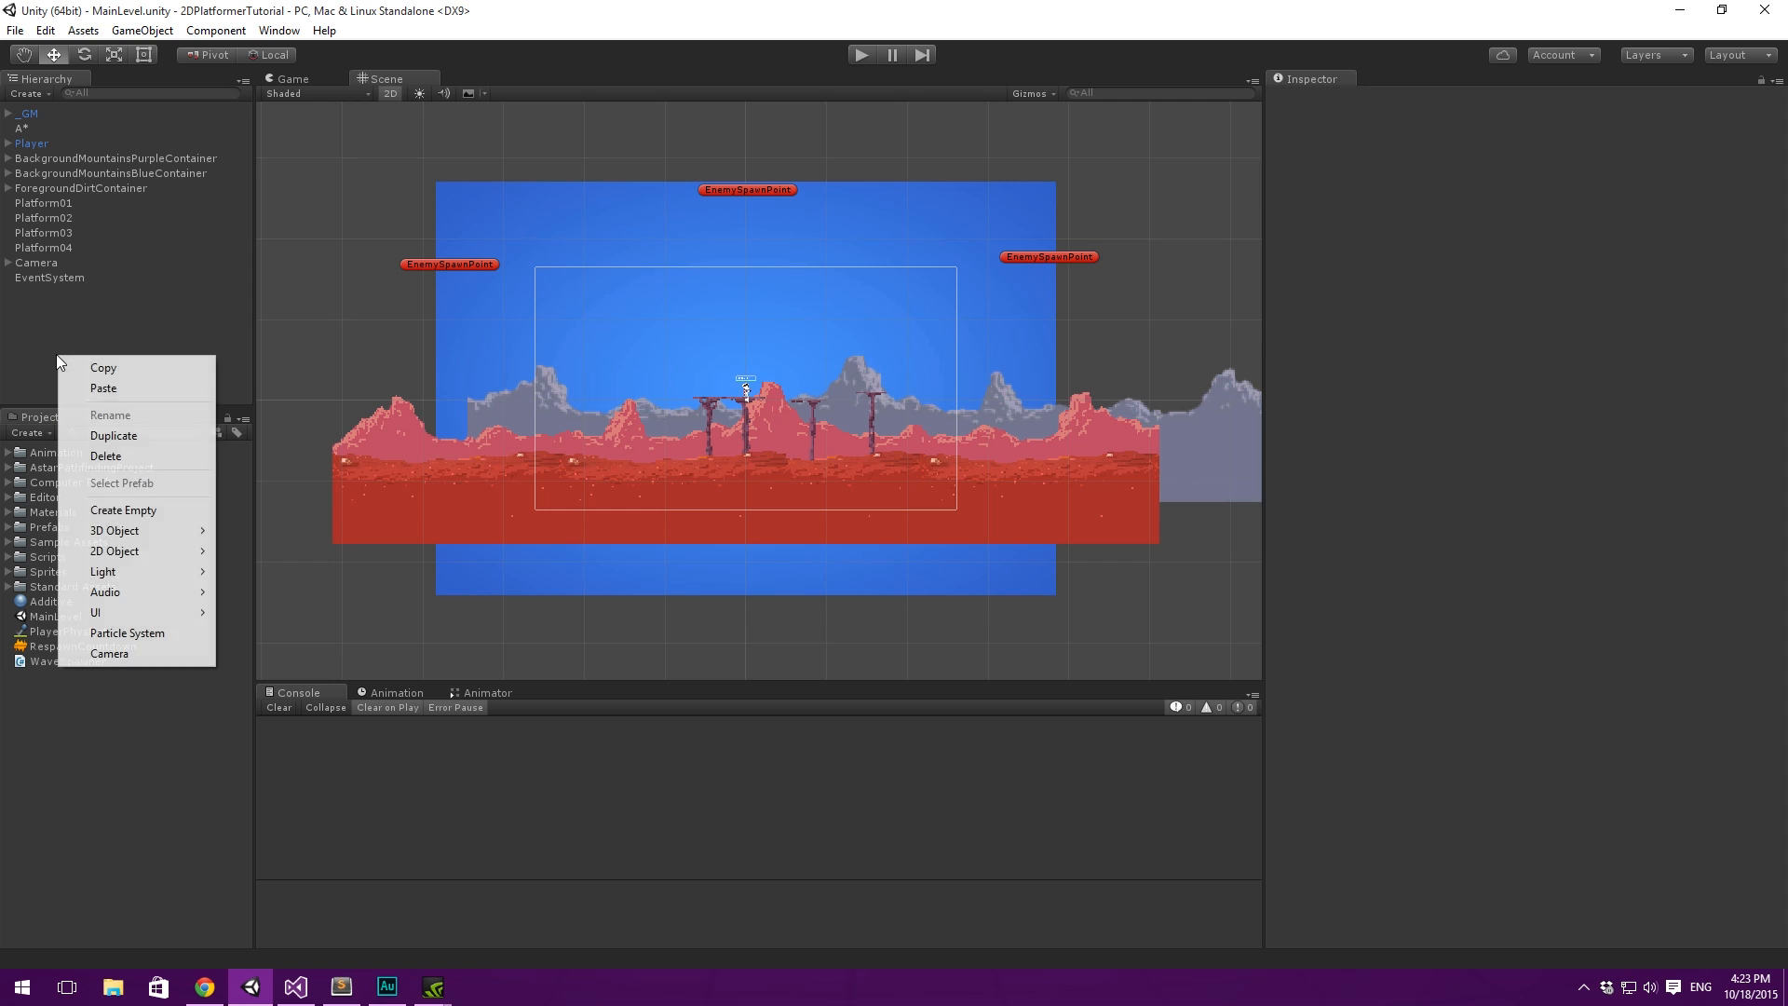
pyautogui.moveTo(169, 613)
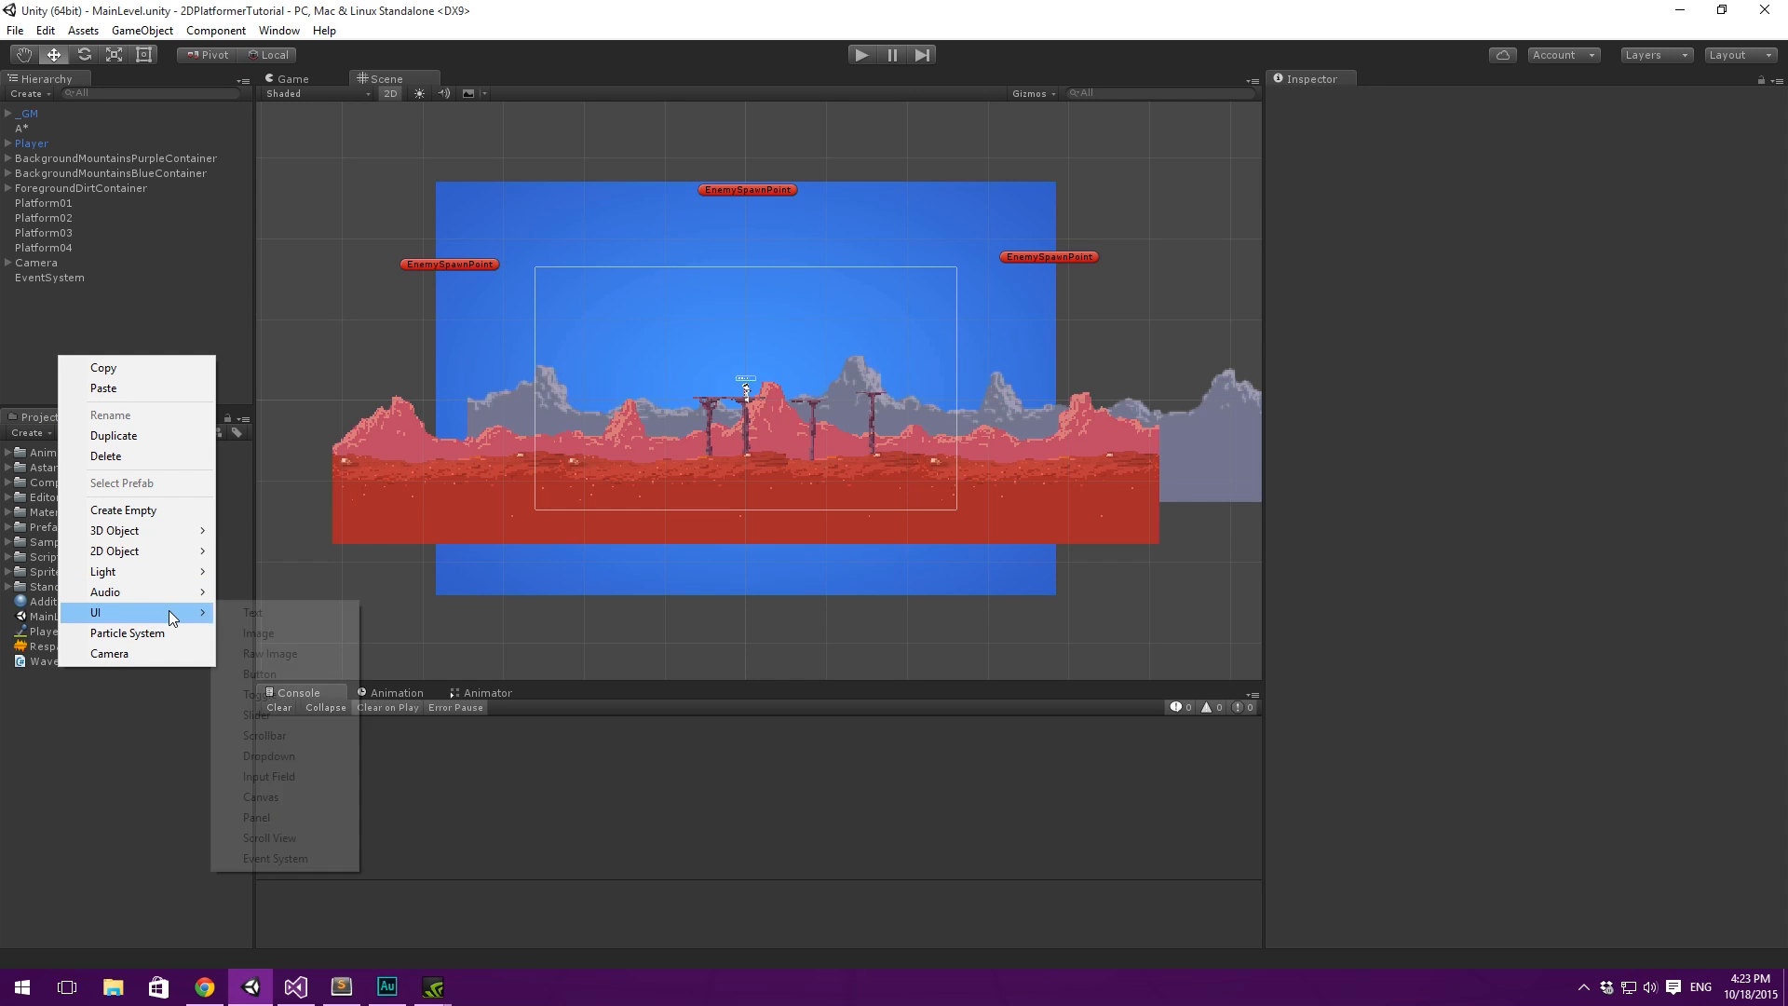
pyautogui.click(261, 796)
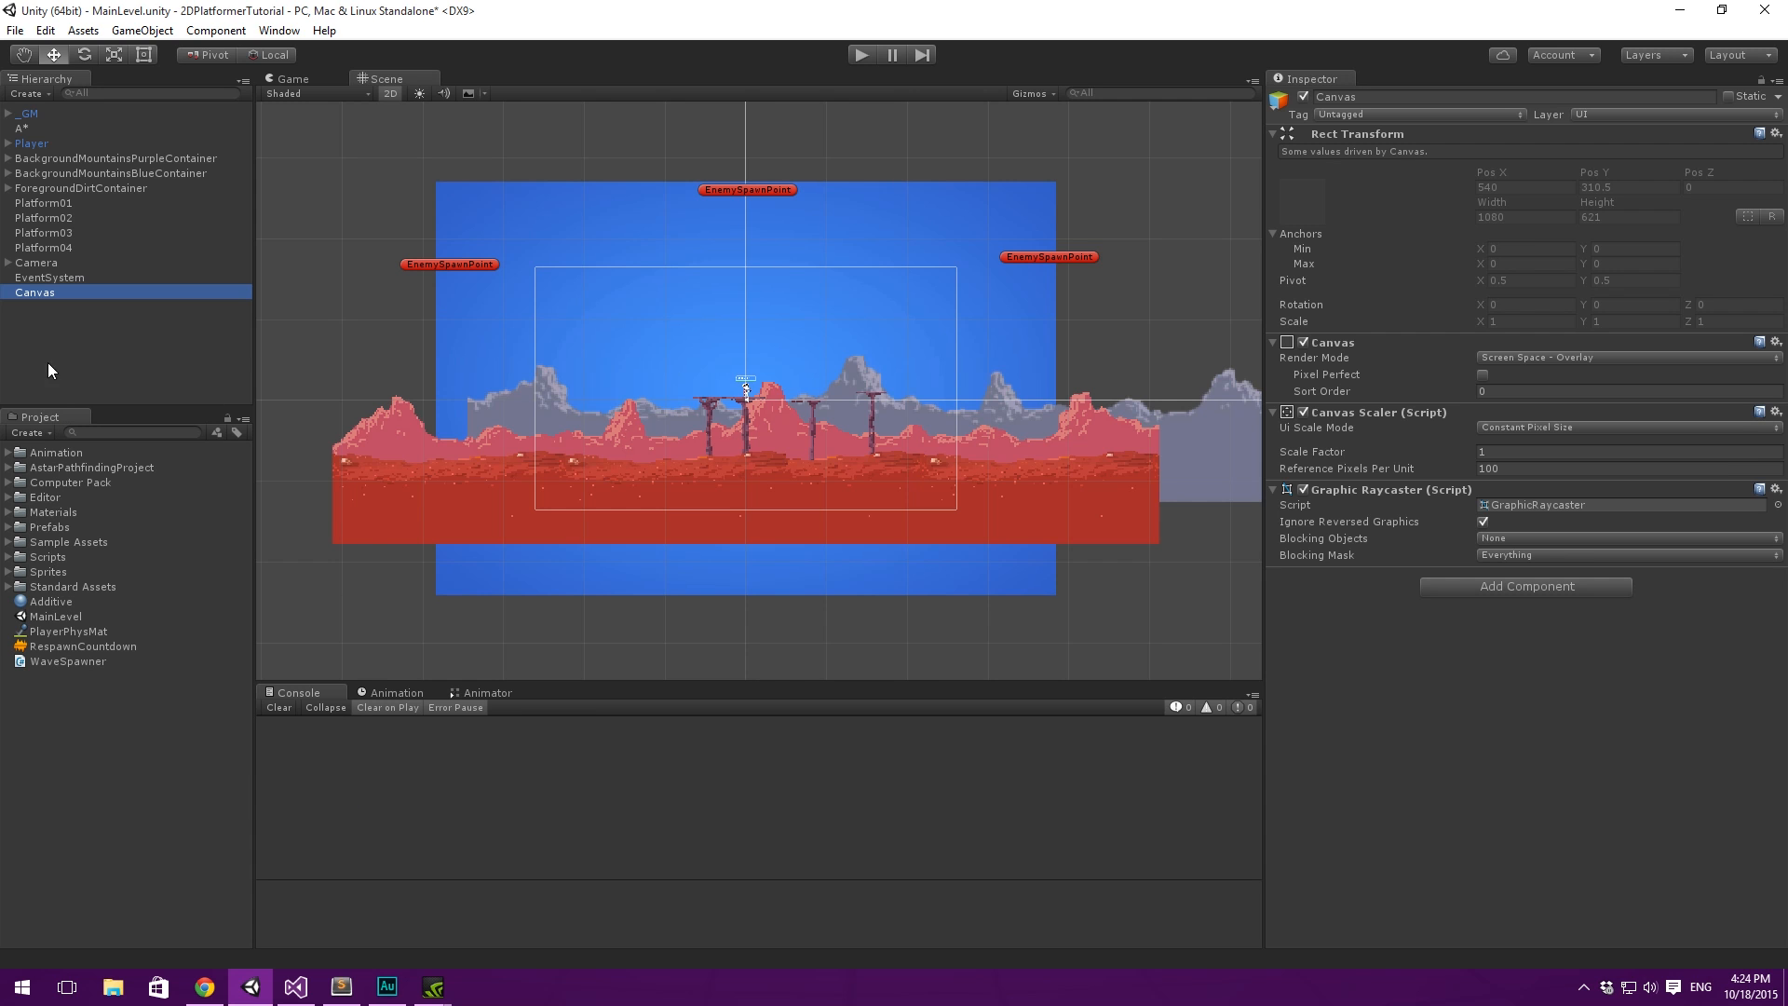
# - Rename the new canvas to UIOverlay and place it directly below _GM in the hierarchy
pyautogui.click(30, 294)
pyautogui.write('UIOverlay')
pyautogui.press('Return')
pyautogui.moveTo(37, 296); pyautogui.dragTo(42, 127)
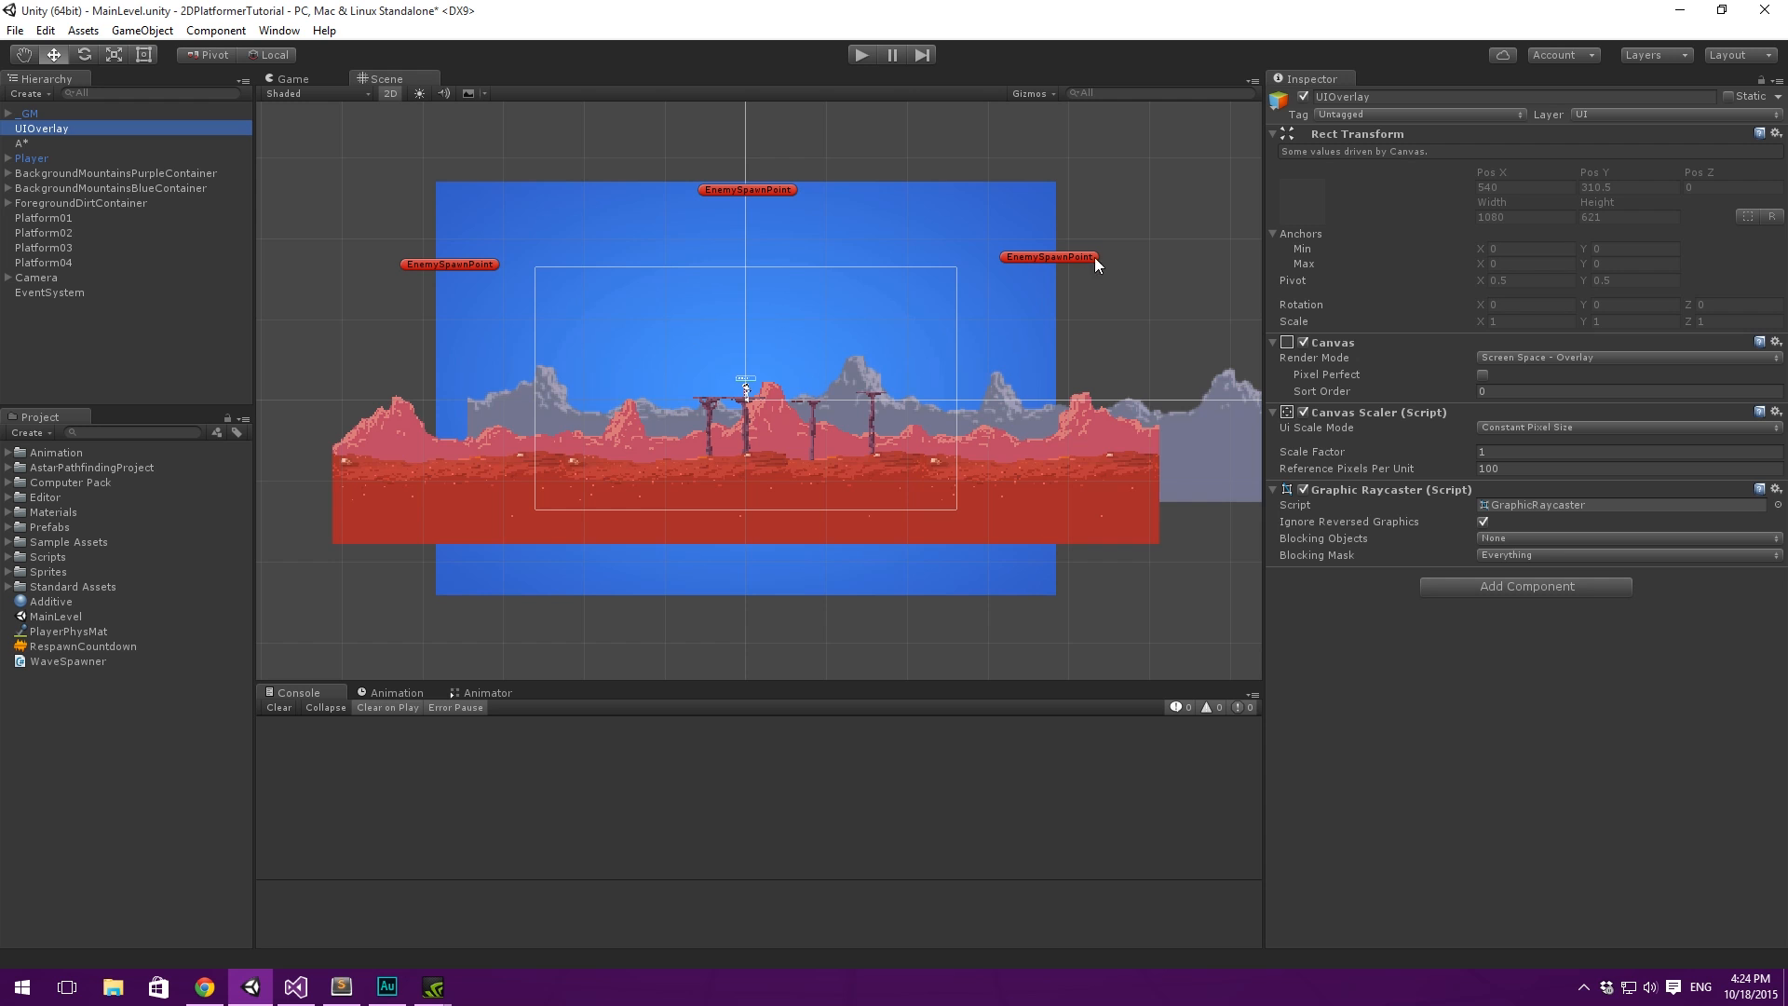
# - Enable Pixel Perfect on the UIOverlay canvas and set its sort order to 2
pyautogui.scroll(3, 792, 265)
pyautogui.moveTo(807, 279); pyautogui.dragTo(729, 276, button='middle')
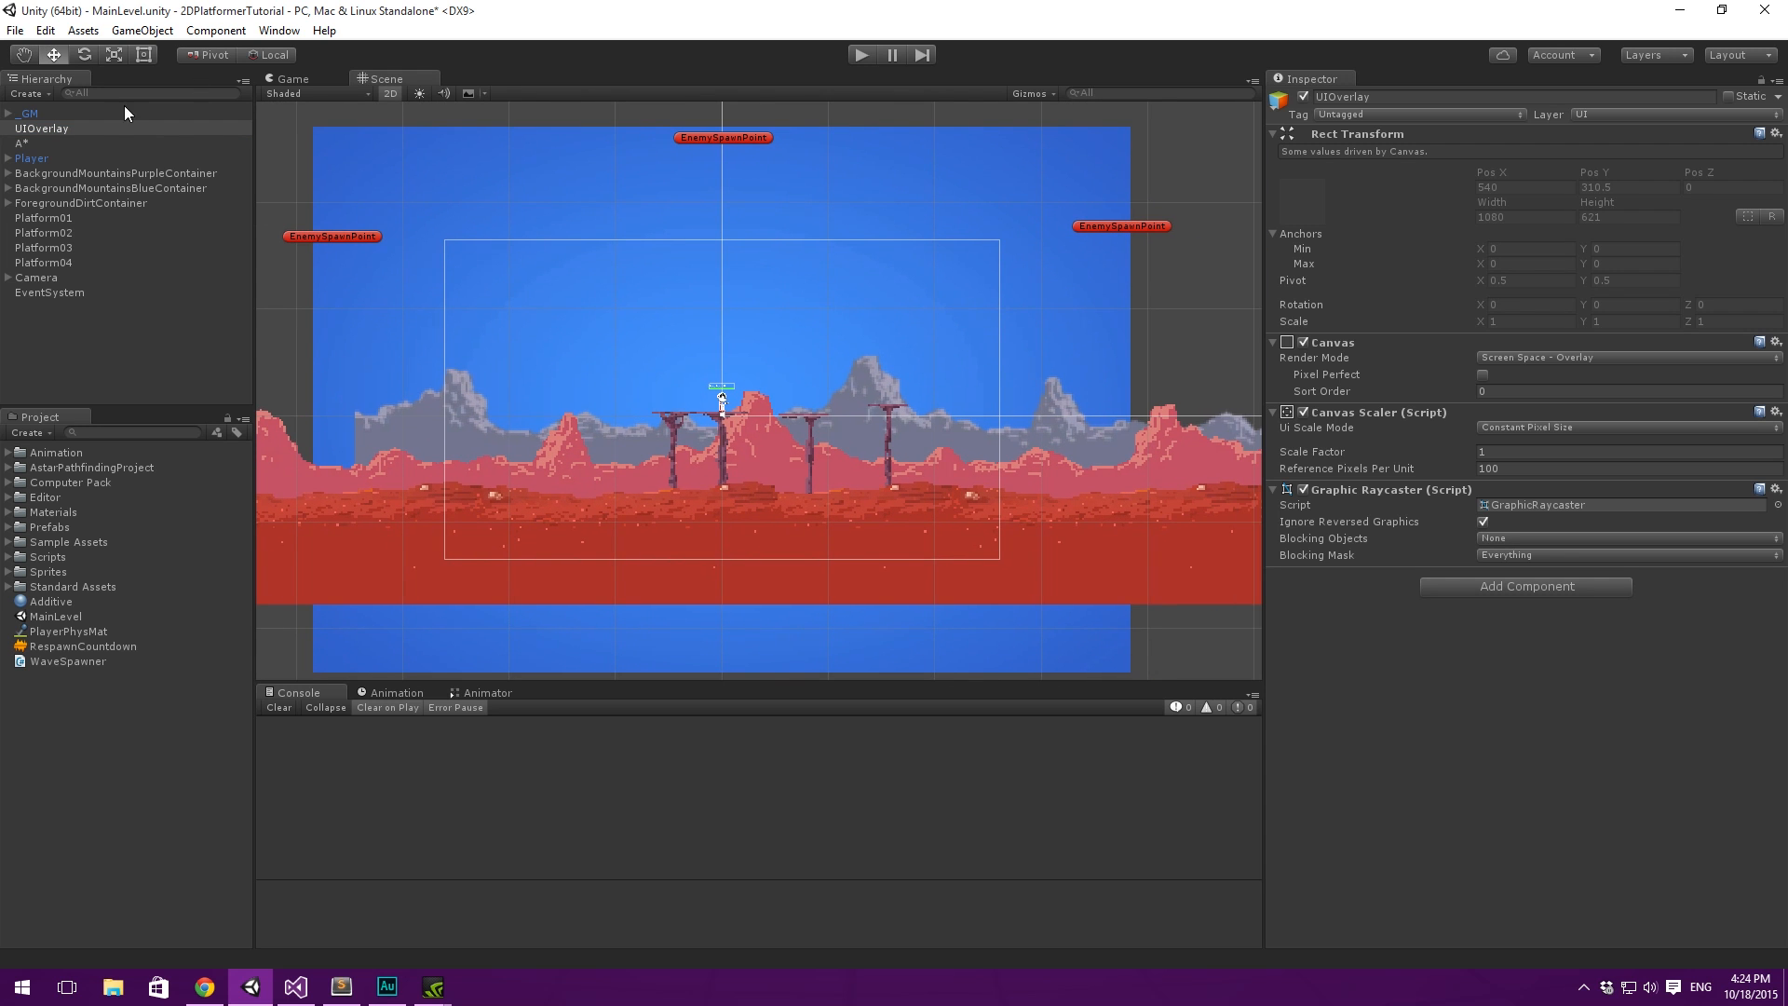
pyautogui.click(103, 128)
pyautogui.press('f')
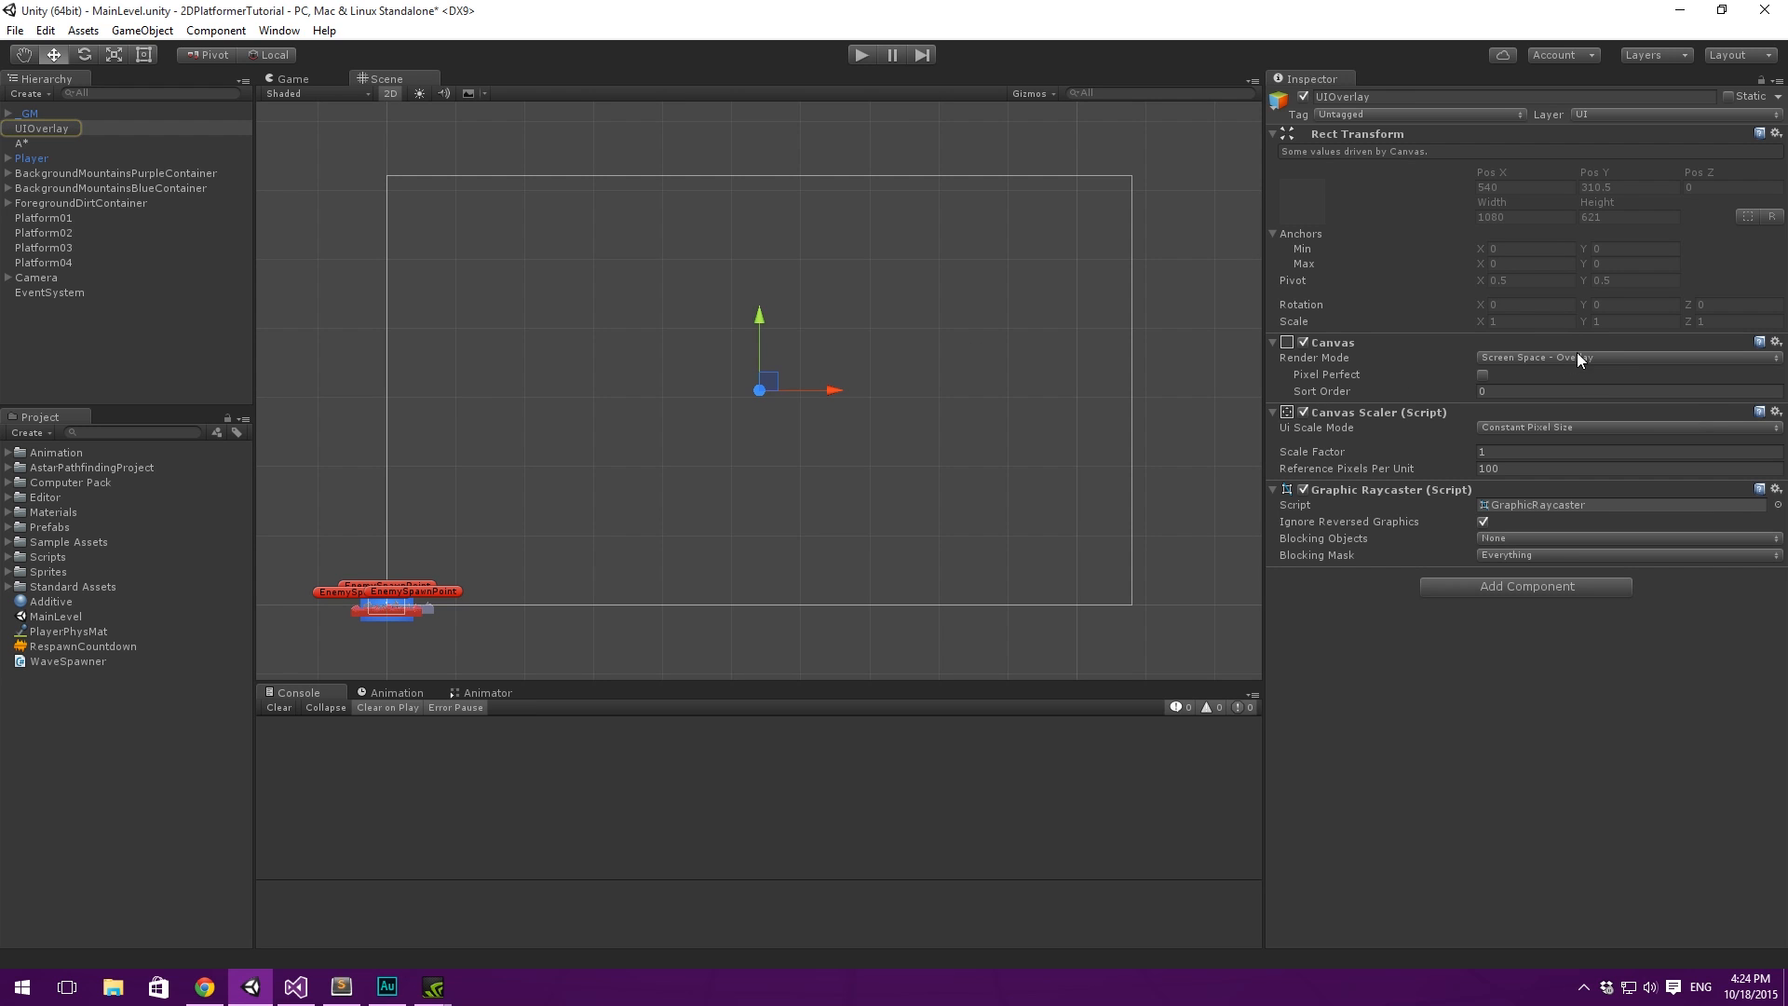
pyautogui.click(1483, 375)
pyautogui.scroll(3, 762, 359)
pyautogui.click(1568, 391)
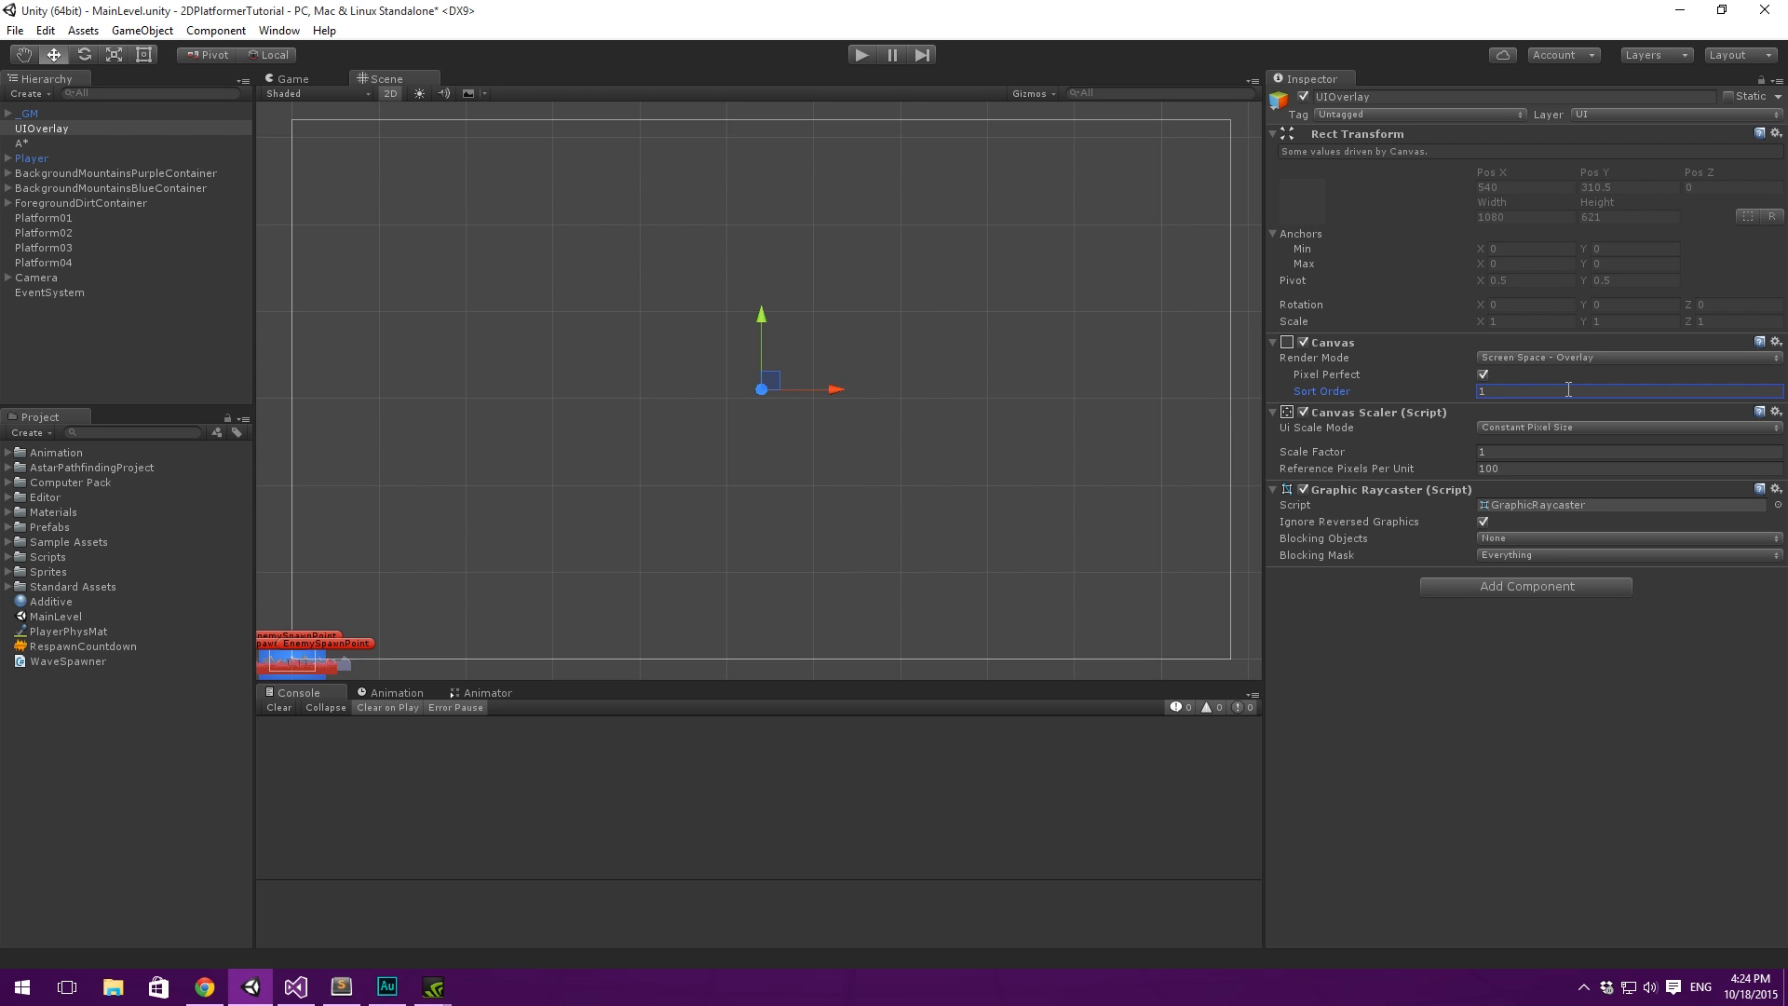
pyautogui.scroll(-1, 896, 486)
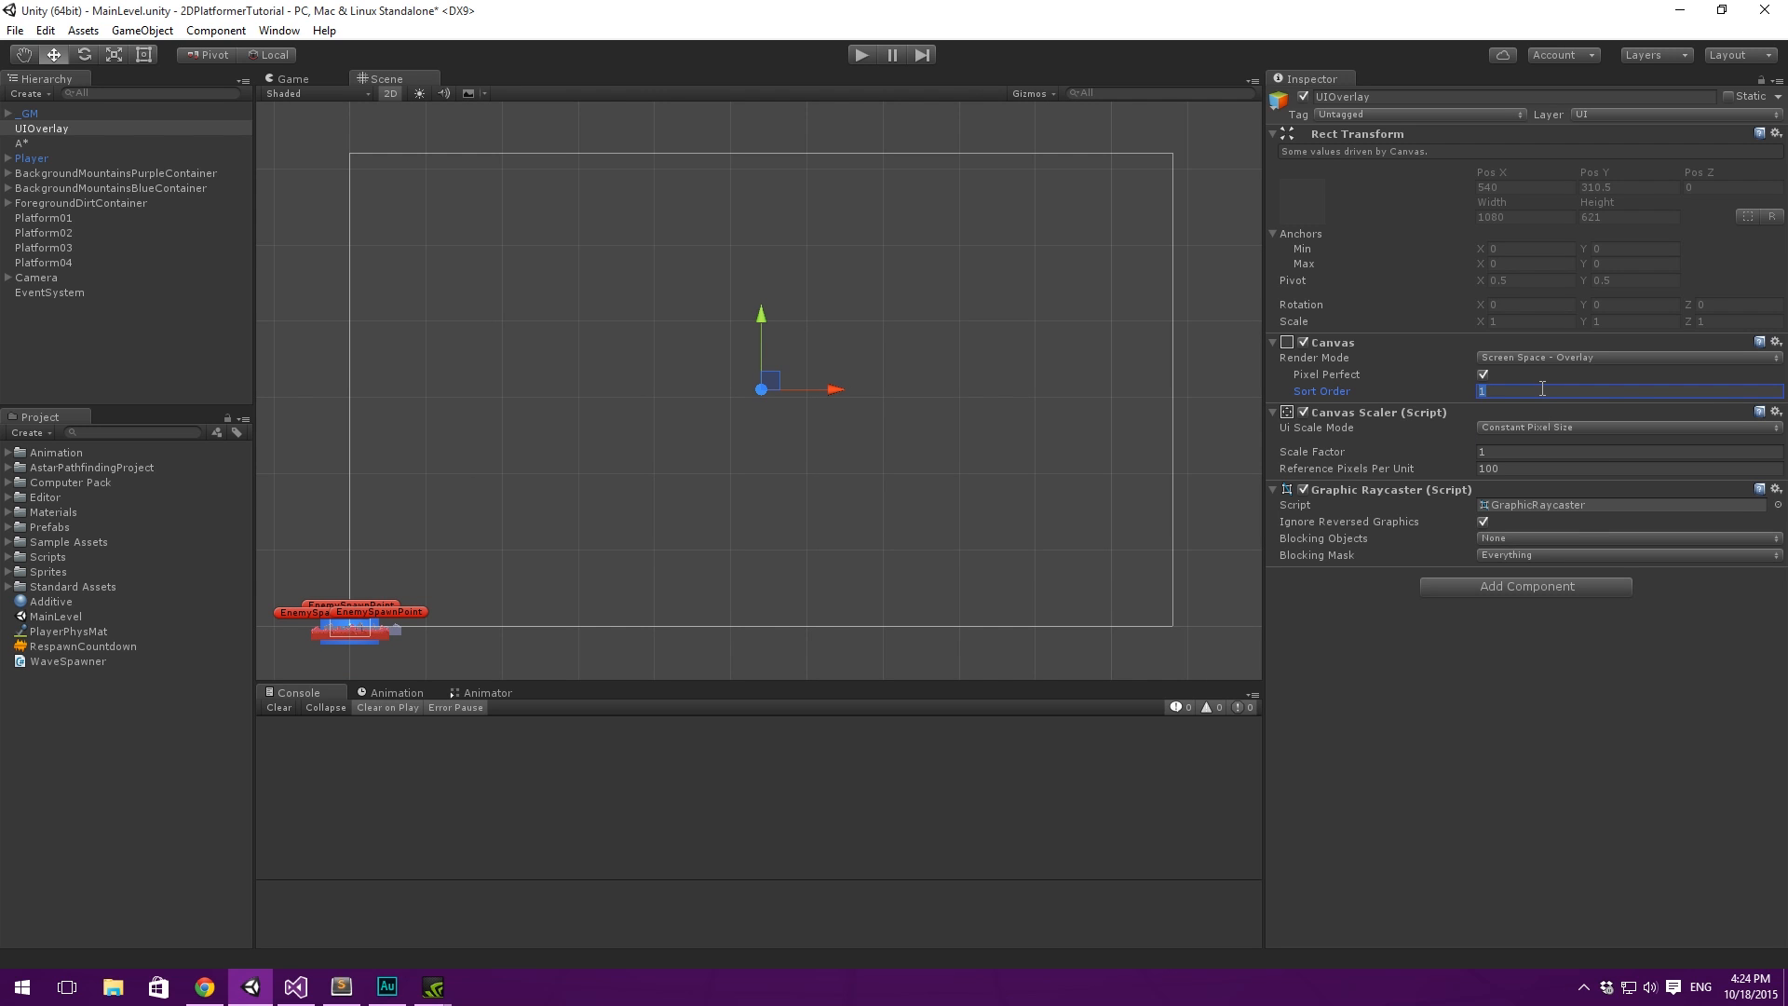
pyautogui.moveTo(844, 313)
pyautogui.mouseDown(button='middle')
pyautogui.moveTo(881, 291)
pyautogui.moveTo(846, 318)
pyautogui.mouseUp(button='middle')
pyautogui.scroll(-1, 883, 293)
pyautogui.scroll(-1, 848, 320)
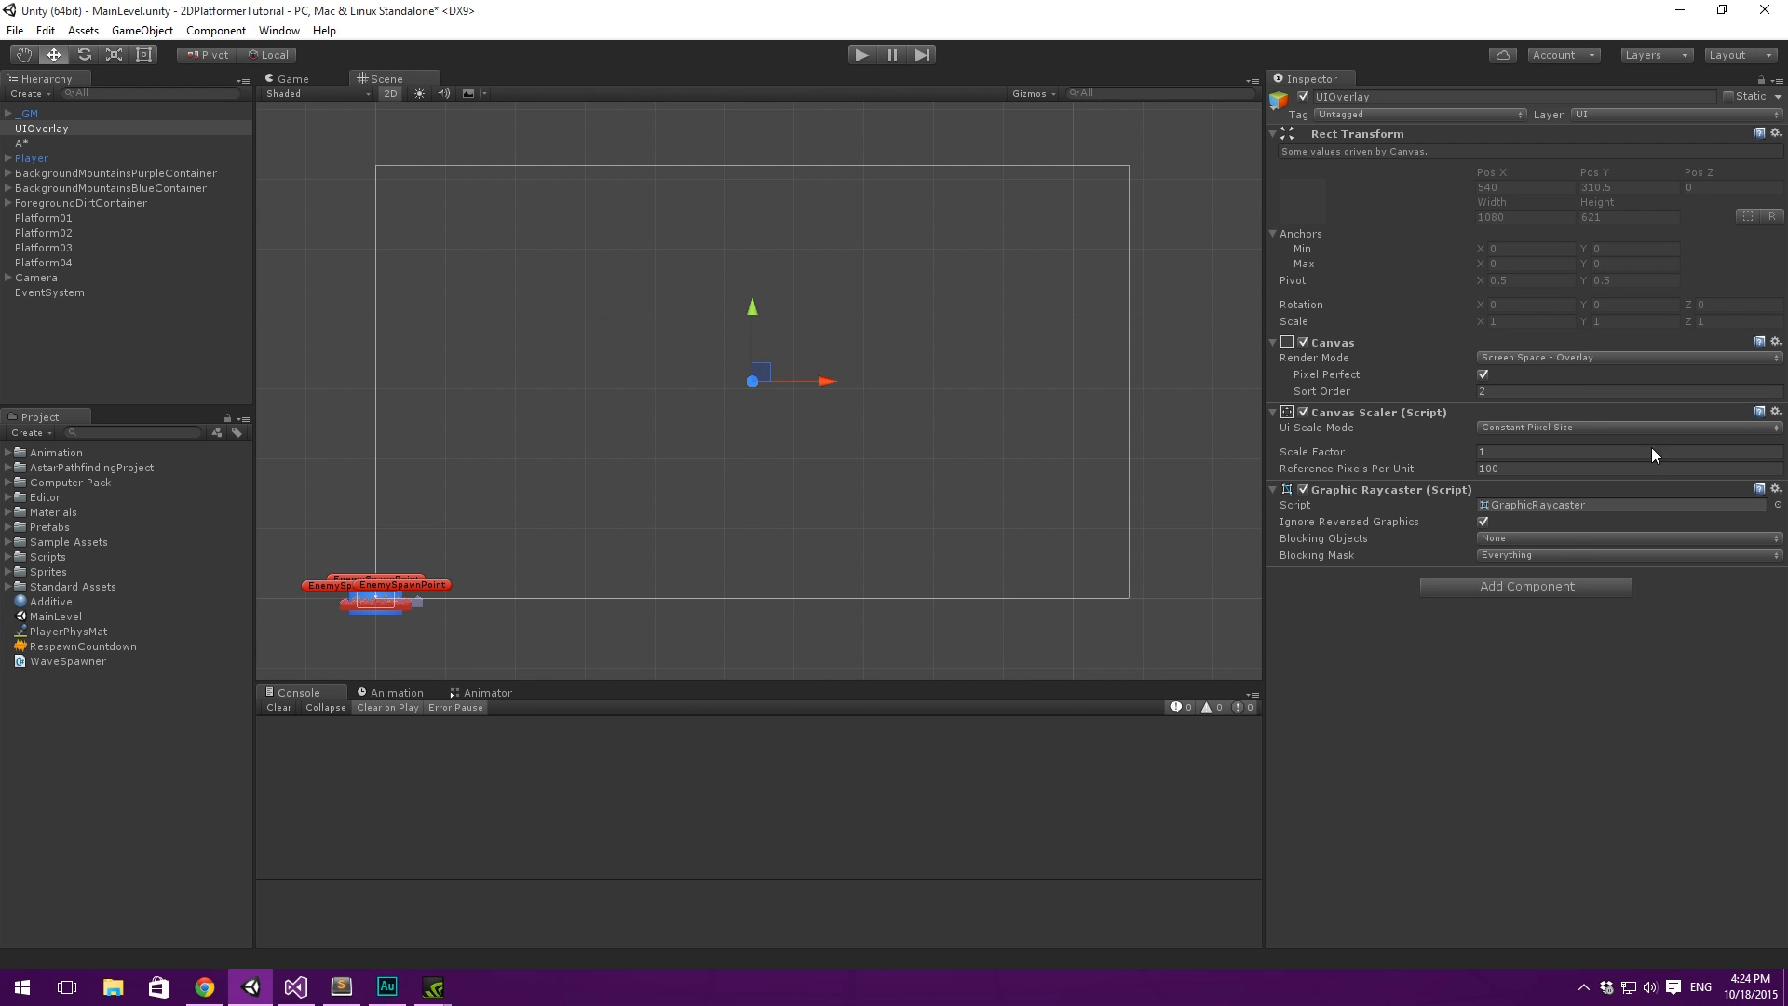
# - Add a UI Text object as a child of UIOverlay
pyautogui.moveTo(824, 195)
pyautogui.mouseDown(button='middle')
pyautogui.moveTo(877, 177)
pyautogui.moveTo(823, 194)
pyautogui.mouseUp(button='middle')
pyautogui.scroll(1, 878, 179)
pyautogui.rightClick(75, 128)
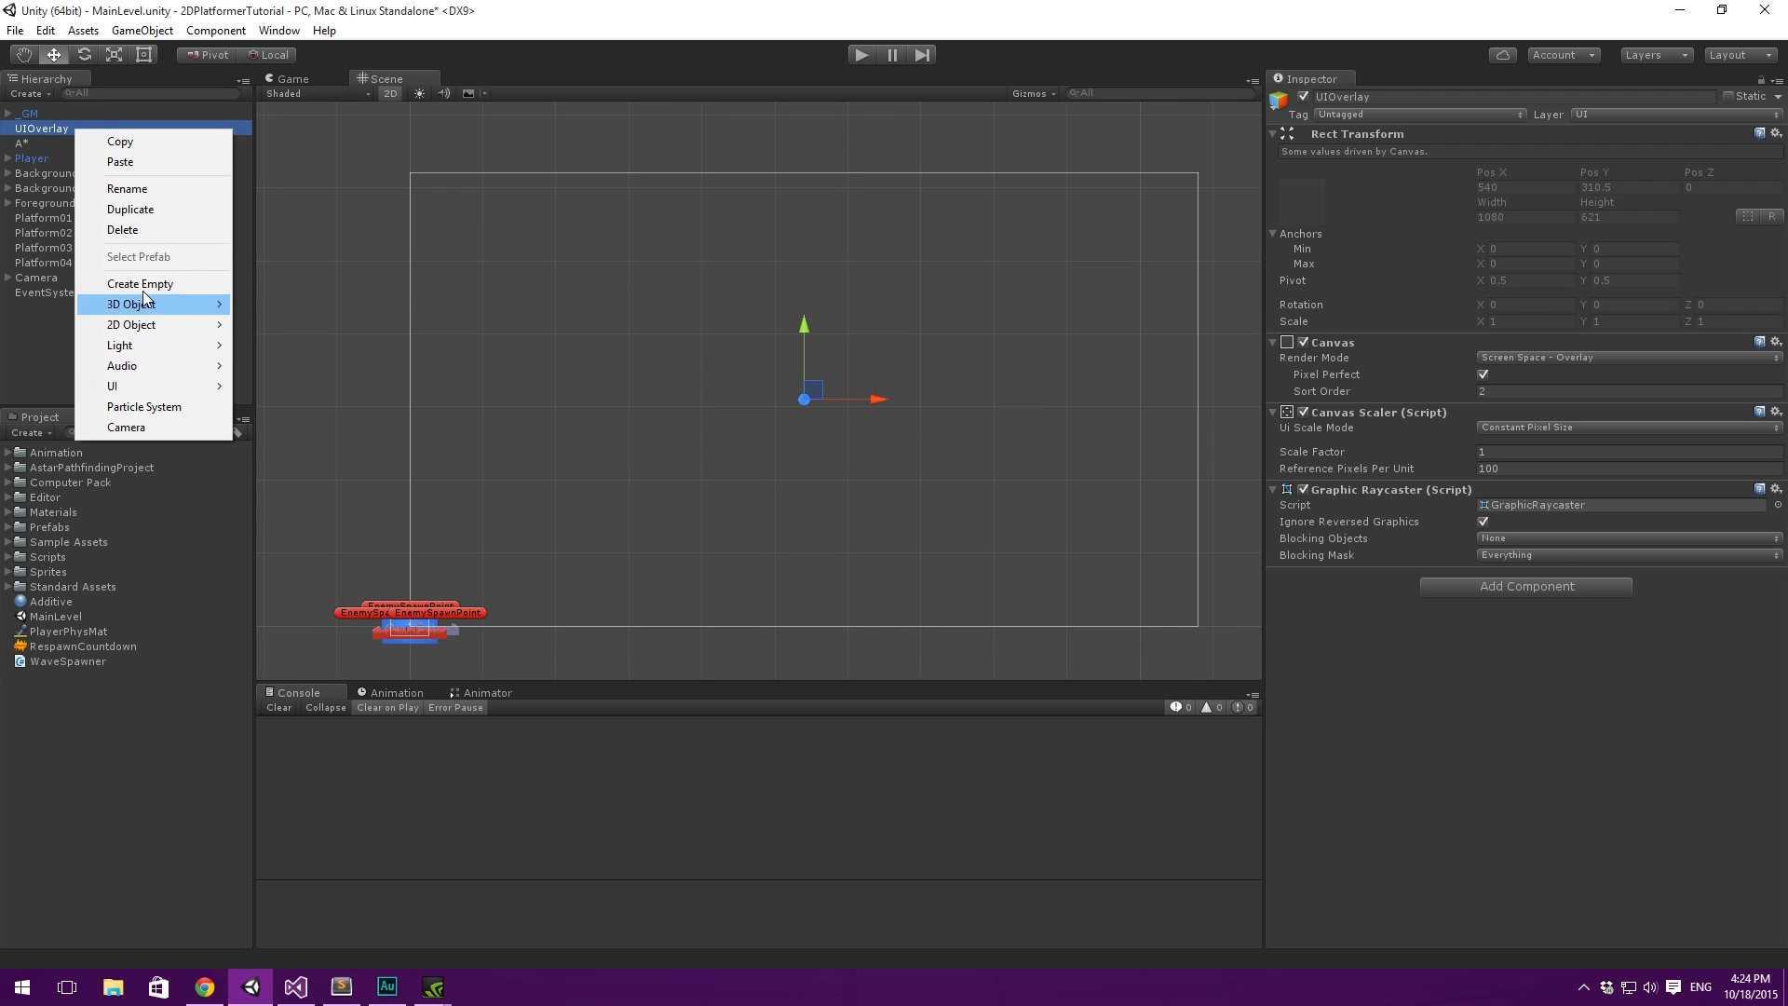
pyautogui.moveTo(171, 348)
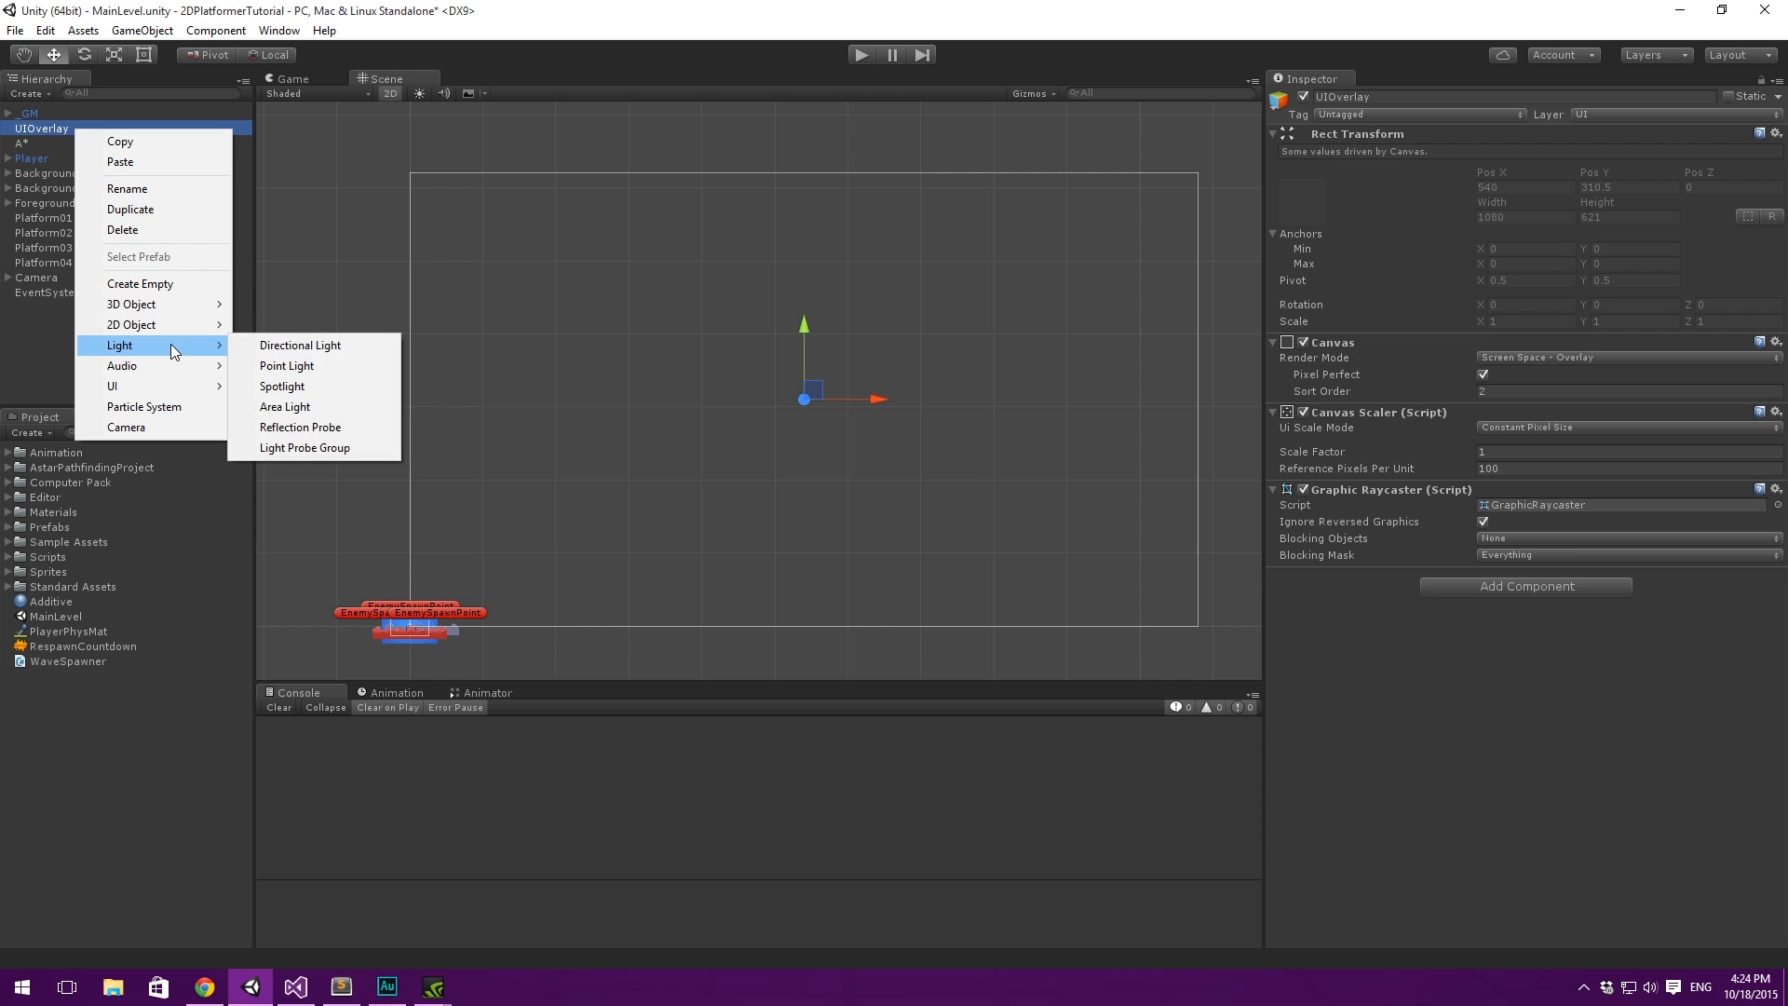
pyautogui.moveTo(168, 387)
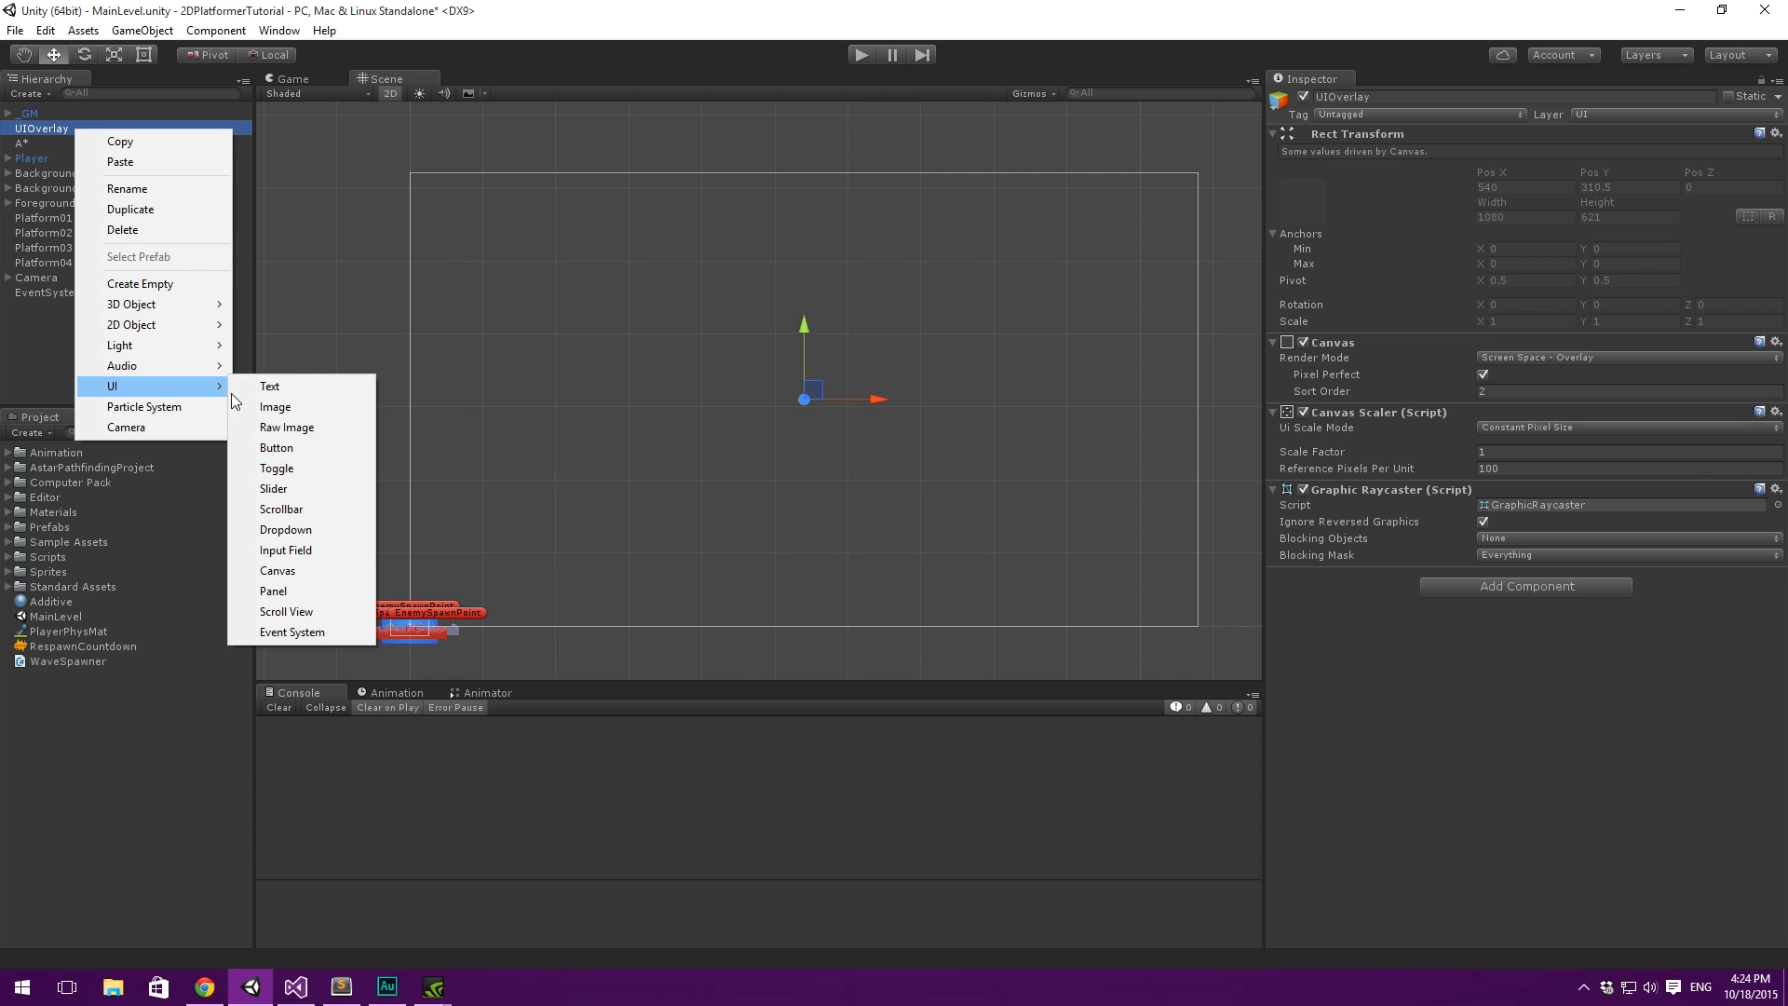
pyautogui.click(320, 385)
pyautogui.press('w')
pyautogui.scroll(2, 834, 349)
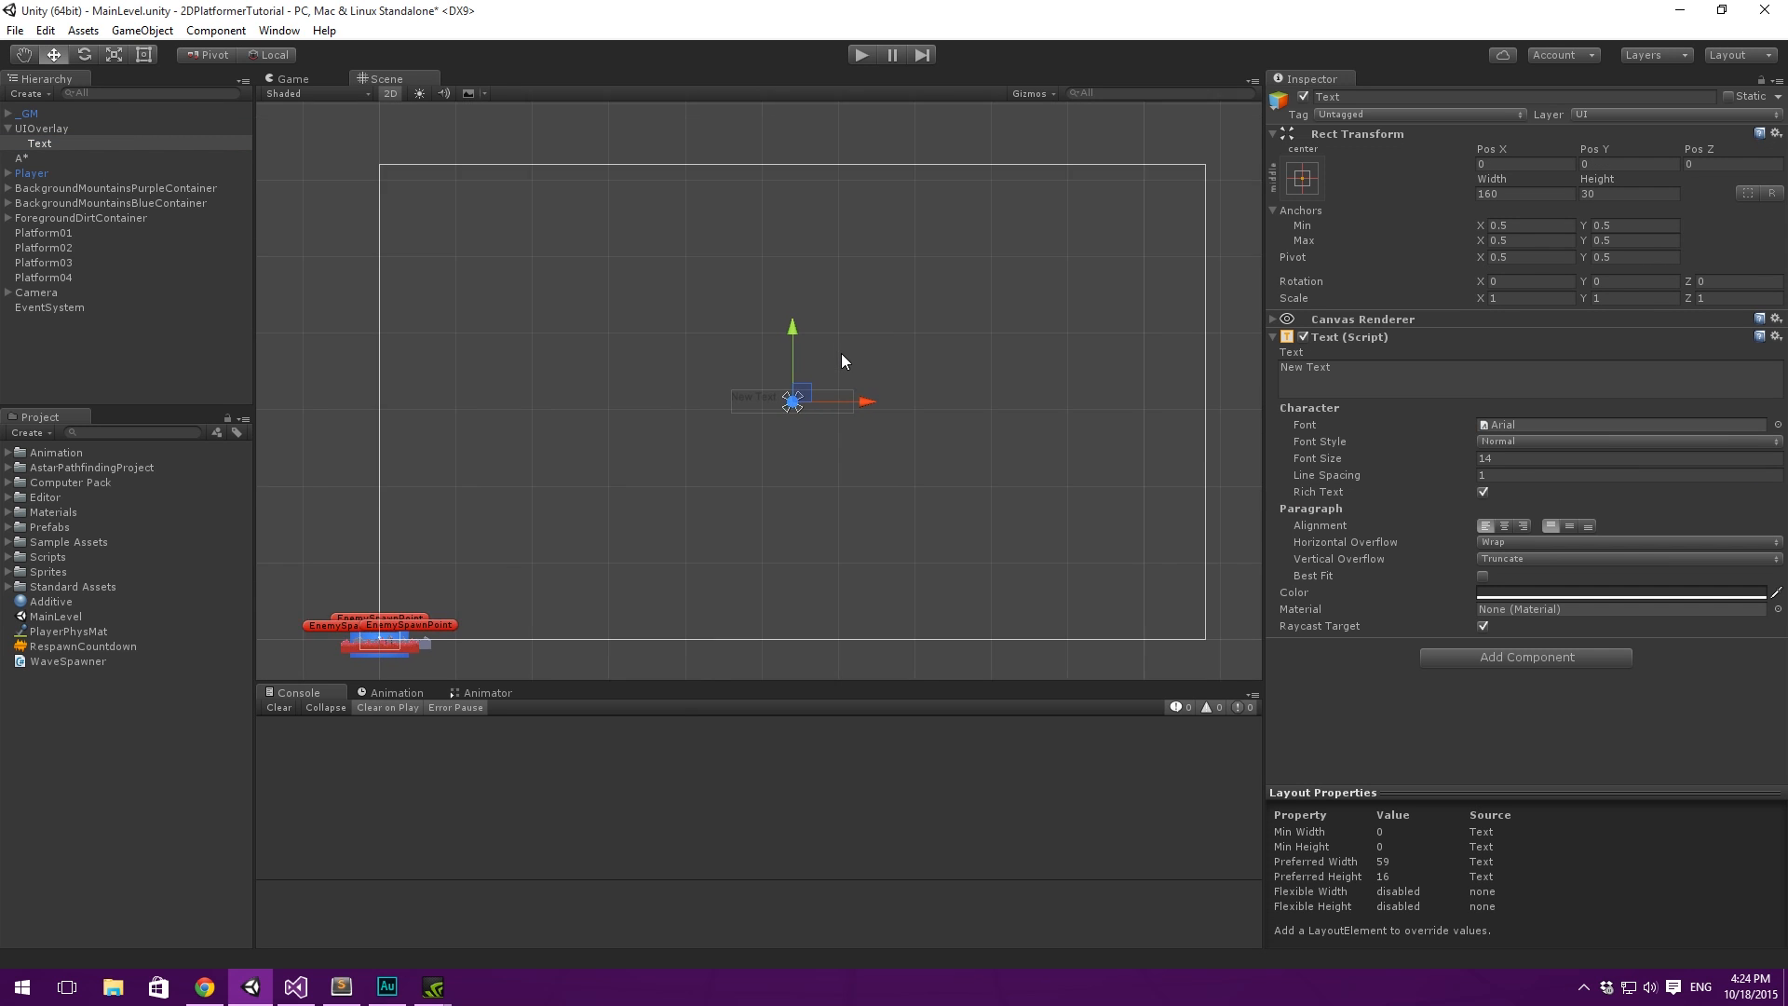
# - Review the fonts in the project's Computer Pack folder and collapse the folder again
pyautogui.click(89, 482)
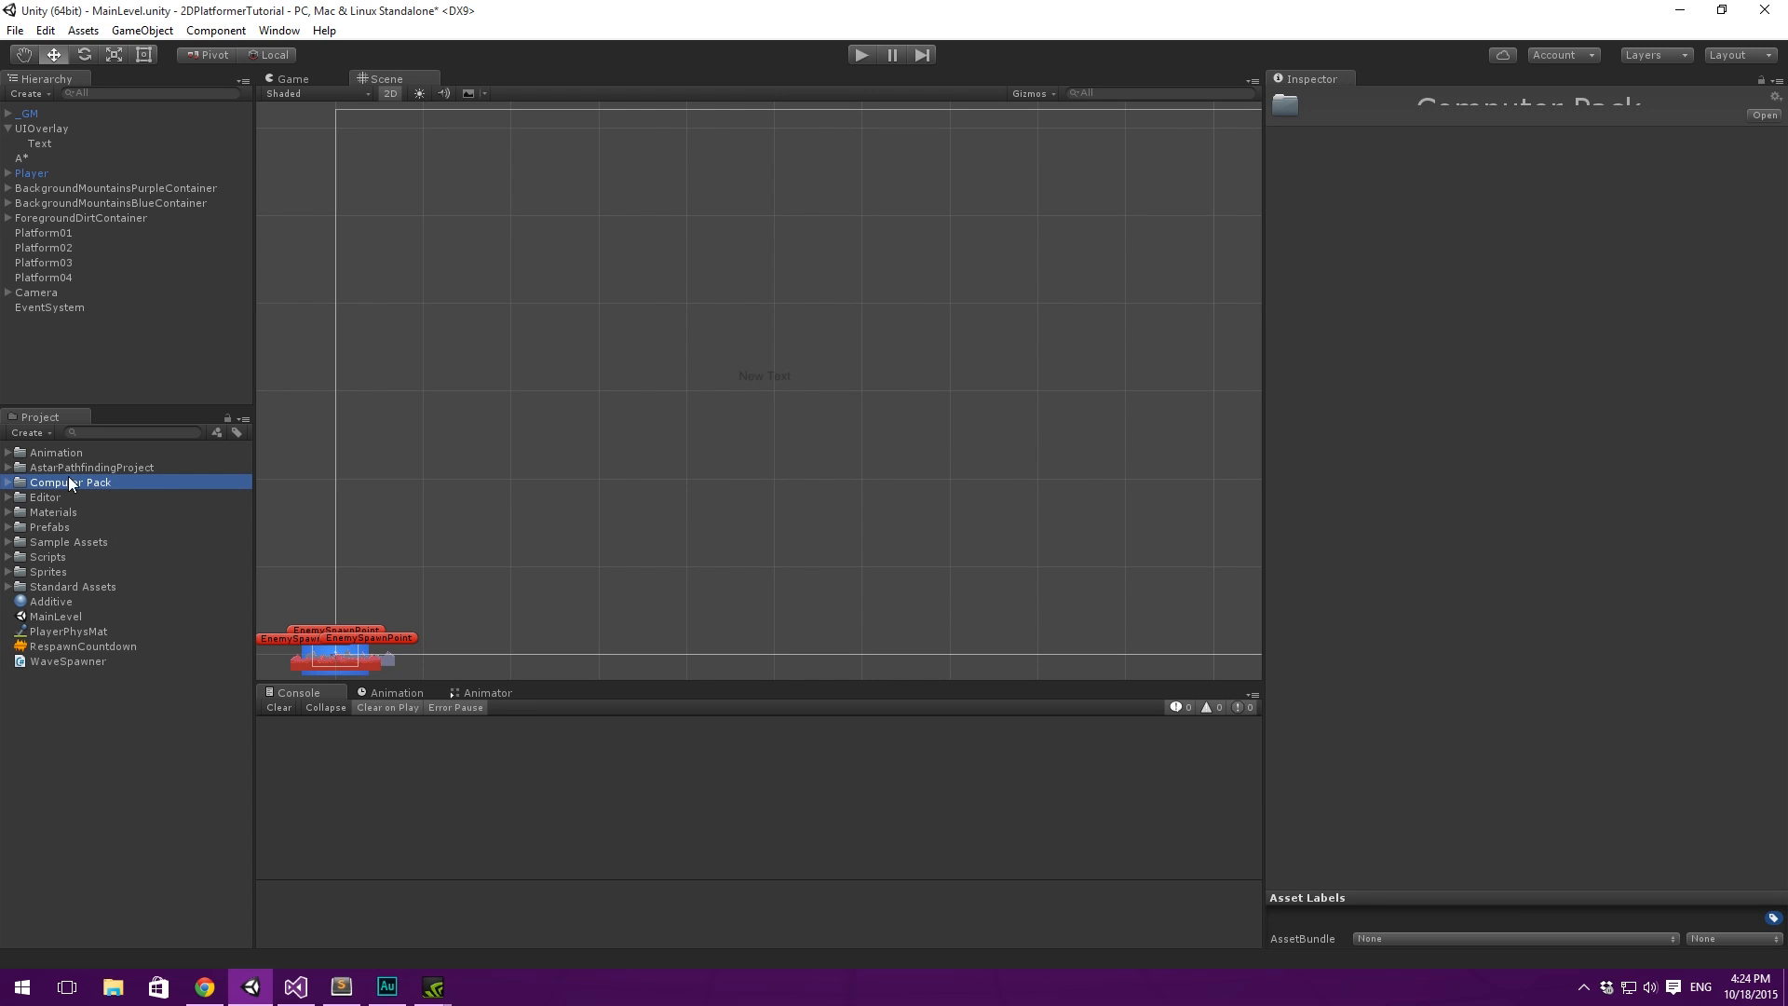
pyautogui.click(8, 483)
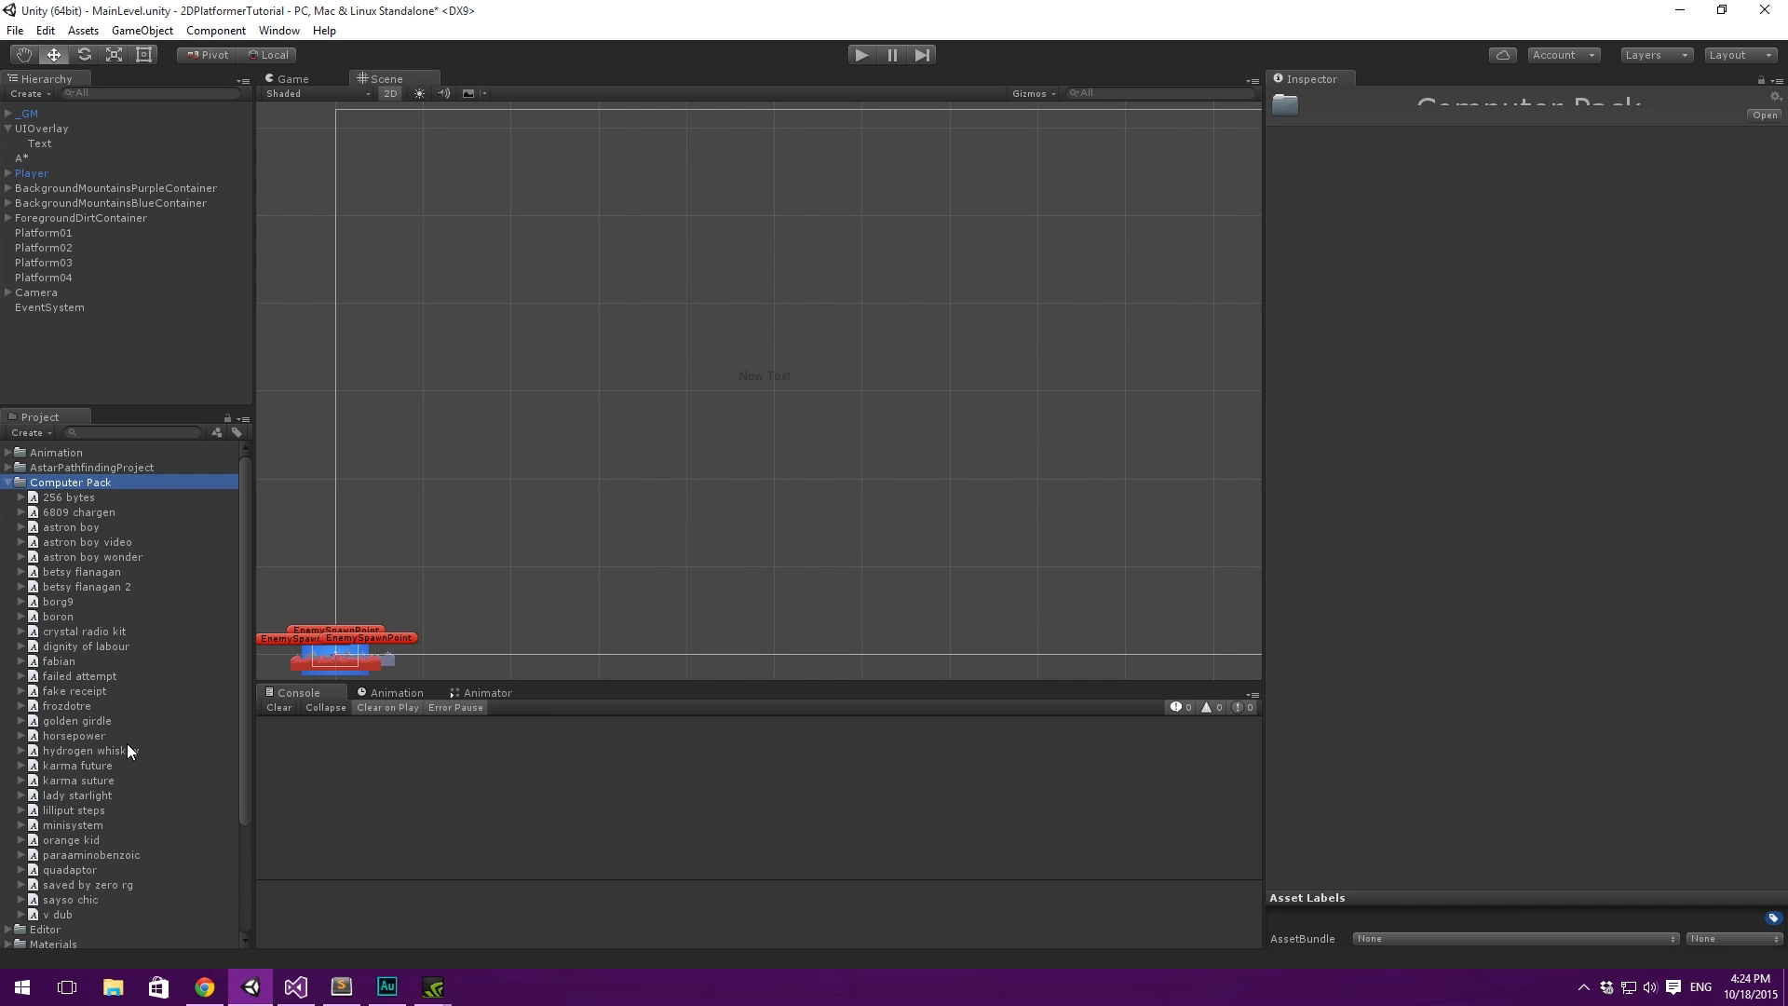
pyautogui.click(8, 483)
pyautogui.click(126, 752)
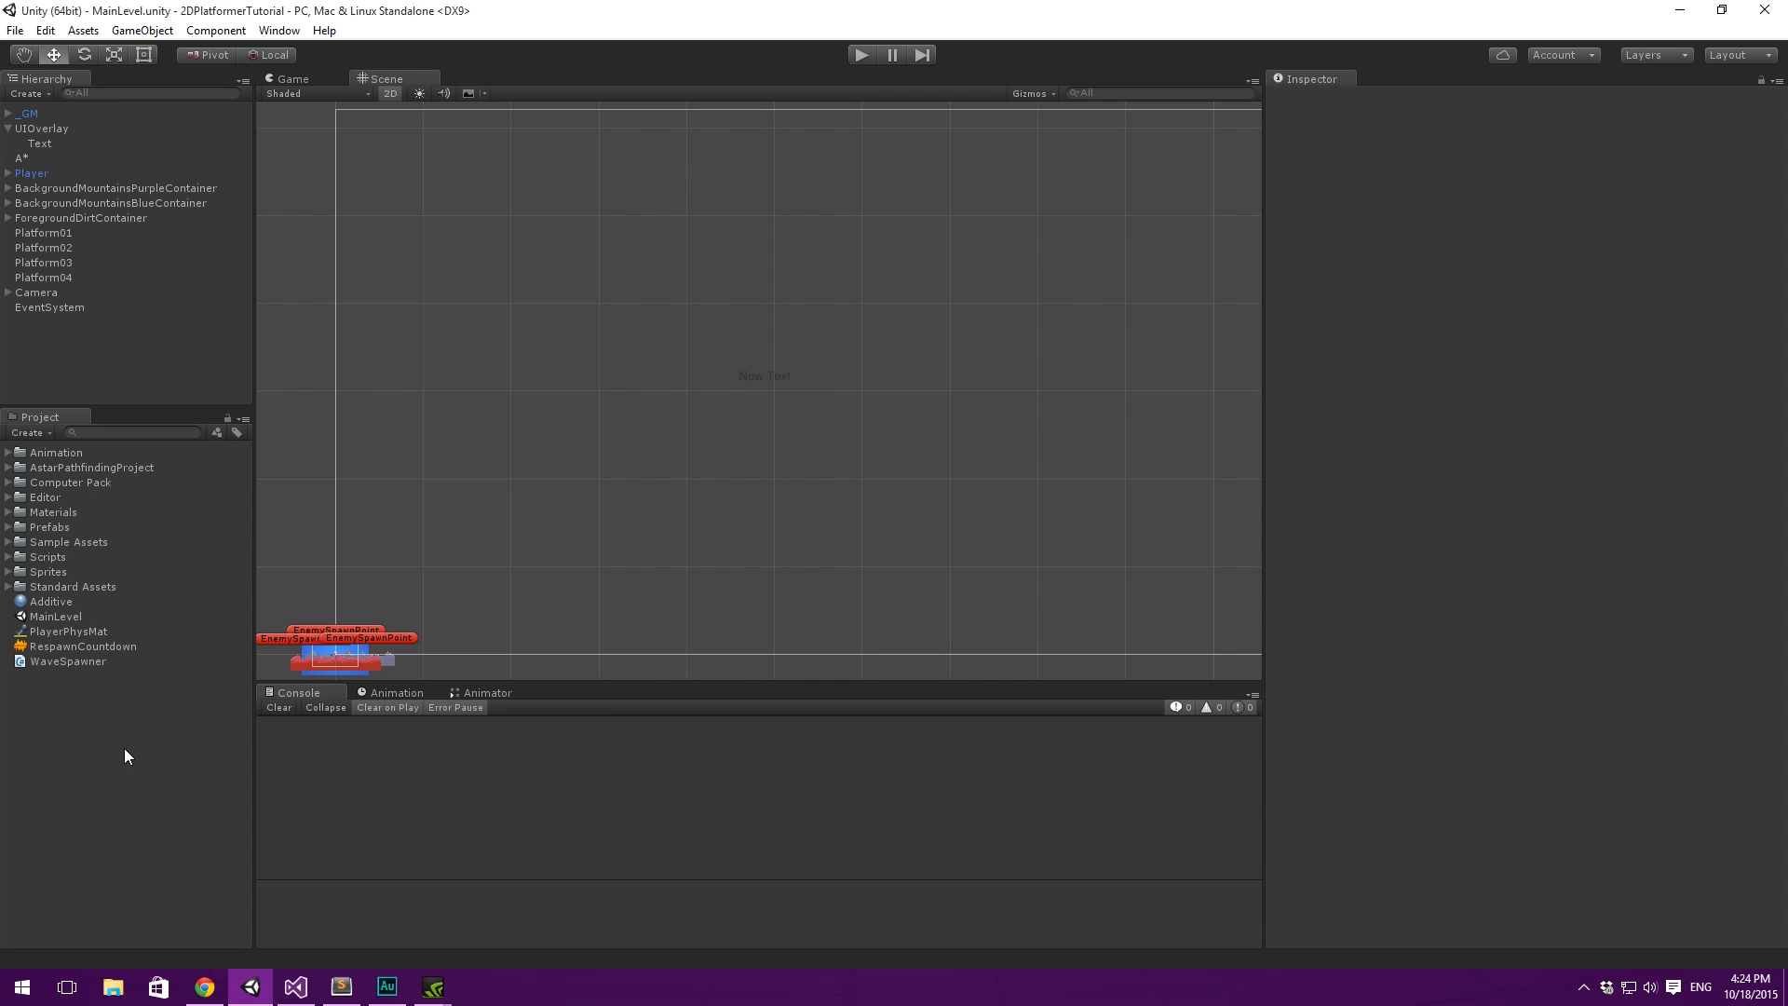
pyautogui.scroll(-2, 810, 304)
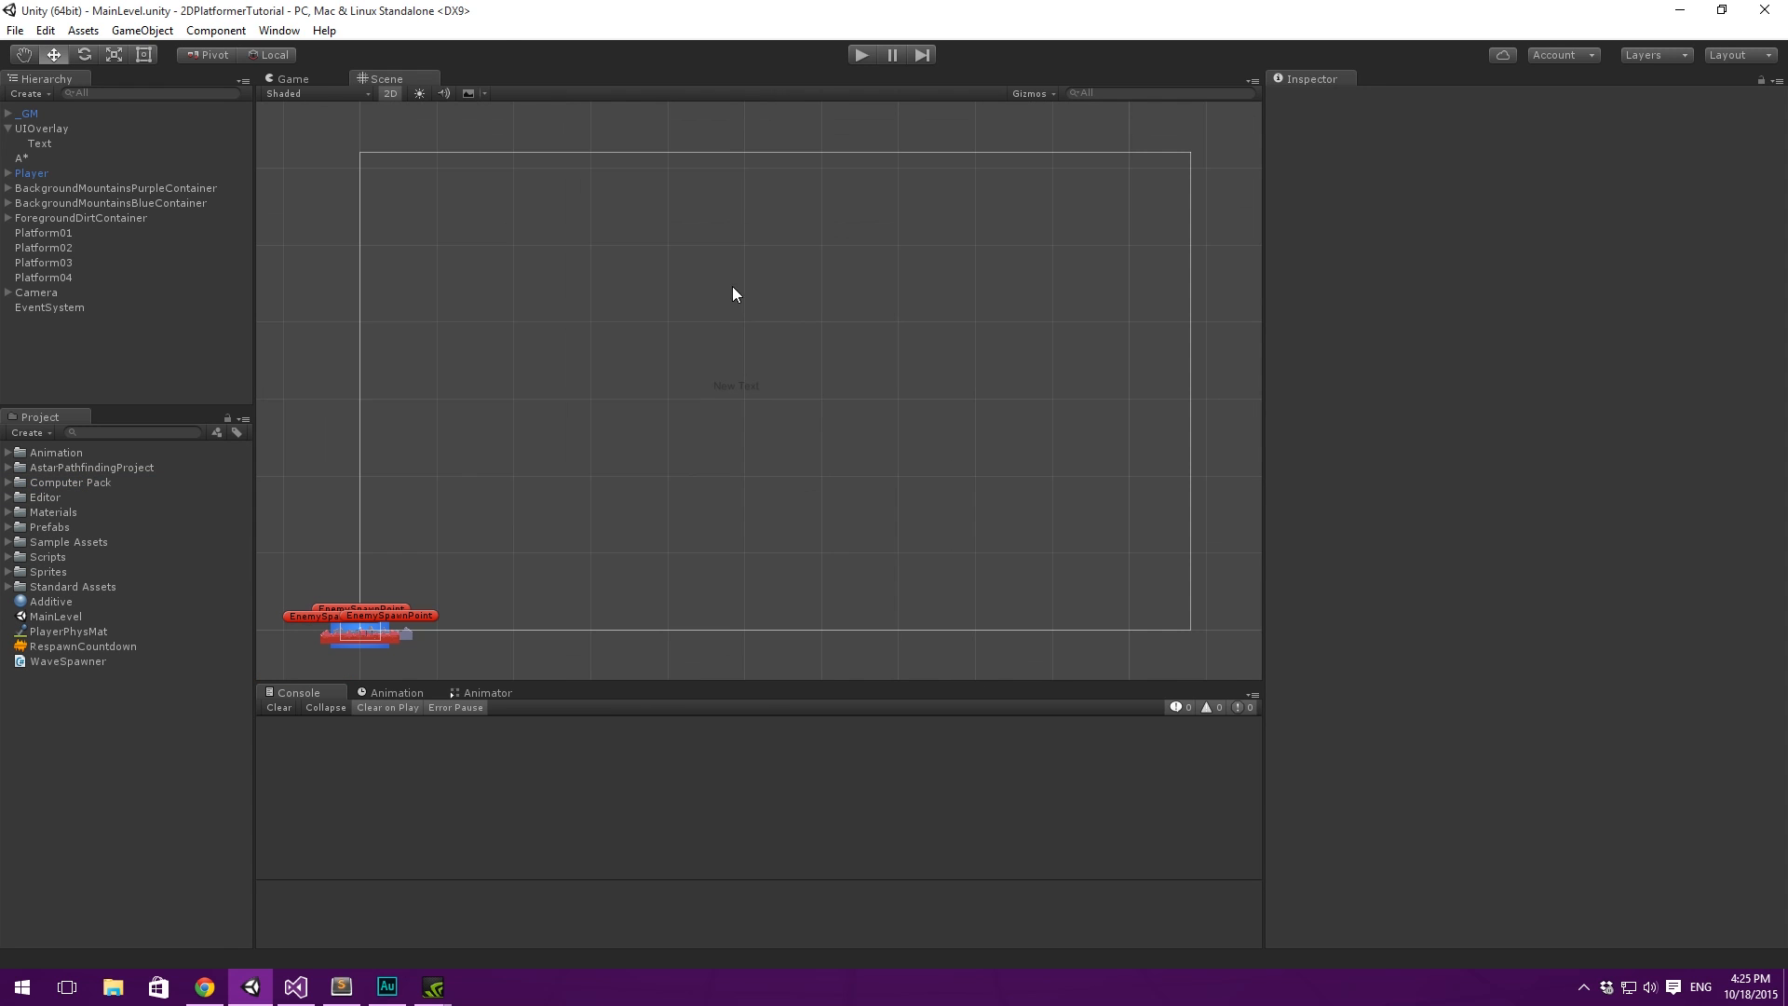
# - Open the Asset Store and search it for "computer font"
pyautogui.click(259, 33)
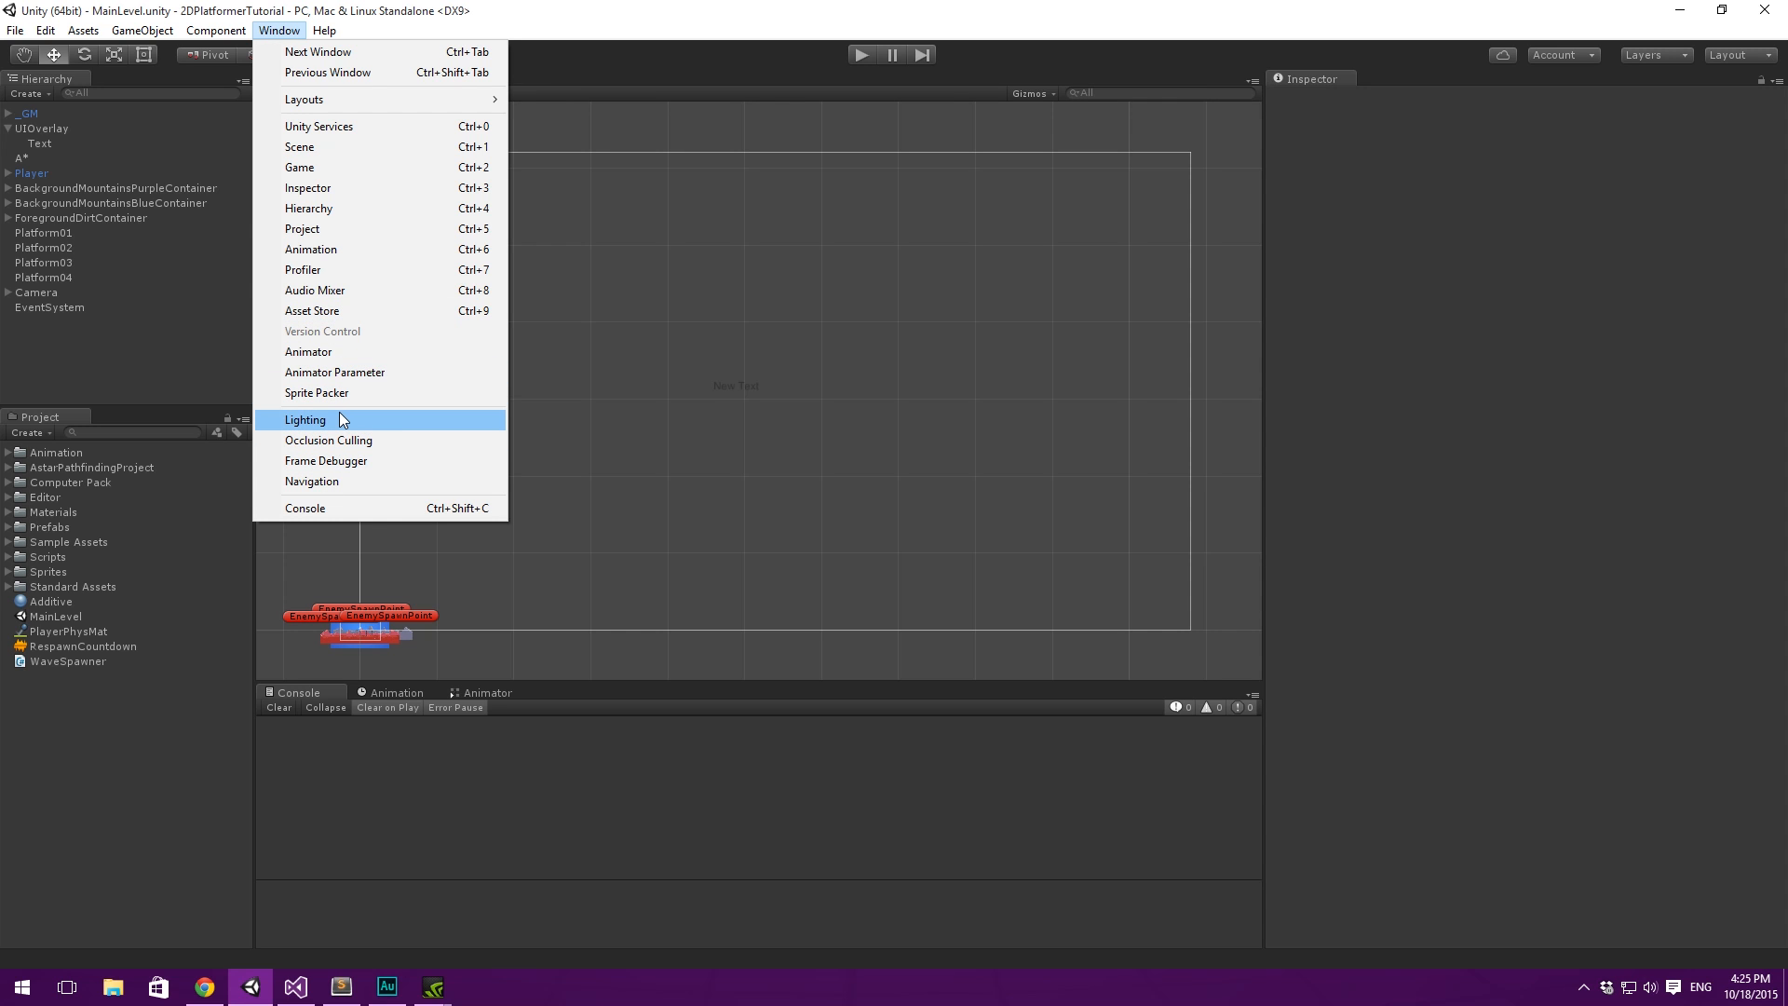
pyautogui.click(352, 310)
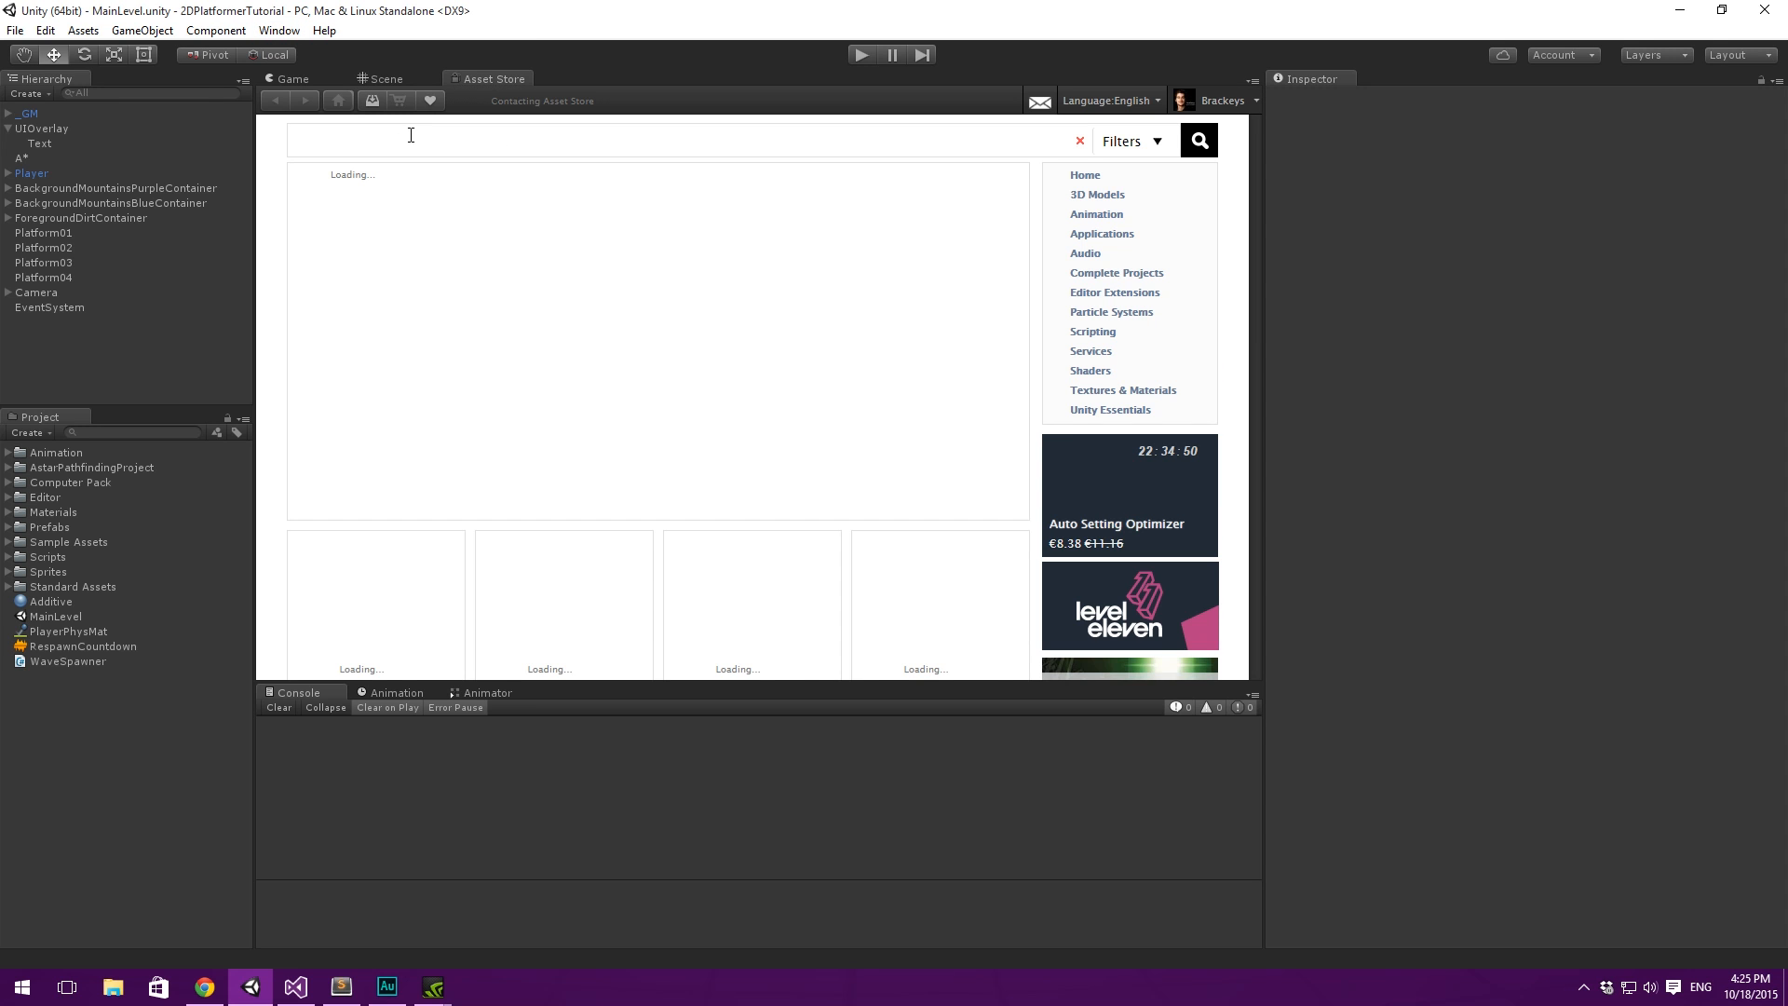
pyautogui.click(417, 134)
pyautogui.write('comput')
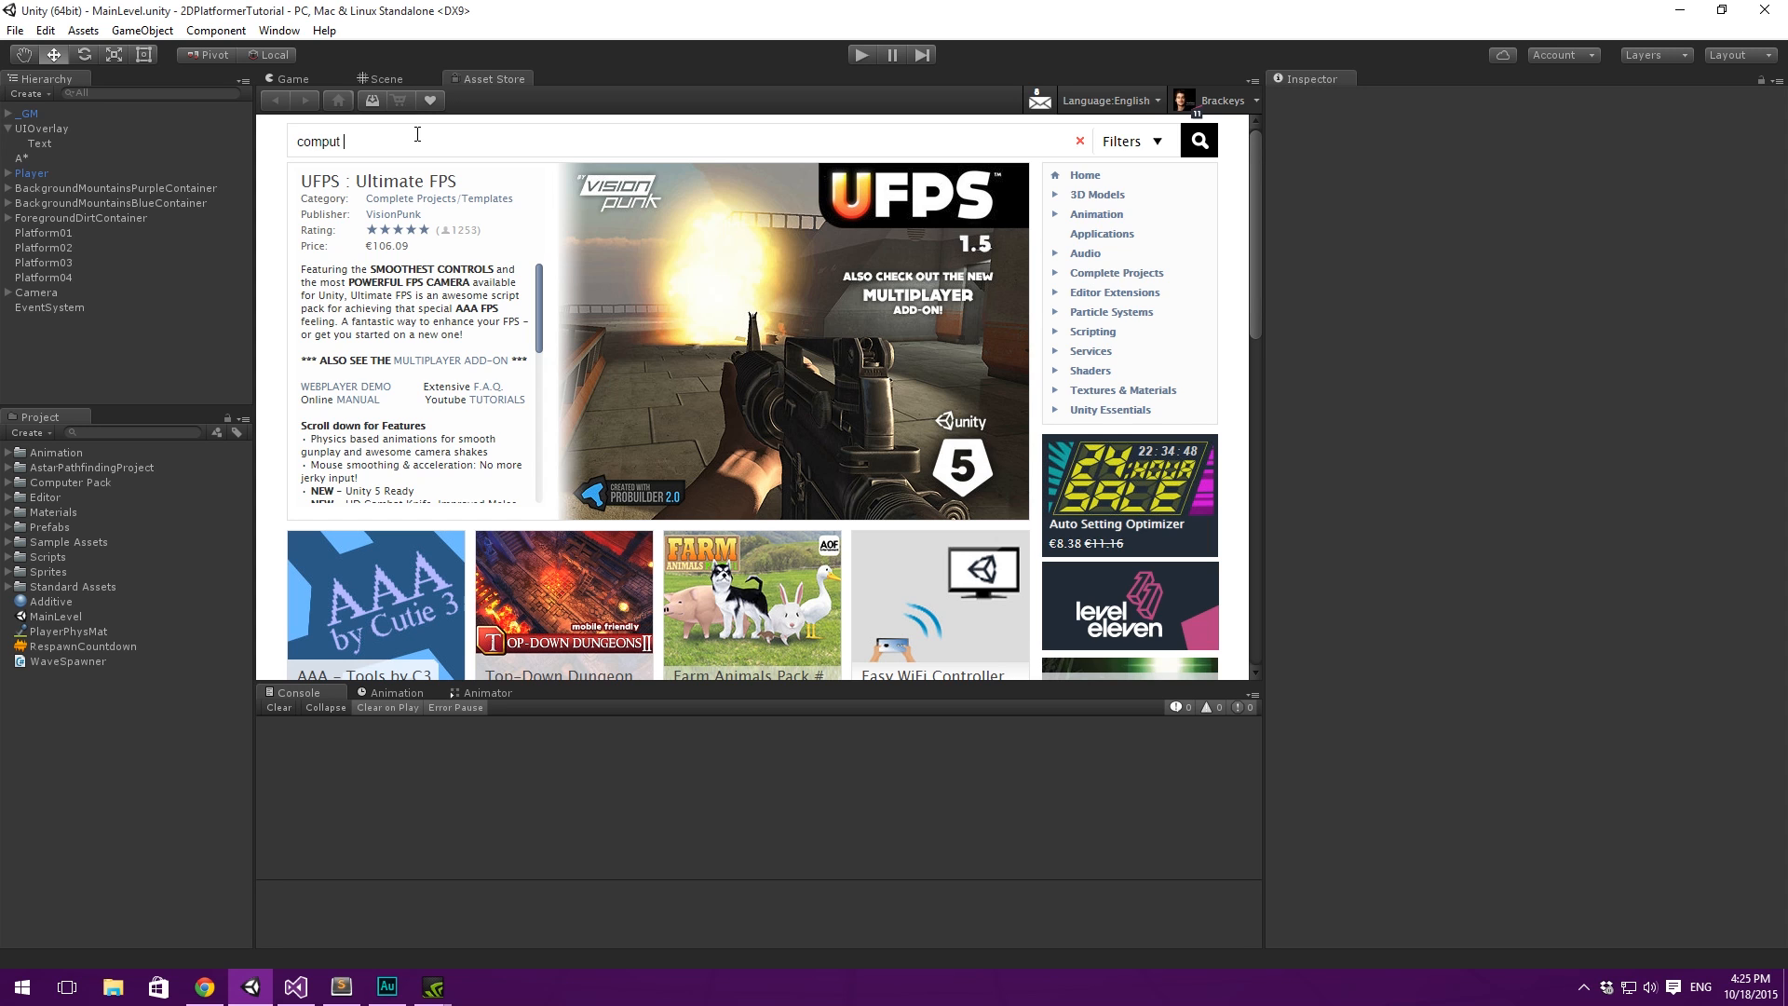
pyautogui.write('er font')
pyautogui.press('Return')
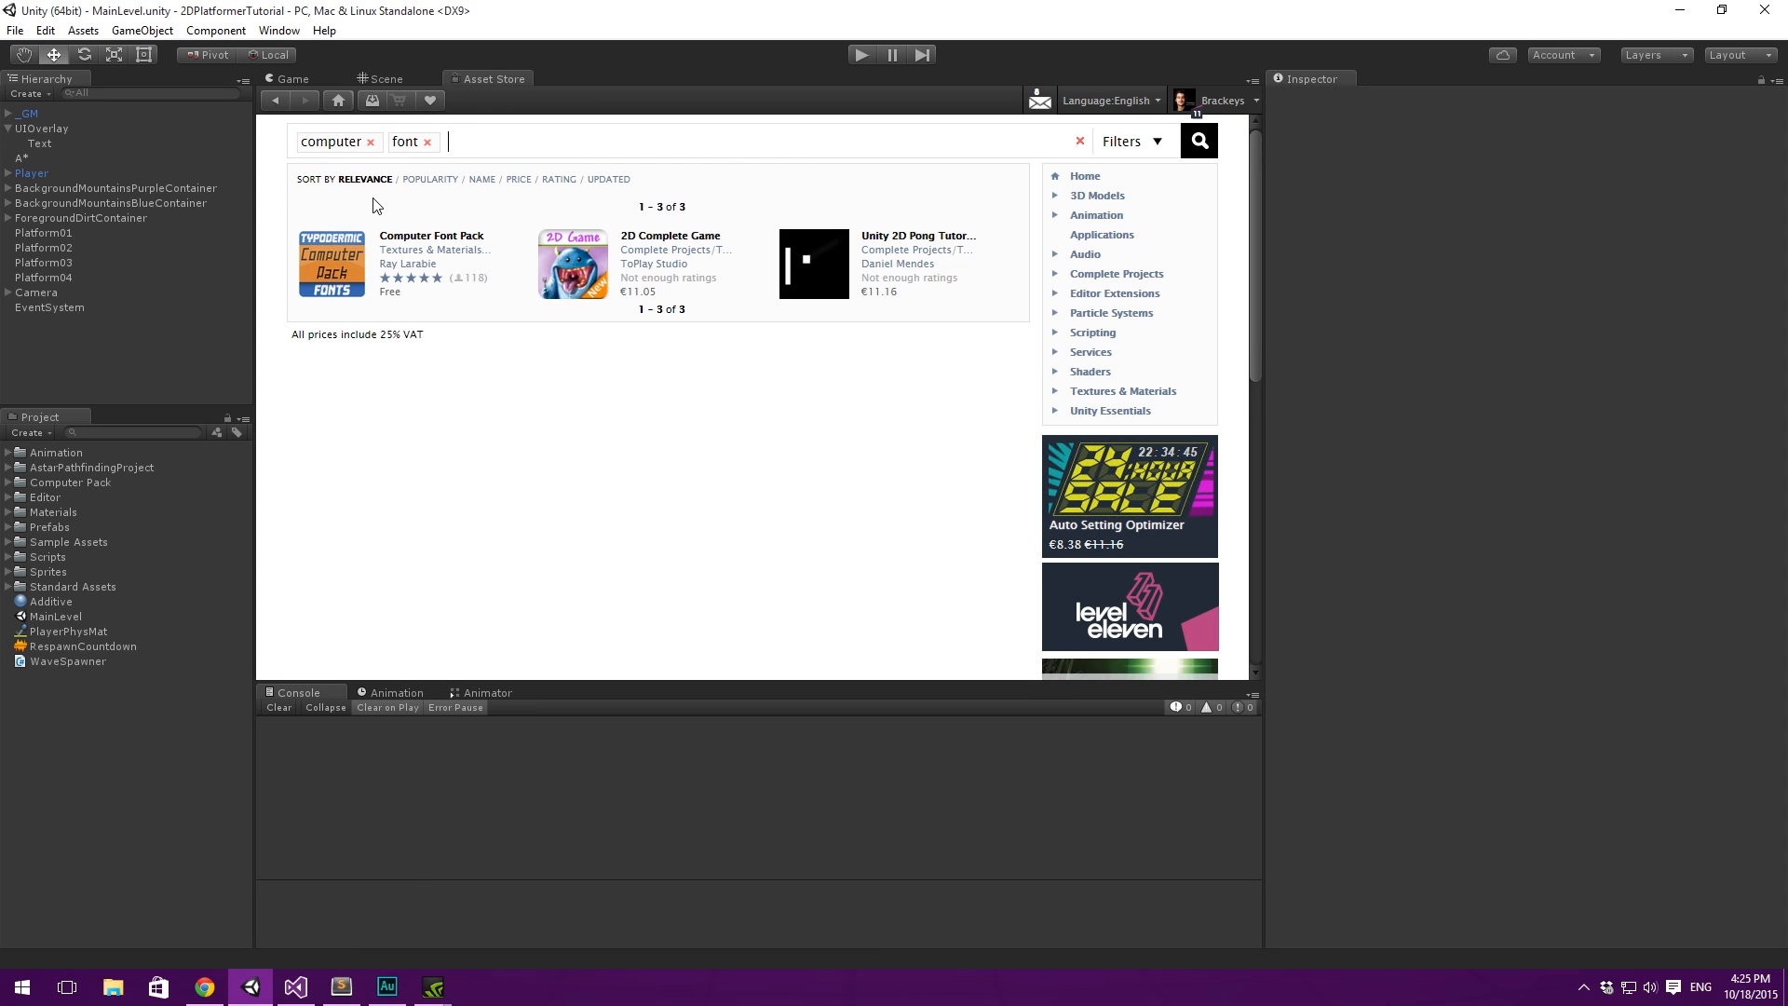
# - Open the Computer Font Pack page and browse its description and font preview images
pyautogui.click(453, 244)
pyautogui.scroll(-5, 521, 354)
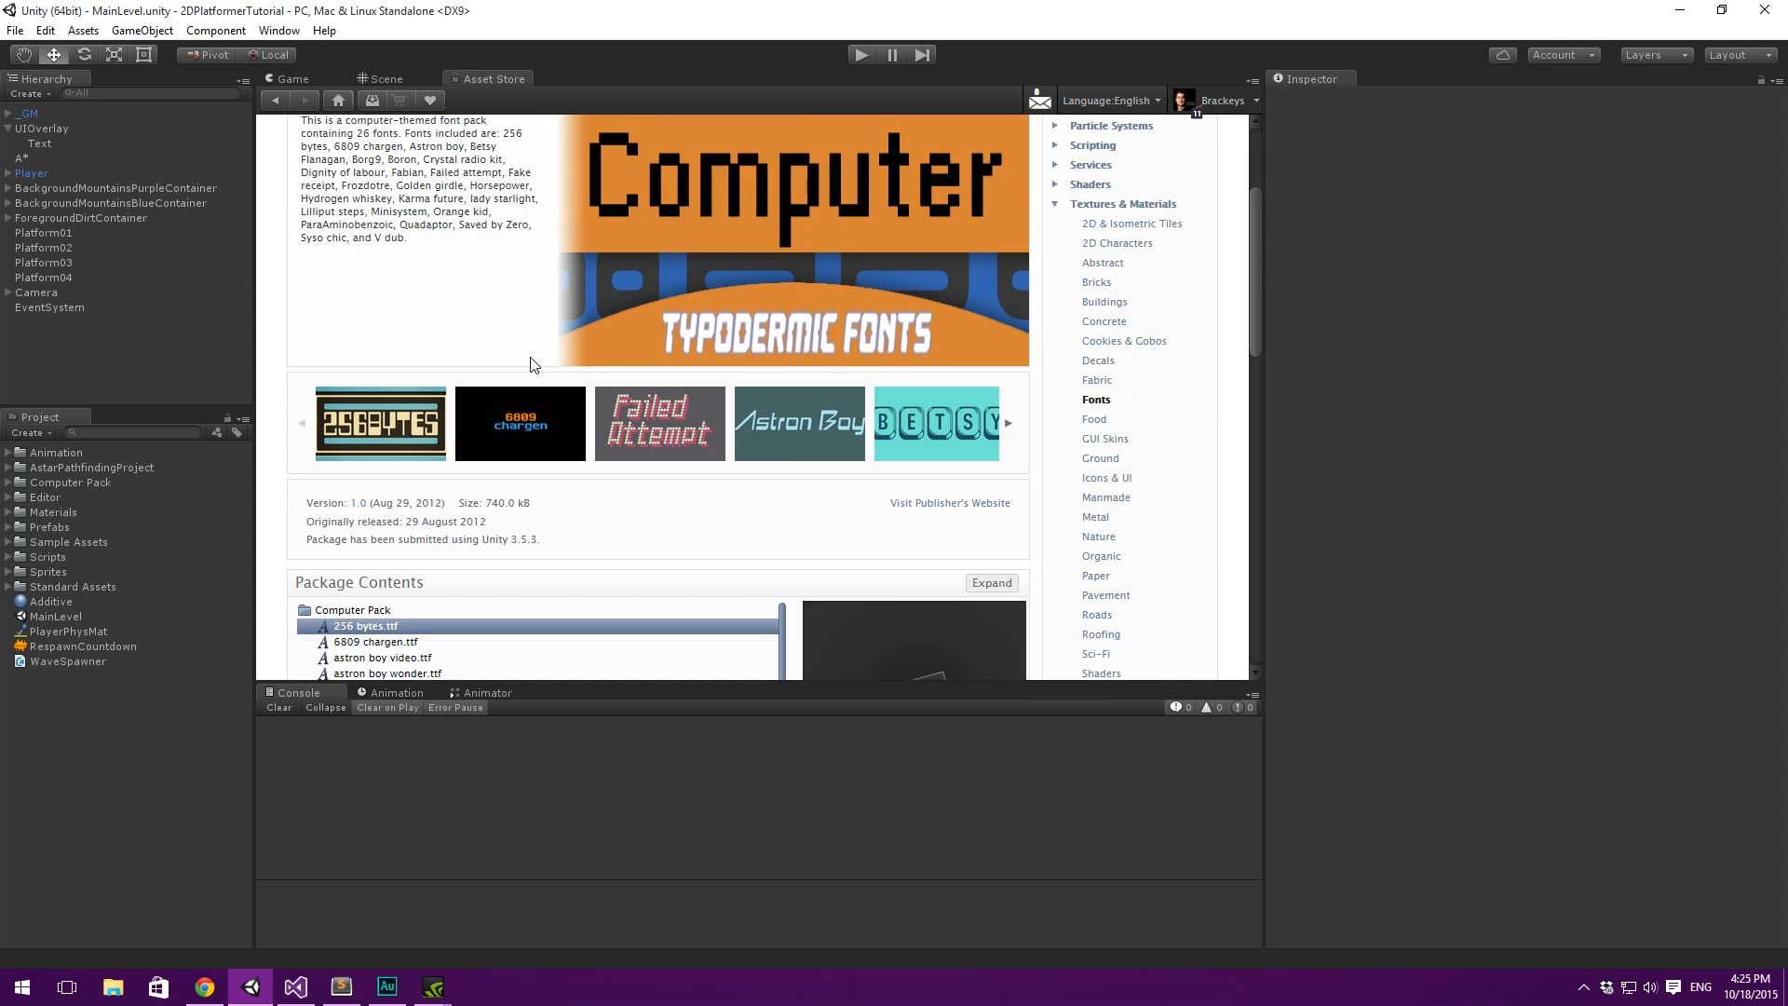
pyautogui.scroll(3, 482, 300)
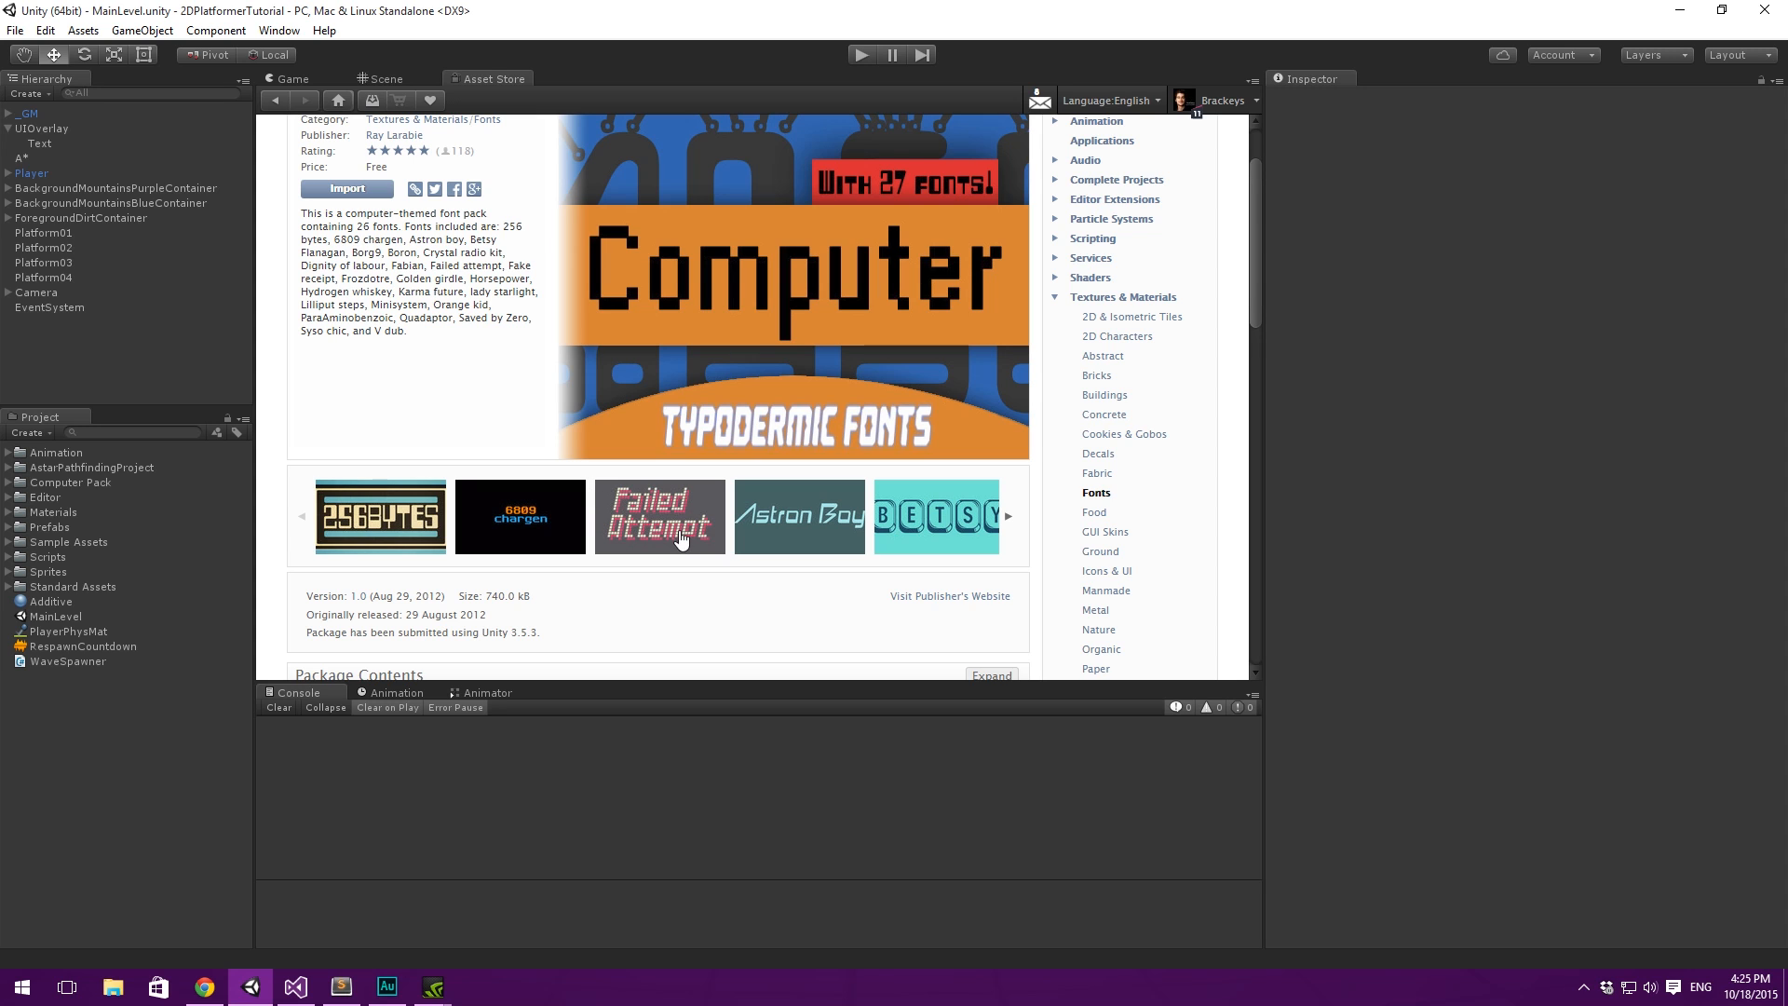
pyautogui.click(1008, 519)
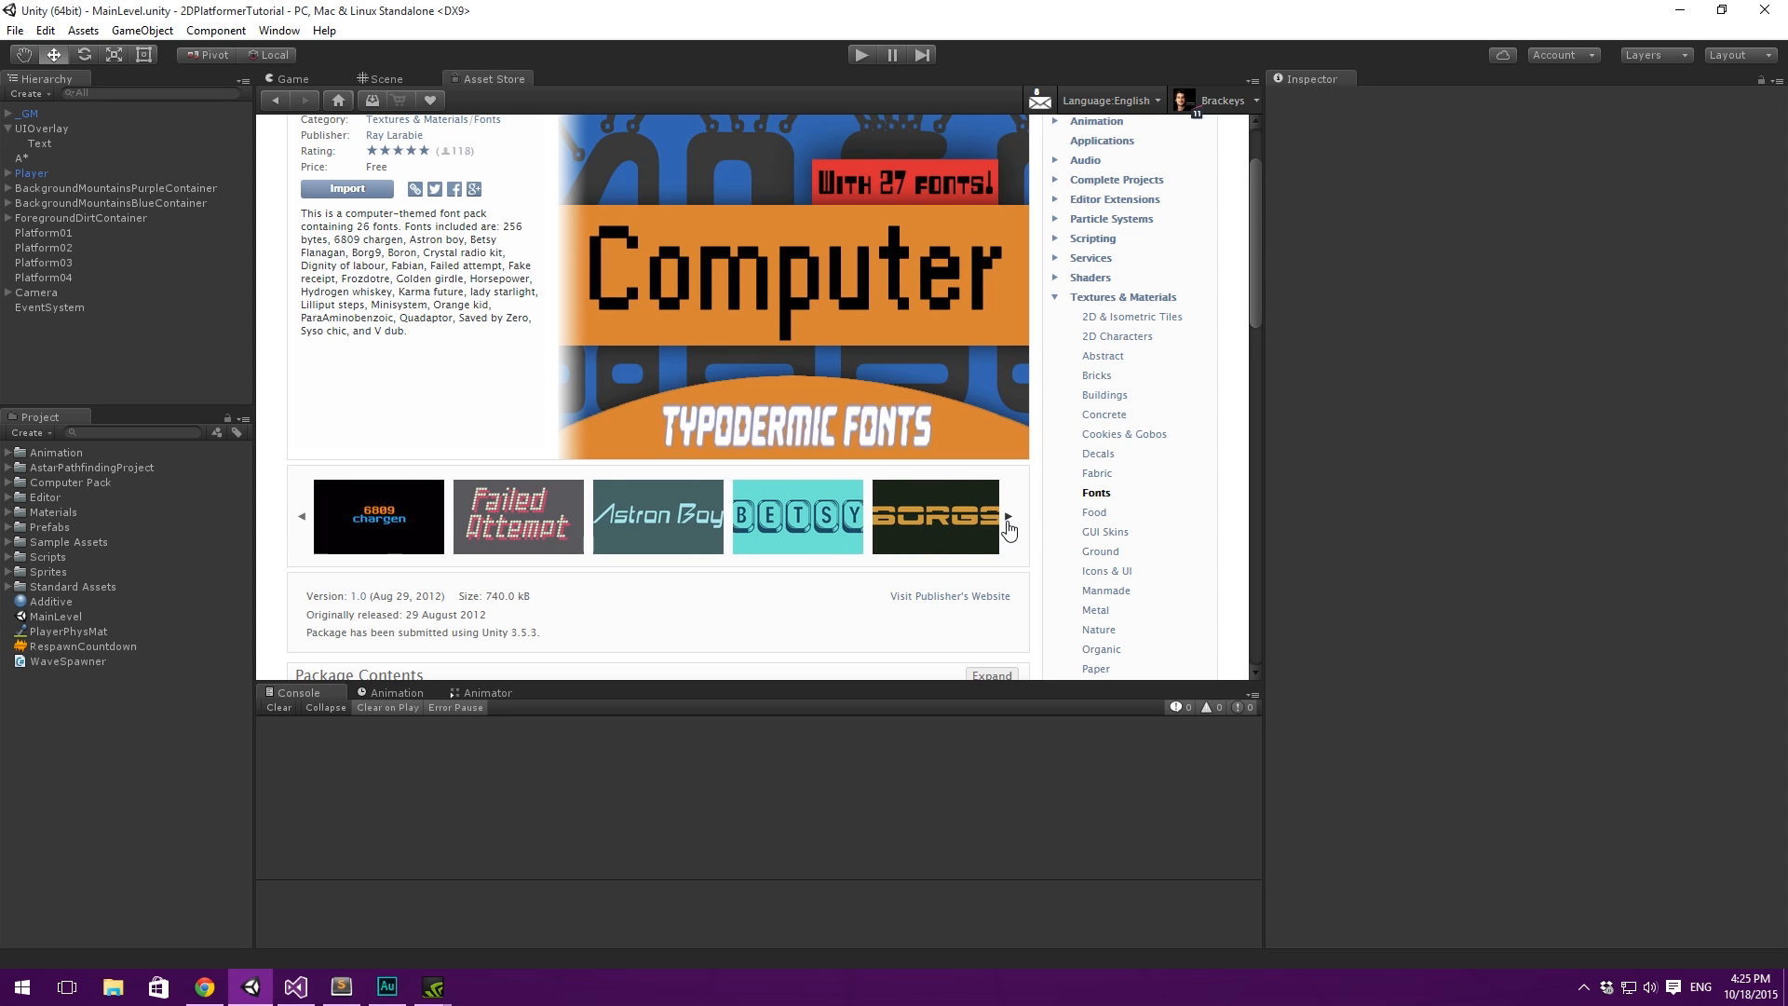
pyautogui.click(1009, 519)
pyautogui.click(1009, 518)
pyautogui.click(1009, 518)
pyautogui.click(1009, 518)
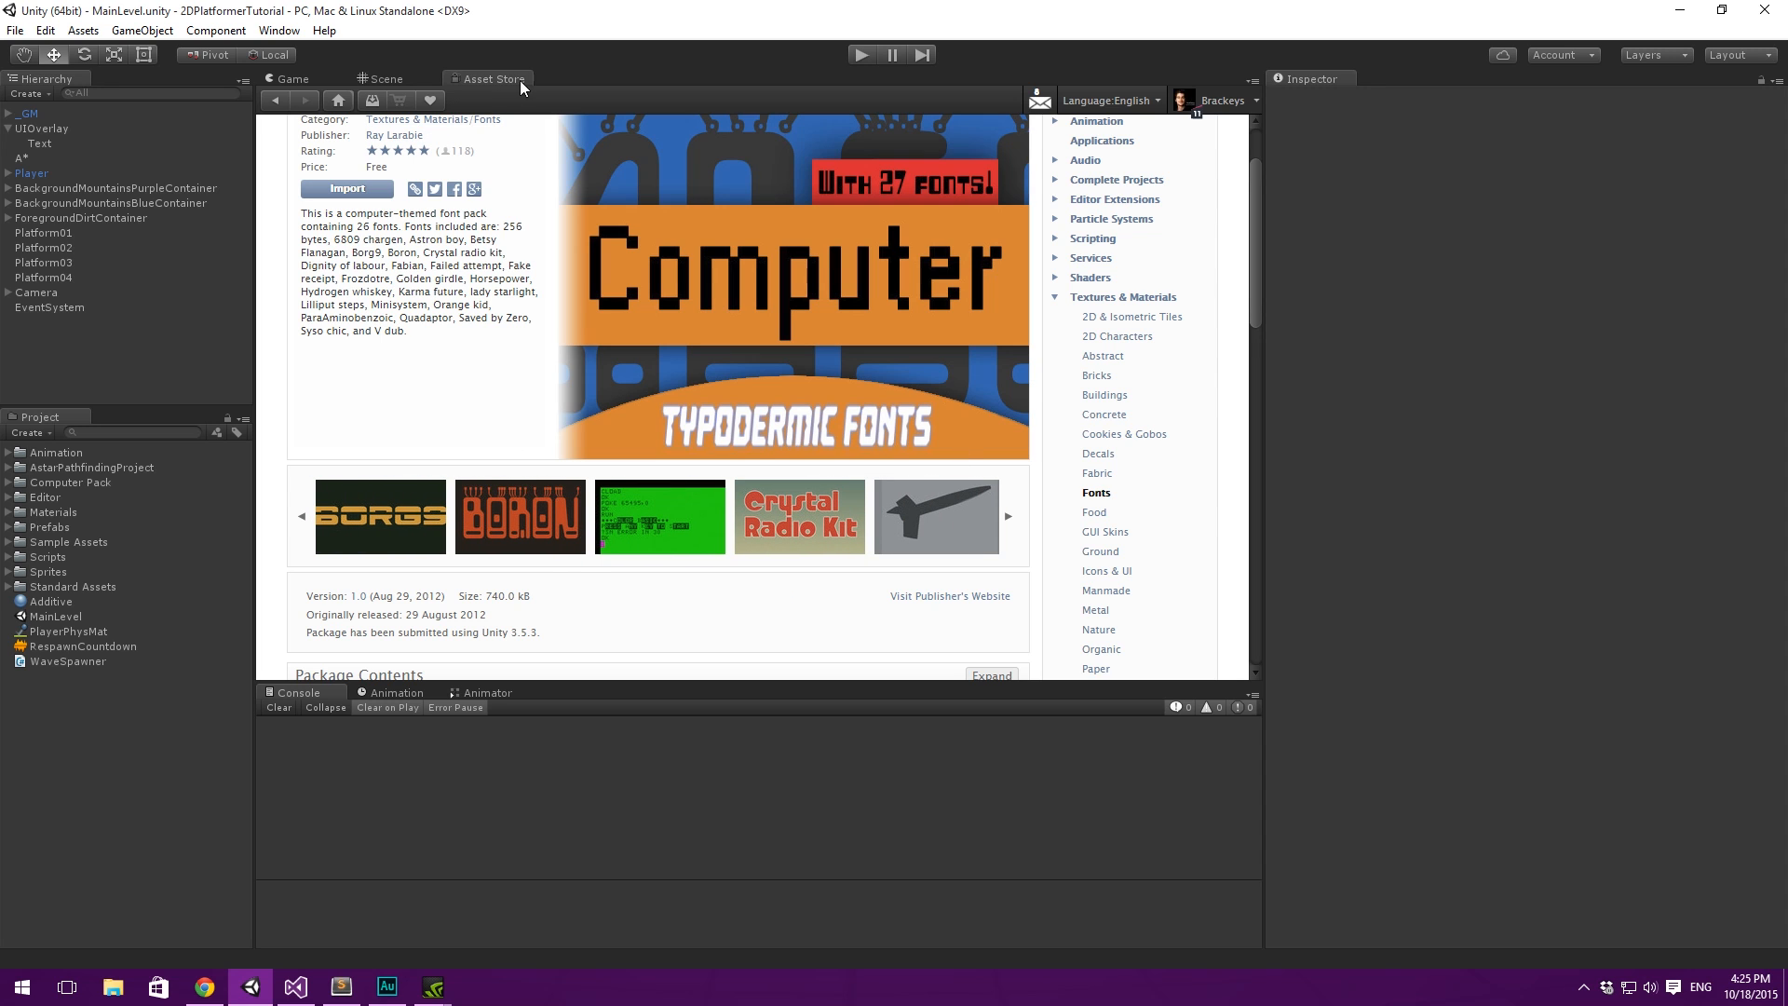
# - Show the Game view and change the UIOverlay Text object's font to lilliput steps
pyautogui.click(285, 80)
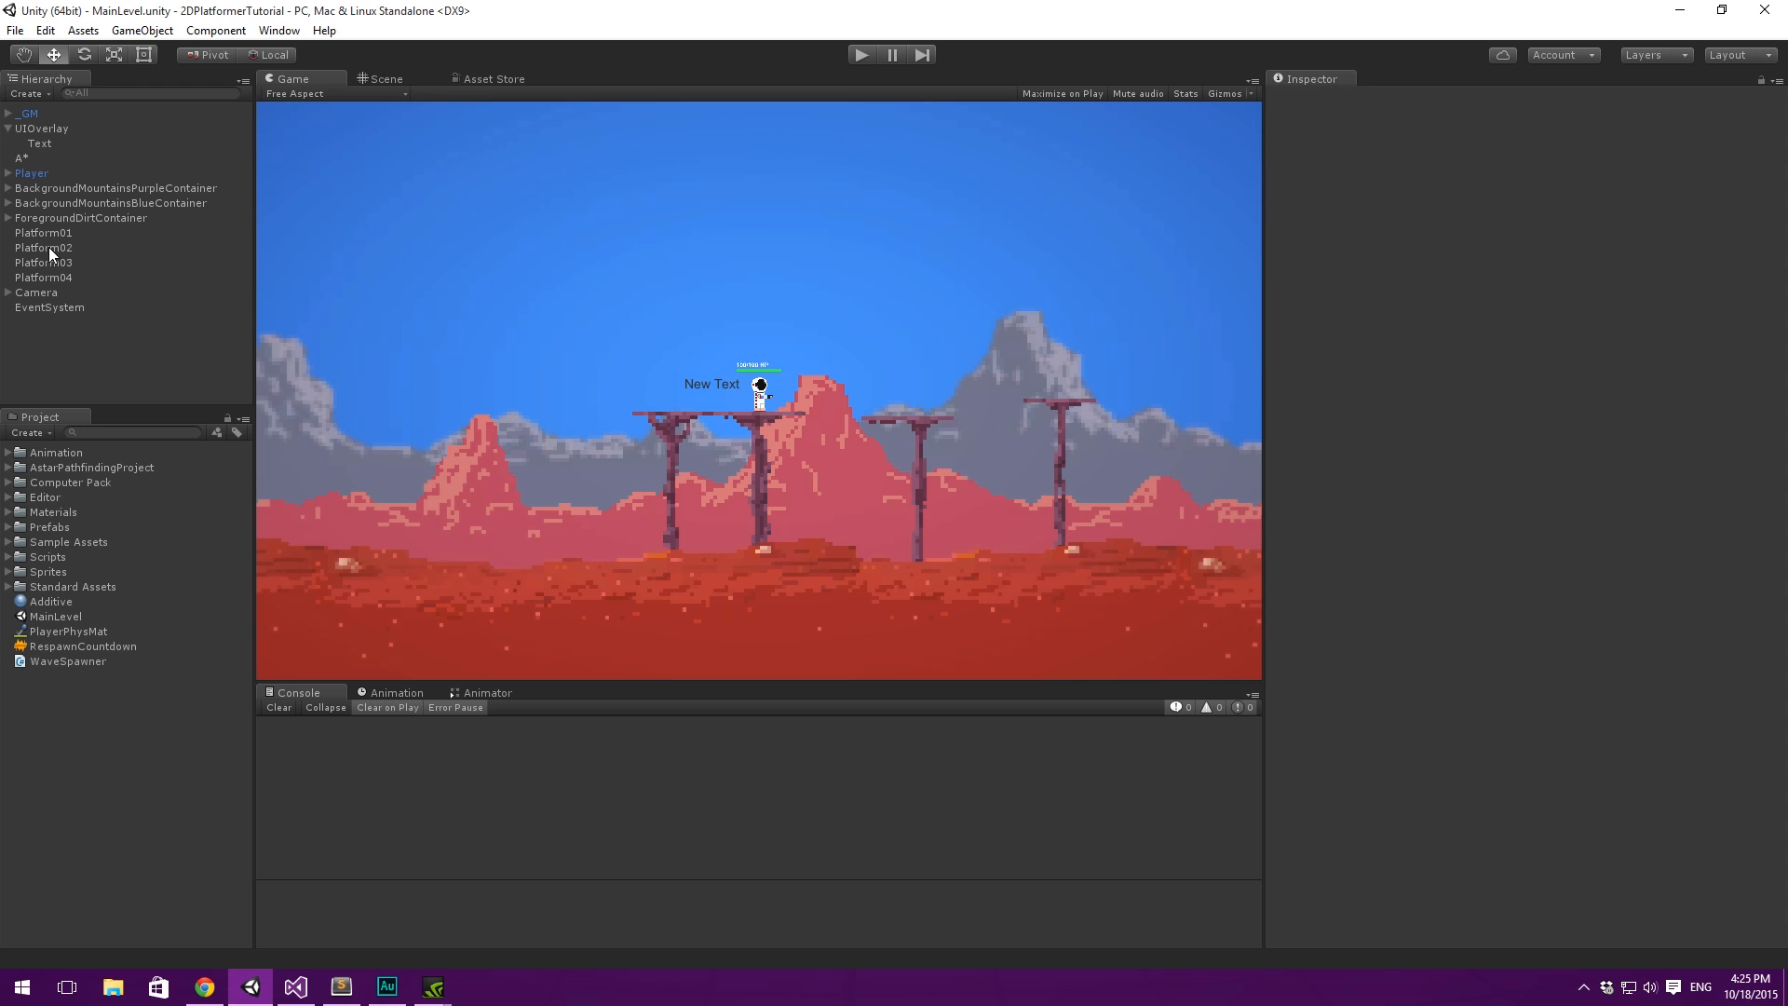
pyautogui.click(41, 144)
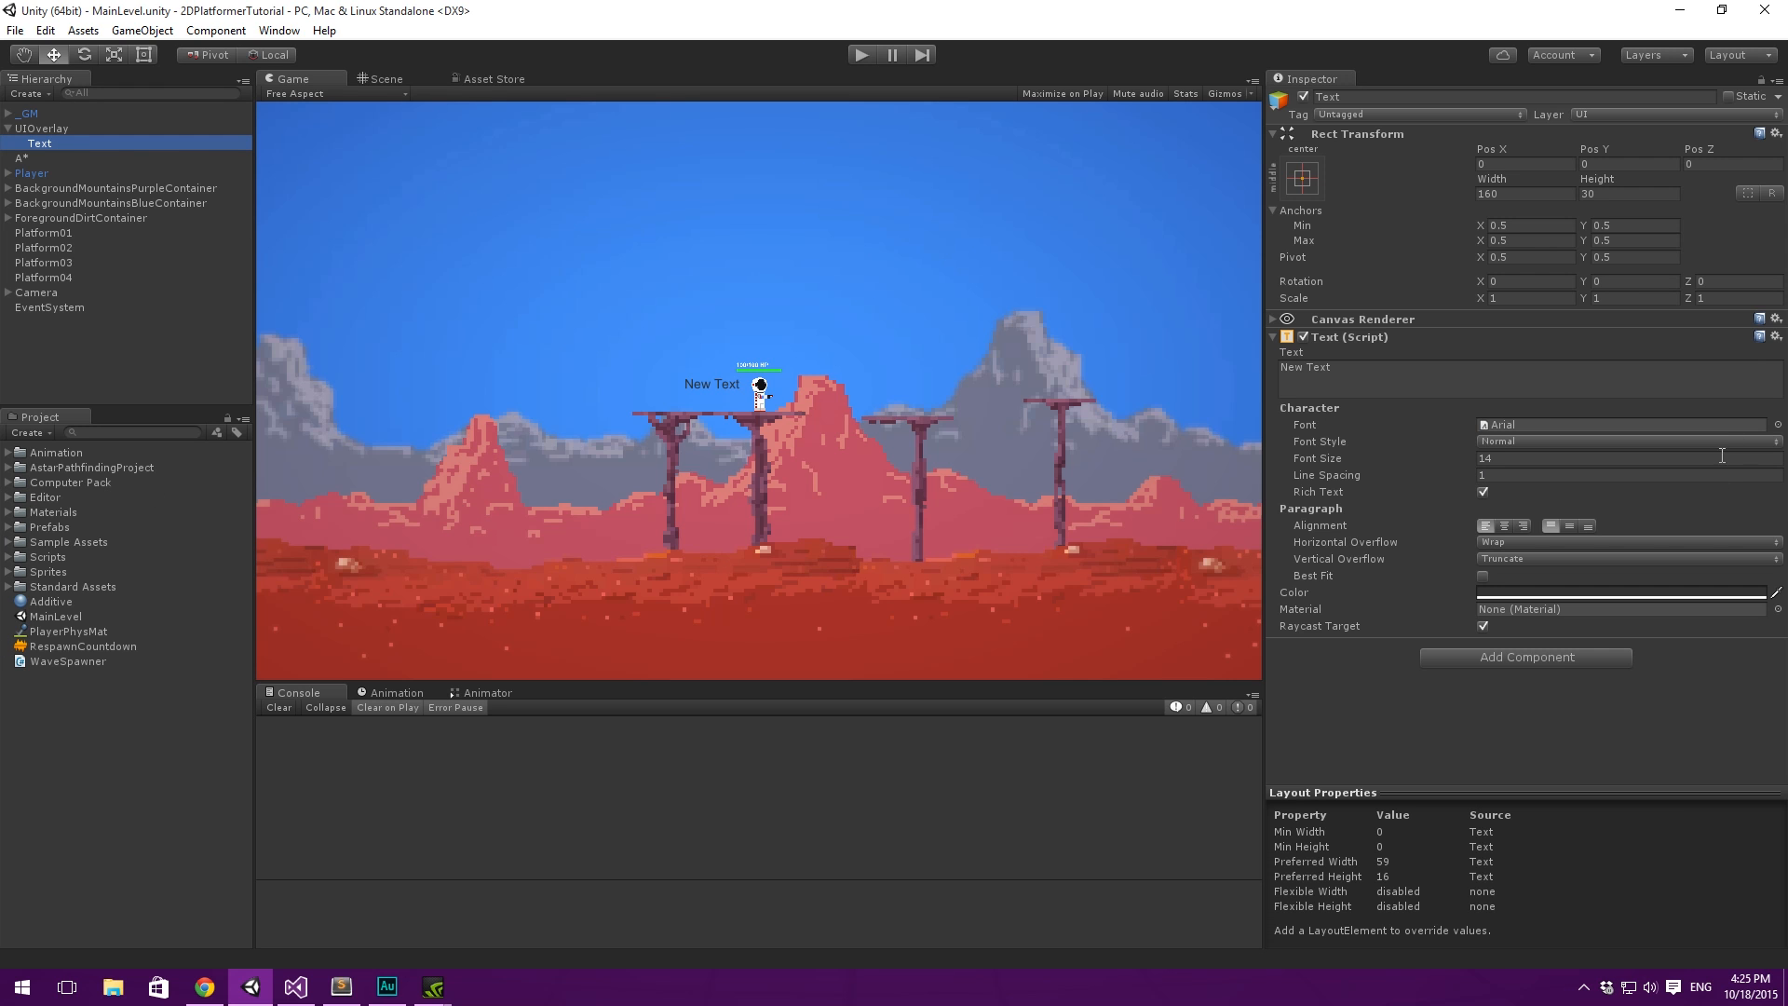
pyautogui.click(1778, 425)
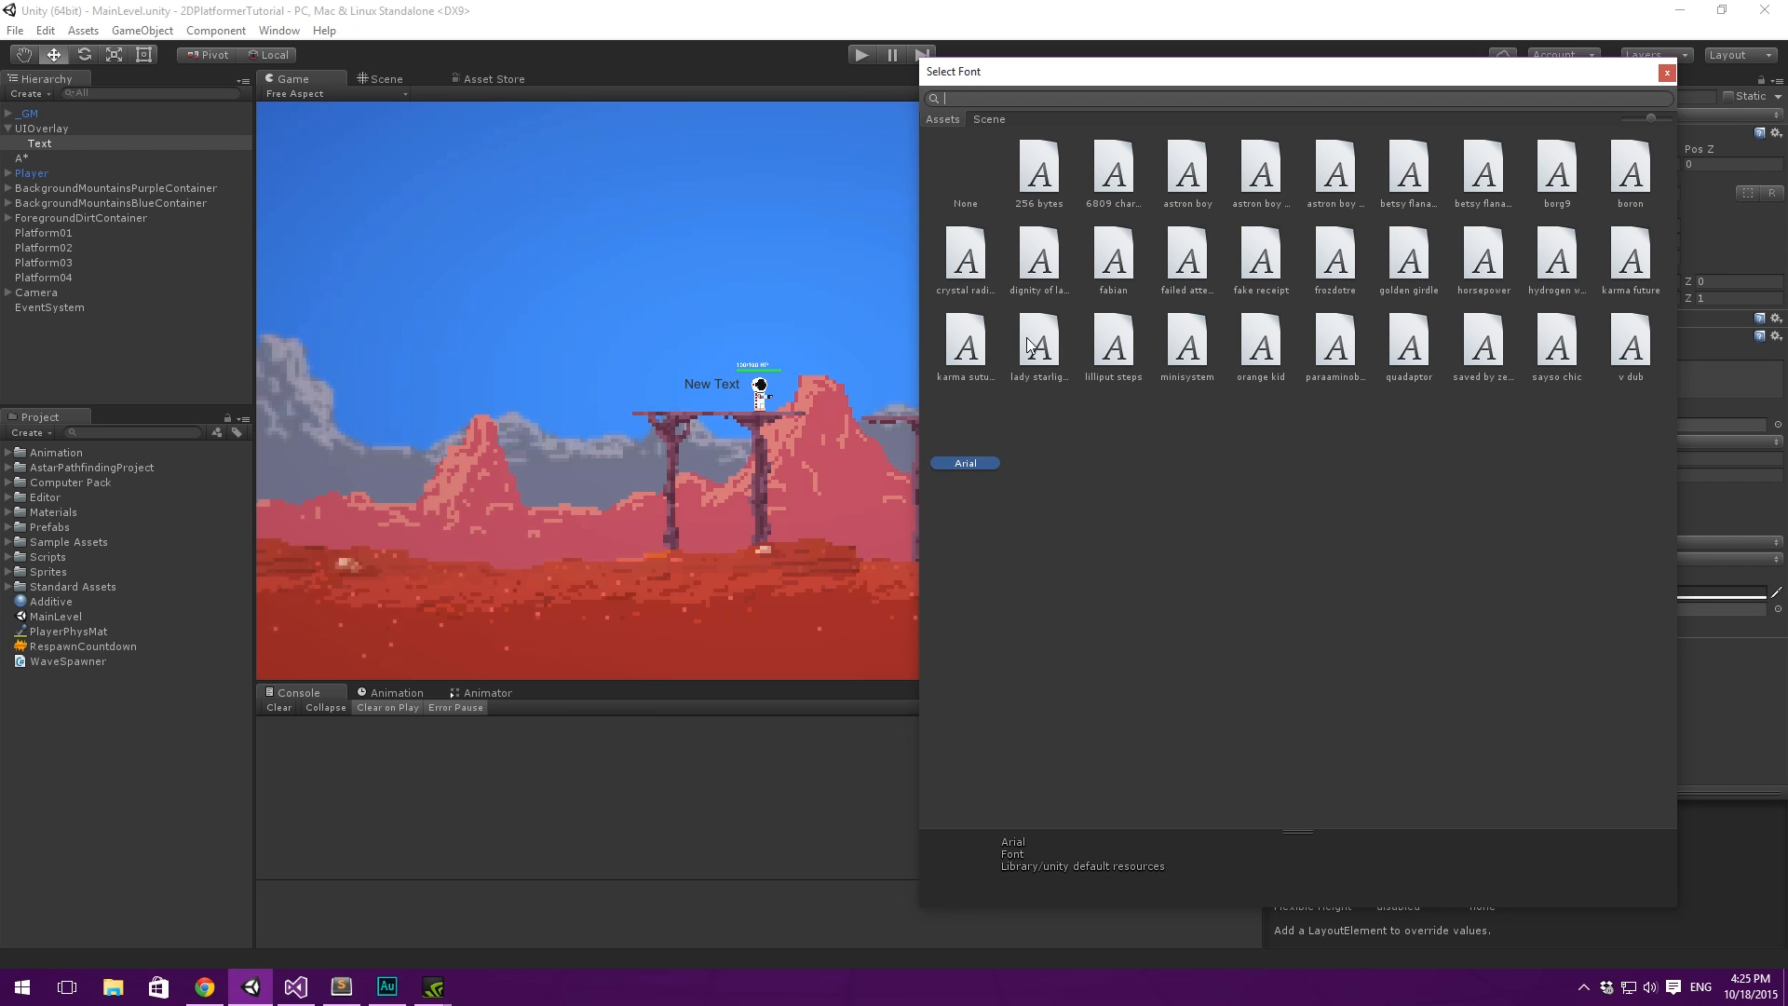
pyautogui.doubleClick(1108, 341)
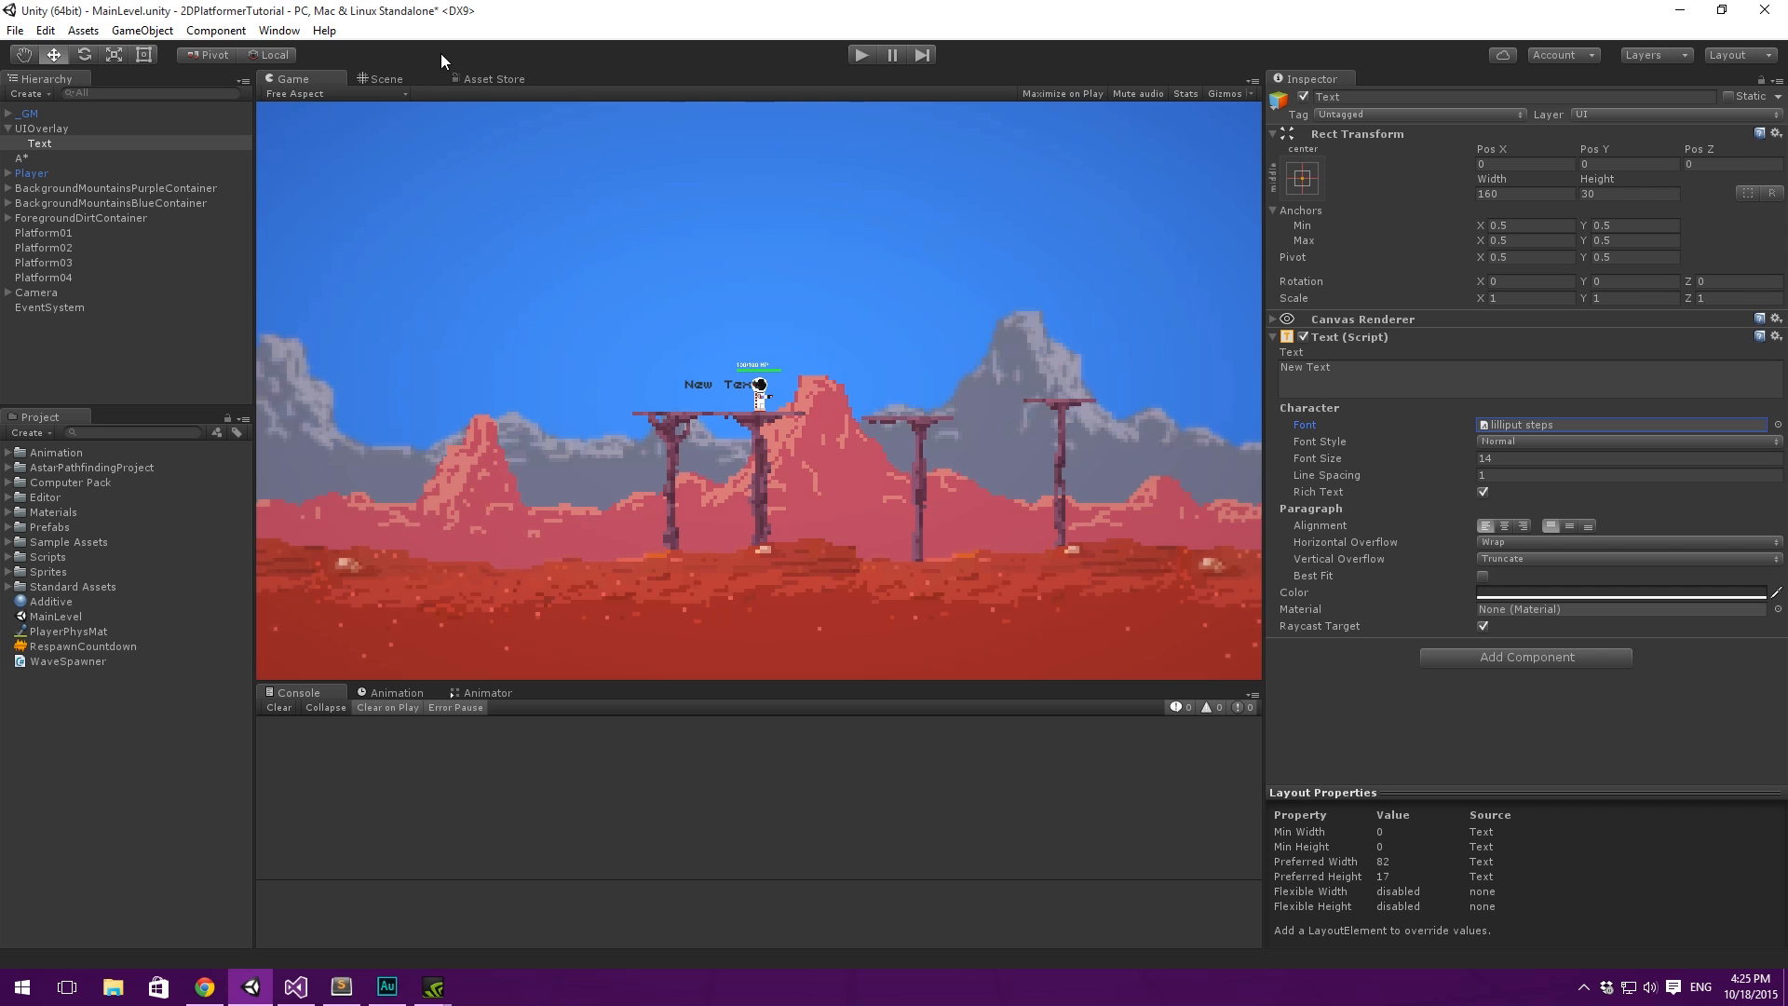
# - Return to the Scene view, frame the Text object and set its colour to white (FFFFFFFF)
pyautogui.click(385, 78)
pyautogui.press('f')
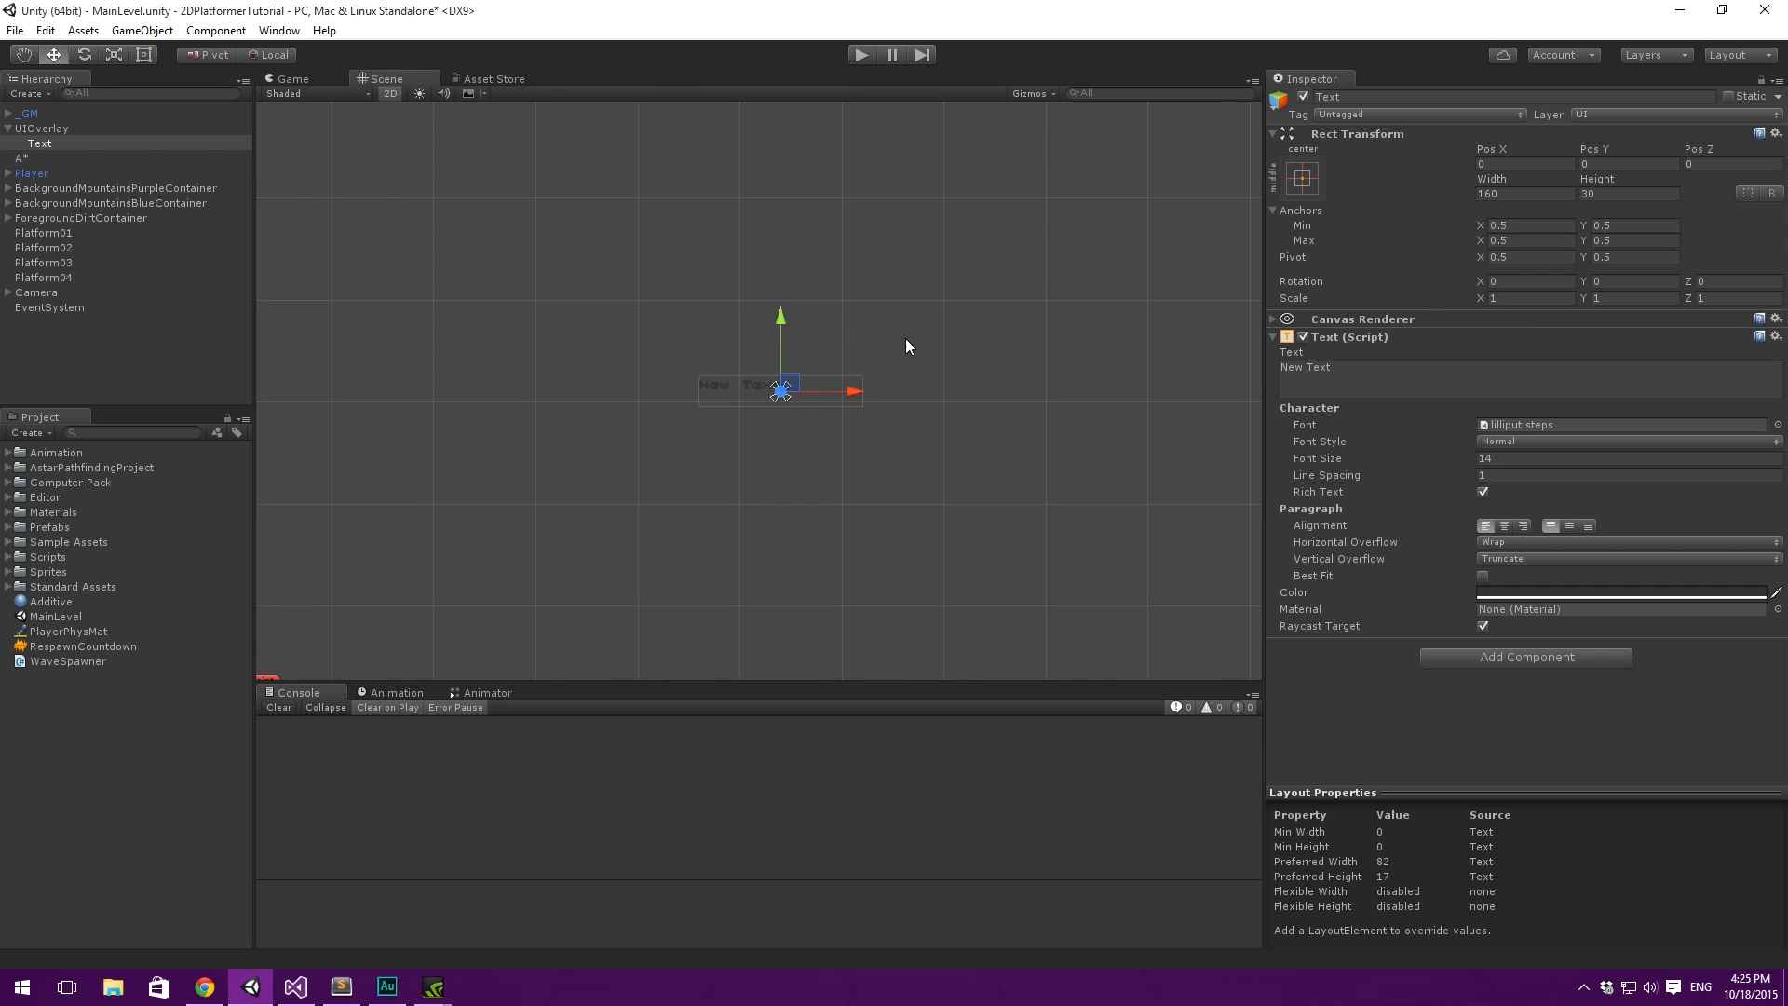
pyautogui.scroll(-6, 907, 341)
pyautogui.click(1412, 372)
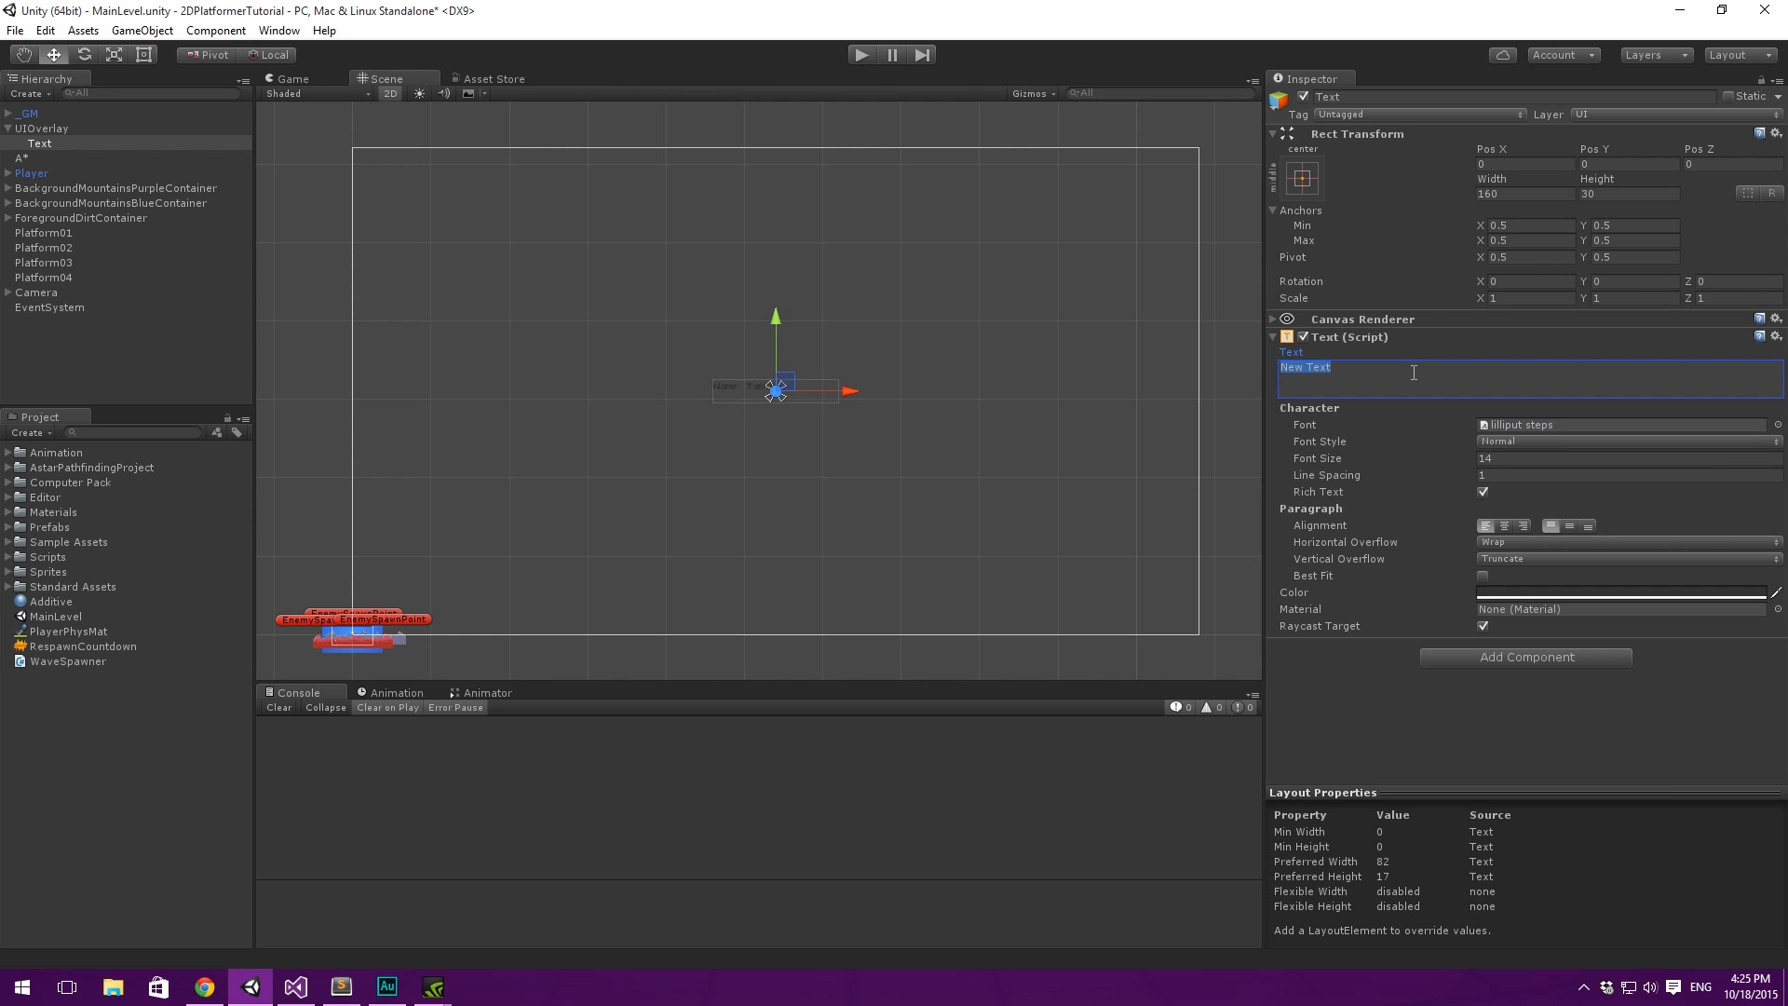
pyautogui.click(1531, 593)
pyautogui.moveTo(1144, 299); pyautogui.dragTo(1114, 205)
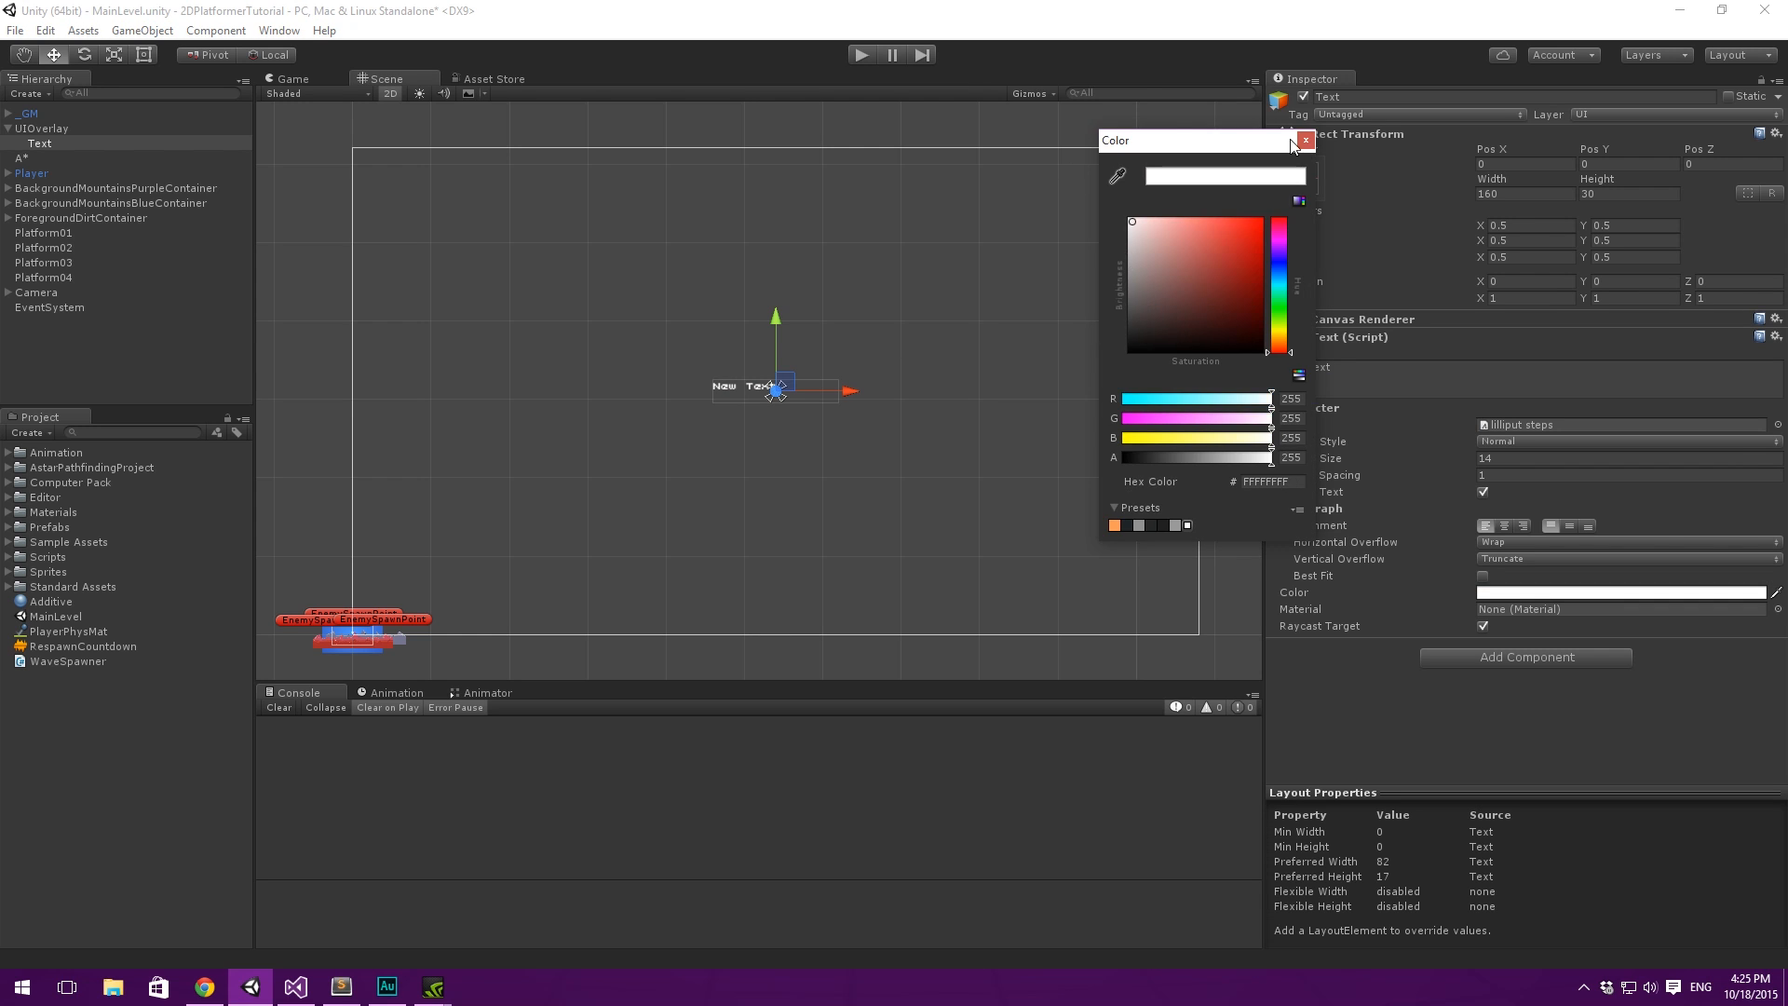
pyautogui.click(1306, 139)
# - Set the Text object's content to "WAVE" and enlarge its rectangle to about 338 by 63
pyautogui.click(1406, 365)
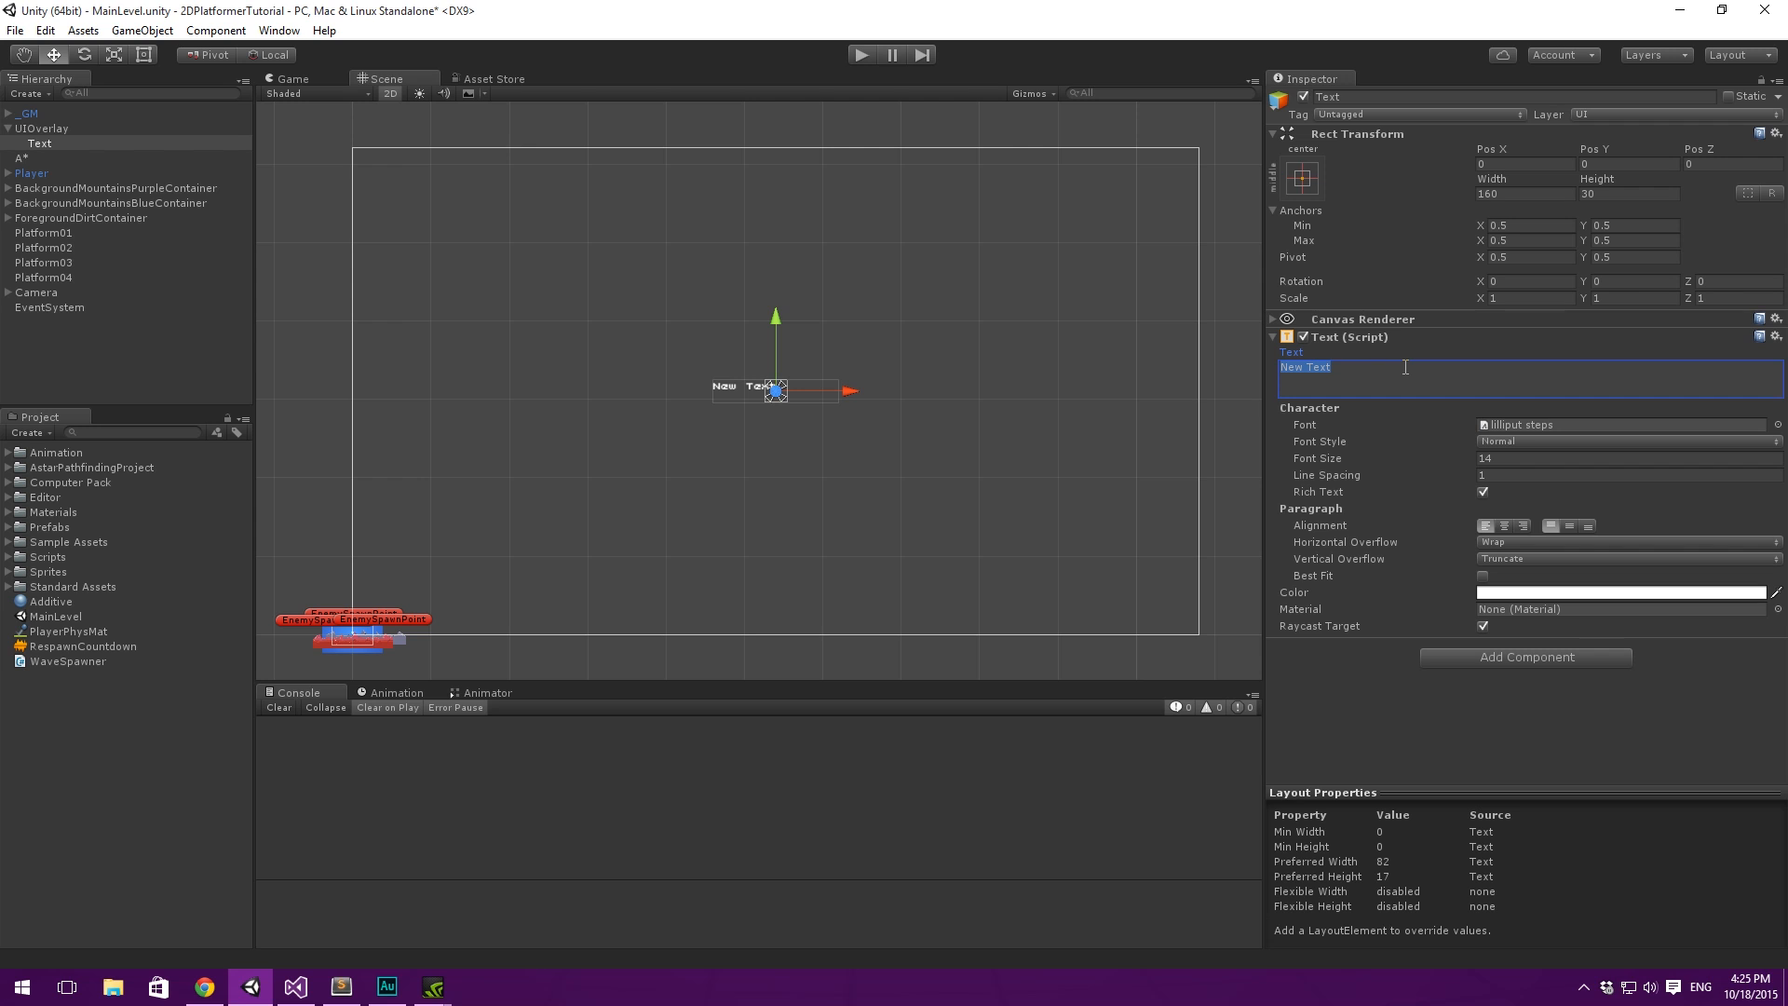
pyautogui.write('WAVE')
pyautogui.moveTo(605, 174)
pyautogui.mouseDown(button='middle')
pyautogui.moveTo(651, 192)
pyautogui.moveTo(606, 165)
pyautogui.mouseUp(button='middle')
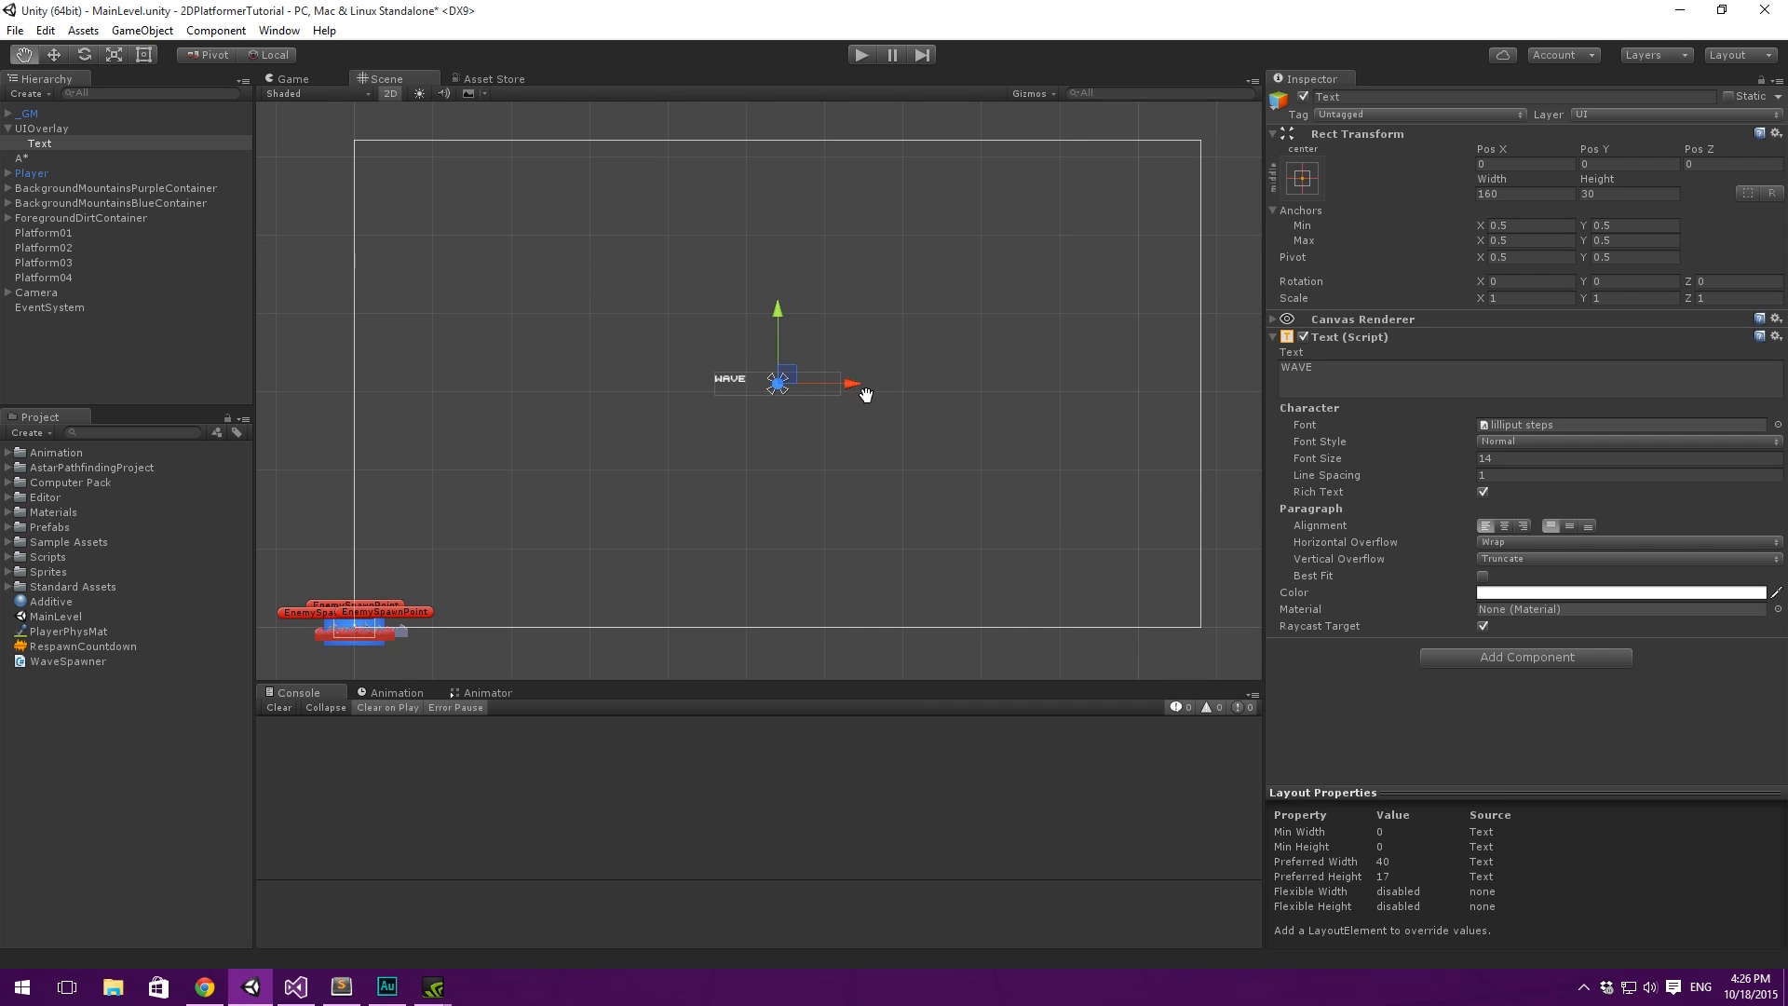
pyautogui.scroll(3, 588, 304)
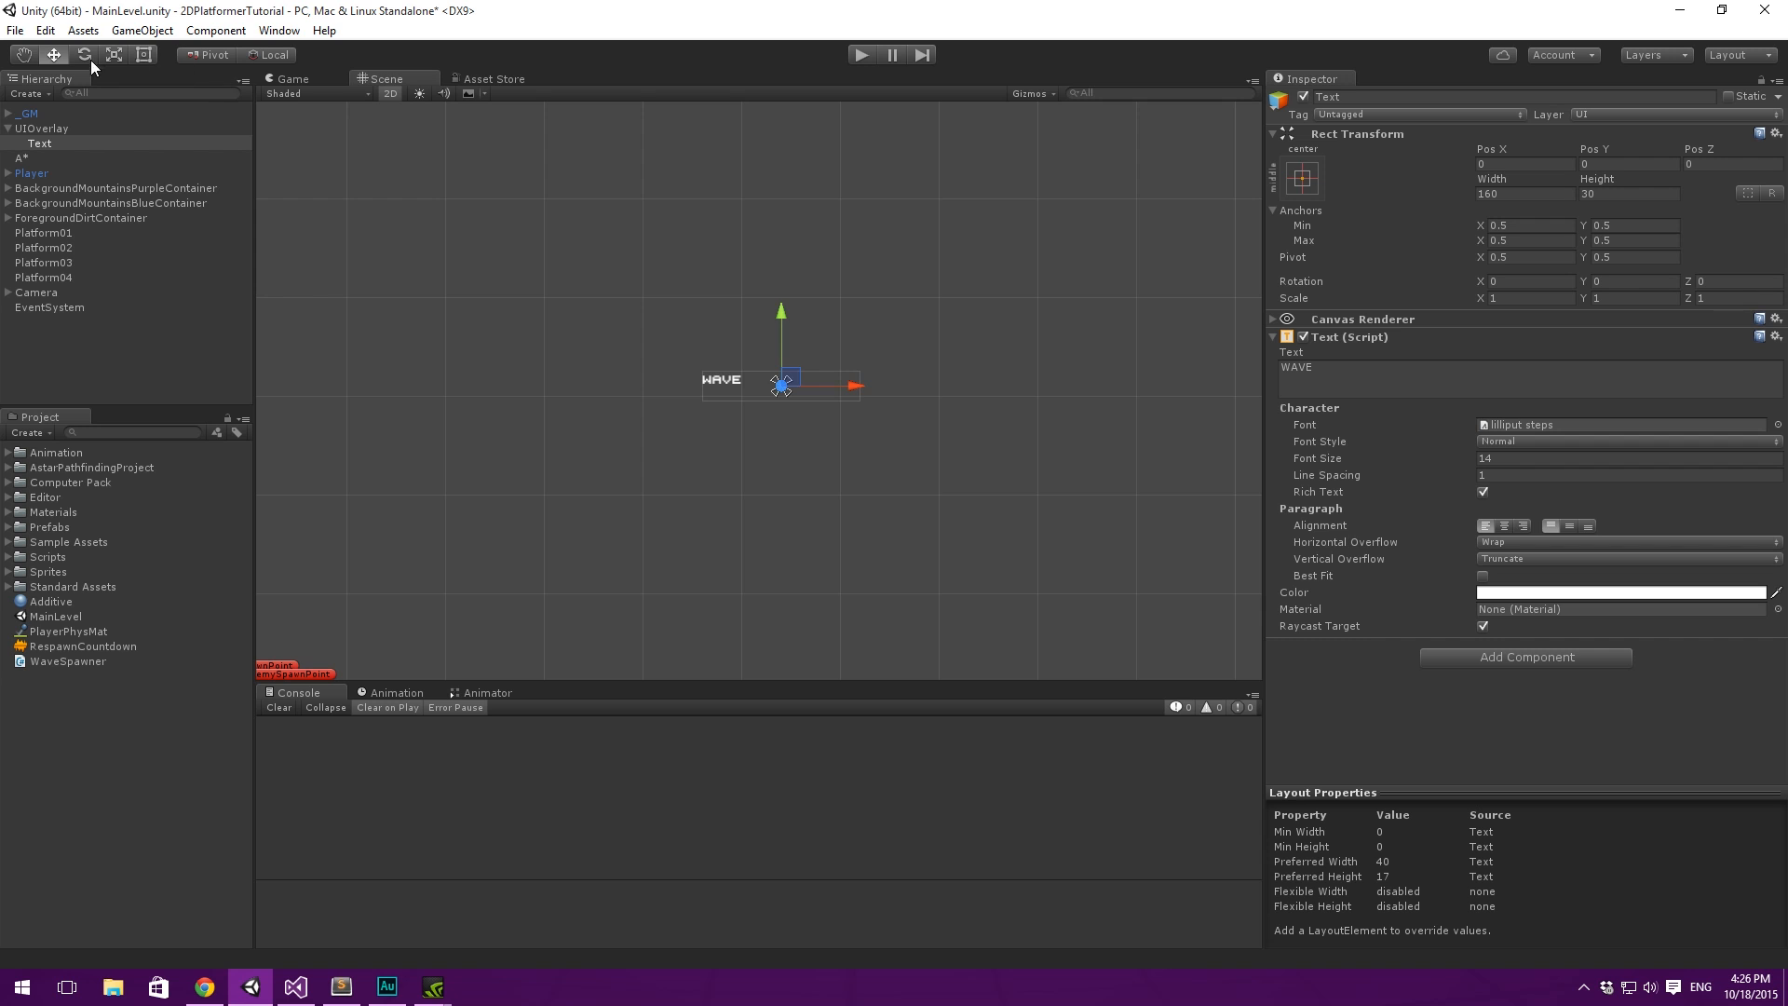
pyautogui.click(144, 54)
pyautogui.scroll(2, 858, 337)
pyautogui.moveTo(864, 284); pyautogui.dragTo(832, 302, button='middle')
pyautogui.keyDown('alt'); pyautogui.moveTo(882, 405); pyautogui.dragTo(1016, 427); pyautogui.keyUp('alt')
# - Centre the WAVE text horizontally and vertically in its rectangle and set its font size to 40
pyautogui.click(1504, 526)
pyautogui.click(1570, 526)
pyautogui.moveTo(937, 265); pyautogui.dragTo(928, 278, button='middle')
pyautogui.moveTo(1384, 460); pyautogui.dragTo(1419, 462)
pyautogui.scroll(-5, 852, 304)
pyautogui.scroll(3, 867, 289)
pyautogui.click(1558, 457)
pyautogui.write('40')
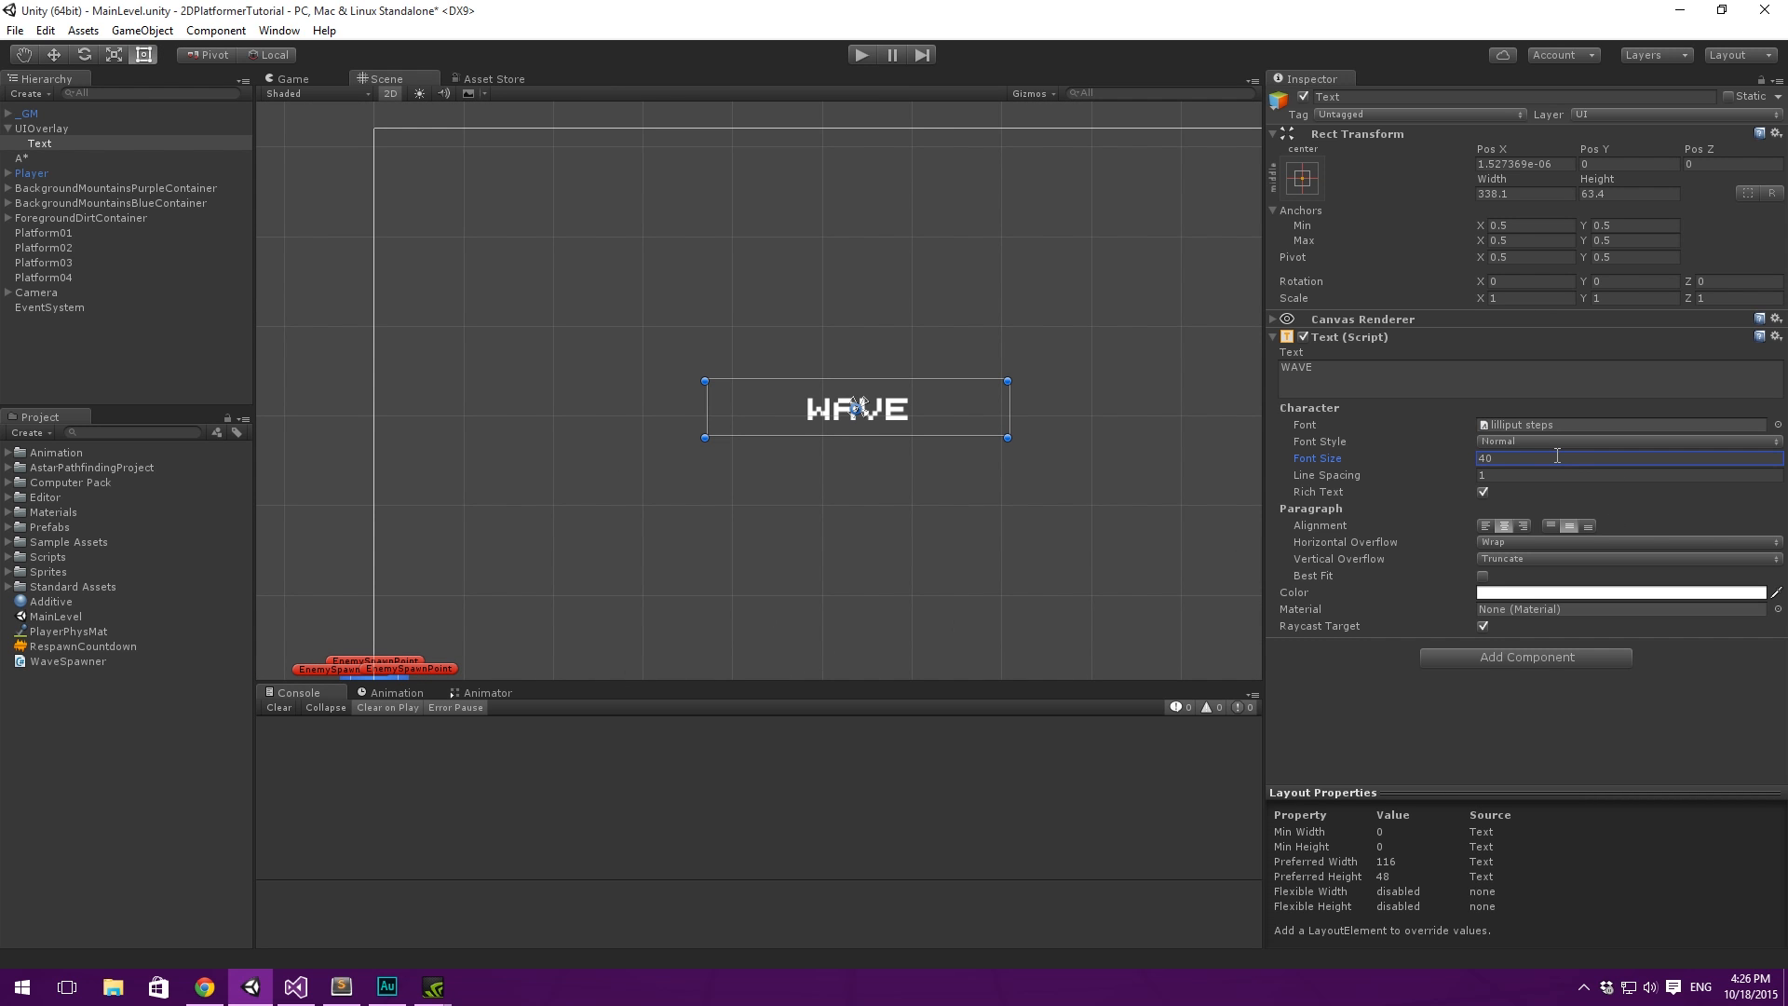
# - Move the WAVE text up to about Y 107 and rename its object WaveText
pyautogui.moveTo(967, 207); pyautogui.dragTo(921, 206, button='middle')
pyautogui.moveTo(872, 384); pyautogui.dragTo(869, 304)
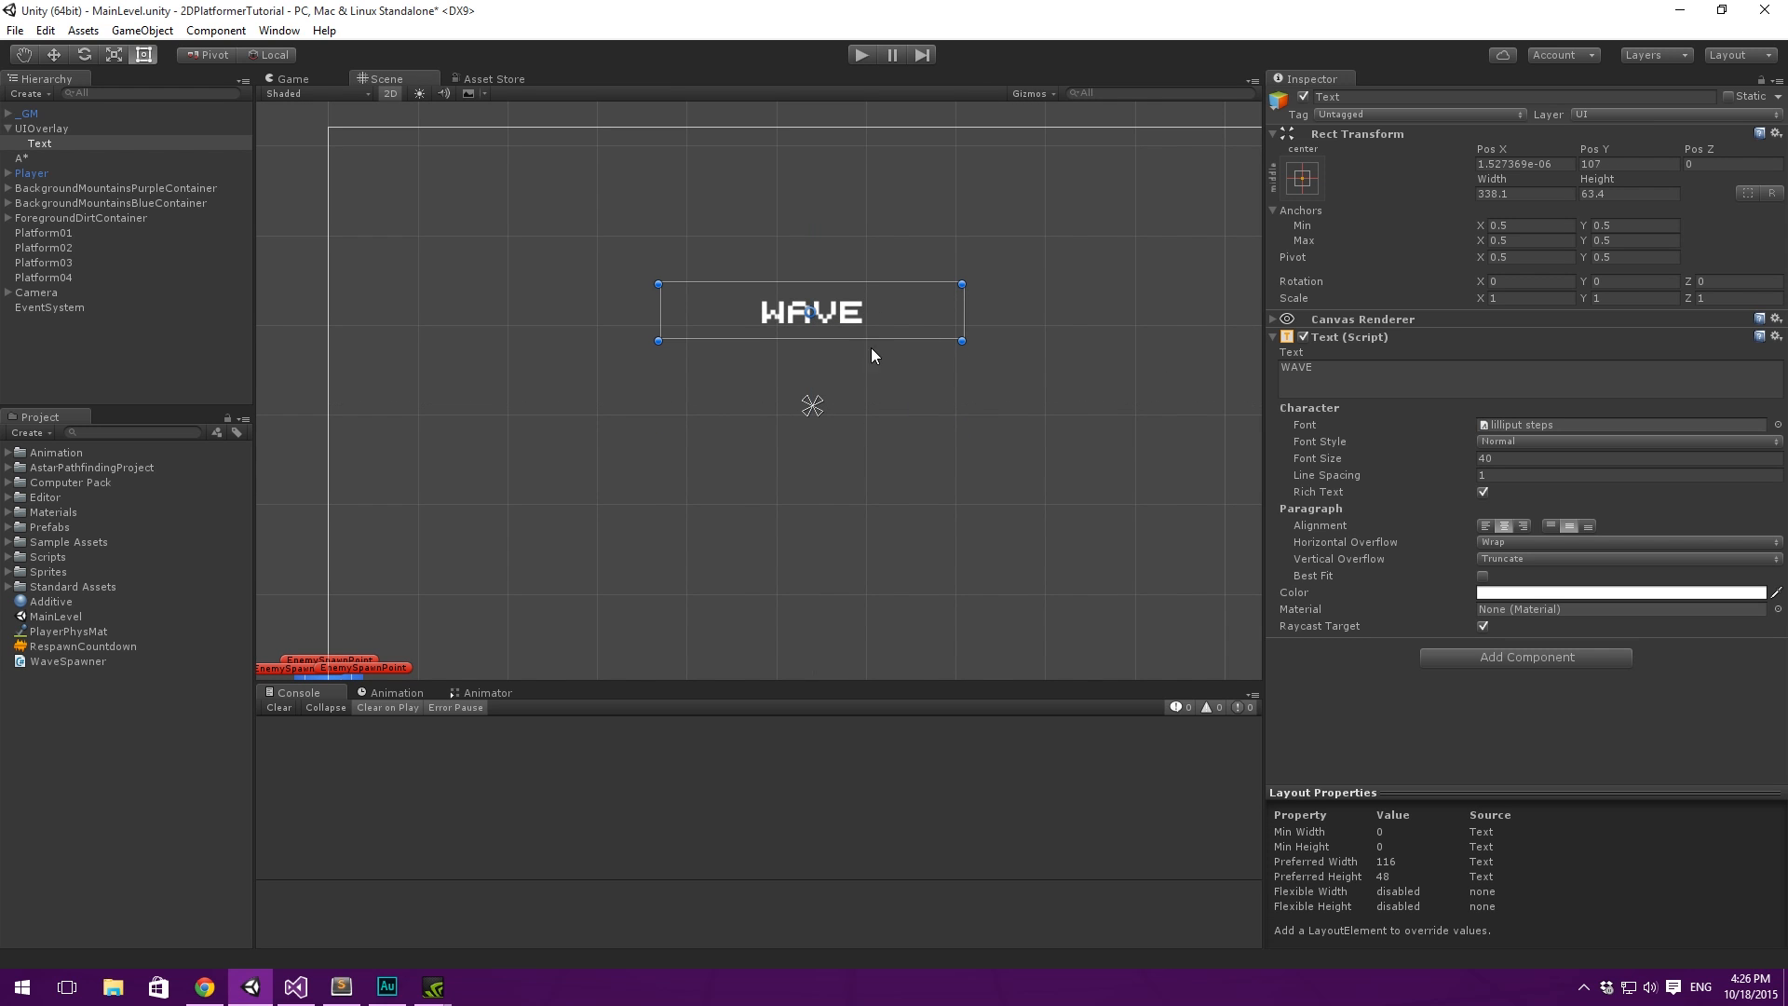
pyautogui.click(39, 143)
pyautogui.write('WaveText')
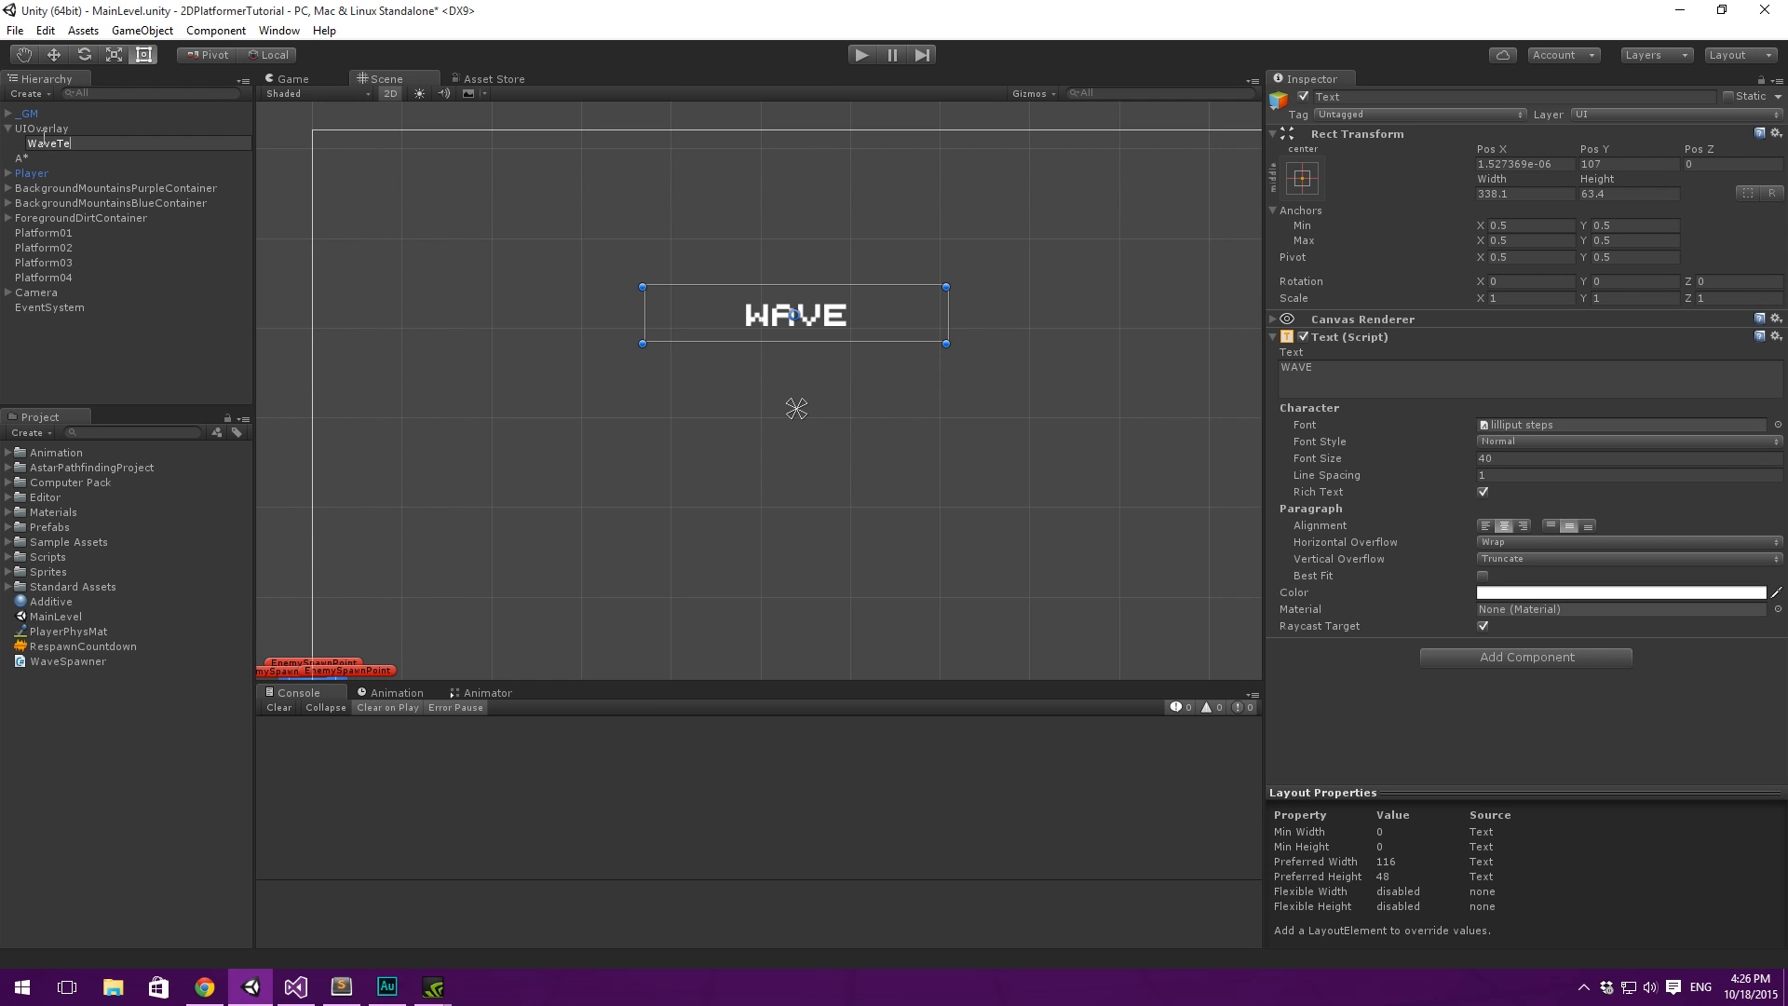
pyautogui.press('Return')
# - Show the Game view and add a Shadow component to WaveText
pyautogui.moveTo(792, 248); pyautogui.dragTo(805, 287, button='middle')
pyautogui.click(1457, 656)
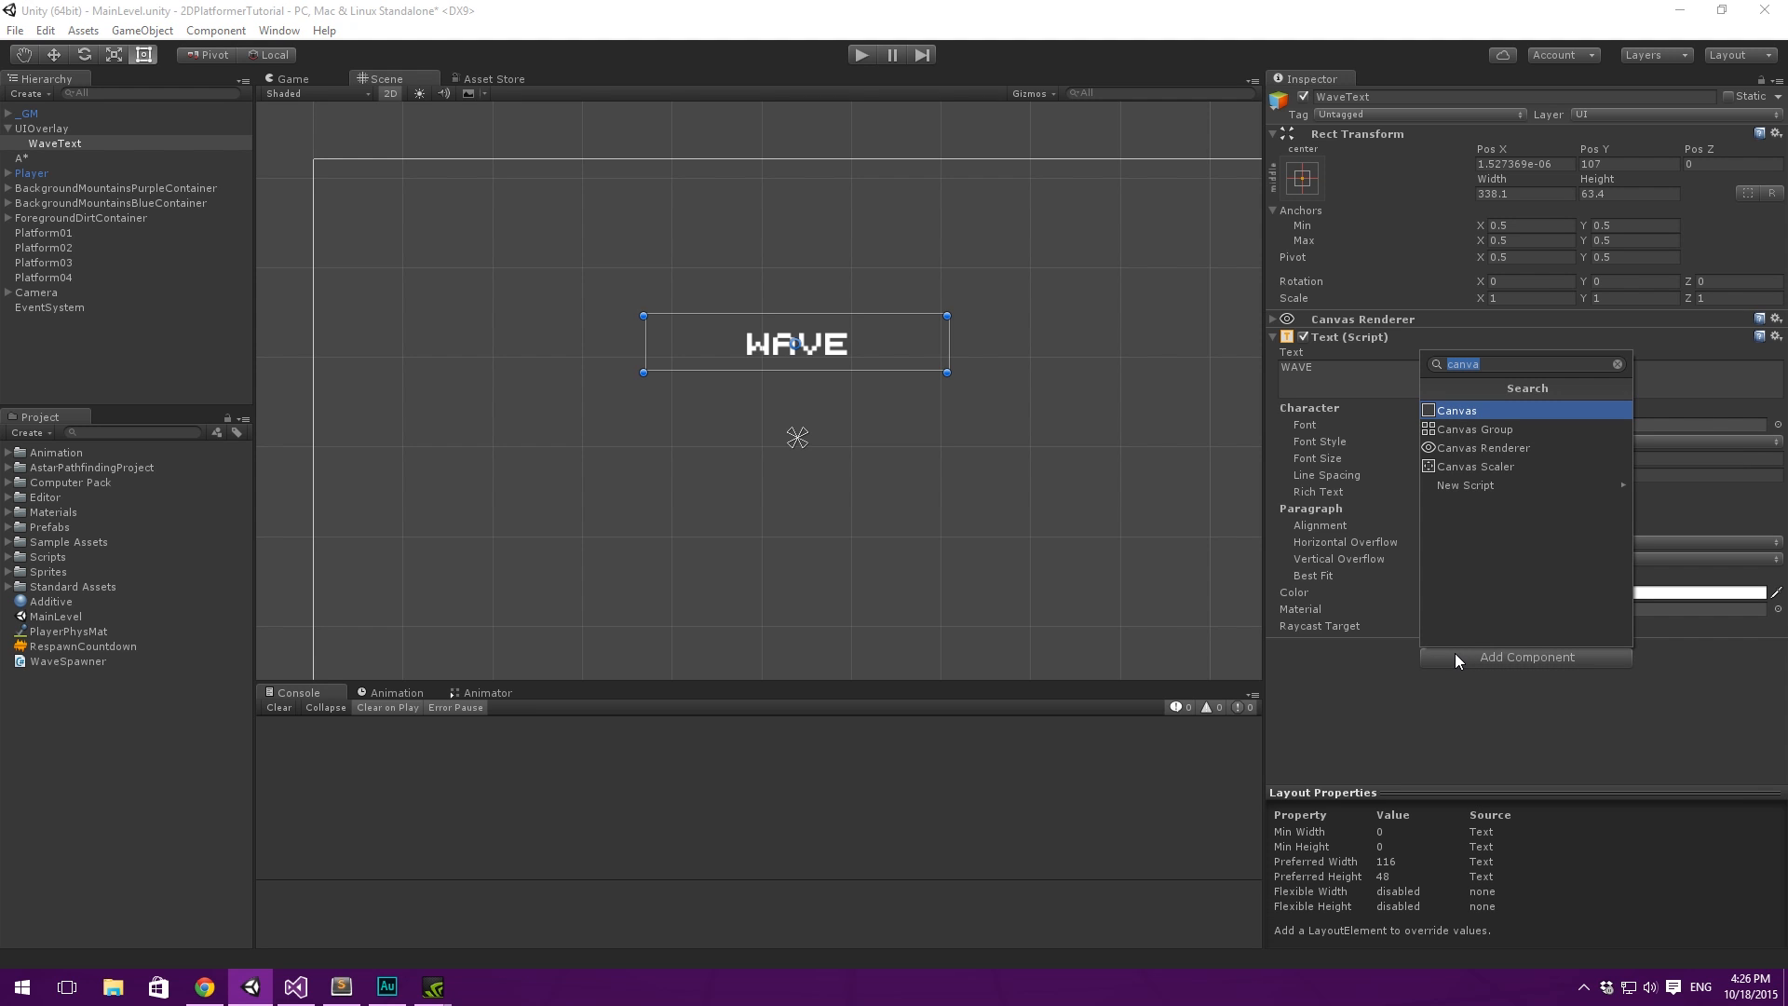
pyautogui.click(288, 80)
pyautogui.click(255, 76)
pyautogui.click(284, 79)
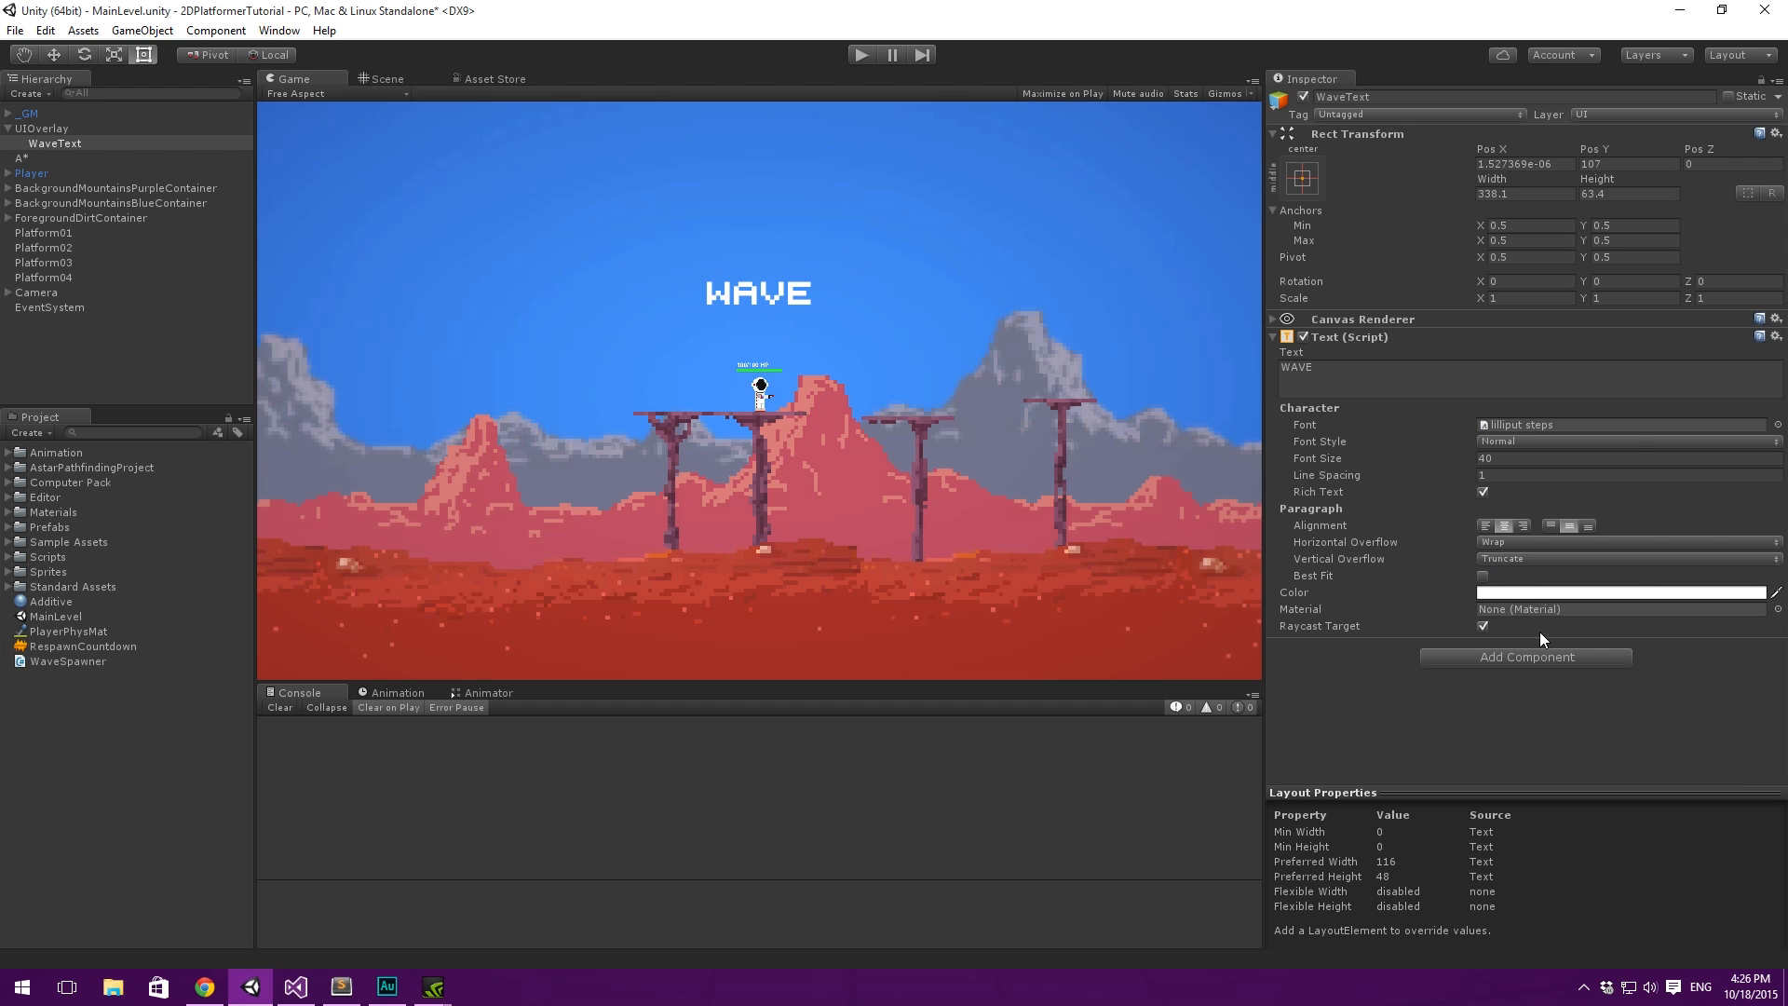
pyautogui.click(1544, 658)
pyautogui.press('BackSpace')
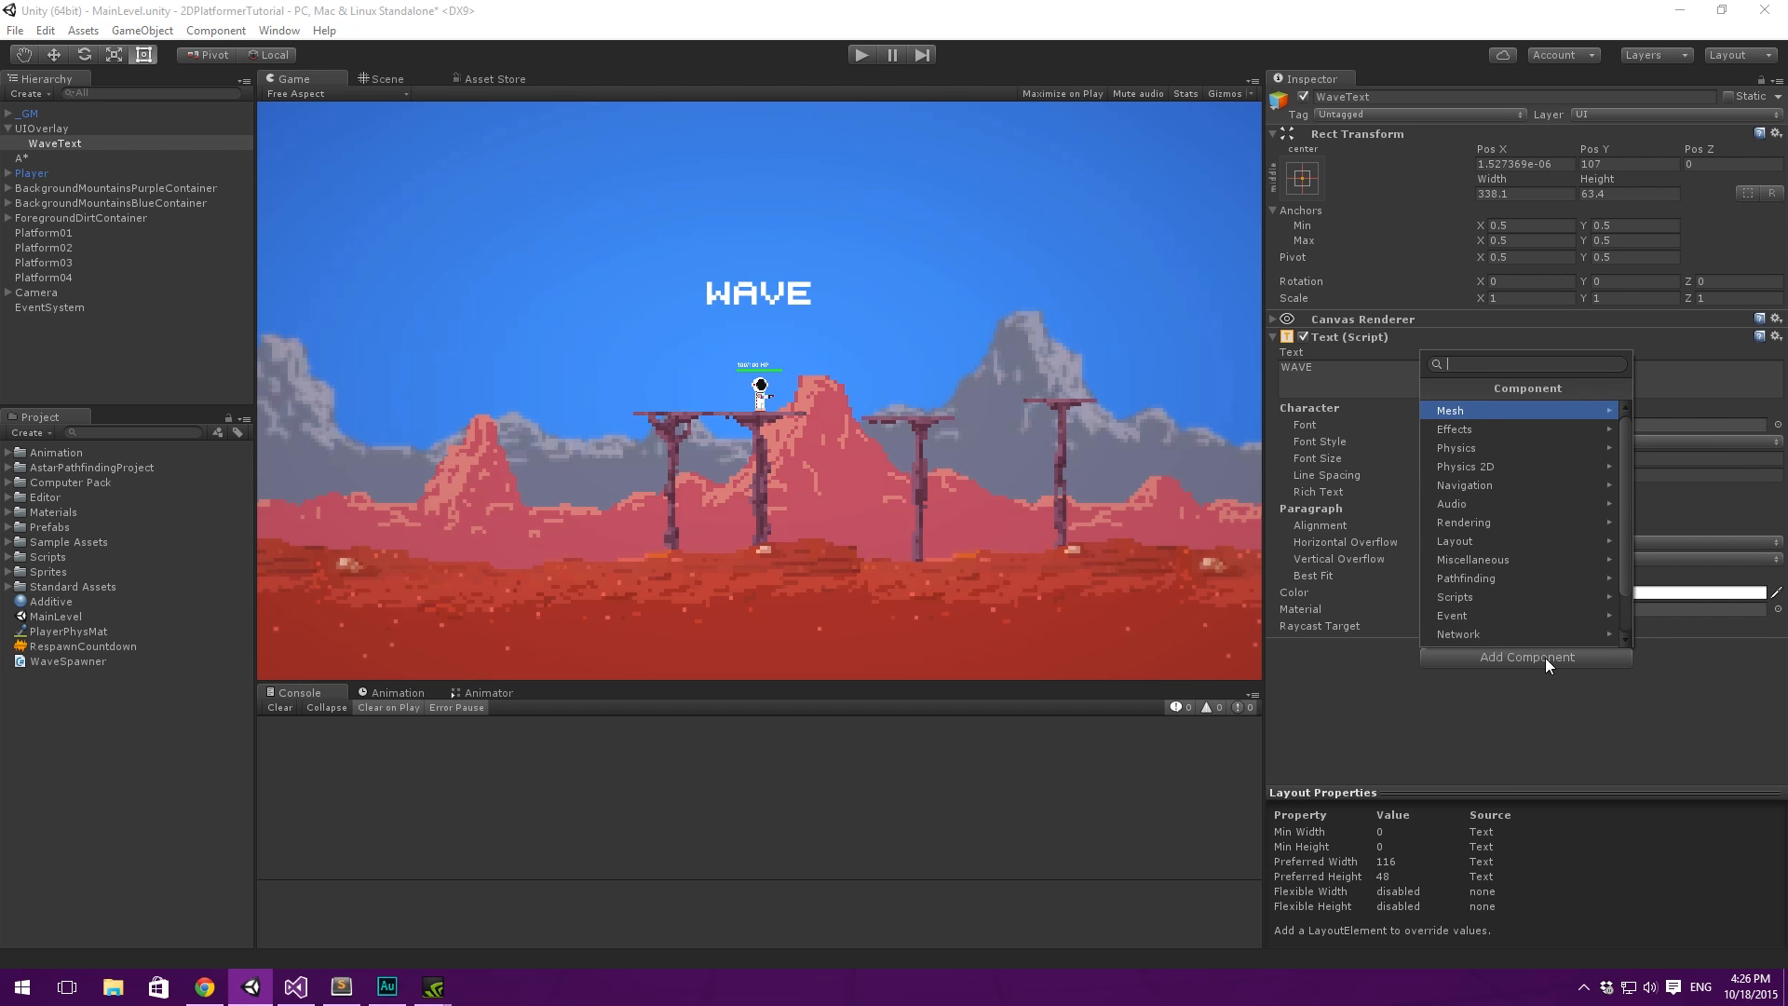
pyautogui.write('shadow')
pyautogui.press('Return')
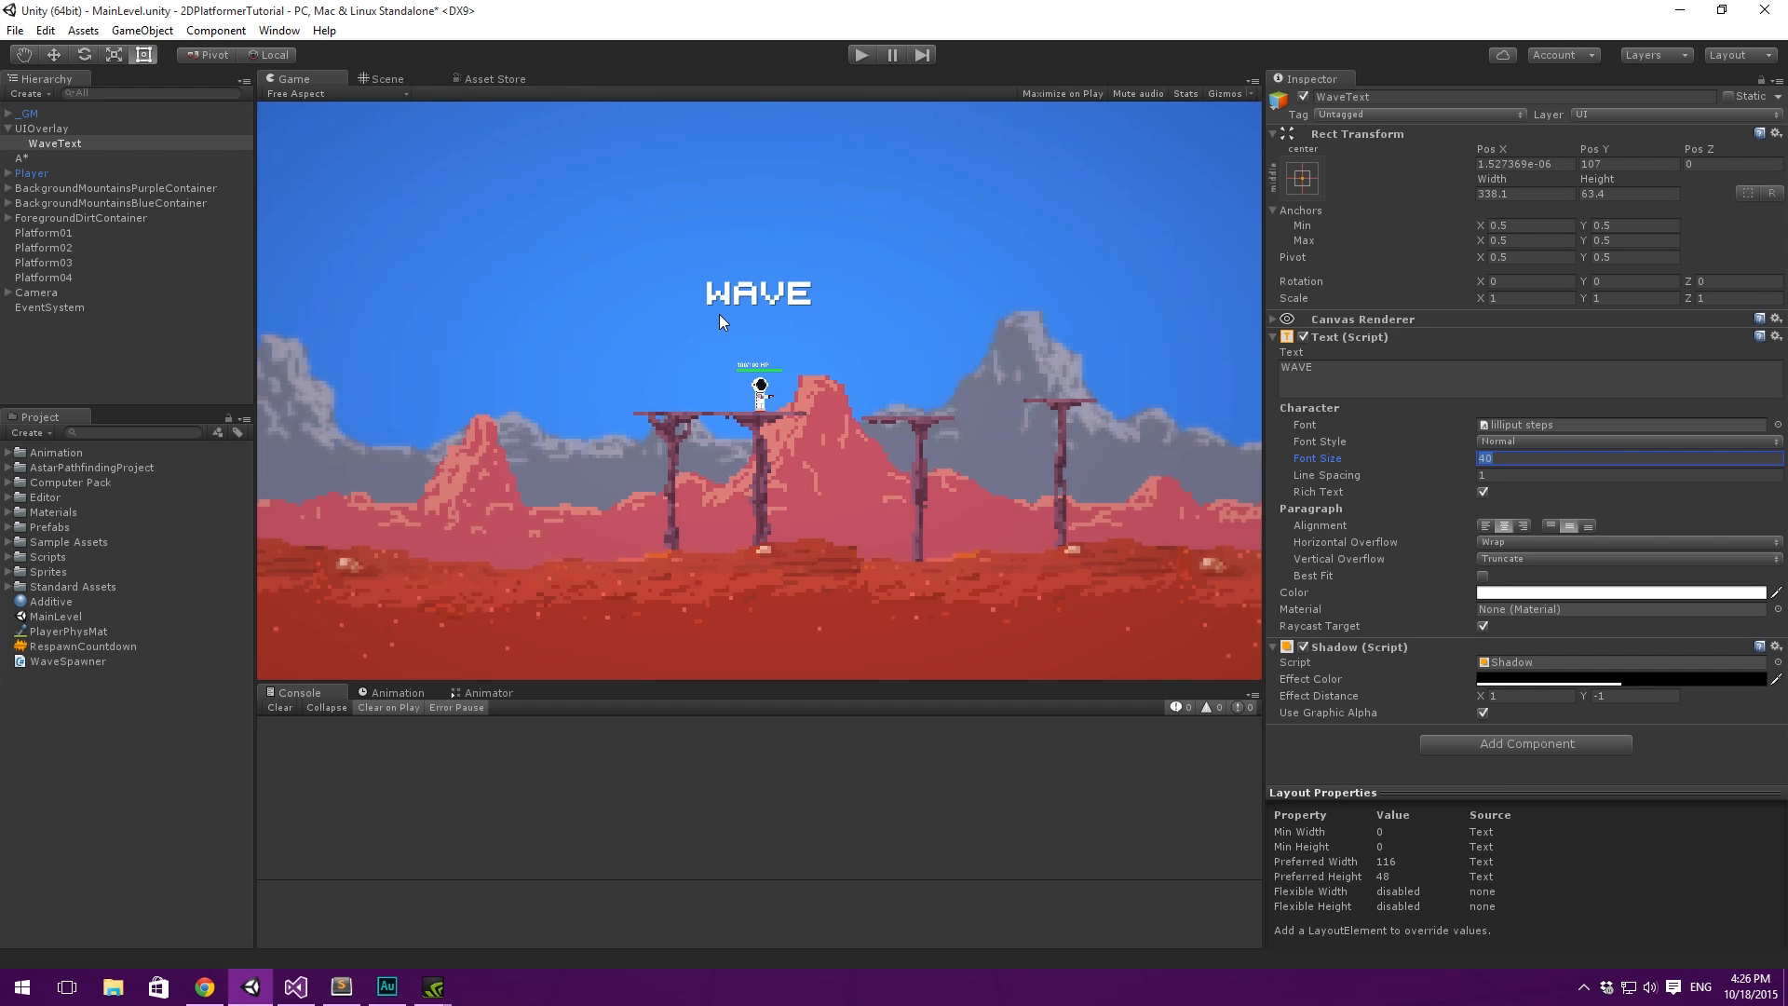
# - Duplicate WaveText and place the copy directly below the original in the Scene view, at about Y 43.6
pyautogui.click(396, 51)
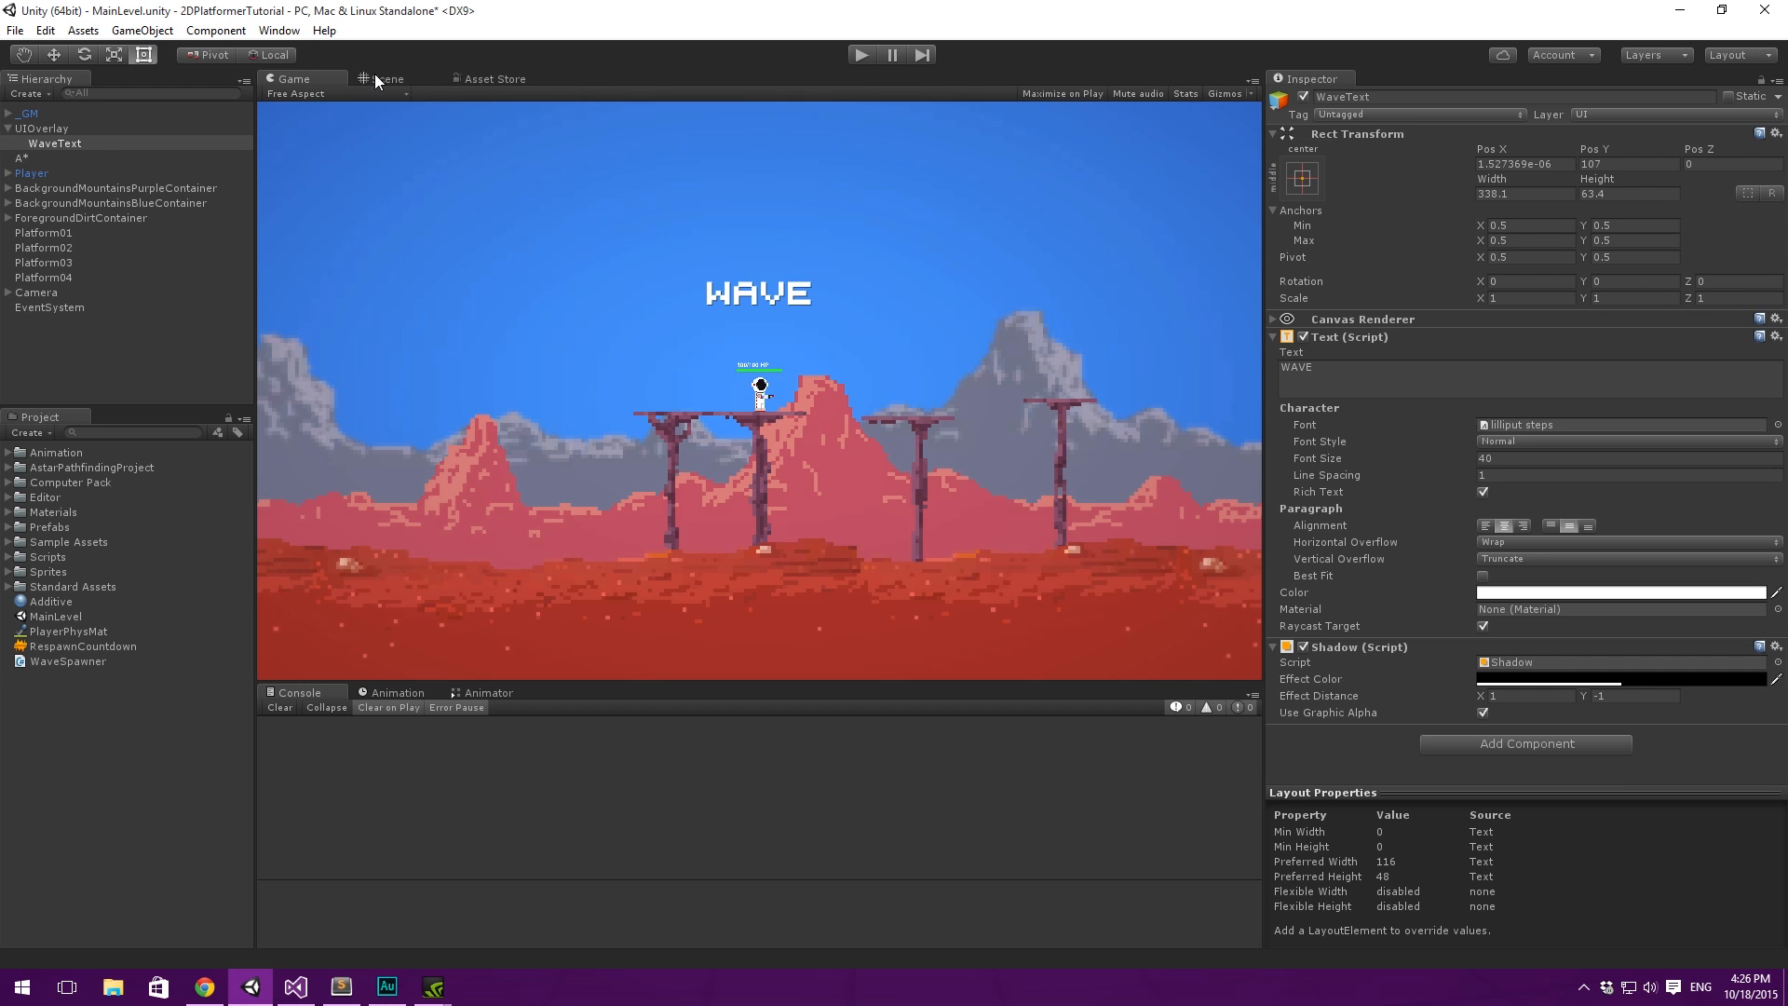
pyautogui.click(55, 144)
pyautogui.hotkey('ctrl', 'd')
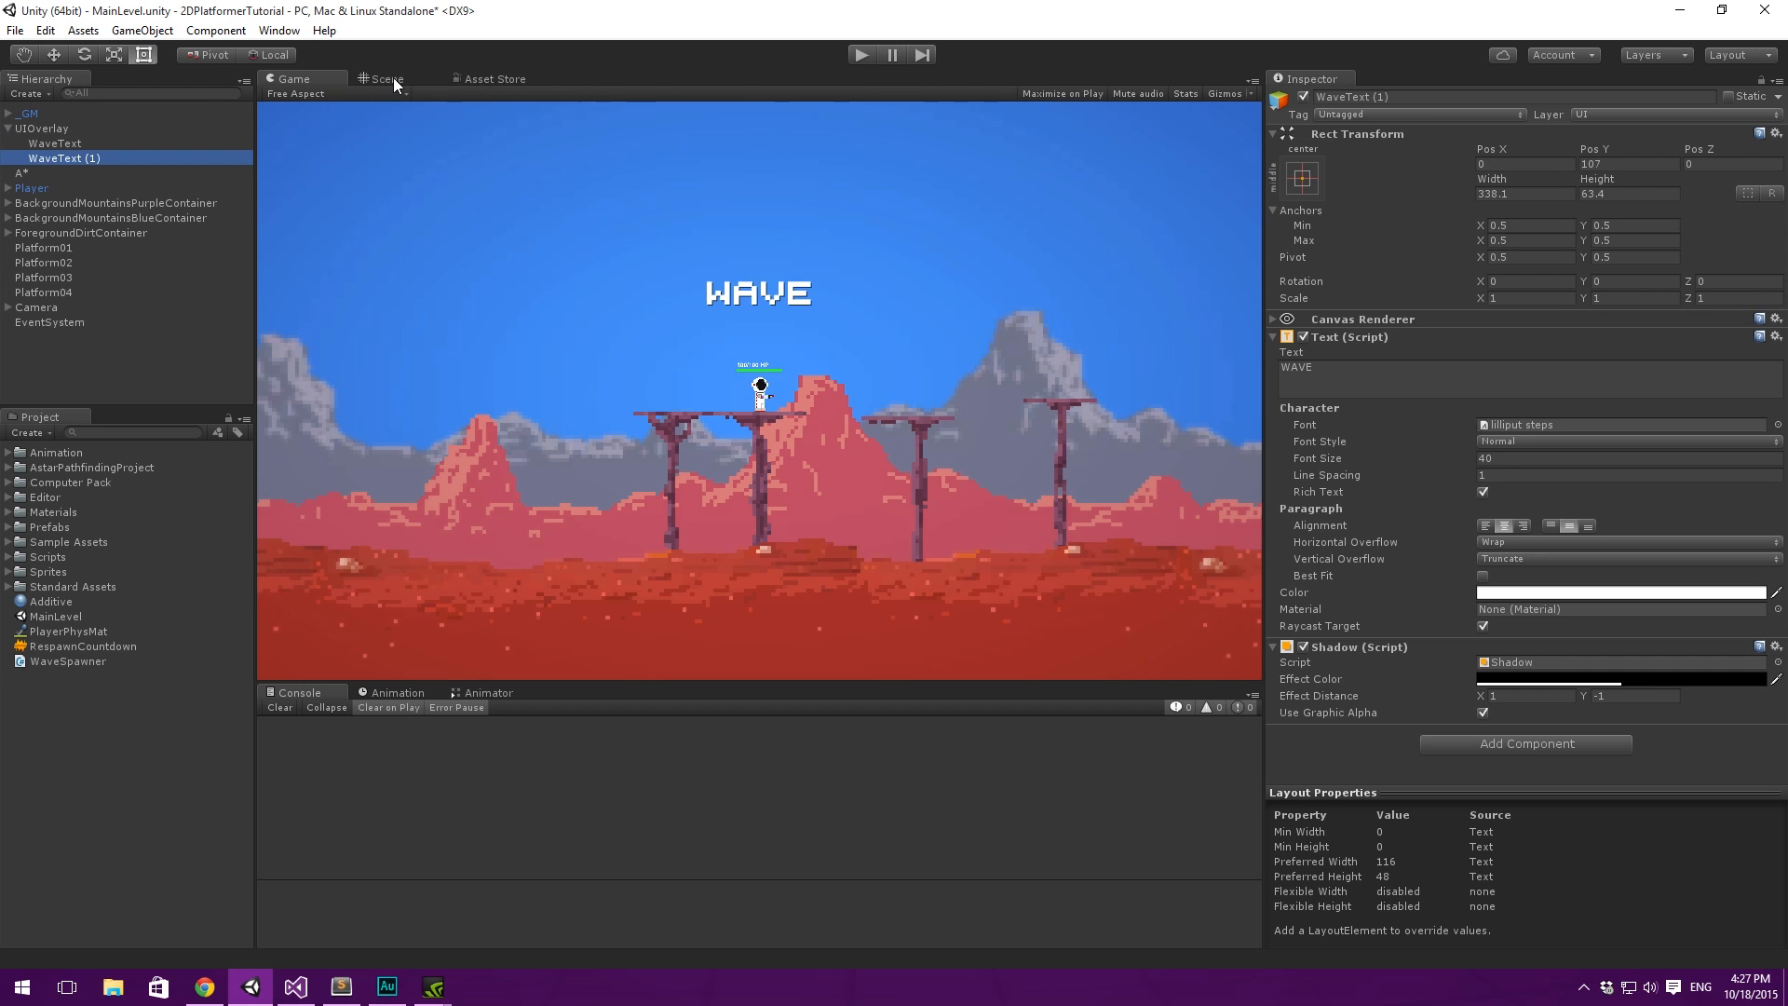
pyautogui.click(387, 79)
pyautogui.moveTo(911, 360); pyautogui.dragTo(897, 406)
# - Change the duplicated text's content to "5" and set its font size to 90
pyautogui.click(1399, 379)
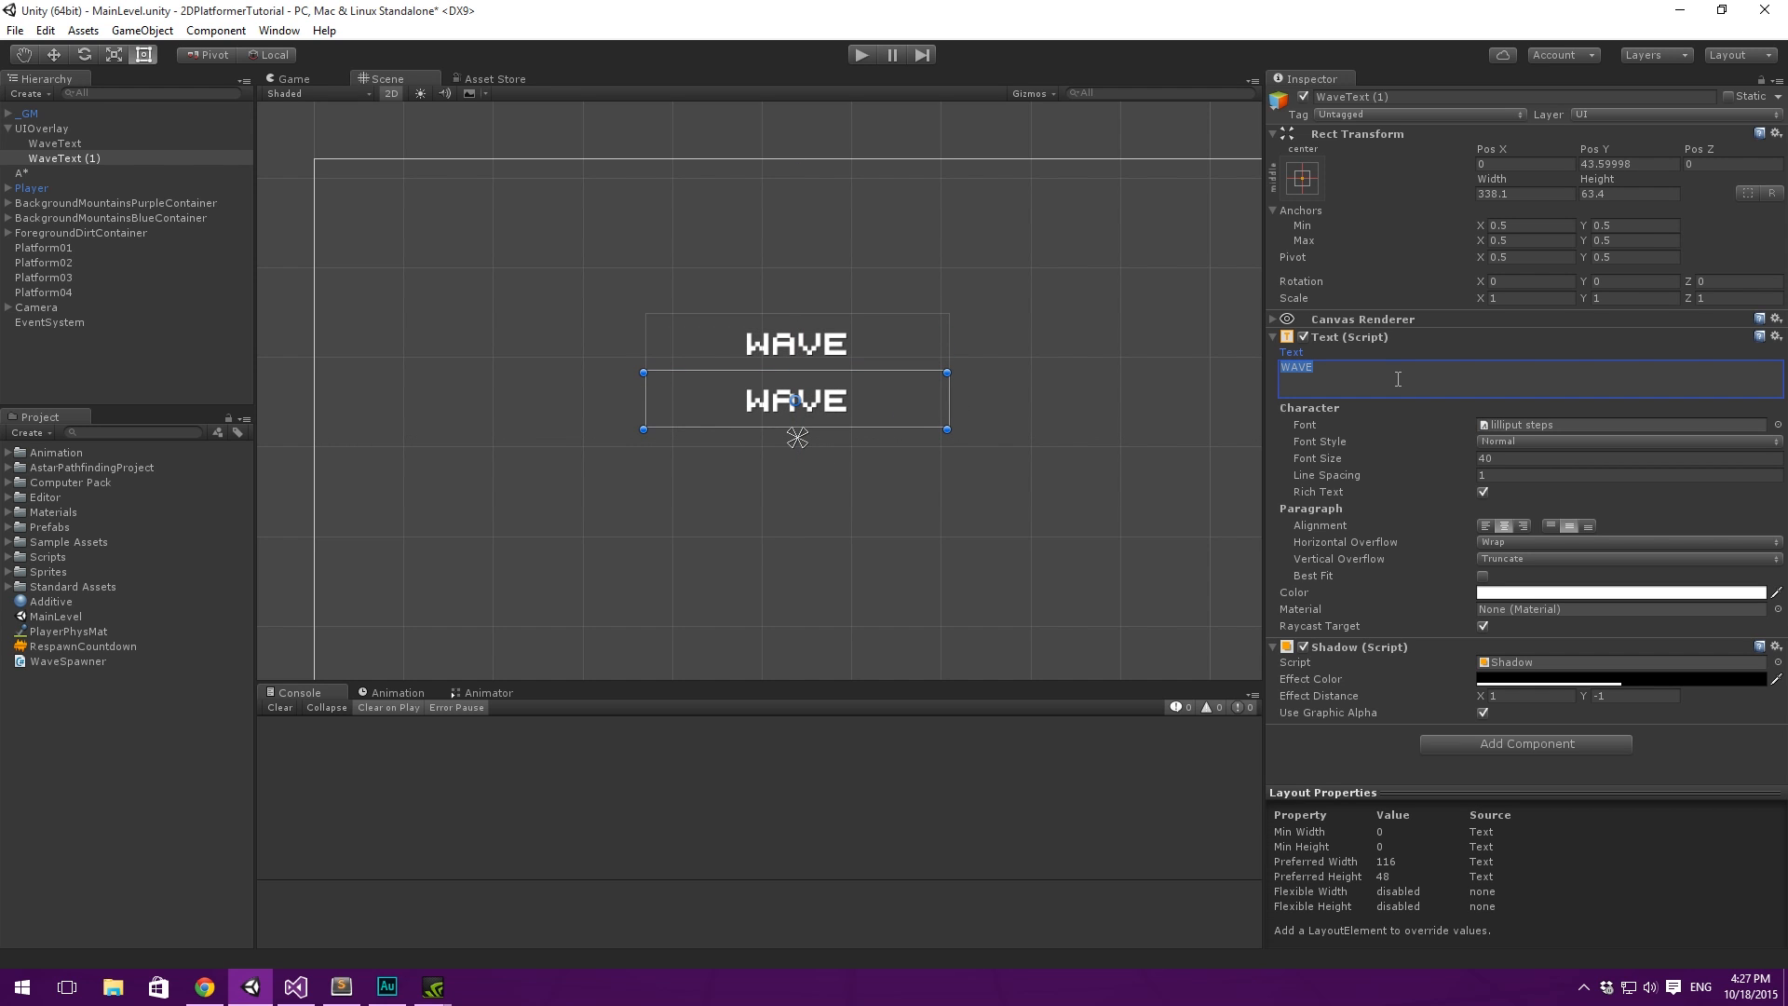
pyautogui.write('5')
pyautogui.press('Return')
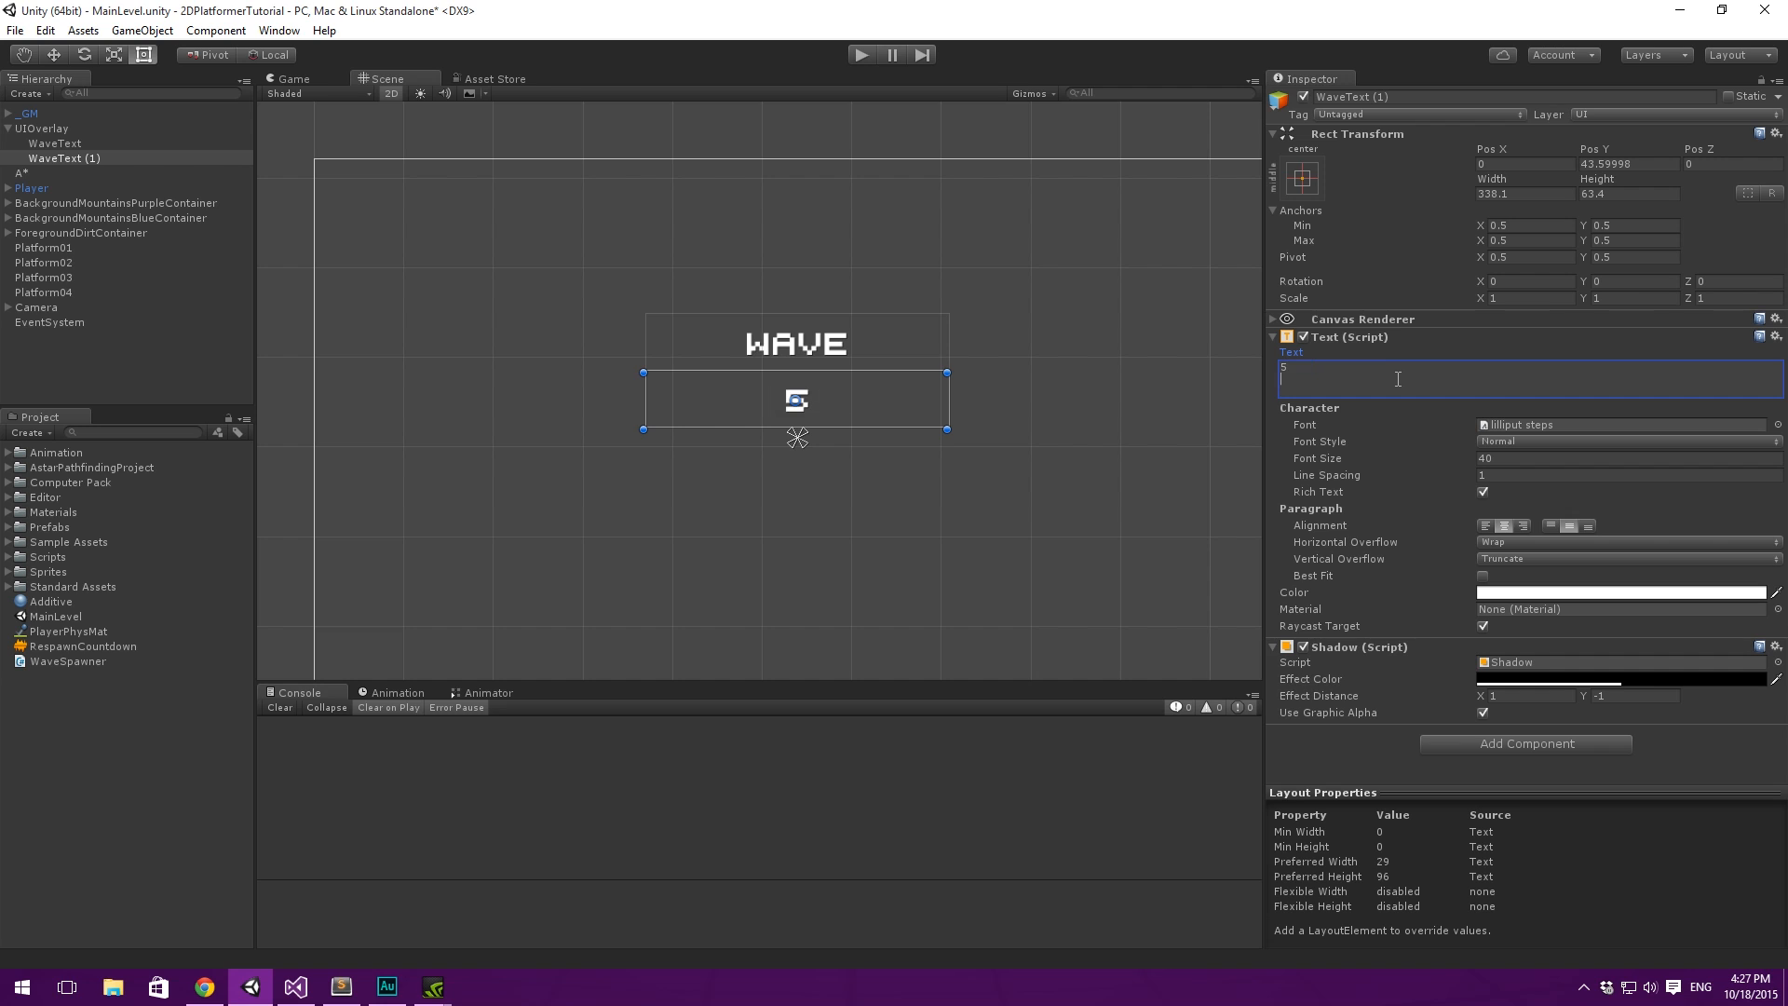
pyautogui.click(1523, 459)
pyautogui.write('90')
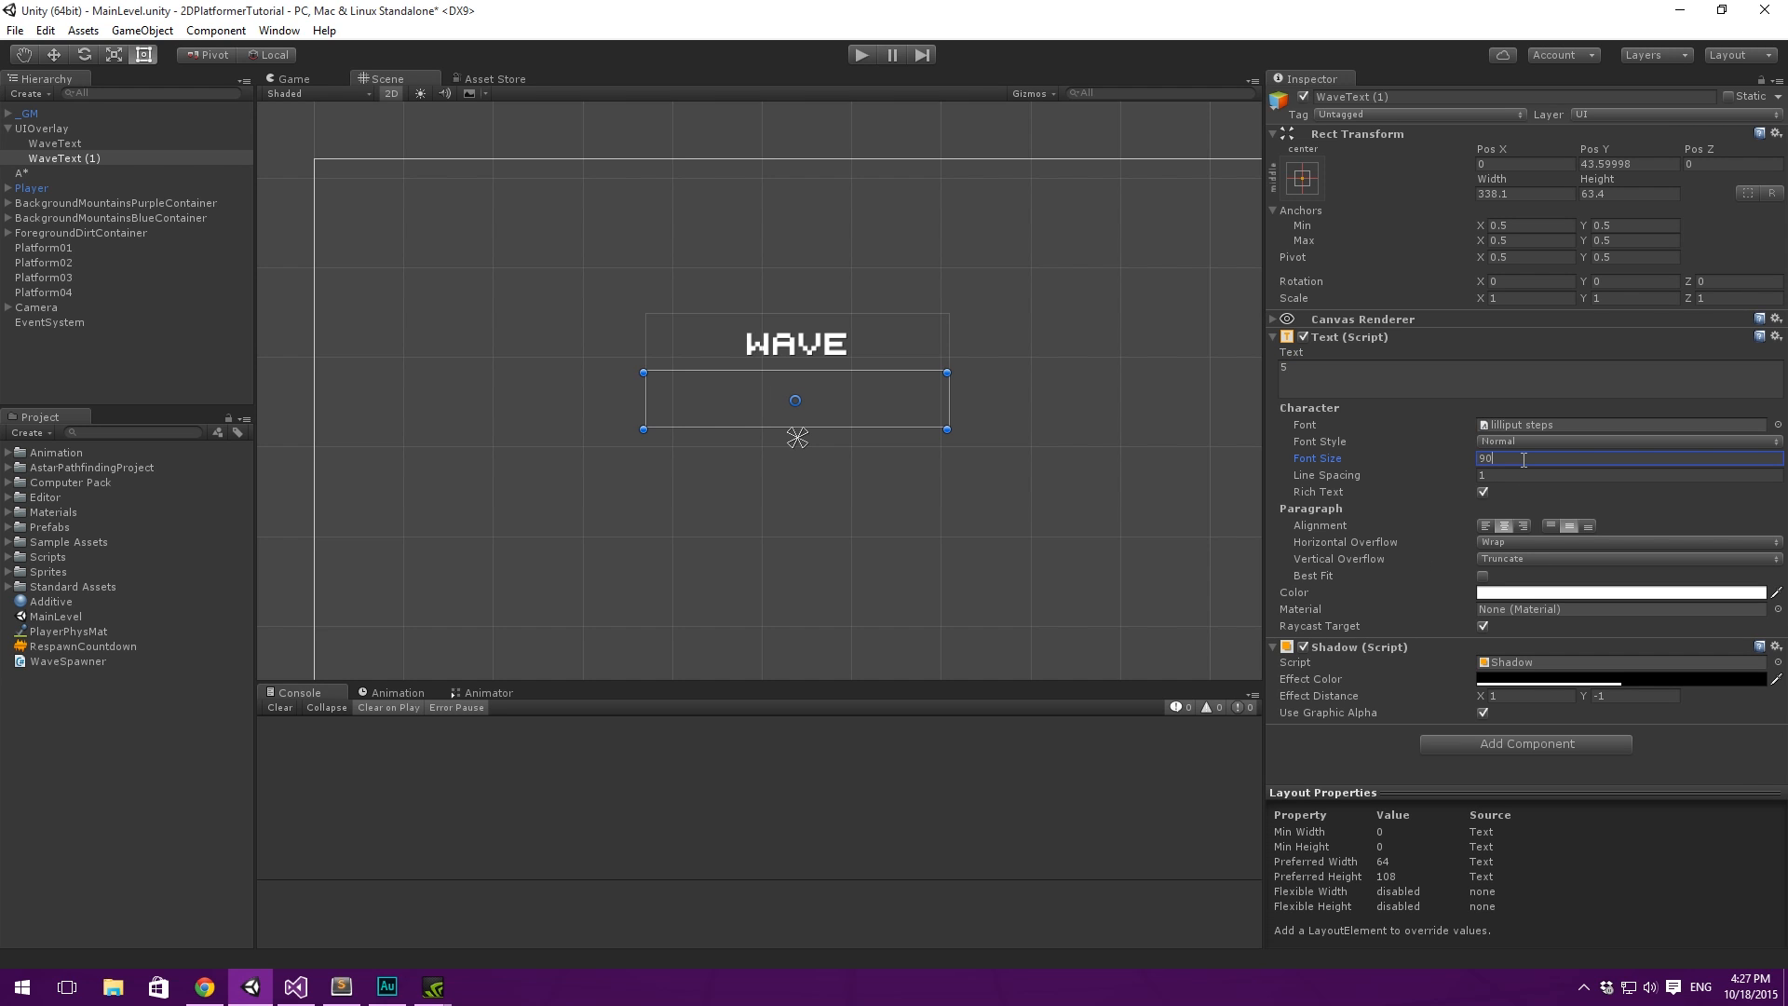
# - Enlarge the number's rectangle downward to about 338 by 137 and colour its text red (FF0000FF)
pyautogui.moveTo(890, 428); pyautogui.dragTo(862, 491)
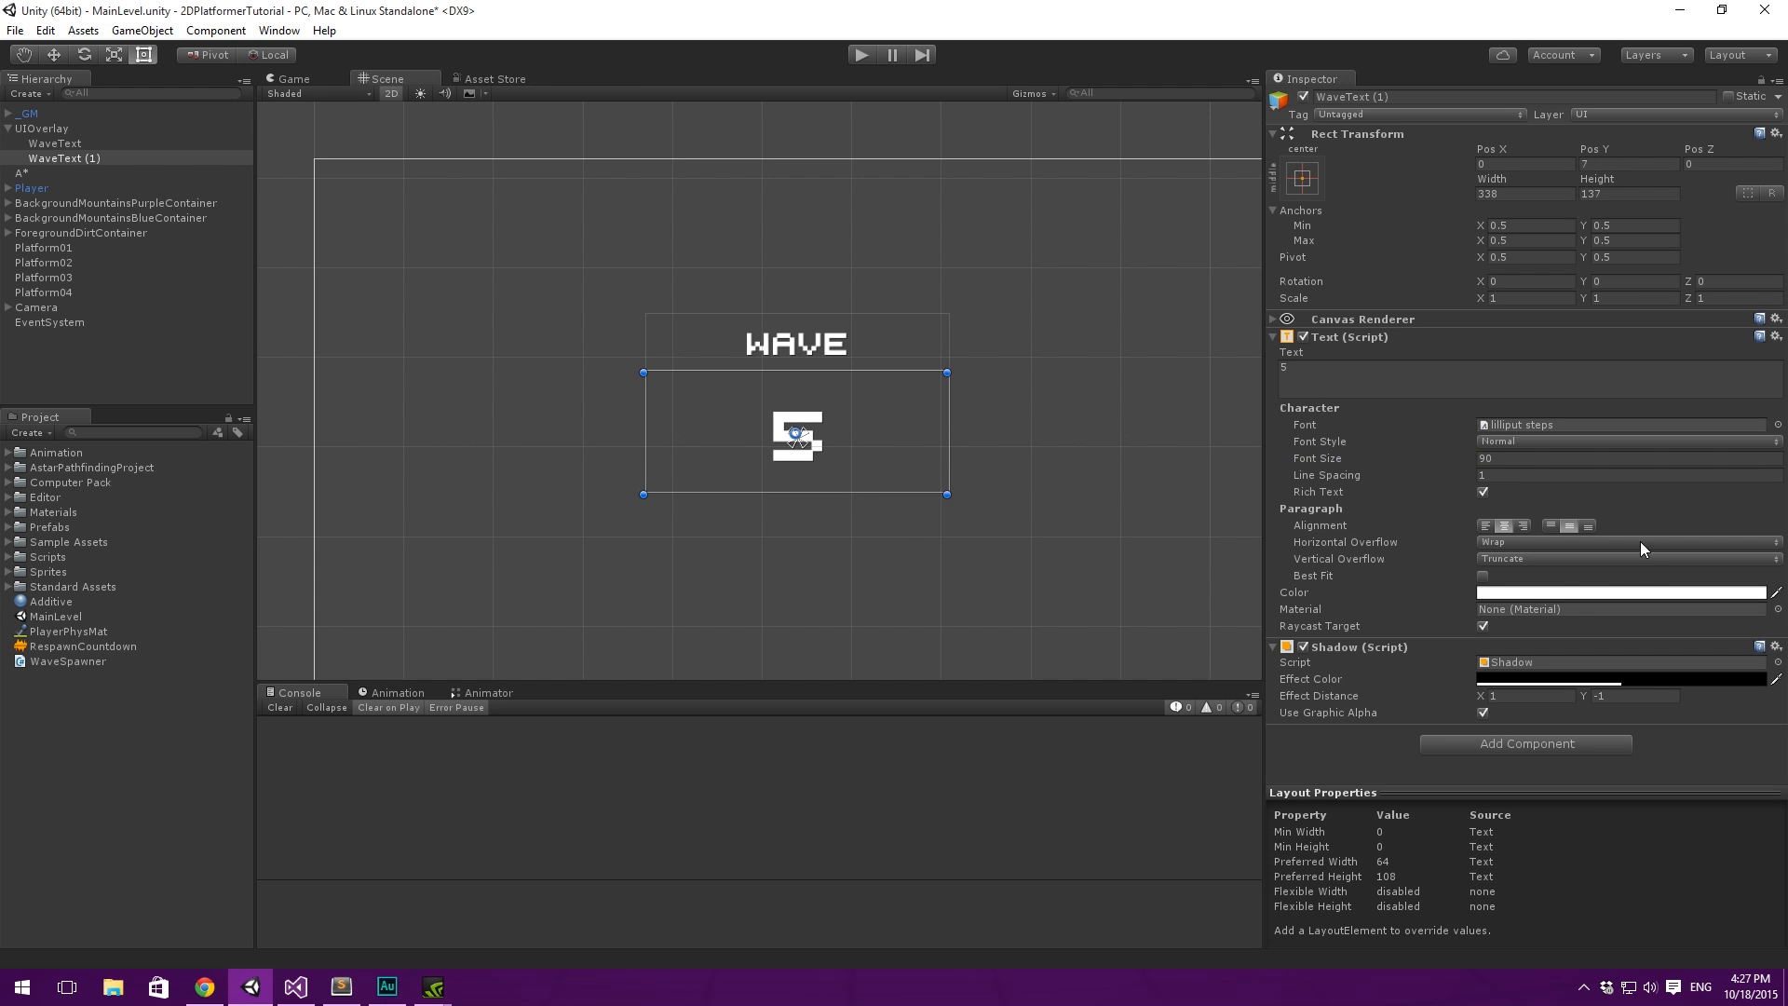
pyautogui.click(1572, 594)
pyautogui.click(1262, 222)
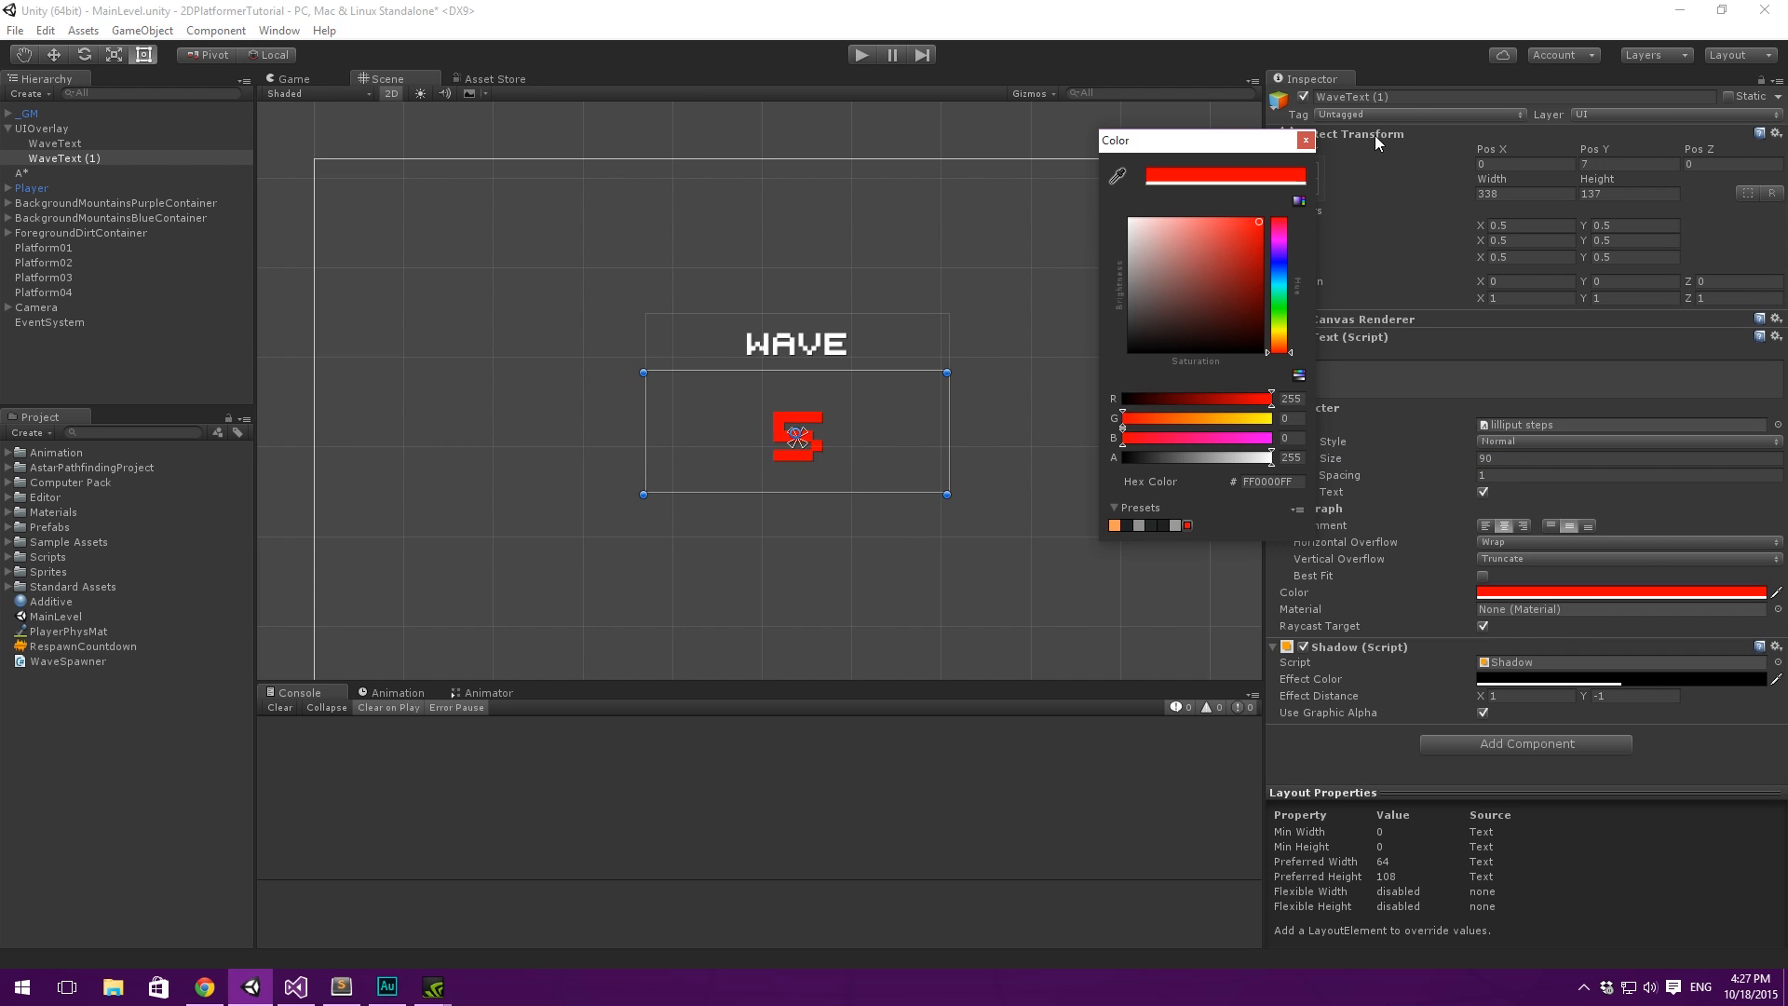
pyautogui.click(1306, 140)
# - Move WaveText down closer to the red number, to about Y 70
pyautogui.moveTo(1016, 313); pyautogui.dragTo(1070, 267, button='middle')
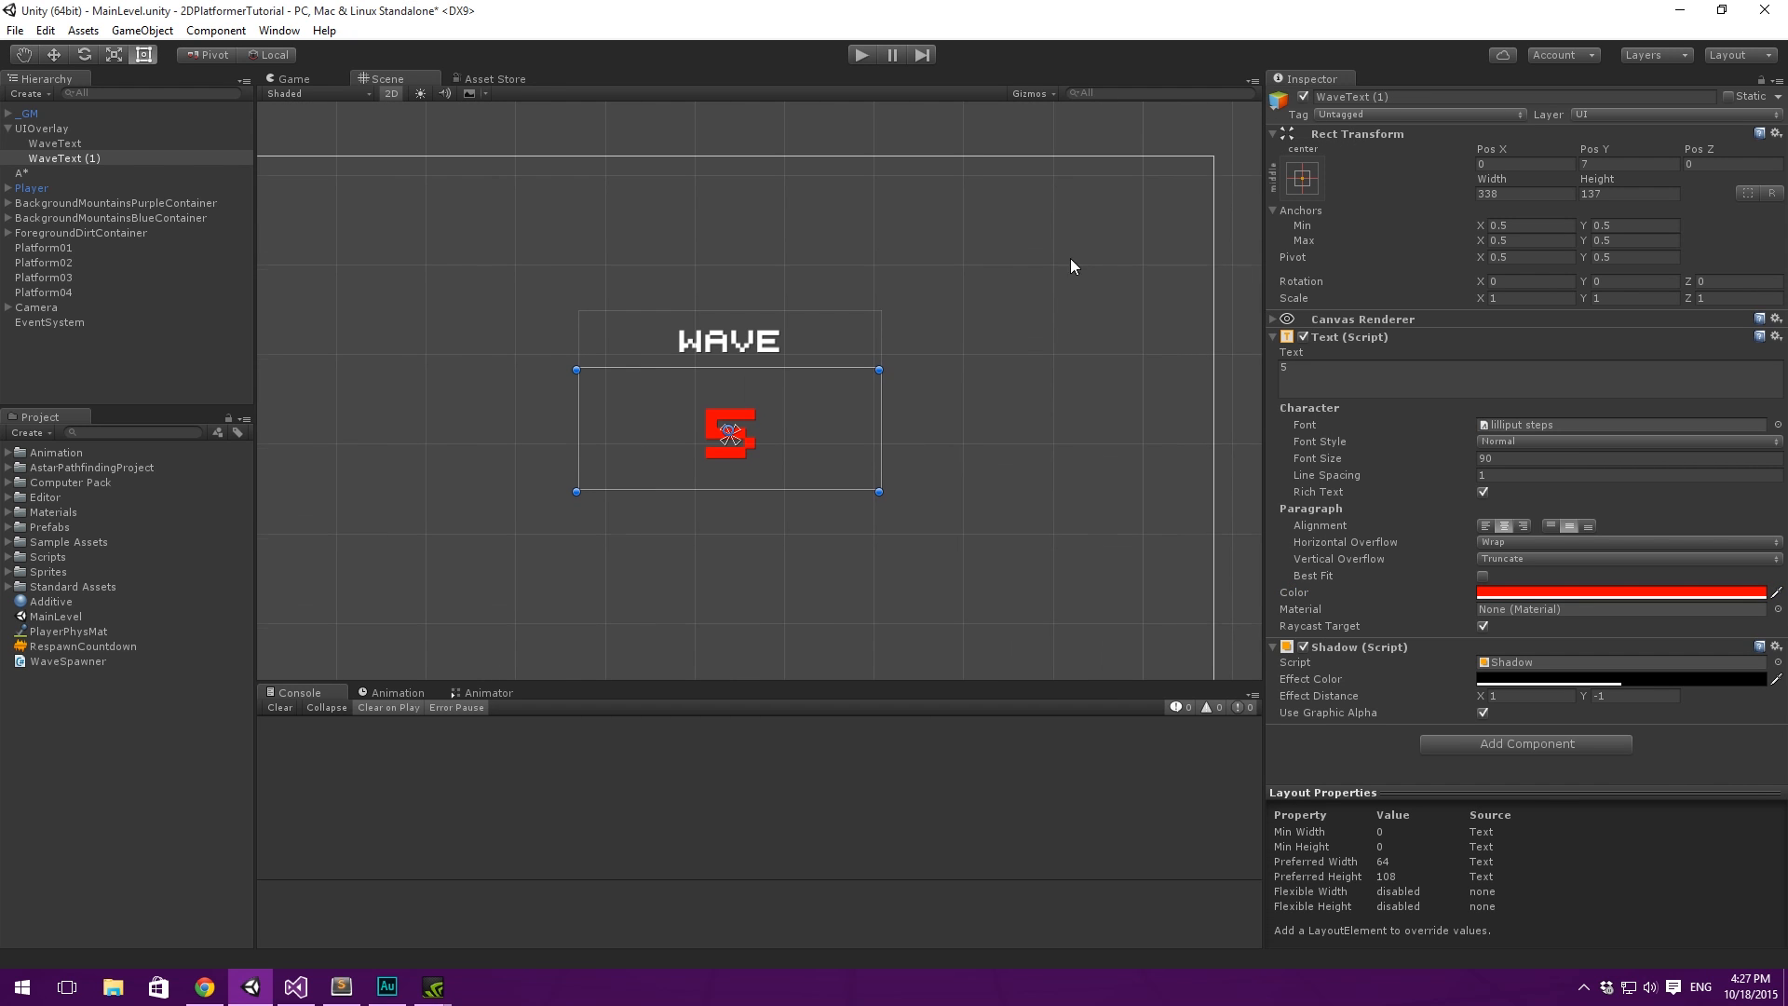
pyautogui.click(84, 143)
pyautogui.moveTo(794, 342); pyautogui.dragTo(785, 383)
pyautogui.click(83, 145)
# - Rename the red number's text object WaveCountText
pyautogui.click(69, 157)
pyautogui.click(90, 160)
pyautogui.write('WaveCount')
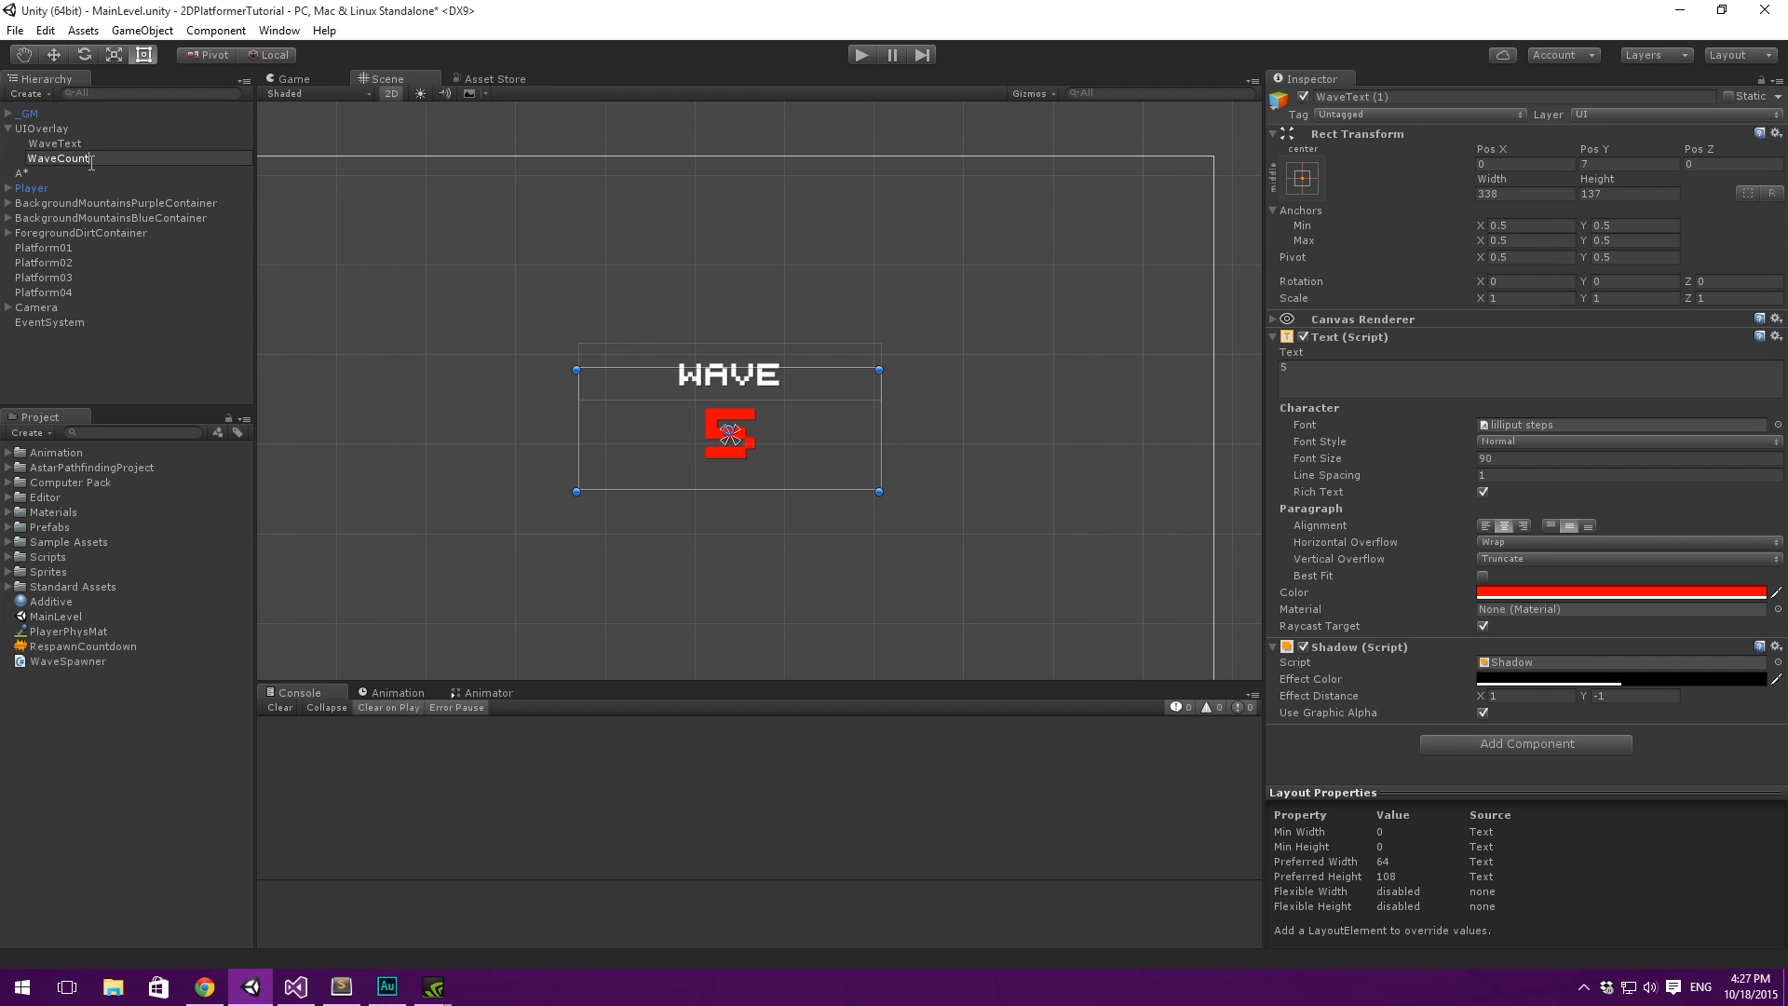
pyautogui.write('Text')
pyautogui.press('Return')
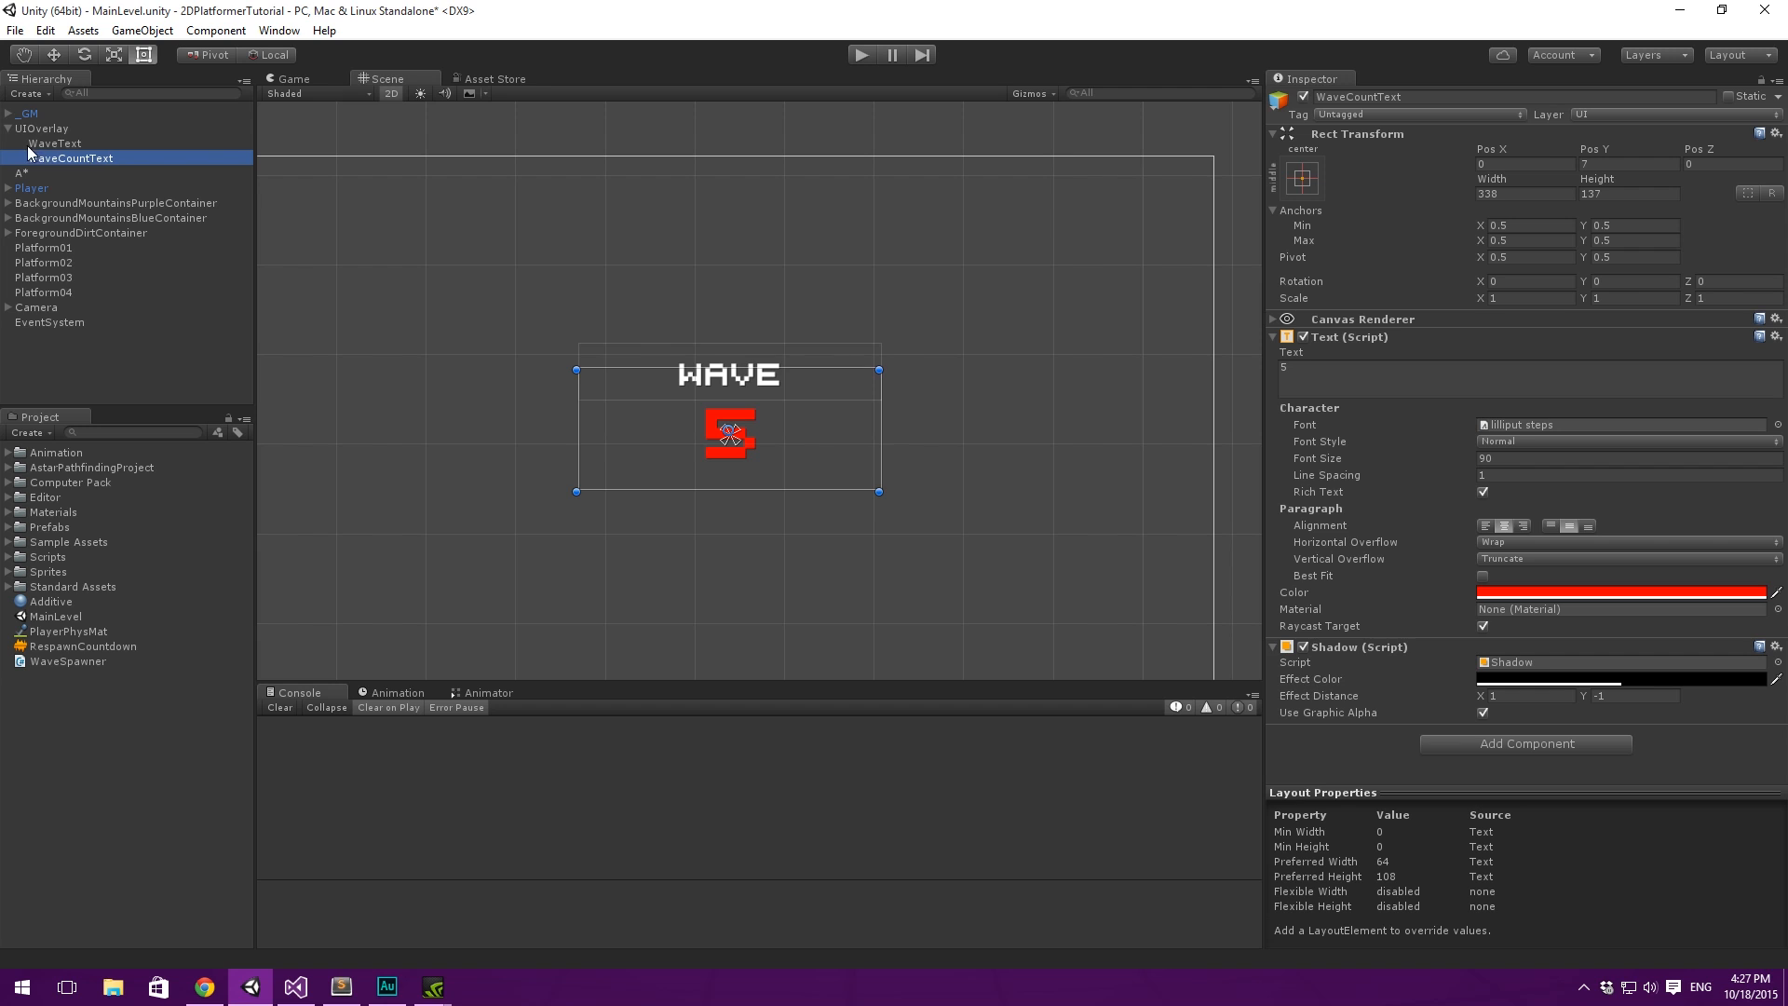
# - Duplicate WaveText and rename the copy WaveIncomingText
pyautogui.click(28, 144)
pyautogui.hotkey('ctrl', 'd')
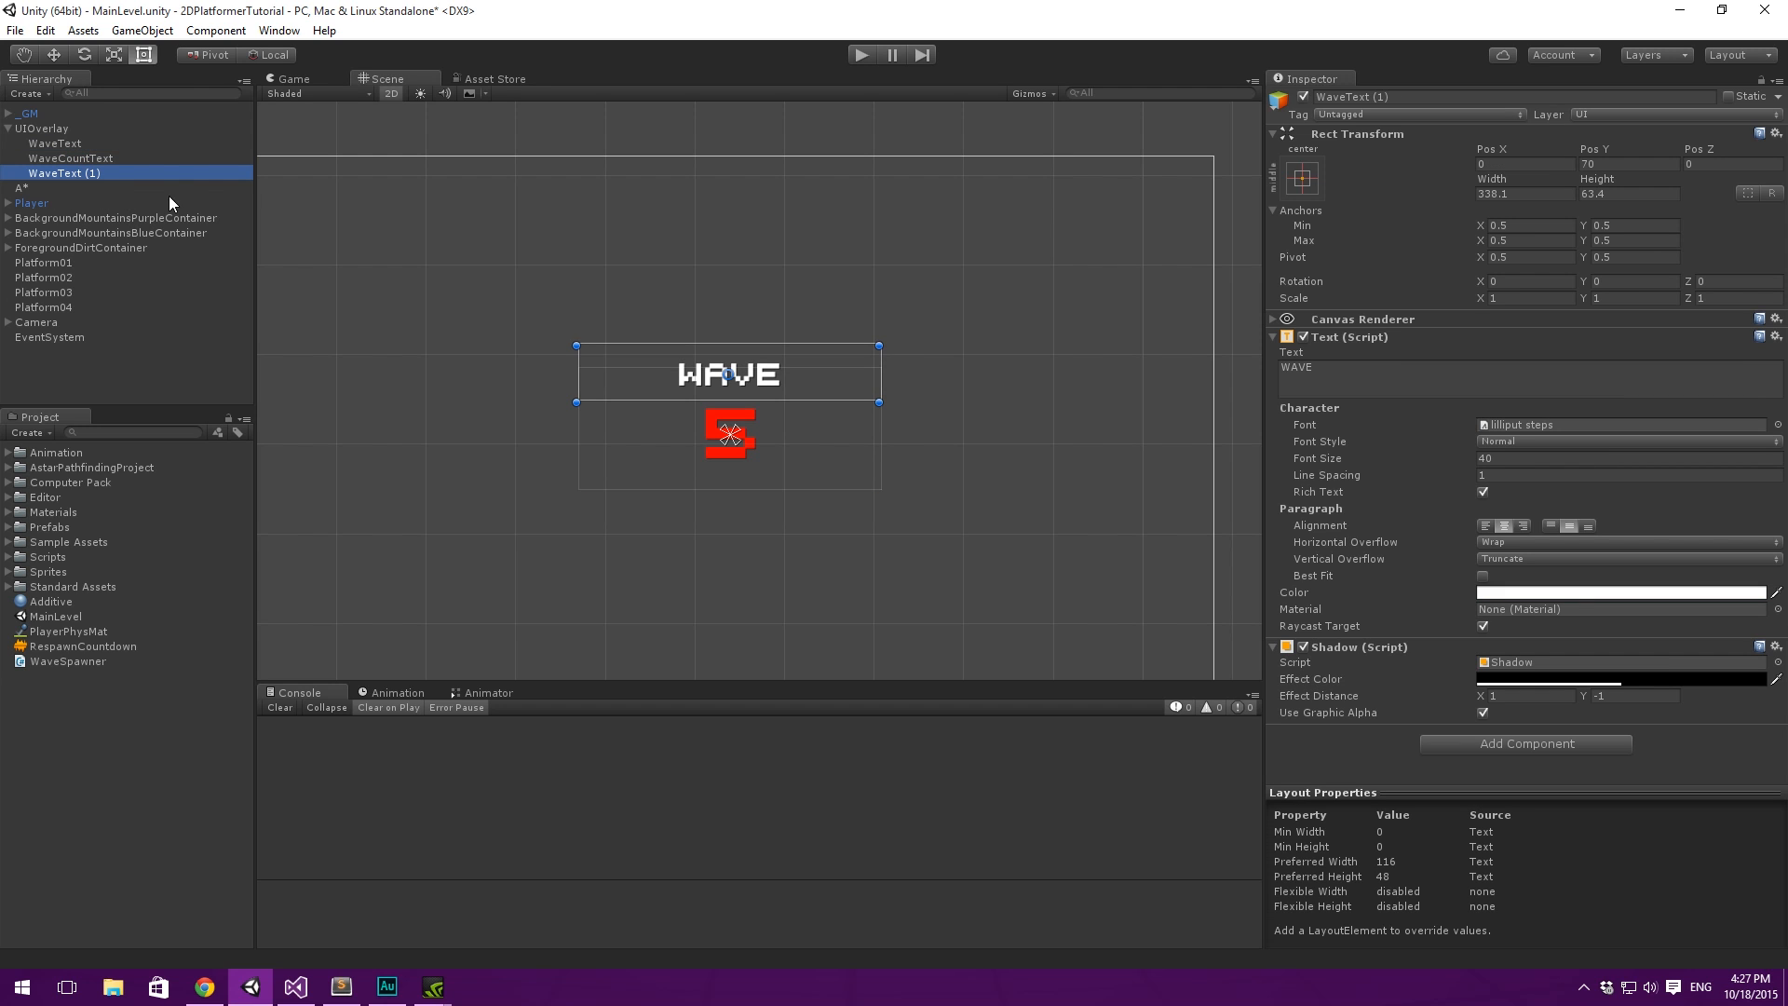
pyautogui.click(93, 173)
pyautogui.write('WaveIncomingText')
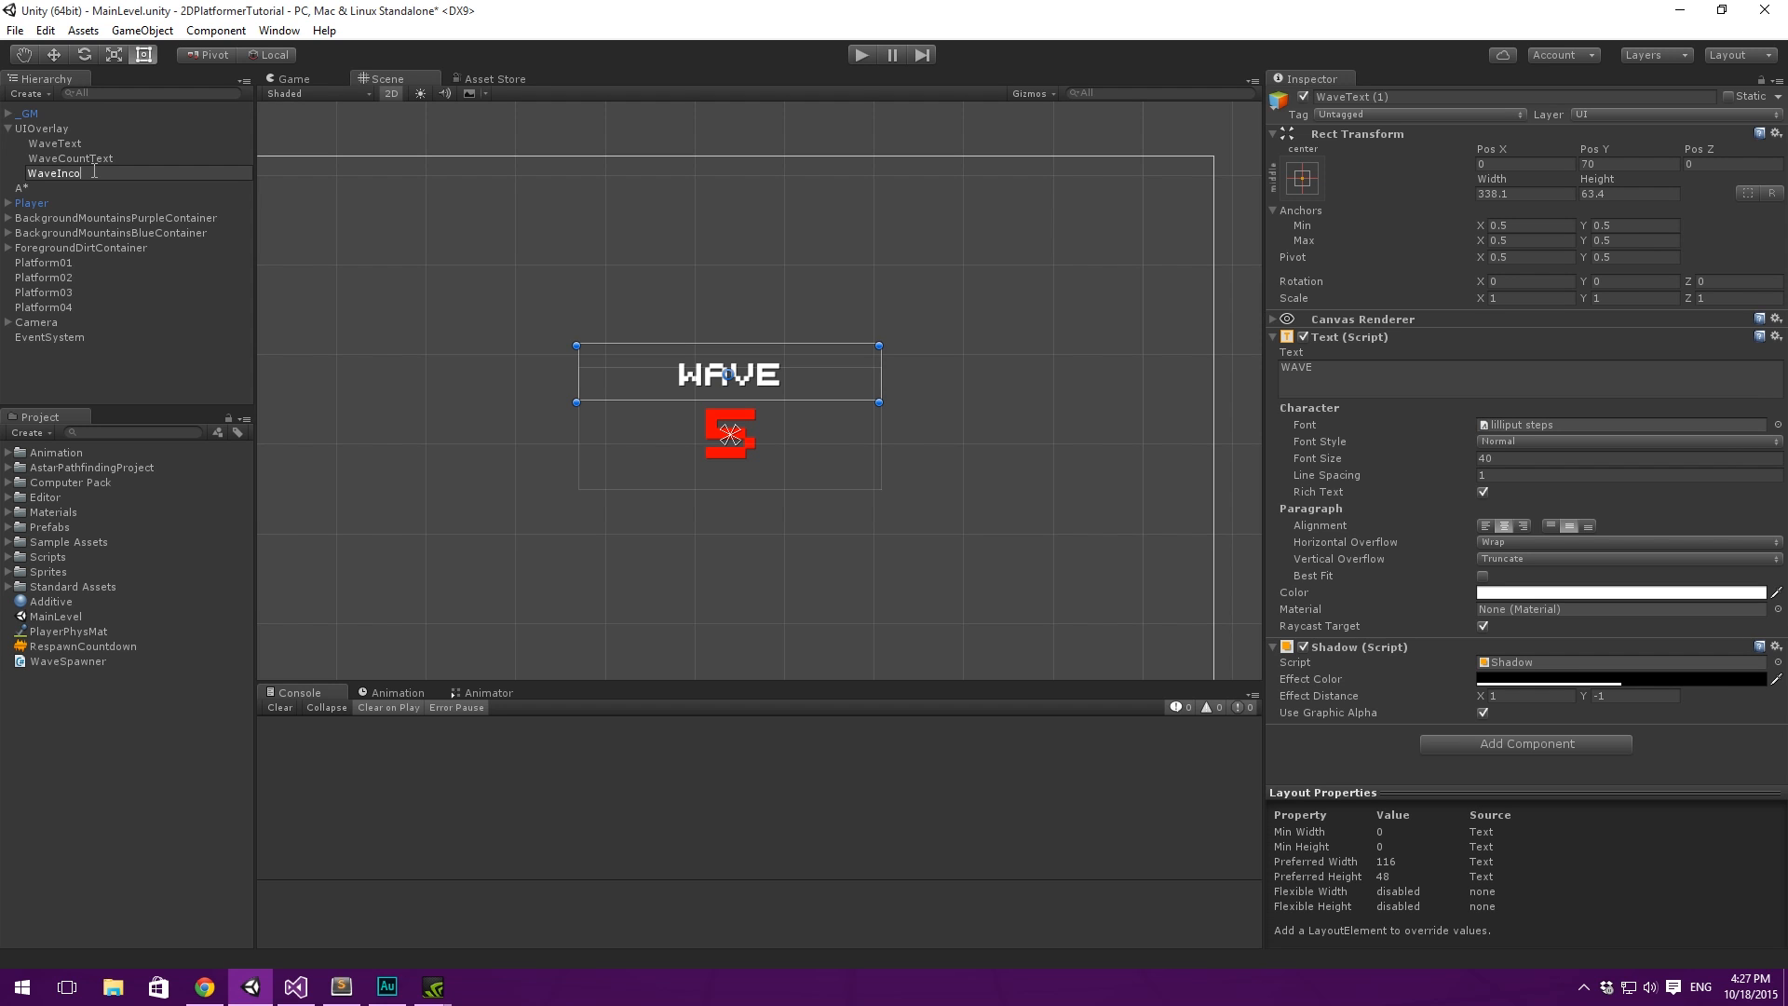
pyautogui.press('Return')
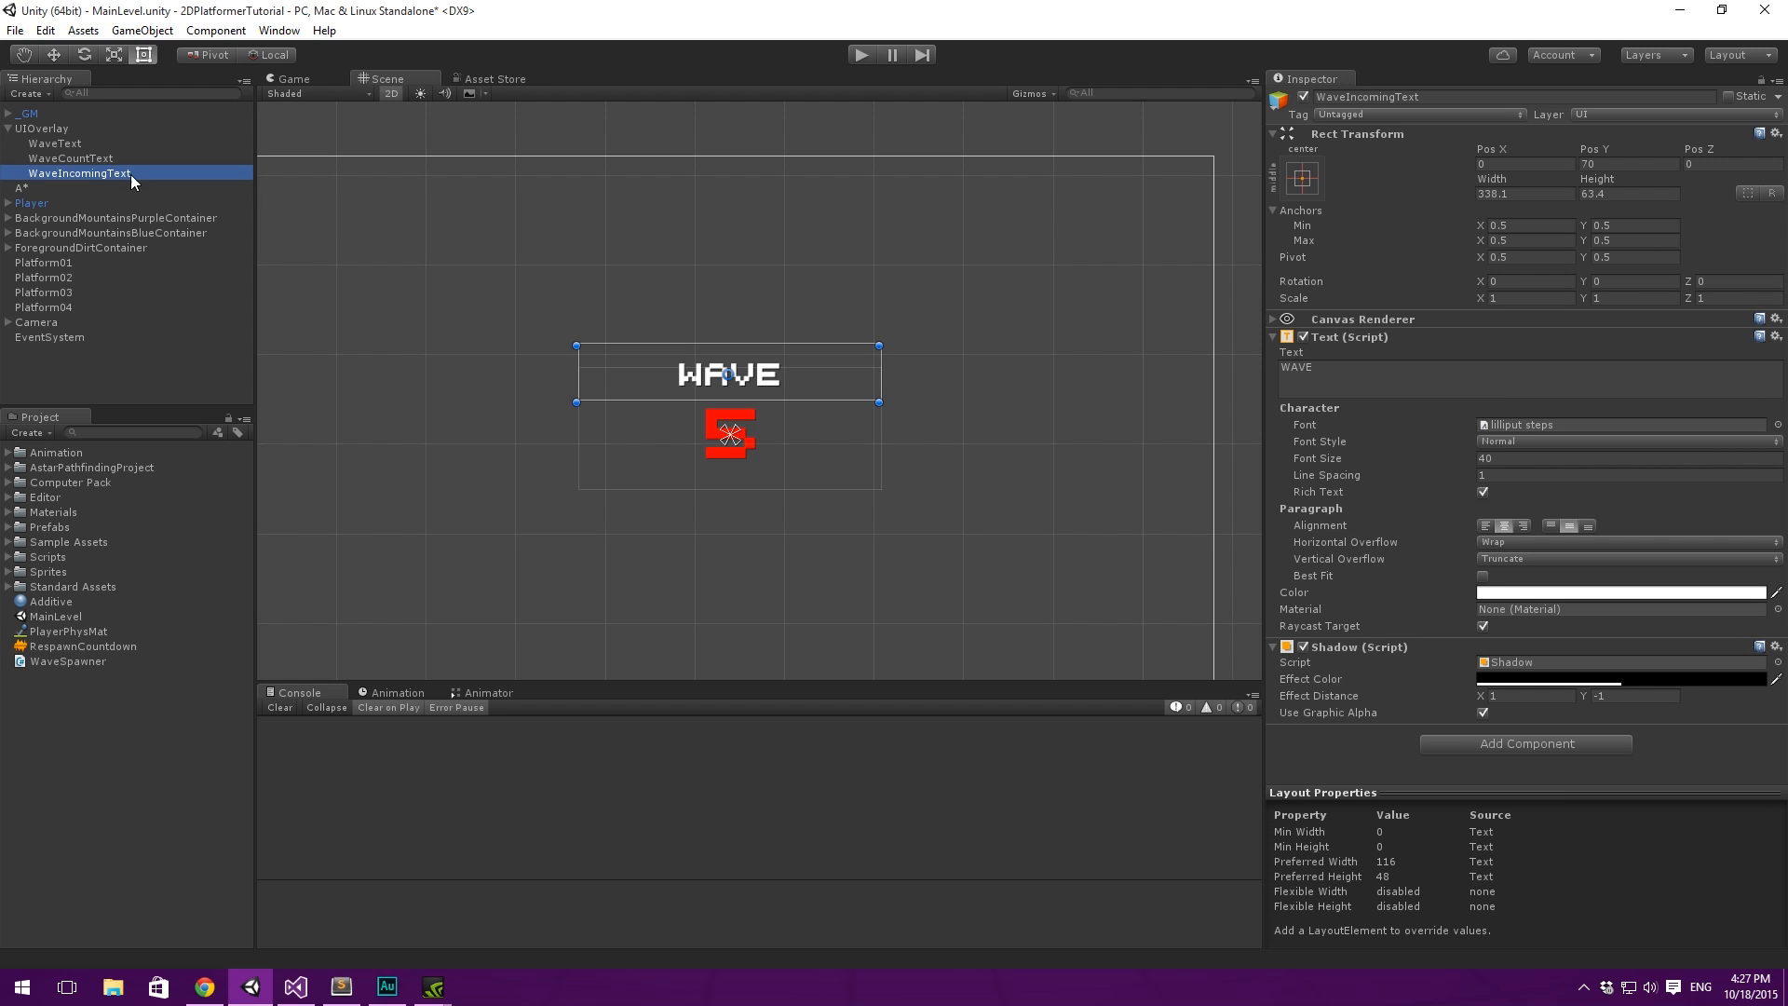
# - Move WaveIncomingText below the red number to about Y -68 and set its content to "INCOMING"
pyautogui.moveTo(804, 380); pyautogui.dragTo(781, 507)
pyautogui.click(1450, 369)
pyautogui.write('WAVE')
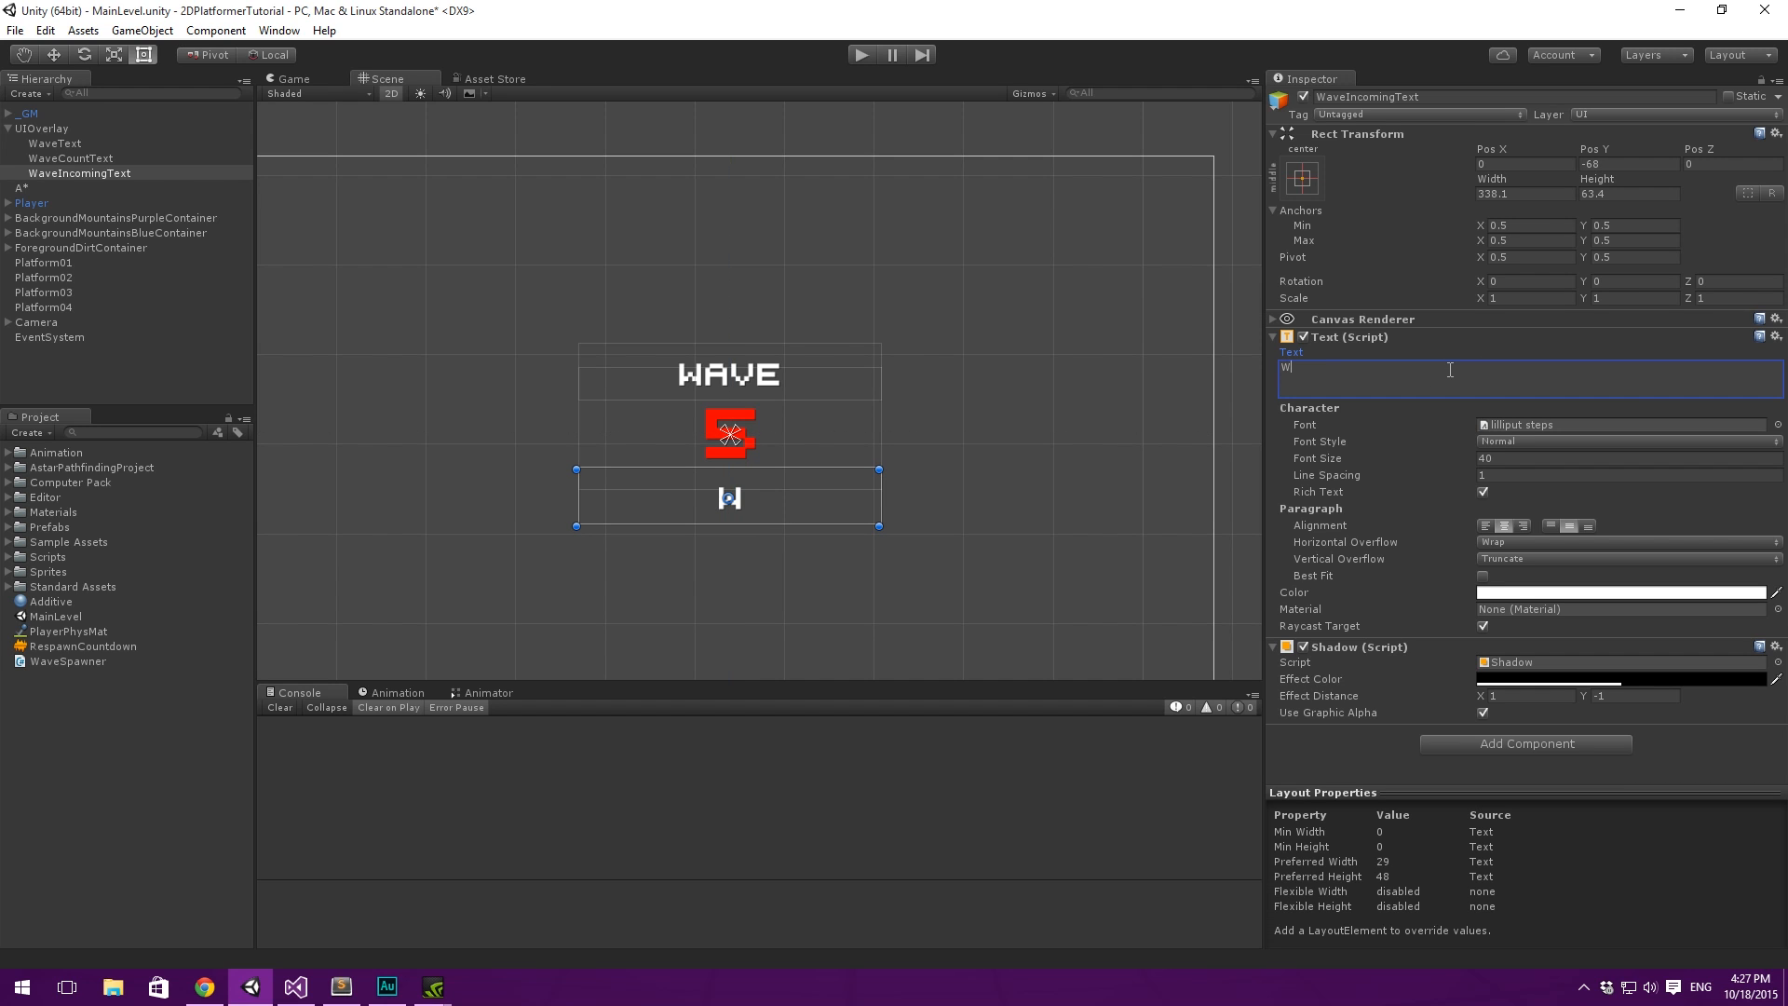
pyautogui.press('BackSpace')
pyautogui.press('BackSpace')
pyautogui.press('BackSpace')
pyautogui.press('BackSpace')
pyautogui.press('BackSpace')
pyautogui.write('INCOMING')
# - Move all three wave texts up together above the player, with WaveText at about Y 231, checking the placement in the Game view
pyautogui.moveTo(860, 185); pyautogui.dragTo(802, 199, button='middle')
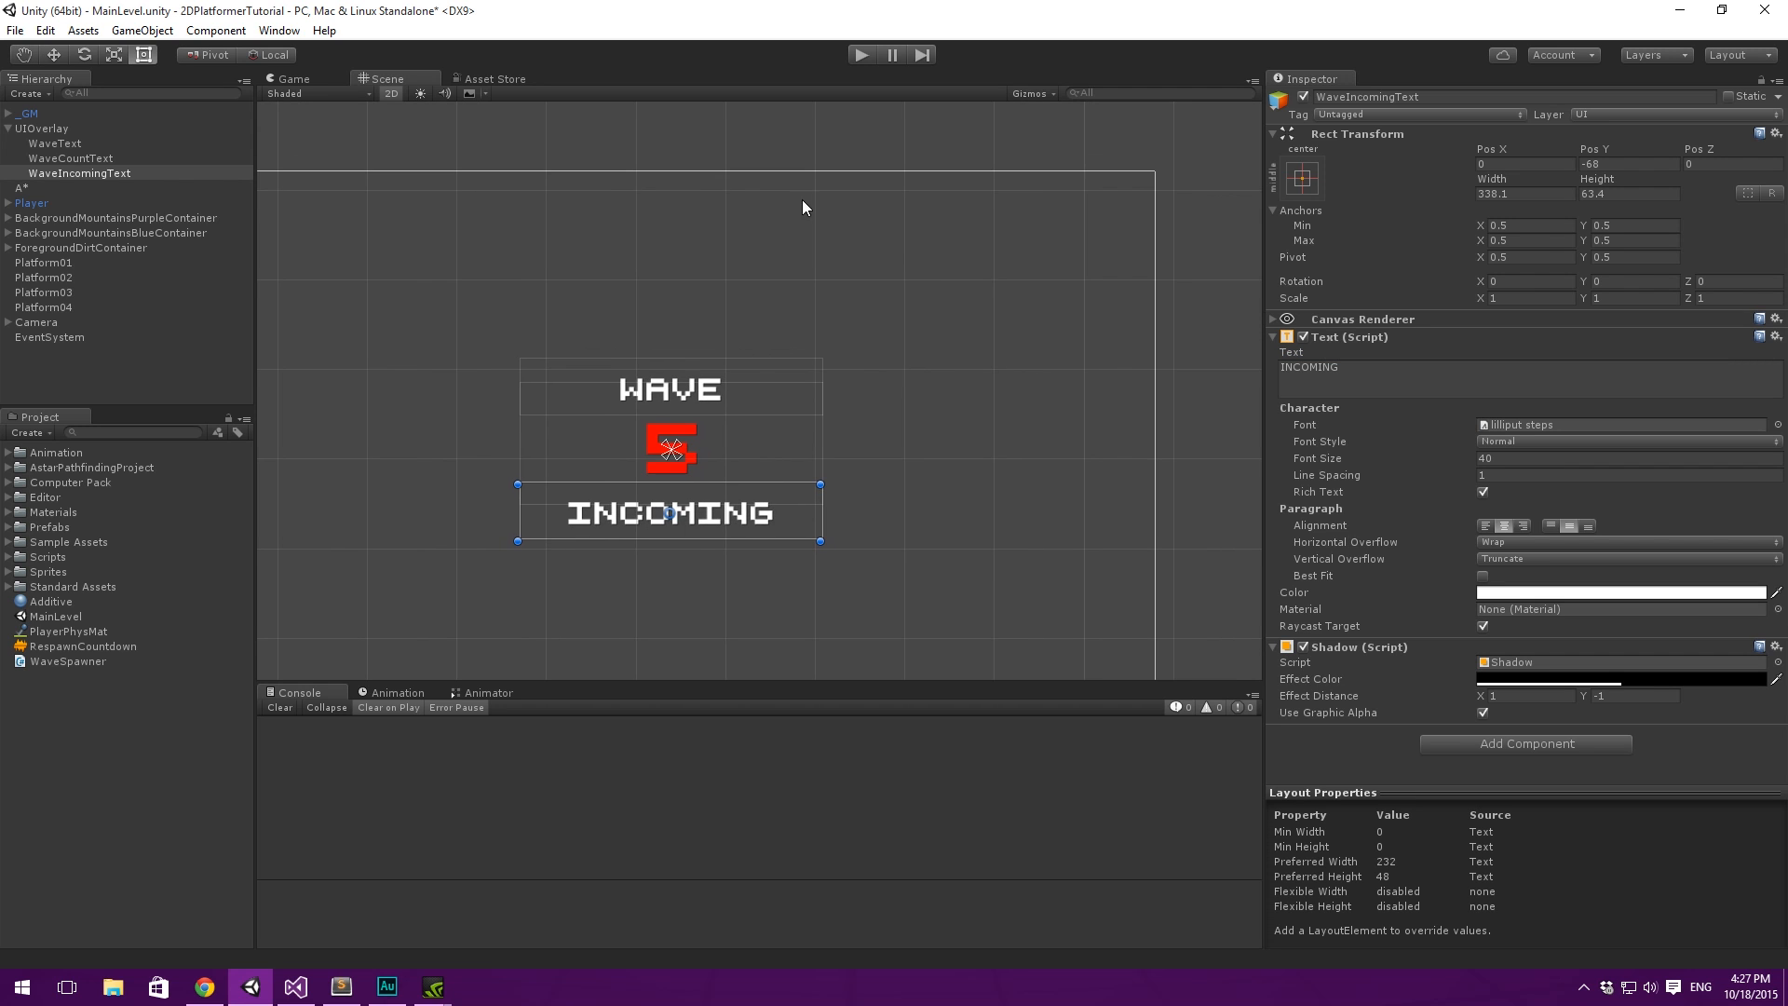
pyautogui.click(289, 79)
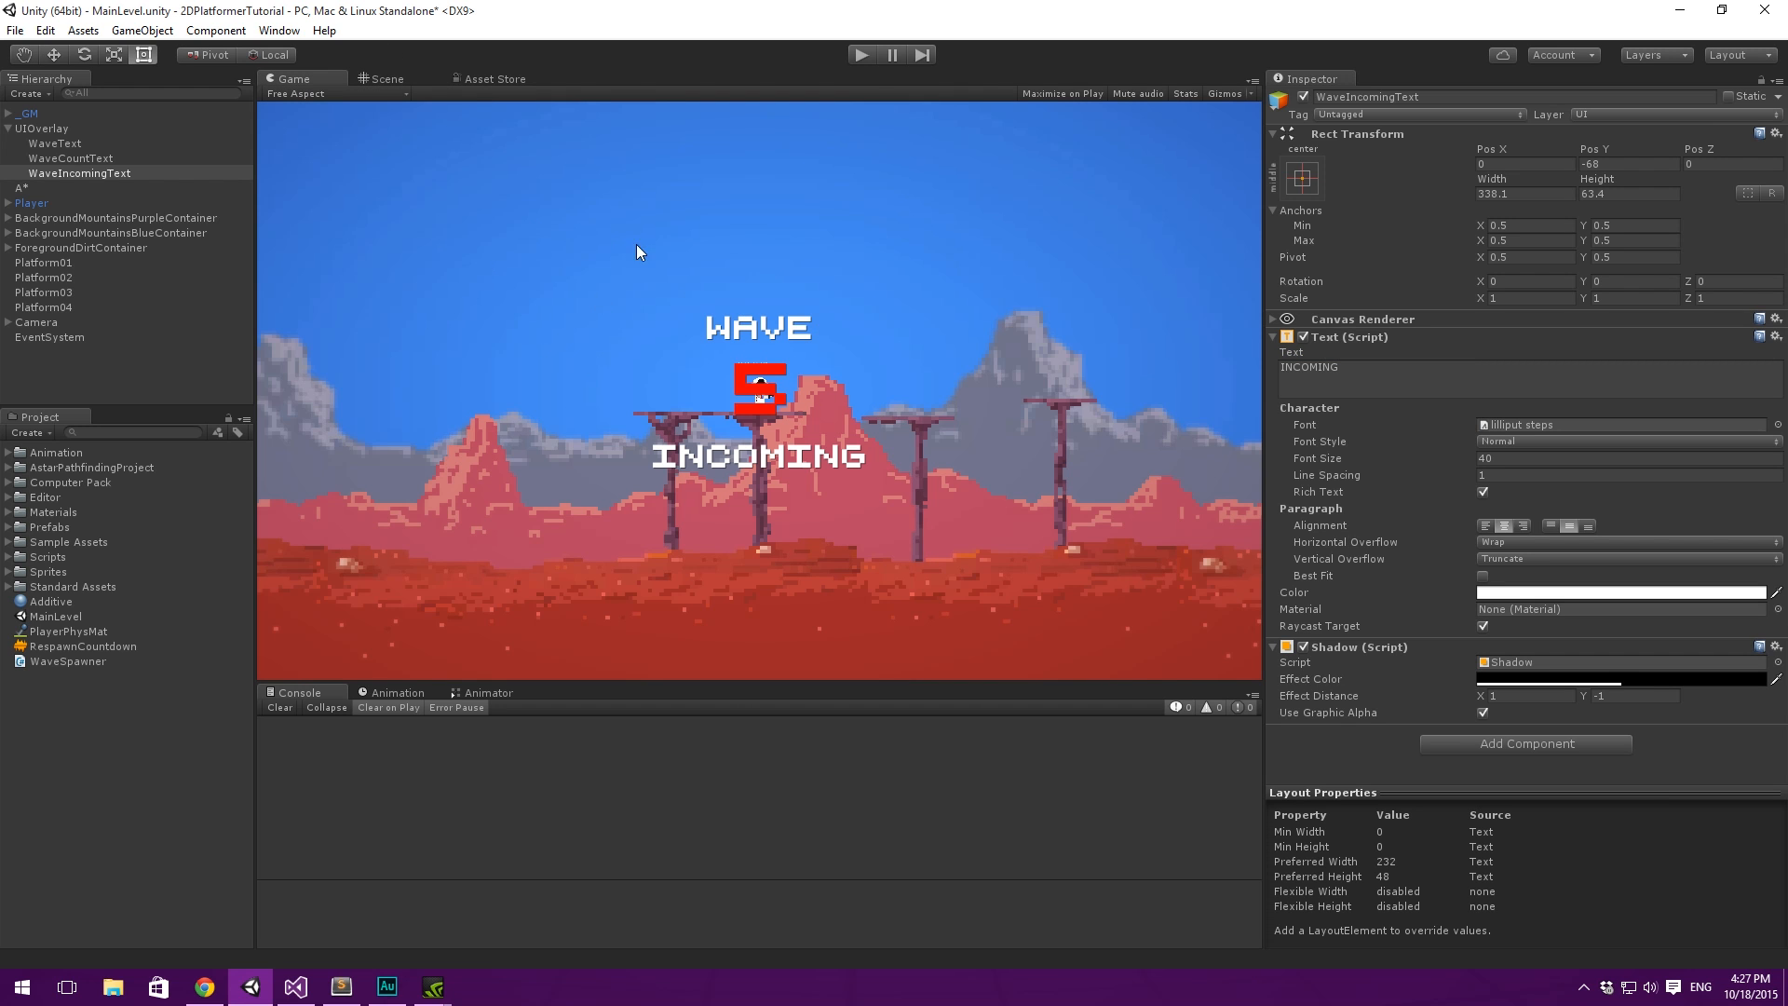
pyautogui.click(382, 81)
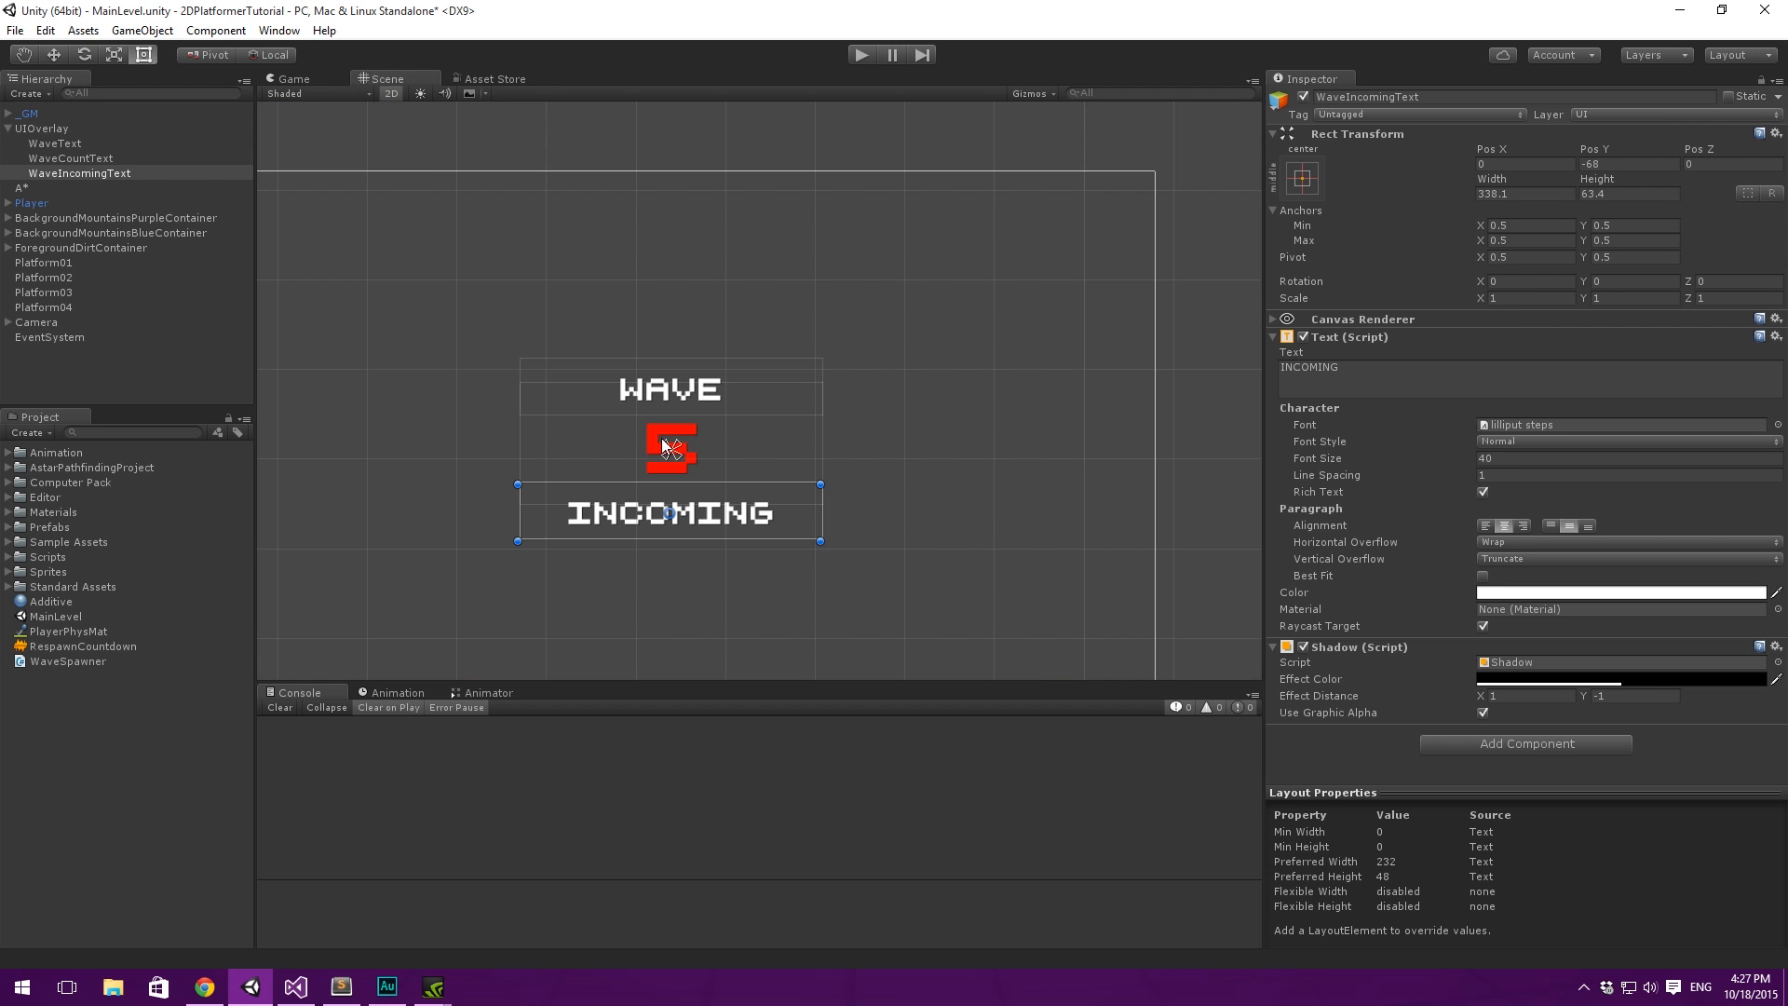
pyautogui.click(41, 142)
pyautogui.keyDown('shift'); pyautogui.click(67, 172); pyautogui.keyUp('shift')
pyautogui.moveTo(734, 421); pyautogui.dragTo(730, 326)
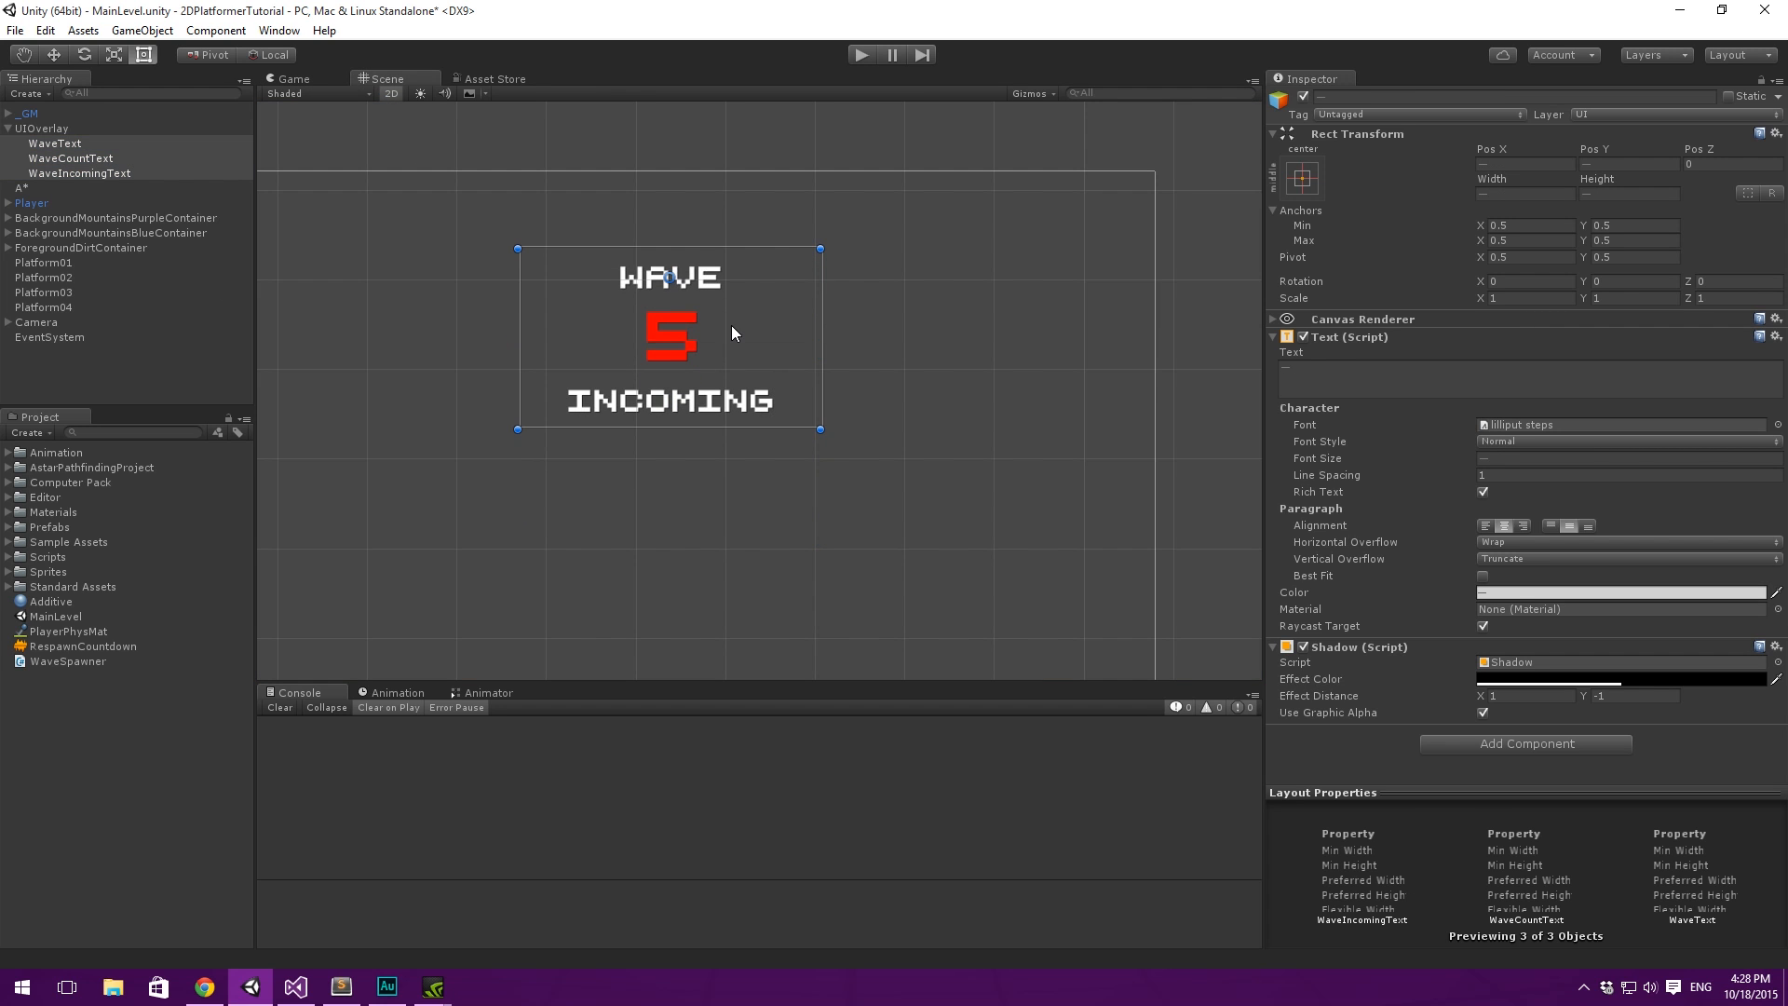
pyautogui.click(304, 80)
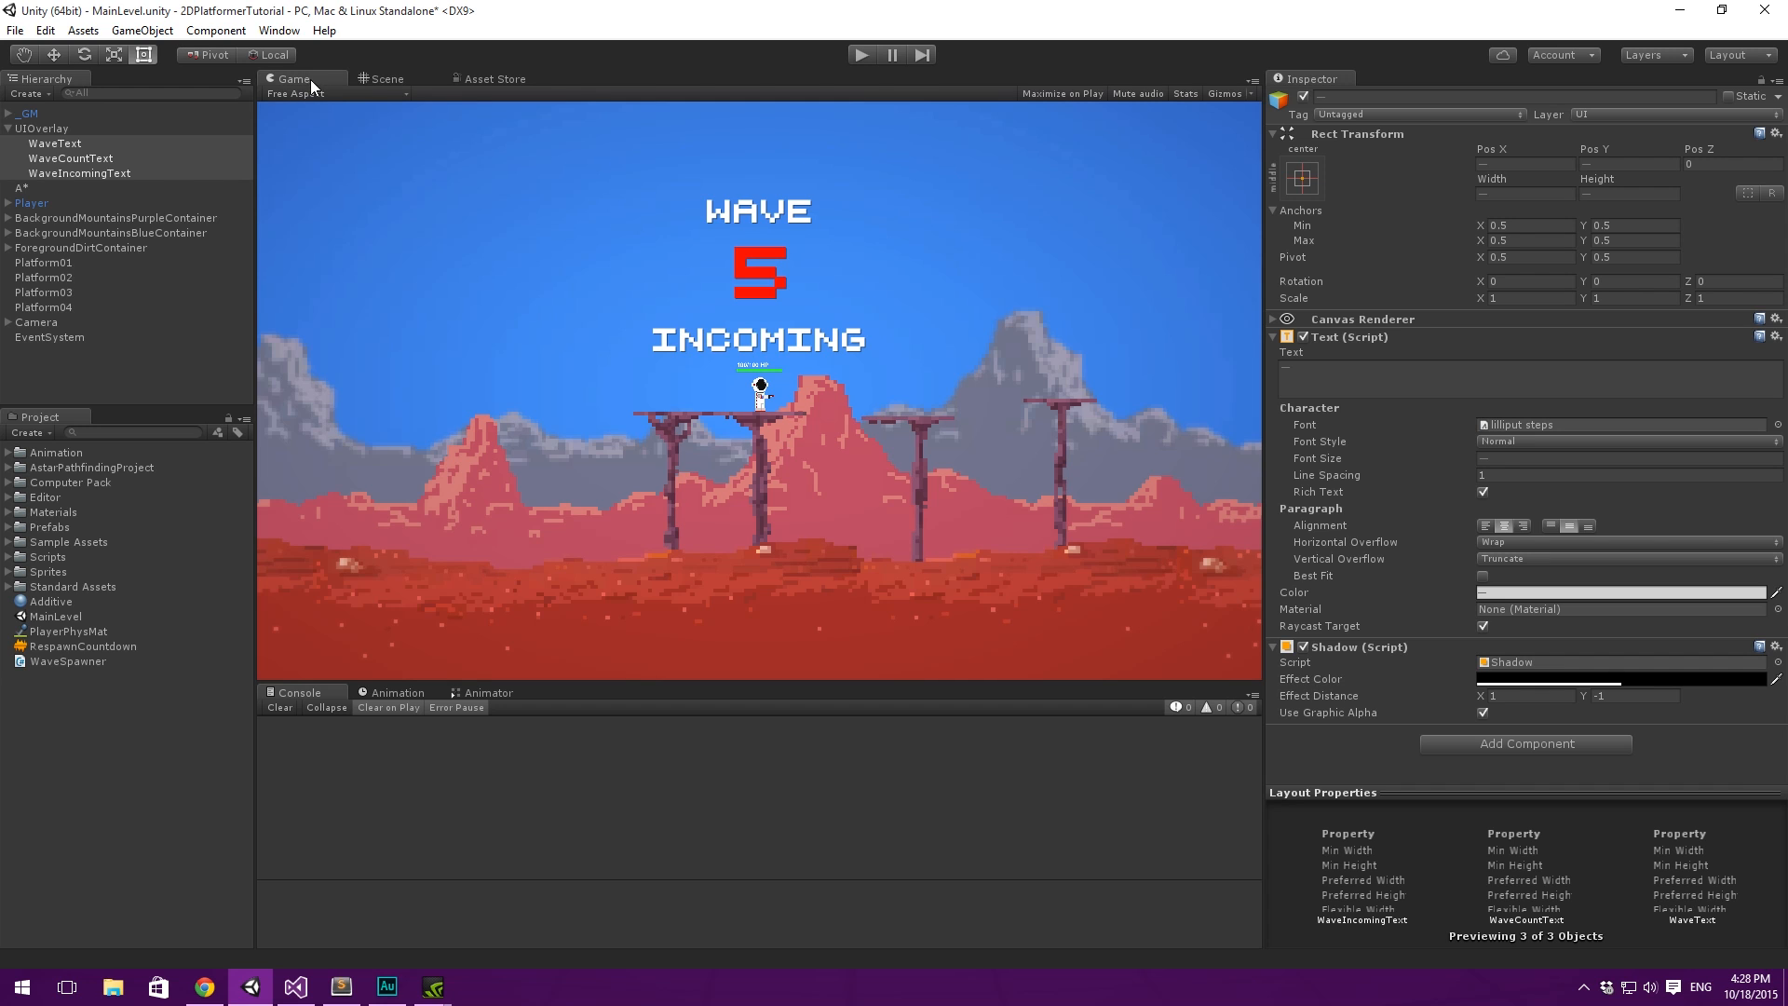
pyautogui.click(388, 81)
pyautogui.moveTo(728, 289); pyautogui.dragTo(716, 265)
pyautogui.click(294, 80)
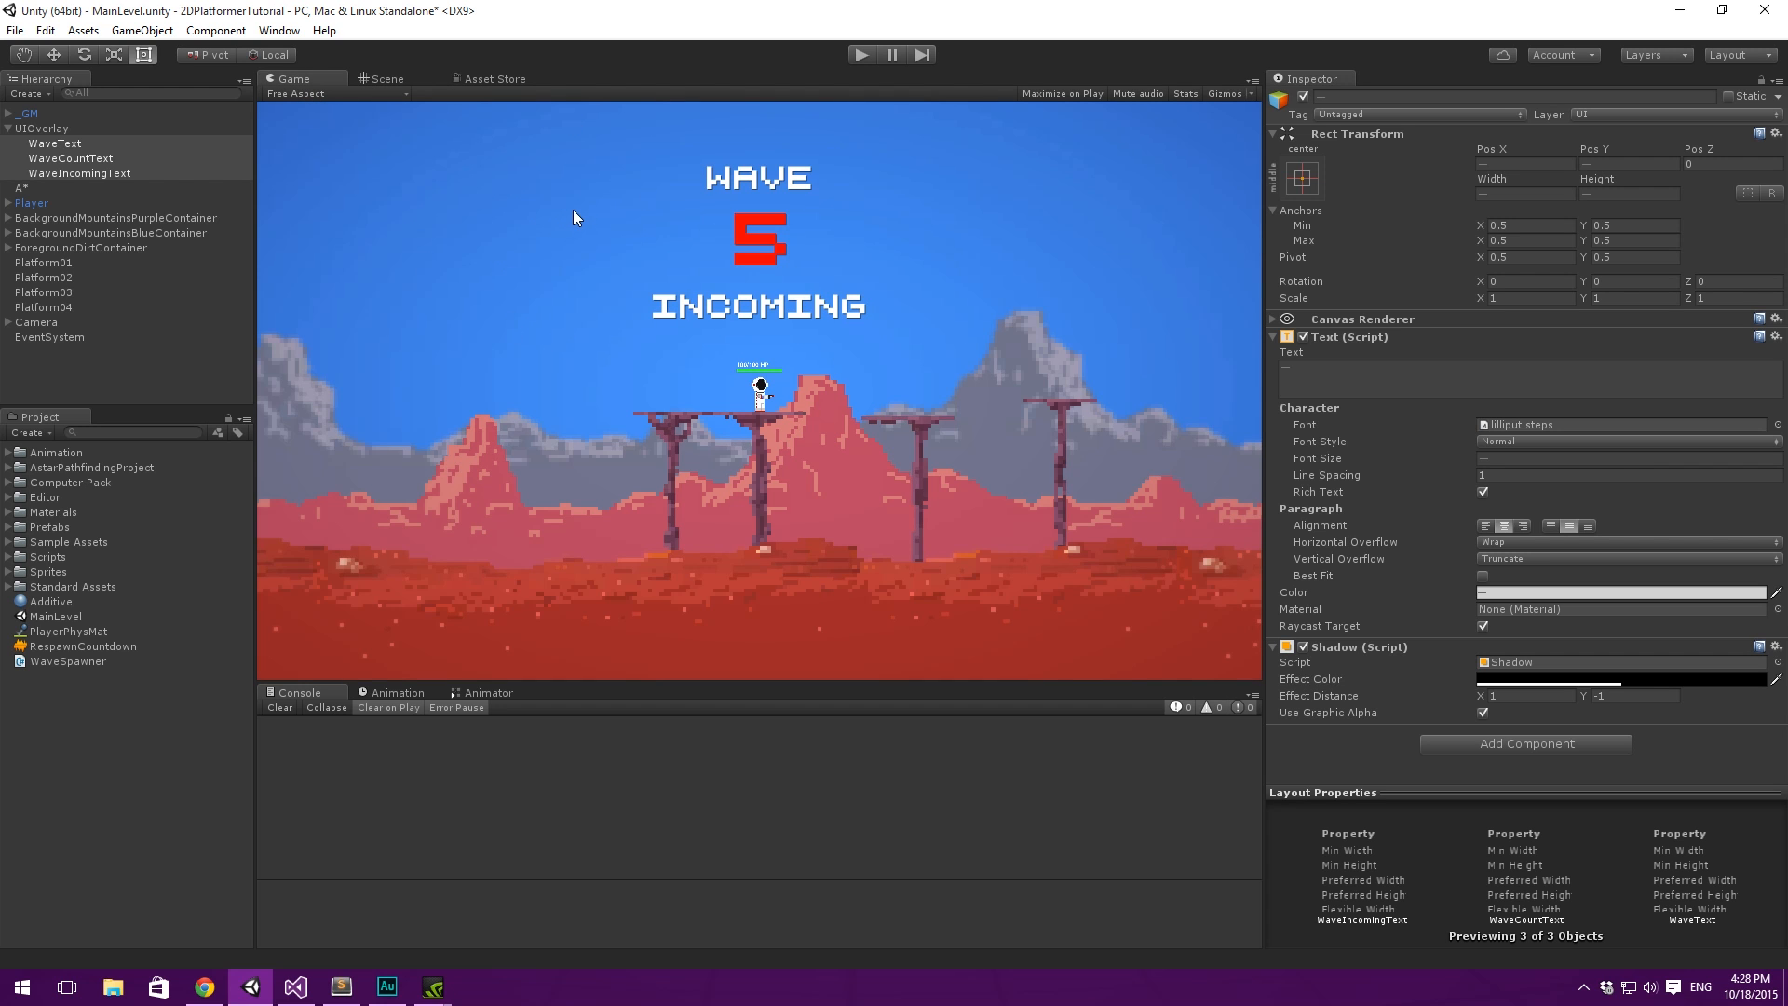
# - Select WaveText and WaveIncomingText together in the Scene view and set their font size to 30
pyautogui.click(382, 78)
pyautogui.click(67, 145)
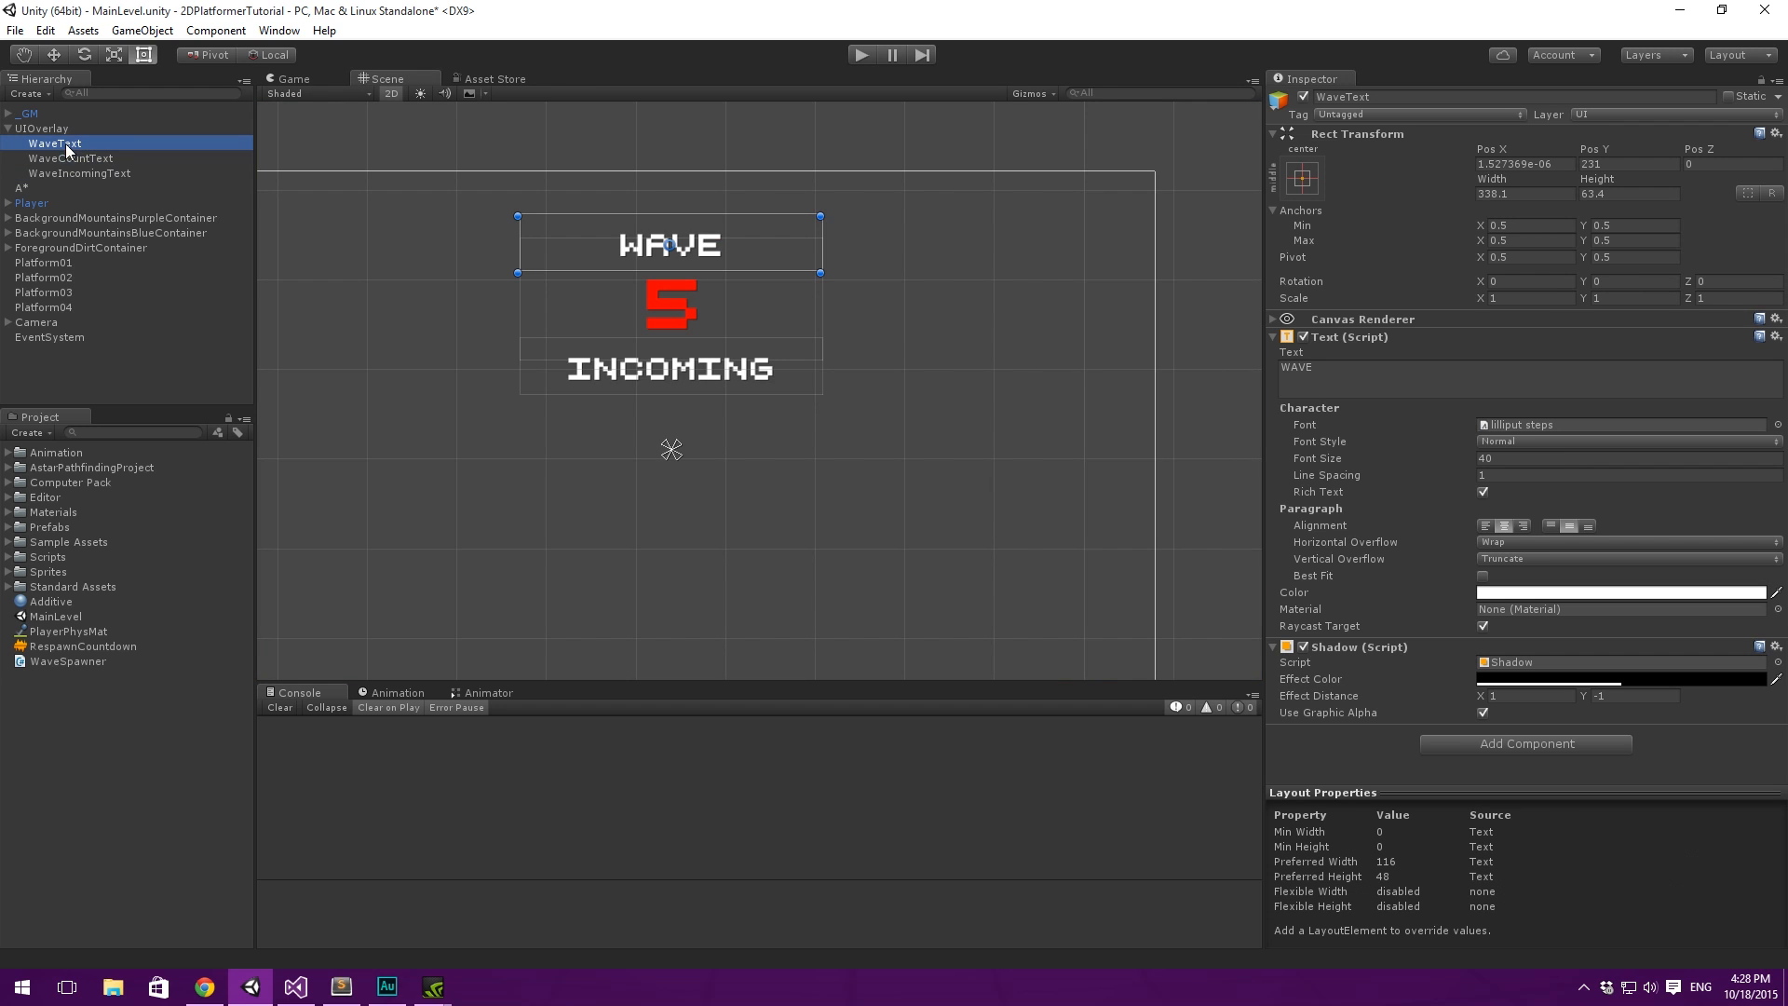
pyautogui.click(82, 174)
pyautogui.keyDown('ctrl'); pyautogui.click(80, 130); pyautogui.keyUp('ctrl')
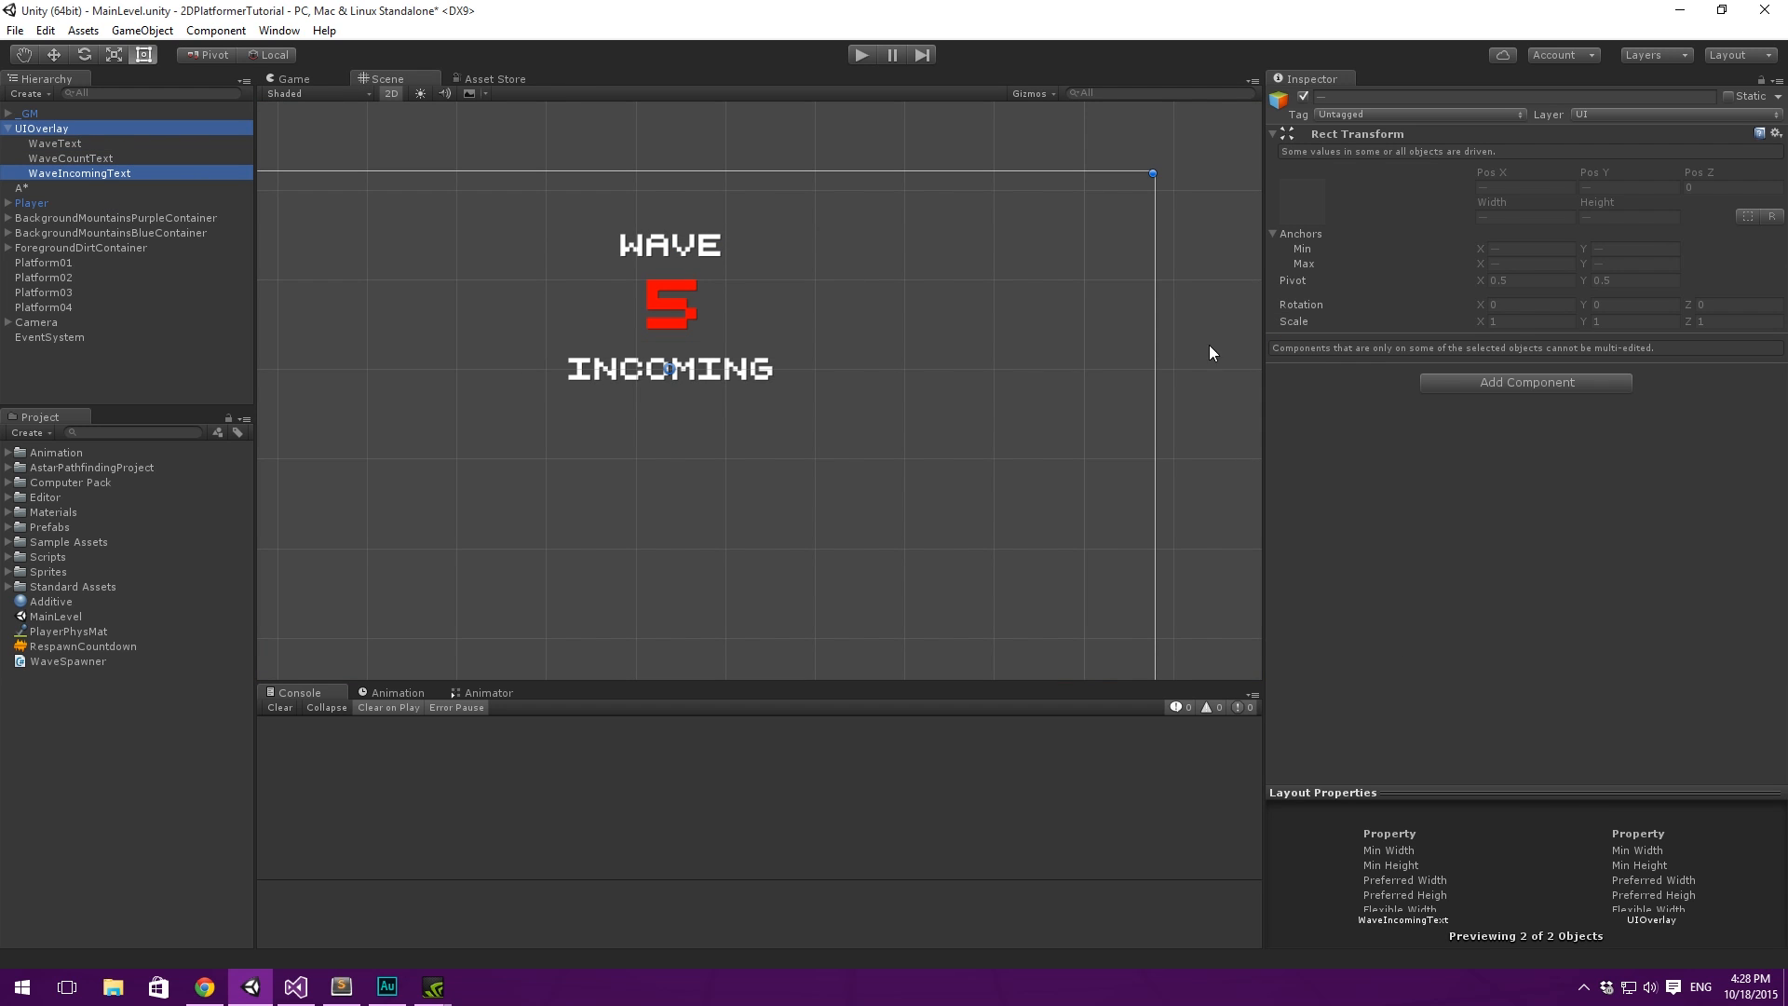
pyautogui.click(116, 142)
pyautogui.keyDown('ctrl'); pyautogui.click(93, 175); pyautogui.keyUp('ctrl')
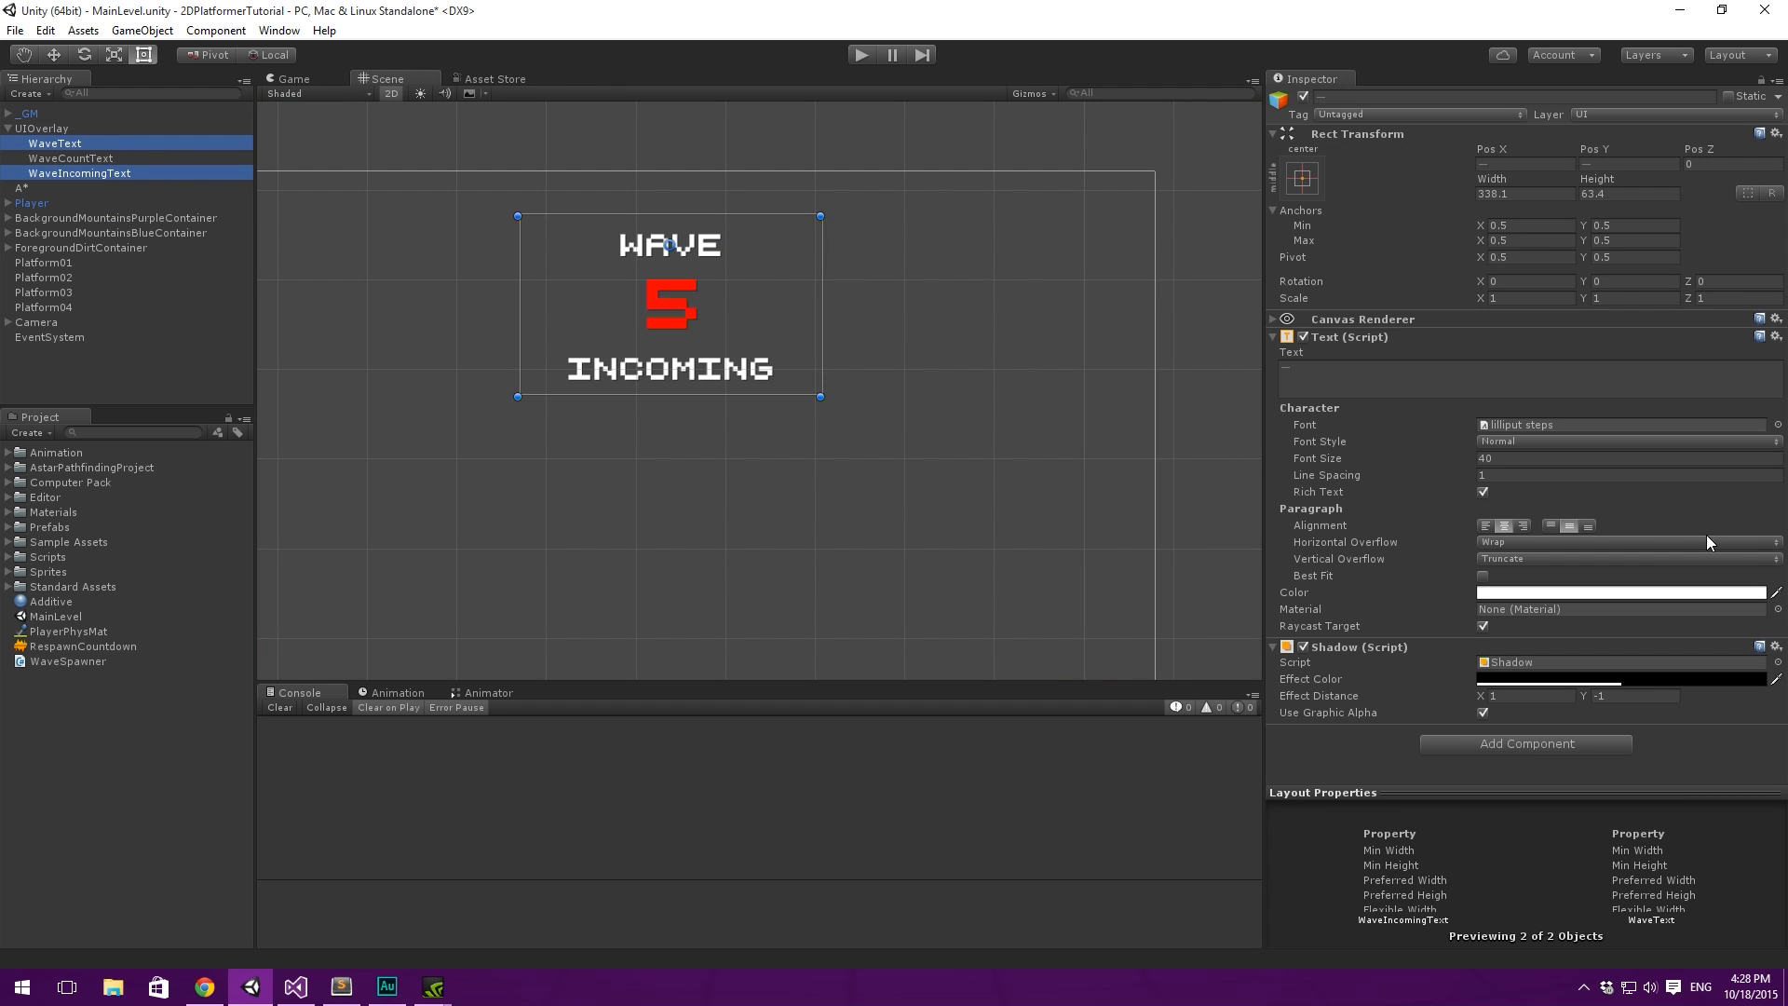
pyautogui.click(1545, 458)
pyautogui.write('30')
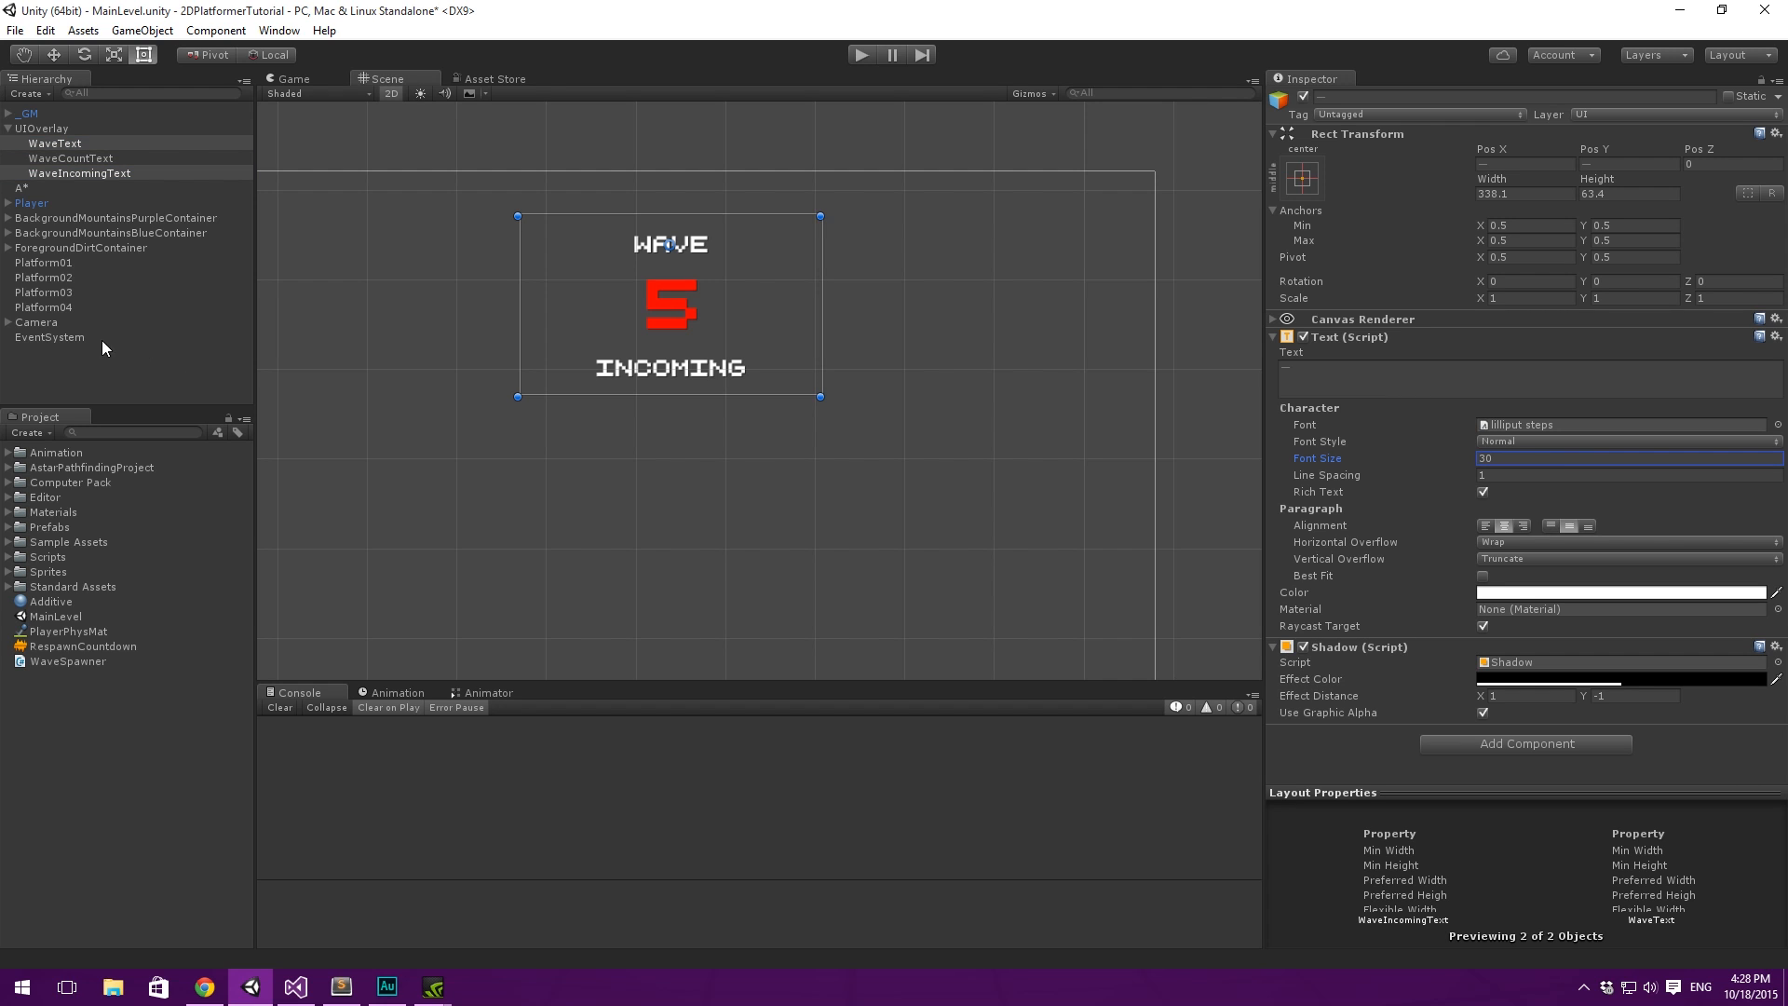
# - Move WaveText slightly down and WaveIncomingText up to about Y 102, closer to the red number
pyautogui.click(91, 141)
pyautogui.moveTo(773, 245); pyautogui.dragTo(777, 255)
pyautogui.click(731, 368)
pyautogui.moveTo(731, 368); pyautogui.dragTo(731, 360)
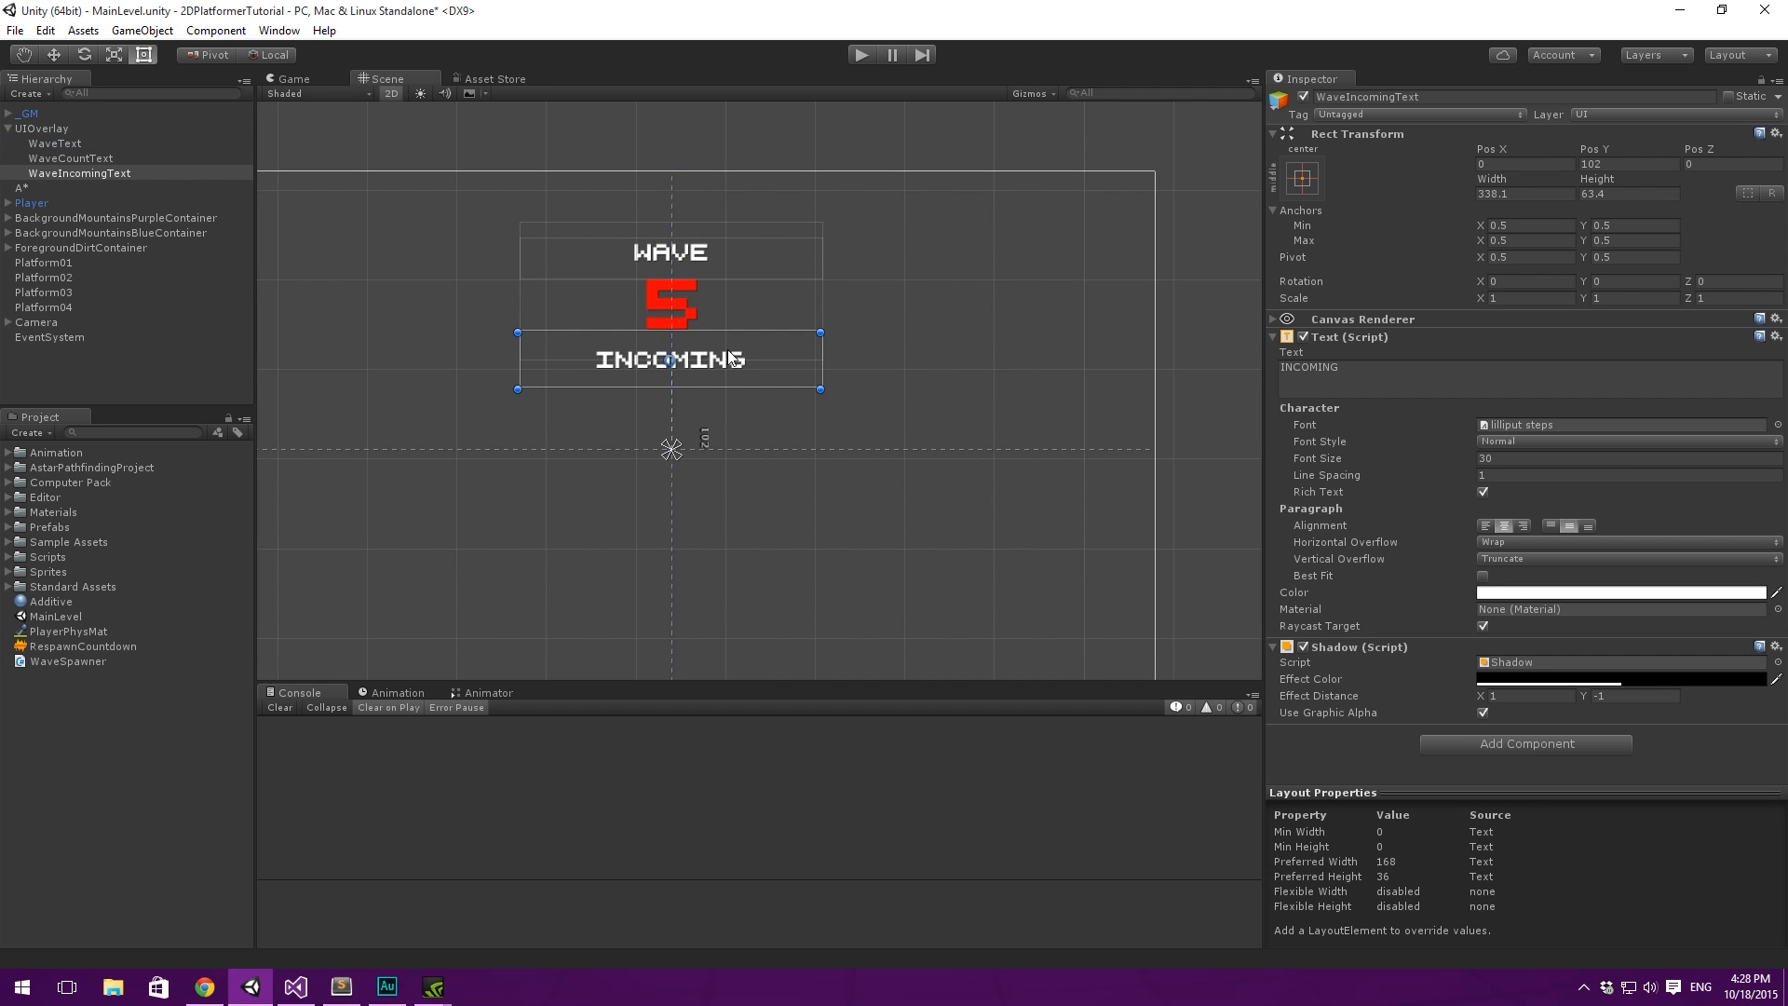
# - Check the text layout in the Game view, and create an empty child object under UIOverlay
pyautogui.click(291, 79)
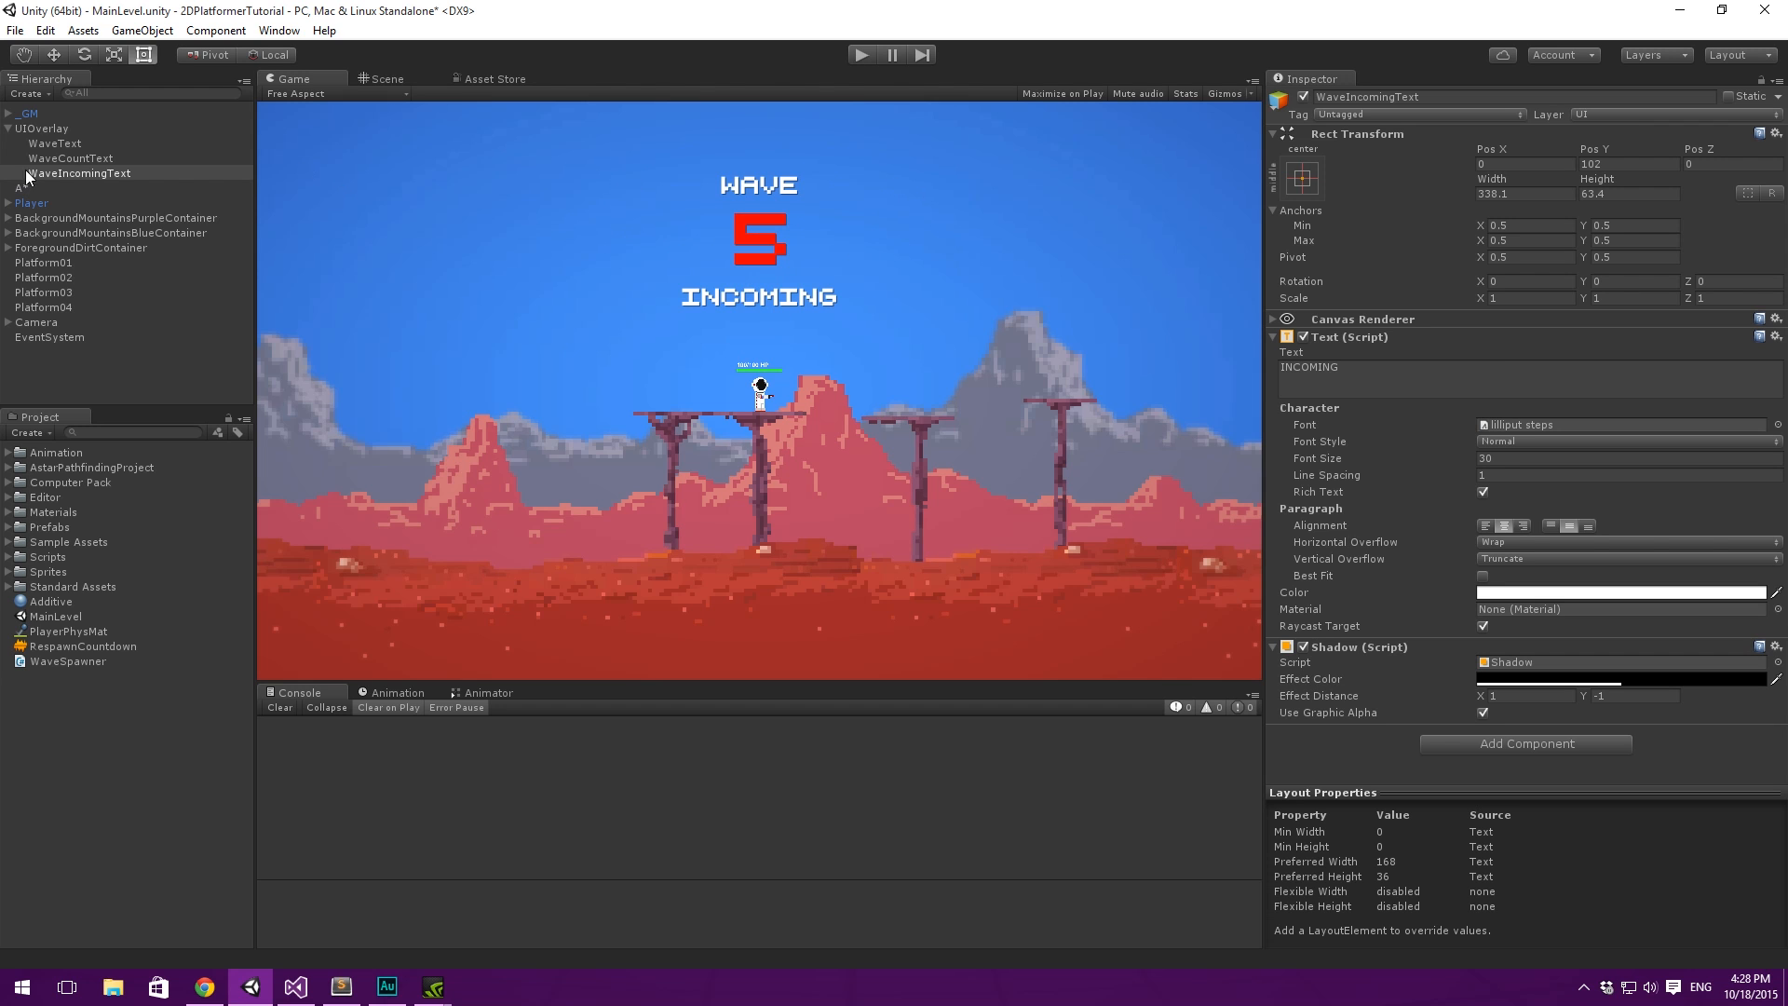
pyautogui.click(59, 131)
pyautogui.rightClick(66, 134)
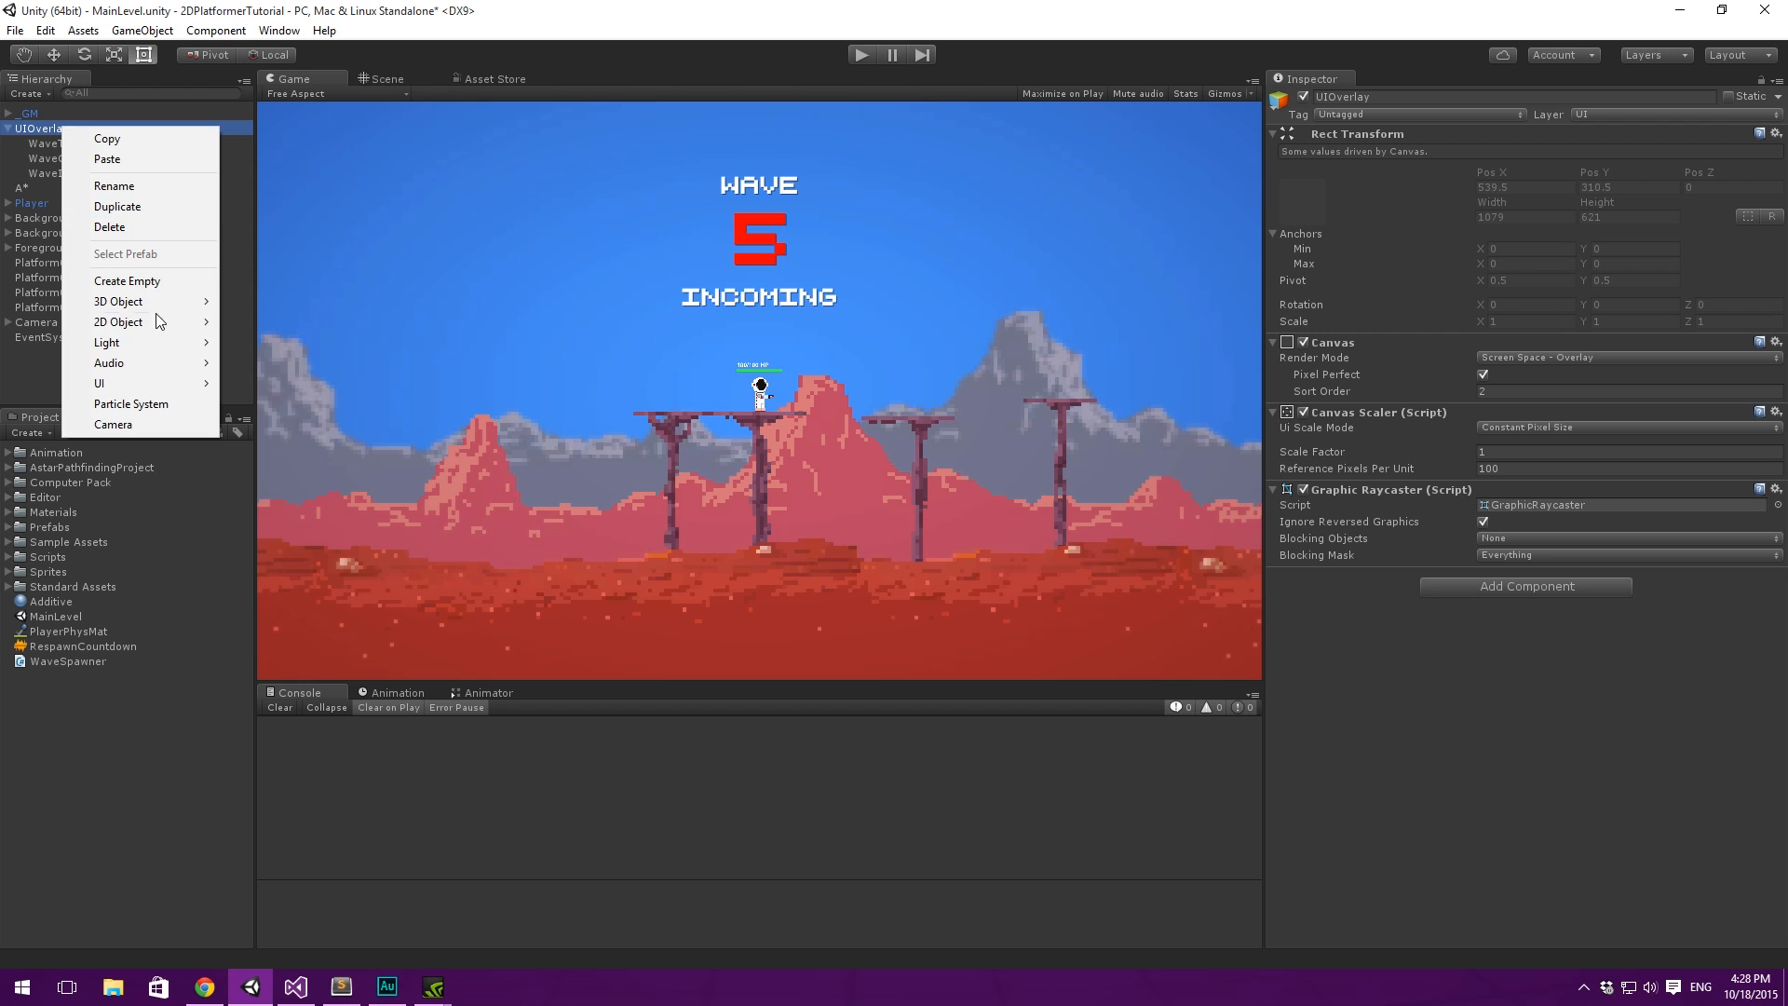
pyautogui.moveTo(180, 390)
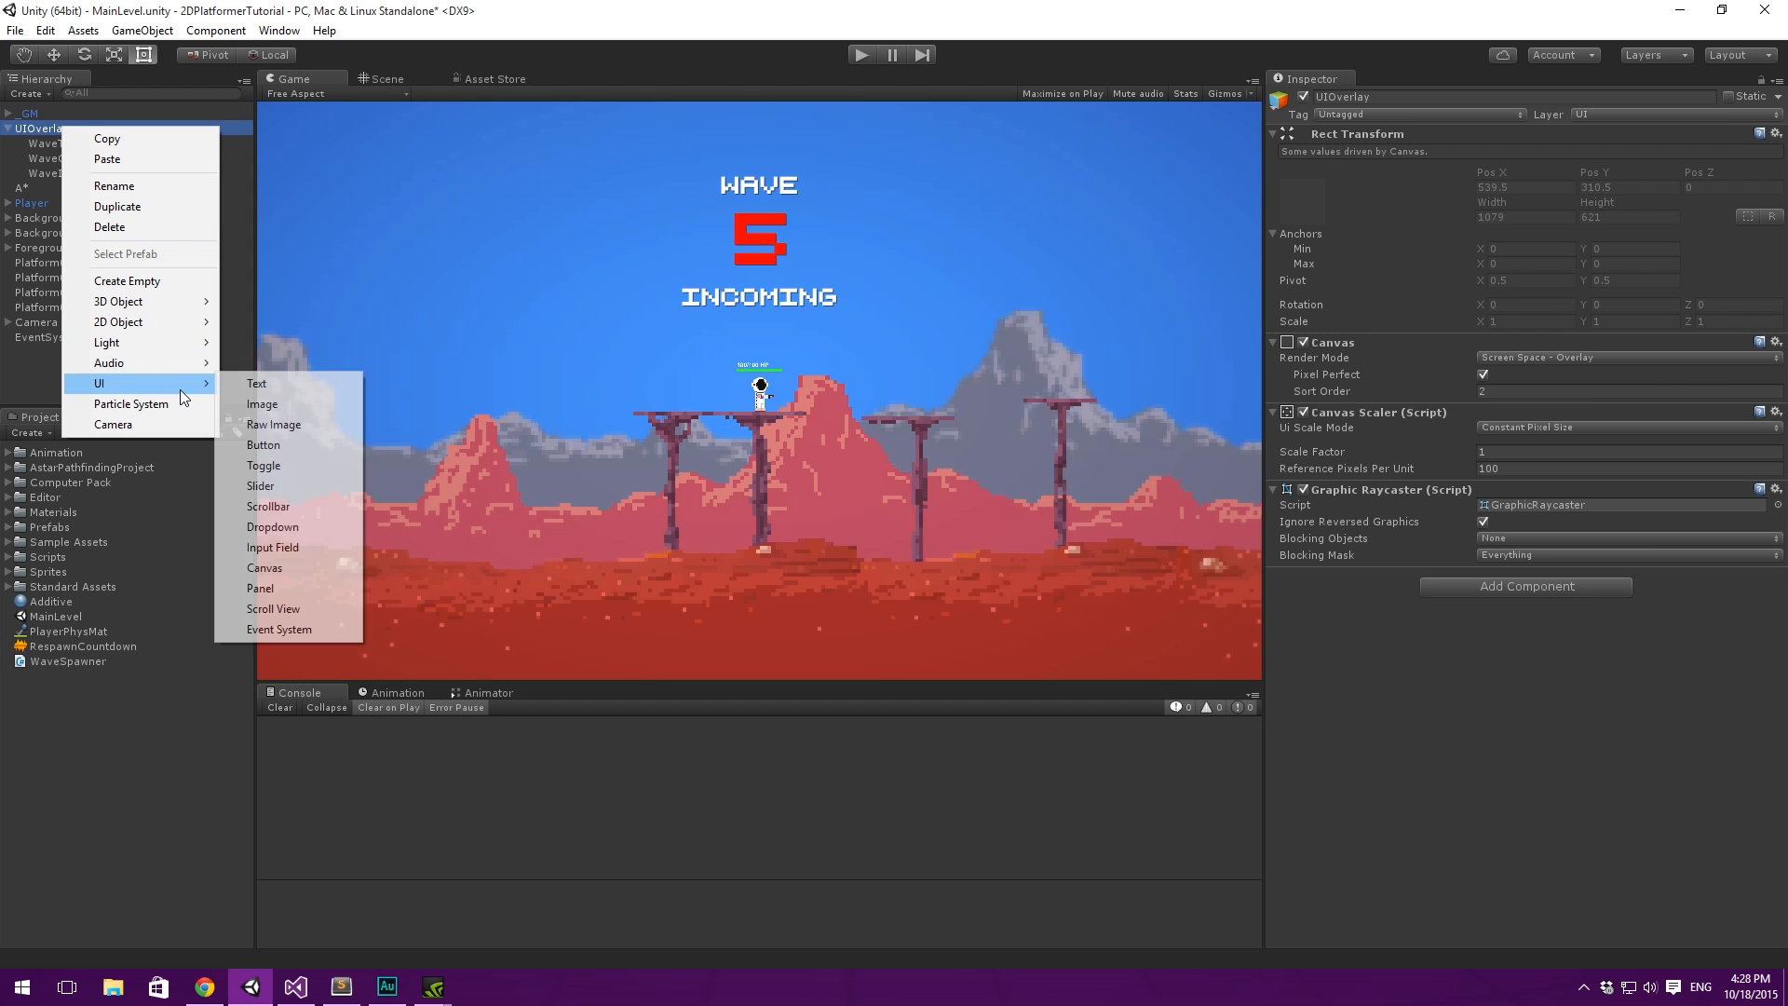
pyautogui.click(127, 280)
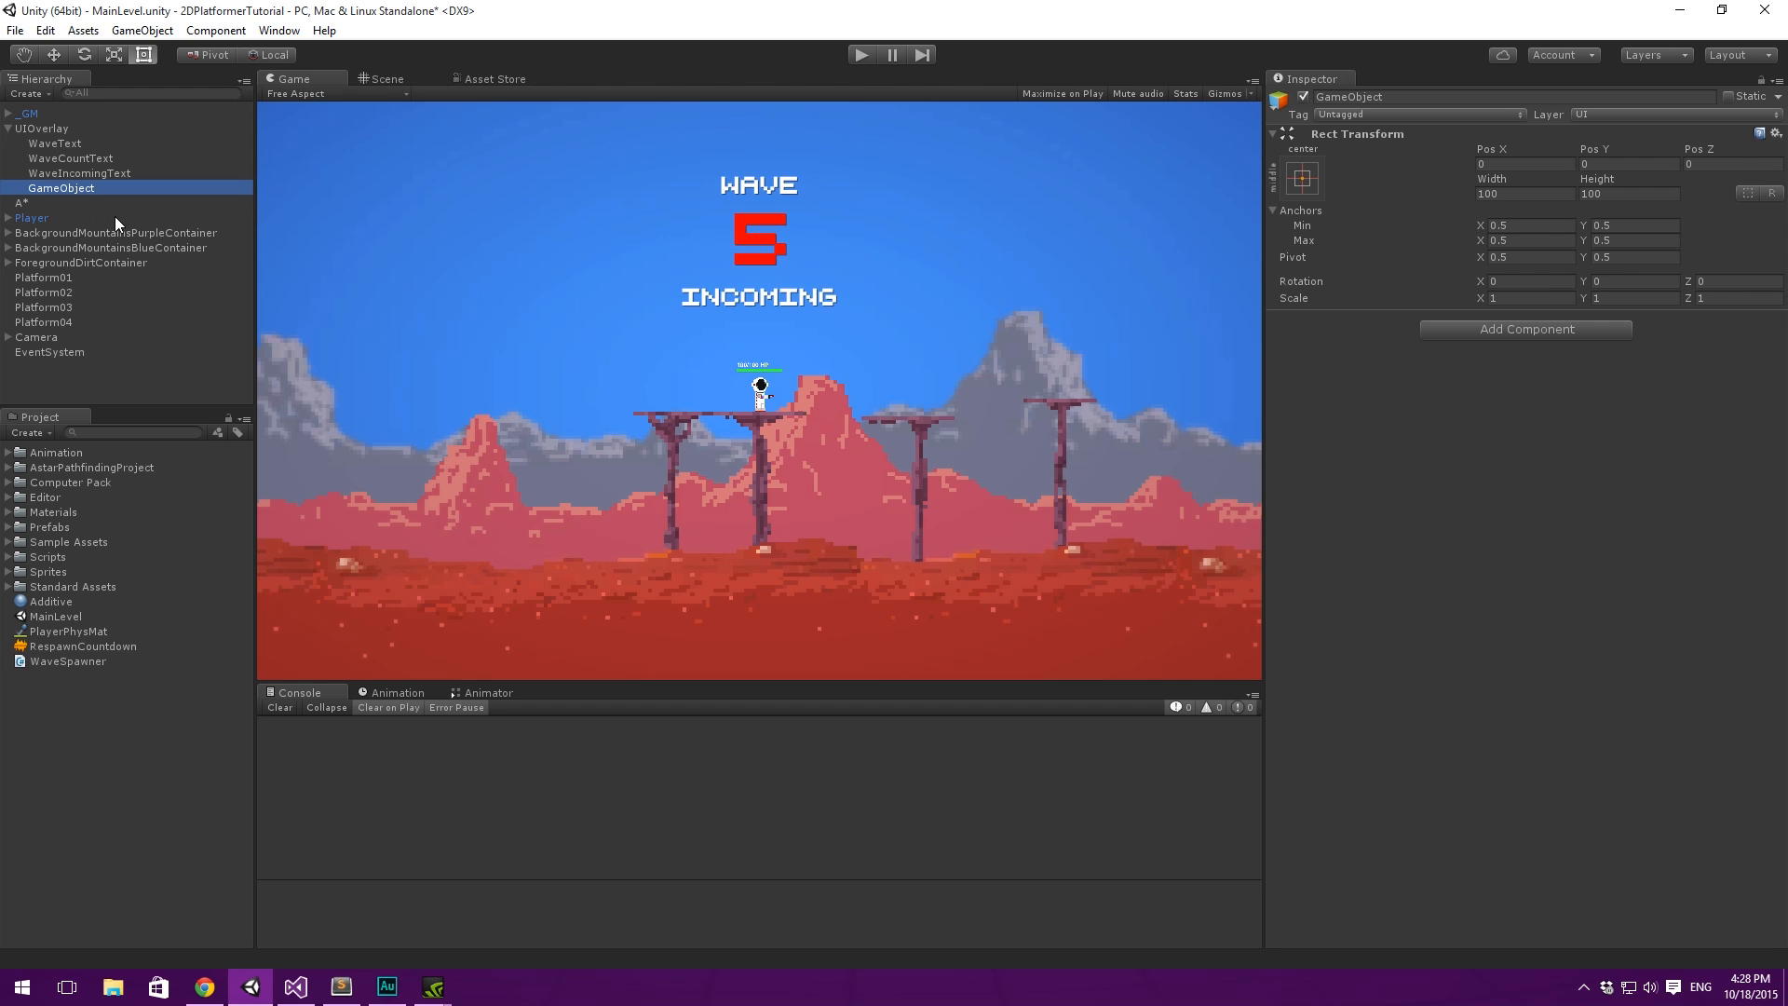
# - Move and resize the empty object in the Scene view so it encloses all three wave texts, about 338 by 183 at Y 162
pyautogui.click(382, 79)
pyautogui.scroll(3, 829, 279)
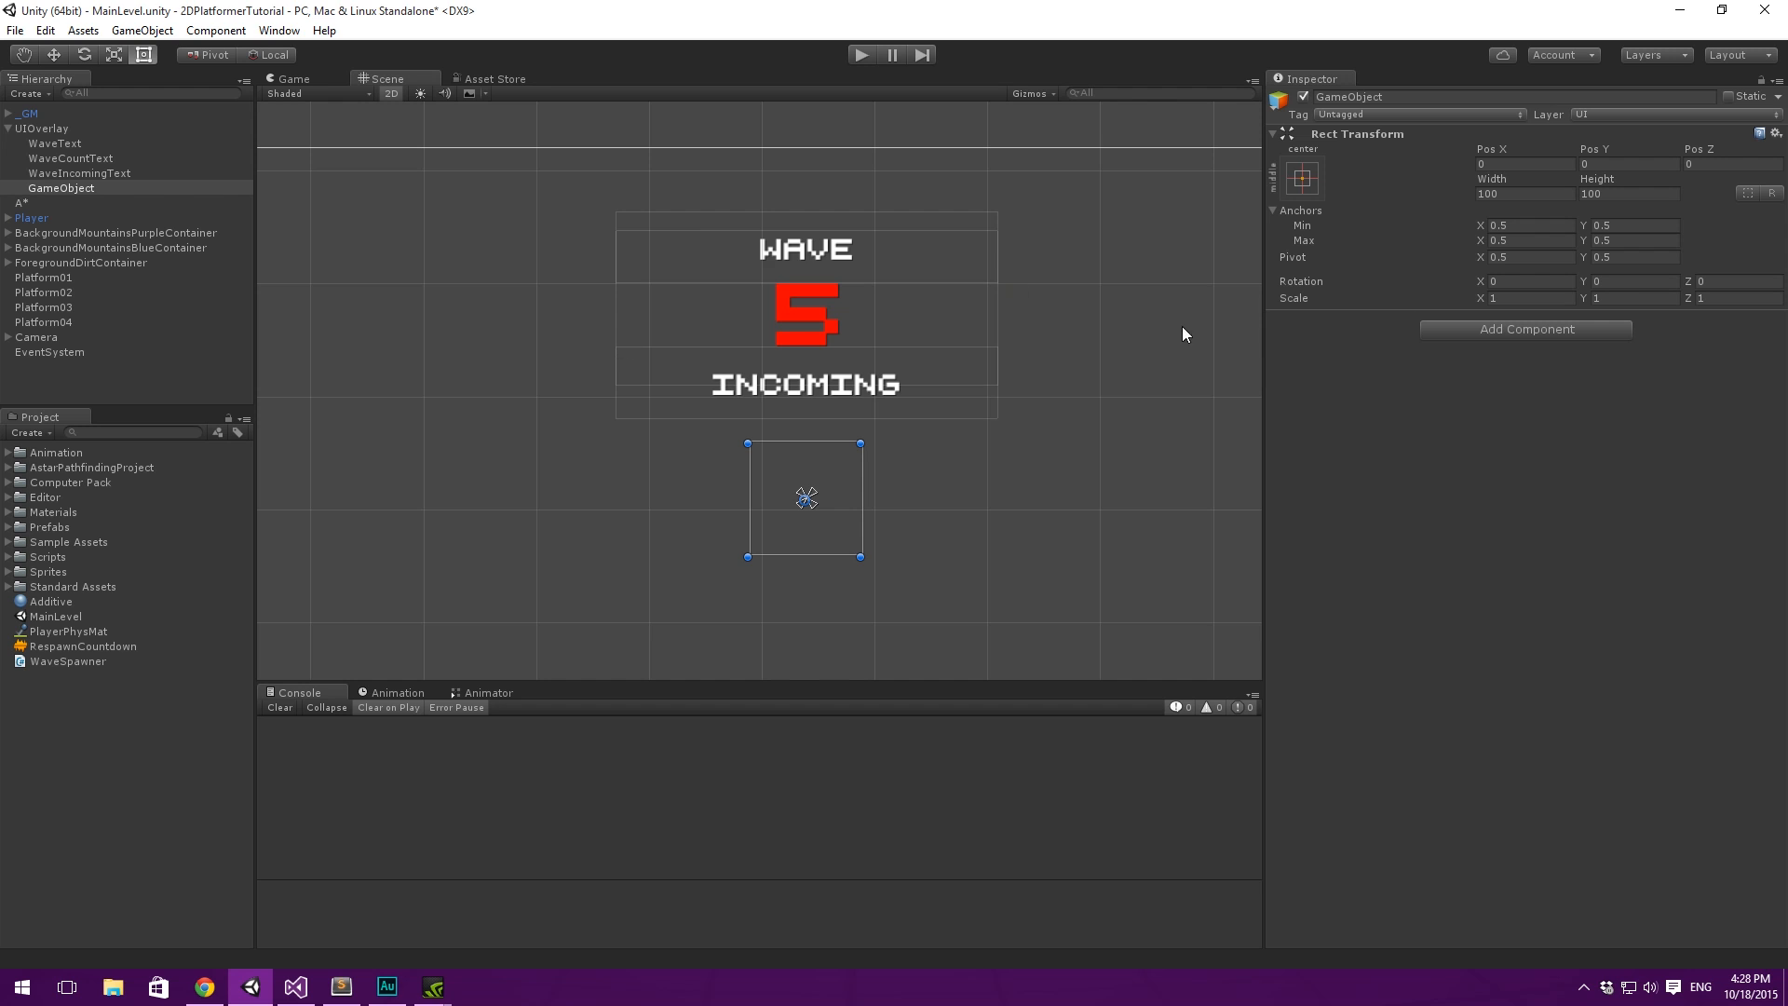
pyautogui.moveTo(801, 445); pyautogui.dragTo(669, 211)
pyautogui.moveTo(707, 286); pyautogui.dragTo(976, 385)
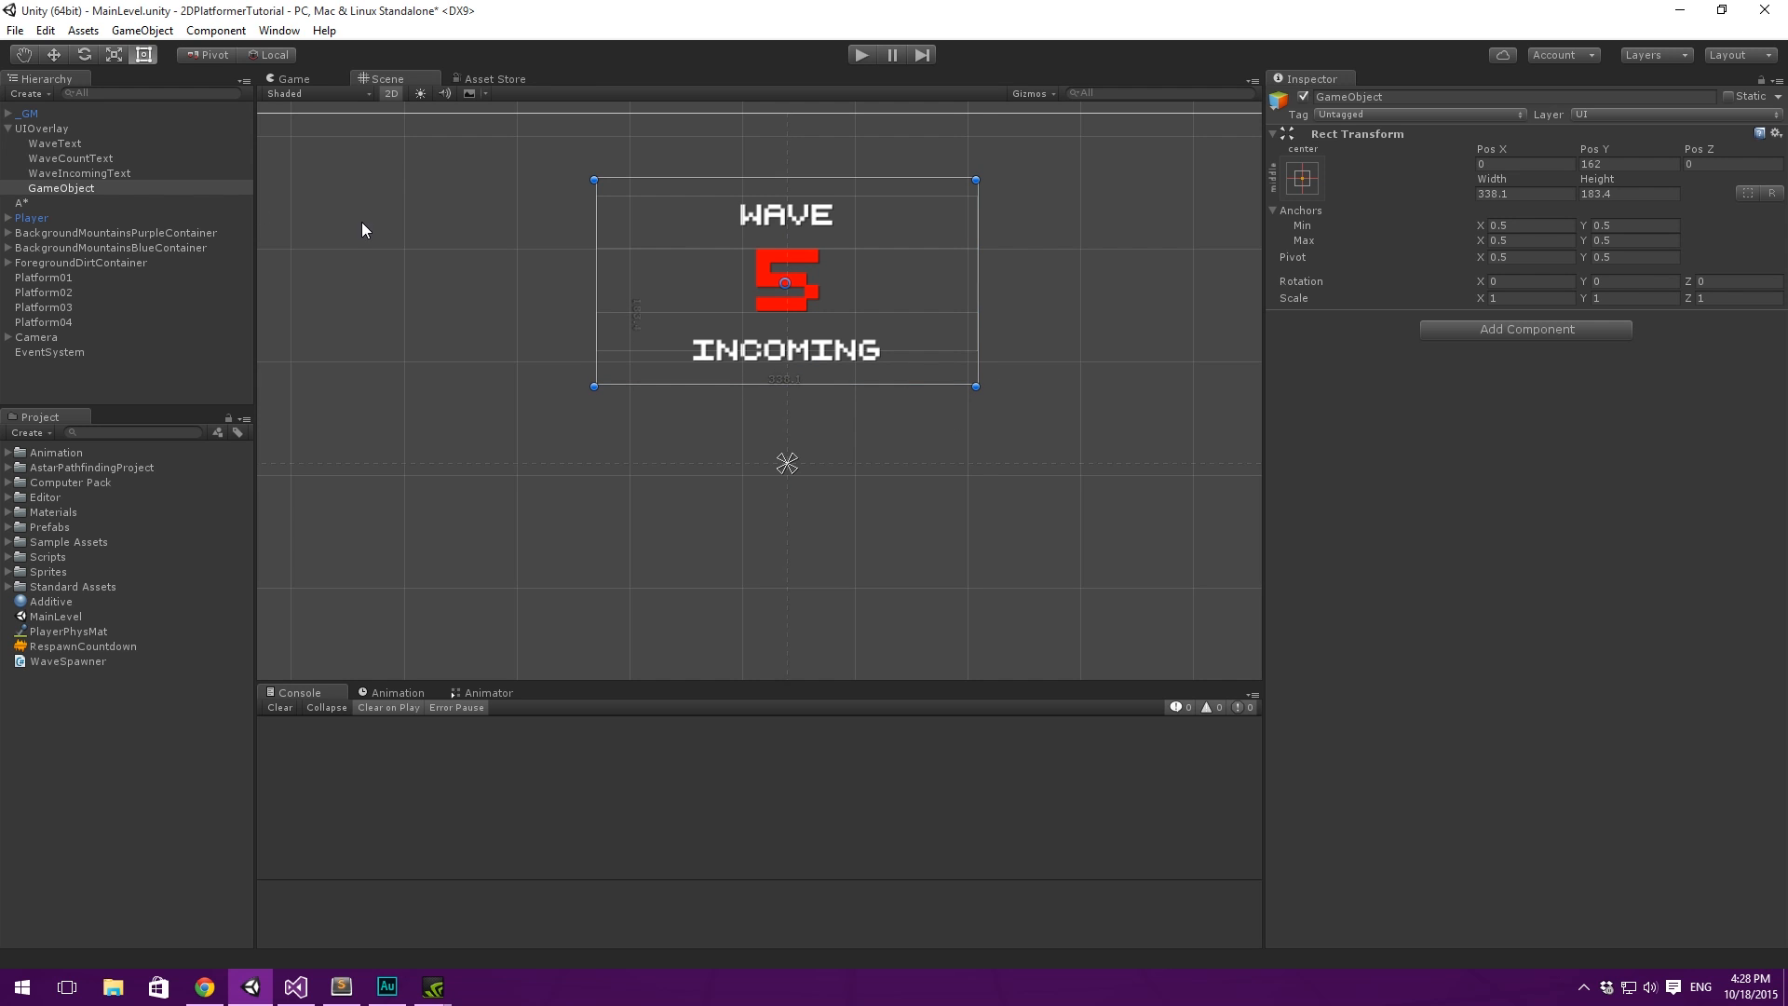
# - Parent WaveText, WaveCountText and WaveIncomingText to the new empty GameObject
pyautogui.click(75, 171)
pyautogui.keyDown('shift'); pyautogui.click(88, 143); pyautogui.keyUp('shift')
pyautogui.moveTo(87, 143); pyautogui.dragTo(57, 187)
pyautogui.click(72, 159)
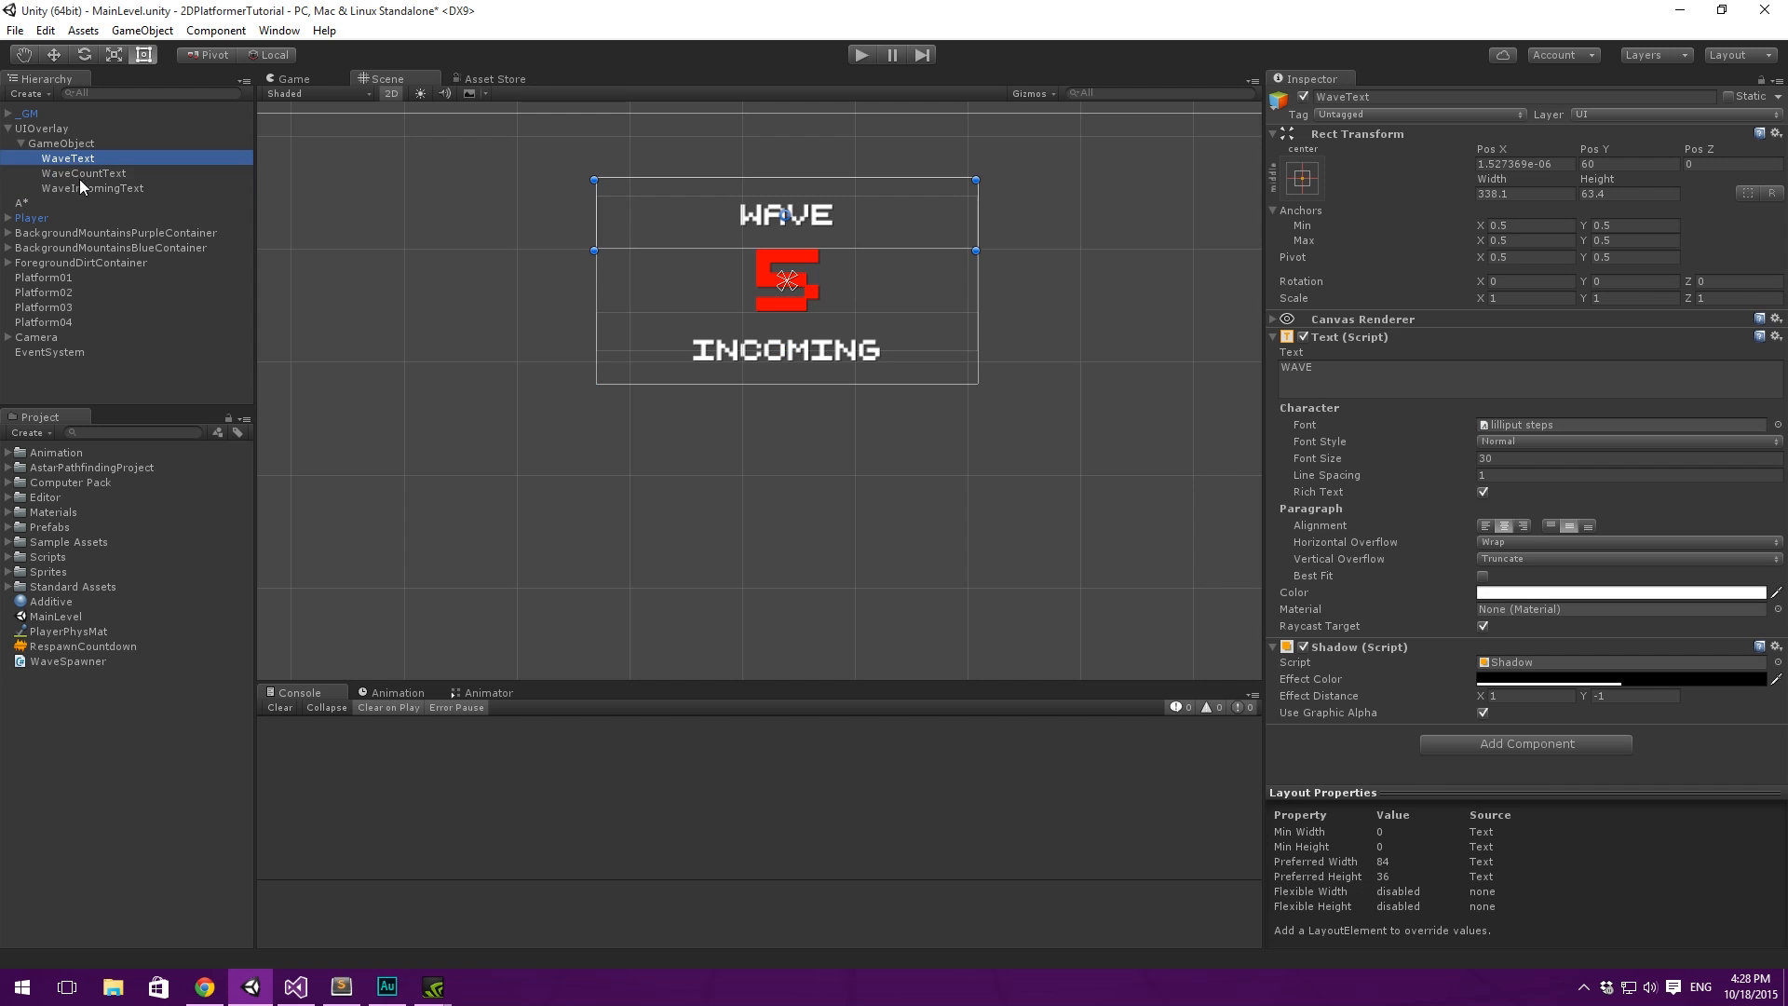
# - Step through the three child texts to review the grouping, and collapse their parent object
pyautogui.press('Down')
pyautogui.press('Down')
pyautogui.press('Up')
pyautogui.press('Up')
pyautogui.press('Down')
pyautogui.press('Down')
pyautogui.press('Up')
pyautogui.press('Up')
pyautogui.press('Up')
pyautogui.press('Left')
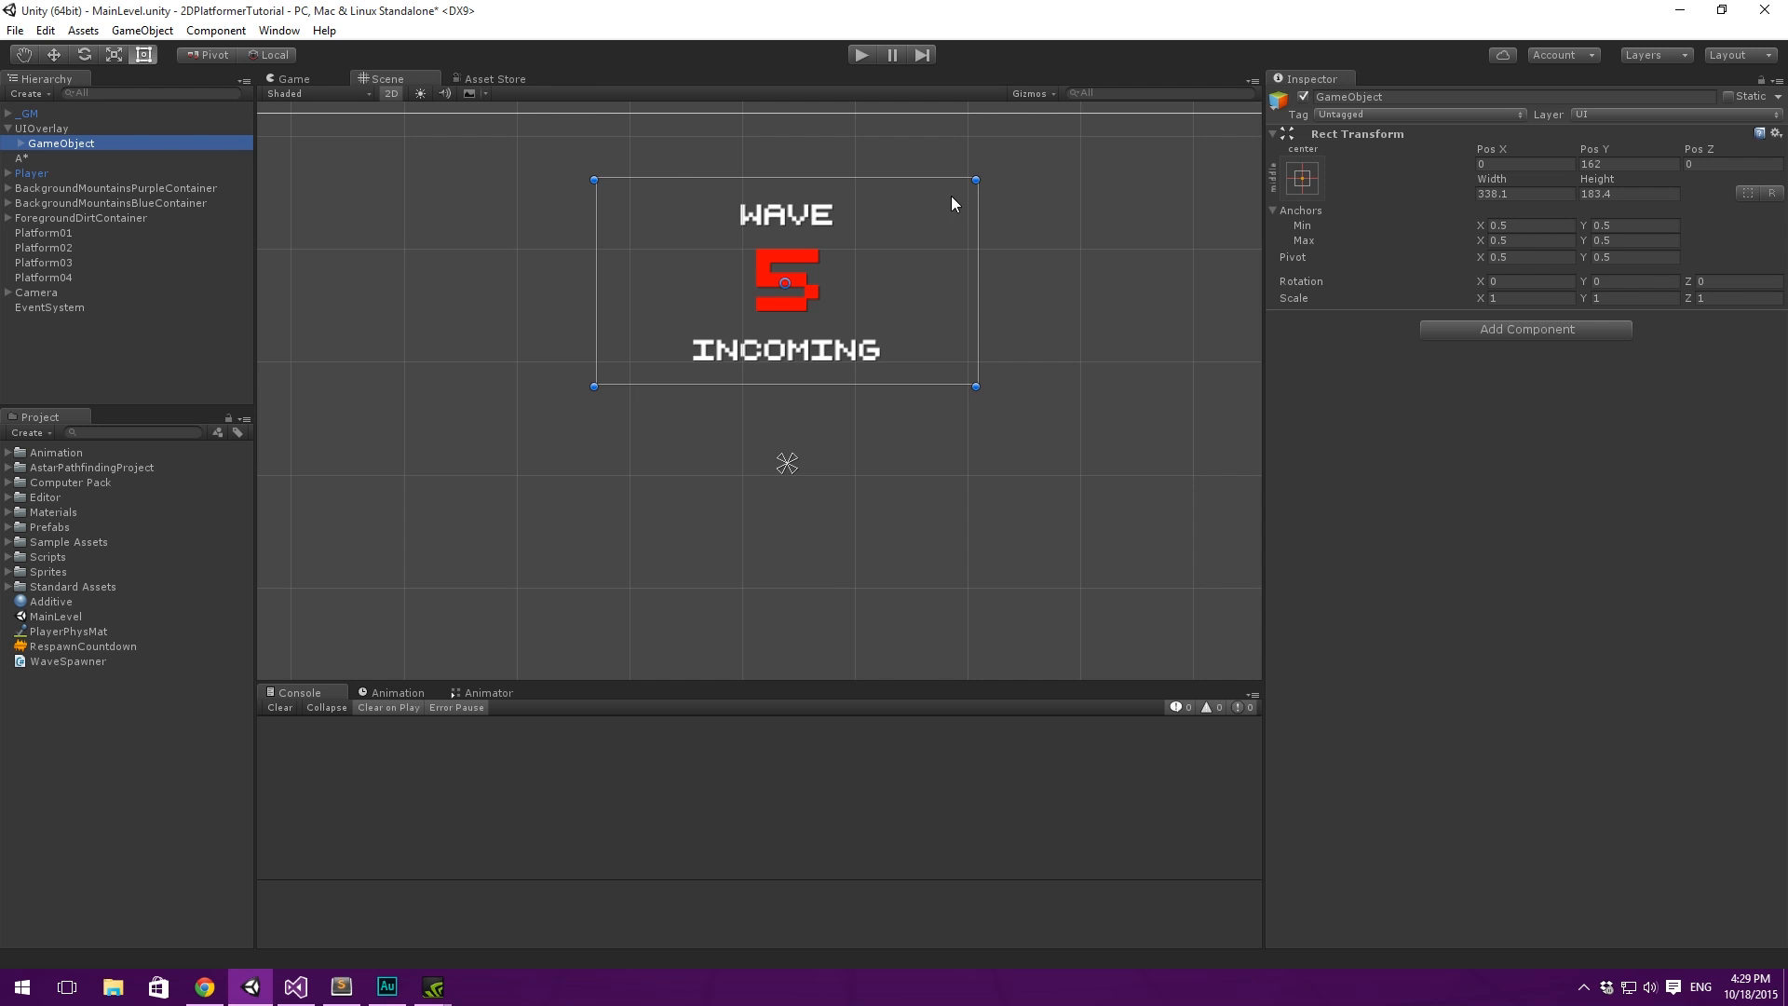
# - Anchor the parent object of the wave texts to the top center of the canvas
pyautogui.moveTo(951, 203); pyautogui.dragTo(935, 230, button='middle')
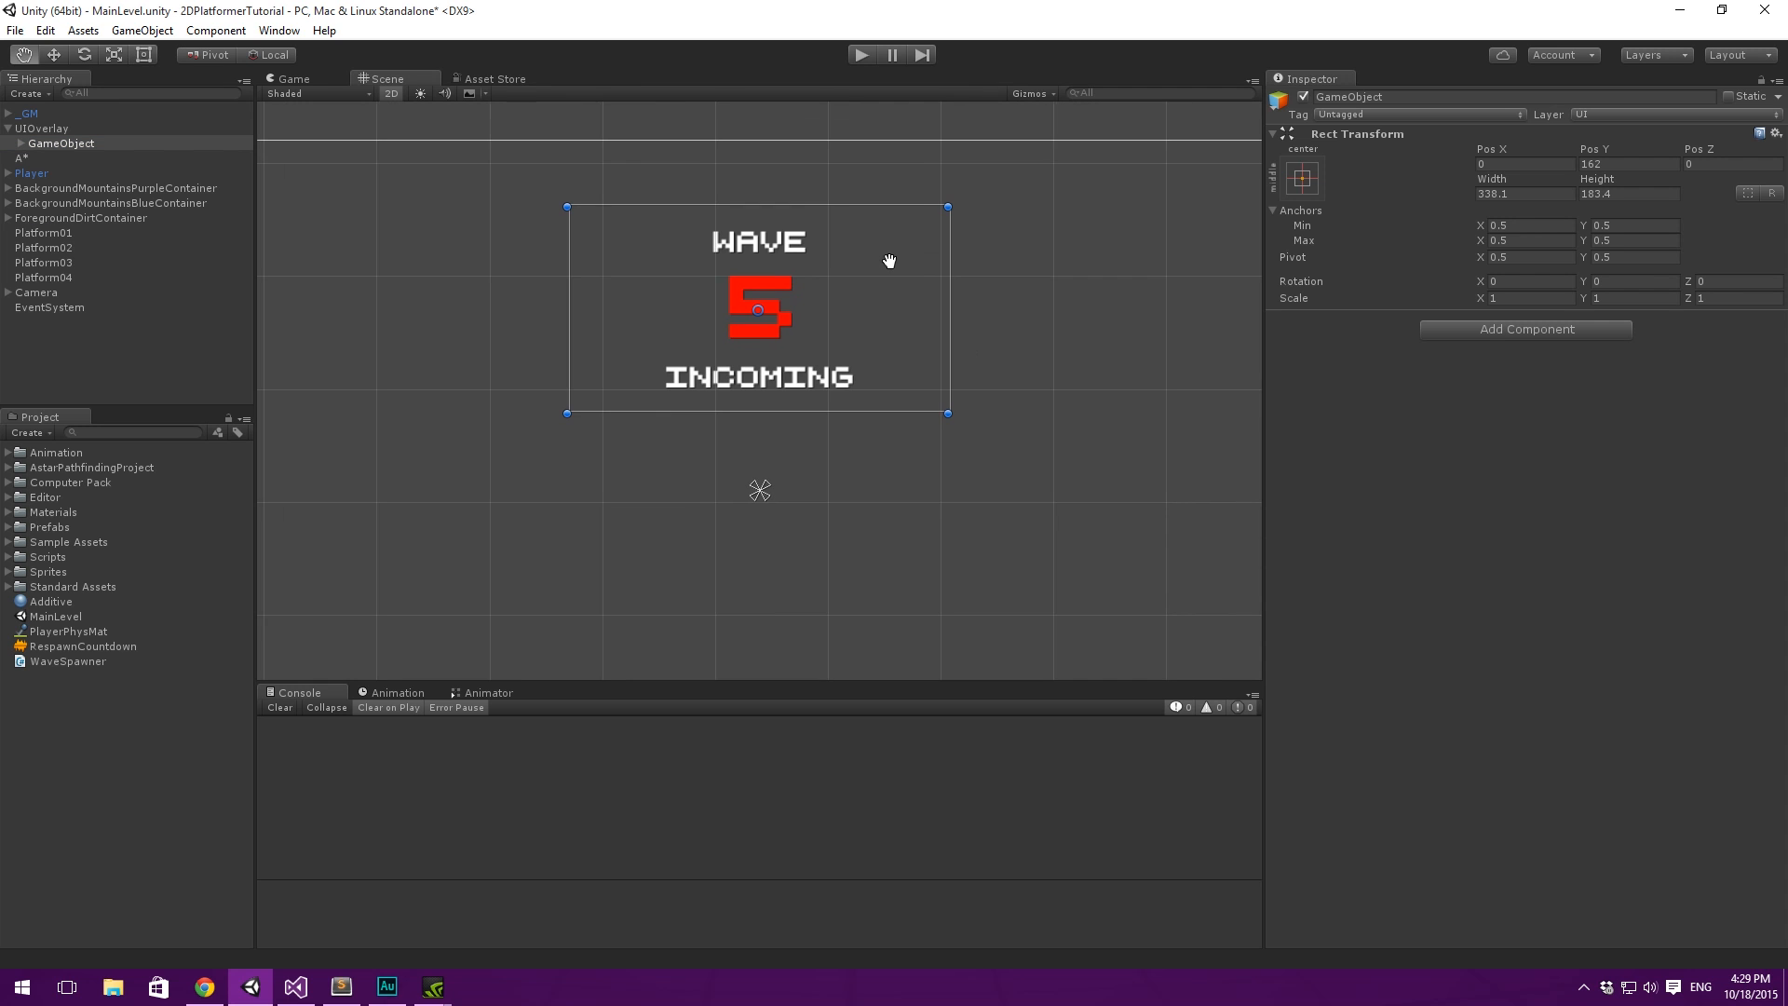
pyautogui.click(1303, 178)
pyautogui.click(1407, 324)
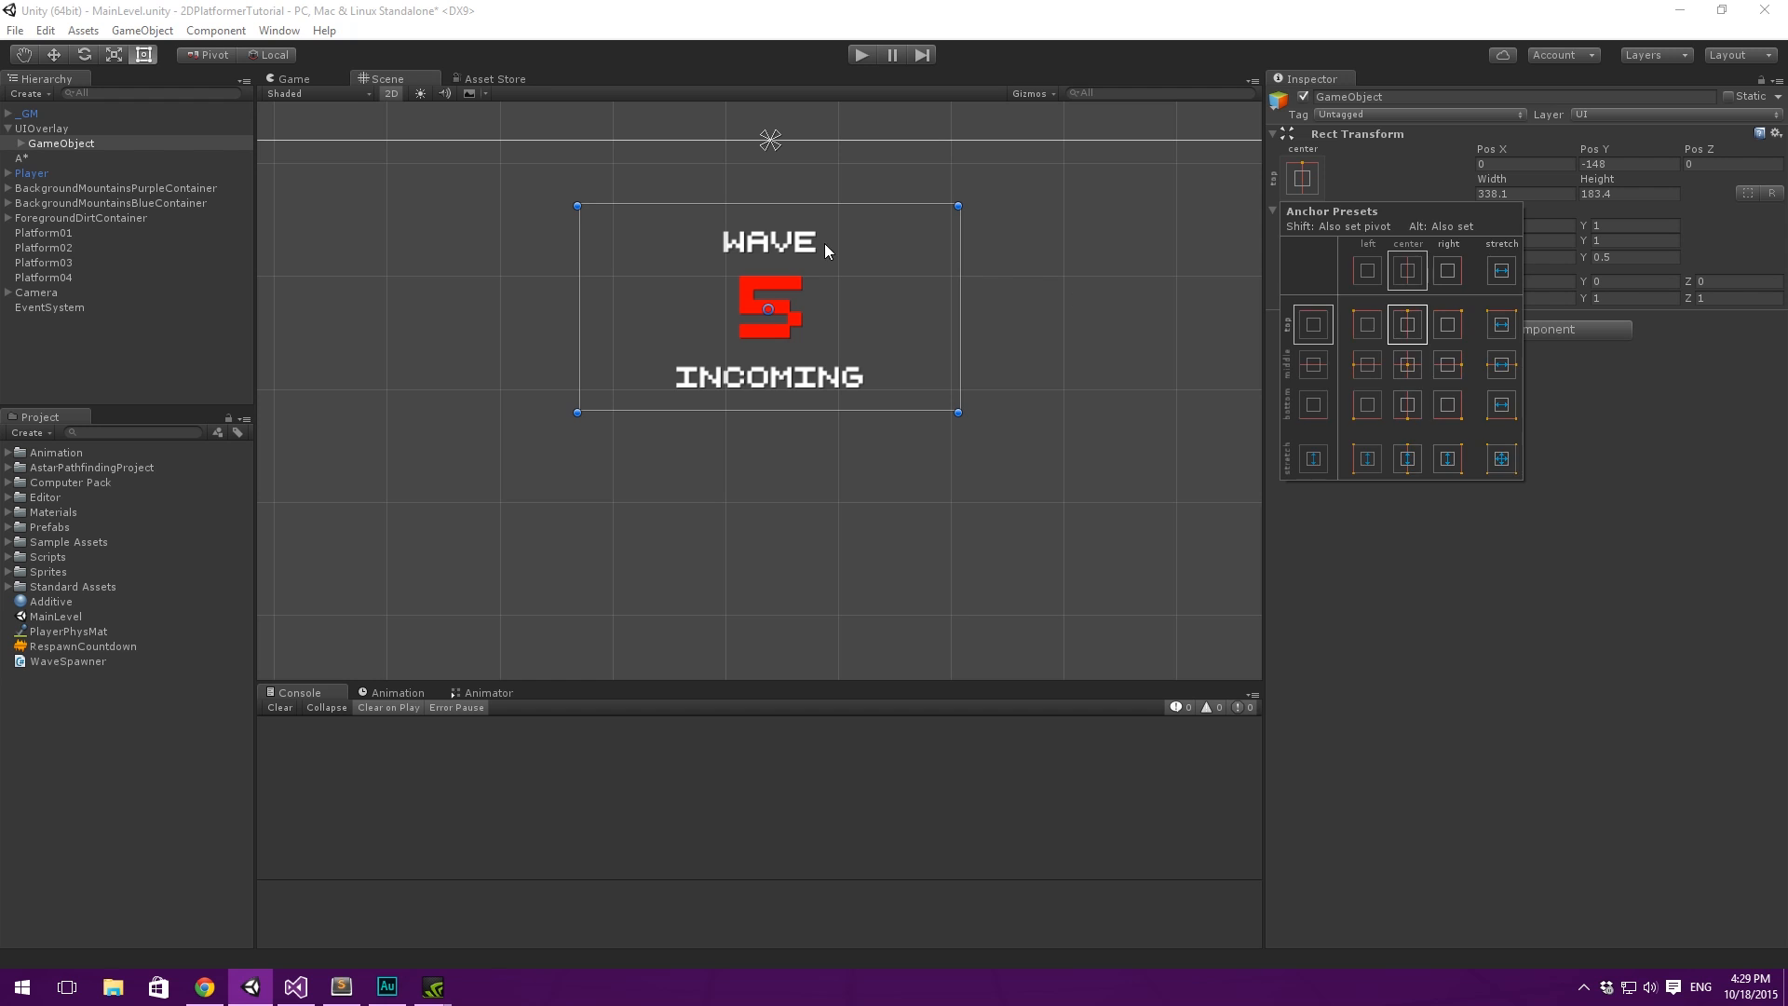
pyautogui.scroll(-5, 824, 243)
pyautogui.moveTo(941, 275); pyautogui.dragTo(745, 253)
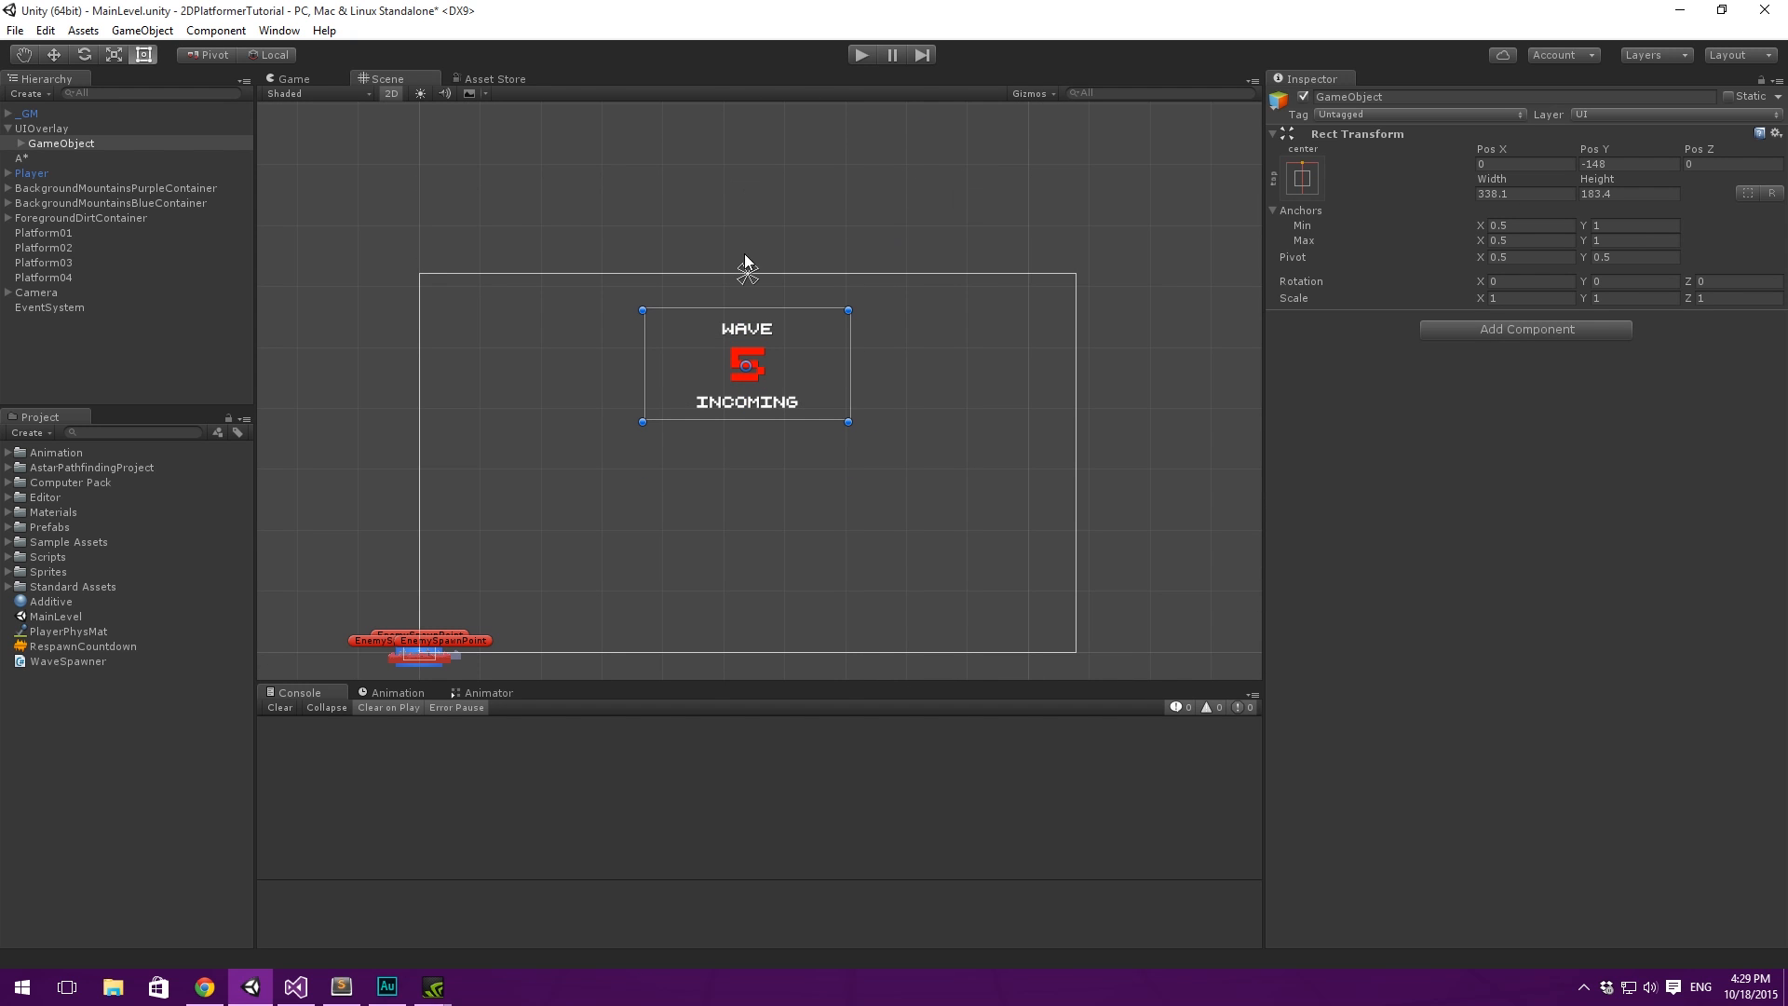
# - Try moving the parent object around the canvas to see the wave texts travel as one group
pyautogui.click(65, 142)
pyautogui.press('Right')
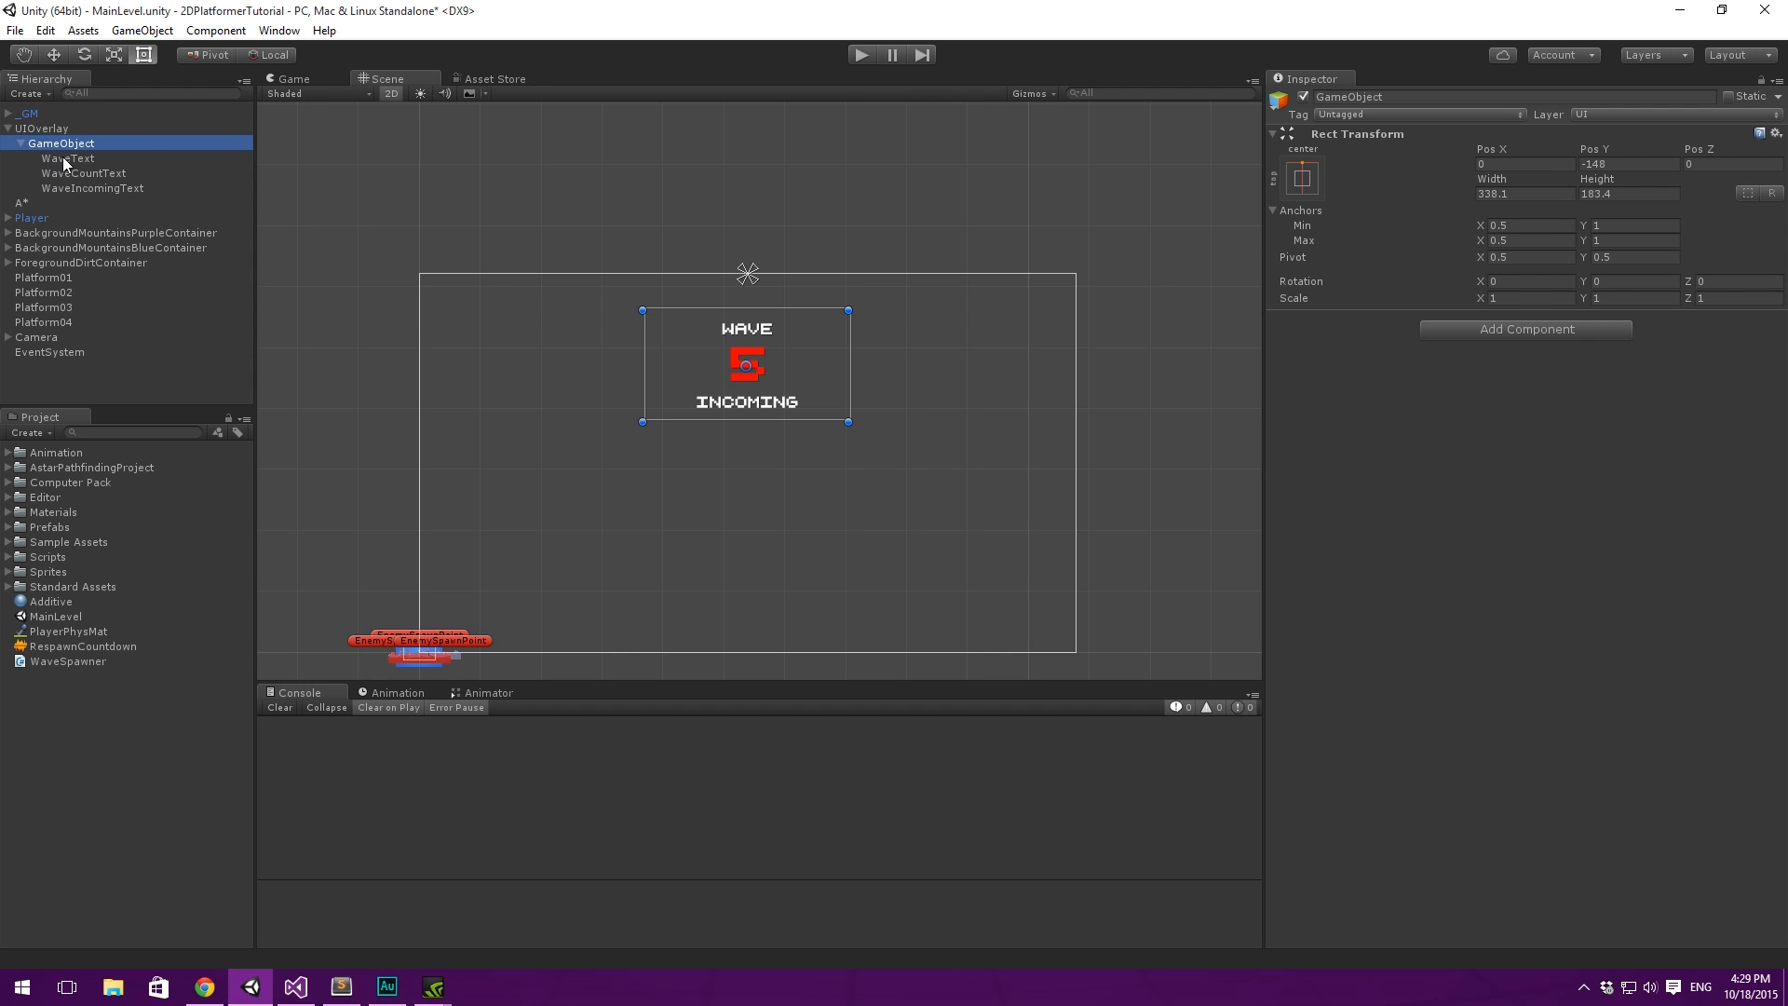
pyautogui.click(65, 159)
pyautogui.click(43, 142)
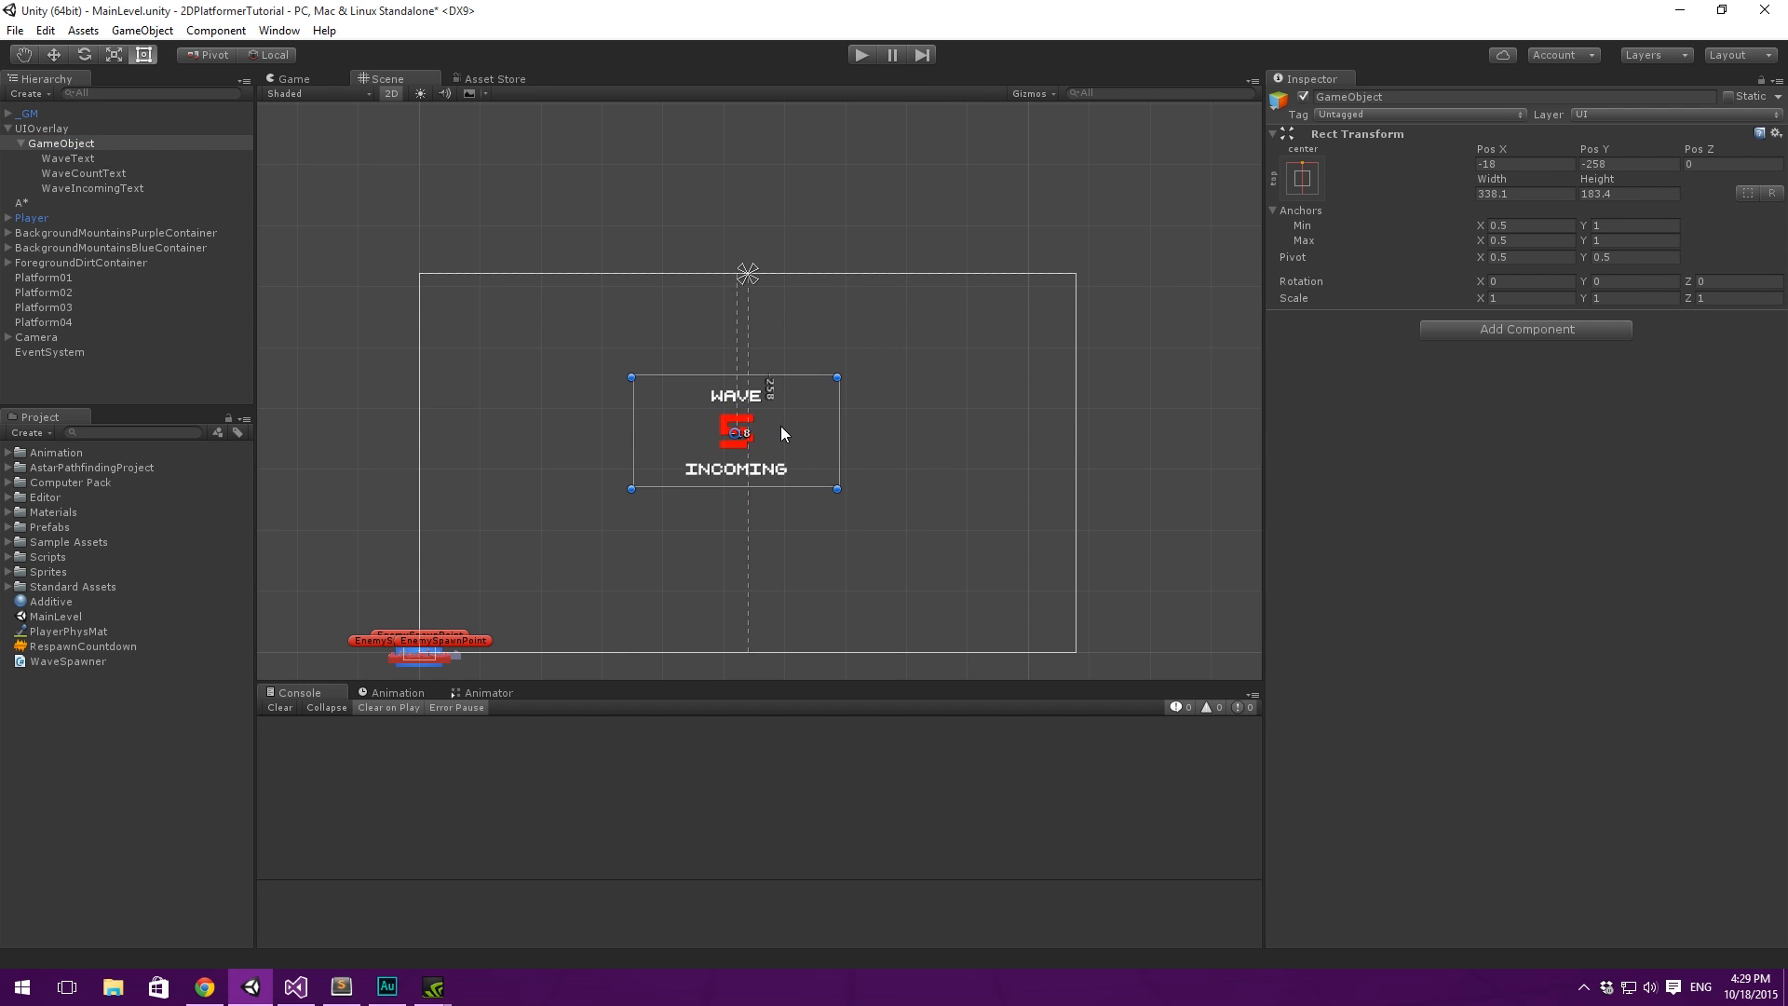
pyautogui.moveTo(876, 274); pyautogui.dragTo(855, 251)
# - Float the Game view and resize it to examine how the anchored wave texts respond, and dock it back
pyautogui.click(294, 78)
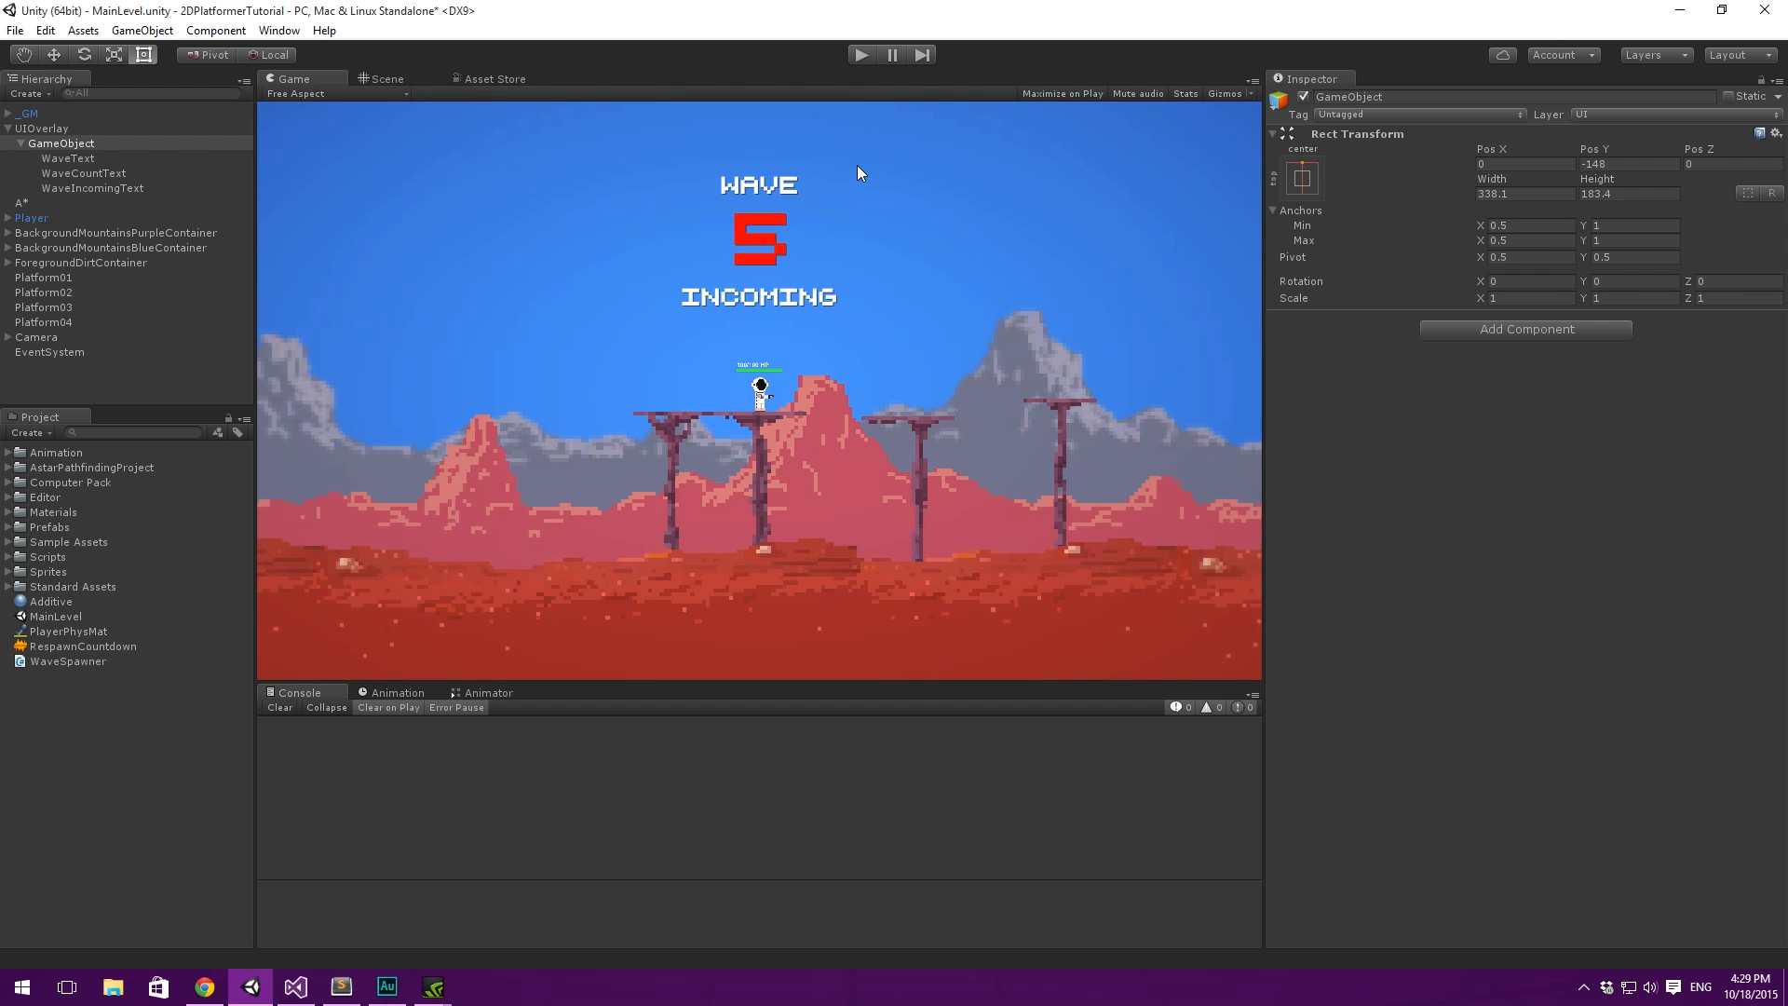
pyautogui.moveTo(307, 78); pyautogui.dragTo(621, 84)
pyautogui.moveTo(651, 25); pyautogui.dragTo(1160, 206)
pyautogui.click(872, 103)
pyautogui.moveTo(639, 200); pyautogui.dragTo(316, 83)
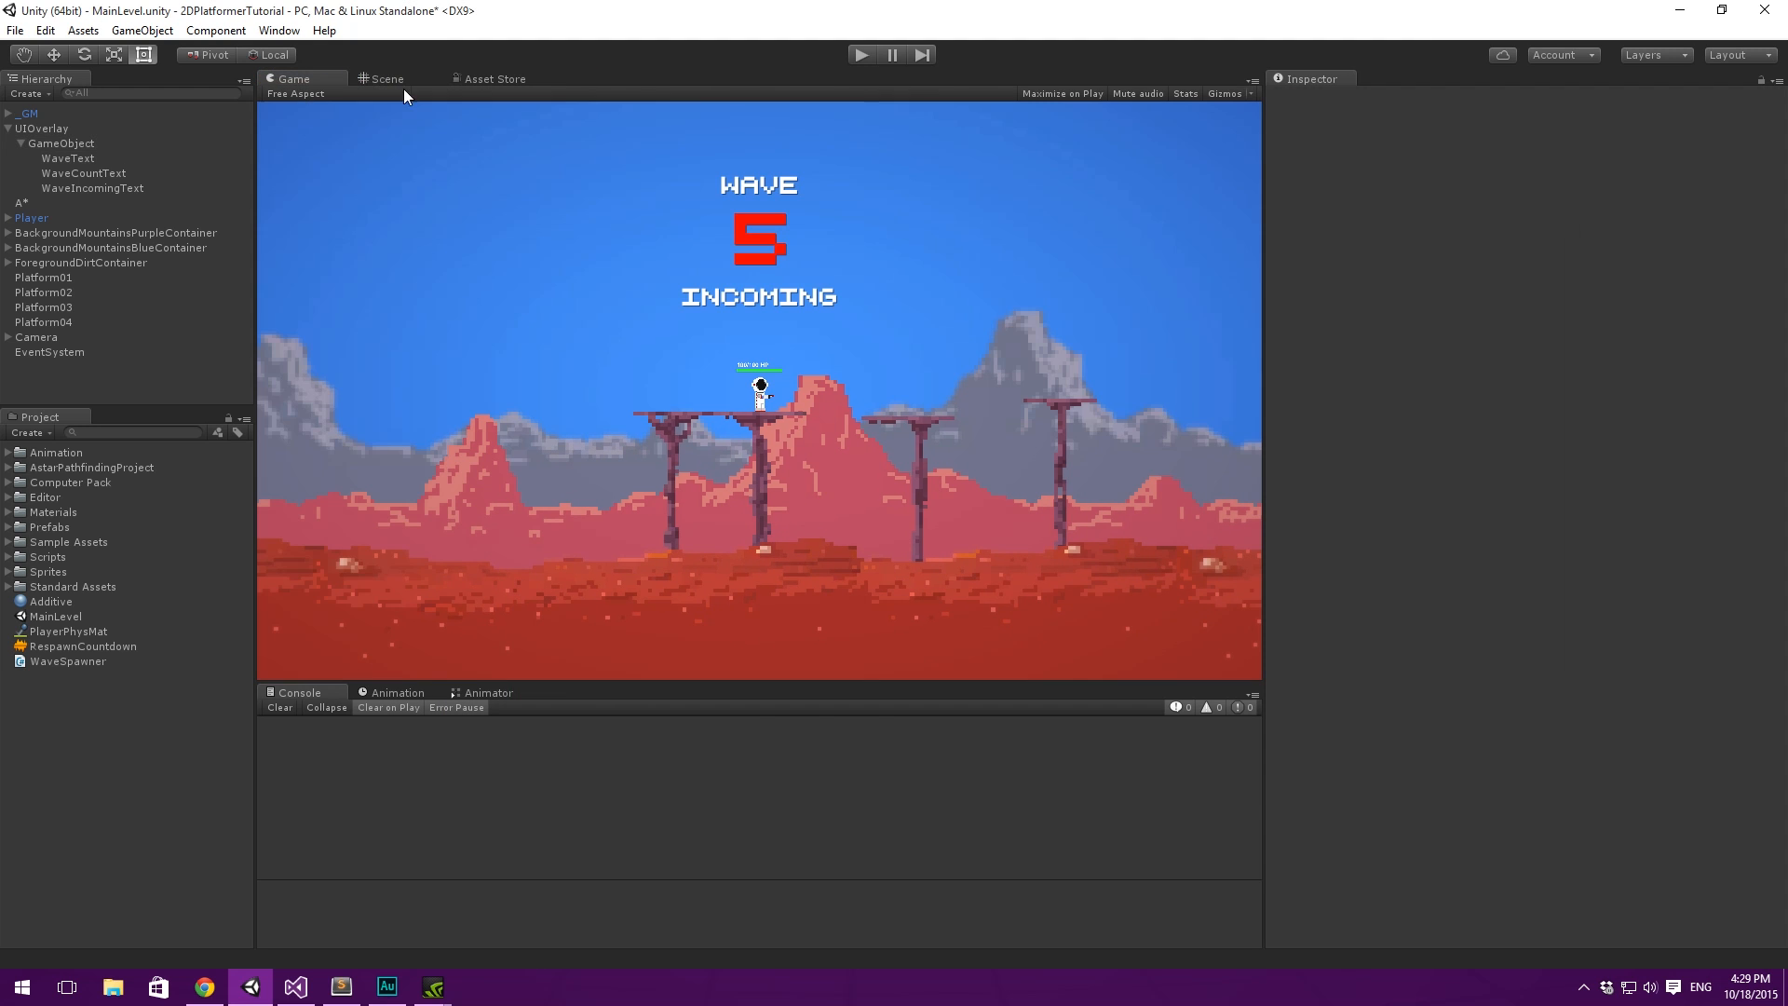
# - Move the parent object of the wave texts slightly up in the Scene view to Y -128
pyautogui.click(386, 79)
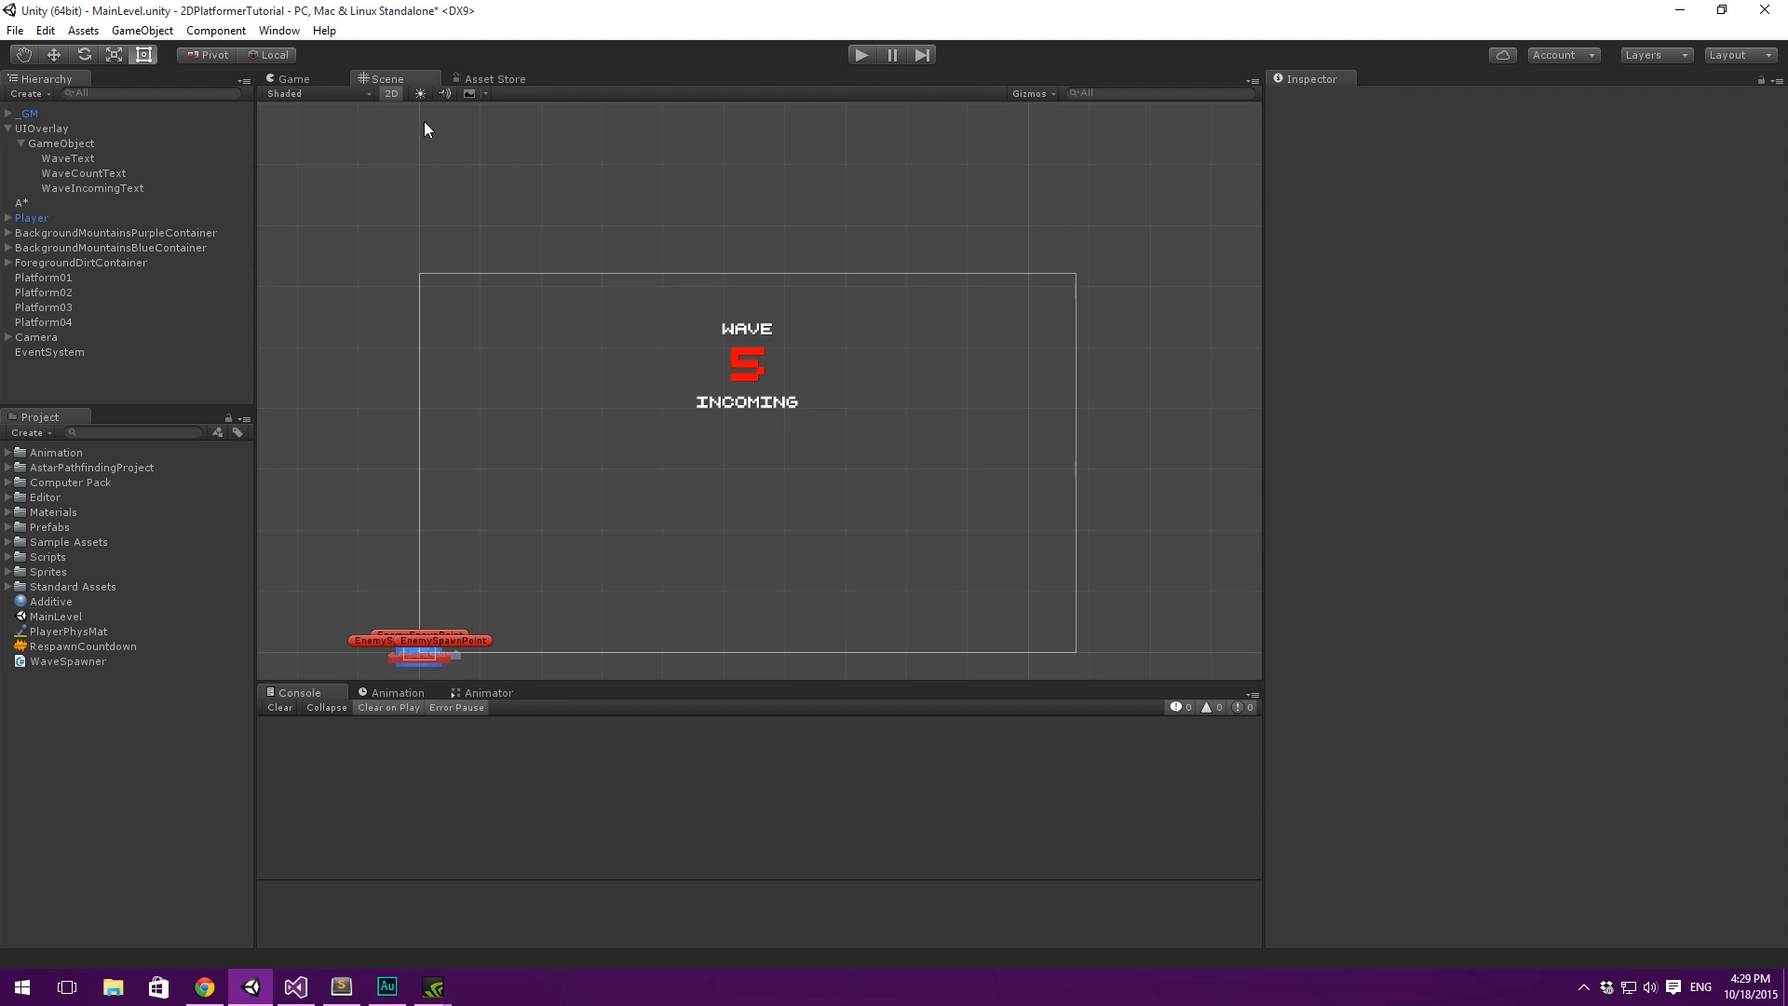
pyautogui.click(62, 143)
pyautogui.click(20, 142)
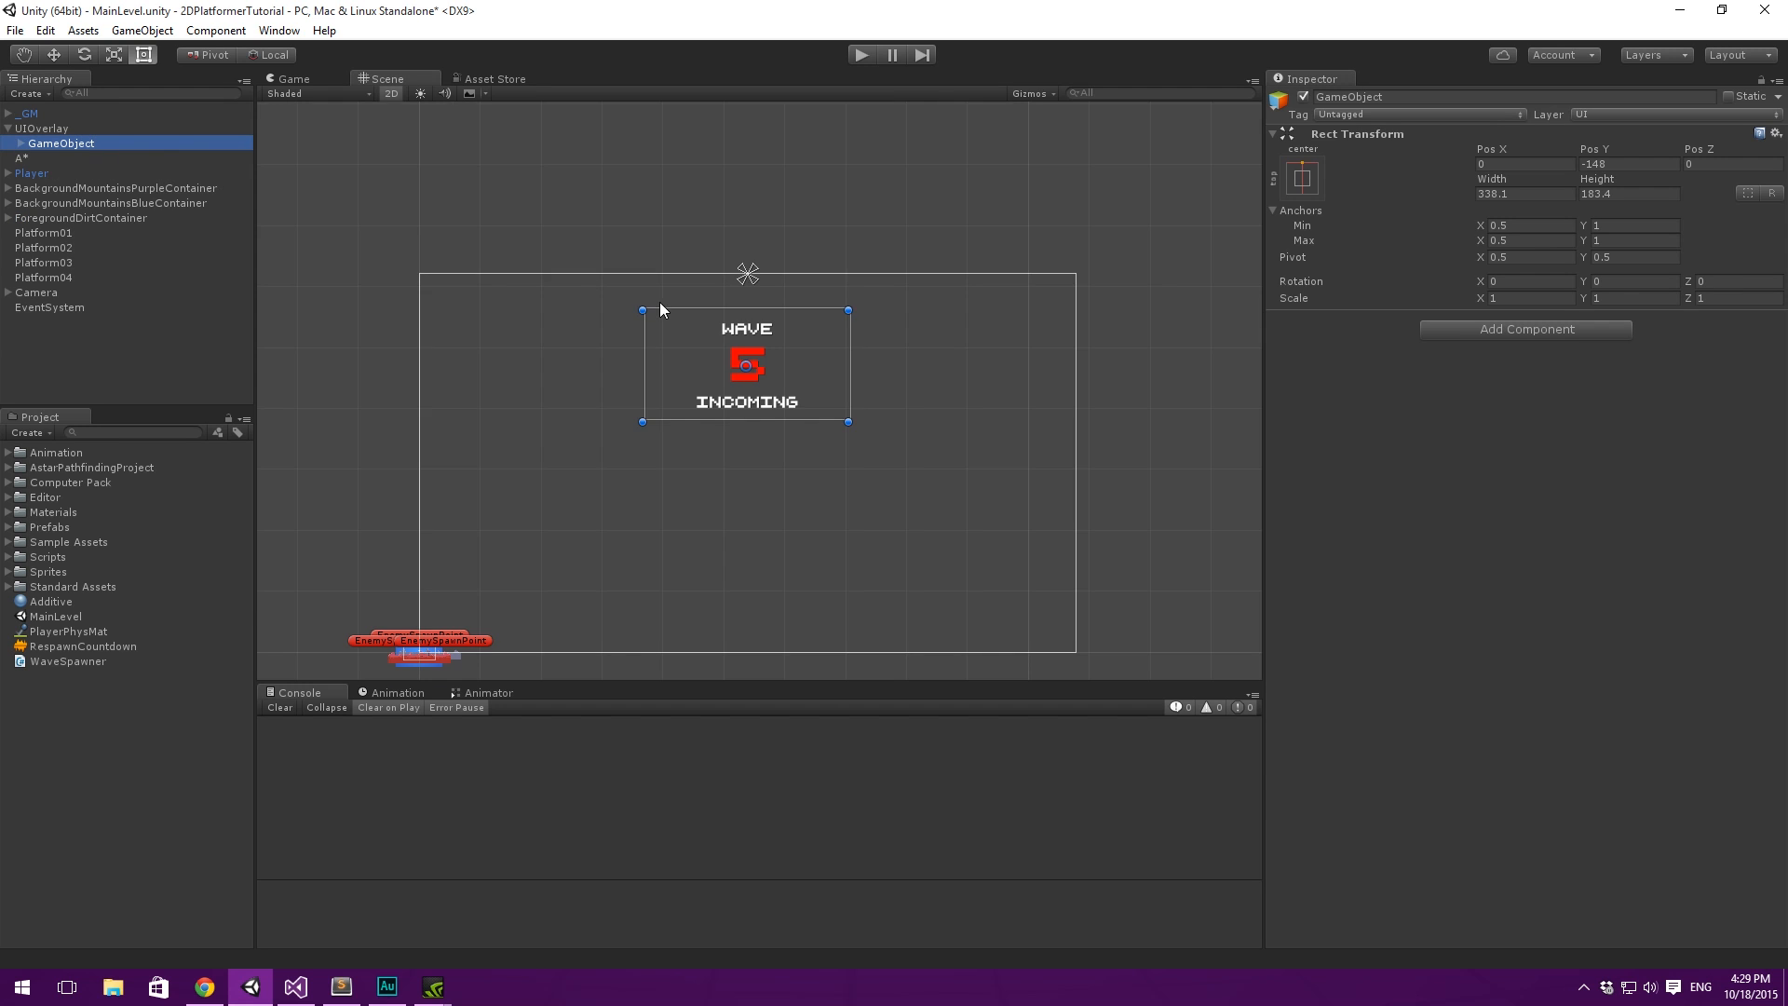
pyautogui.scroll(2, 774, 315)
pyautogui.moveTo(784, 298); pyautogui.dragTo(770, 304)
pyautogui.scroll(1, 819, 235)
pyautogui.moveTo(819, 235); pyautogui.dragTo(899, 243, button='middle')
pyautogui.scroll(2, 860, 221)
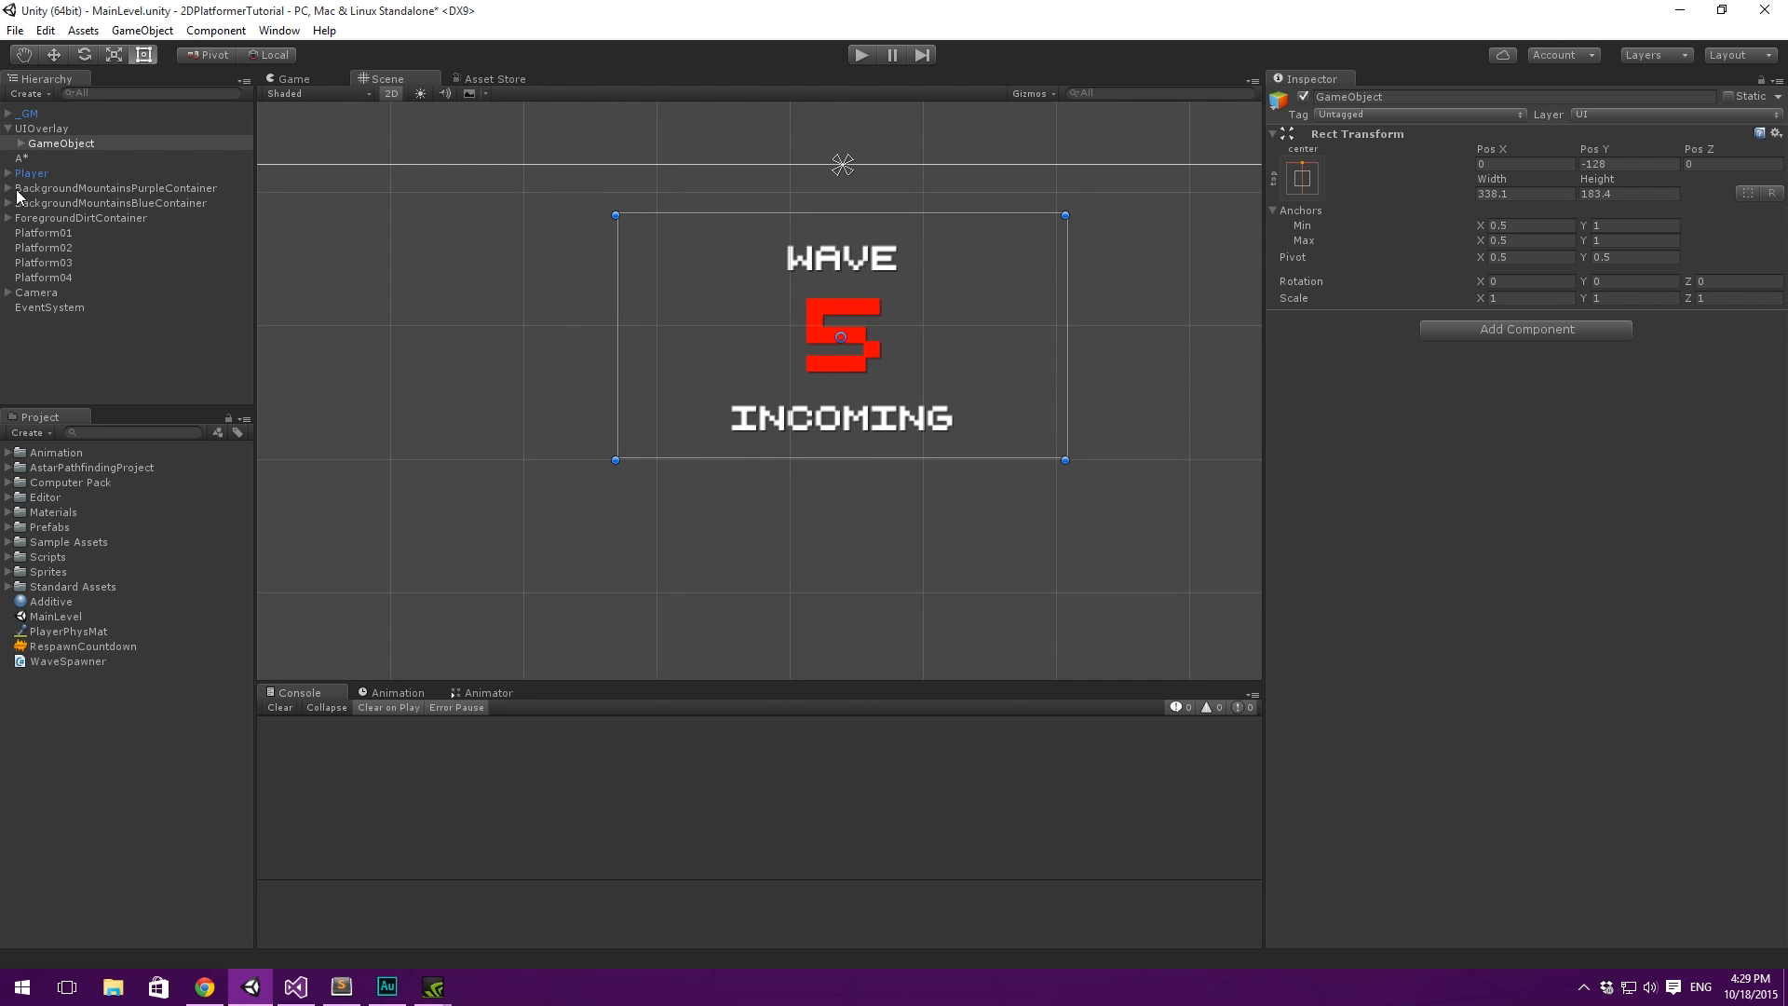
# - Rename the parent object of the three wave texts to WaveIncoming and collapse it in the hierarchy
pyautogui.click(21, 144)
pyautogui.click(20, 144)
pyautogui.click(90, 146)
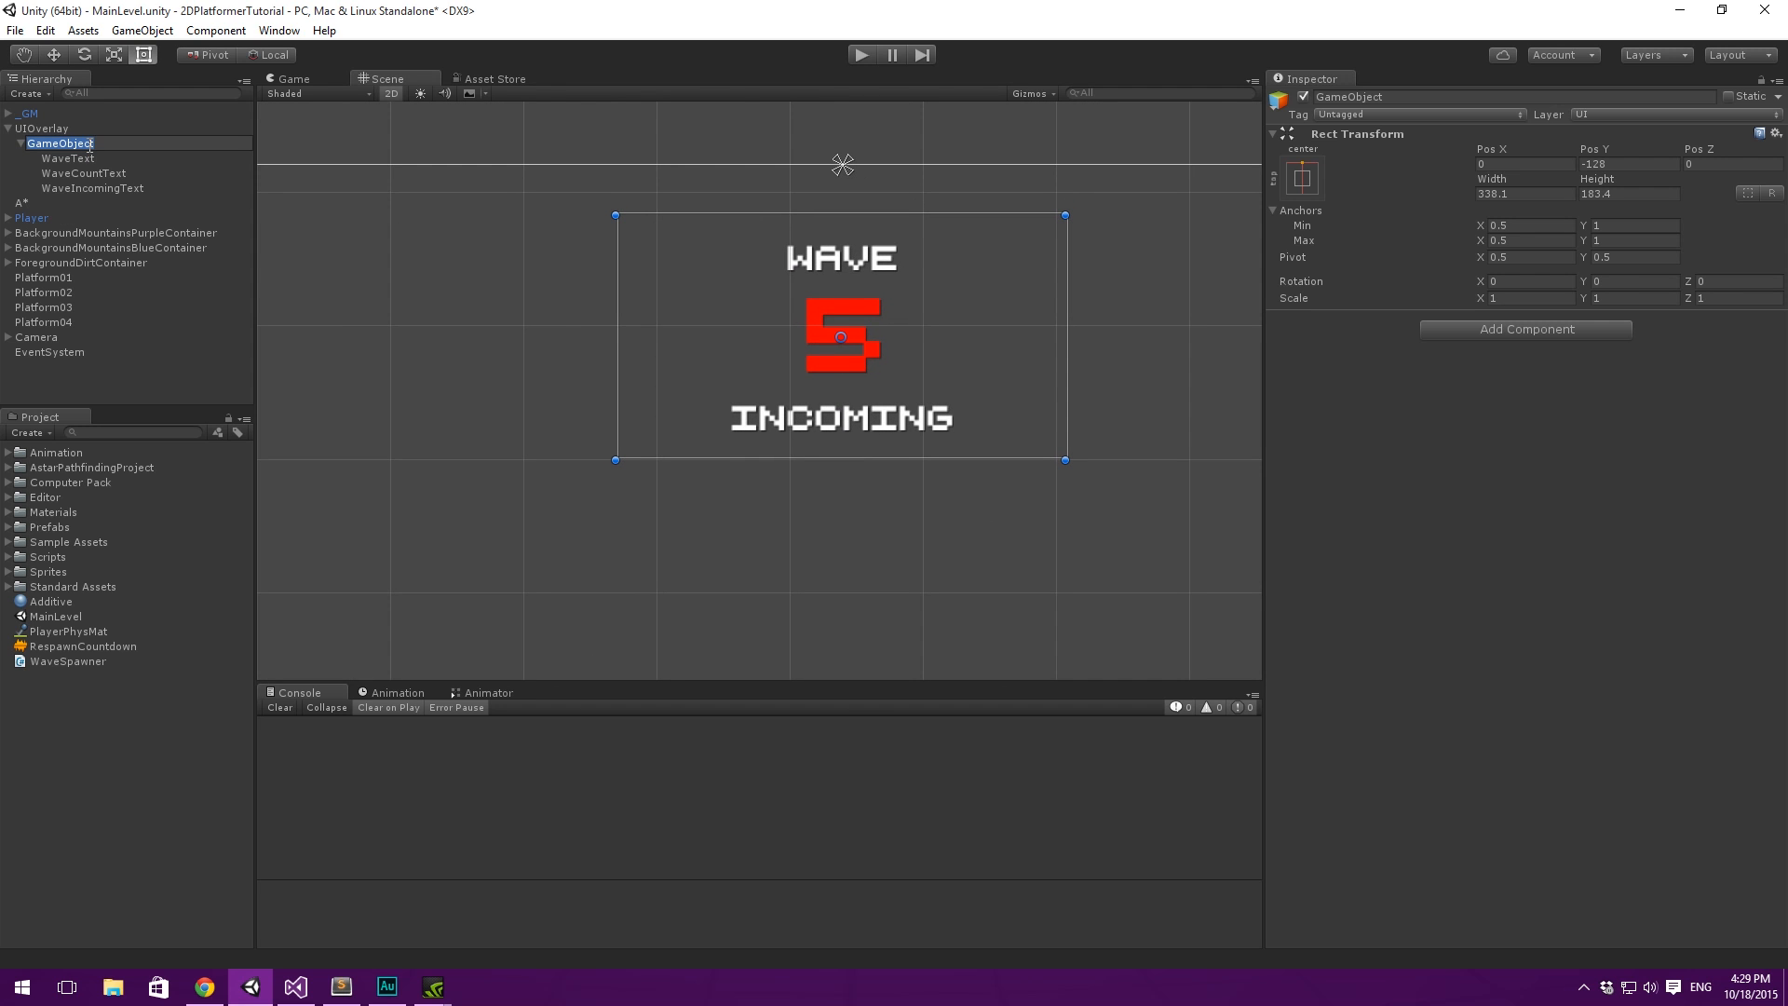
pyautogui.write('WaveIncoming')
pyautogui.press('Return')
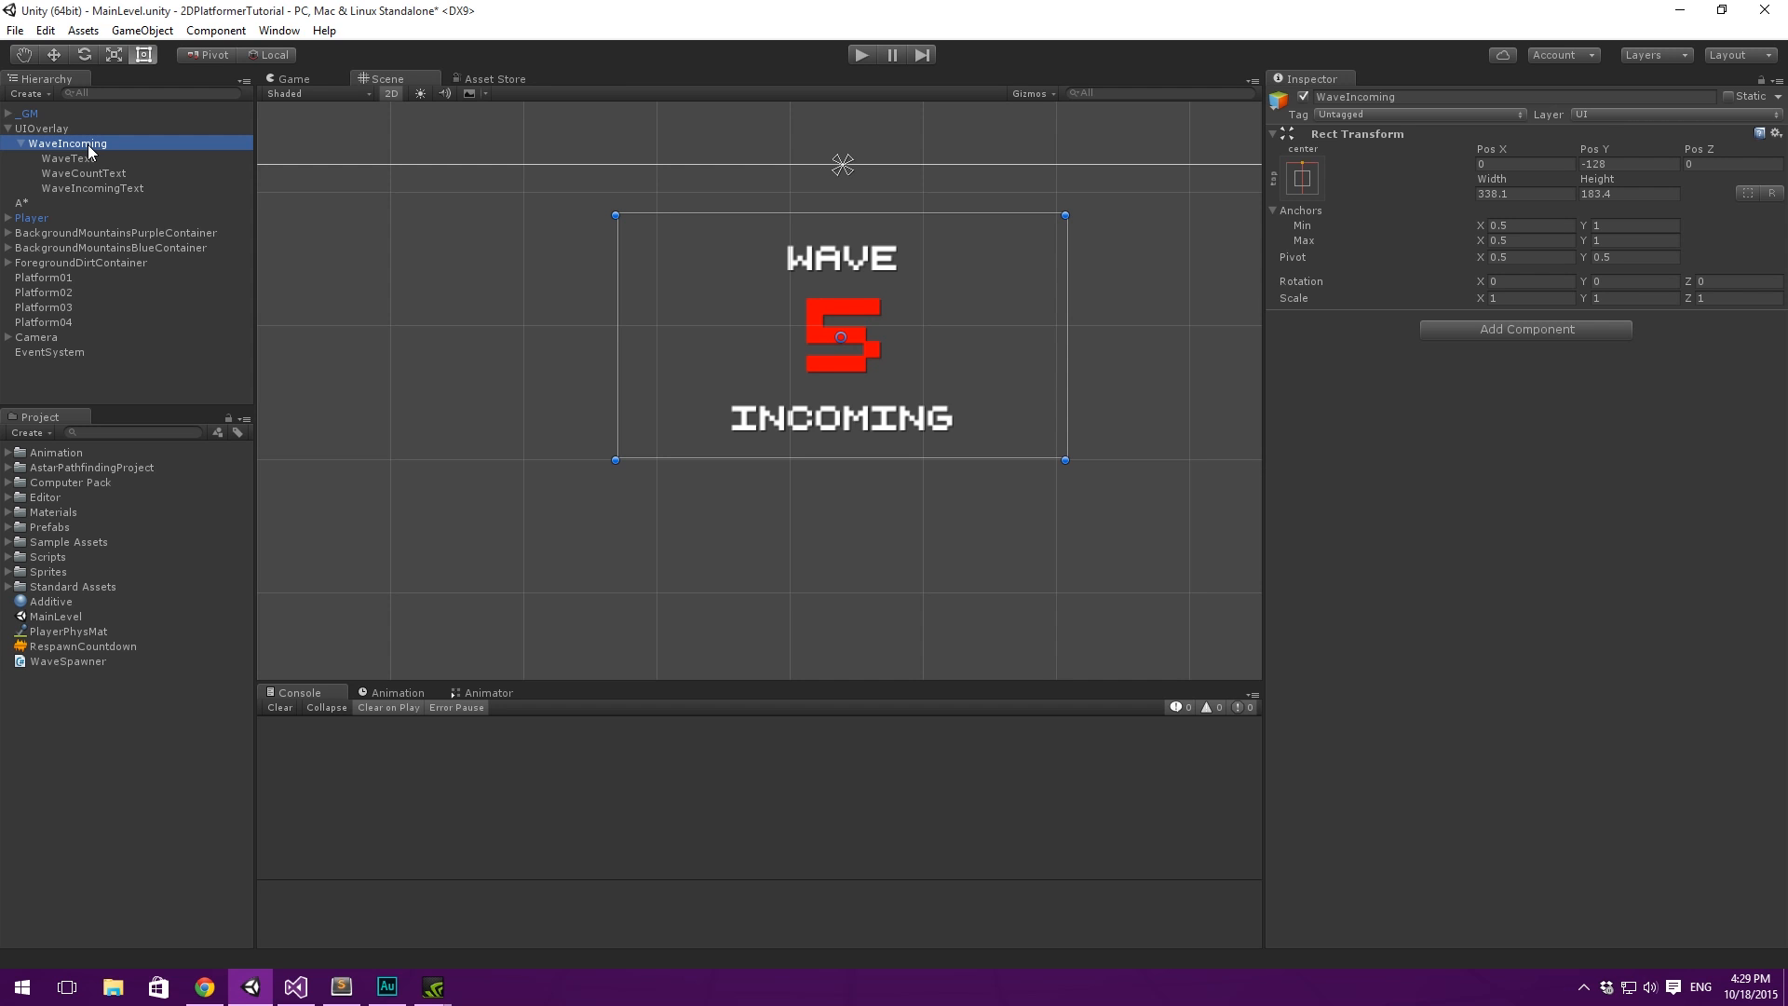
pyautogui.press('Left')
pyautogui.press('Up')
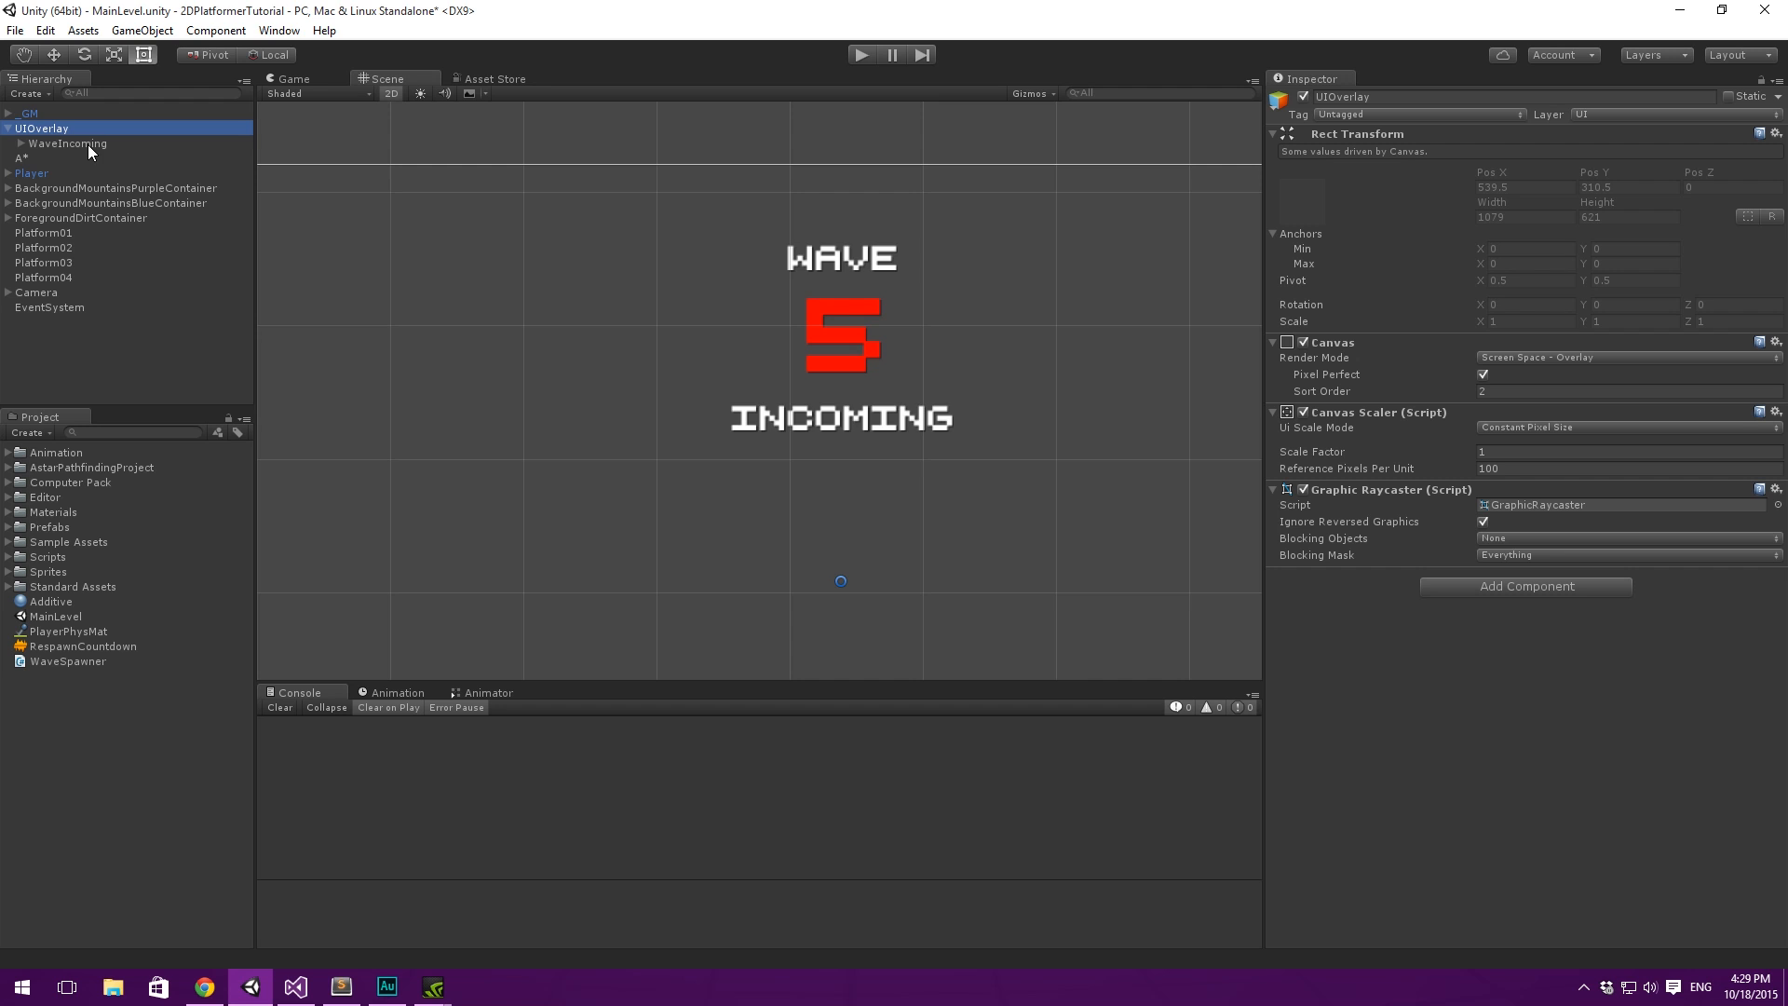
pyautogui.scroll(-2, 375, 176)
pyautogui.scroll(-3, 572, 197)
pyautogui.click(21, 142)
pyautogui.click(69, 157)
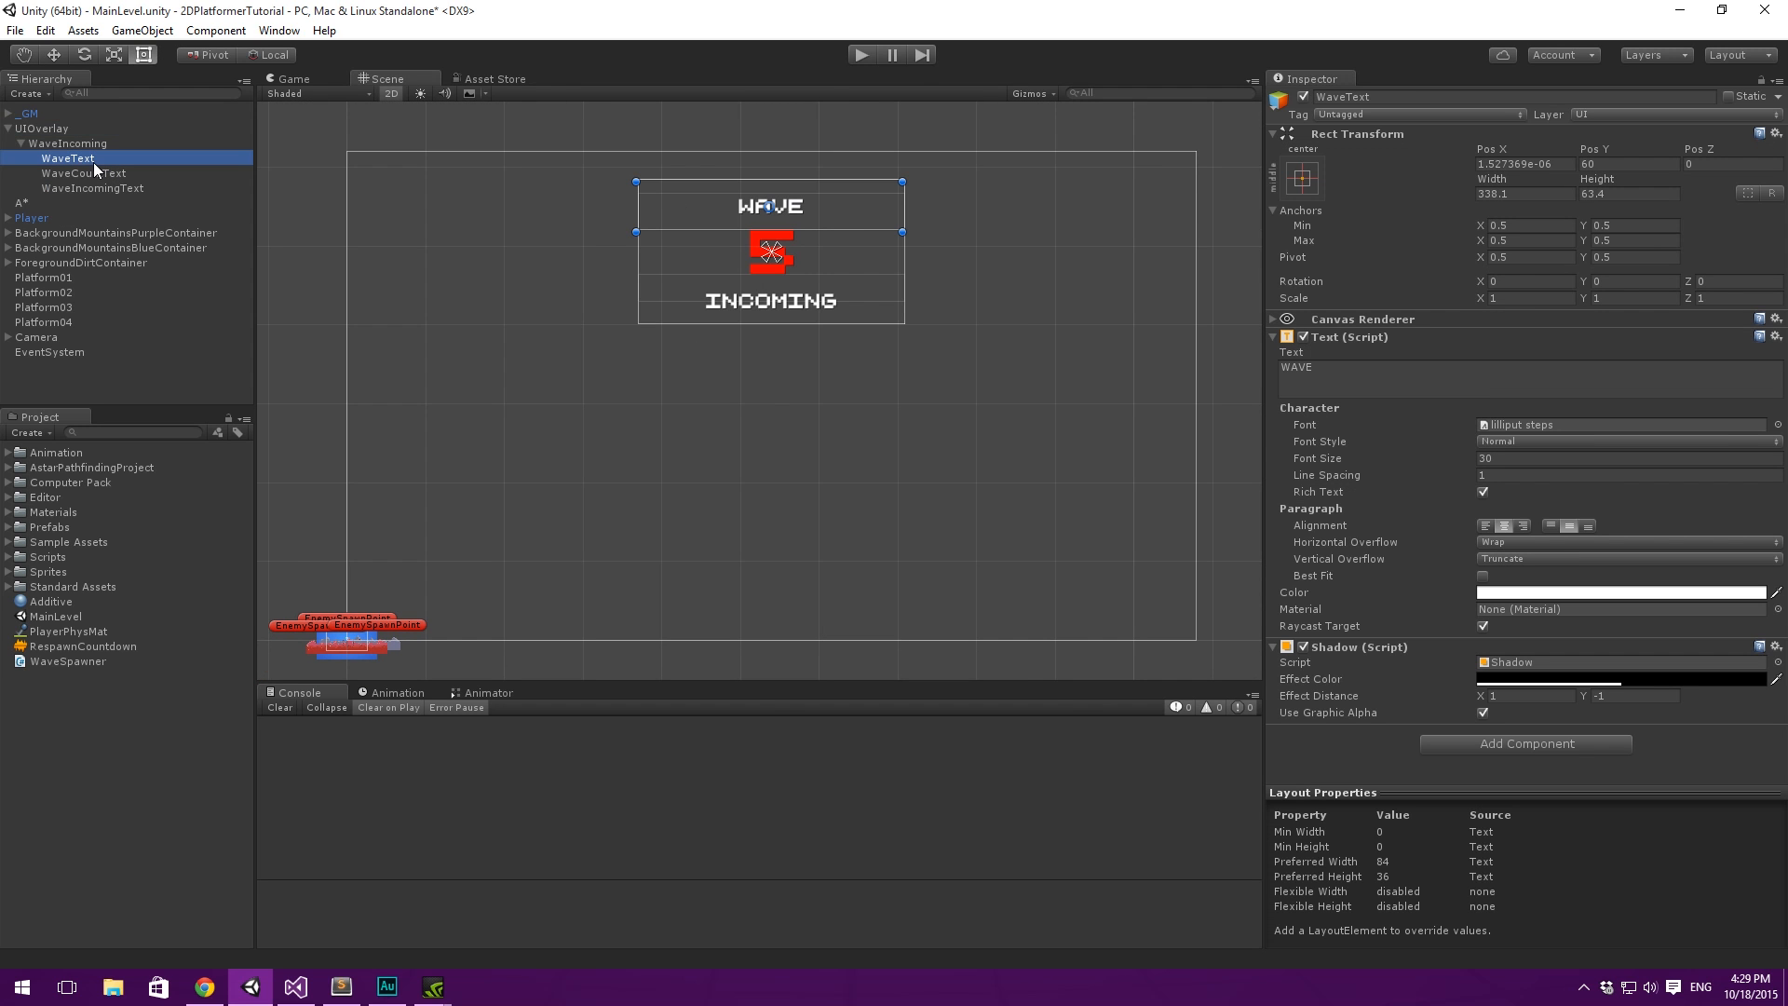
pyautogui.hotkey('ctrl', 'd')
pyautogui.moveTo(81, 202); pyautogui.dragTo(70, 133)
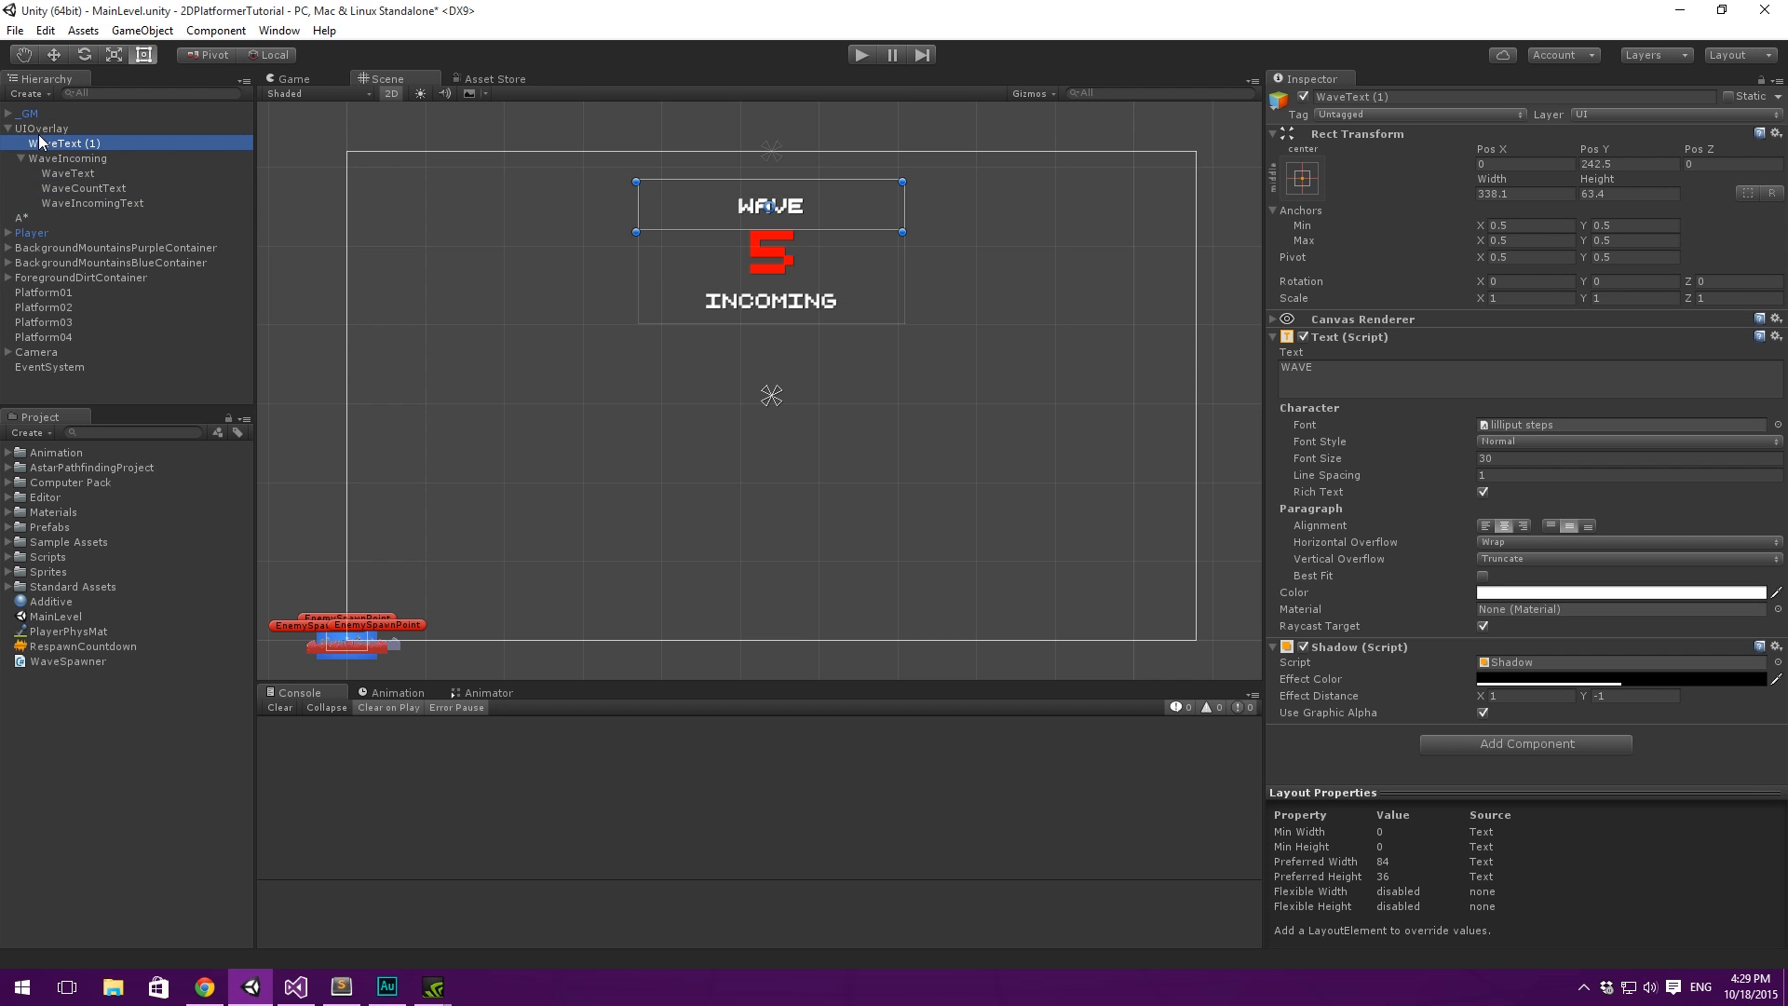
pyautogui.click(20, 158)
pyautogui.moveTo(810, 221); pyautogui.dragTo(813, 266)
pyautogui.click(1456, 373)
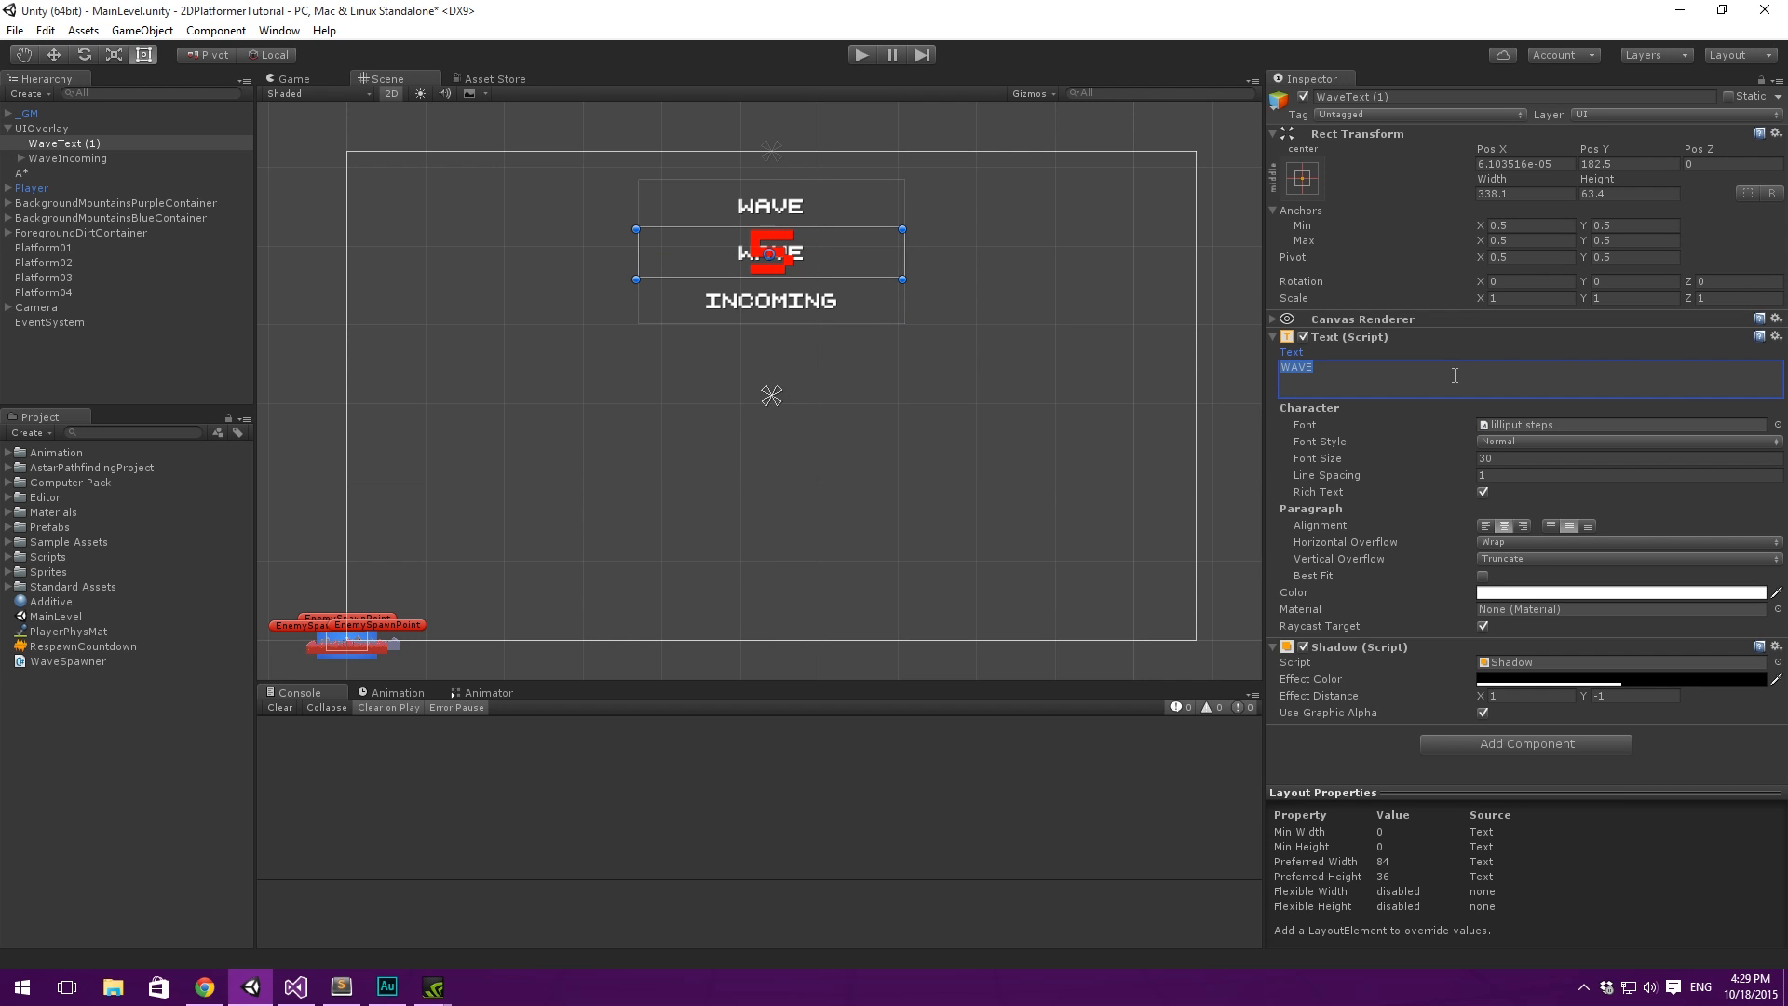
pyautogui.click(137, 149)
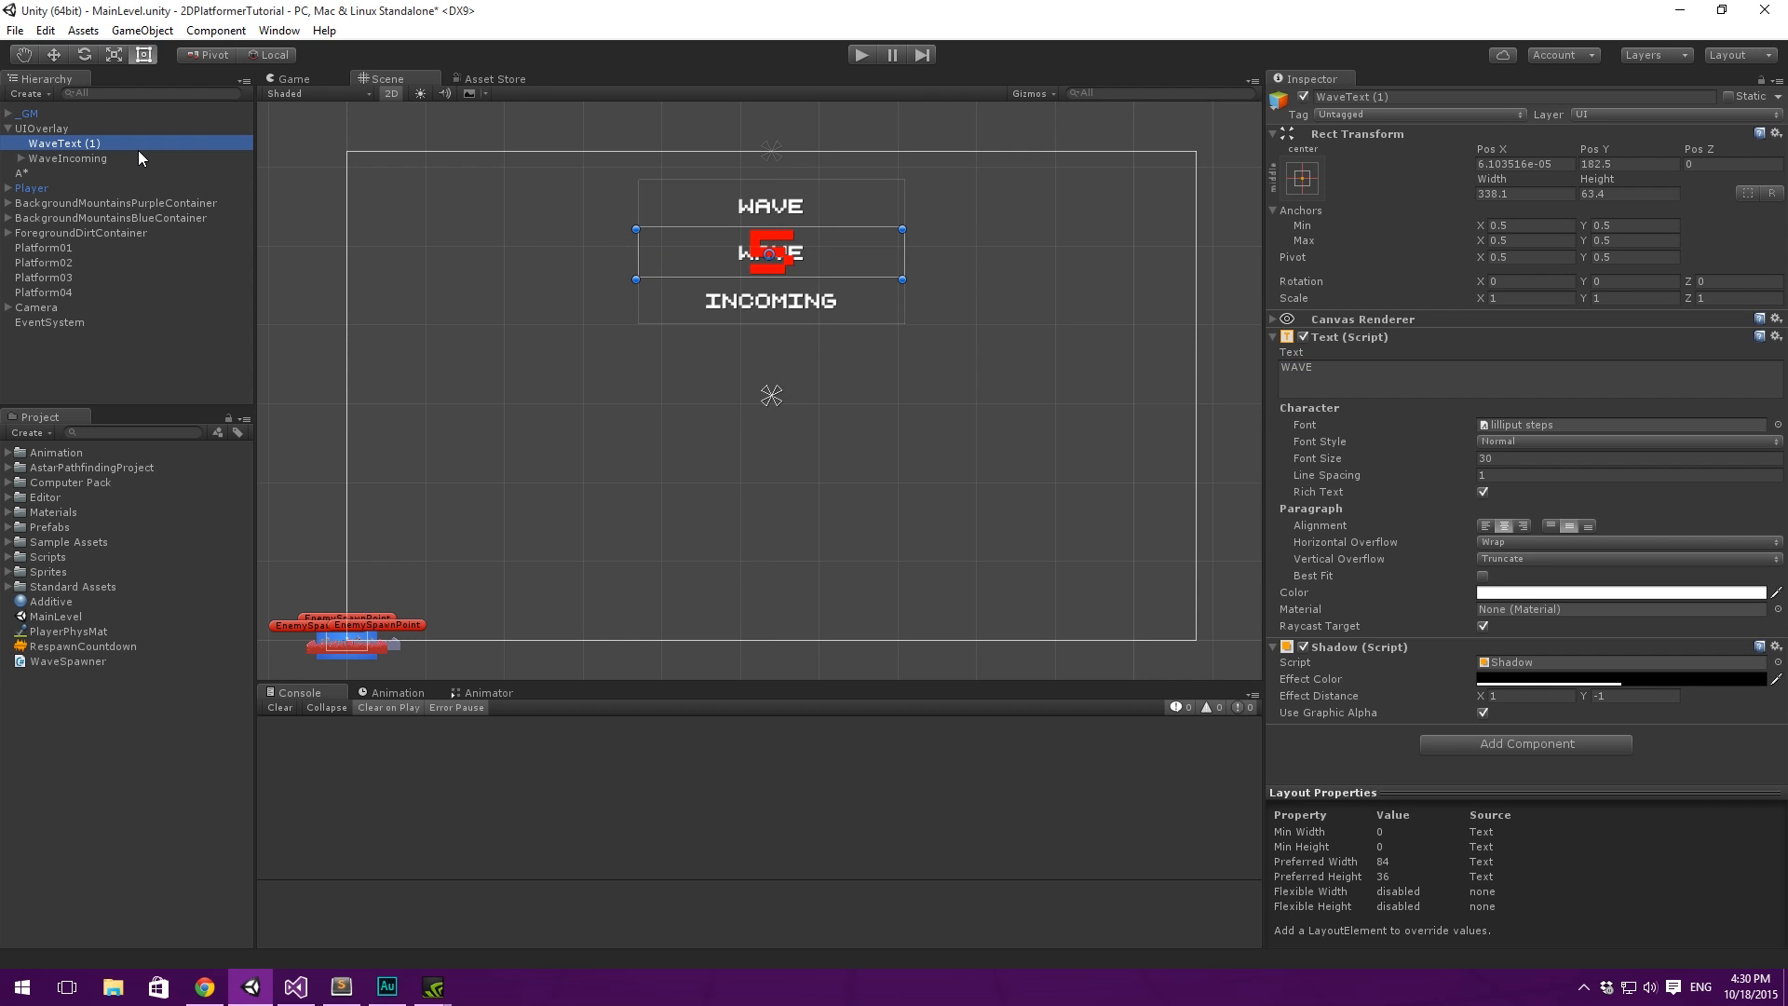
pyautogui.press('Delete')
# - Duplicate WaveCountText and place the copy directly under UIOverlay, outside WaveIncoming
pyautogui.click(31, 148)
pyautogui.click(21, 144)
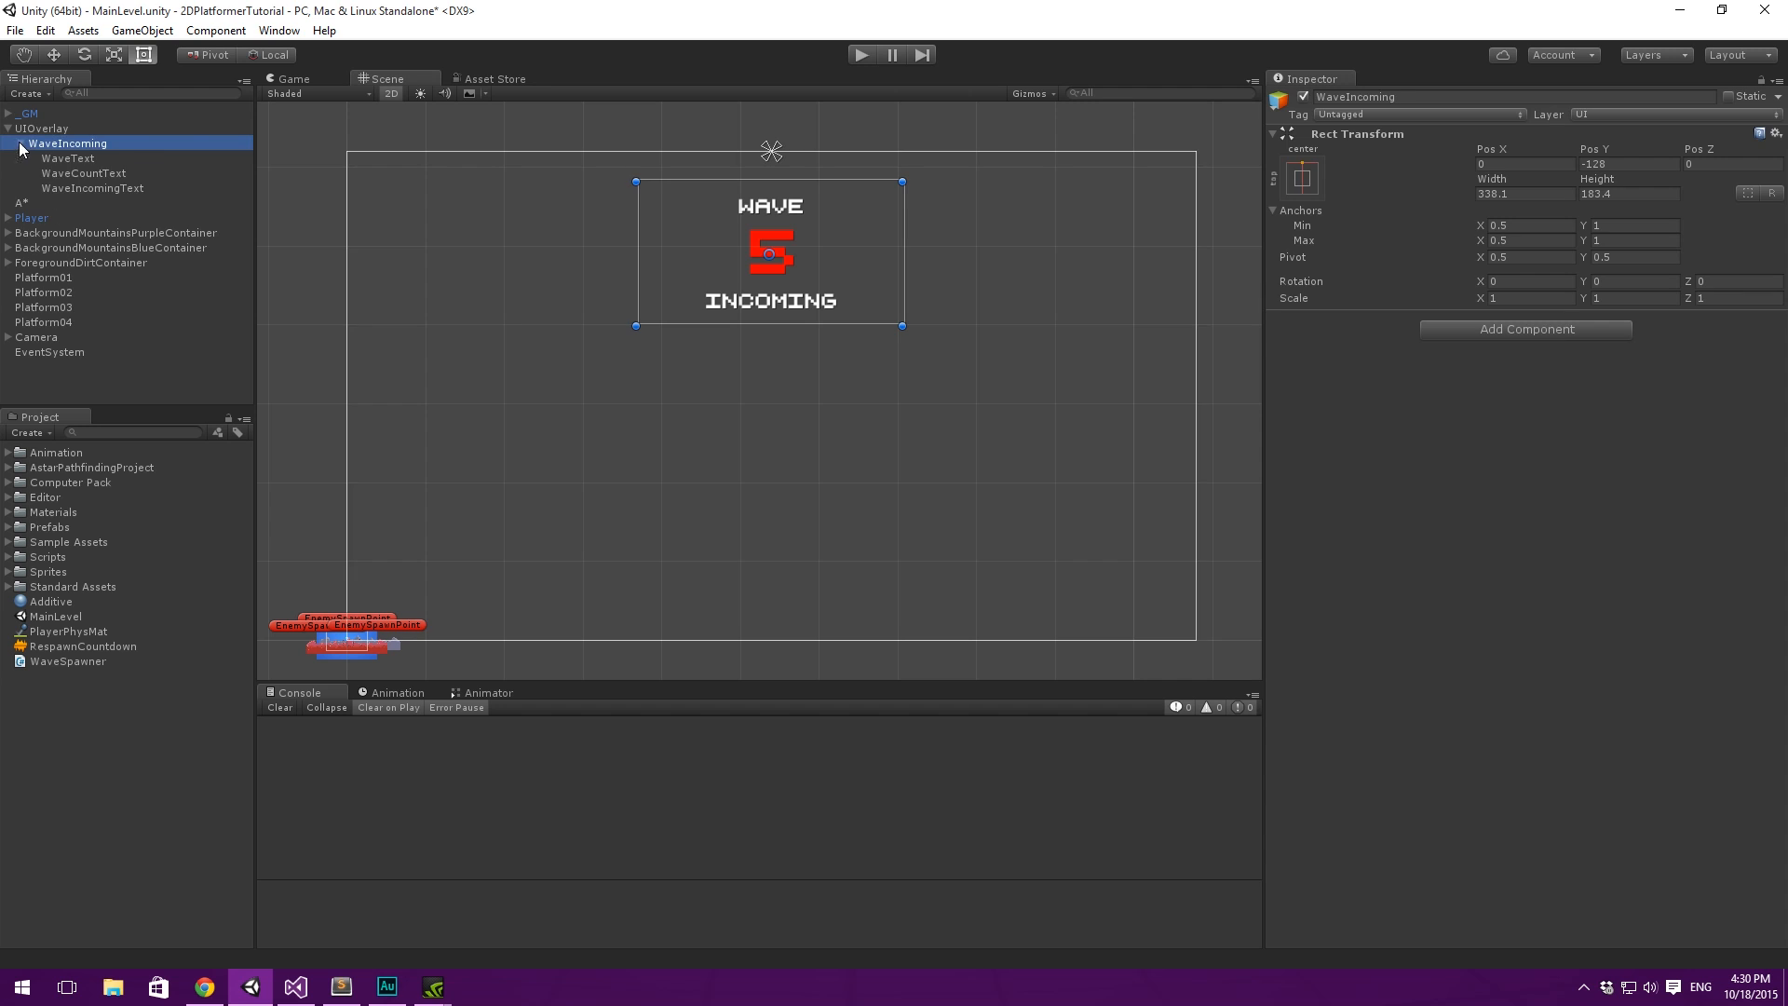
pyautogui.click(101, 173)
pyautogui.hotkey('ctrl', 'd')
pyautogui.moveTo(100, 203); pyautogui.dragTo(67, 136)
pyautogui.click(21, 158)
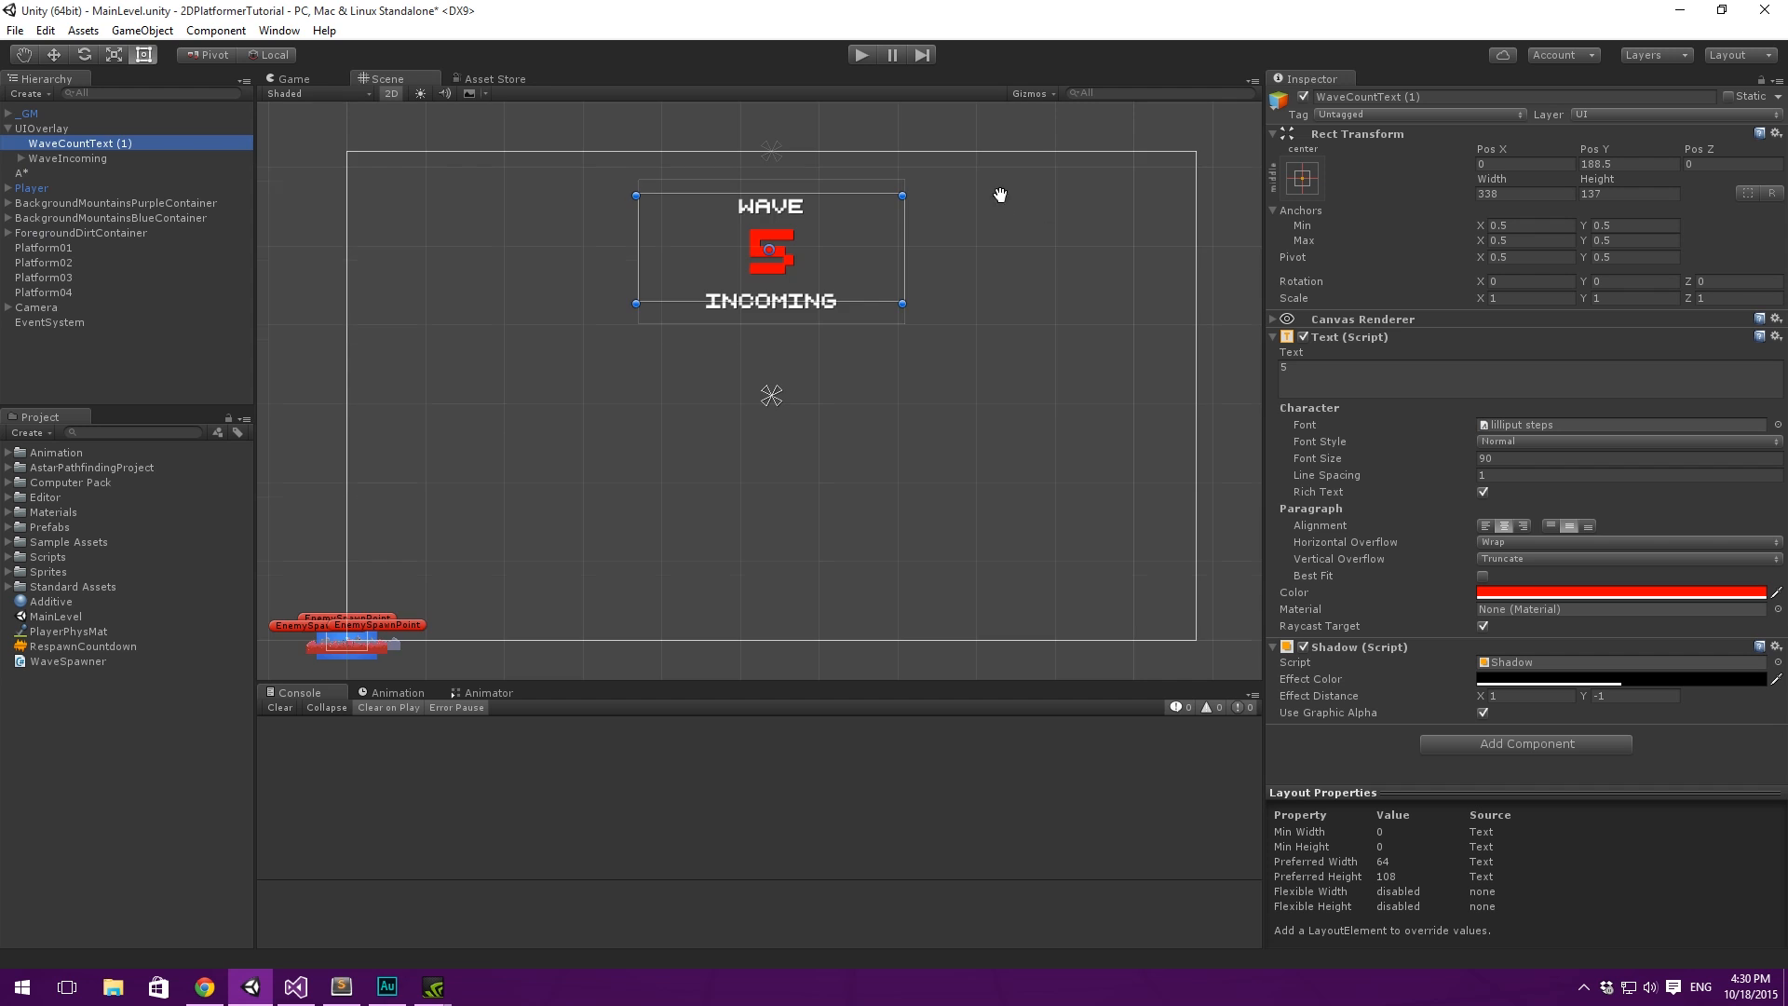
# - Deactivate the WaveIncoming group so that only the duplicated number shows
pyautogui.moveTo(995, 191); pyautogui.dragTo(1022, 235, button='middle')
pyautogui.click(116, 171)
pyautogui.click(138, 159)
# - Rename the duplicated number text to WaveCountdownText
pyautogui.click(79, 143)
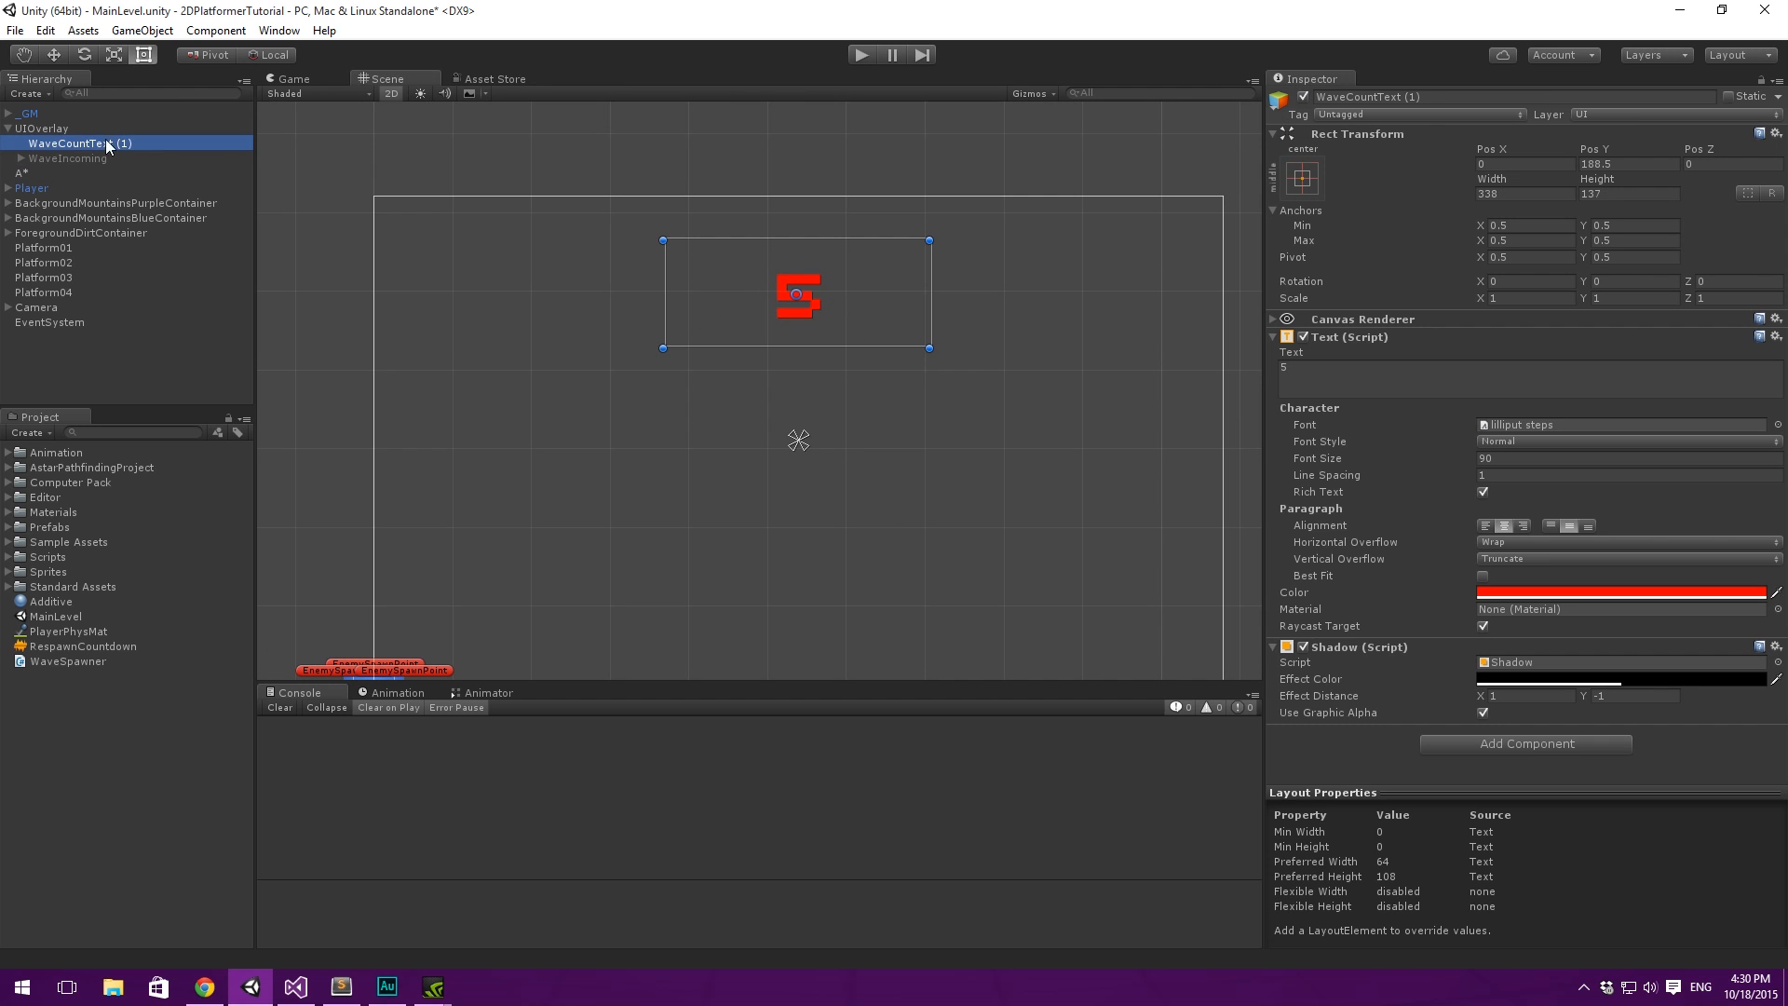
pyautogui.click(74, 142)
pyautogui.write('Wave')
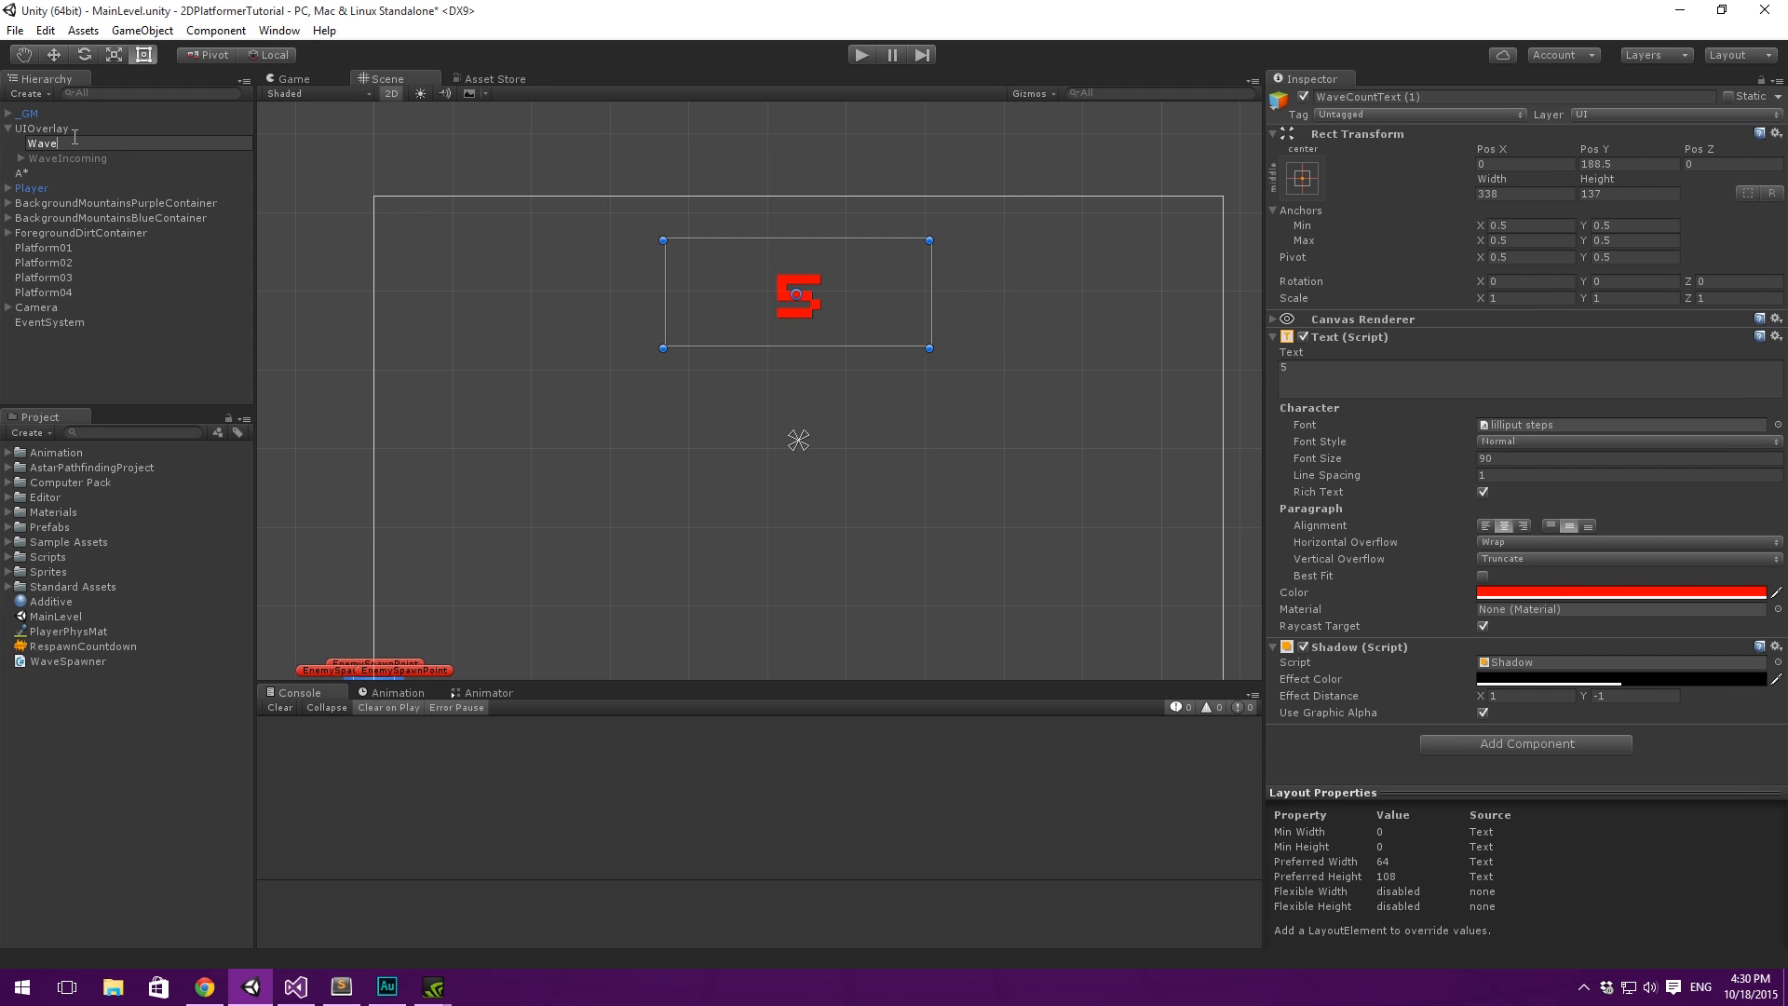
pyautogui.write('CountdownText')
pyautogui.press('Return')
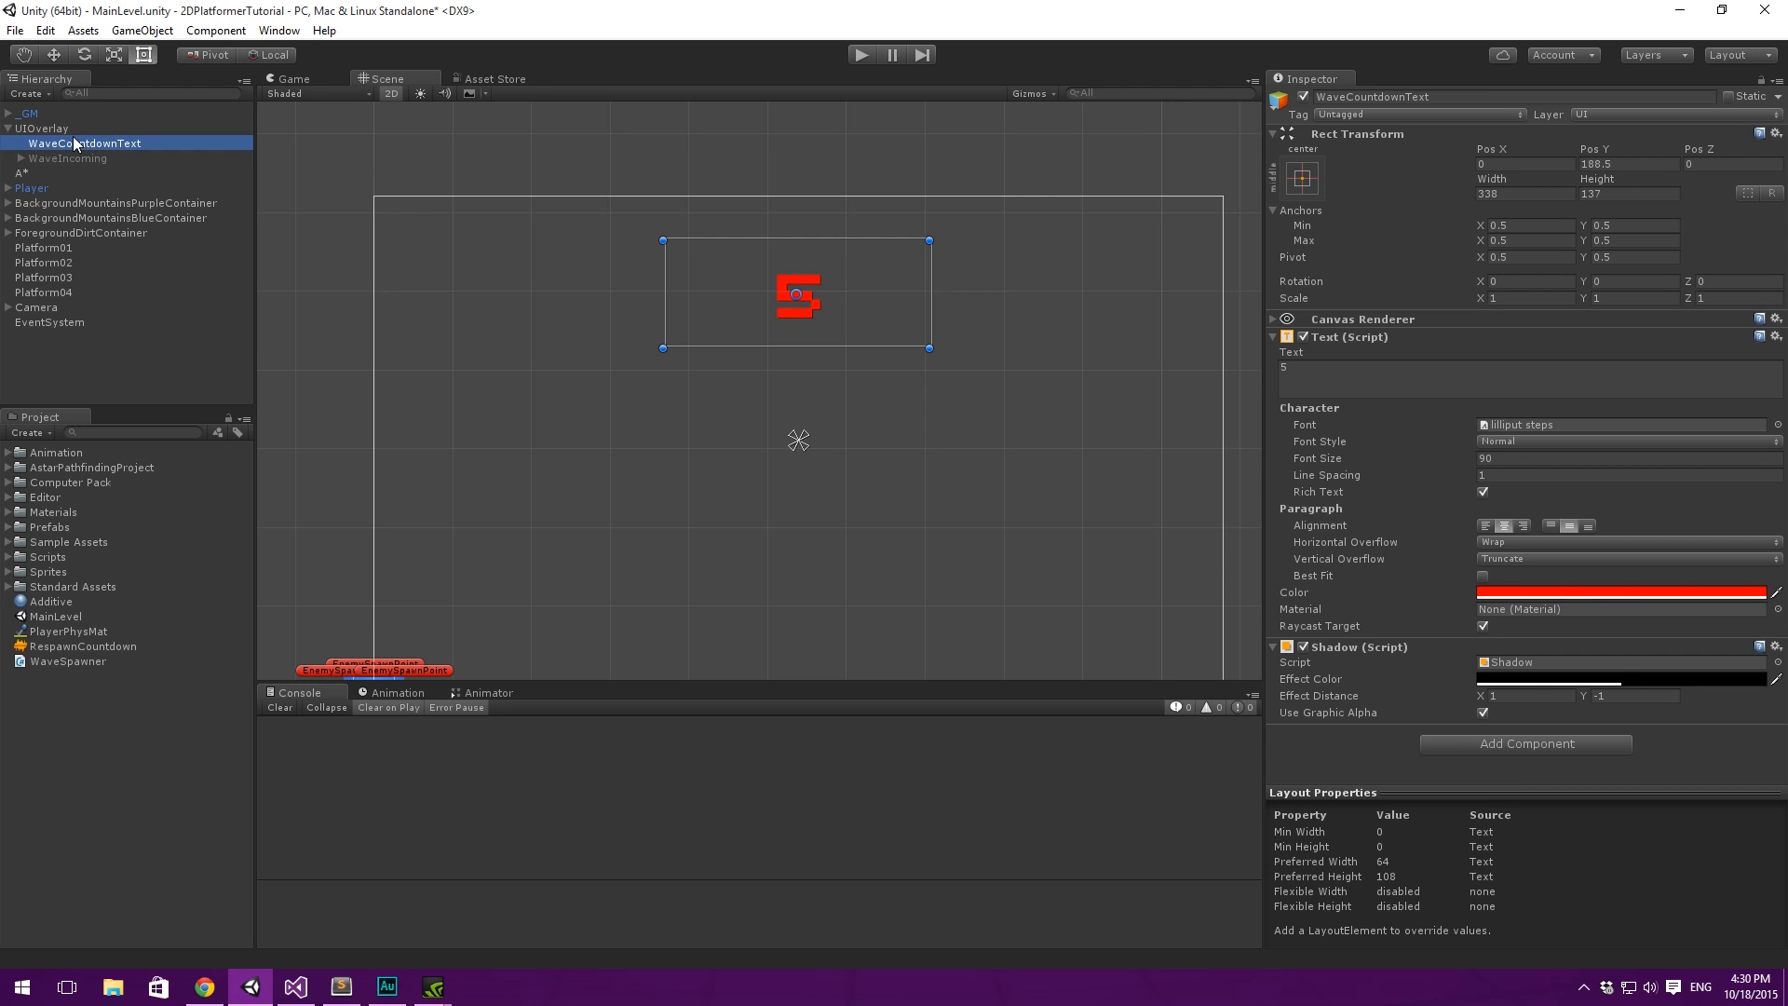
# - Change WaveCountdownText's color to white and set its content to 3
pyautogui.click(1594, 596)
pyautogui.moveTo(1171, 310); pyautogui.dragTo(1124, 216)
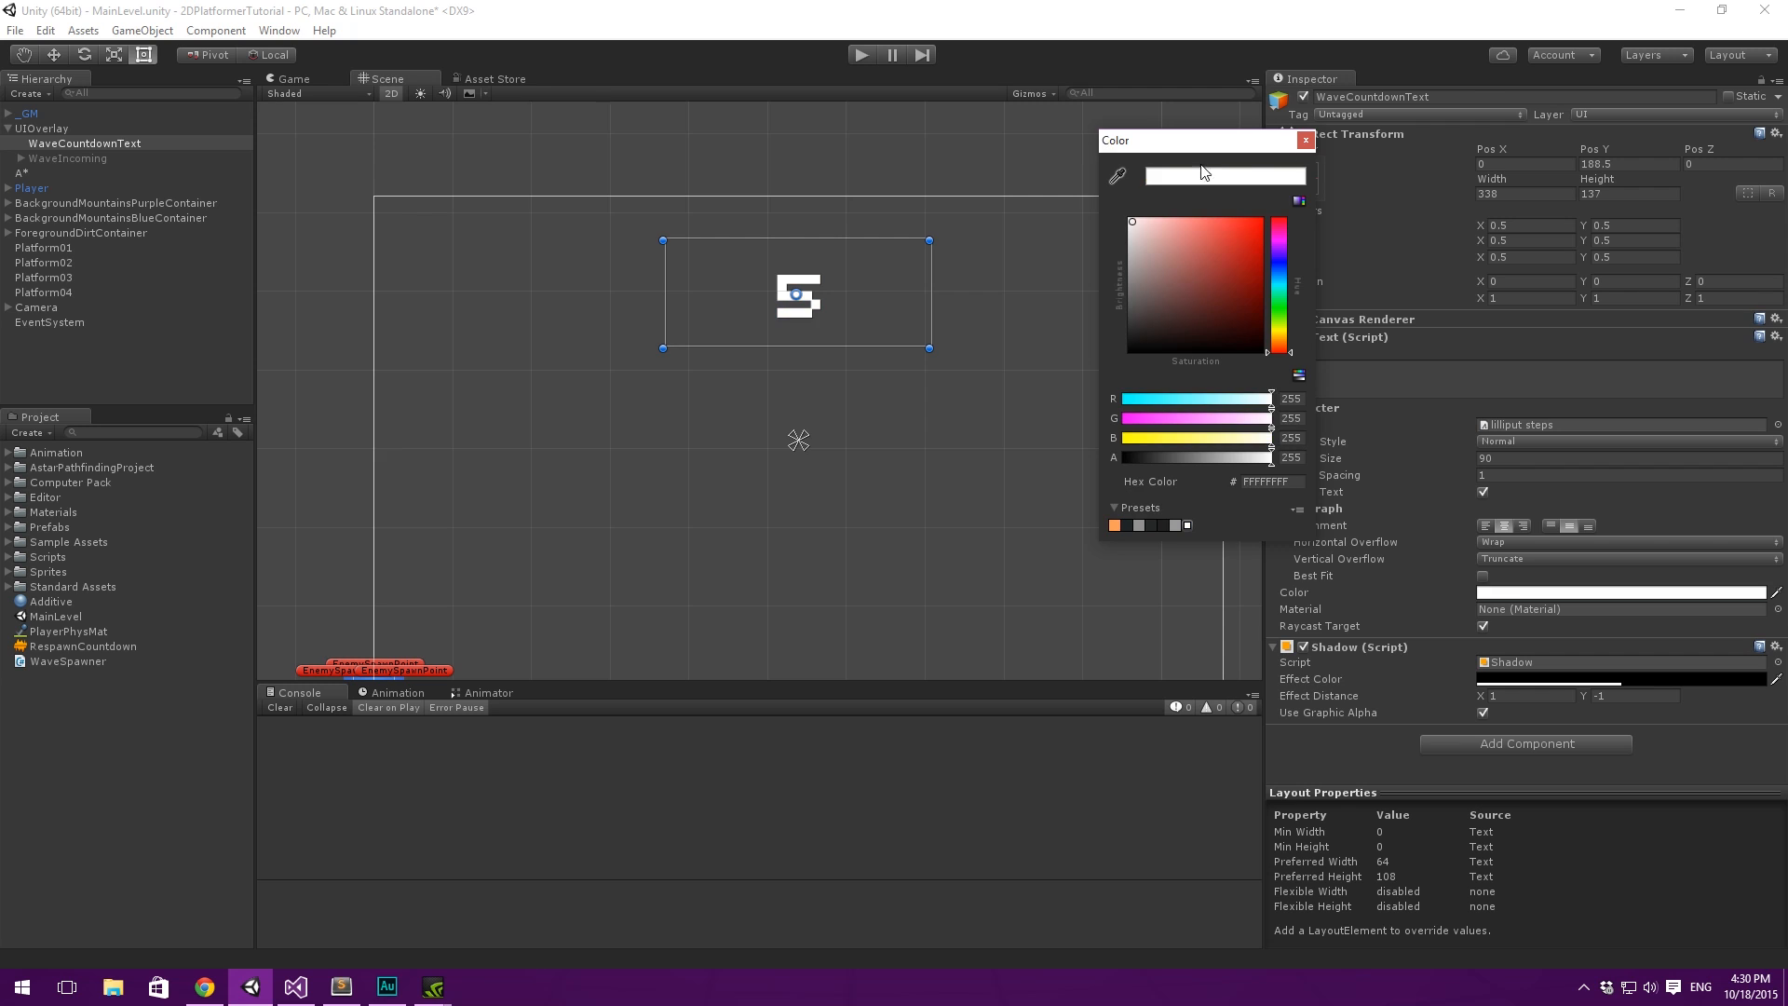
pyautogui.click(1305, 140)
pyautogui.click(1476, 380)
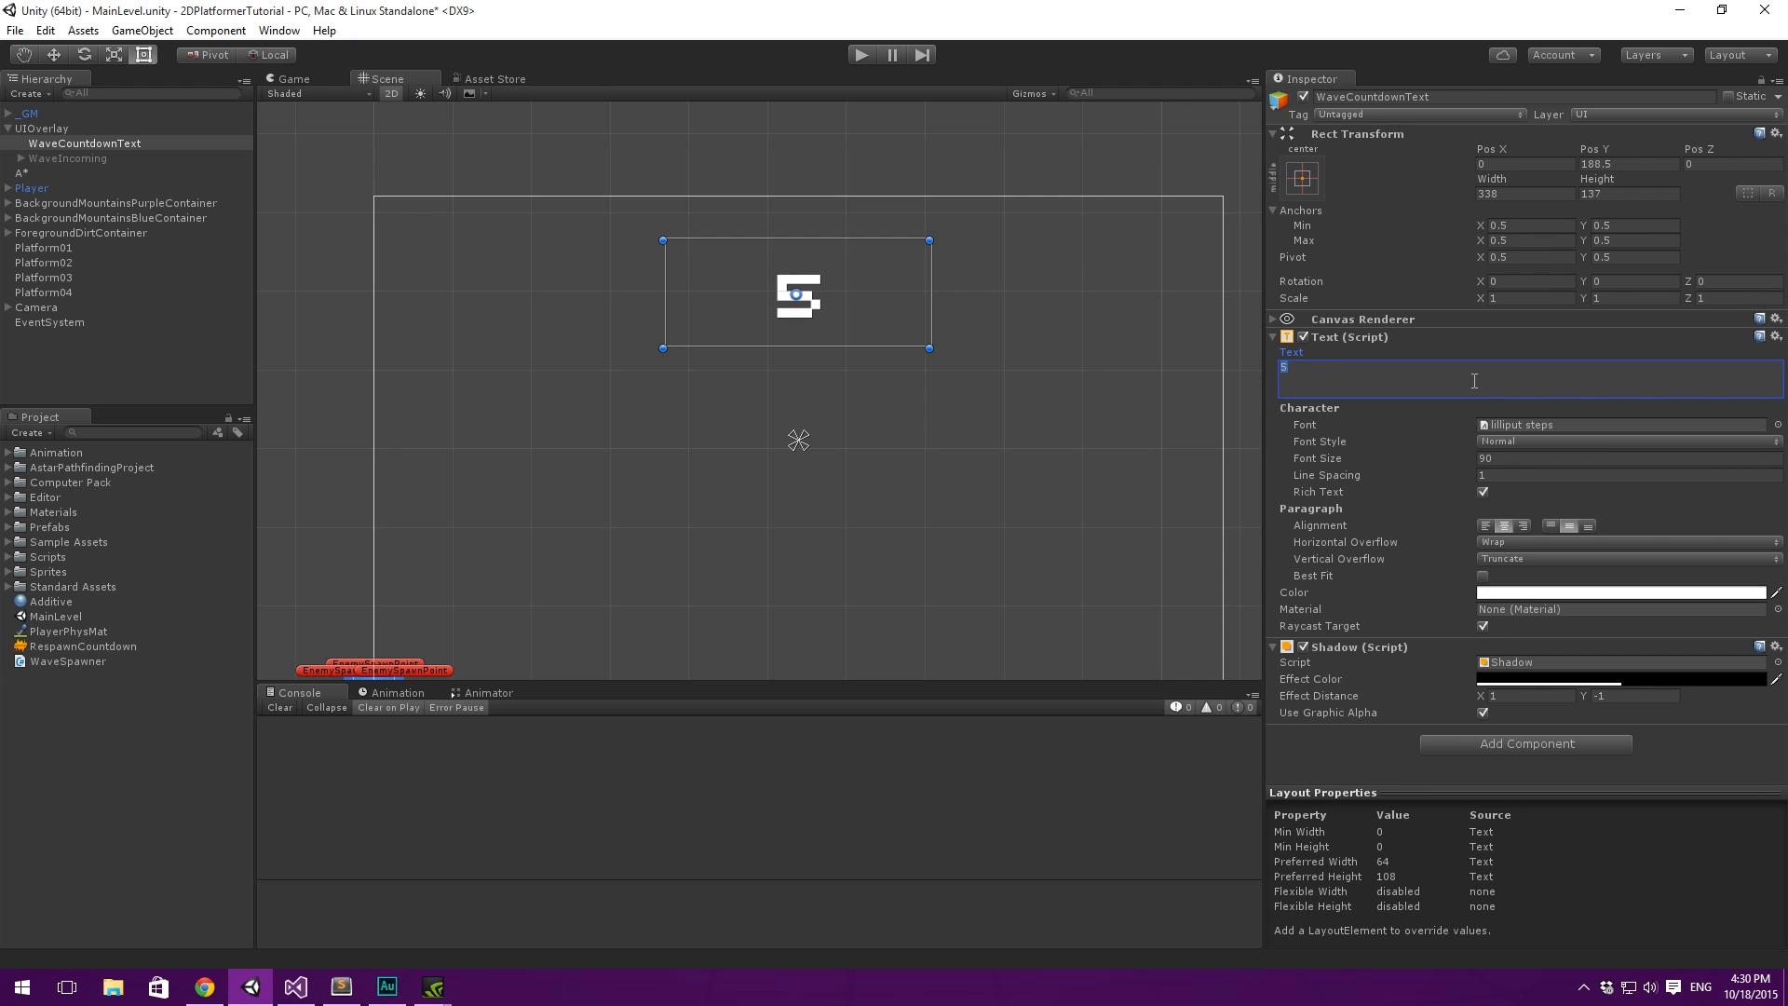
pyautogui.write('3')
pyautogui.press('Return')
pyautogui.press('BackSpace')
pyautogui.click(935, 814)
pyautogui.moveTo(929, 340); pyautogui.dragTo(945, 353, button='middle')
# - Deactivate the WaveCountdownText object
pyautogui.click(59, 155)
pyautogui.click(104, 140)
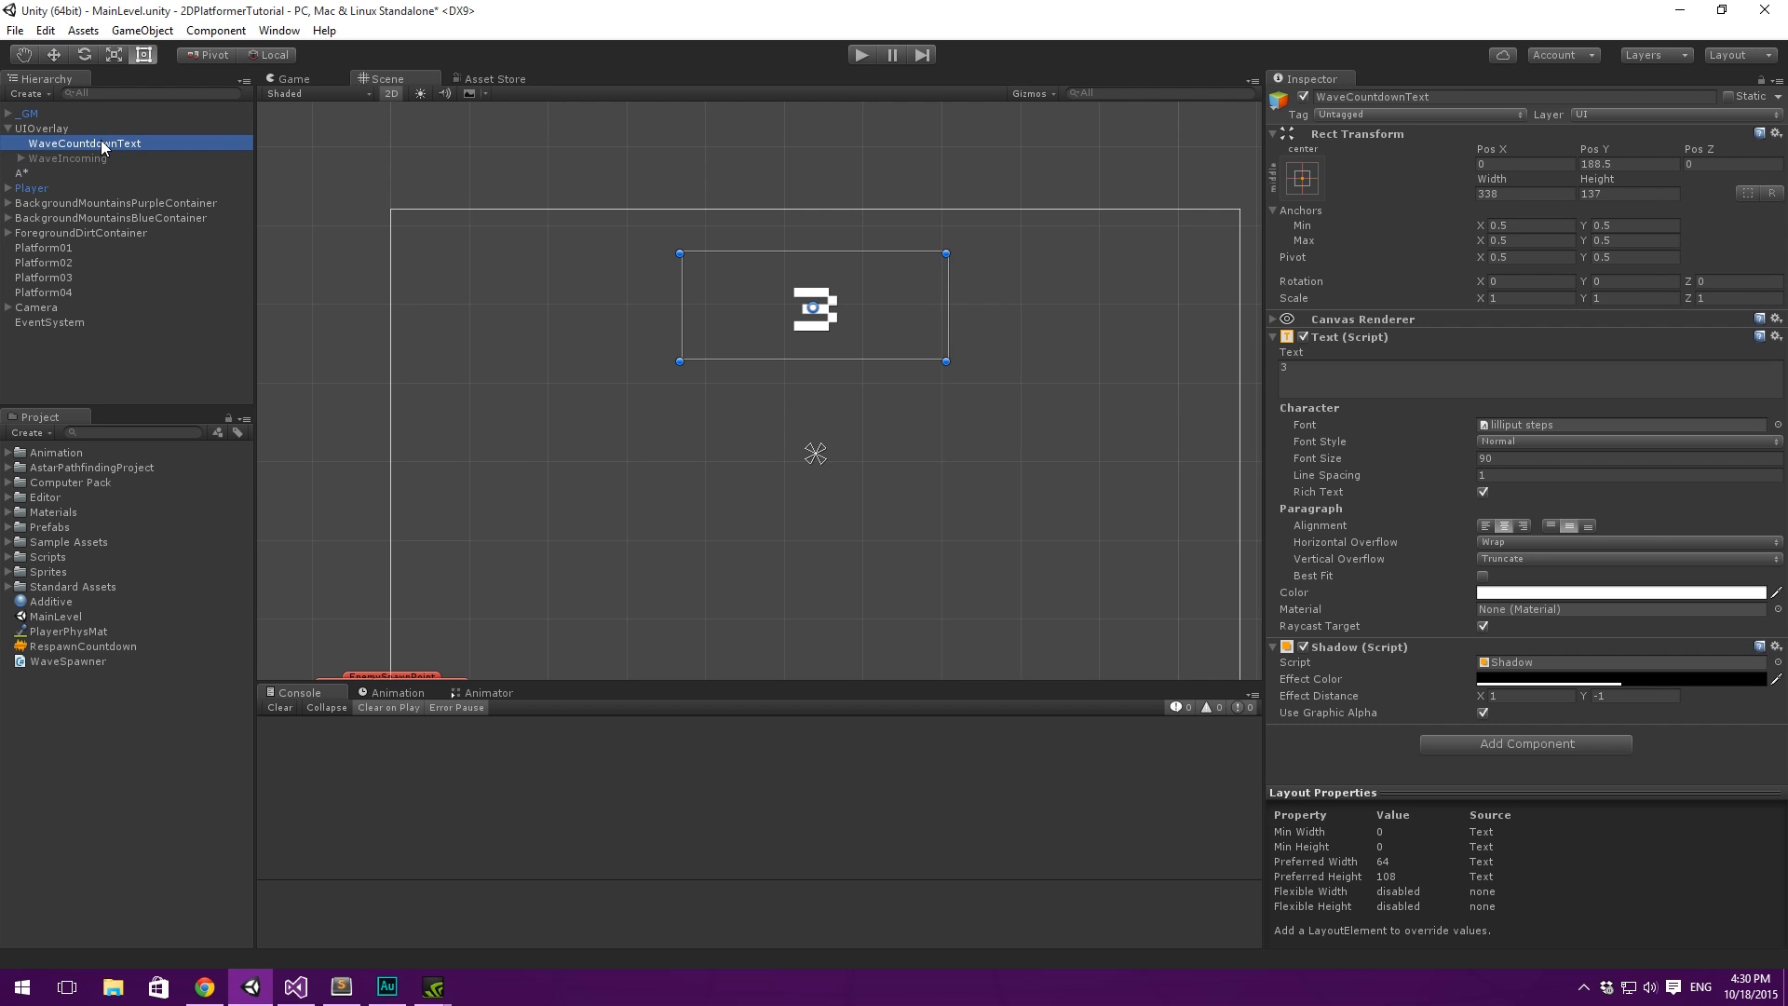
pyautogui.scroll(-2, 465, 179)
pyautogui.moveTo(788, 294); pyautogui.dragTo(794, 293, button='middle')
pyautogui.click(1303, 97)
# - Activate WaveIncoming briefly to view its three texts alone, and deactivate it again
pyautogui.click(109, 158)
pyautogui.click(1303, 97)
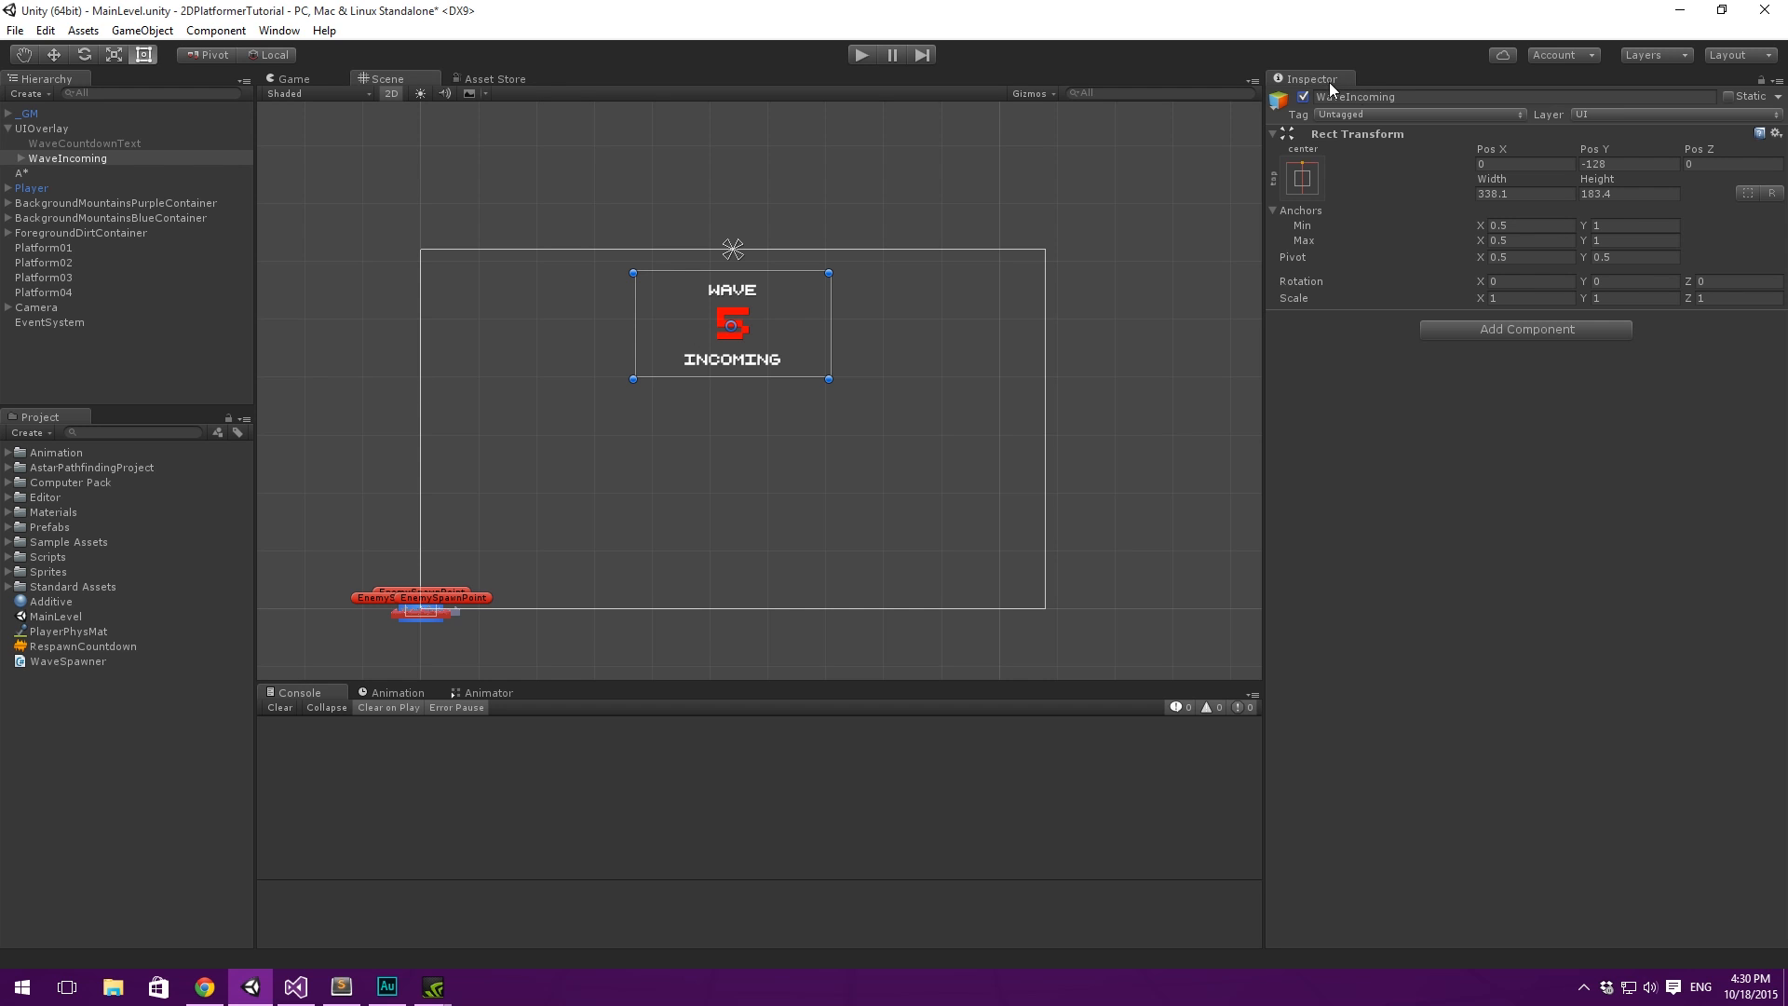
pyautogui.click(1303, 97)
pyautogui.moveTo(1048, 146); pyautogui.dragTo(1082, 144, button='middle')
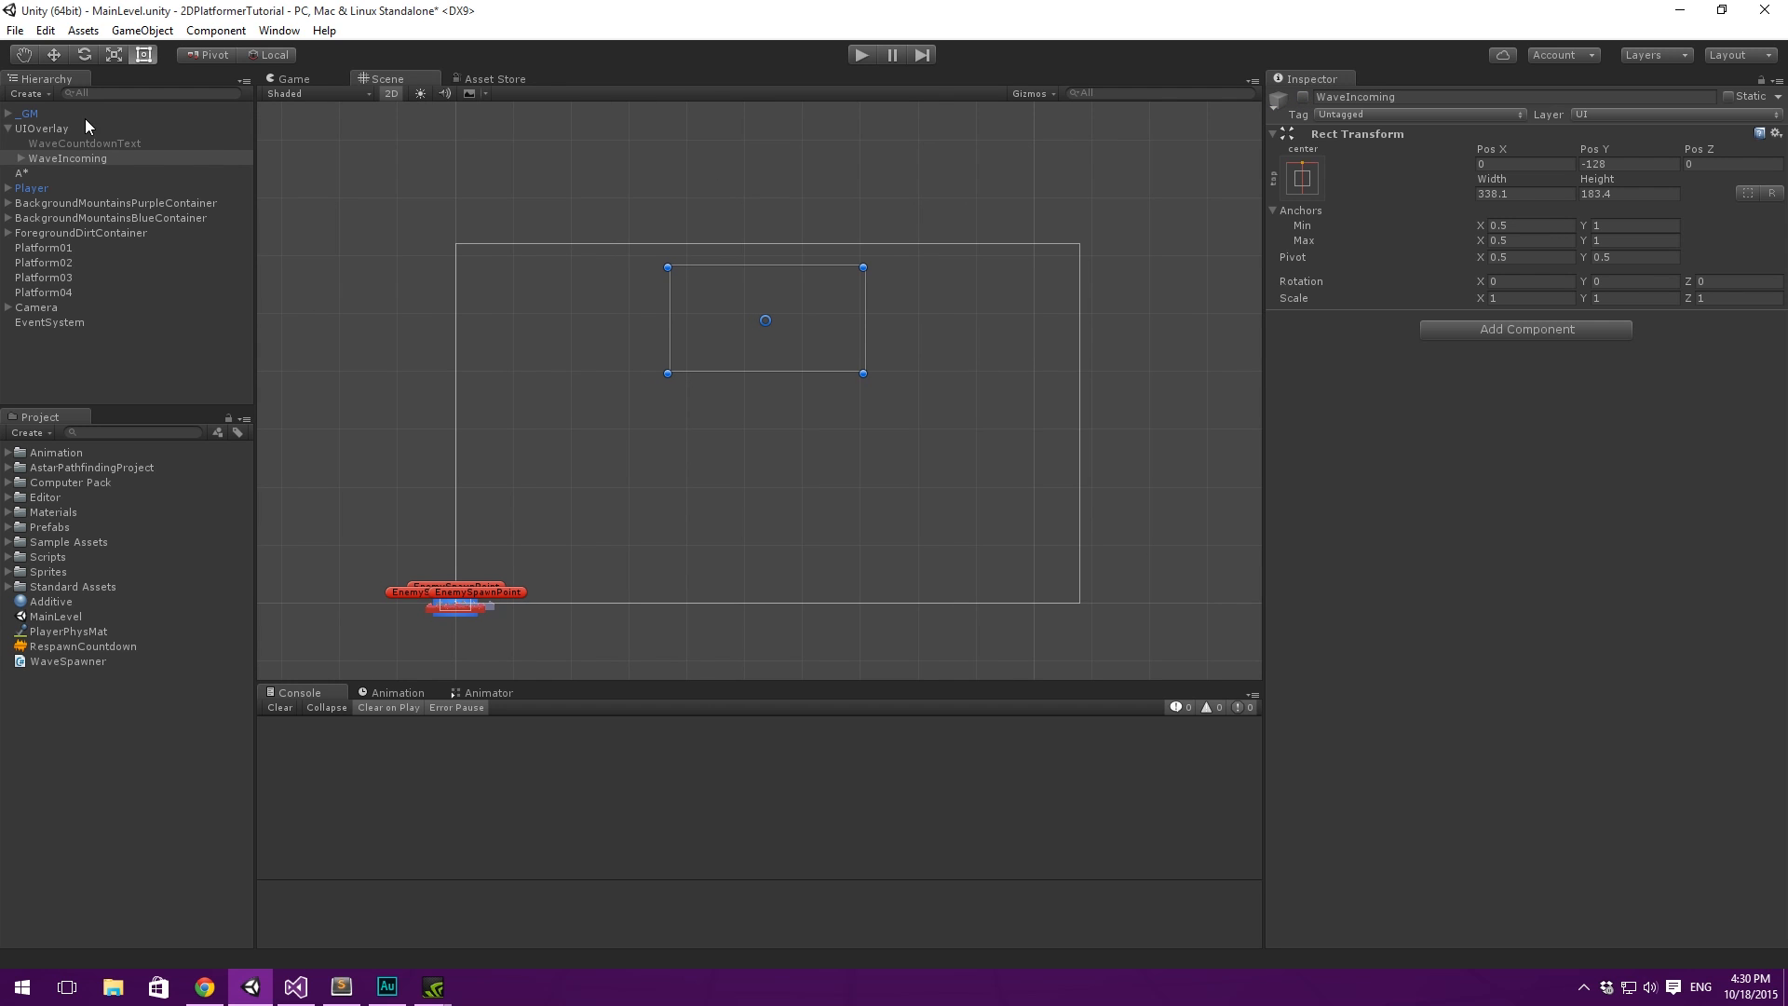
# - Collapse the UIOverlay group and frame the Player to look over the whole level with its spawn points
pyautogui.click(97, 129)
pyautogui.press('Left')
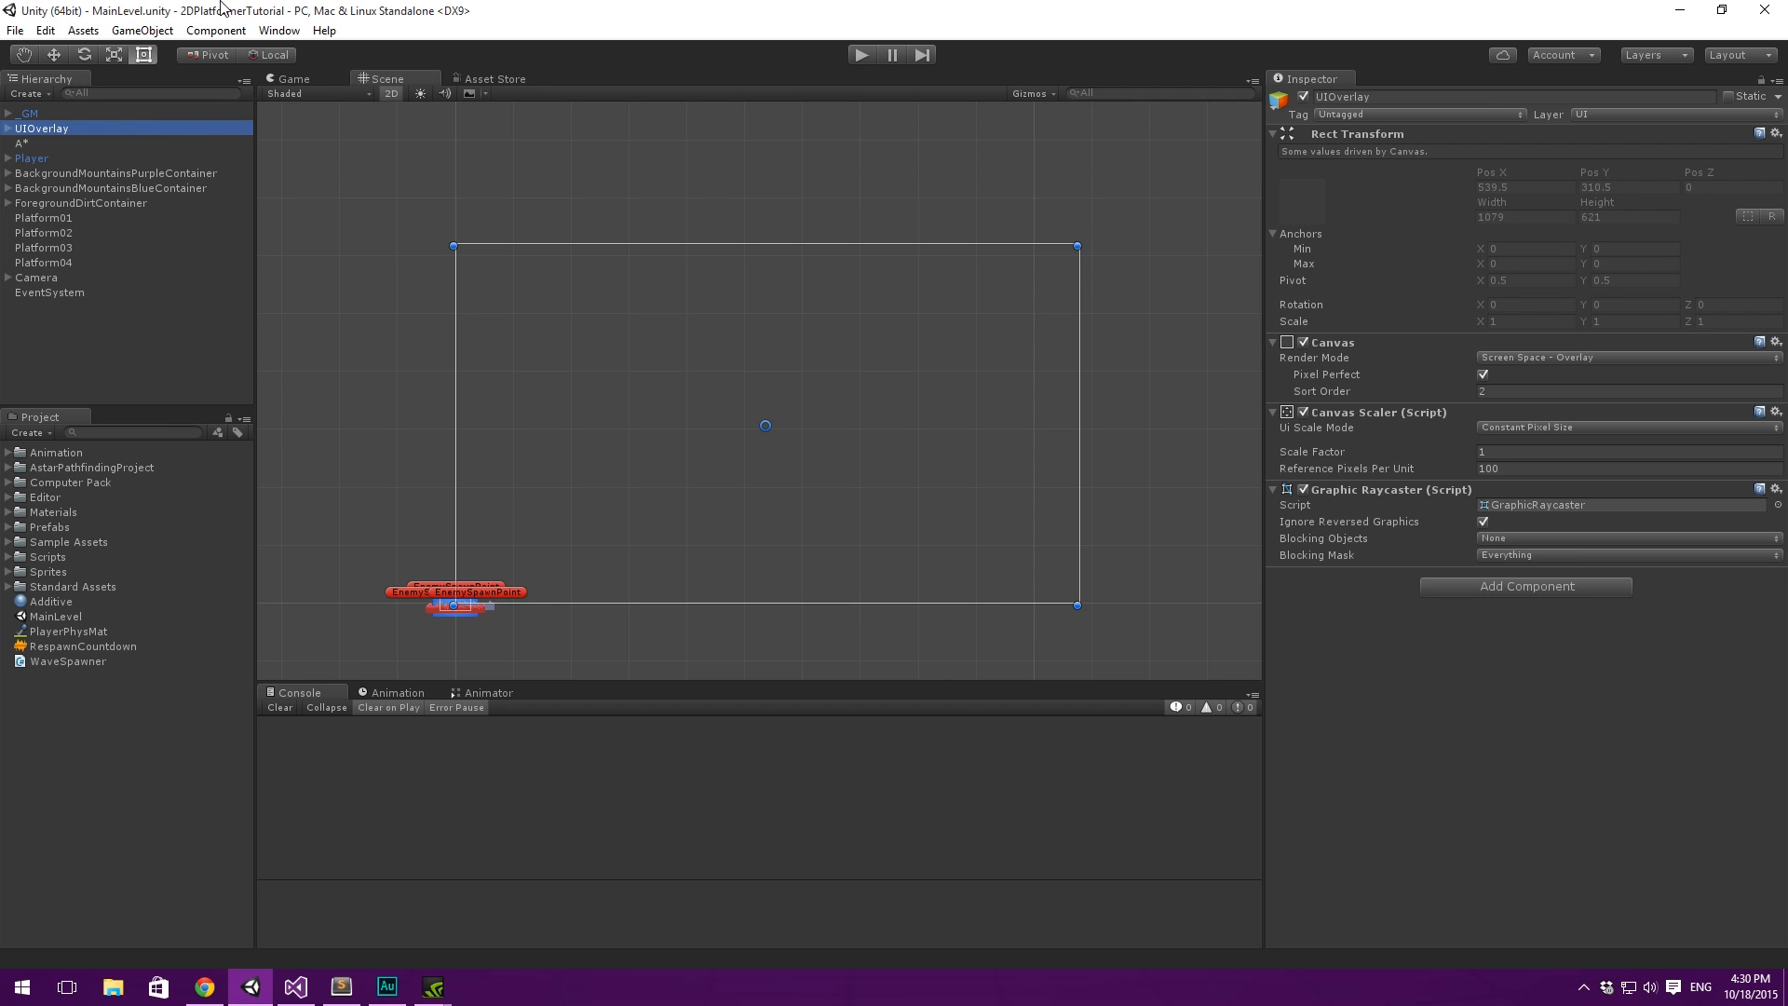
pyautogui.moveTo(503, 311); pyautogui.dragTo(512, 209, button='middle')
pyautogui.click(45, 140)
pyautogui.click(63, 128)
pyautogui.click(57, 143)
pyautogui.click(47, 248)
pyautogui.click(59, 277)
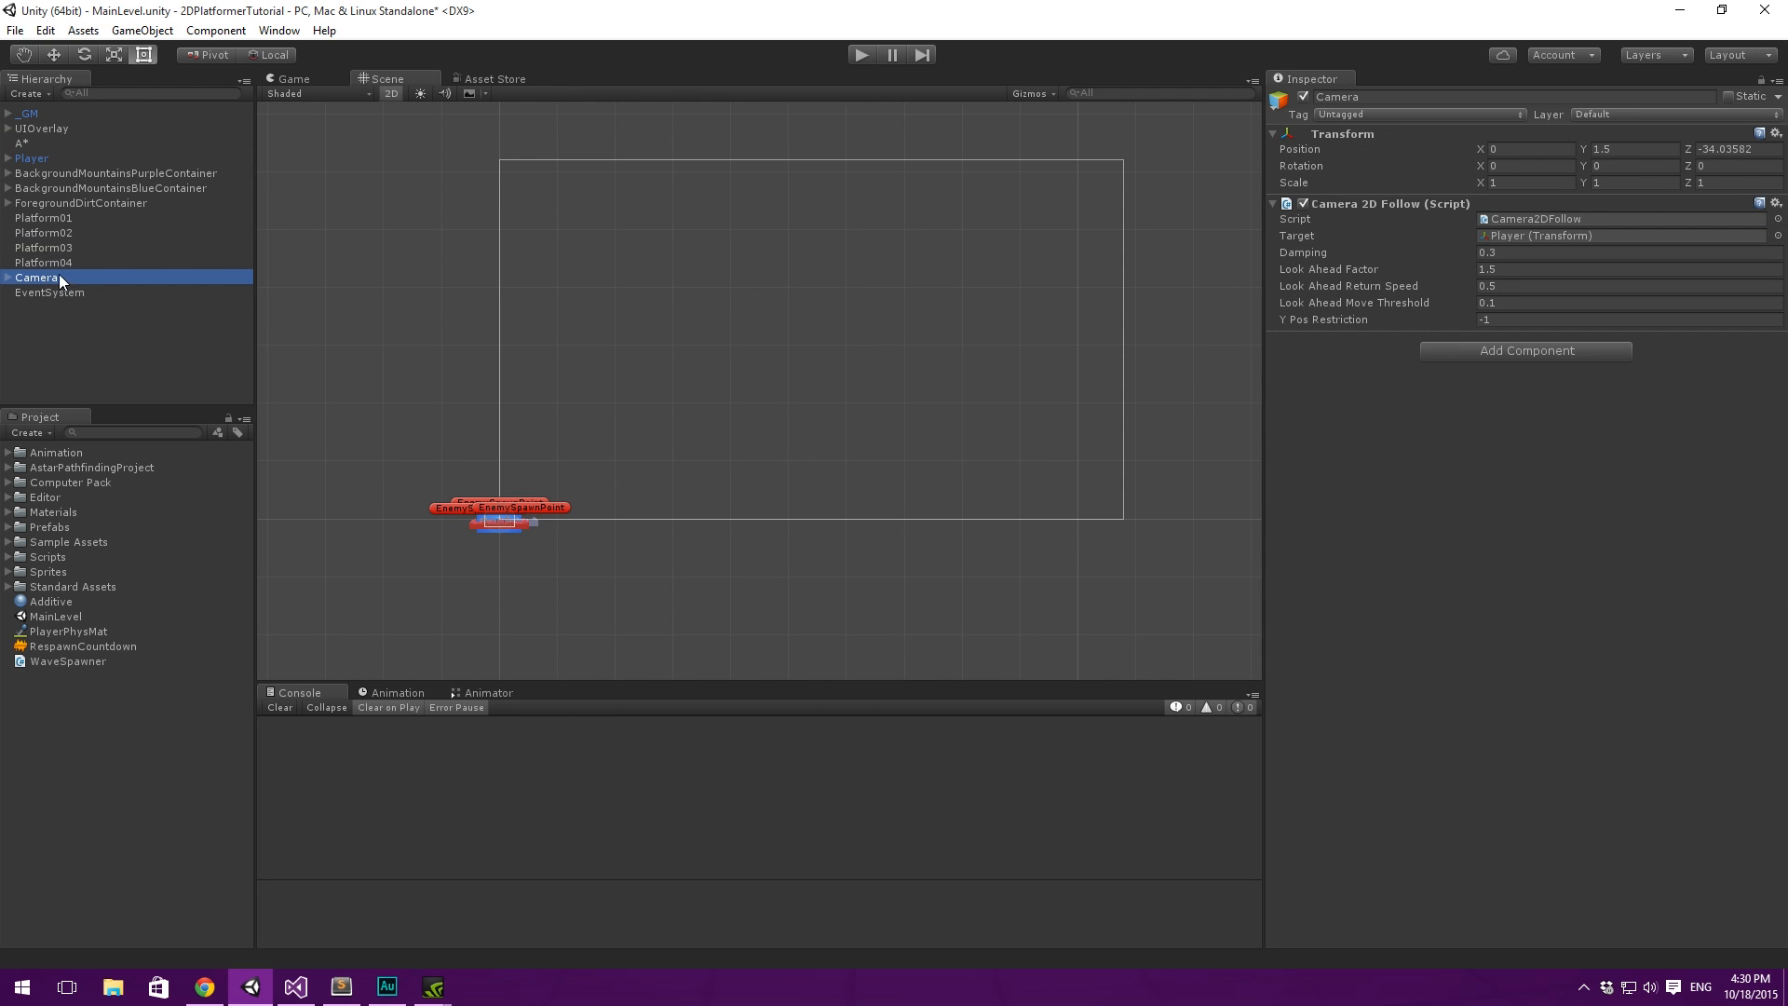
pyautogui.doubleClick(42, 160)
pyautogui.scroll(-3, 870, 225)
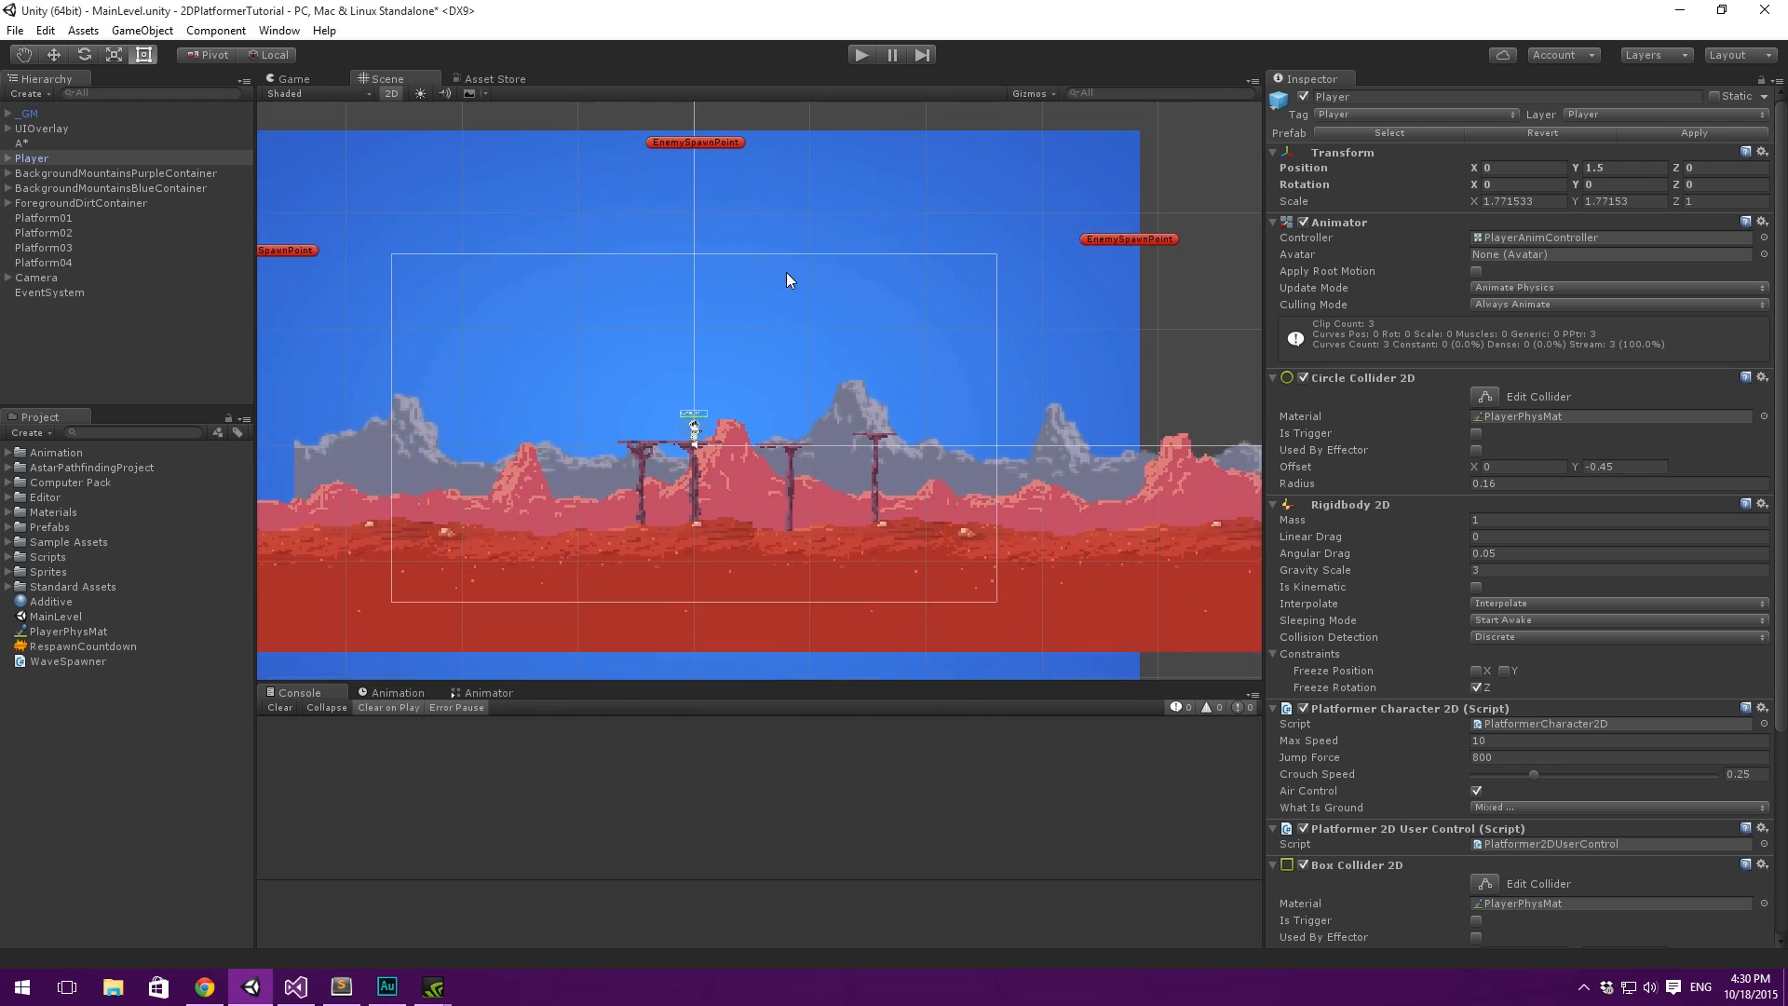
pyautogui.scroll(-2, 787, 272)
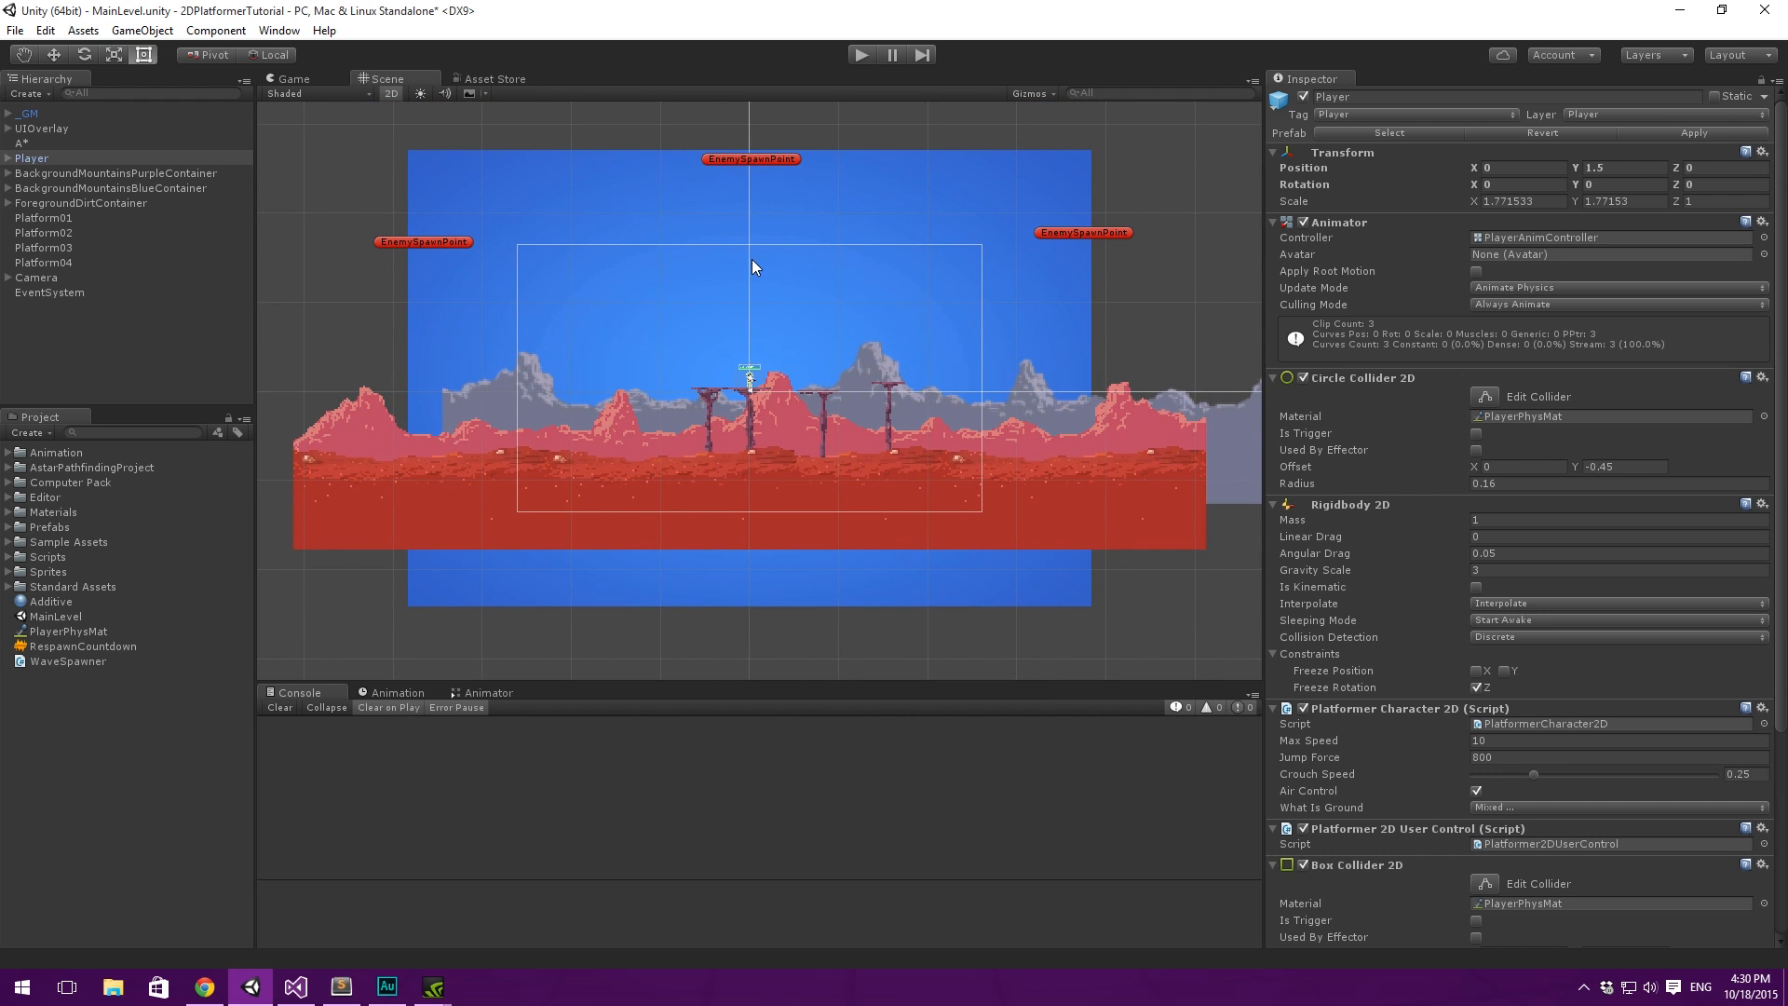
# - Switch to Sublime Text to check the Animations item in the TODO list, and return to Unity
pyautogui.click(341, 987)
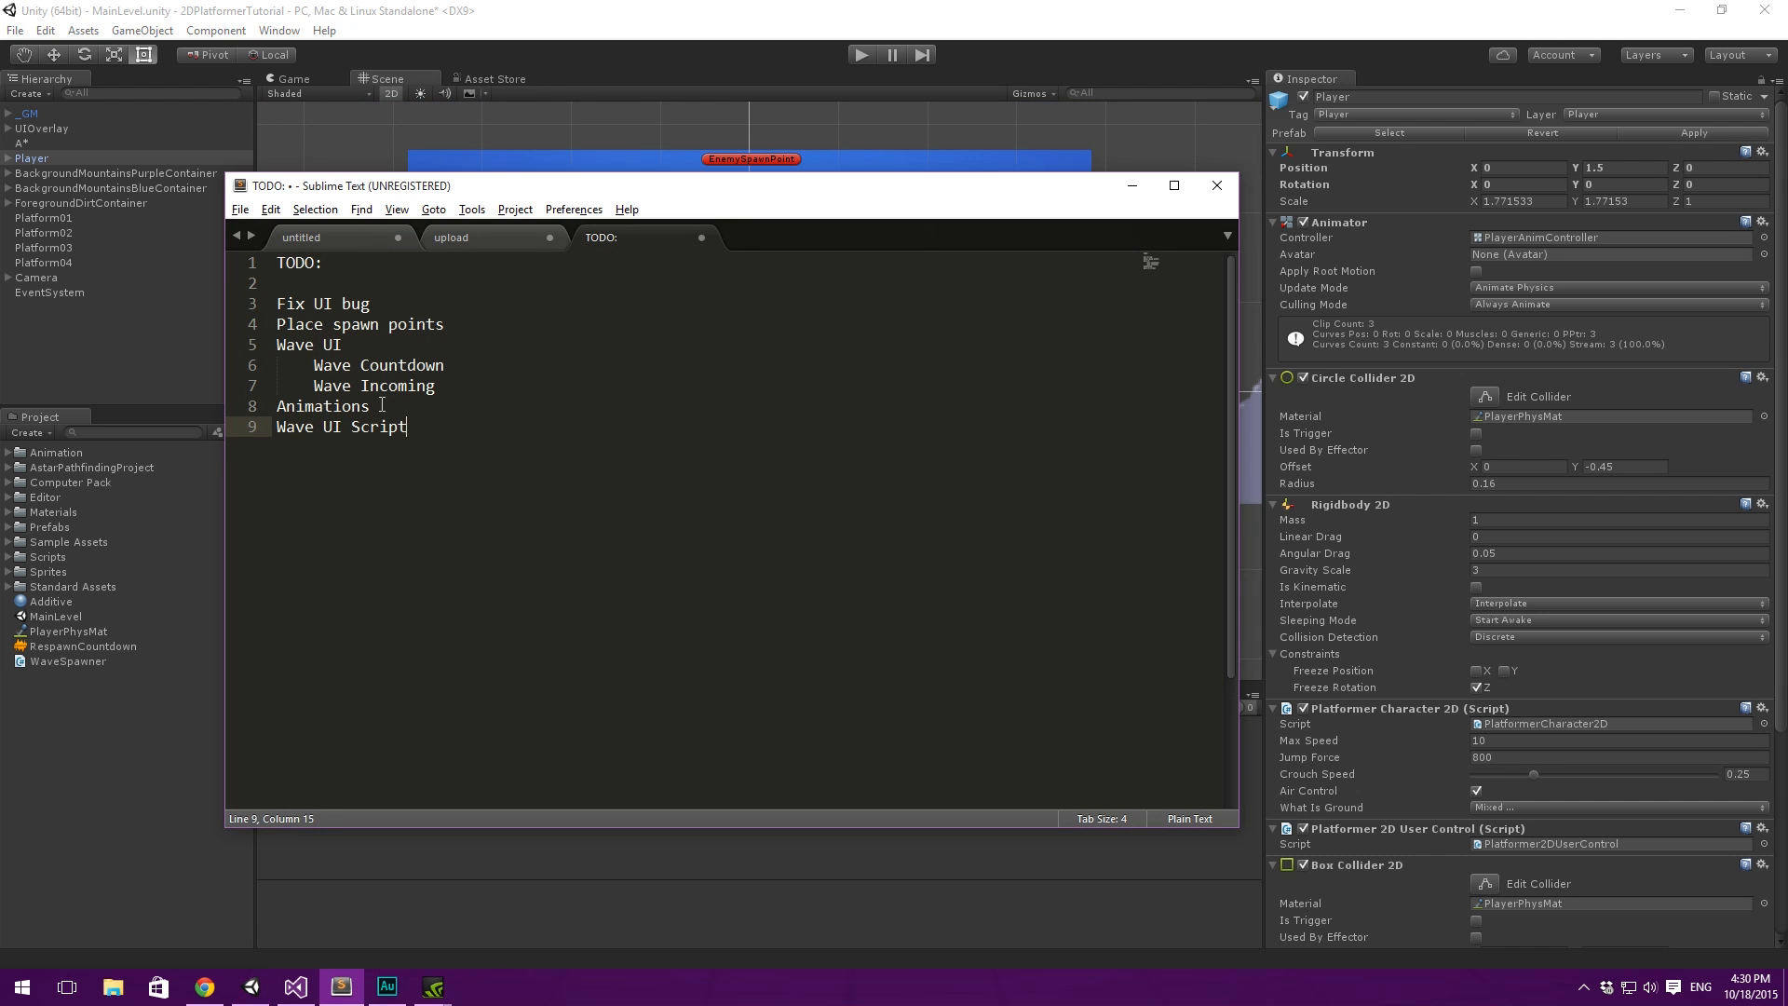
pyautogui.moveTo(382, 406); pyautogui.dragTo(272, 407)
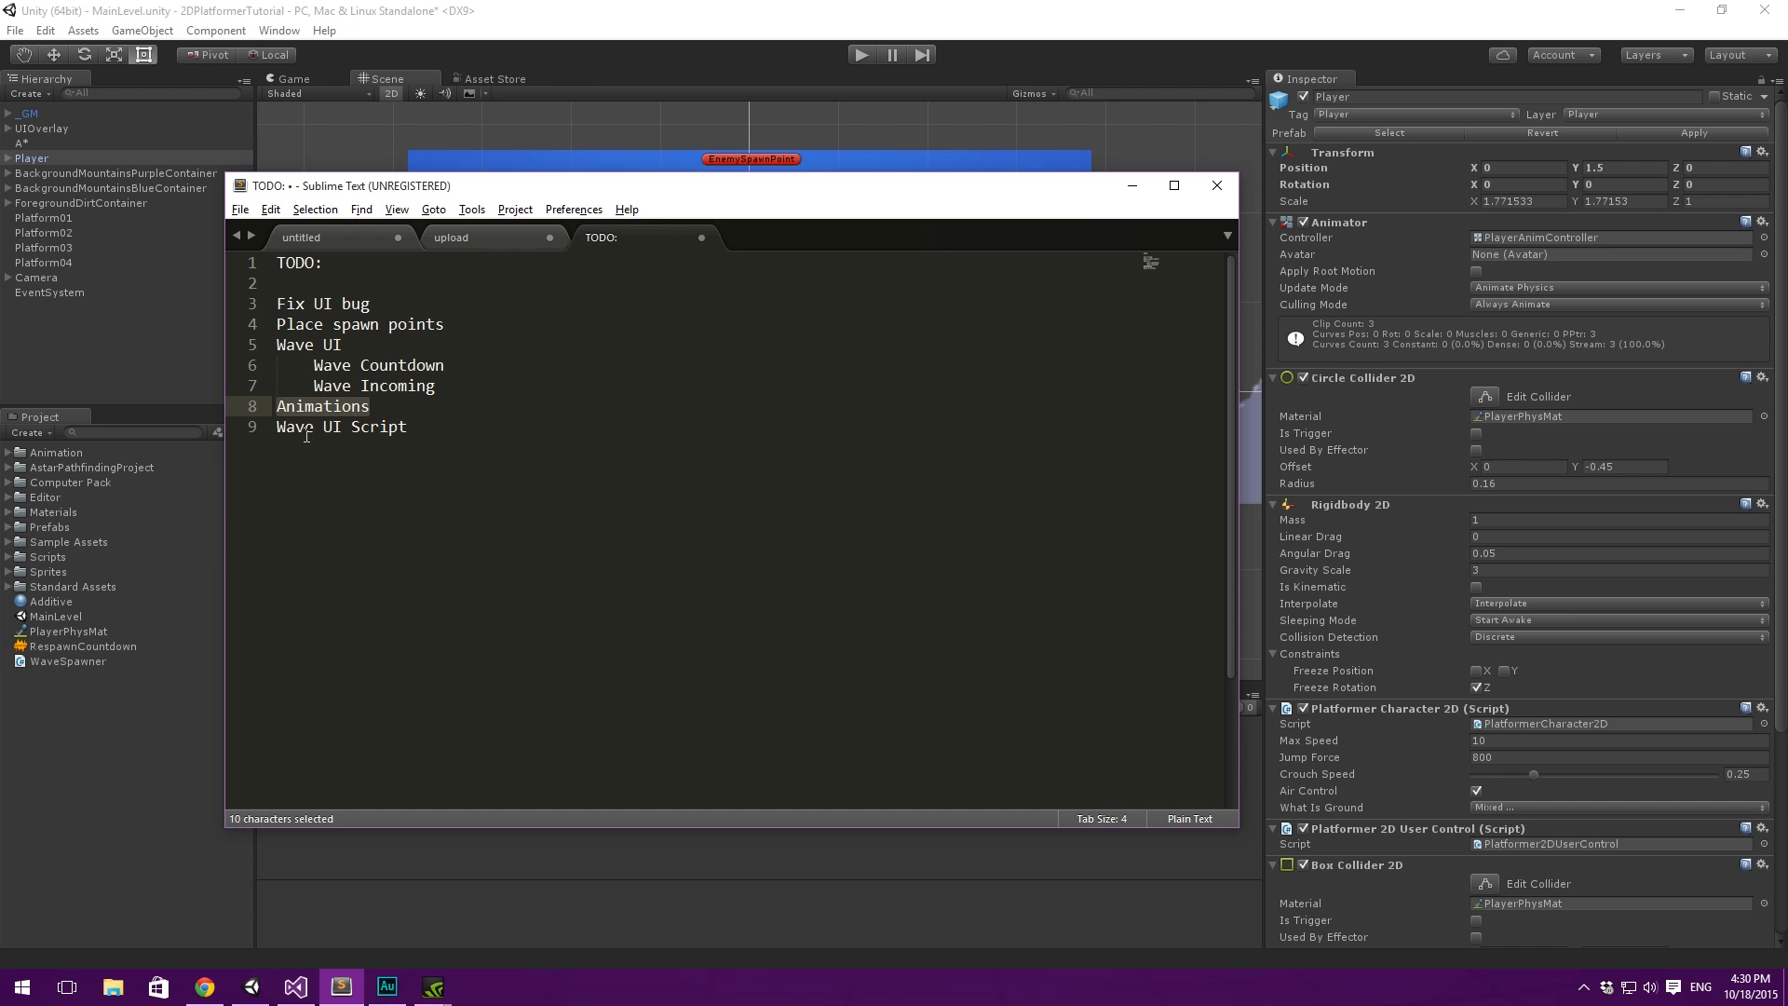
pyautogui.click(1133, 186)
# - Select and frame the UIOverlay canvas in the scene, and save the scene
pyautogui.click(41, 333)
pyautogui.click(69, 129)
pyautogui.doubleClick(69, 128)
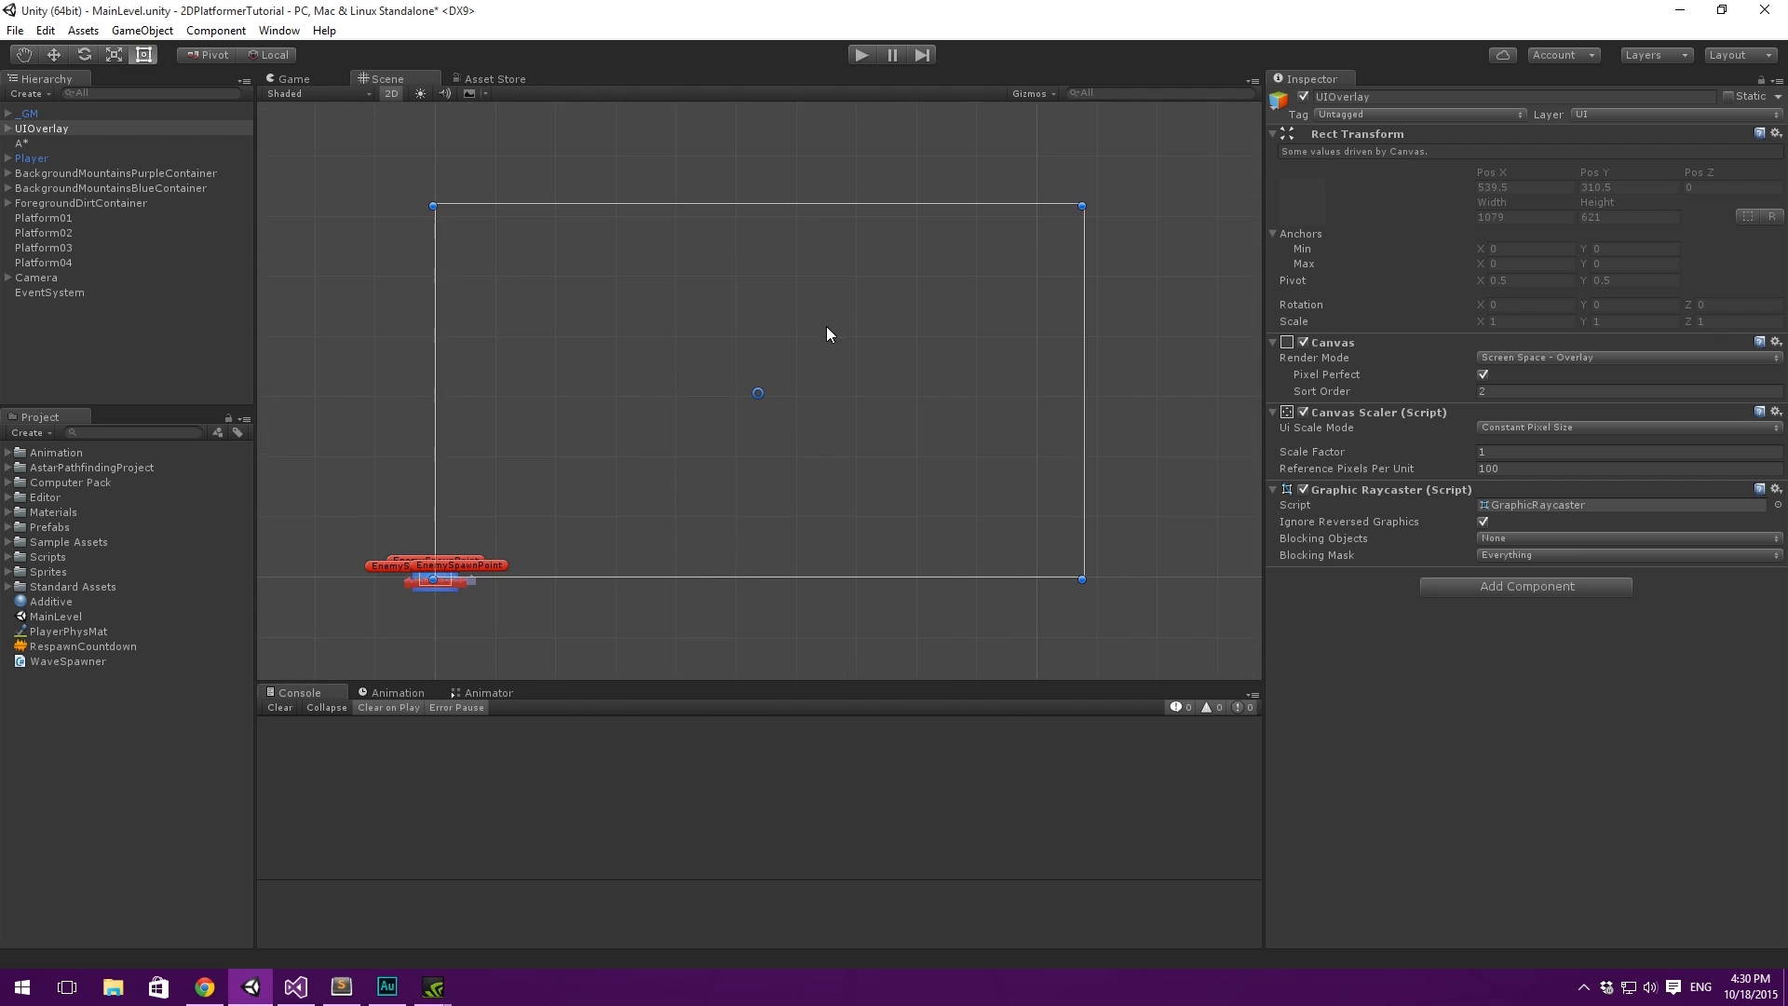
pyautogui.scroll(3, 819, 318)
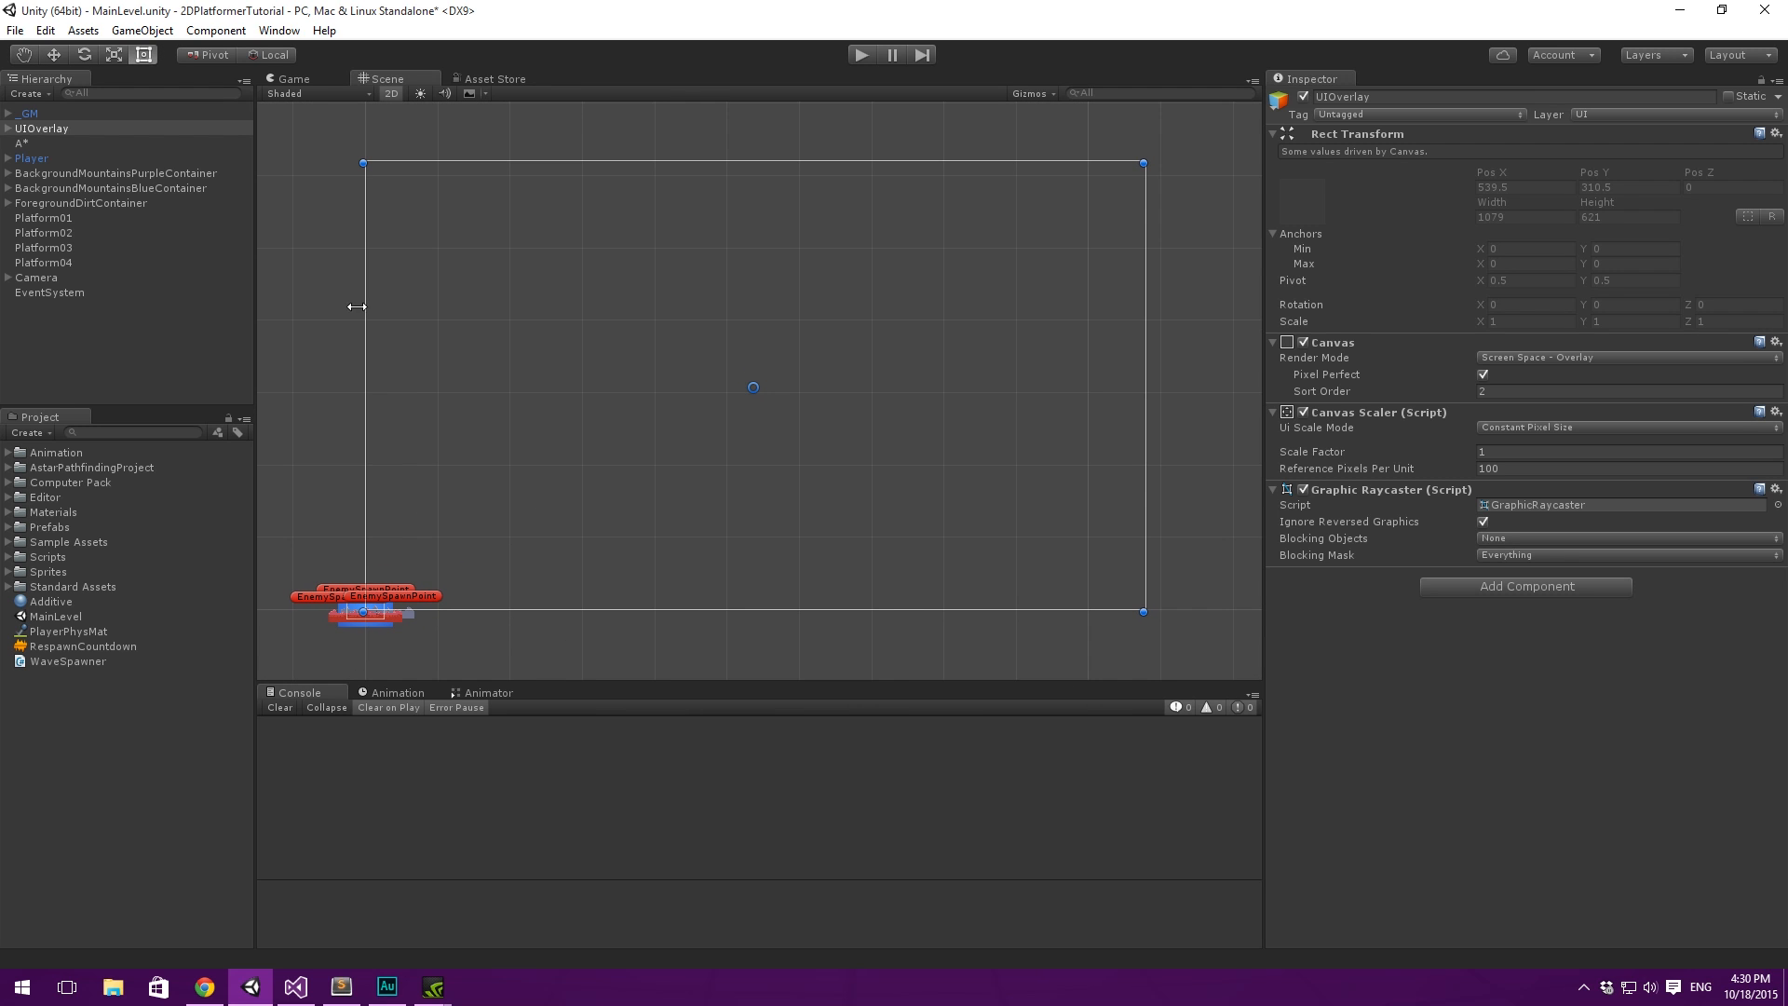
pyautogui.hotkey('ctrl', 's')
# - Open the Animation window for UIOverlay and make it slightly taller
pyautogui.click(279, 30)
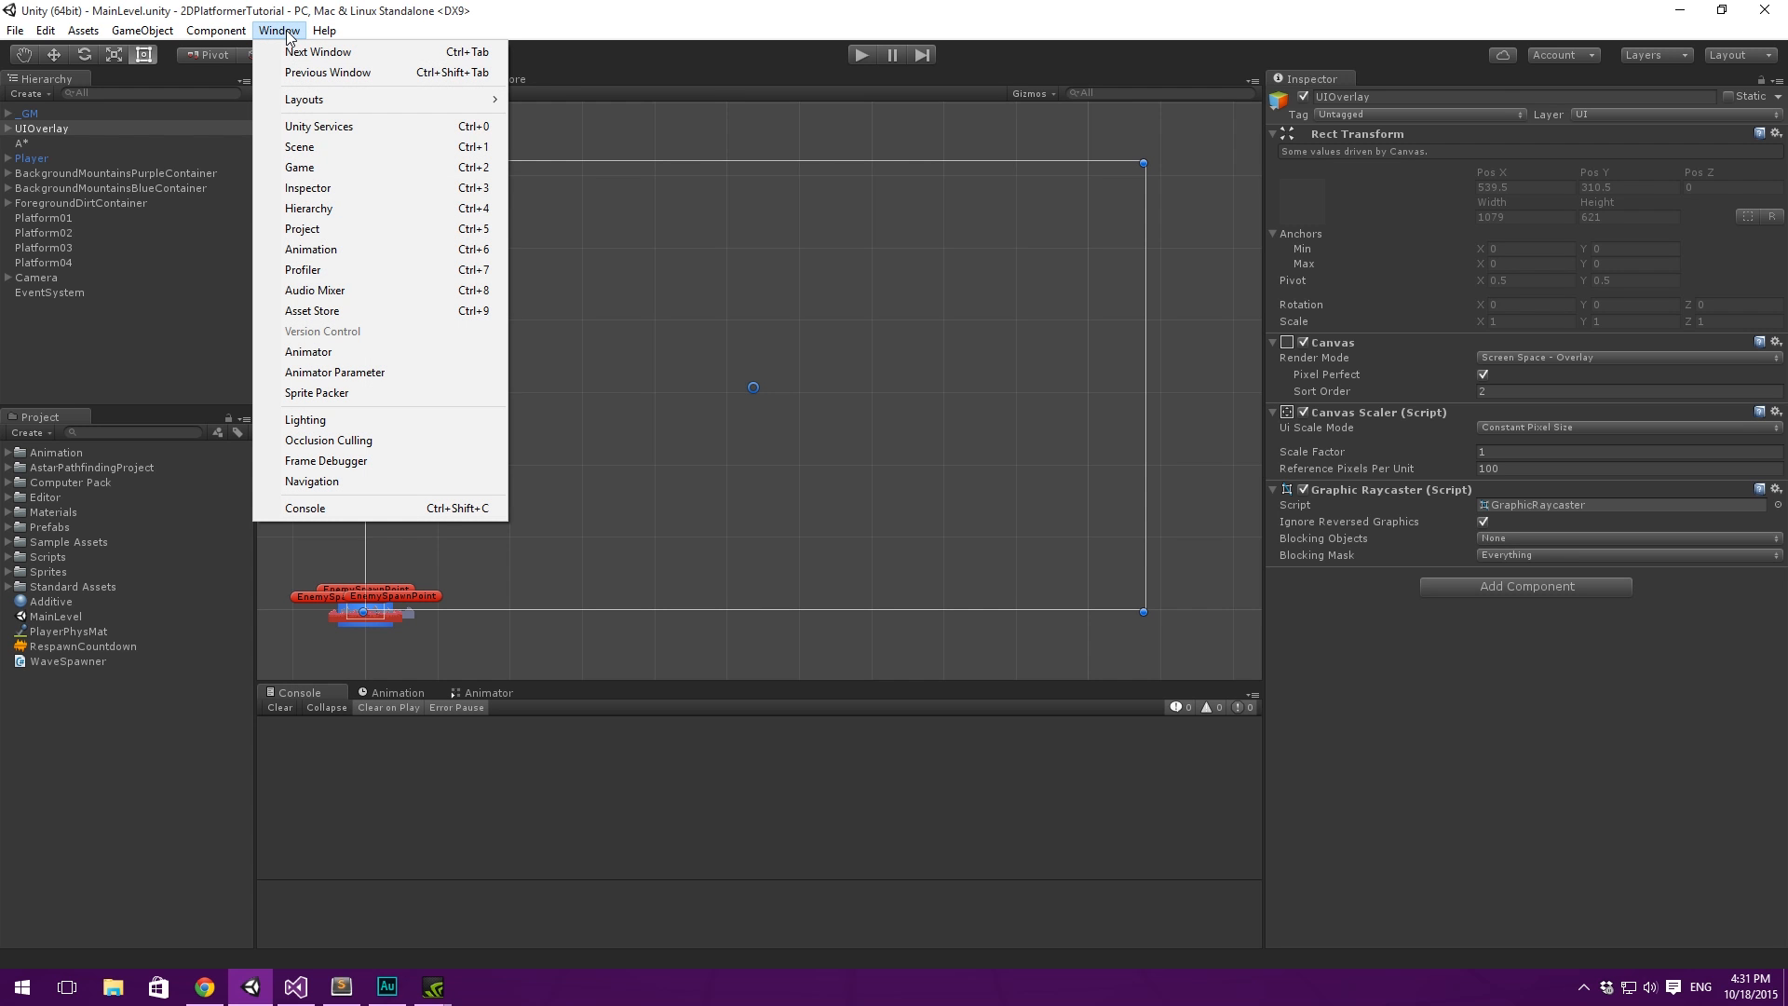
pyautogui.click(355, 253)
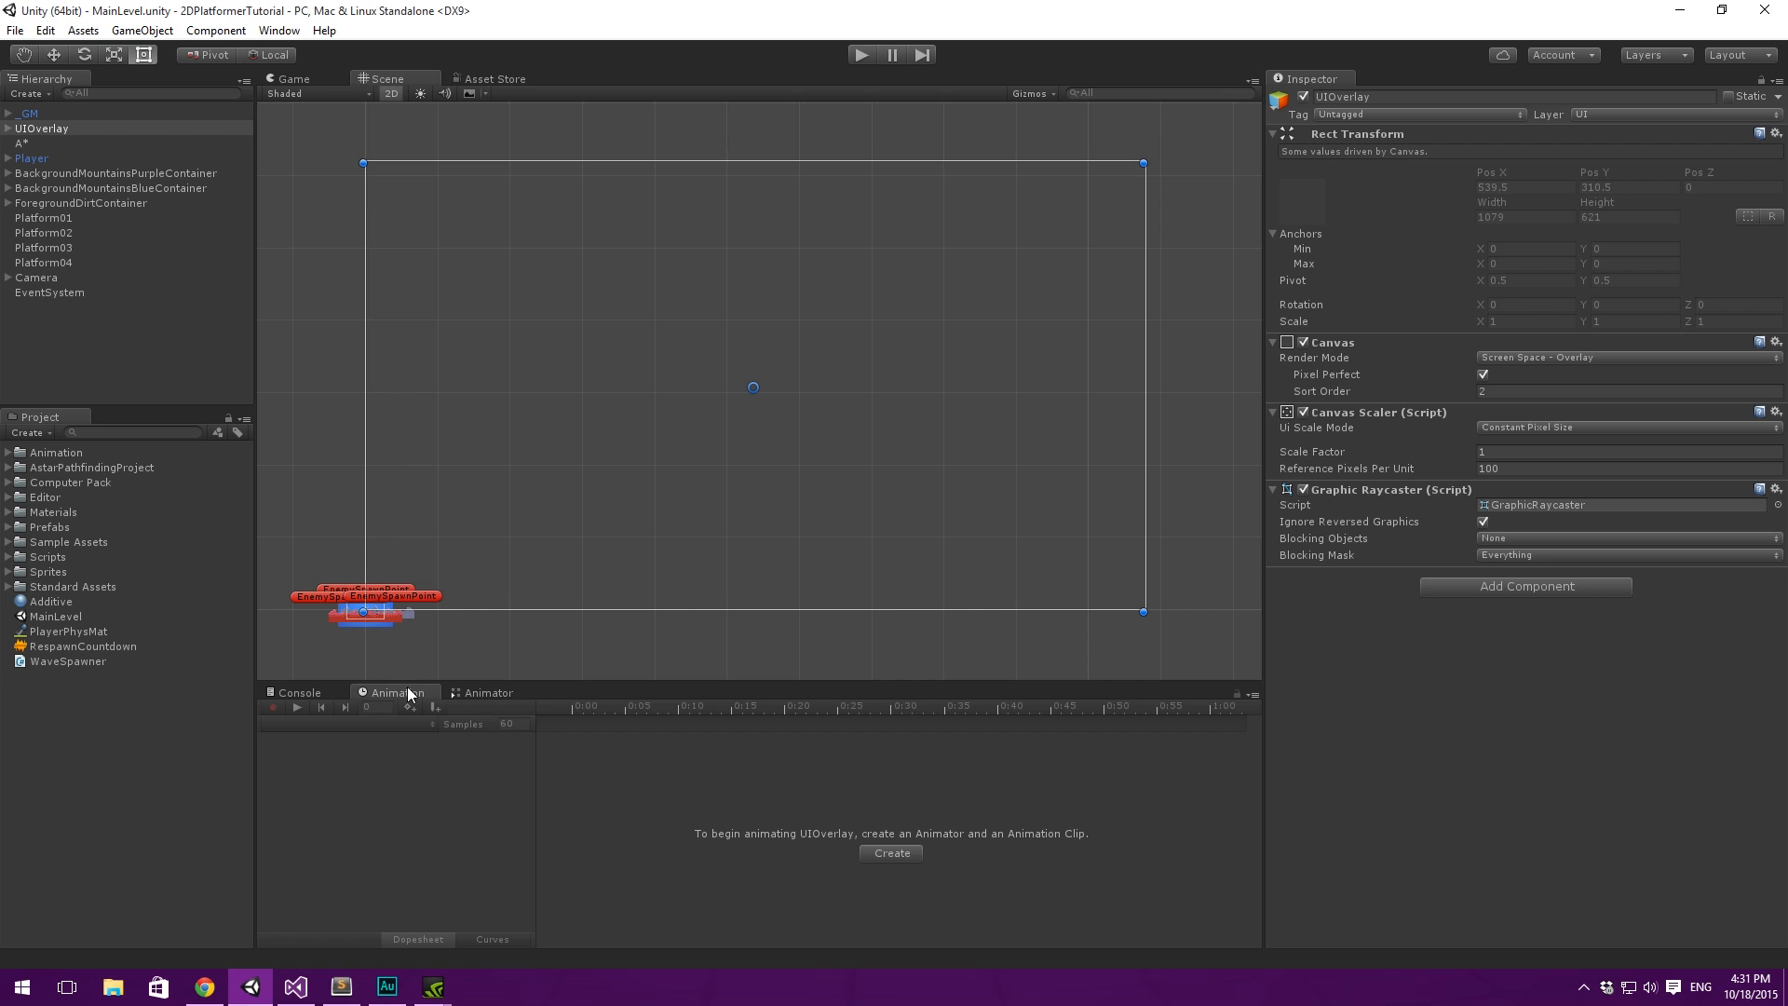
pyautogui.moveTo(519, 683); pyautogui.dragTo(513, 662)
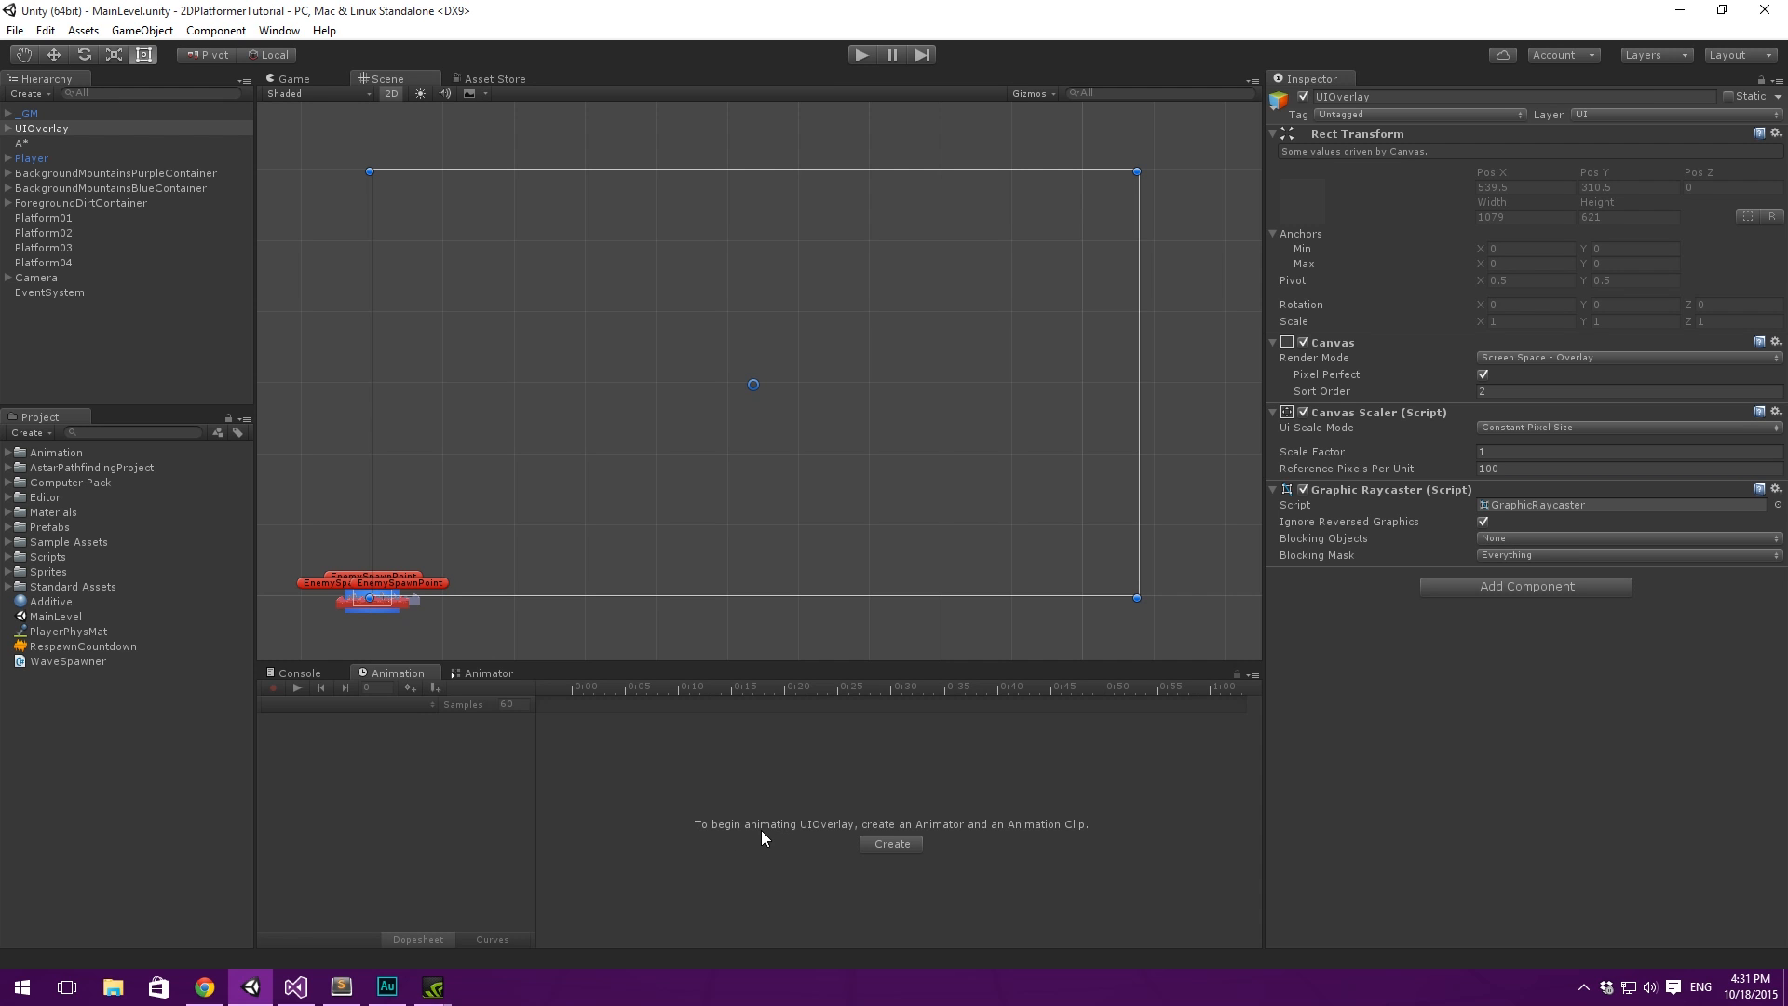
# - Create an animation clip for UIOverlay and save it as WaveCountdown.anim in the Assets folder
pyautogui.click(892, 845)
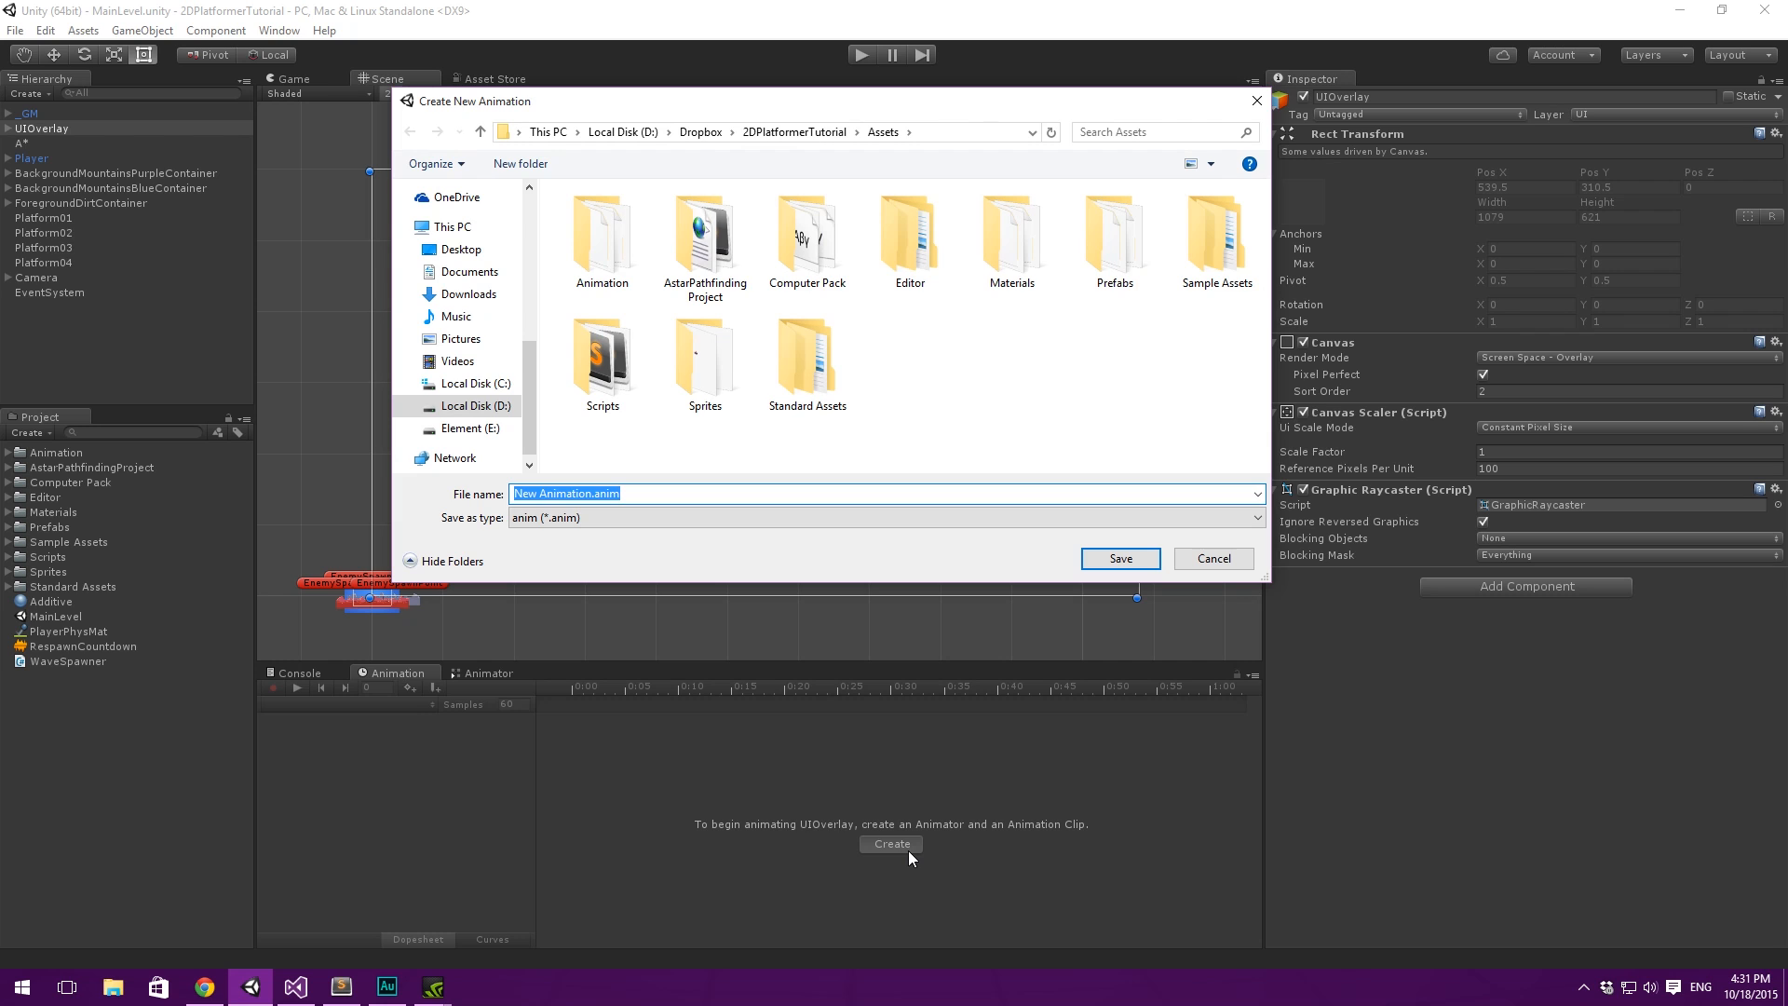
pyautogui.click(597, 495)
pyautogui.moveTo(576, 492); pyautogui.dragTo(382, 489)
pyautogui.press('BackSpace')
pyautogui.write('WaveCountdown')
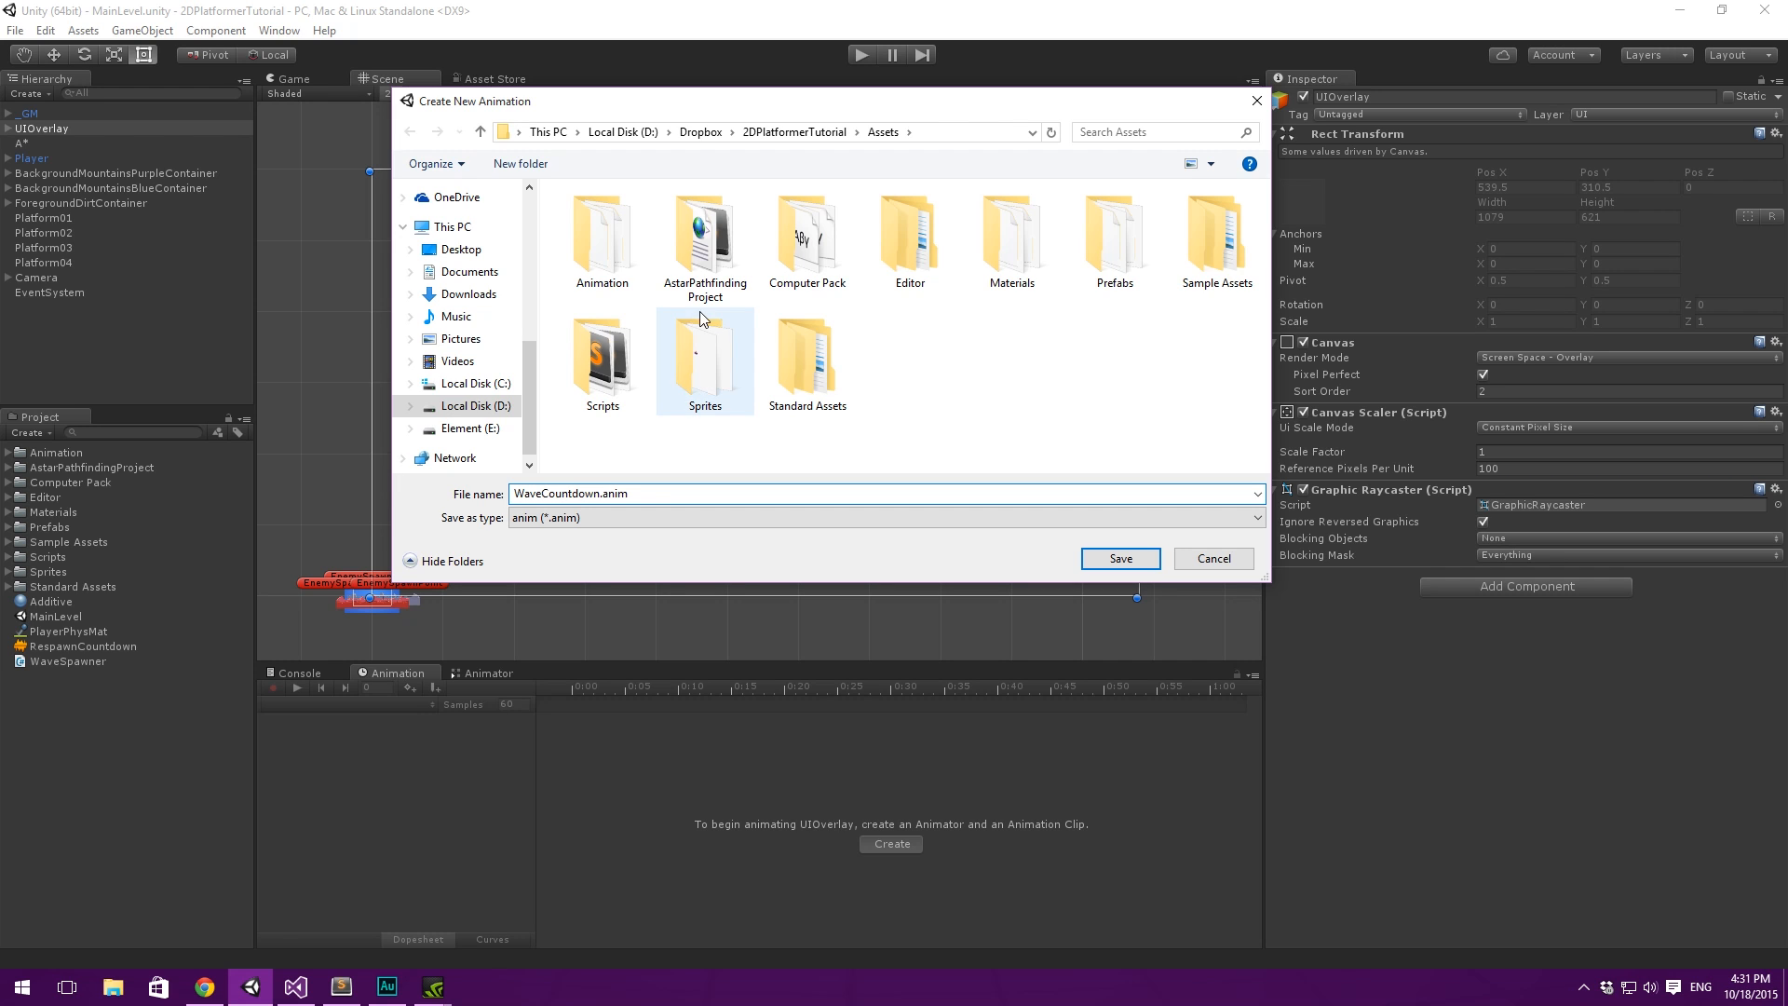
pyautogui.click(1122, 559)
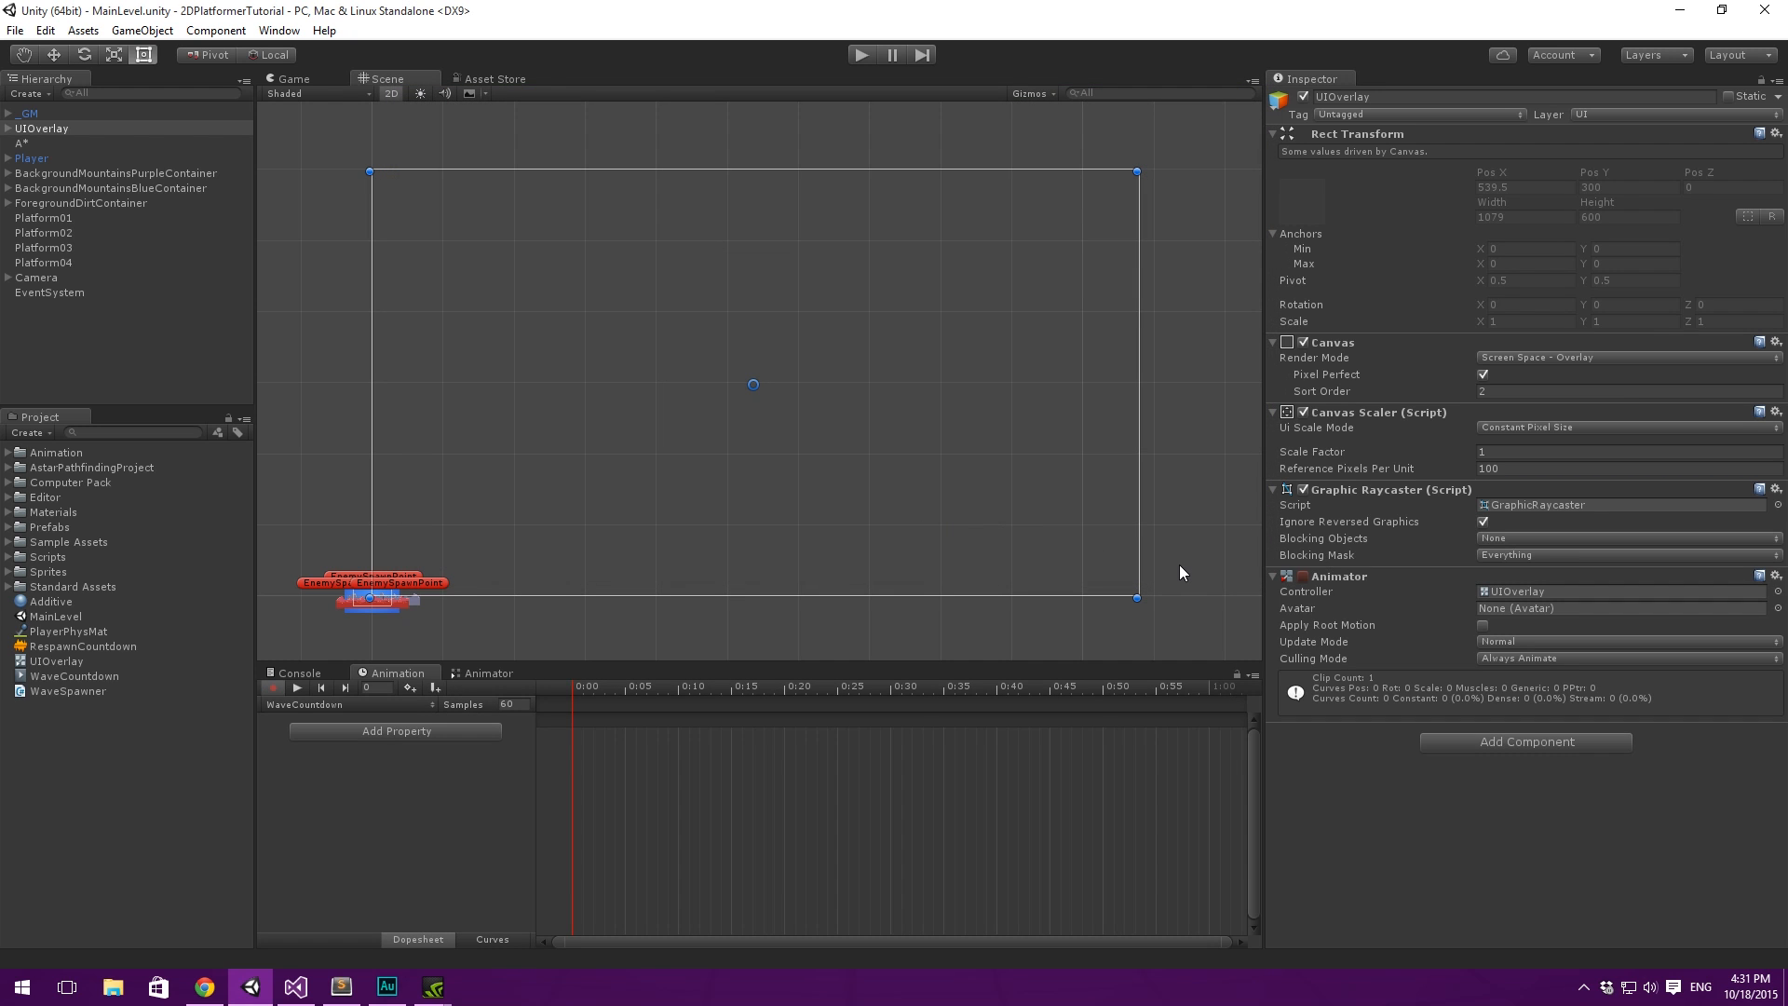
# - Remove the Animator component from UIOverlay, delete the UIOverlay controller and WaveCountdown clip from the project, and reselect UIOverlay
pyautogui.click(10, 130)
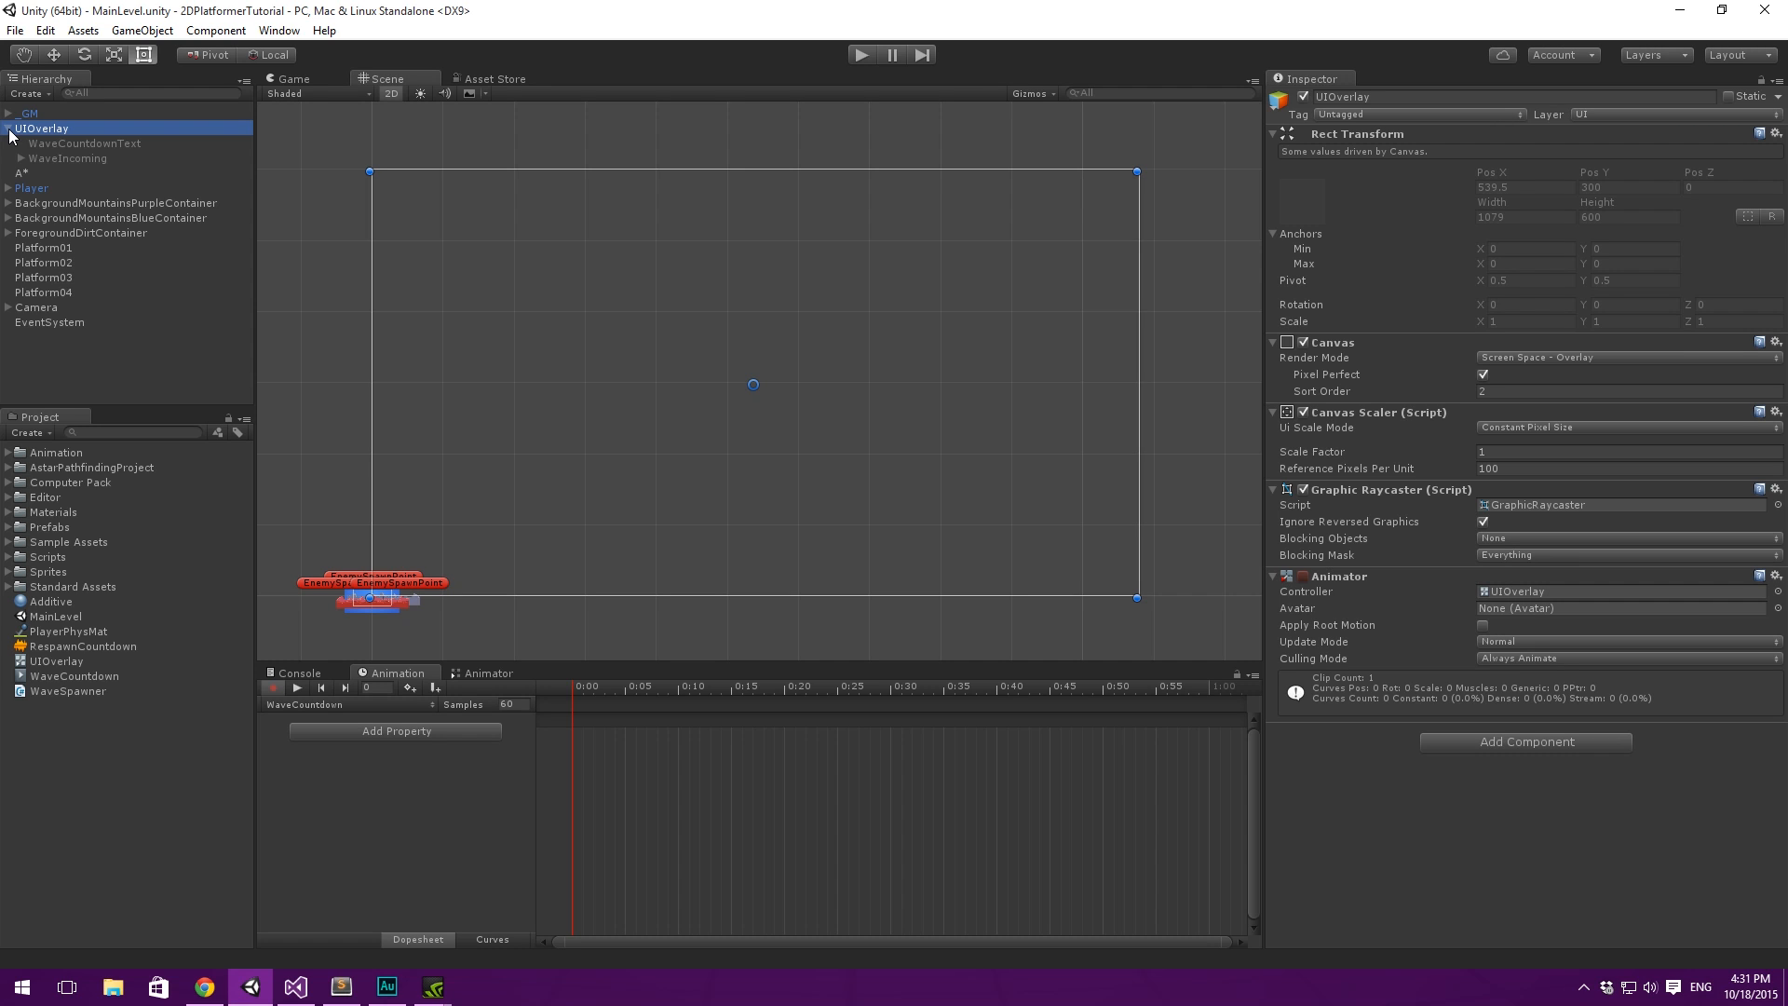
pyautogui.rightClick(1342, 576)
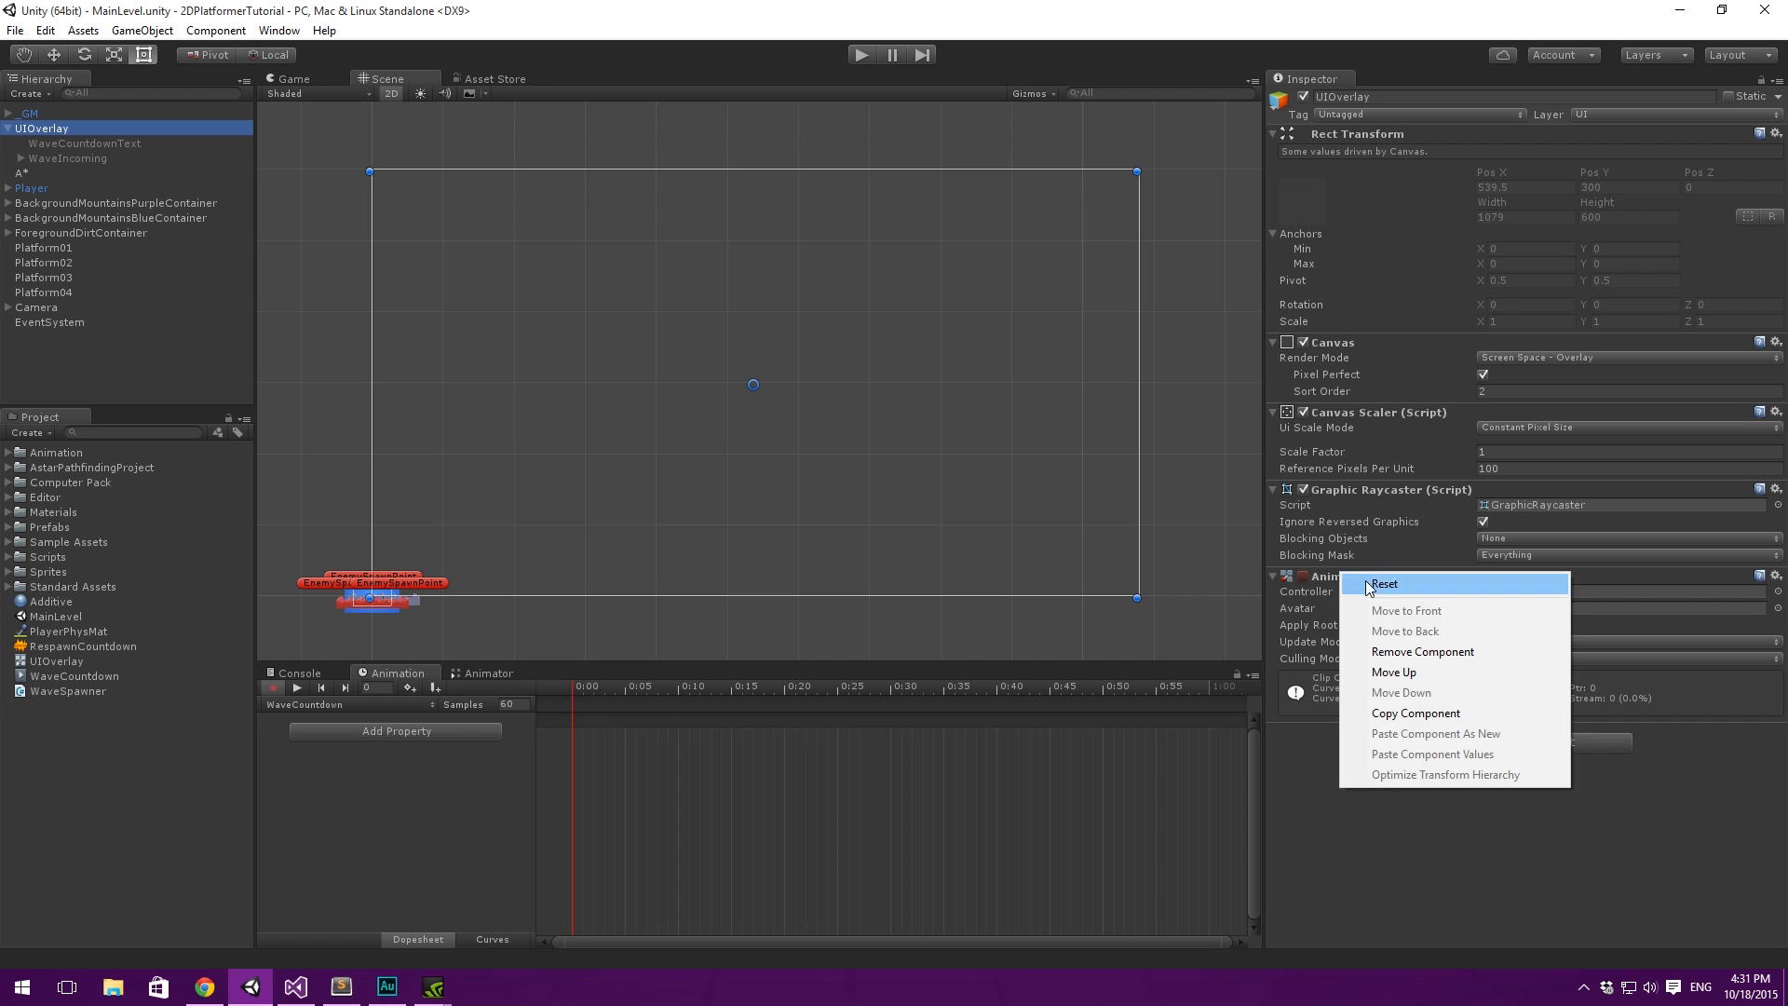
pyautogui.click(1442, 653)
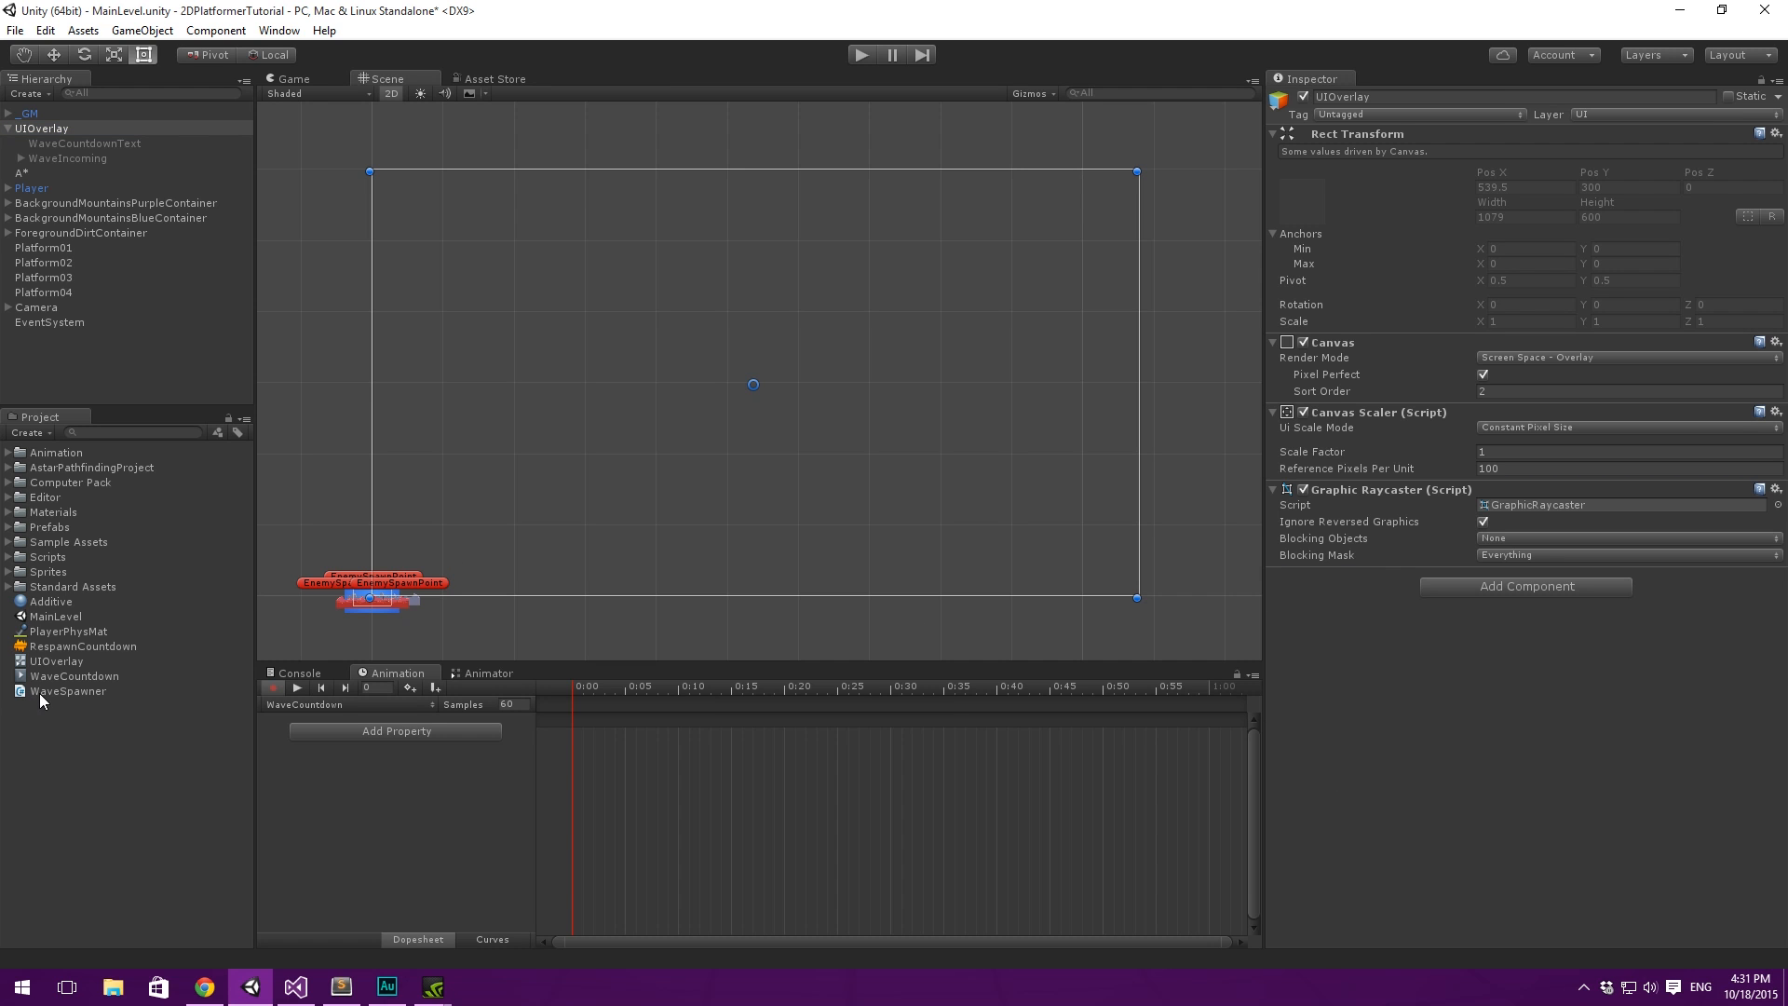
pyautogui.click(63, 679)
pyautogui.keyDown('shift'); pyautogui.click(82, 664); pyautogui.keyUp('shift')
pyautogui.press('Delete')
pyautogui.press('Return')
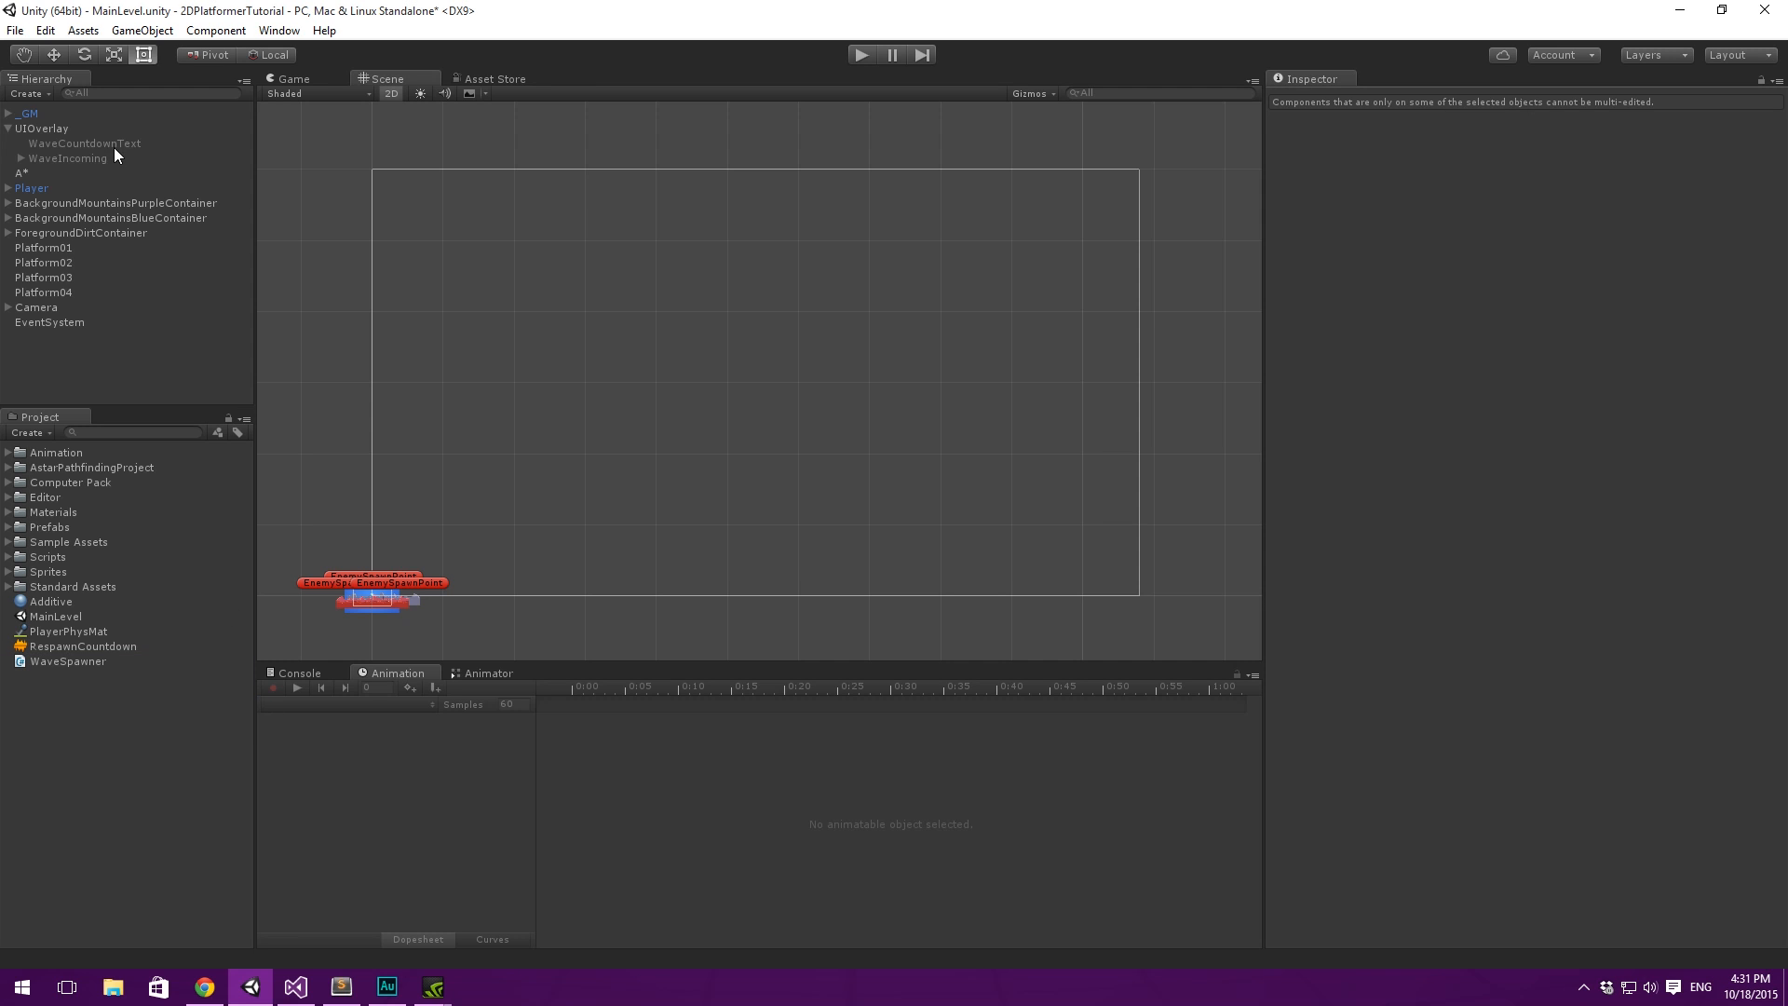
pyautogui.click(102, 128)
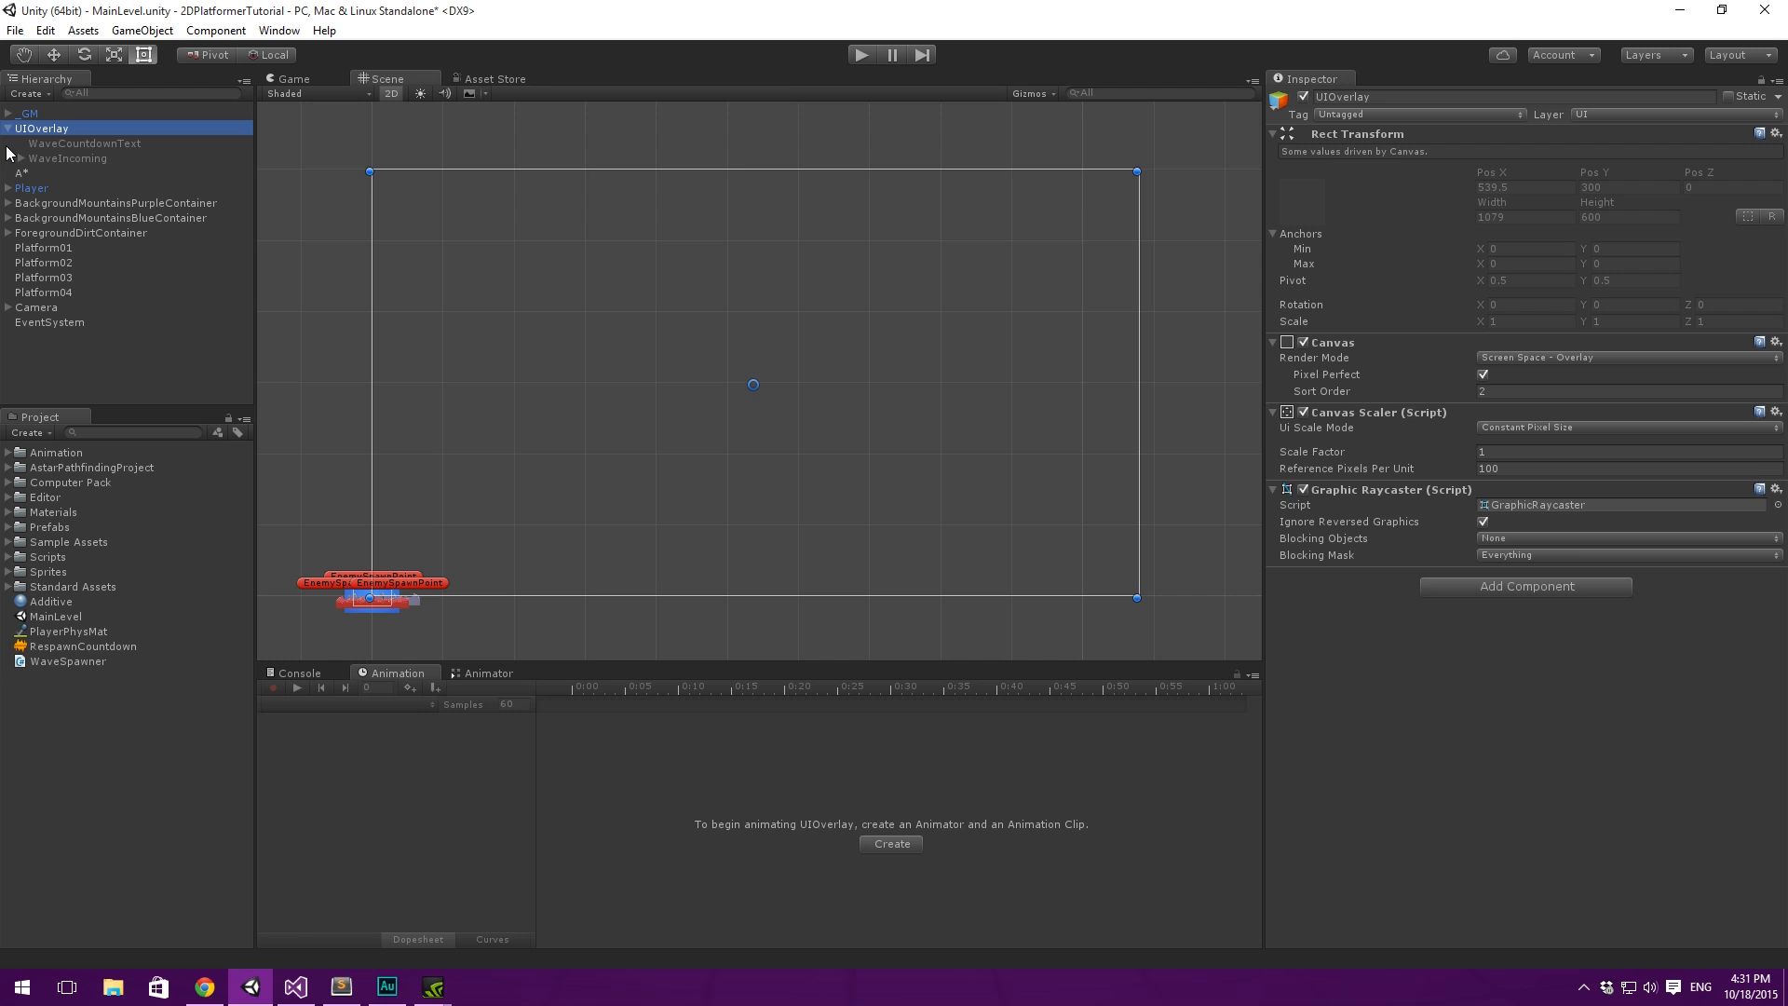
# - Create an empty child object under UIOverlay and set its anchors to stretch in both directions
pyautogui.rightClick(59, 128)
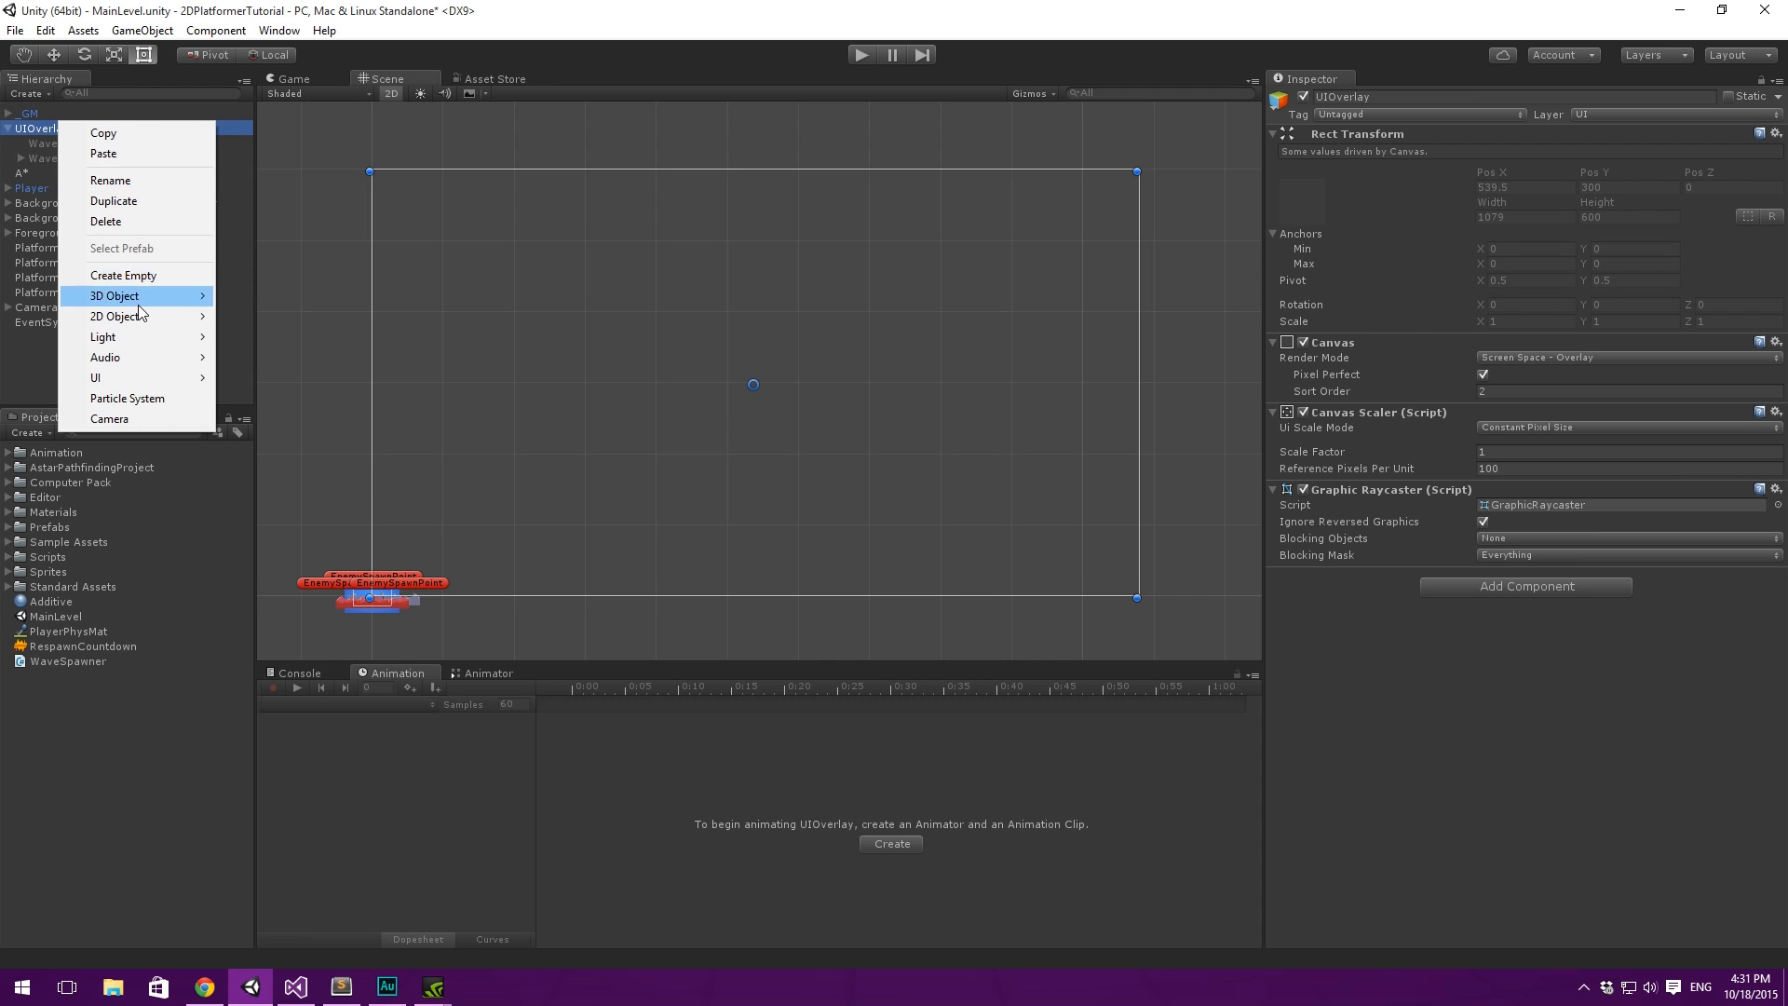
pyautogui.click(123, 275)
pyautogui.click(1303, 177)
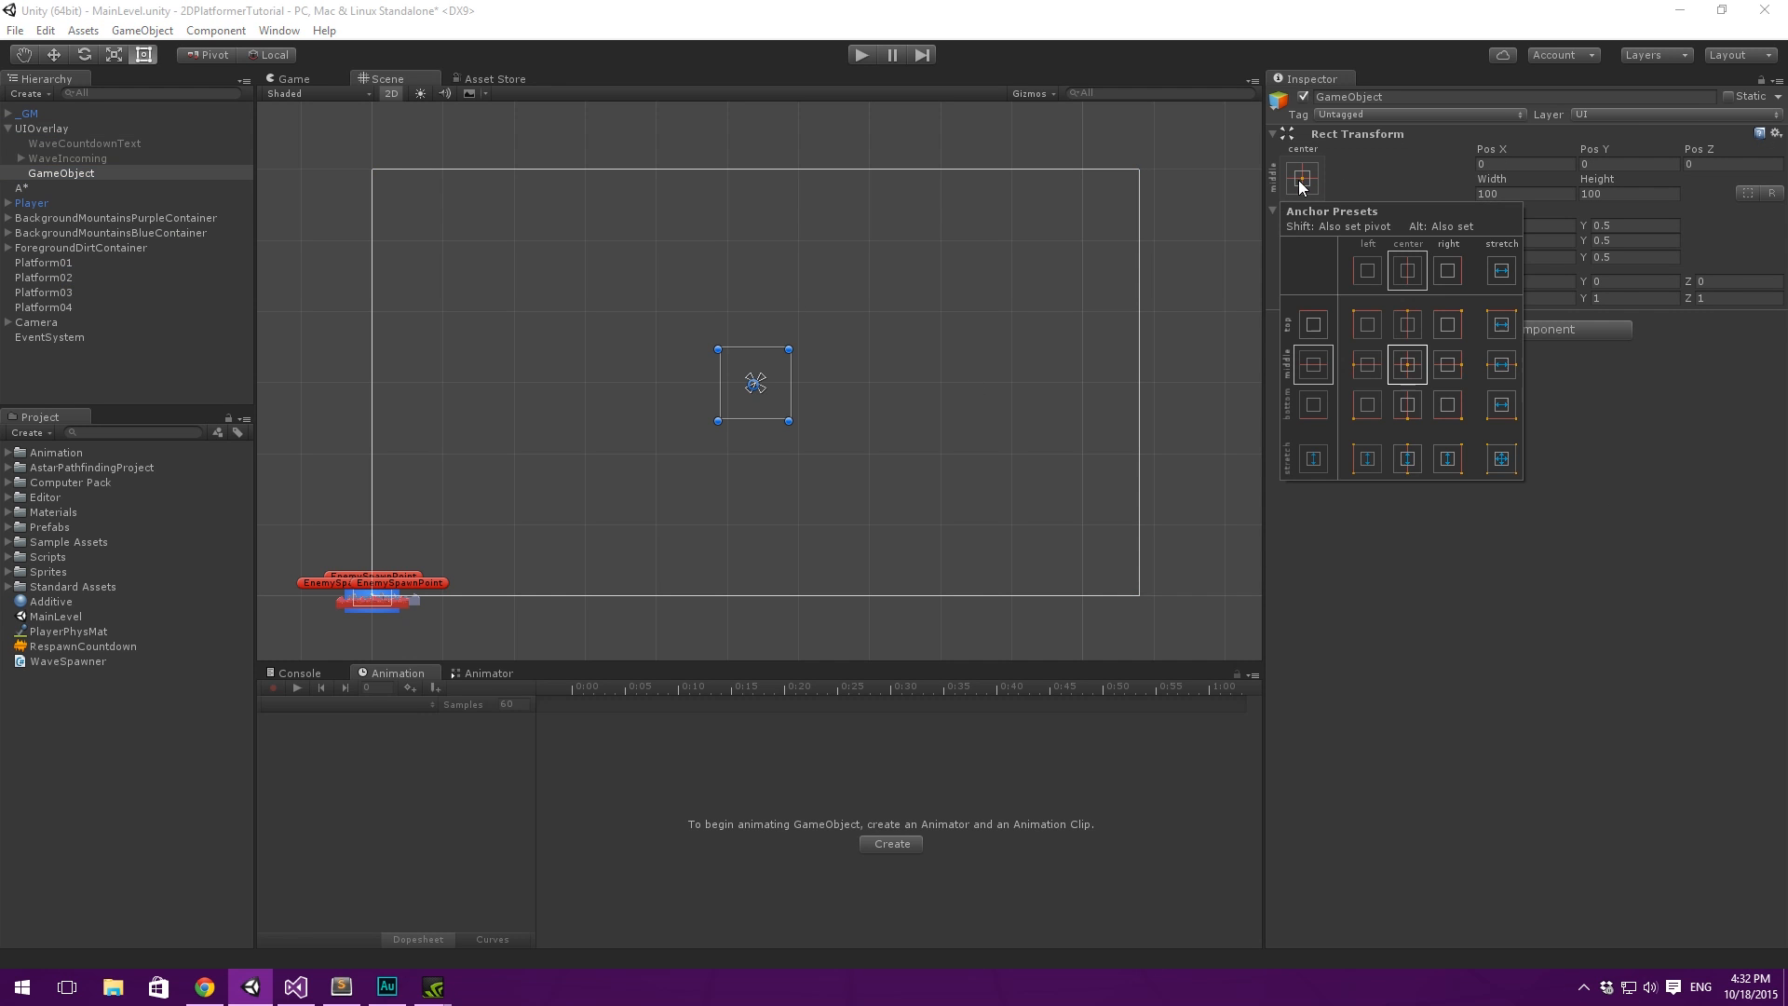
pyautogui.keyDown('alt'); pyautogui.click(1502, 470); pyautogui.keyUp('alt')
pyautogui.press('t')
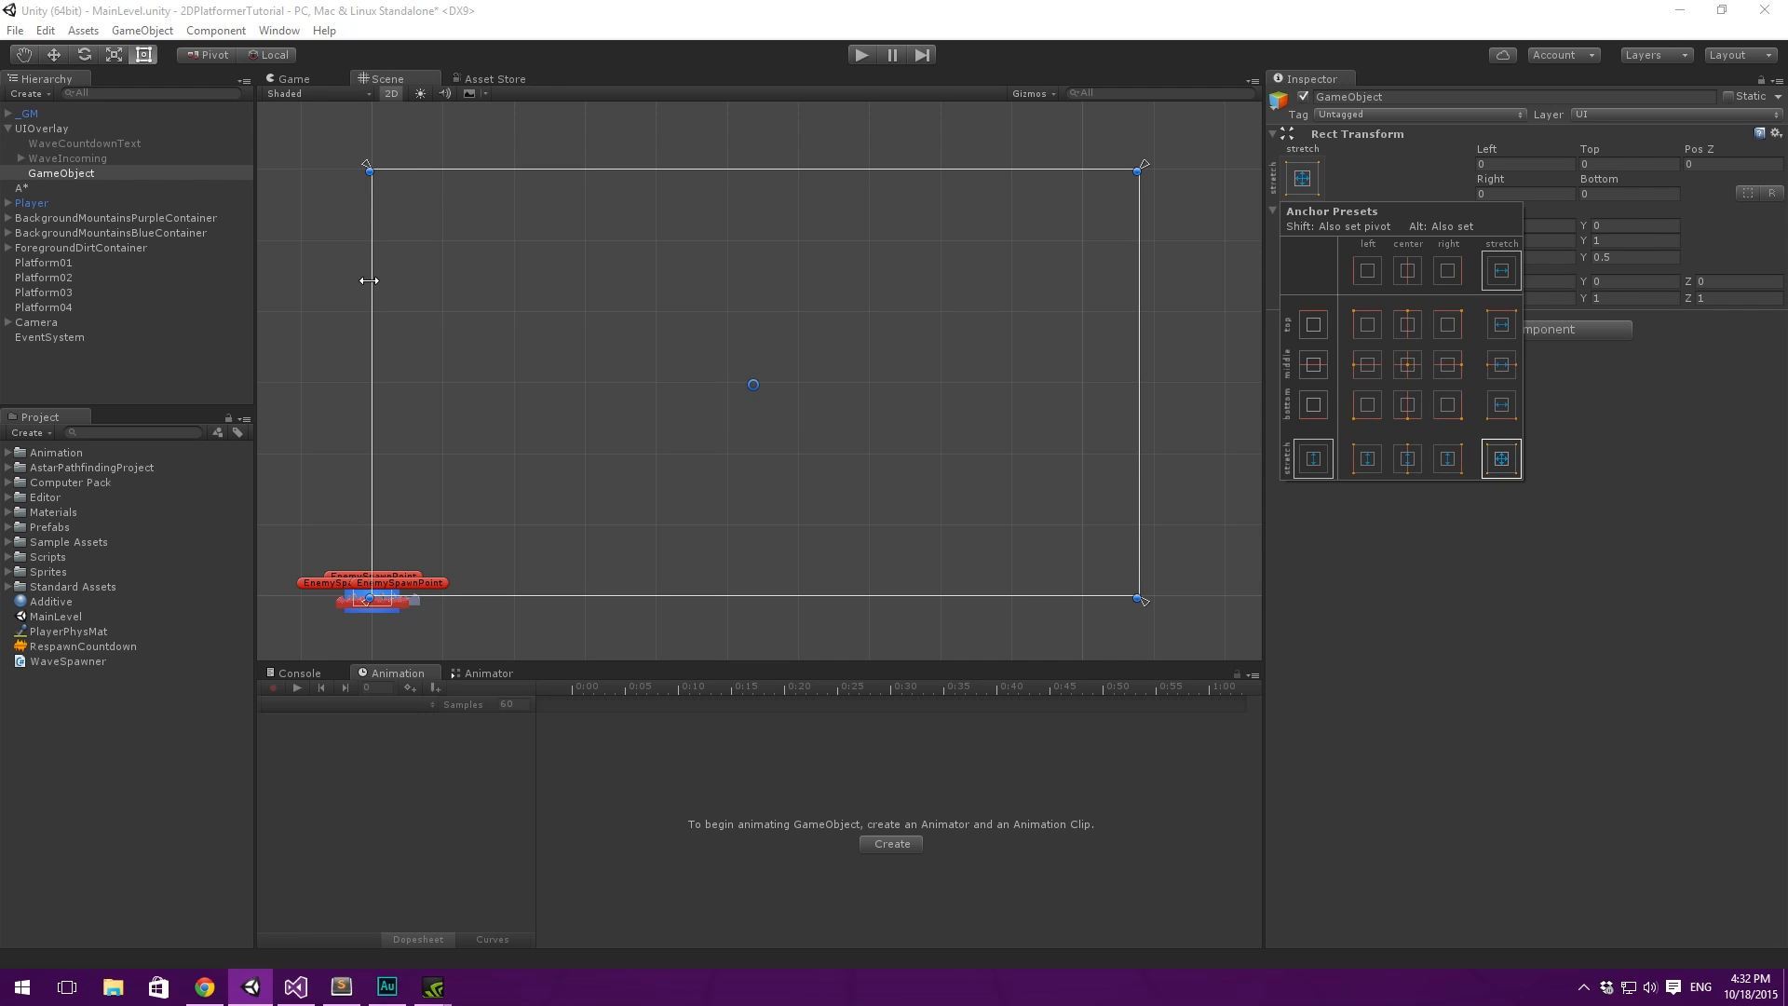
pyautogui.click(1505, 462)
pyautogui.scroll(-3, 726, 303)
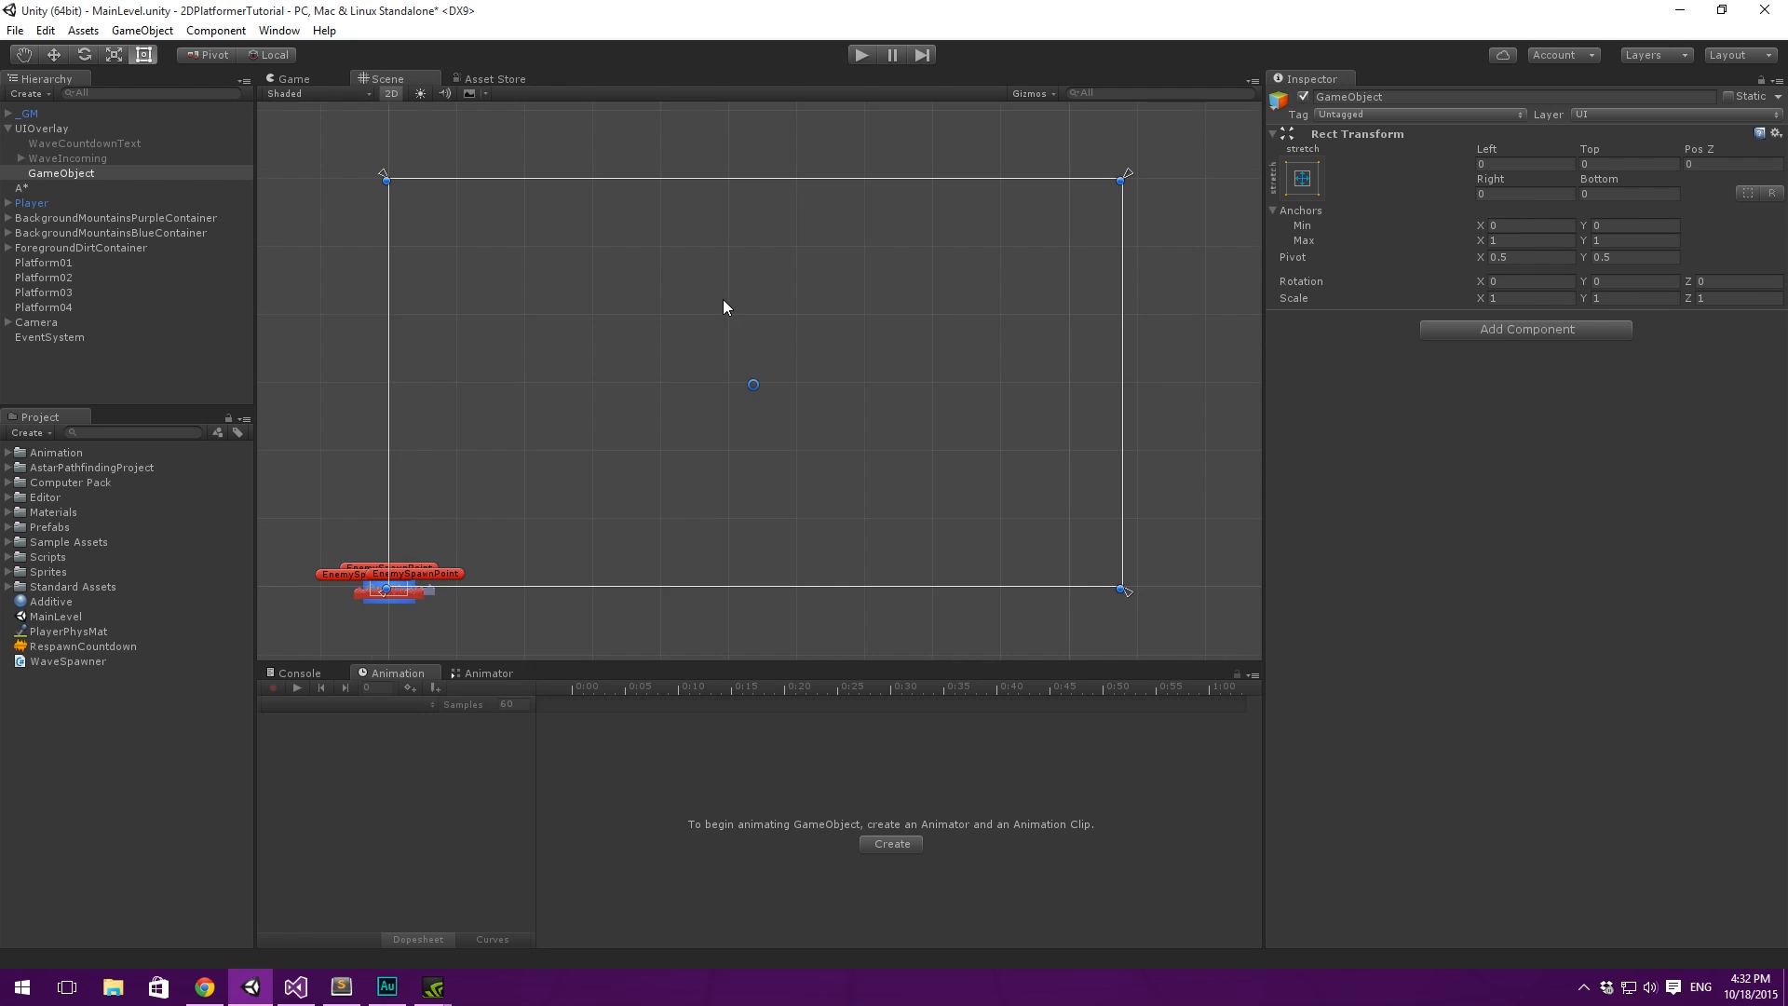
# - Parent WaveCountdownText and WaveIncoming to the new empty GameObject inside UIOverlay
pyautogui.click(87, 159)
pyautogui.keyDown('shift'); pyautogui.click(102, 145); pyautogui.keyUp('shift')
pyautogui.moveTo(102, 145); pyautogui.dragTo(13, 169)
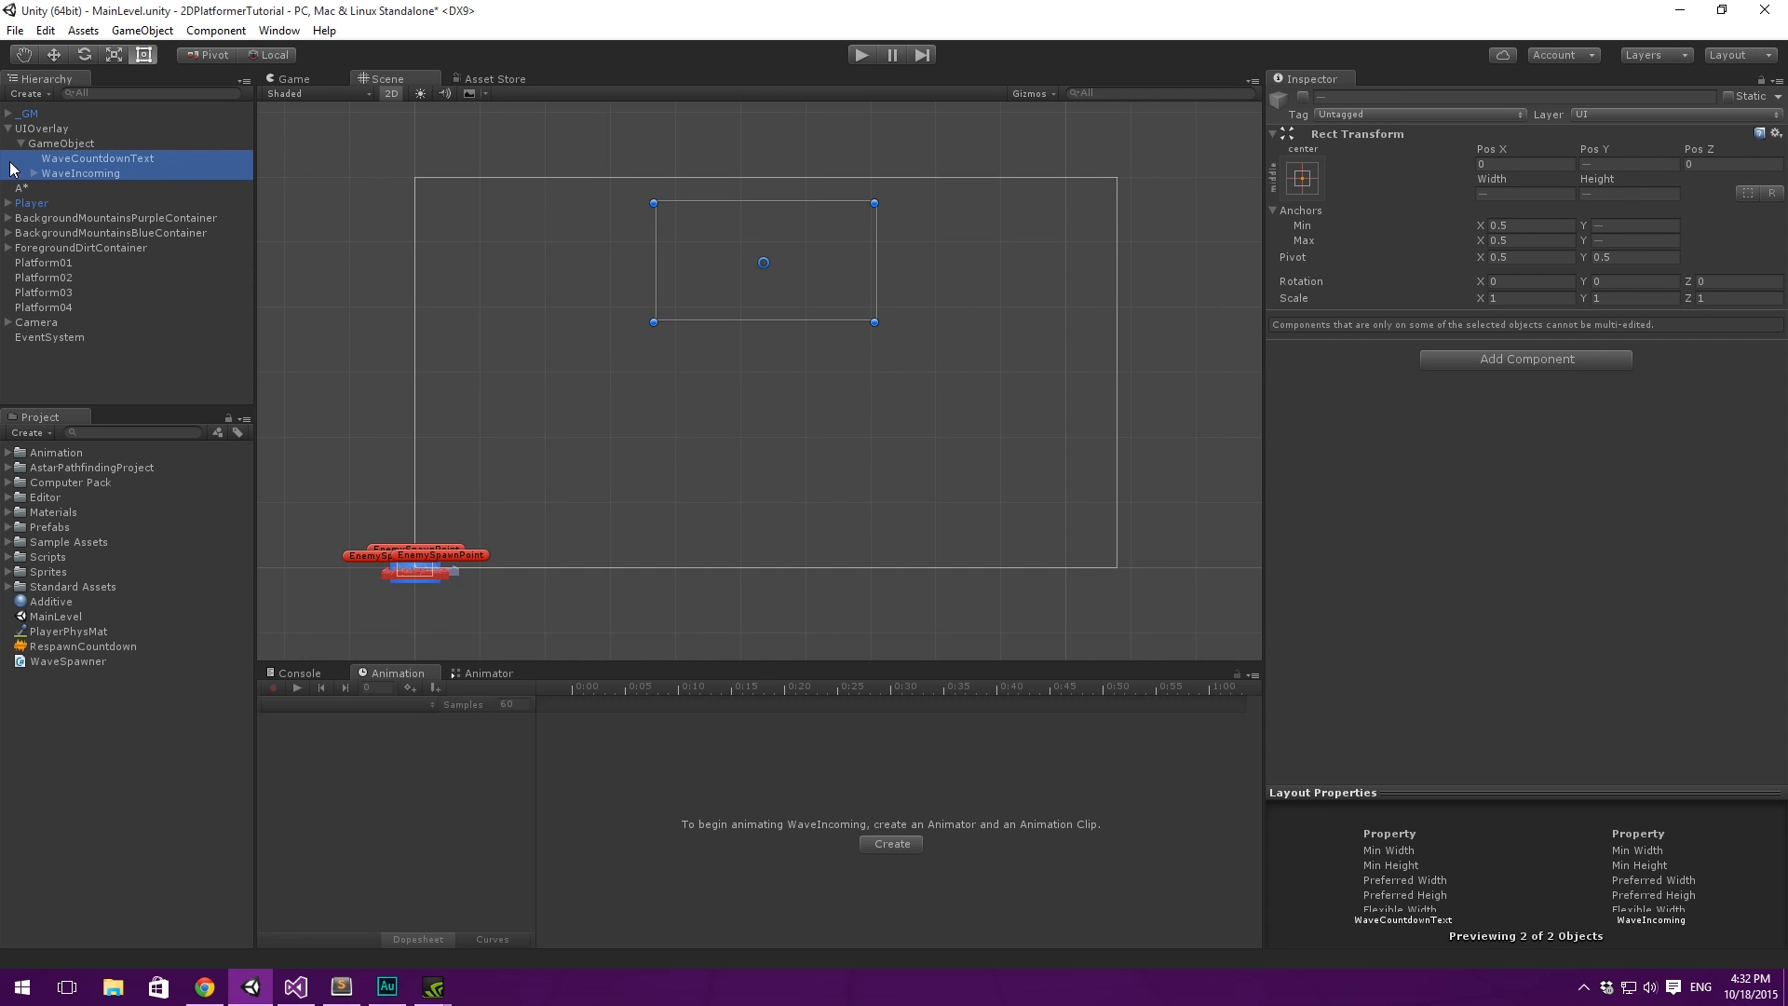
pyautogui.click(80, 159)
pyautogui.click(110, 169)
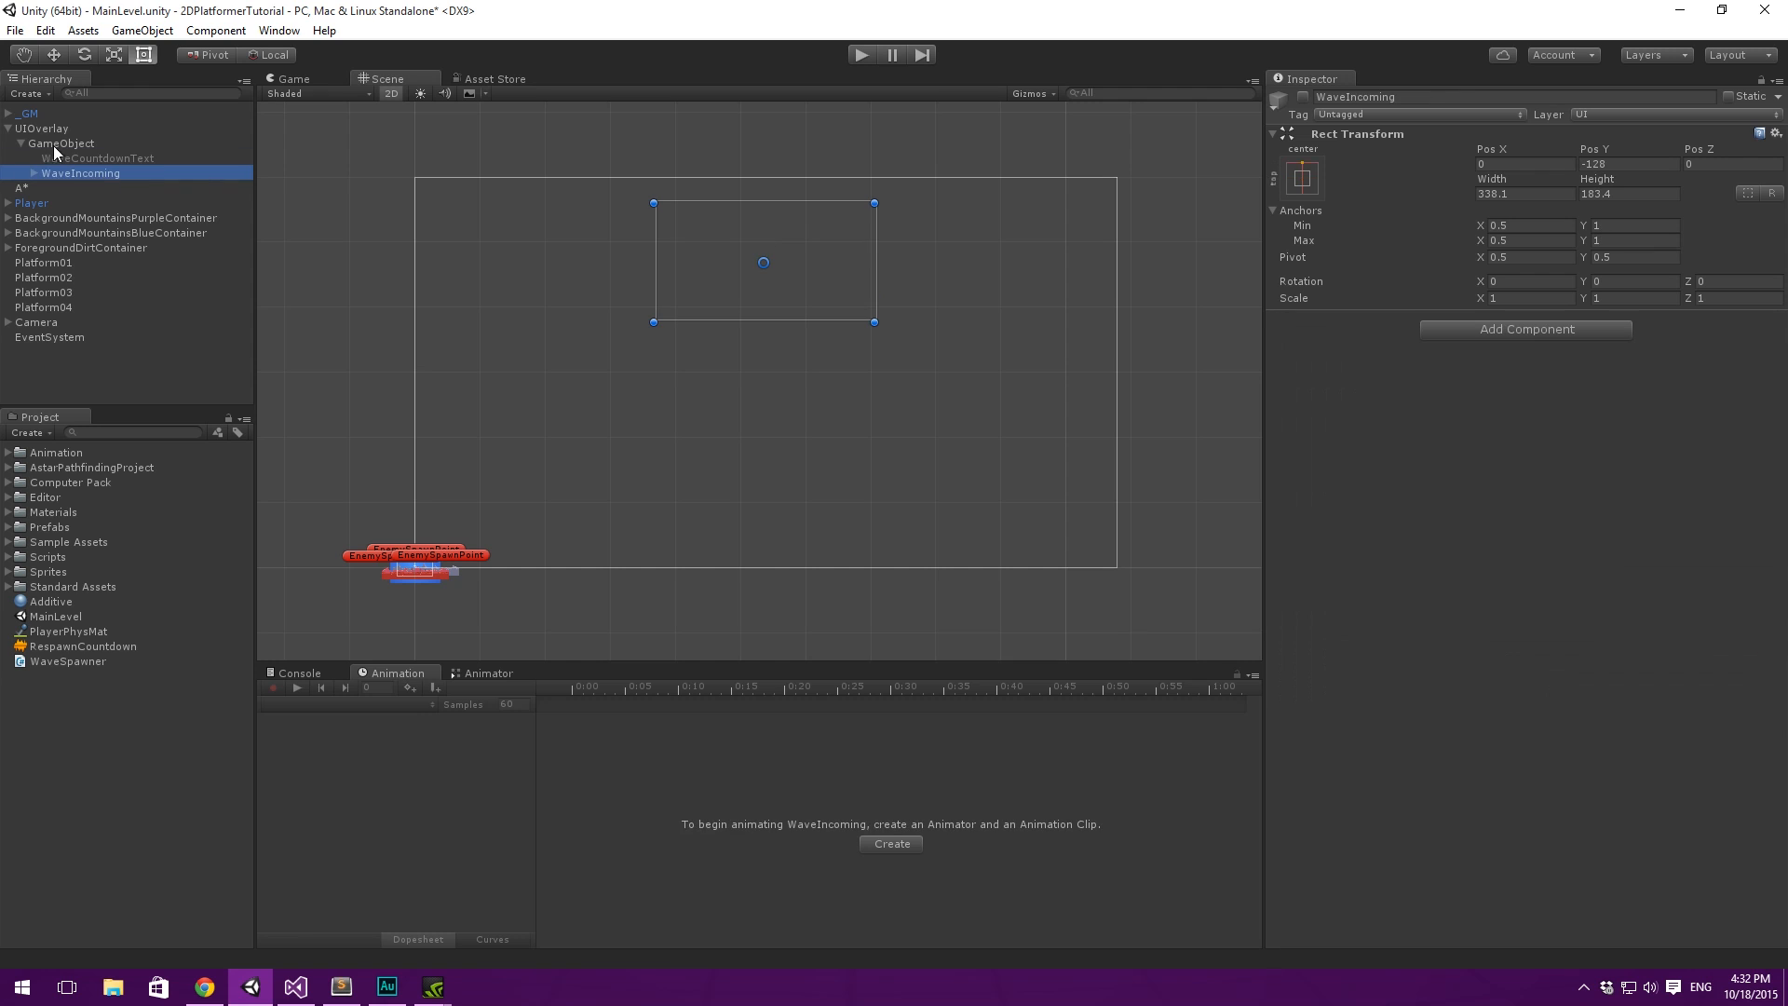
# - Rename the empty GameObject that holds the two wave elements to WaveUI
pyautogui.click(74, 144)
pyautogui.press('F2')
pyautogui.press('BackSpace')
pyautogui.write('Wave')
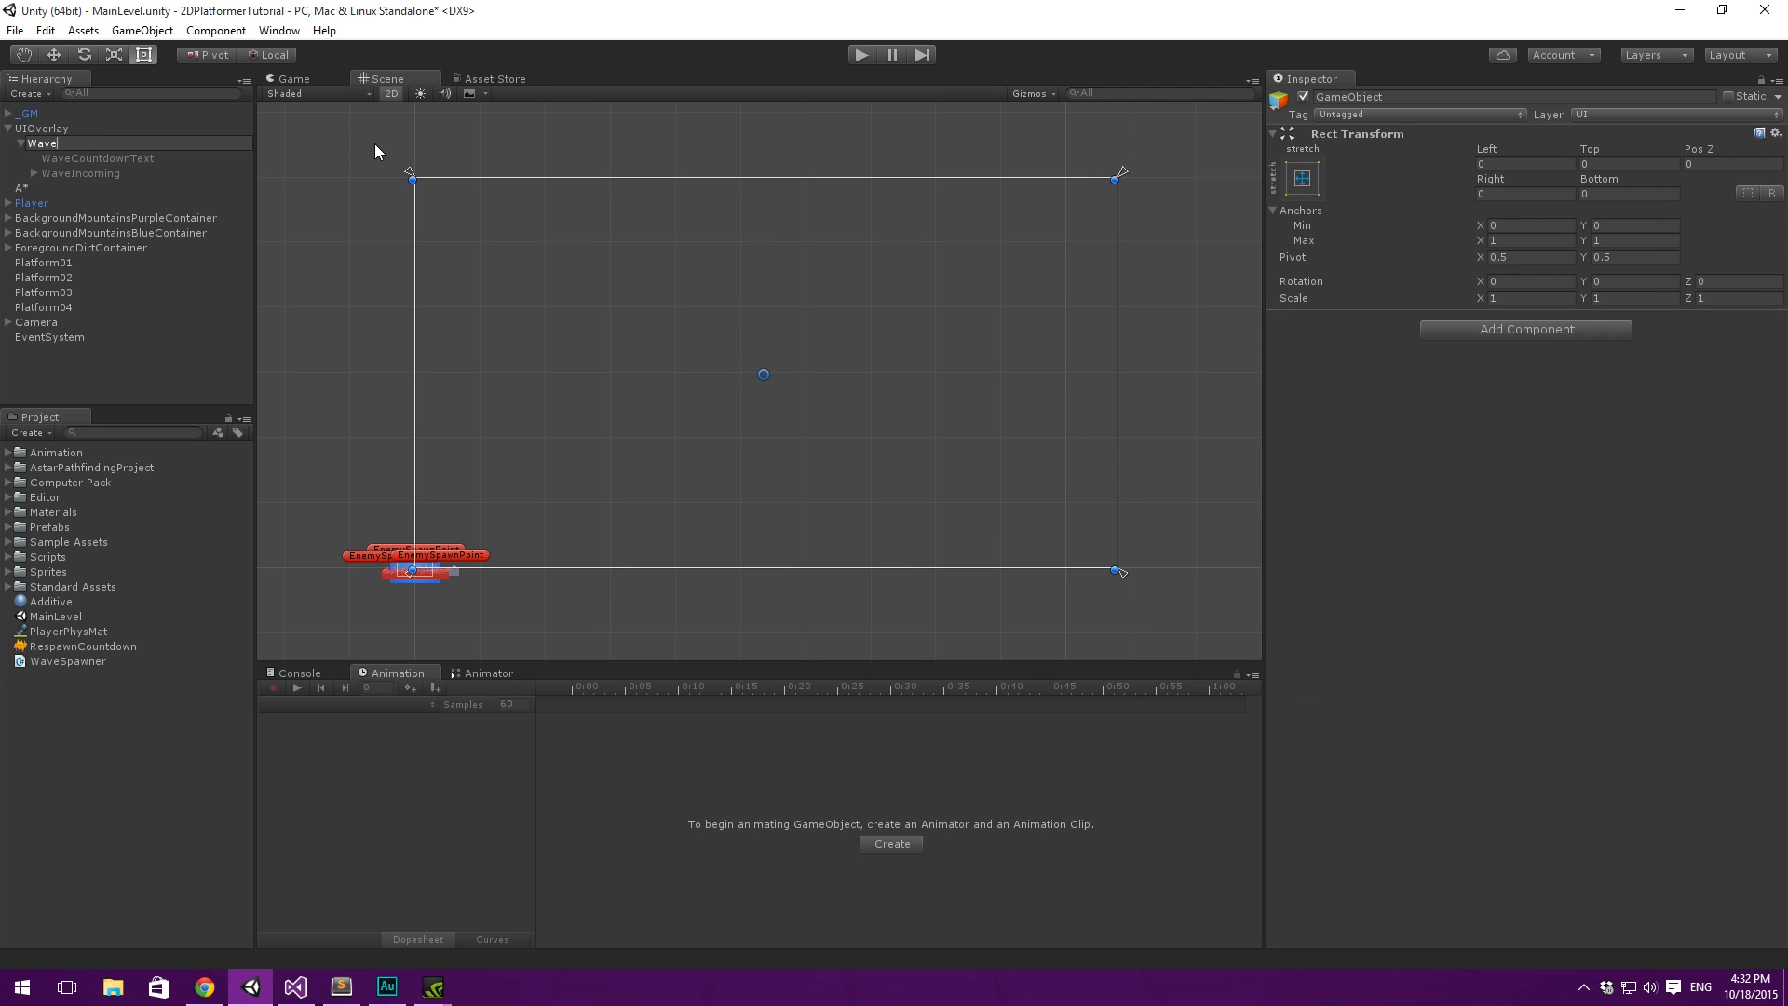
pyautogui.write(' UI')
pyautogui.press('Return')
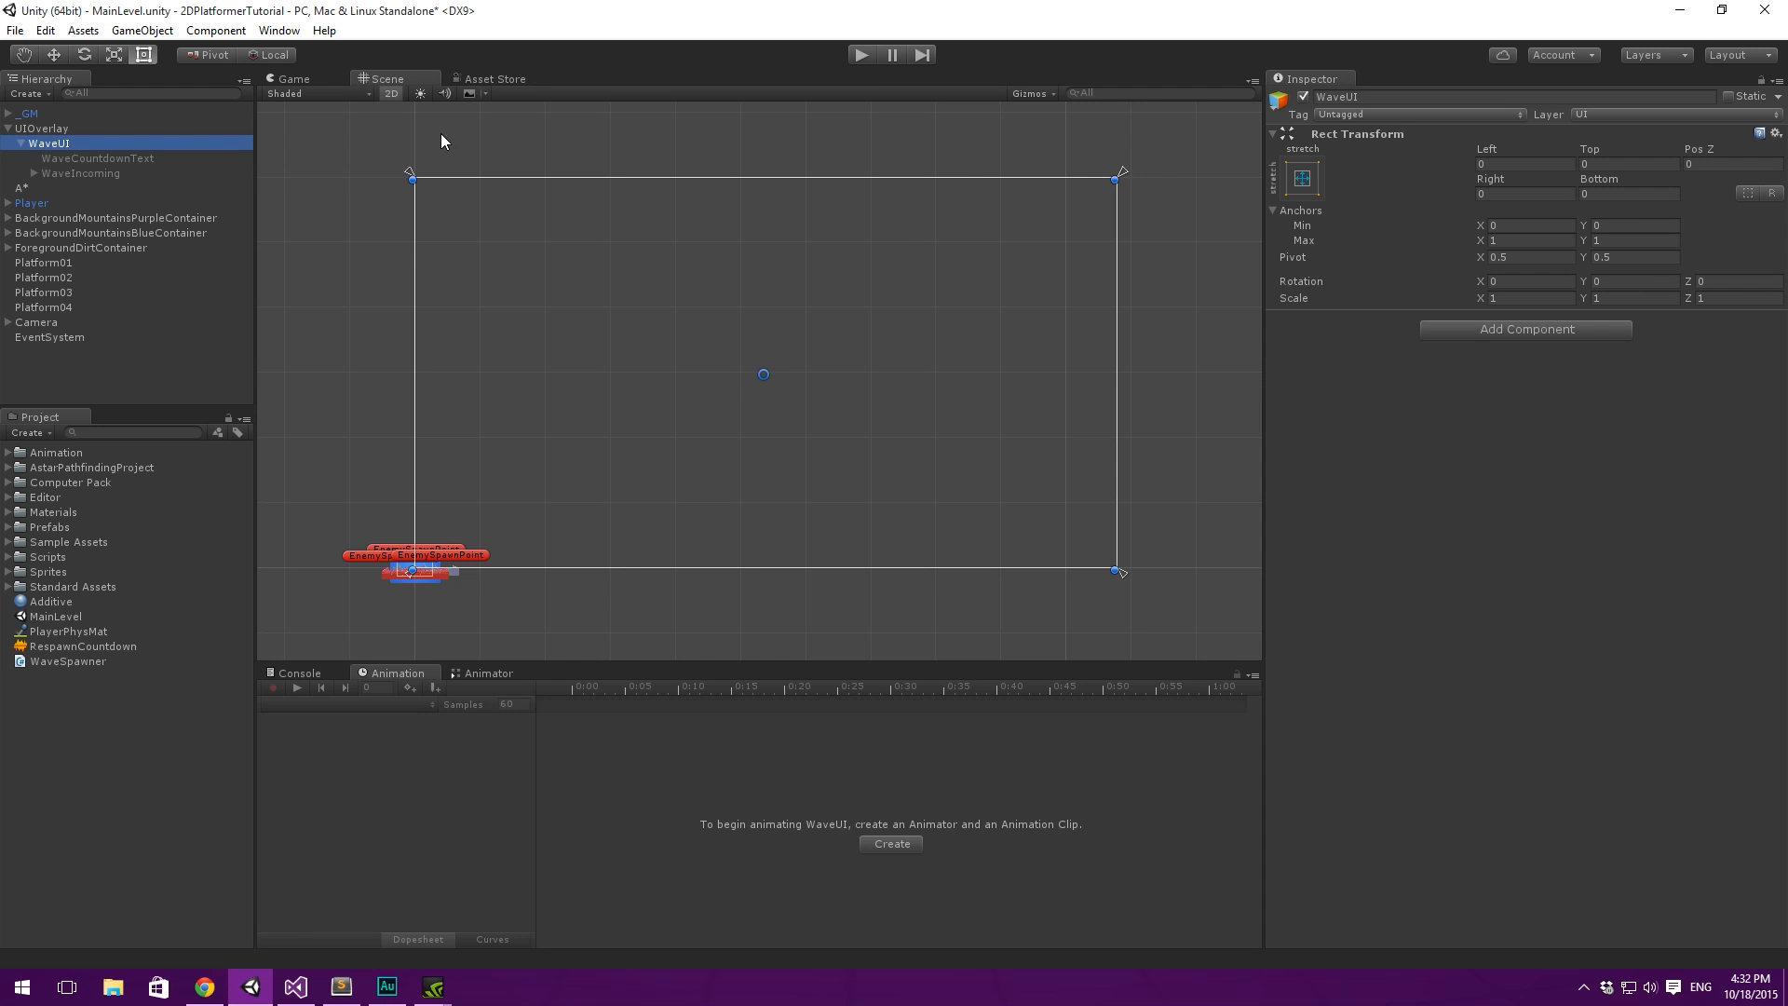
# - Create an animation clip for WaveUI and save it as WaveCountdown.anim in the Assets folder
pyautogui.moveTo(692, 184); pyautogui.dragTo(710, 187, button='middle')
pyautogui.click(891, 844)
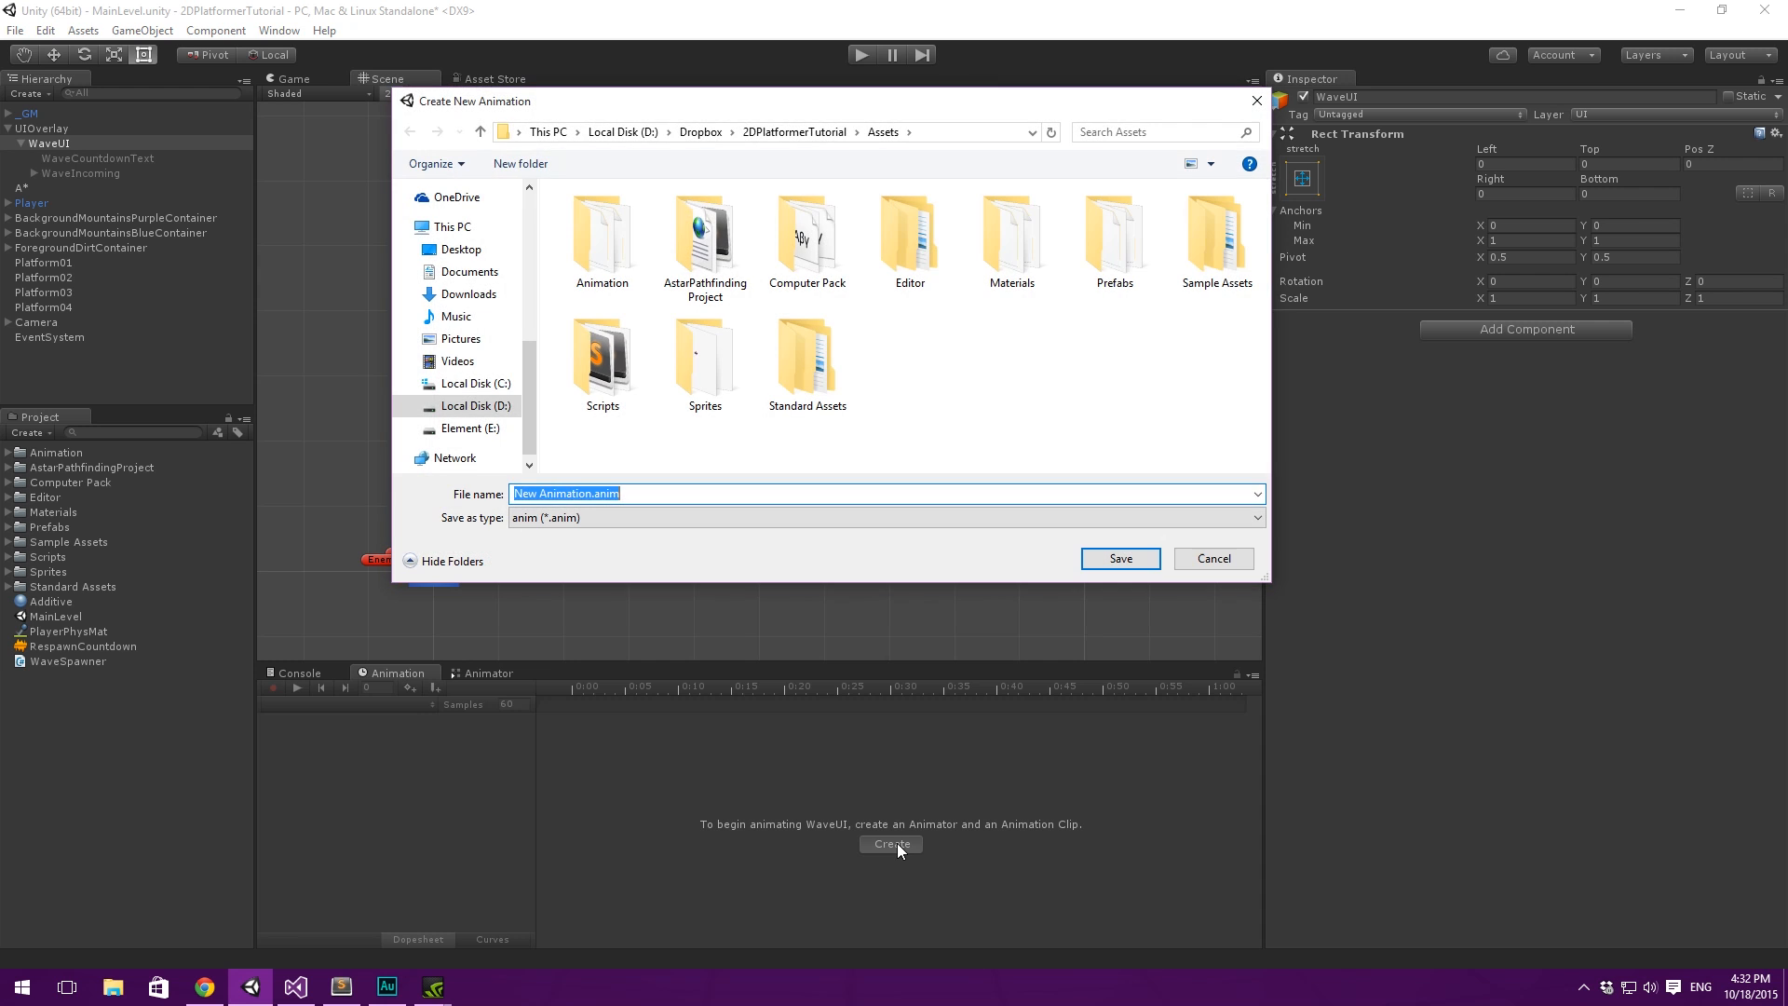
pyautogui.press('Left')
pyautogui.hotkey('ctrl', 'shift', 'Left')
pyautogui.hotkey('ctrl', 'shift', 'Left')
pyautogui.hotkey('ctrl', 'shift', 'Left')
pyautogui.write('WaveCountdown.')
pyautogui.press('Return')
pyautogui.moveTo(1092, 283)
pyautogui.mouseDown(button='middle')
pyautogui.moveTo(1081, 299)
pyautogui.moveTo(1117, 290)
pyautogui.mouseUp(button='middle')
pyautogui.moveTo(969, 228); pyautogui.dragTo(970, 220, button='middle')
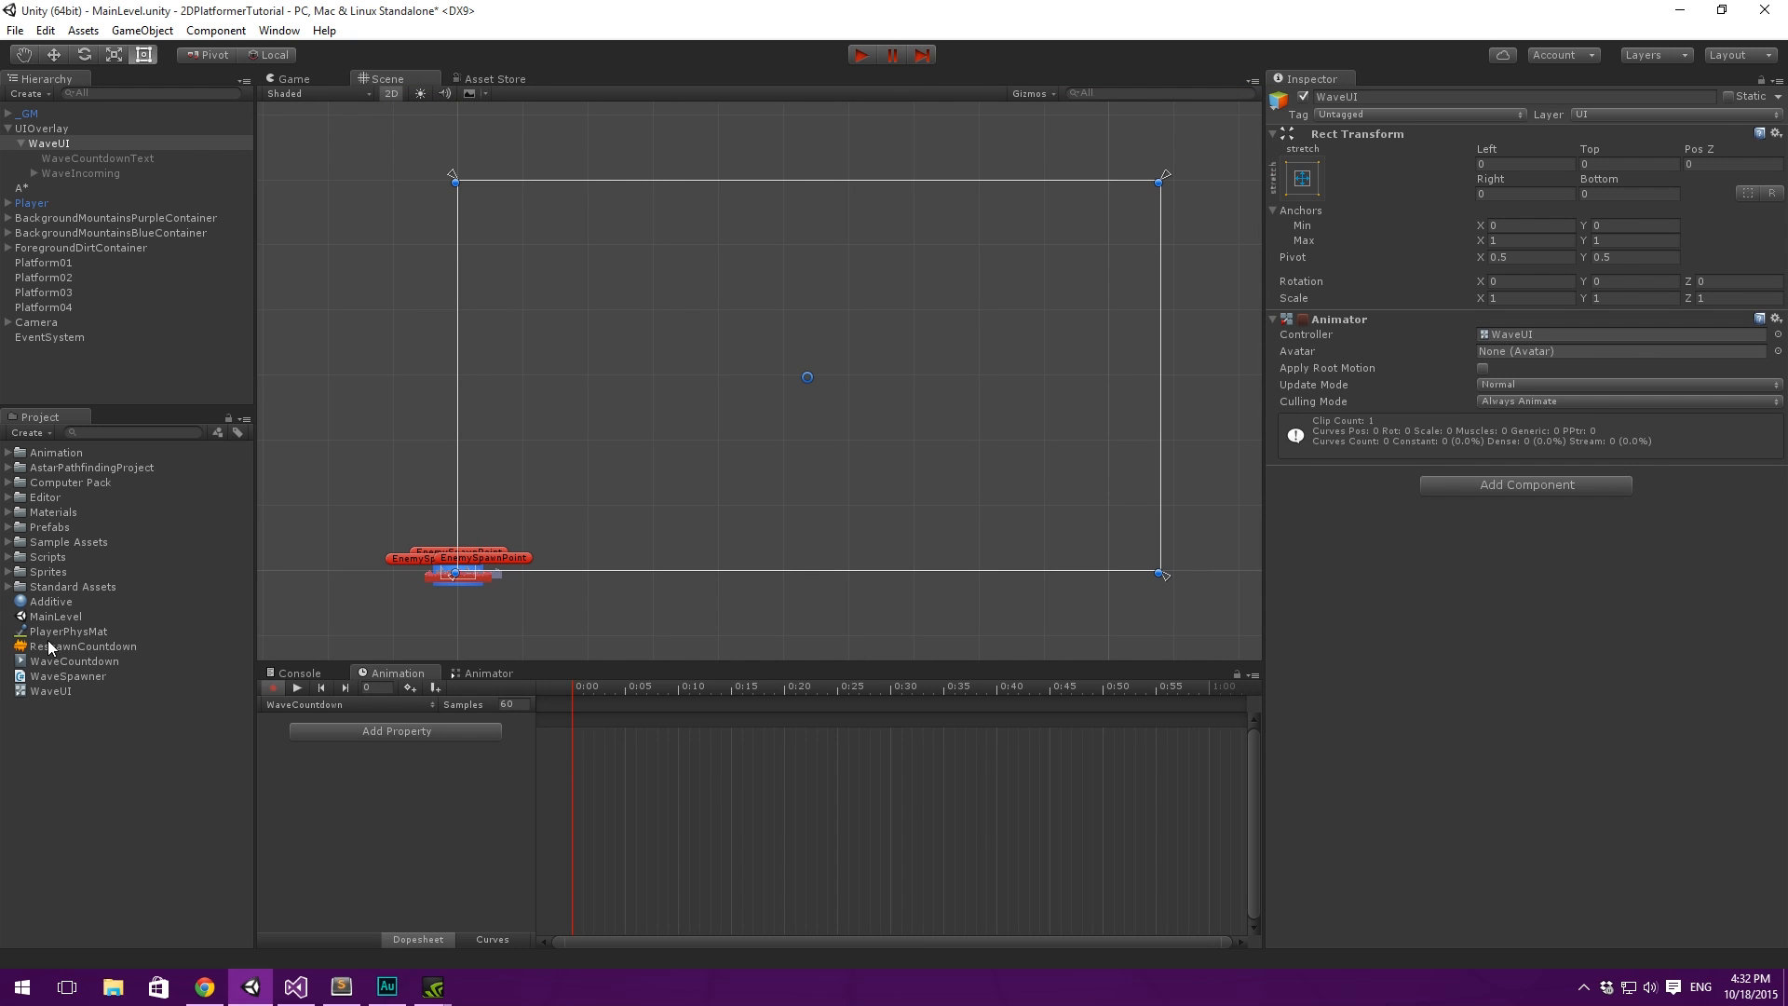
pyautogui.moveTo(720, 407); pyautogui.dragTo(705, 415, button='middle')
pyautogui.moveTo(788, 365); pyautogui.dragTo(831, 336, button='middle')
pyautogui.scroll(1, 838, 321)
pyautogui.moveTo(880, 220); pyautogui.dragTo(838, 242, button='middle')
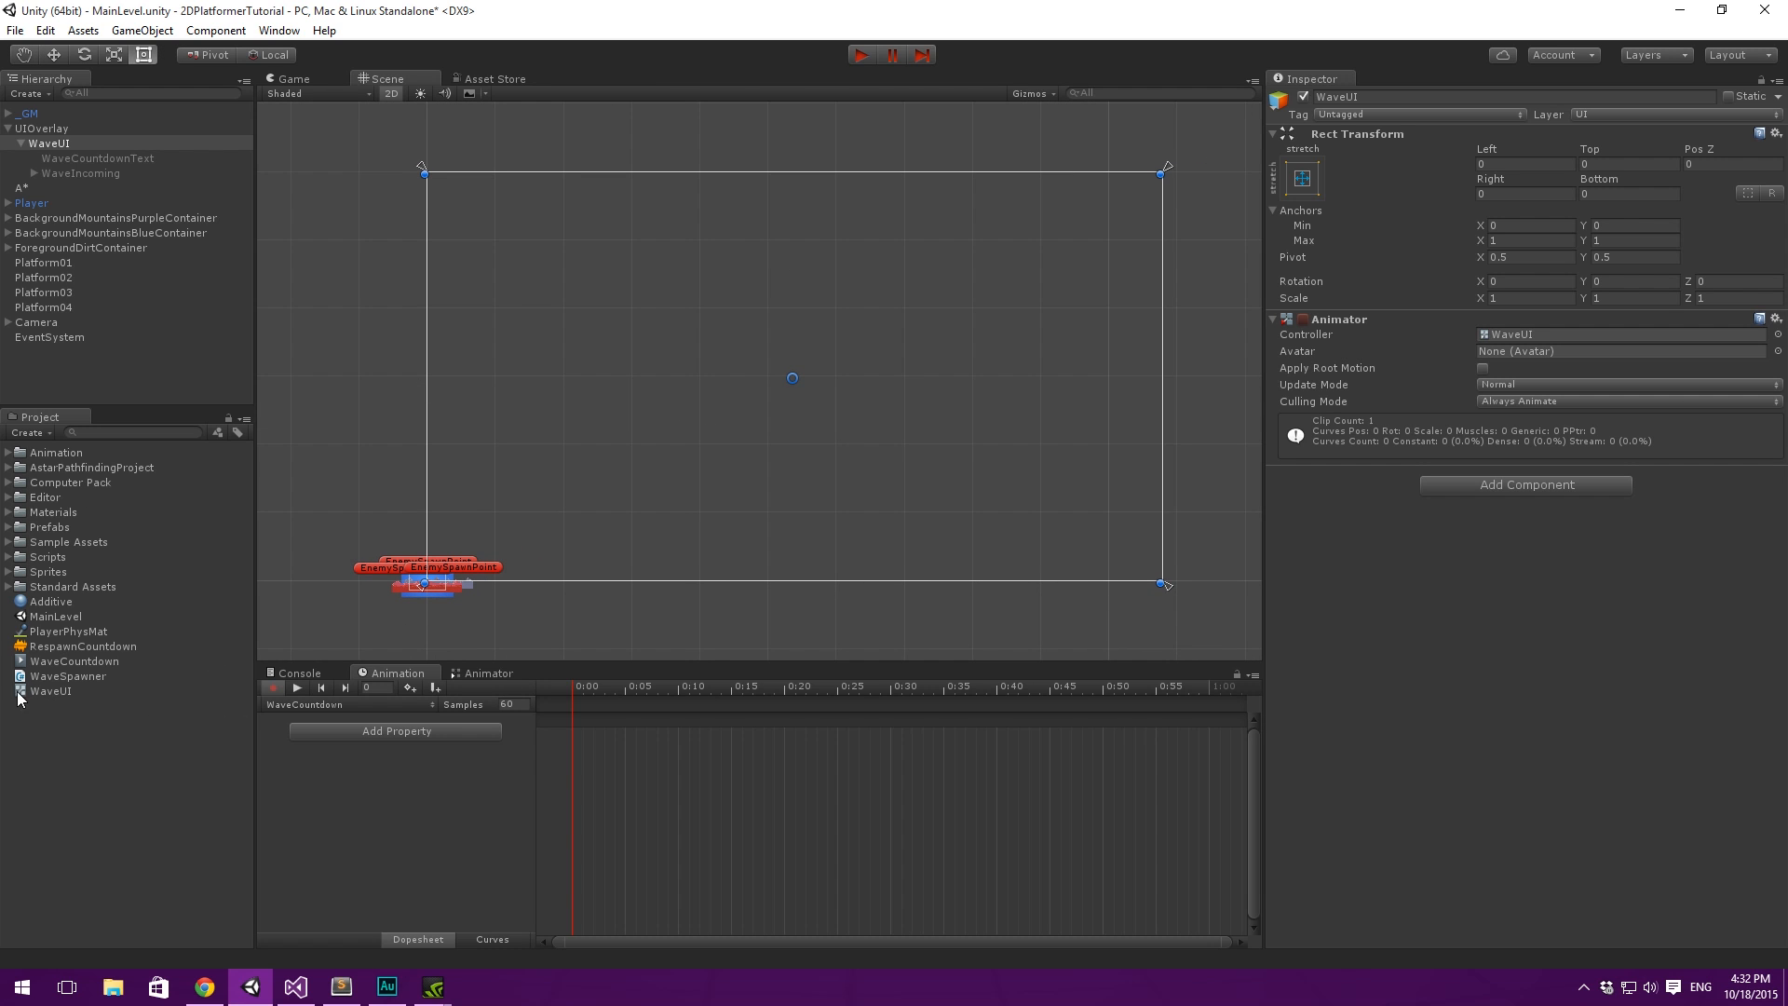
pyautogui.moveTo(794, 444); pyautogui.dragTo(791, 447, button='middle')
pyautogui.moveTo(926, 381); pyautogui.dragTo(925, 410, button='middle')
pyautogui.moveTo(810, 334)
pyautogui.mouseDown(button='middle')
pyautogui.moveTo(816, 299)
pyautogui.moveTo(787, 307)
pyautogui.mouseUp(button='middle')
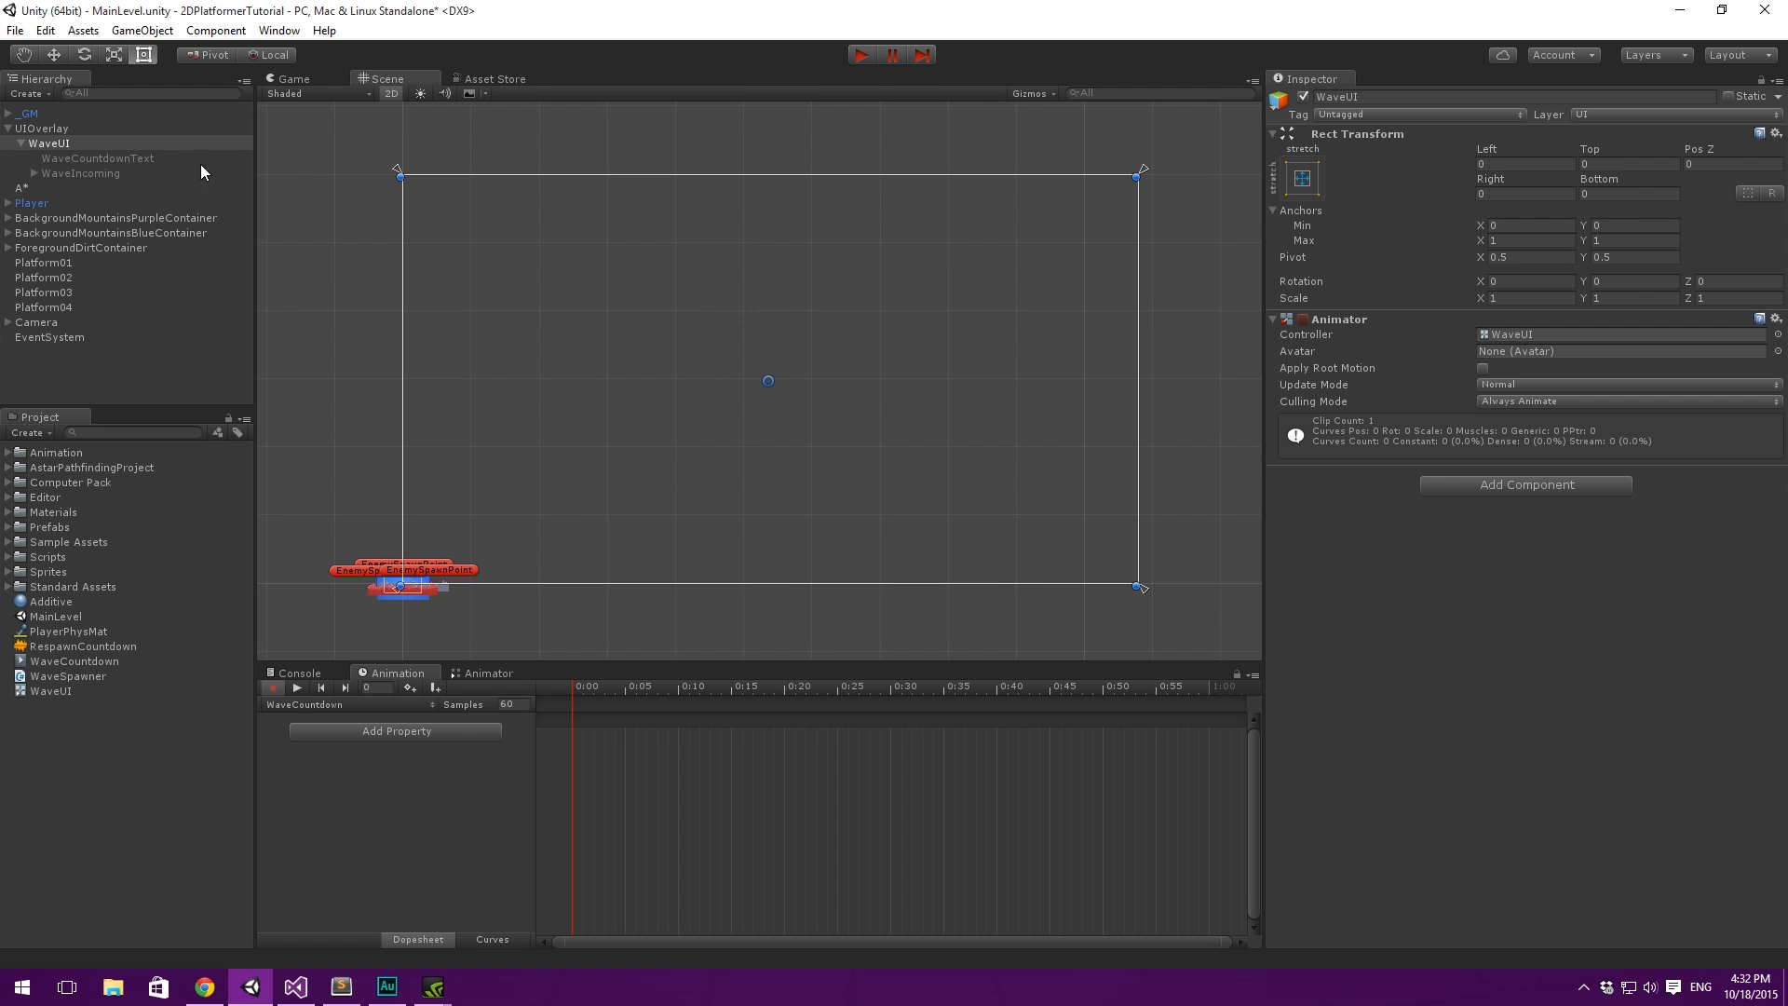
# - Turn off animation recording and select the WaveCountdownText object
pyautogui.click(271, 688)
pyautogui.moveTo(461, 373); pyautogui.dragTo(475, 361, button='middle')
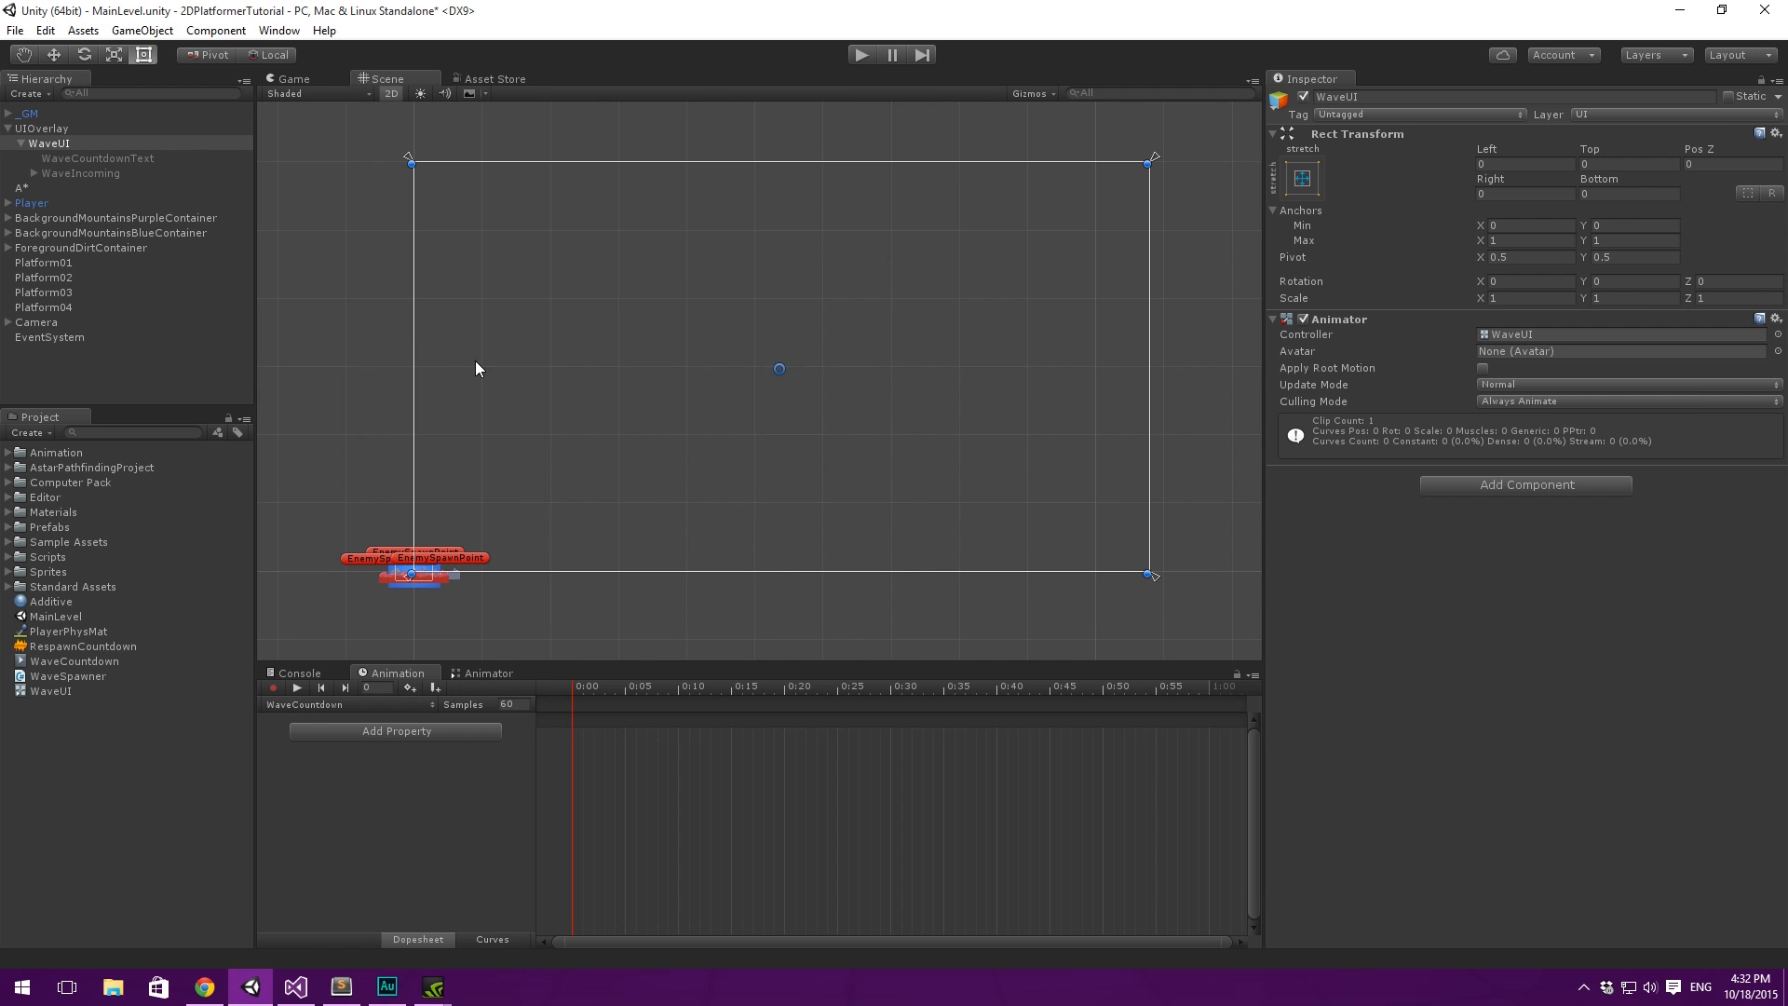
pyautogui.click(82, 174)
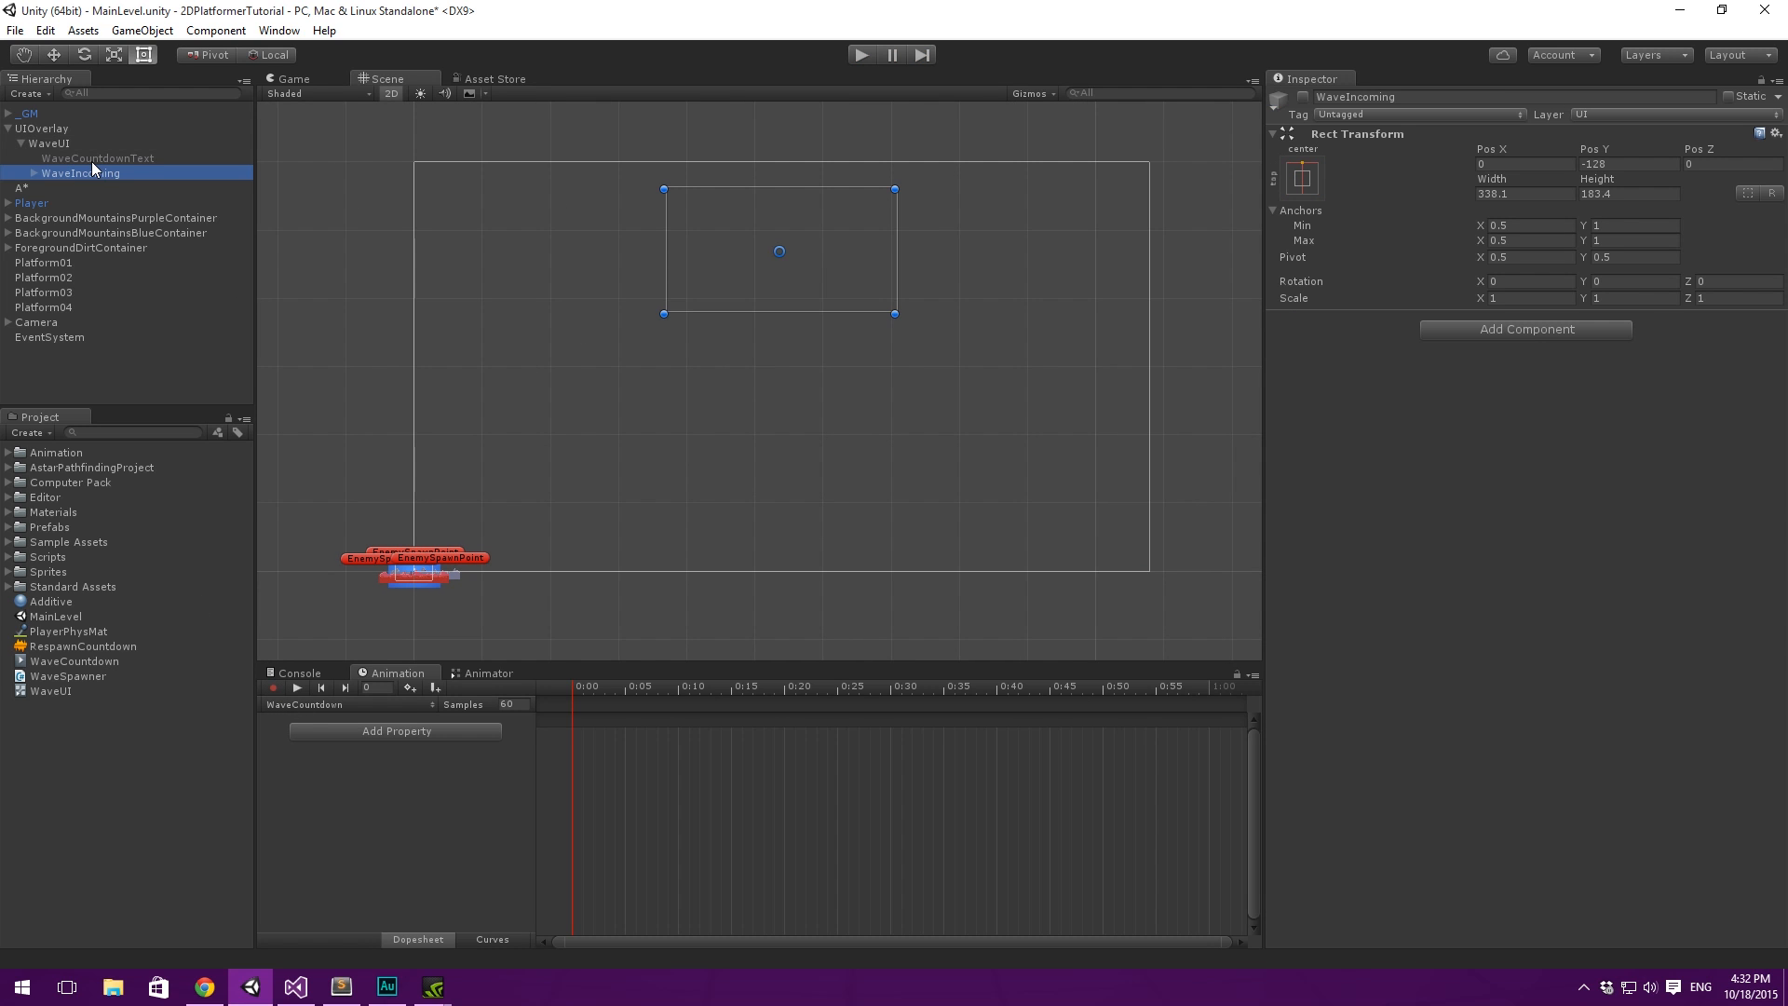
pyautogui.click(91, 159)
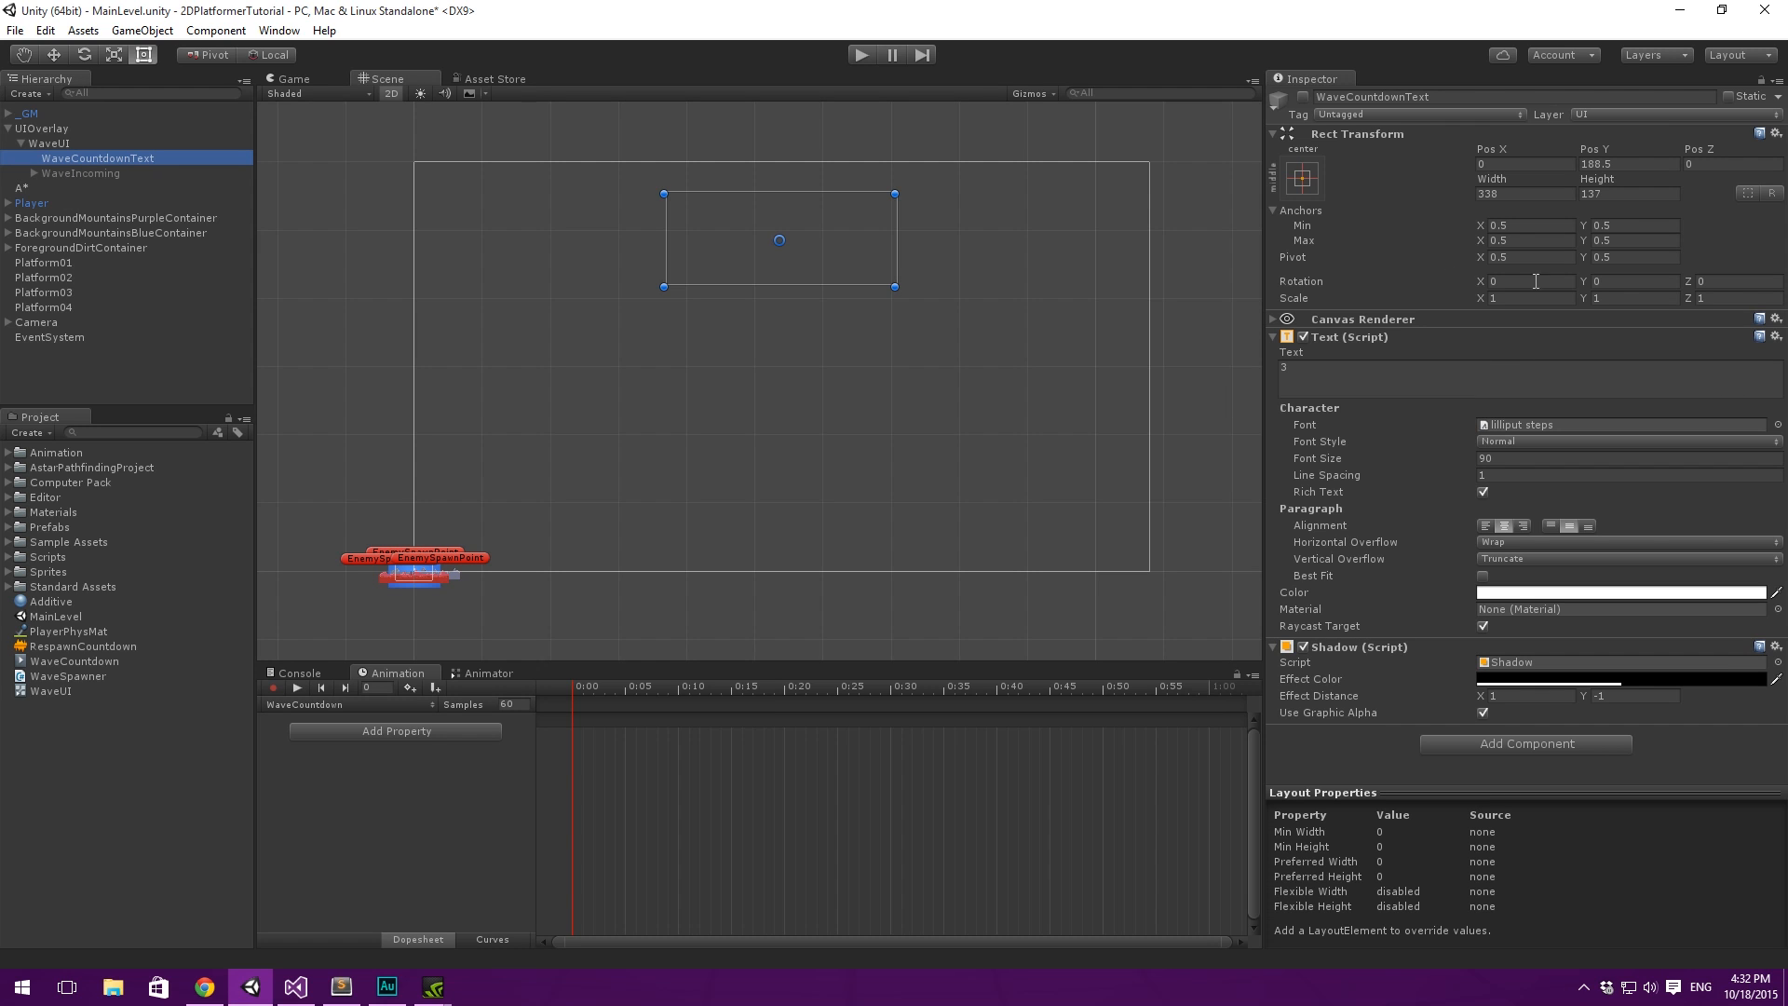
pyautogui.moveTo(846, 223); pyautogui.dragTo(858, 231, button='middle')
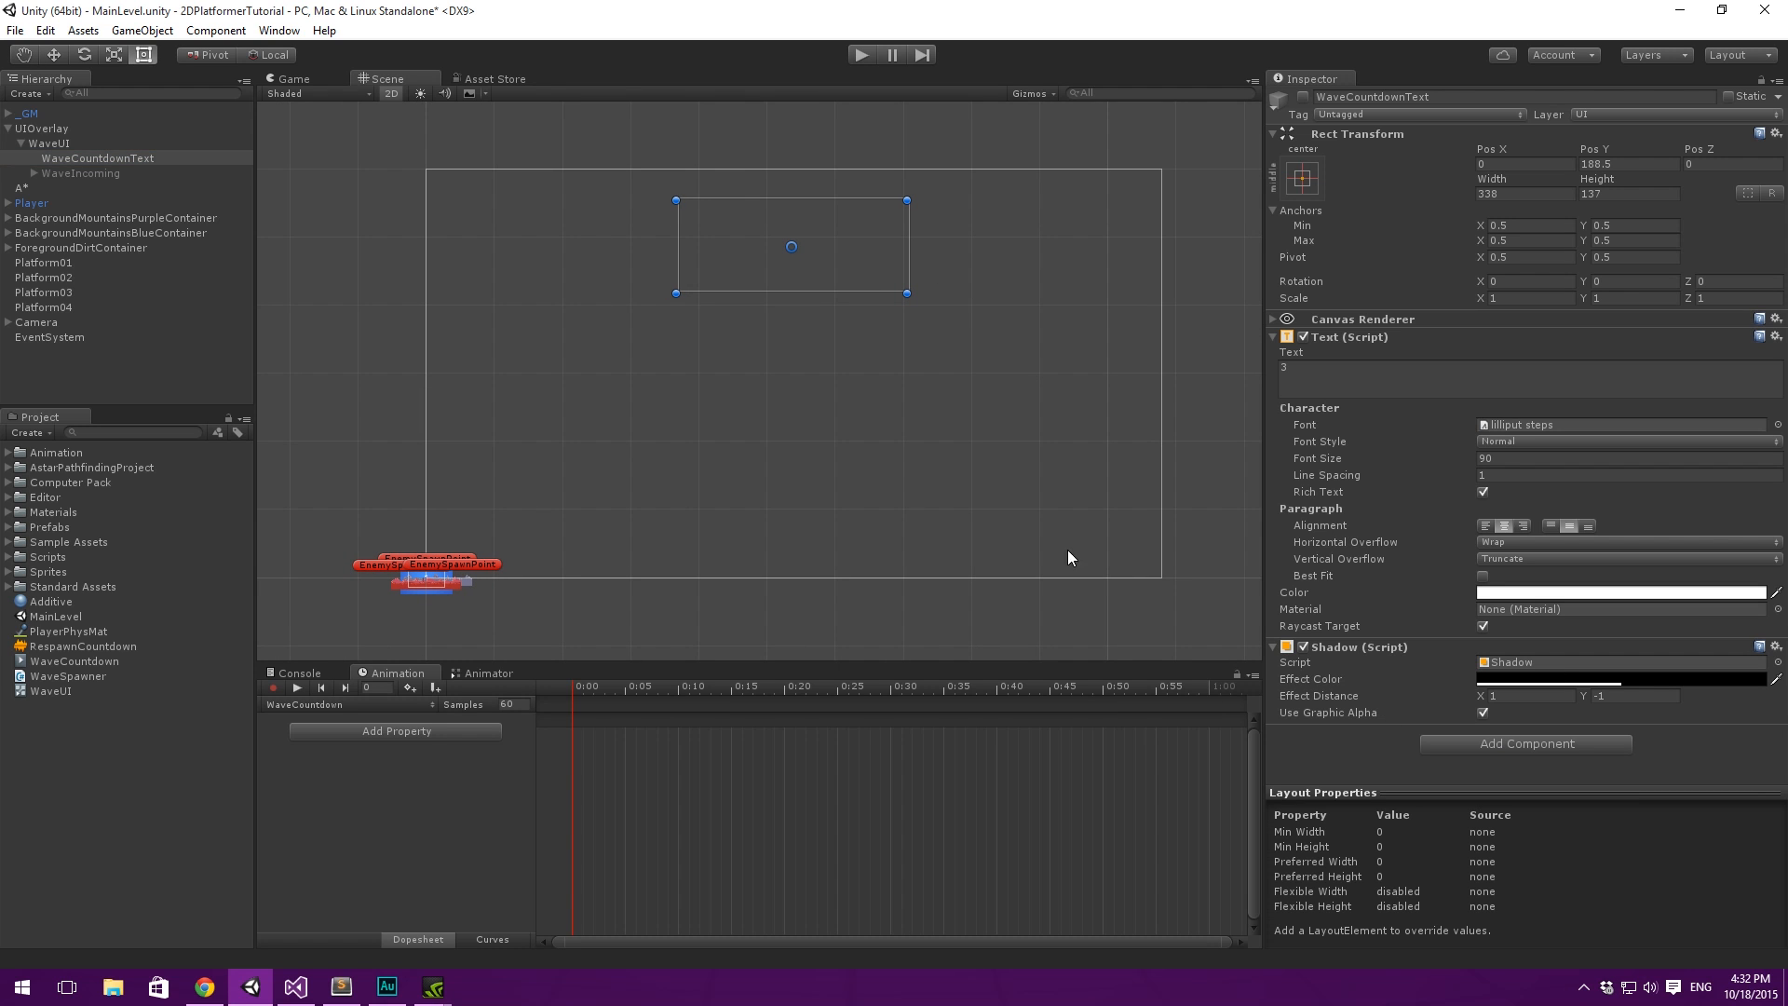
pyautogui.moveTo(799, 288); pyautogui.dragTo(818, 292, button='middle')
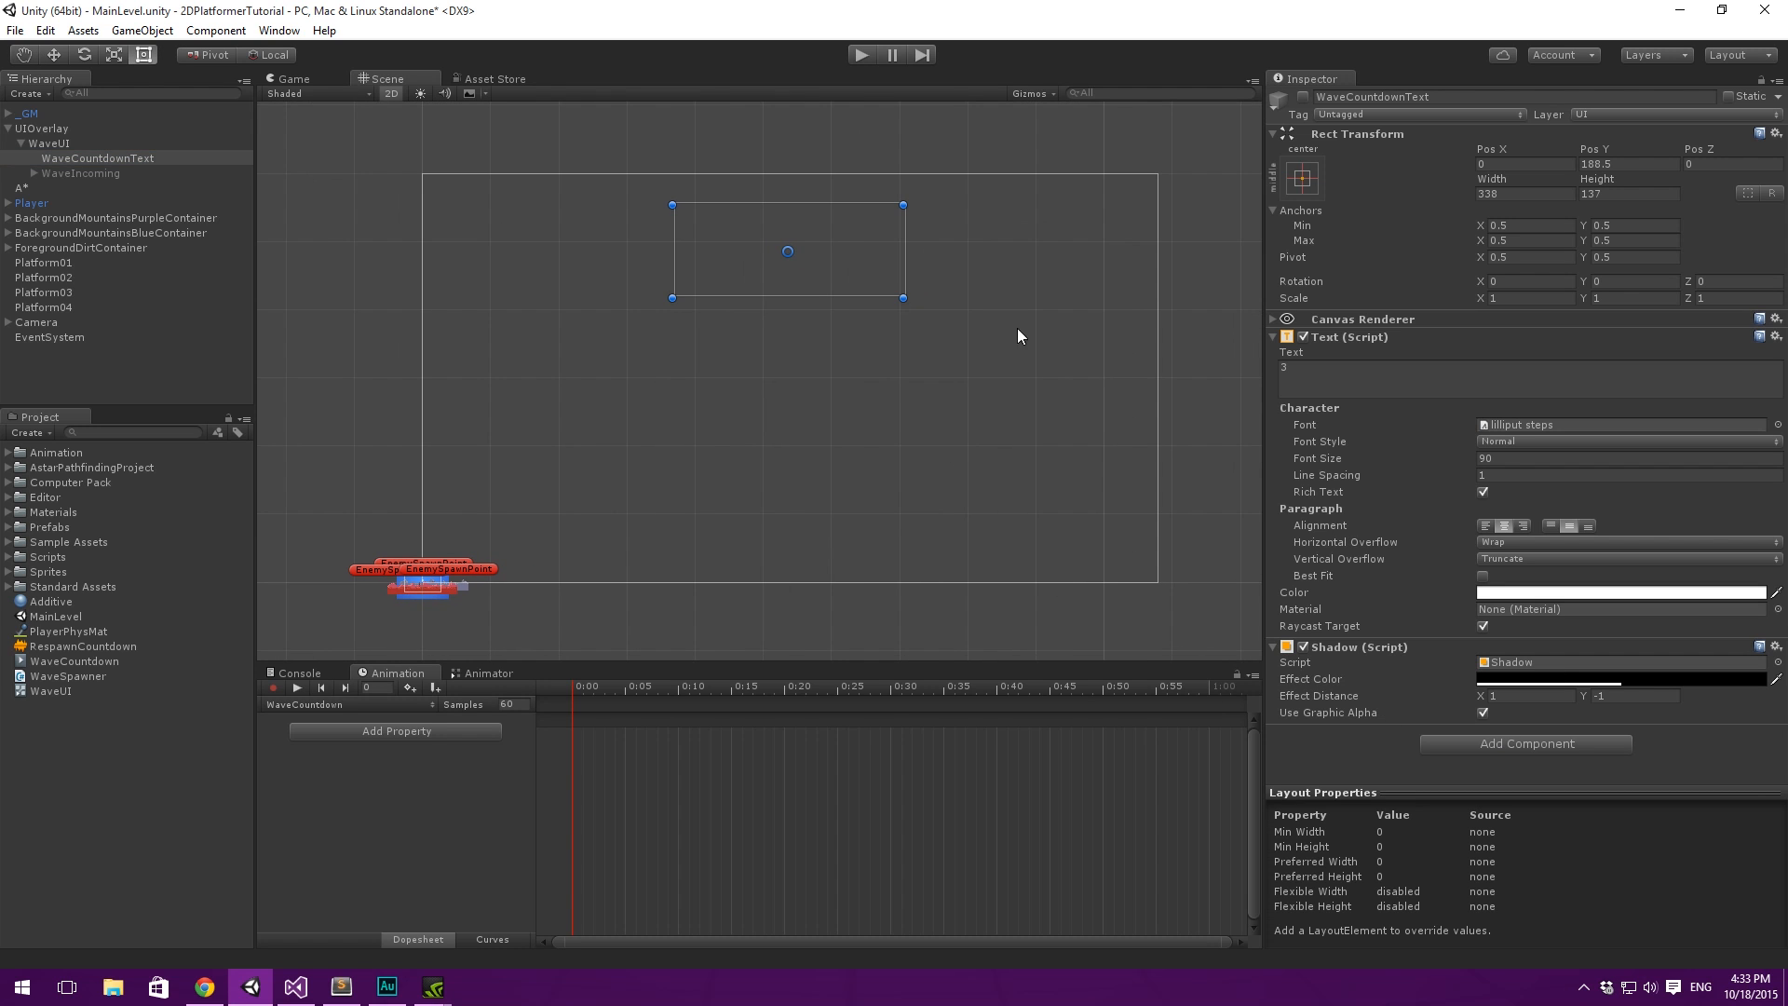
# - Add a Canvas Group component to WaveCountdownText
pyautogui.click(1500, 741)
pyautogui.press('BackSpace')
pyautogui.press('BackSpace')
pyautogui.press('BackSpace')
pyautogui.press('BackSpace')
pyautogui.press('BackSpace')
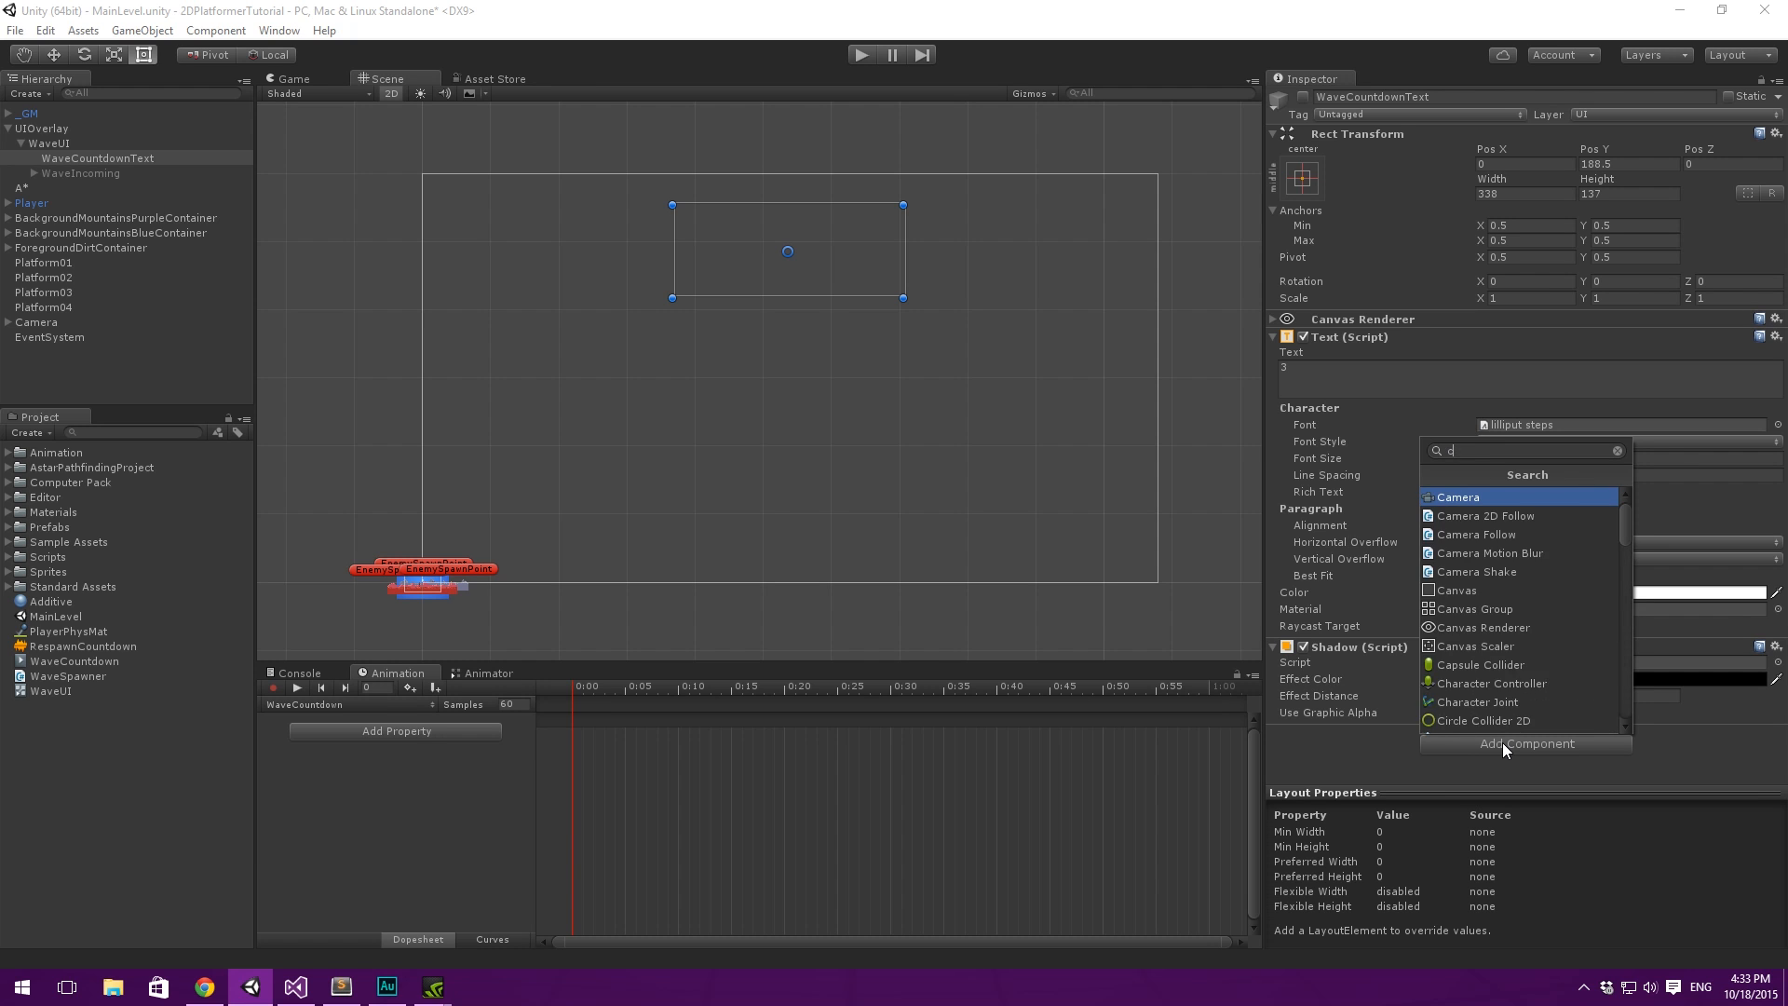
pyautogui.write('canvas')
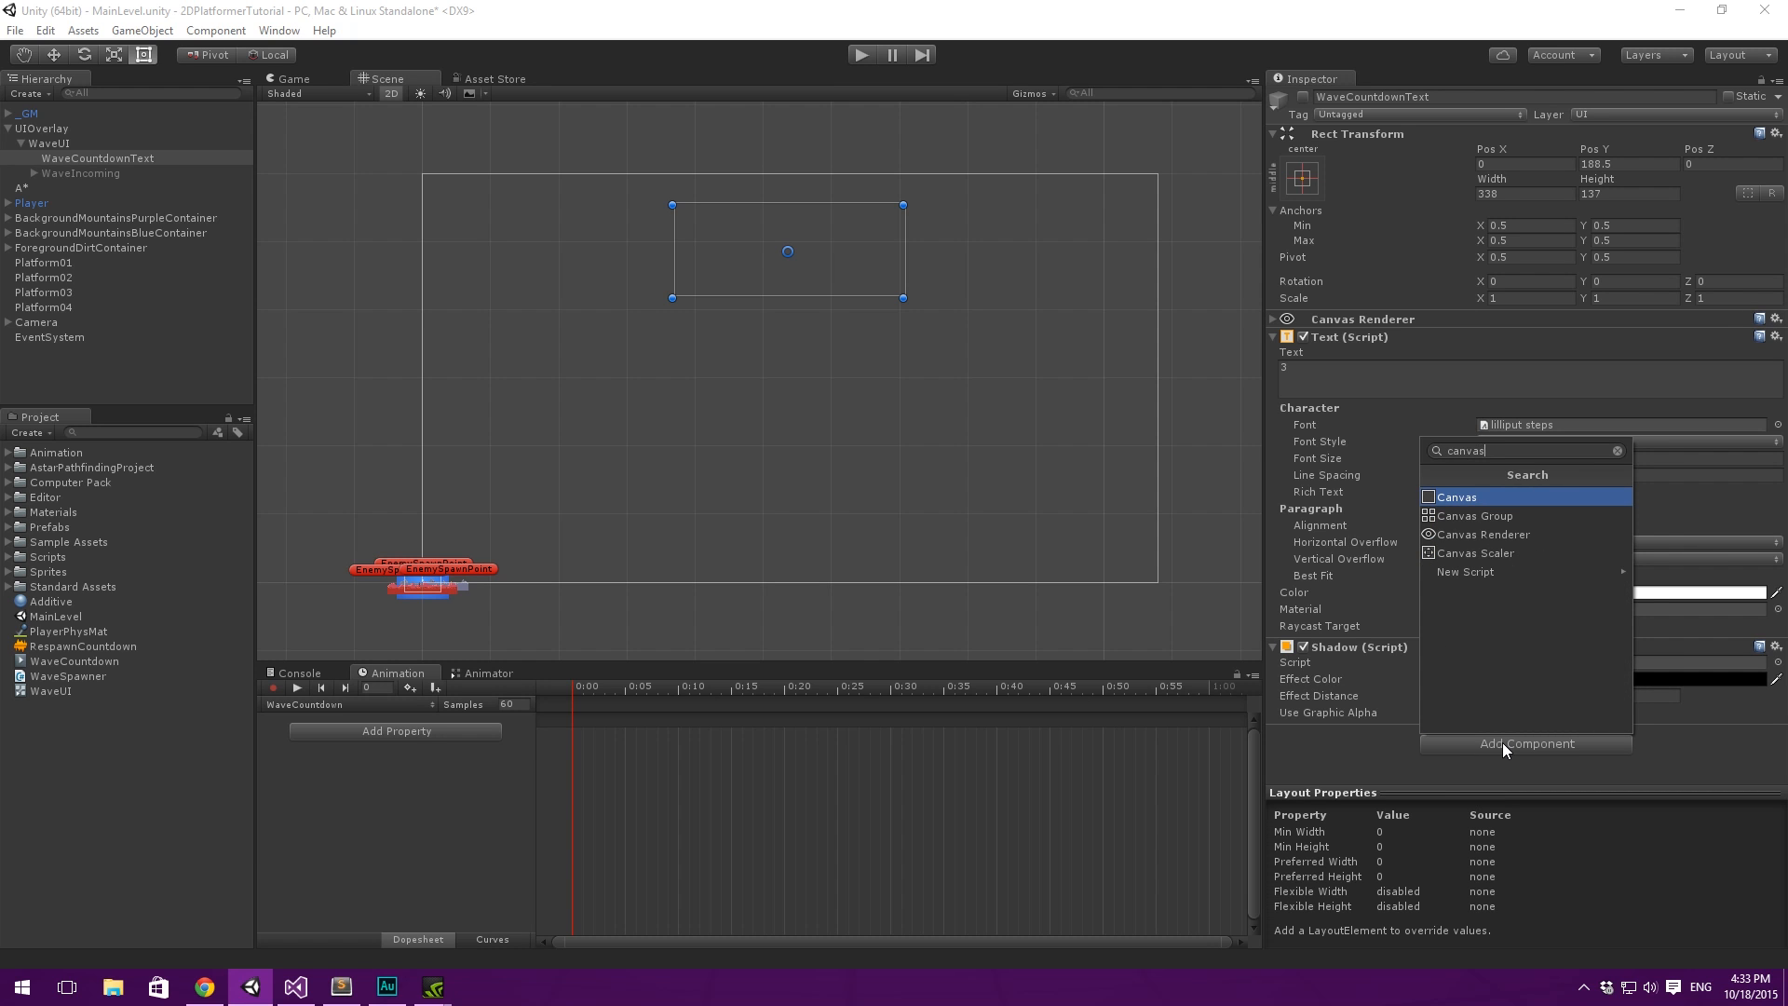
pyautogui.press('Down')
pyautogui.press('Return')
pyautogui.scroll(-2, 1384, 527)
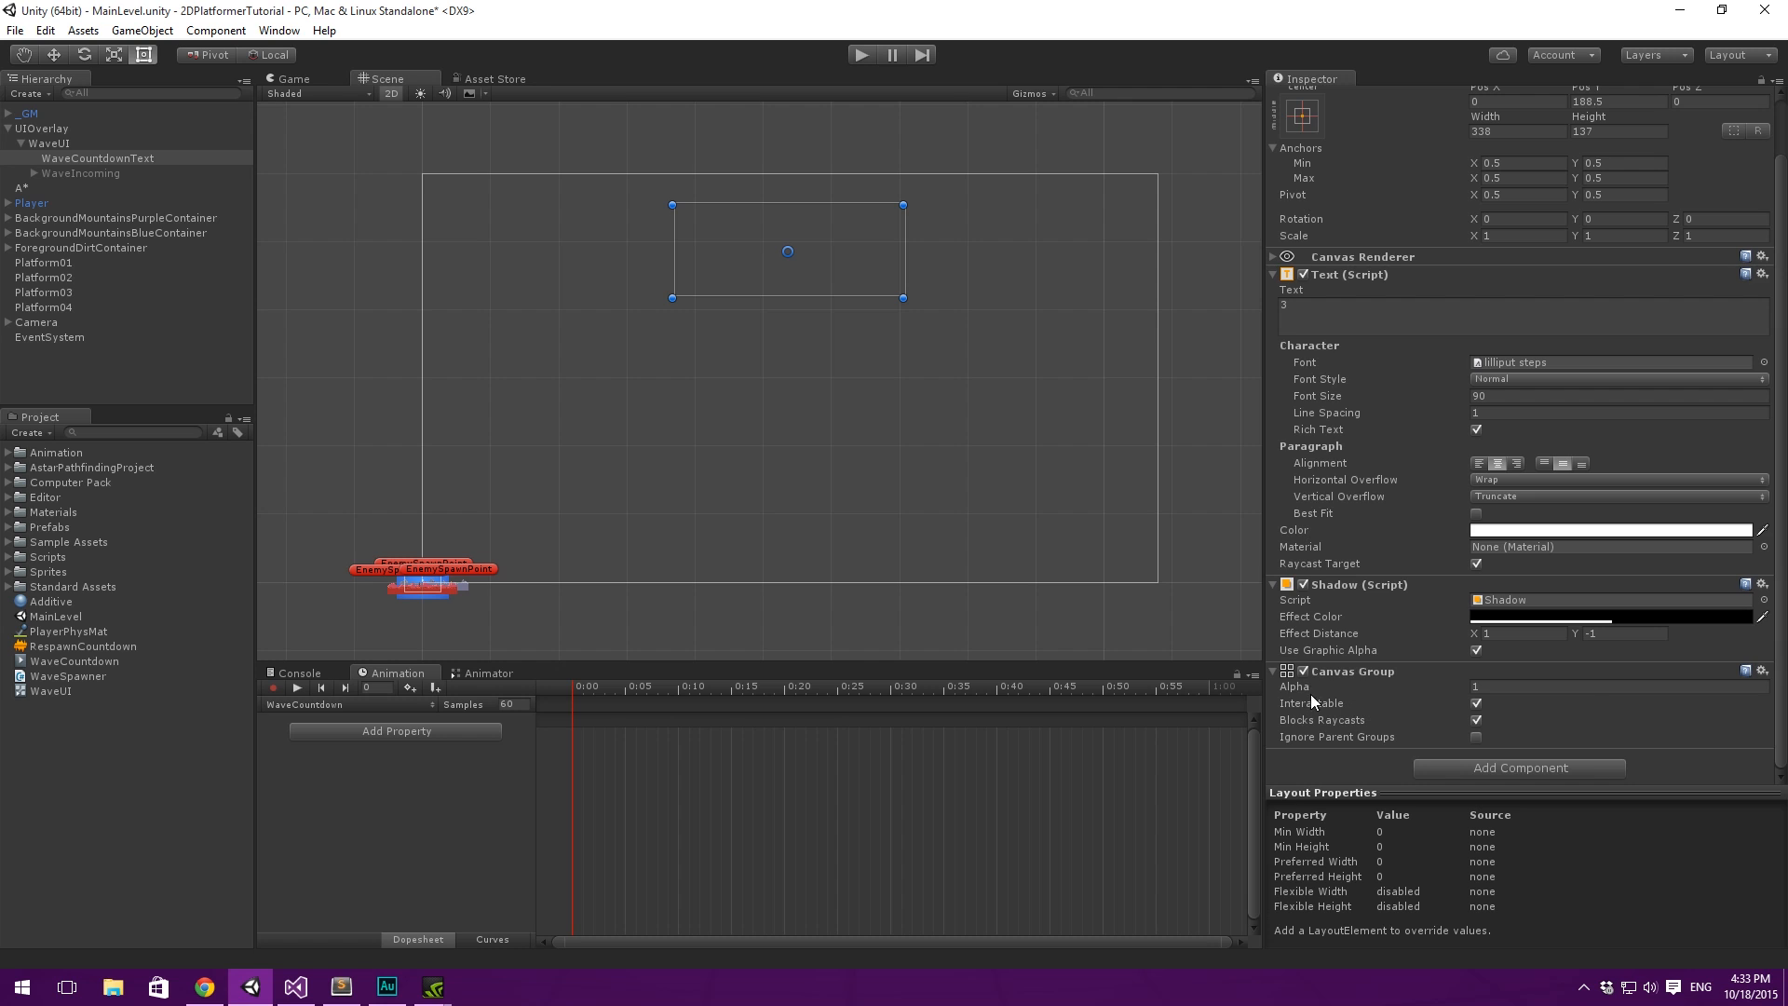
pyautogui.scroll(2, 1404, 555)
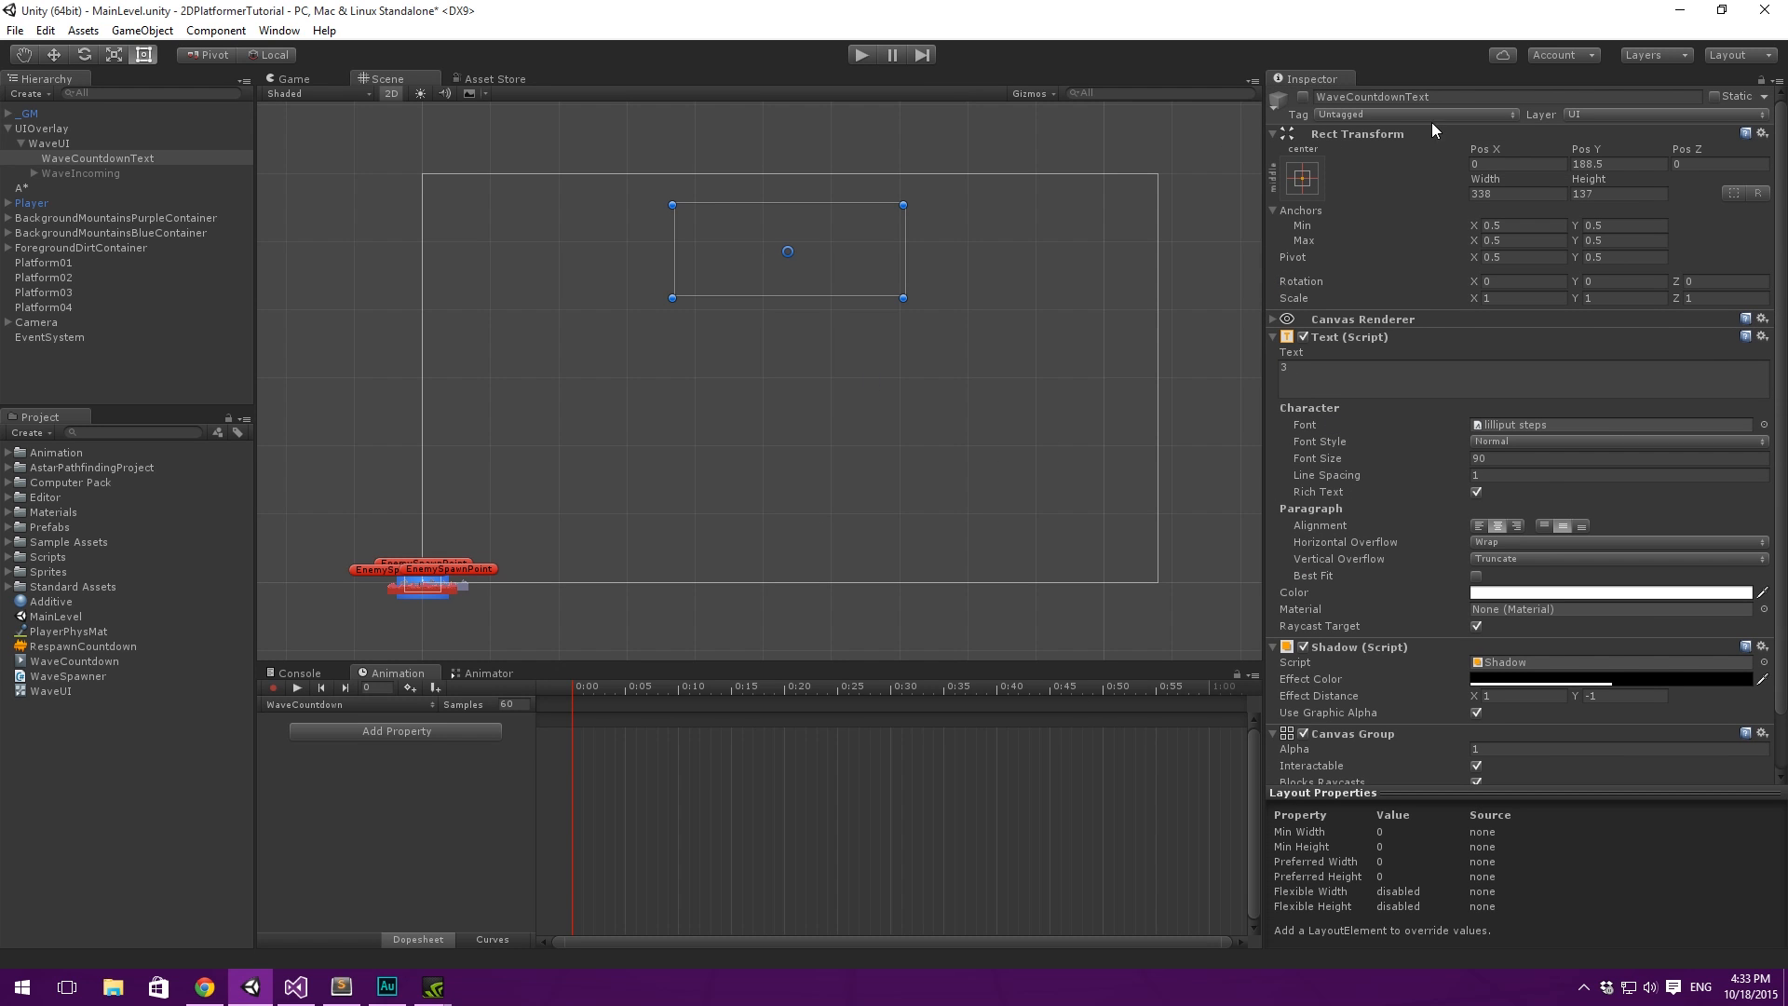
# - Start recording the WaveCountdown clip and key WaveCountdownText as active at 0:00
pyautogui.moveTo(902, 333); pyautogui.dragTo(914, 328, button='middle')
pyautogui.click(273, 688)
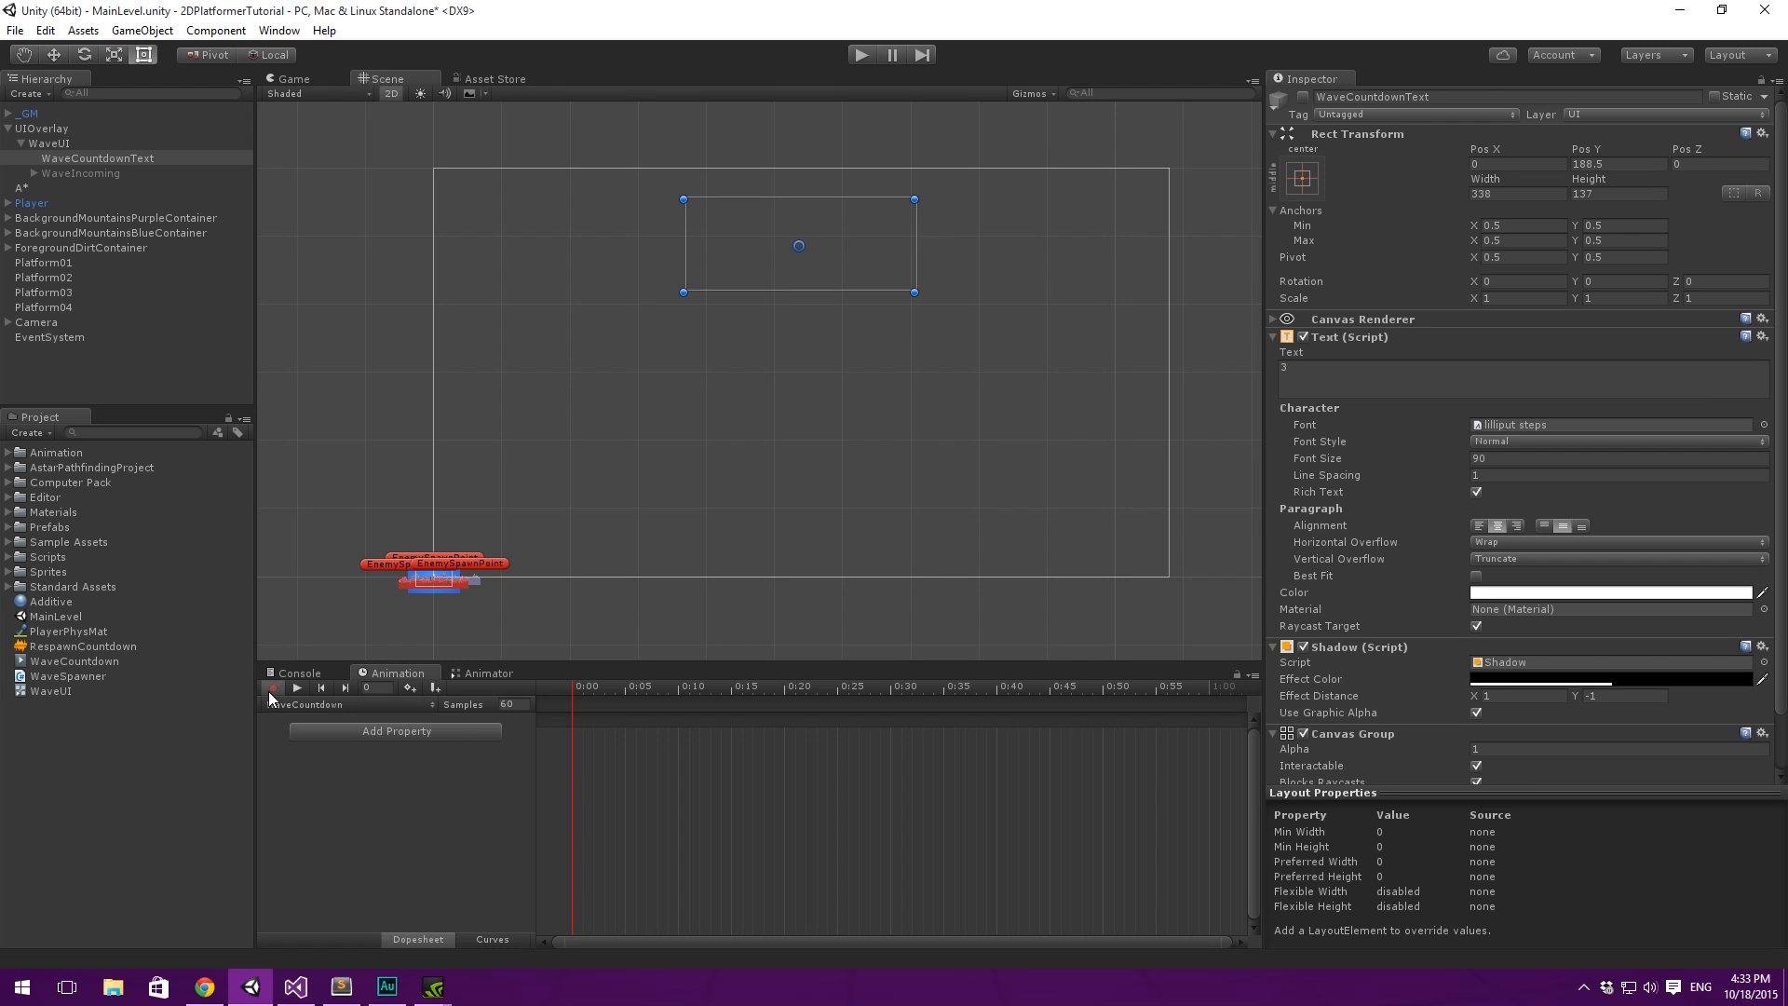
pyautogui.click(1302, 97)
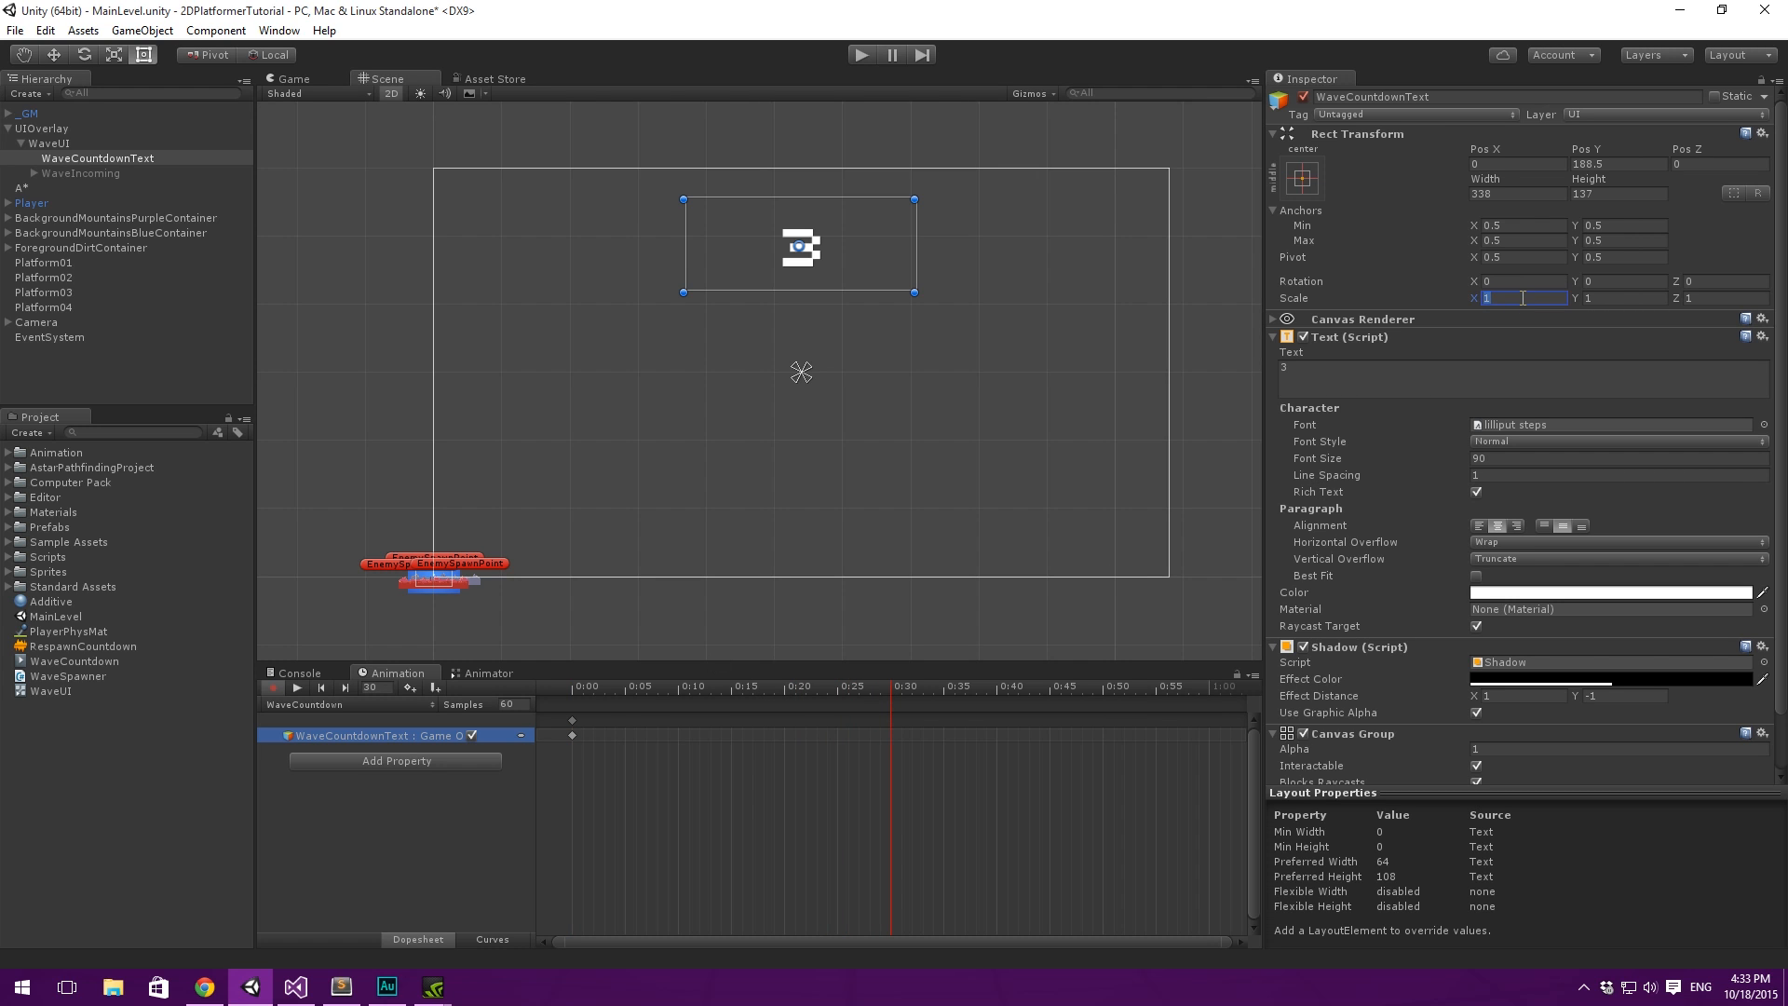
# - Key the WaveCountdownText scale at 1.5 on X, Y and Z at 0:30
pyautogui.write('1.5')
pyautogui.press('Tab')
pyautogui.write('1.5')
pyautogui.press('Tab')
pyautogui.write('1.5')
pyautogui.press('Return')
# - Key the Canvas Group alpha of WaveCountdownText at 0 at 0:30
pyautogui.scroll(-3, 1451, 343)
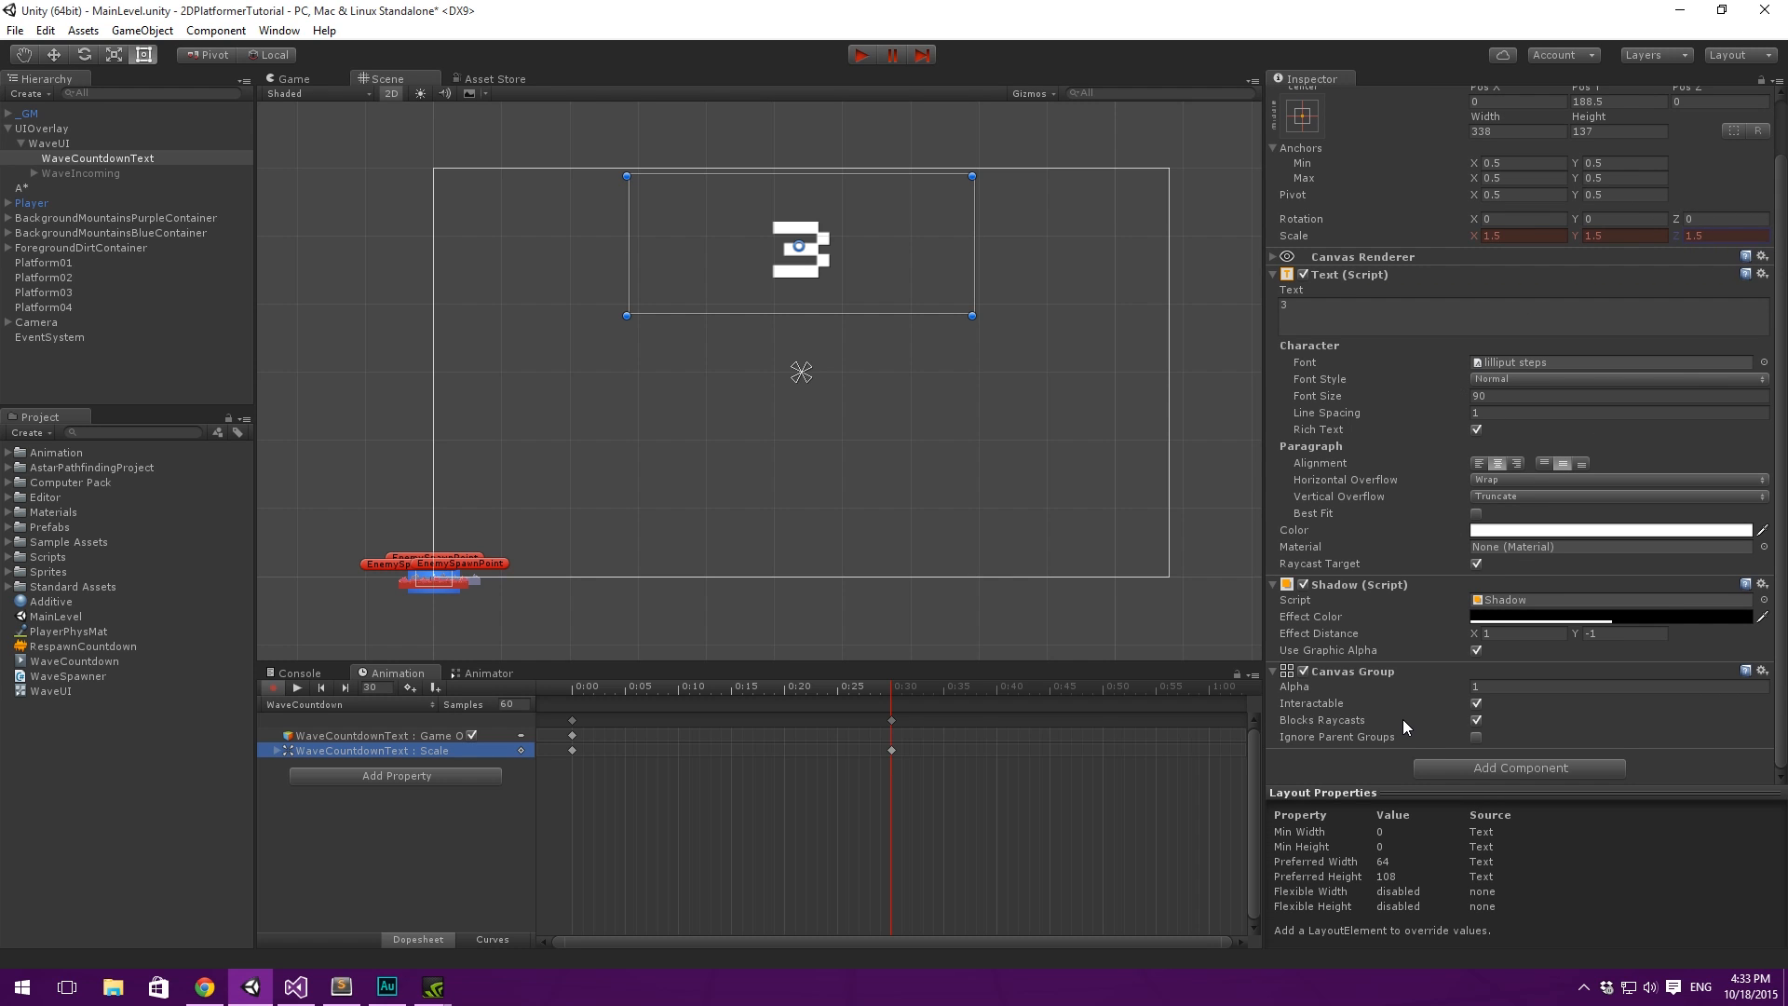
pyautogui.click(1490, 688)
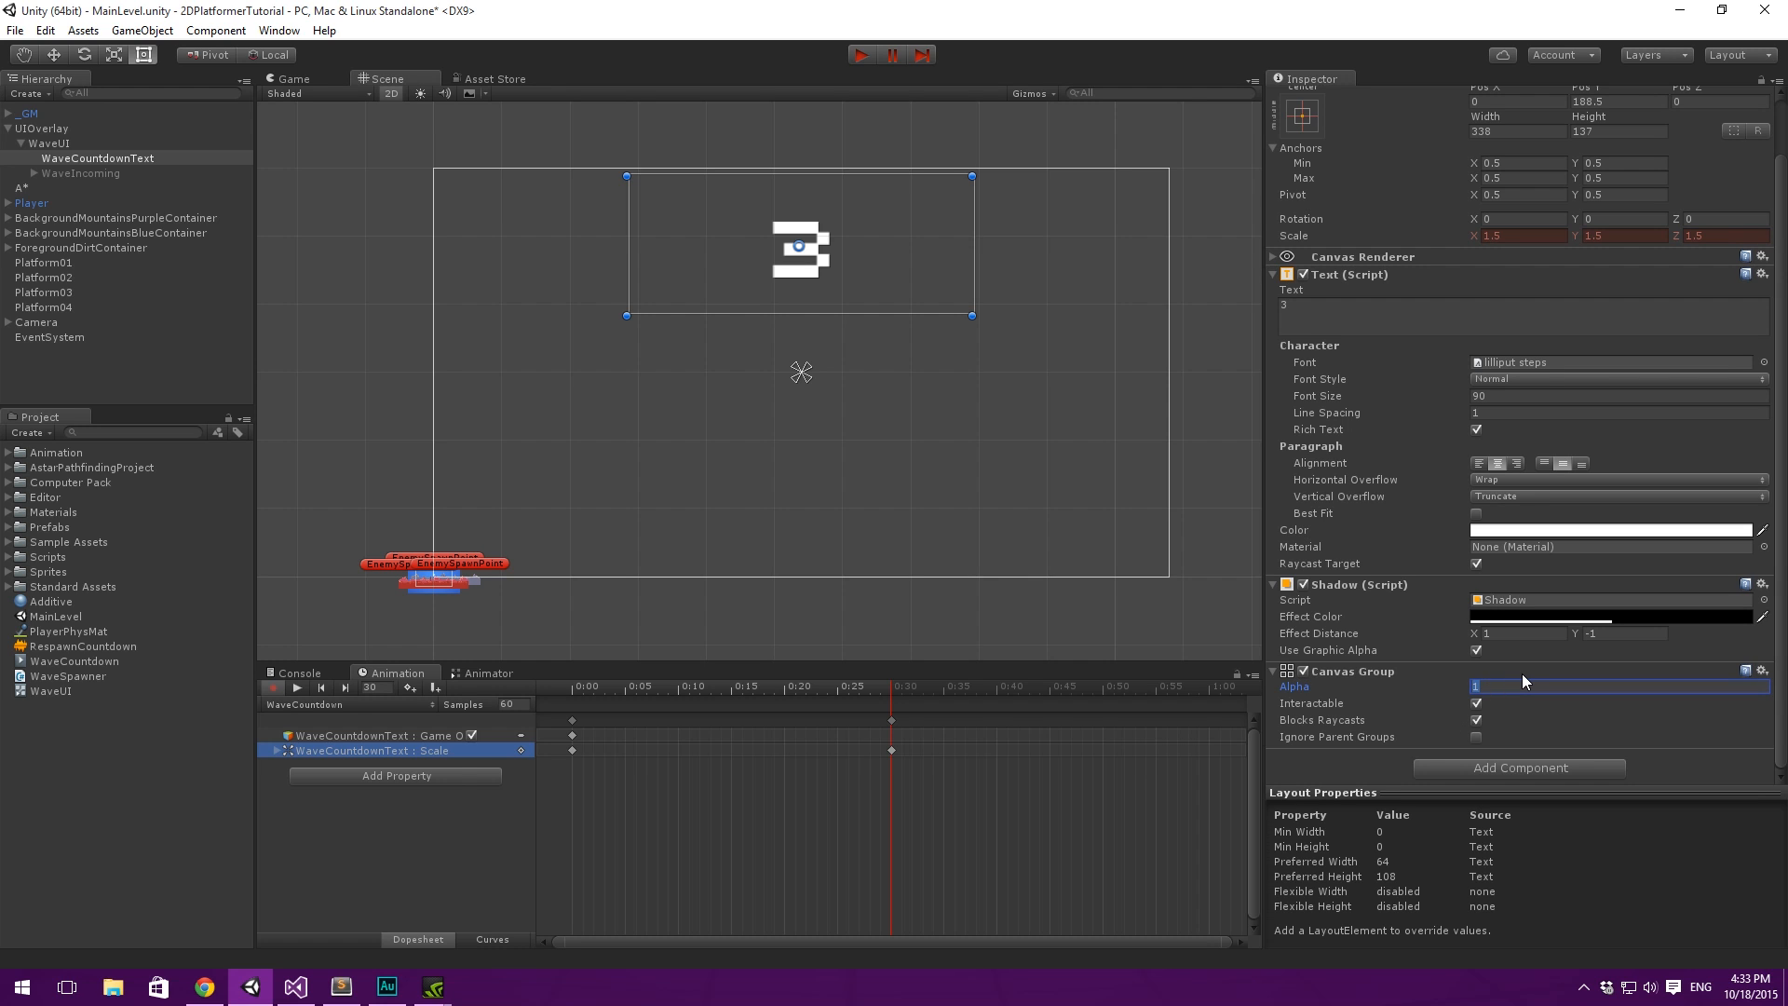
pyautogui.write('0')
pyautogui.press('Return')
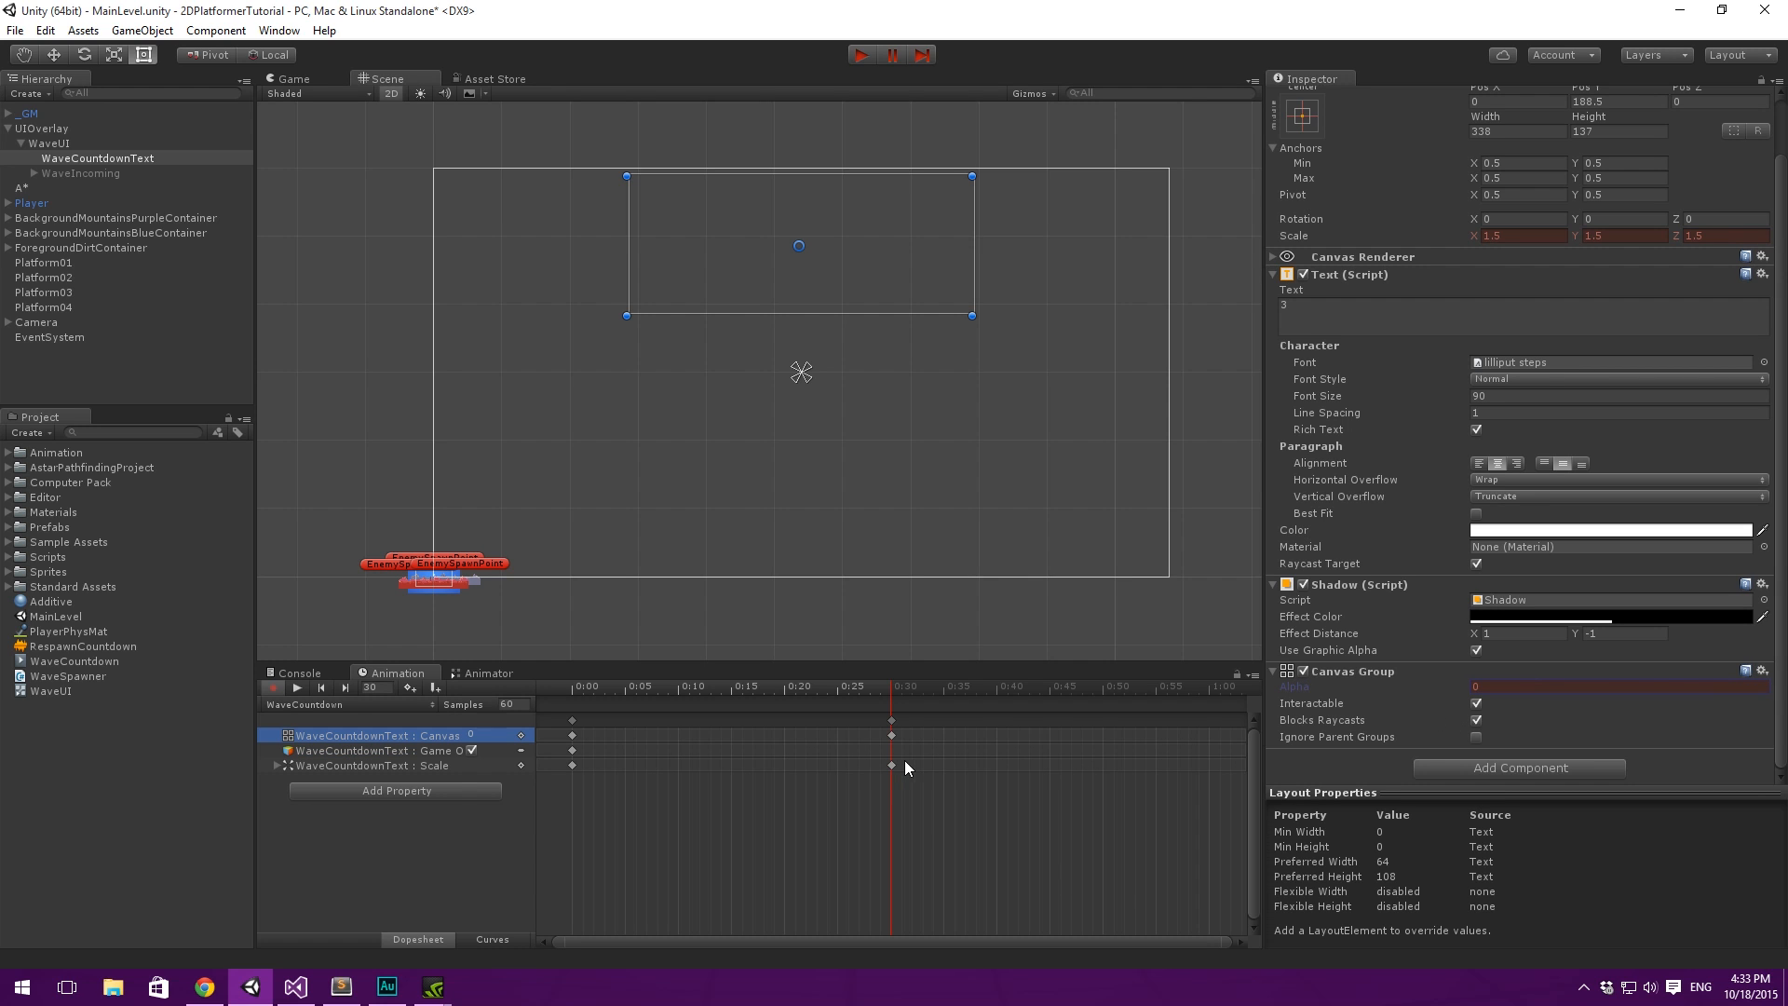
pyautogui.moveTo(923, 802); pyautogui.dragTo(925, 814)
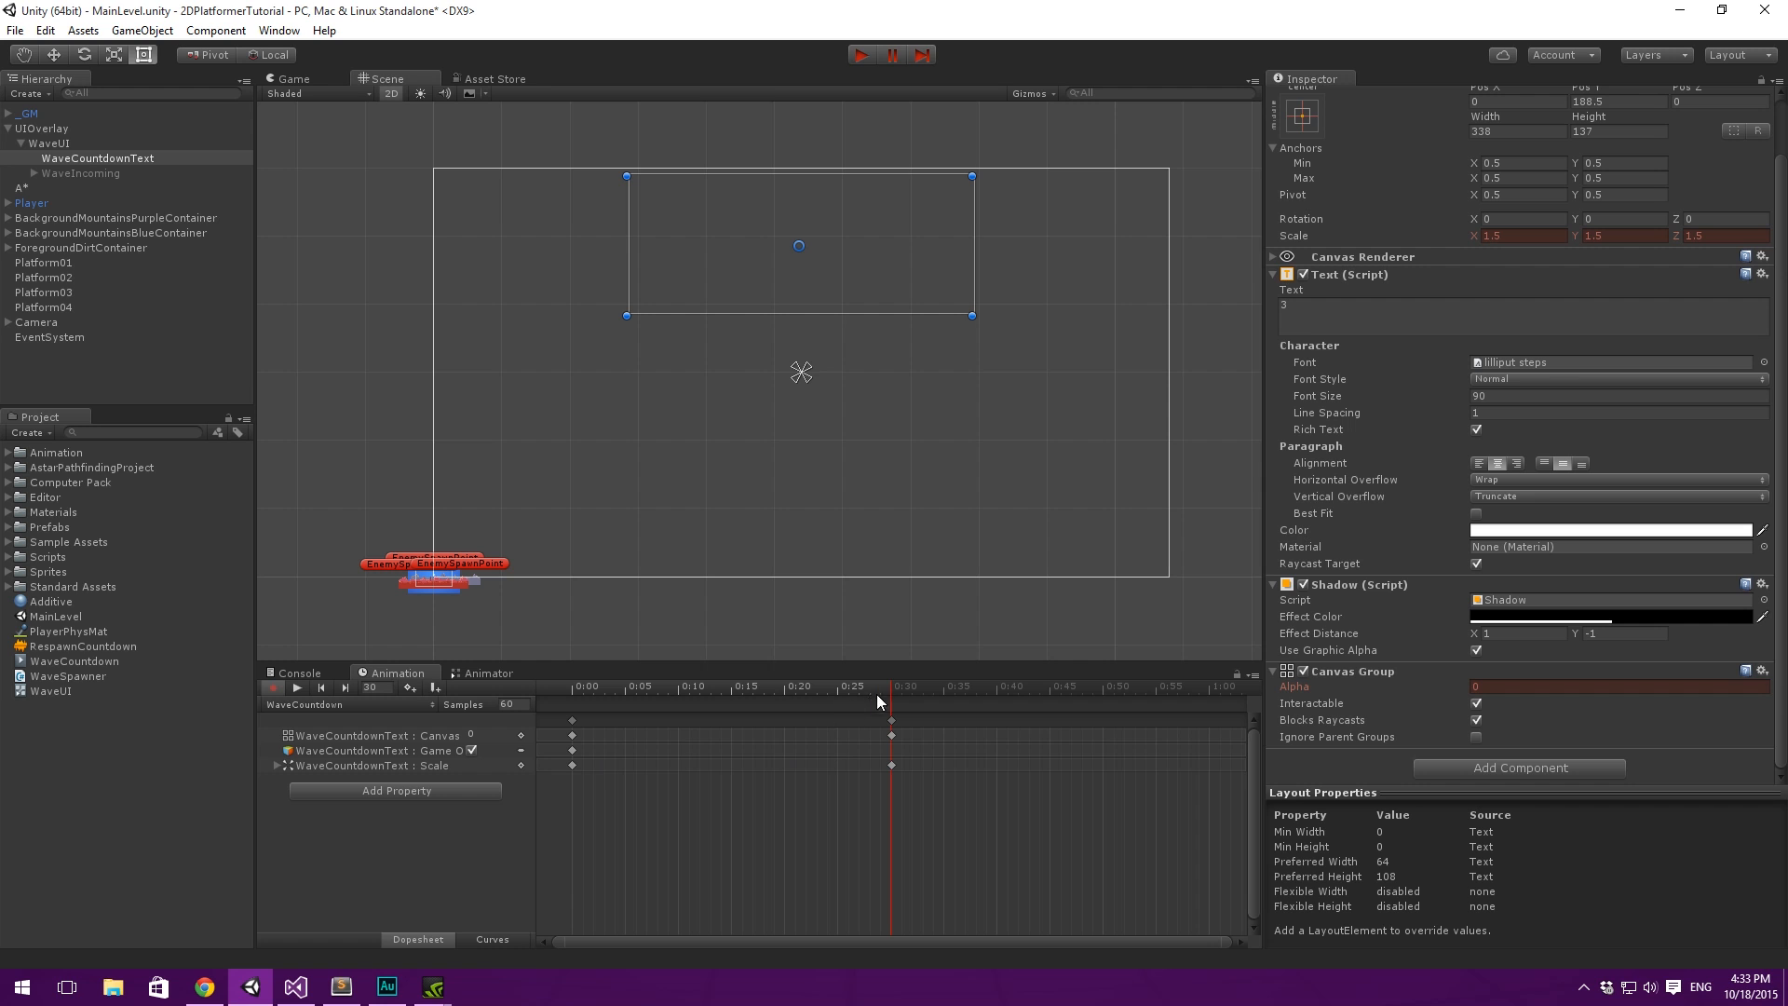
# - Swap the alpha and scale keyframes in time, placing the end keys at 0:00 and the start keys at 0:30
pyautogui.moveTo(889, 686)
pyautogui.mouseDown()
pyautogui.moveTo(830, 685)
pyautogui.moveTo(888, 695)
pyautogui.mouseUp()
pyautogui.moveTo(589, 690); pyautogui.dragTo(572, 686)
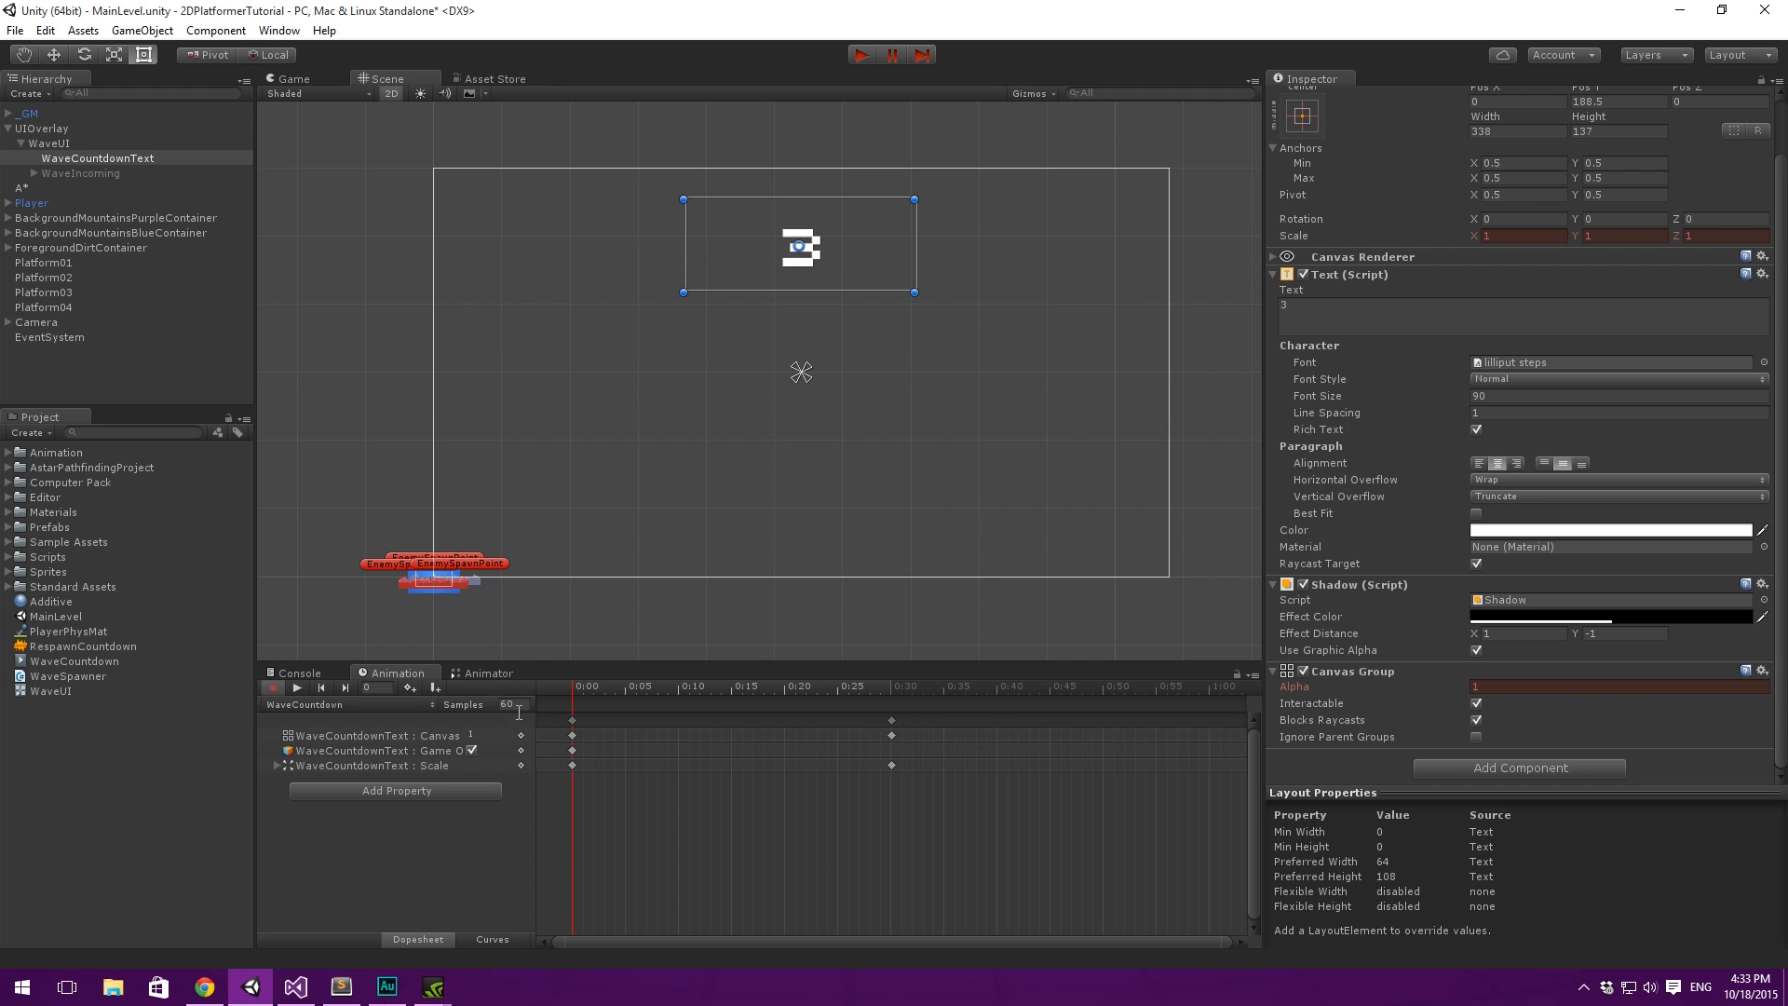
pyautogui.scroll(2, 1314, 326)
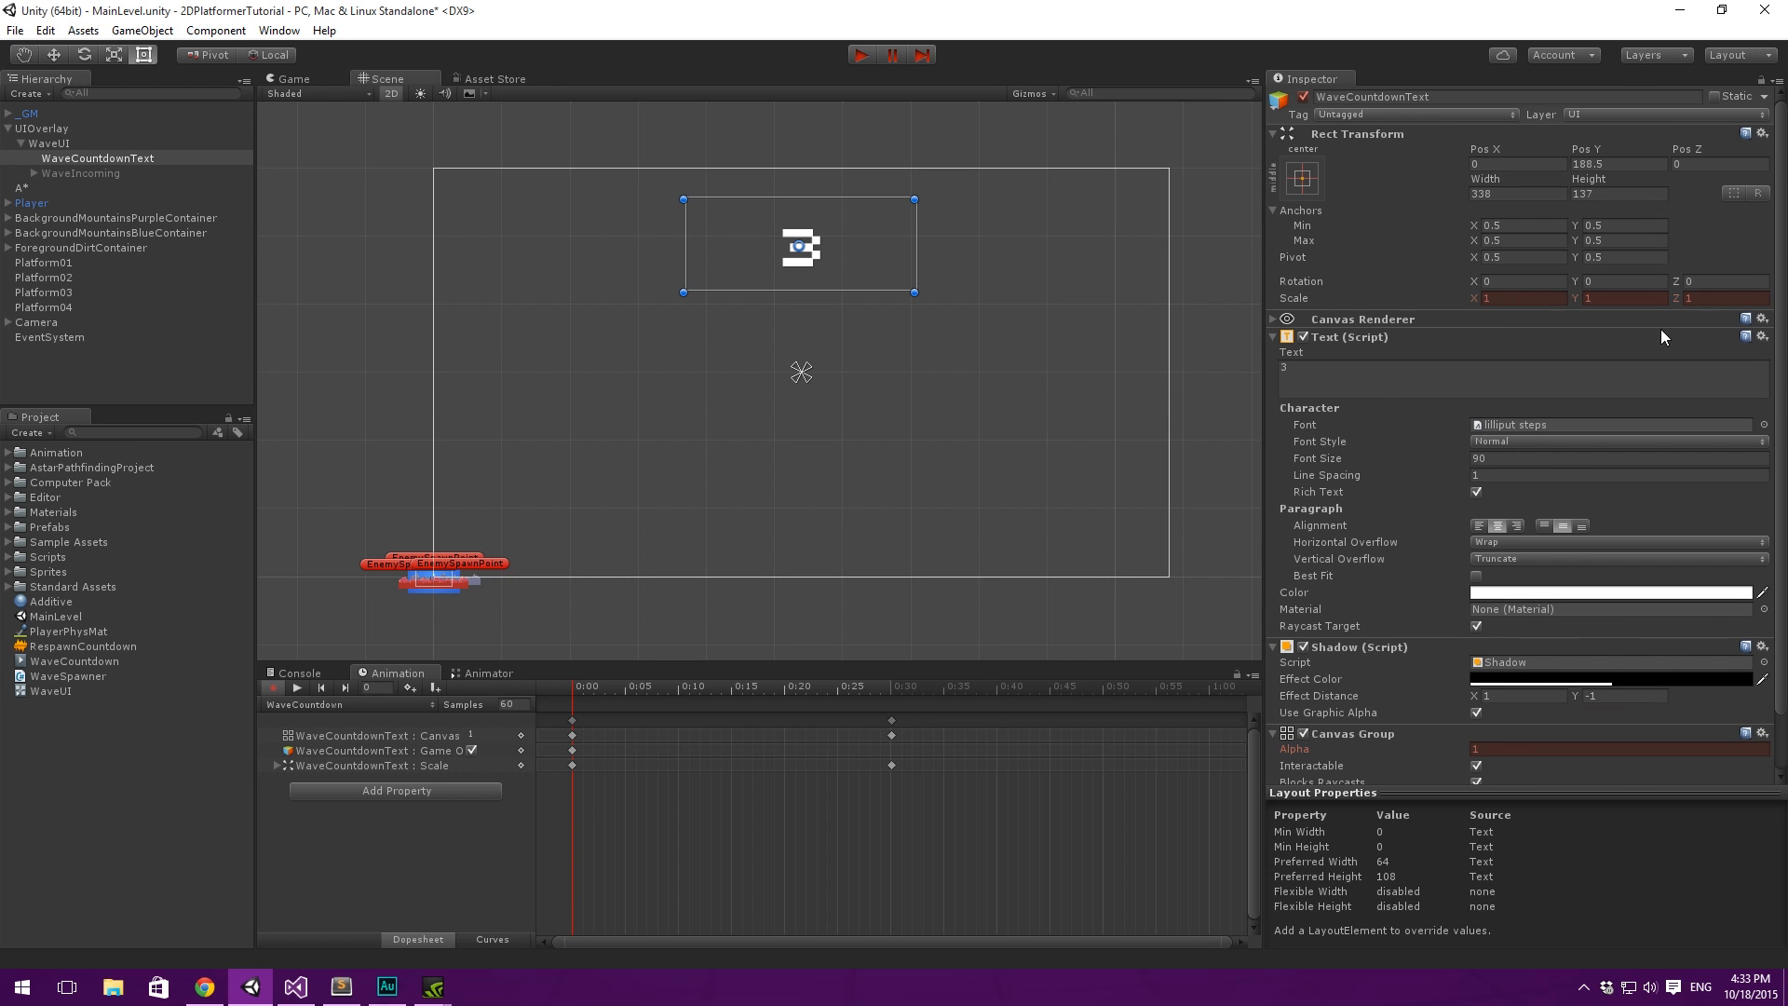
pyautogui.scroll(-2, 1432, 296)
pyautogui.click(572, 765)
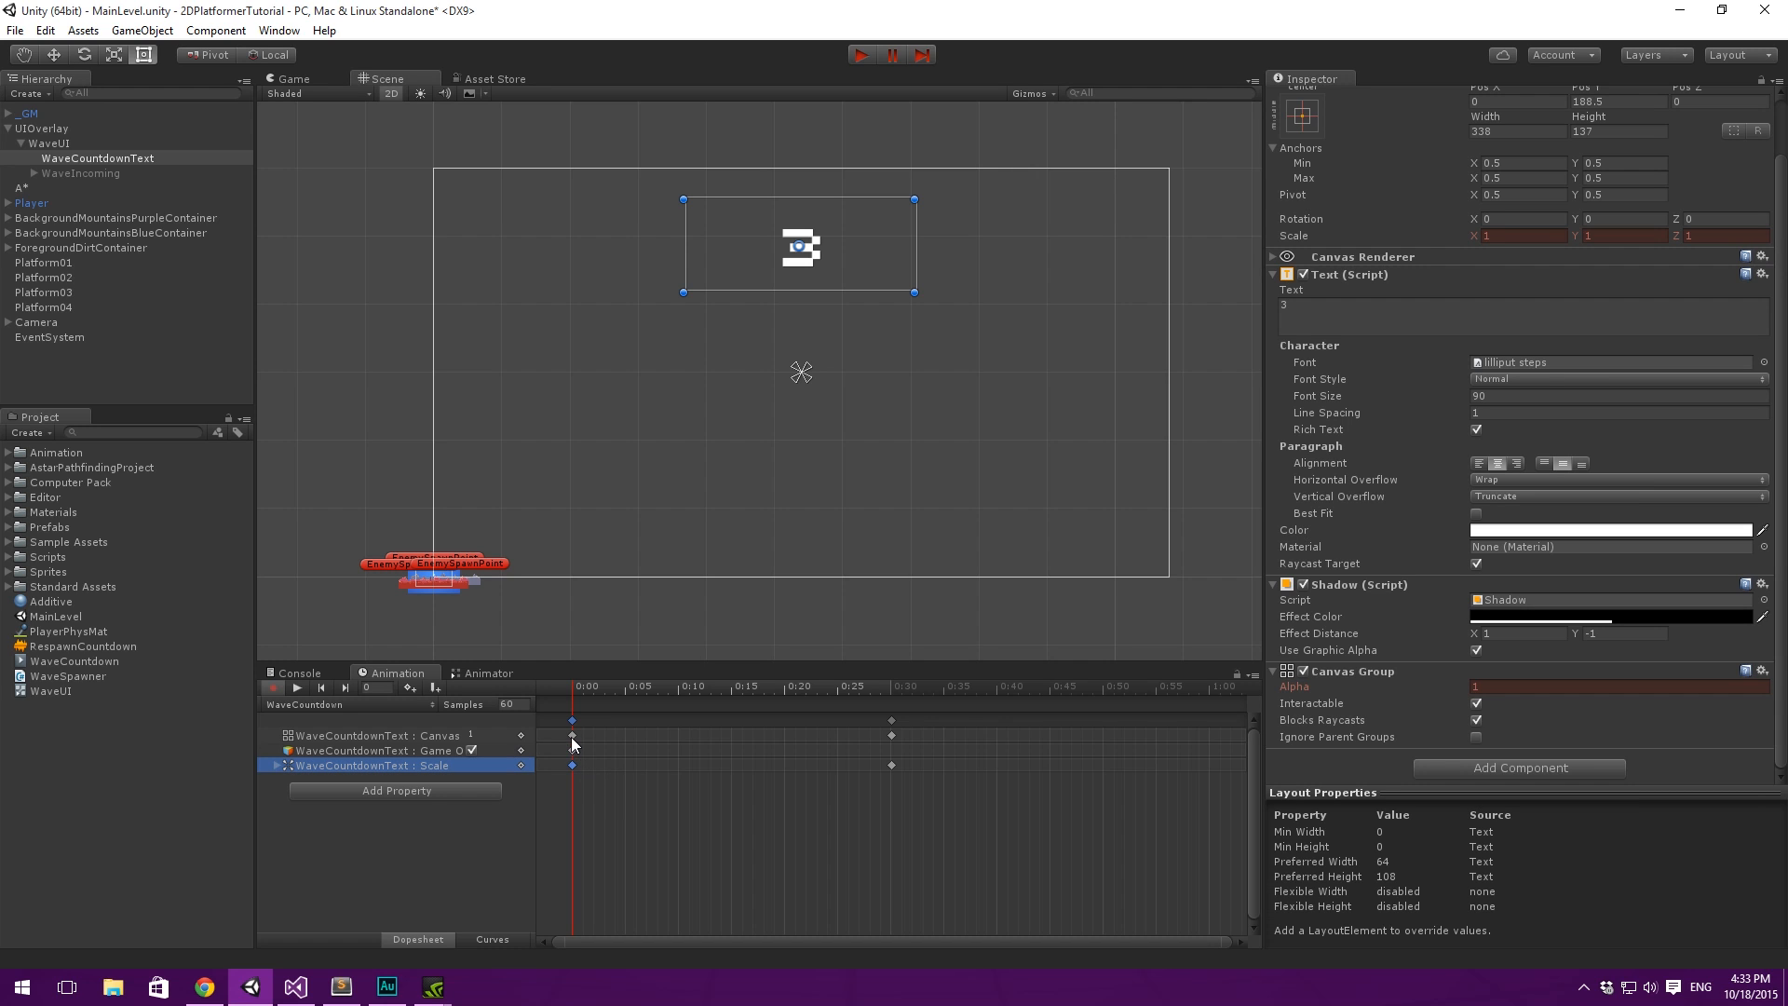
pyautogui.keyDown('shift'); pyautogui.click(574, 737); pyautogui.keyUp('shift')
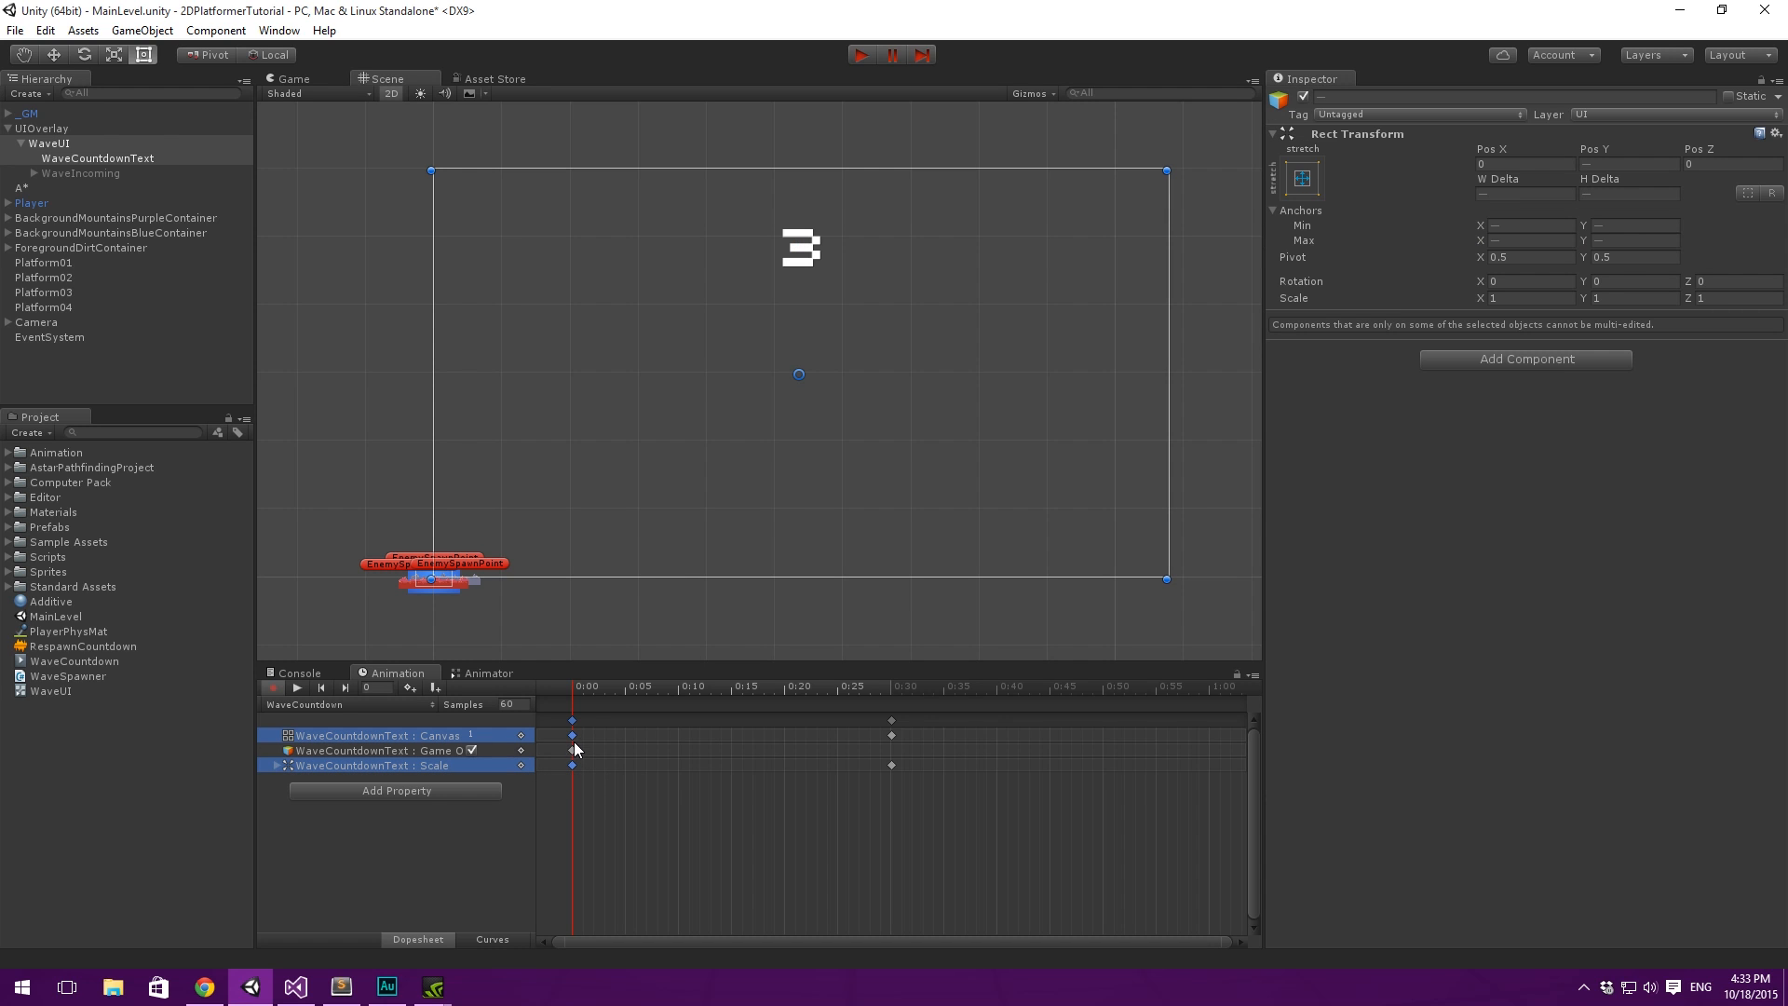
pyautogui.moveTo(577, 742); pyautogui.dragTo(787, 746)
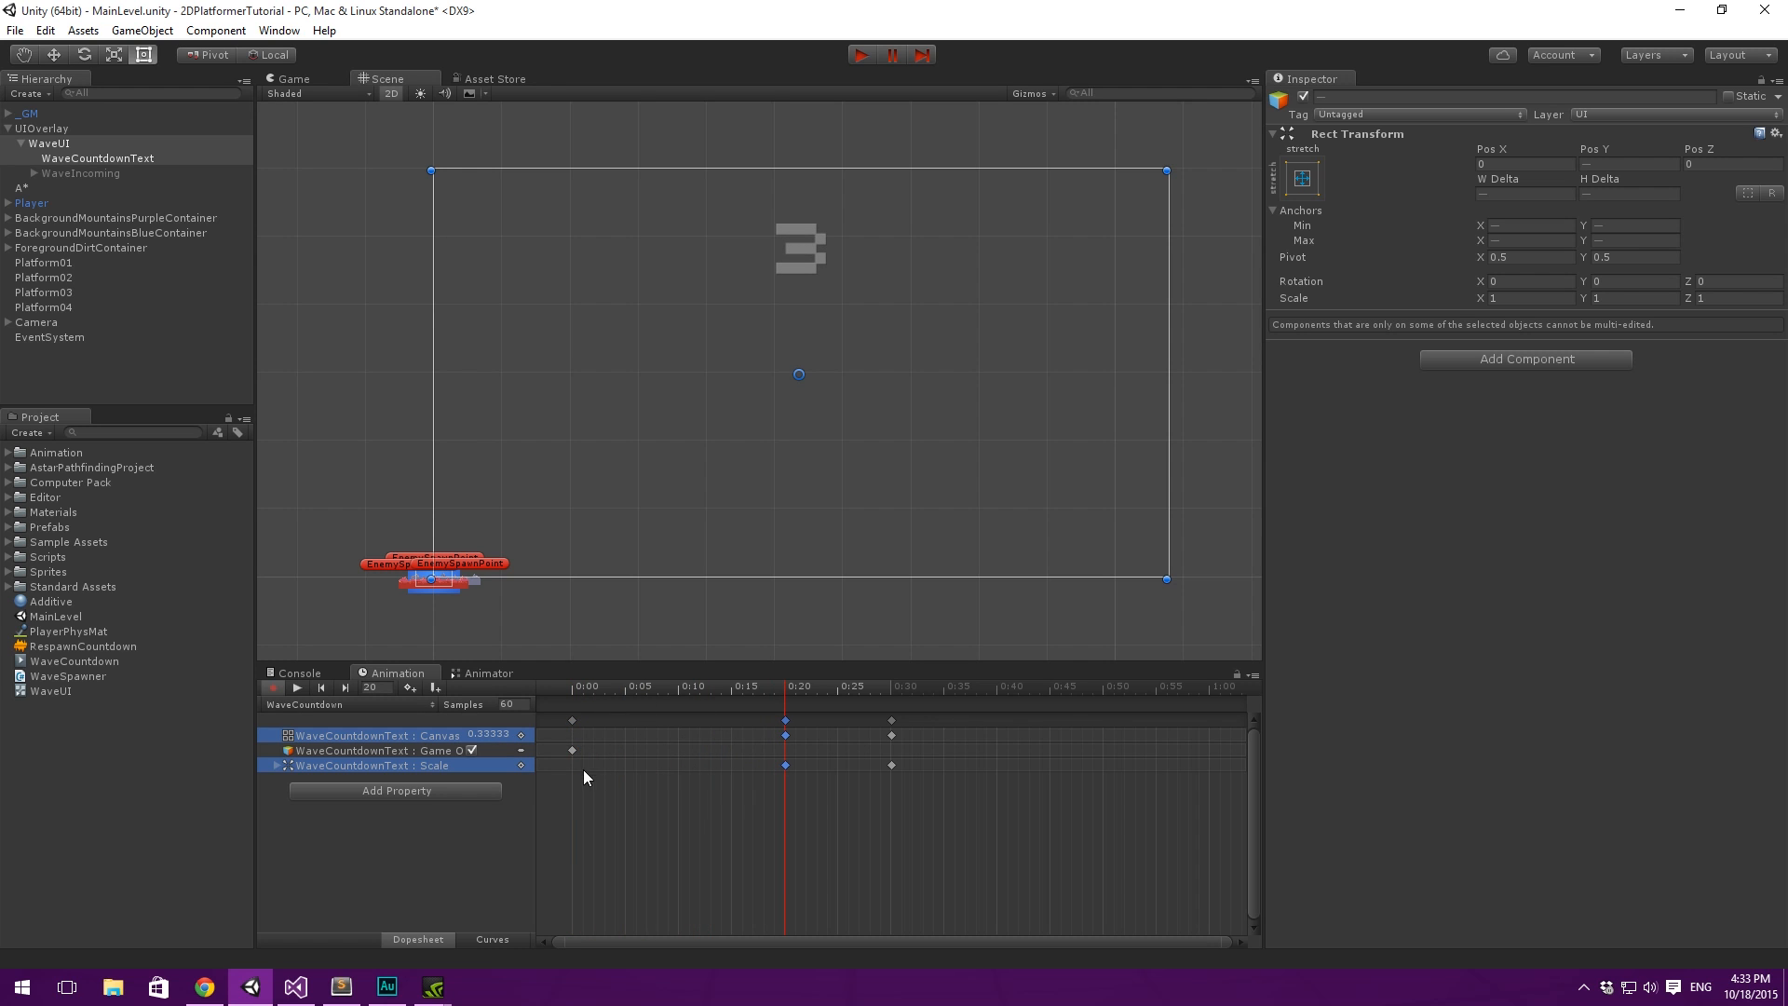
pyautogui.moveTo(894, 791); pyautogui.dragTo(505, 747)
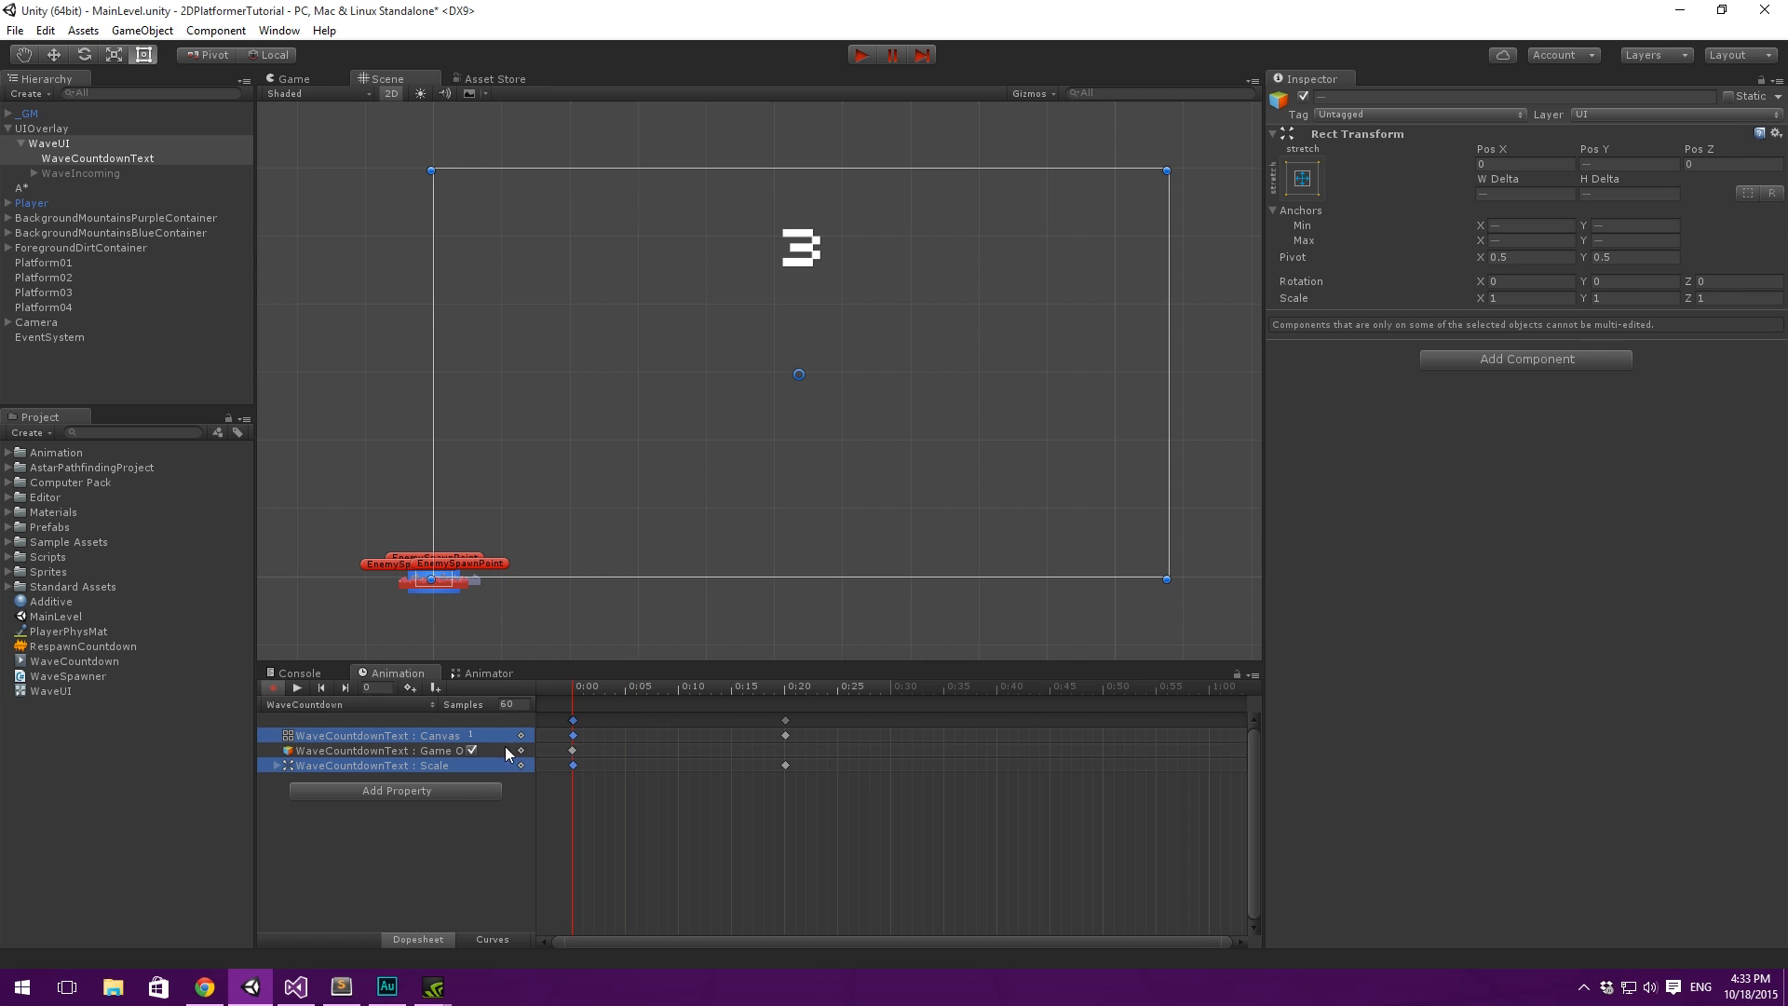
pyautogui.moveTo(790, 721); pyautogui.dragTo(890, 740)
pyautogui.click(832, 821)
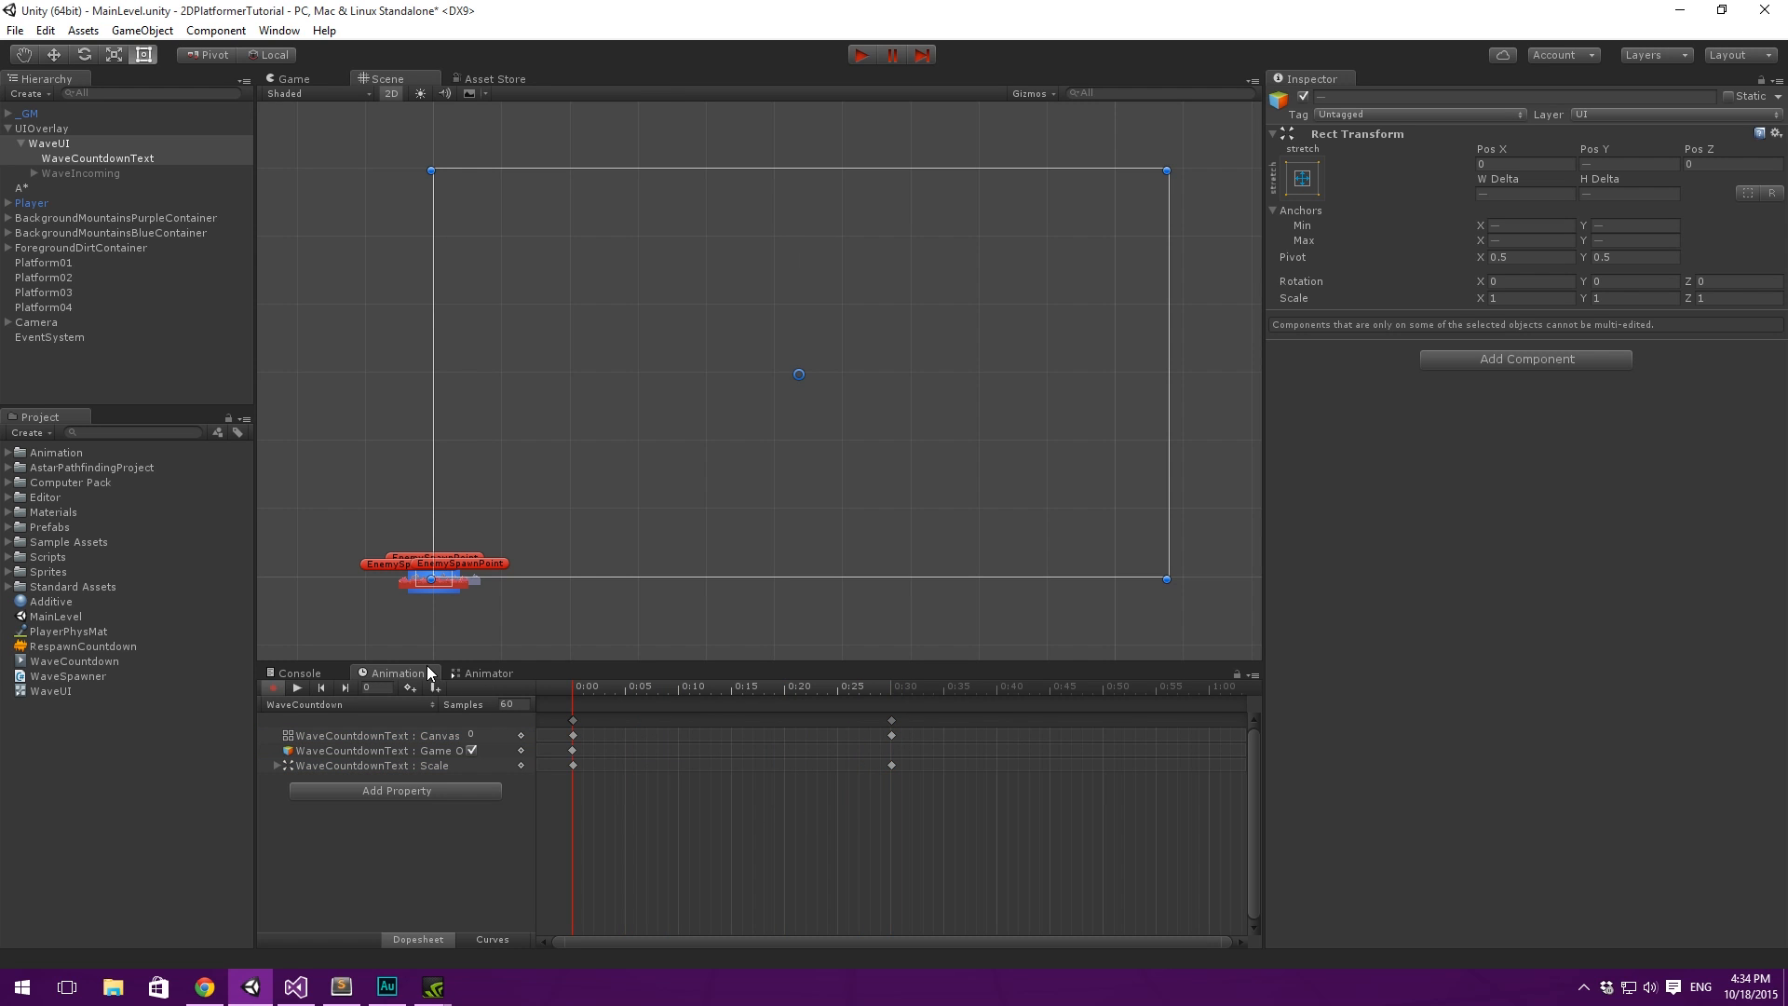
# - Set all keyframes of the WaveCountdown clip to Free Smooth tangents
pyautogui.moveTo(1030, 840); pyautogui.dragTo(555, 727)
pyautogui.rightClick(574, 735)
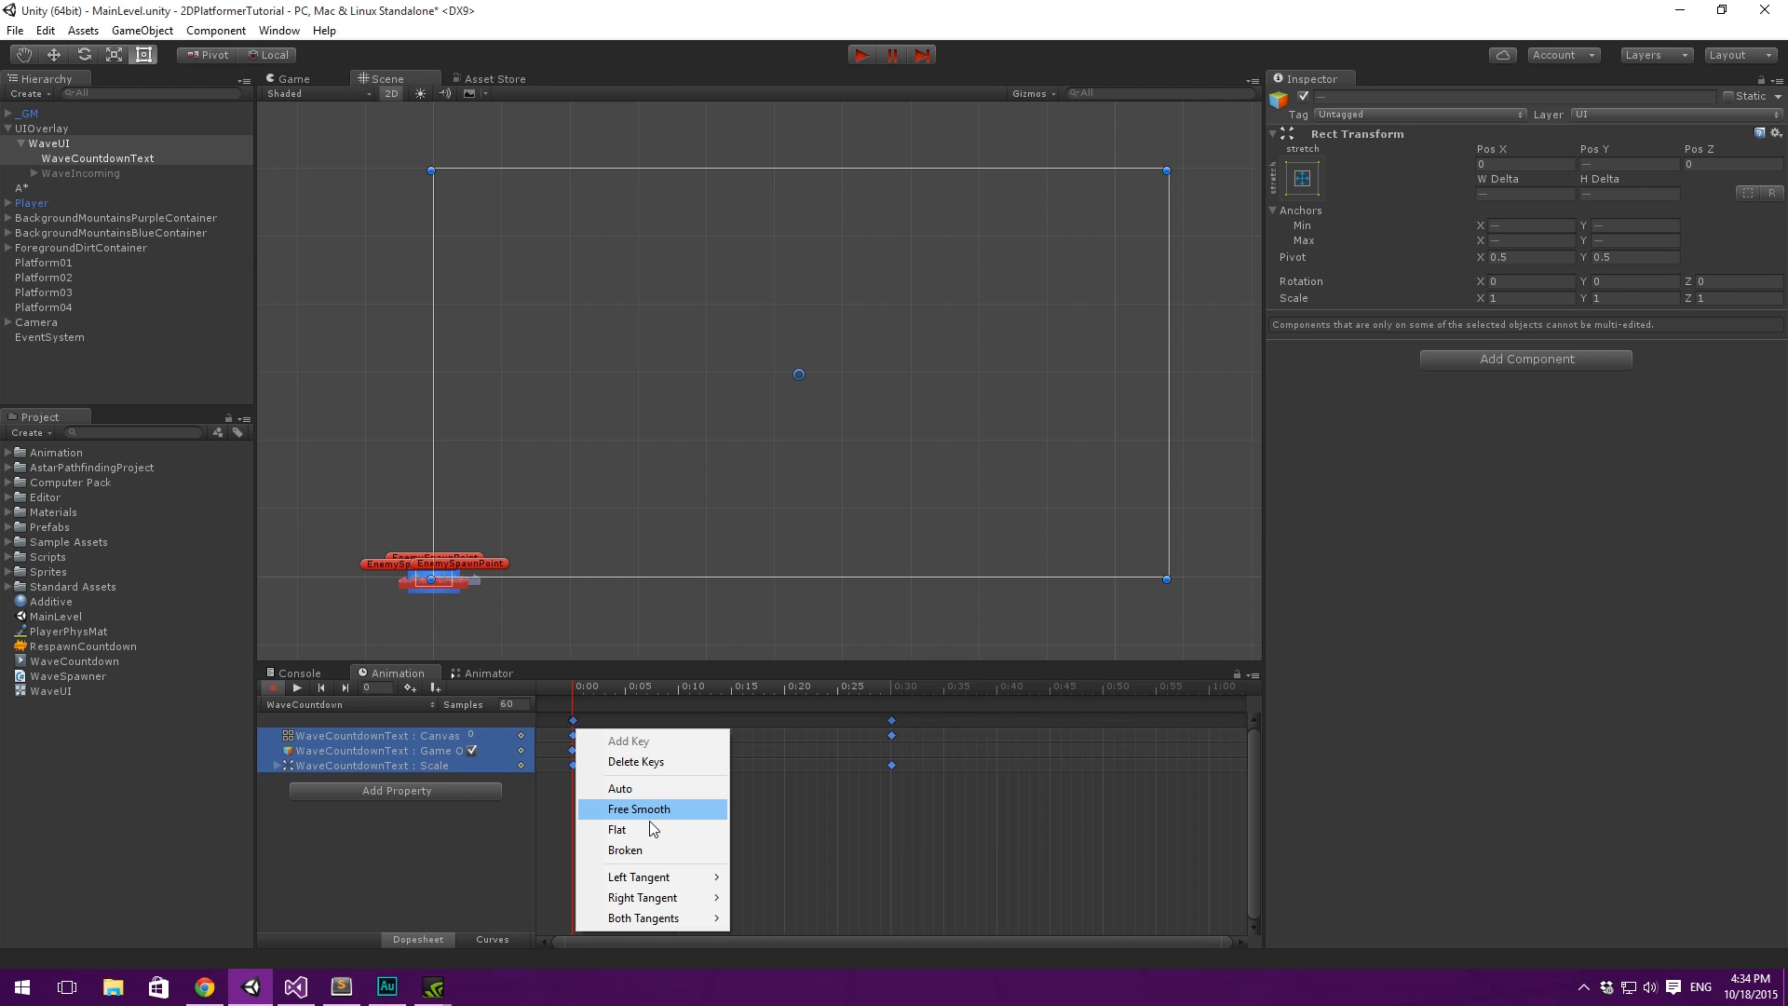
pyautogui.click(669, 810)
pyautogui.click(818, 829)
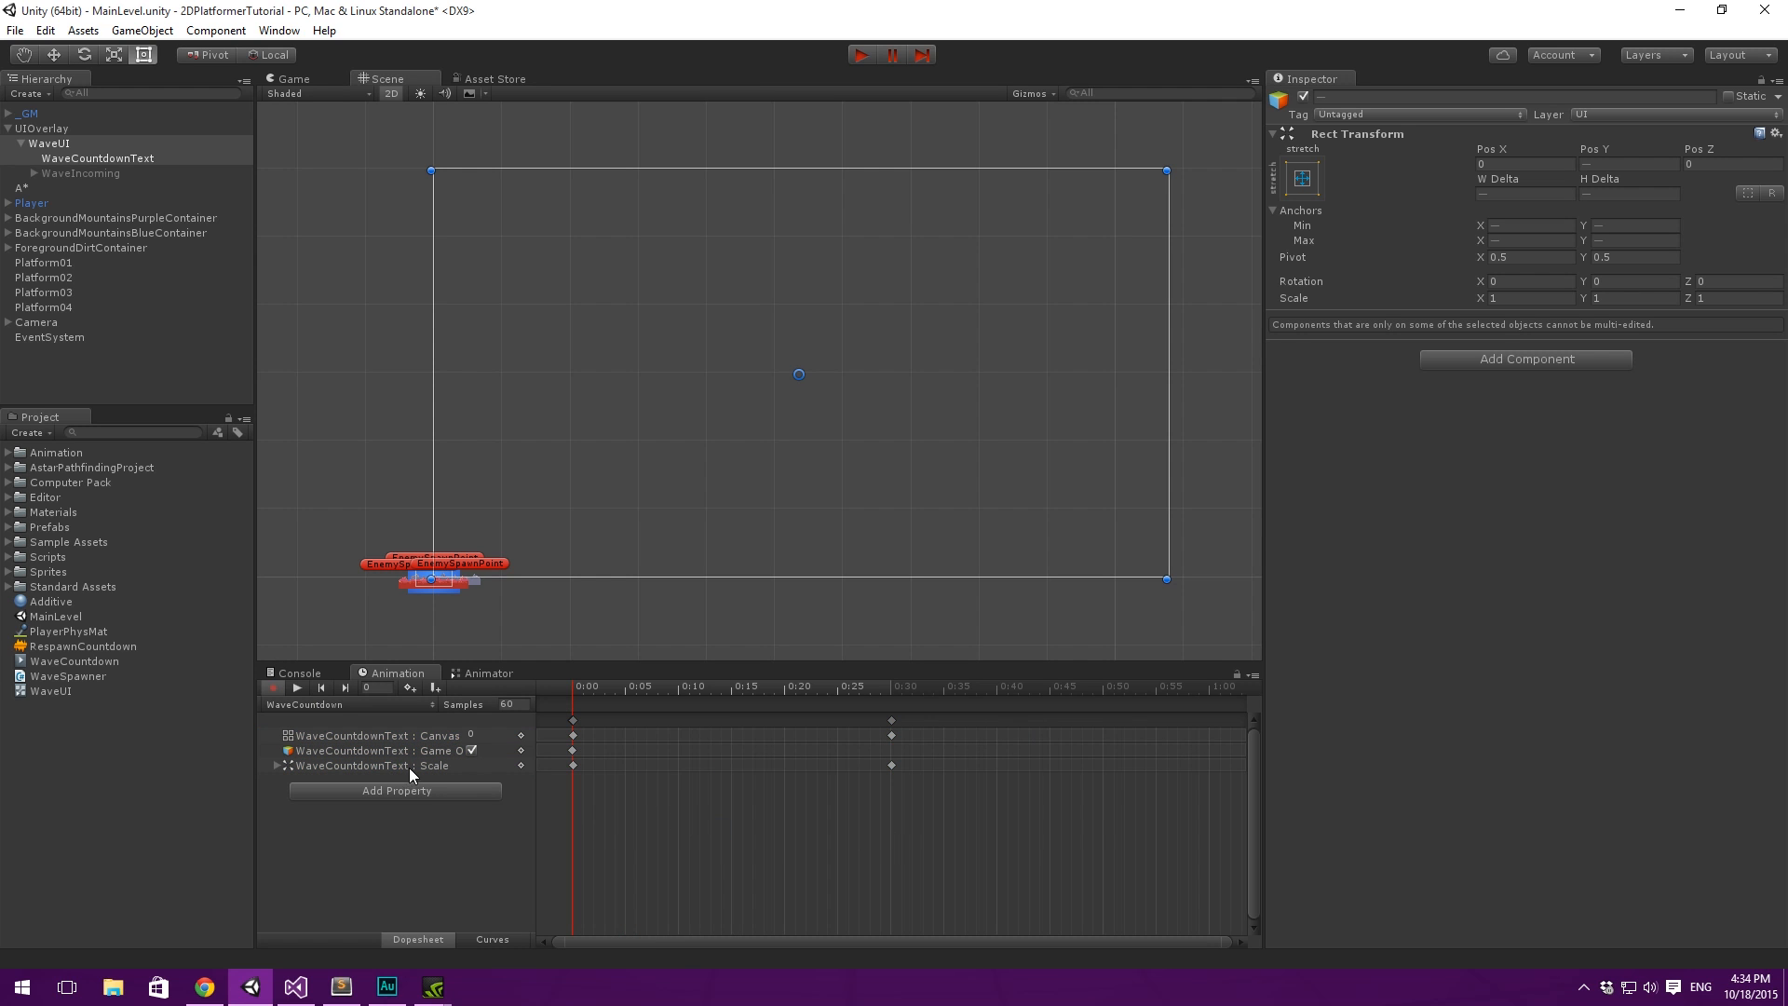
# - Preview the WaveCountdown animation and return the playhead to 0:00
pyautogui.click(296, 689)
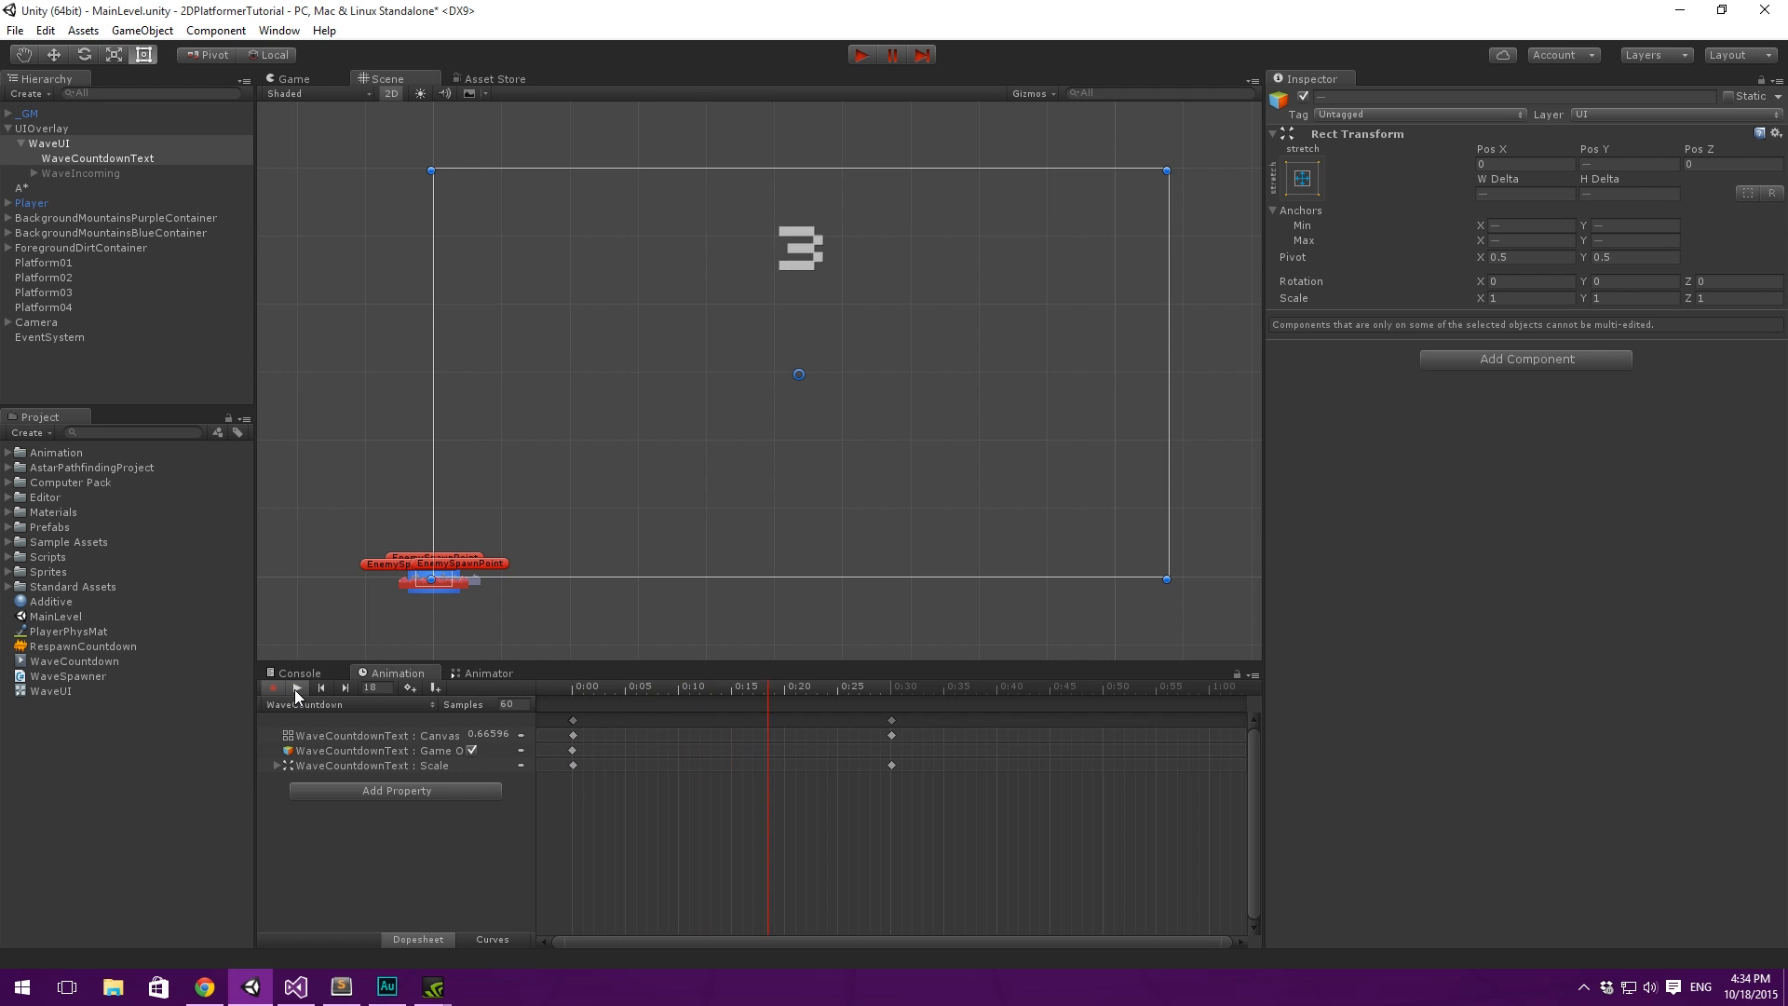
pyautogui.click(297, 688)
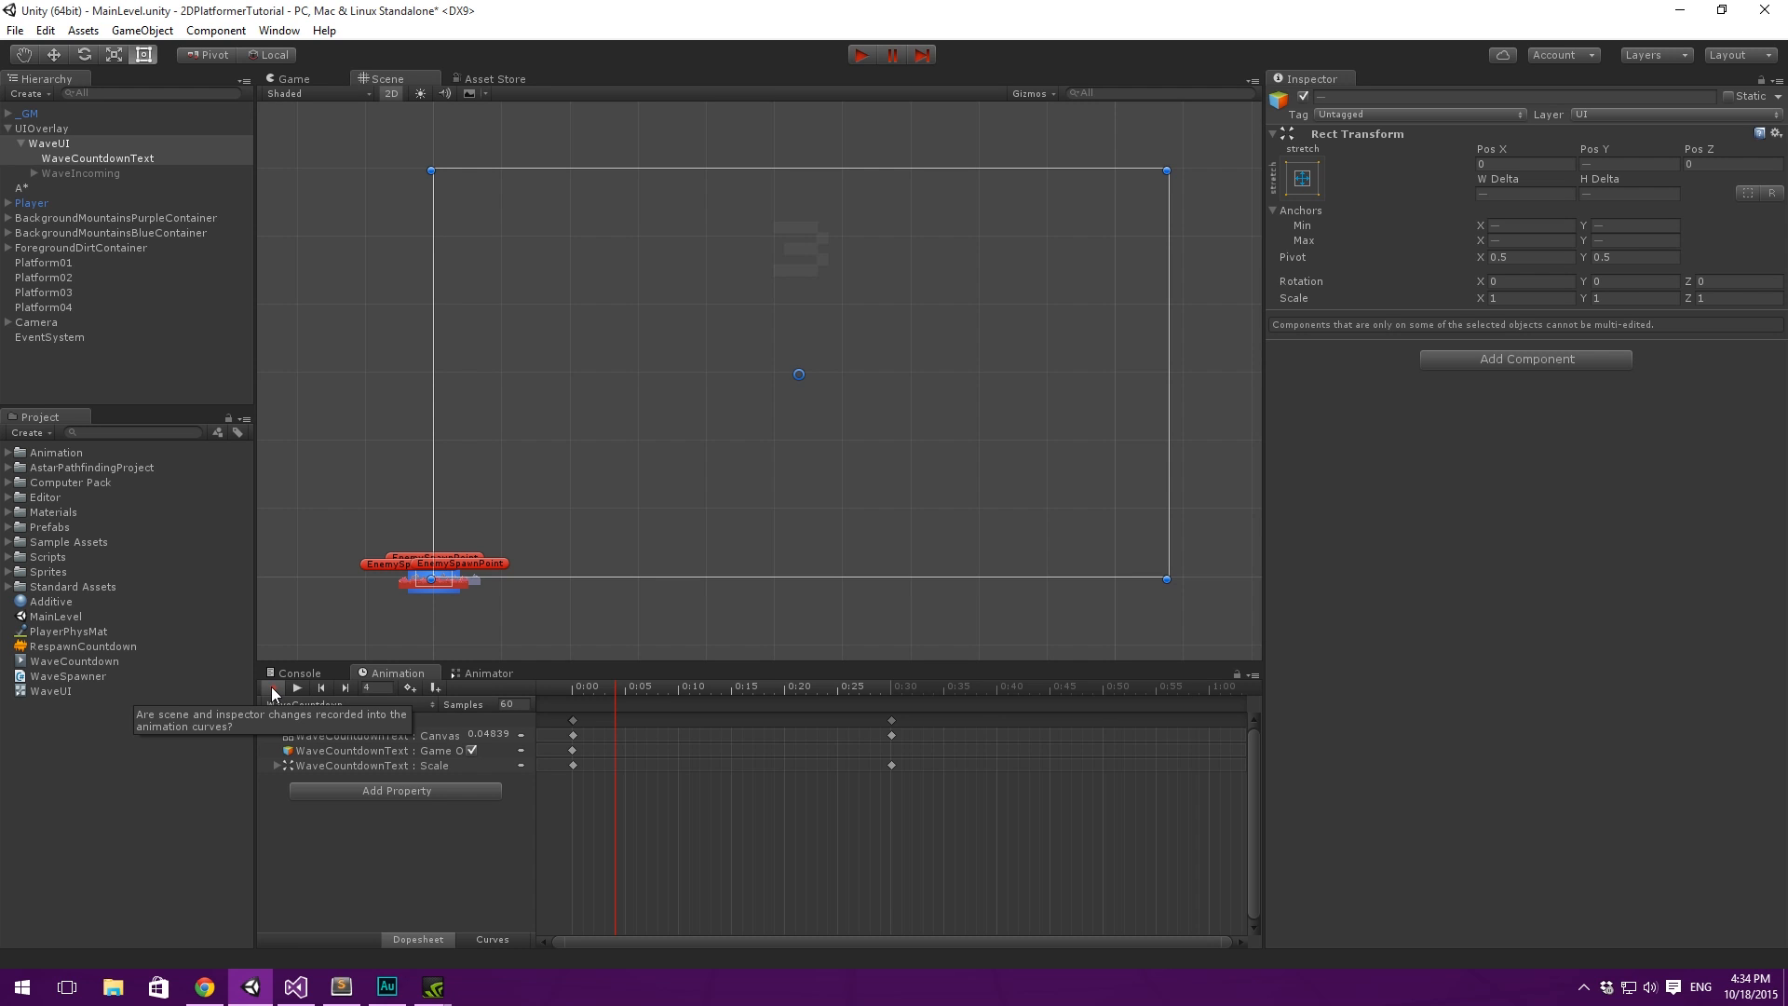
pyautogui.click(272, 688)
pyautogui.click(272, 688)
pyautogui.click(585, 691)
pyautogui.moveTo(647, 690); pyautogui.dragTo(433, 695)
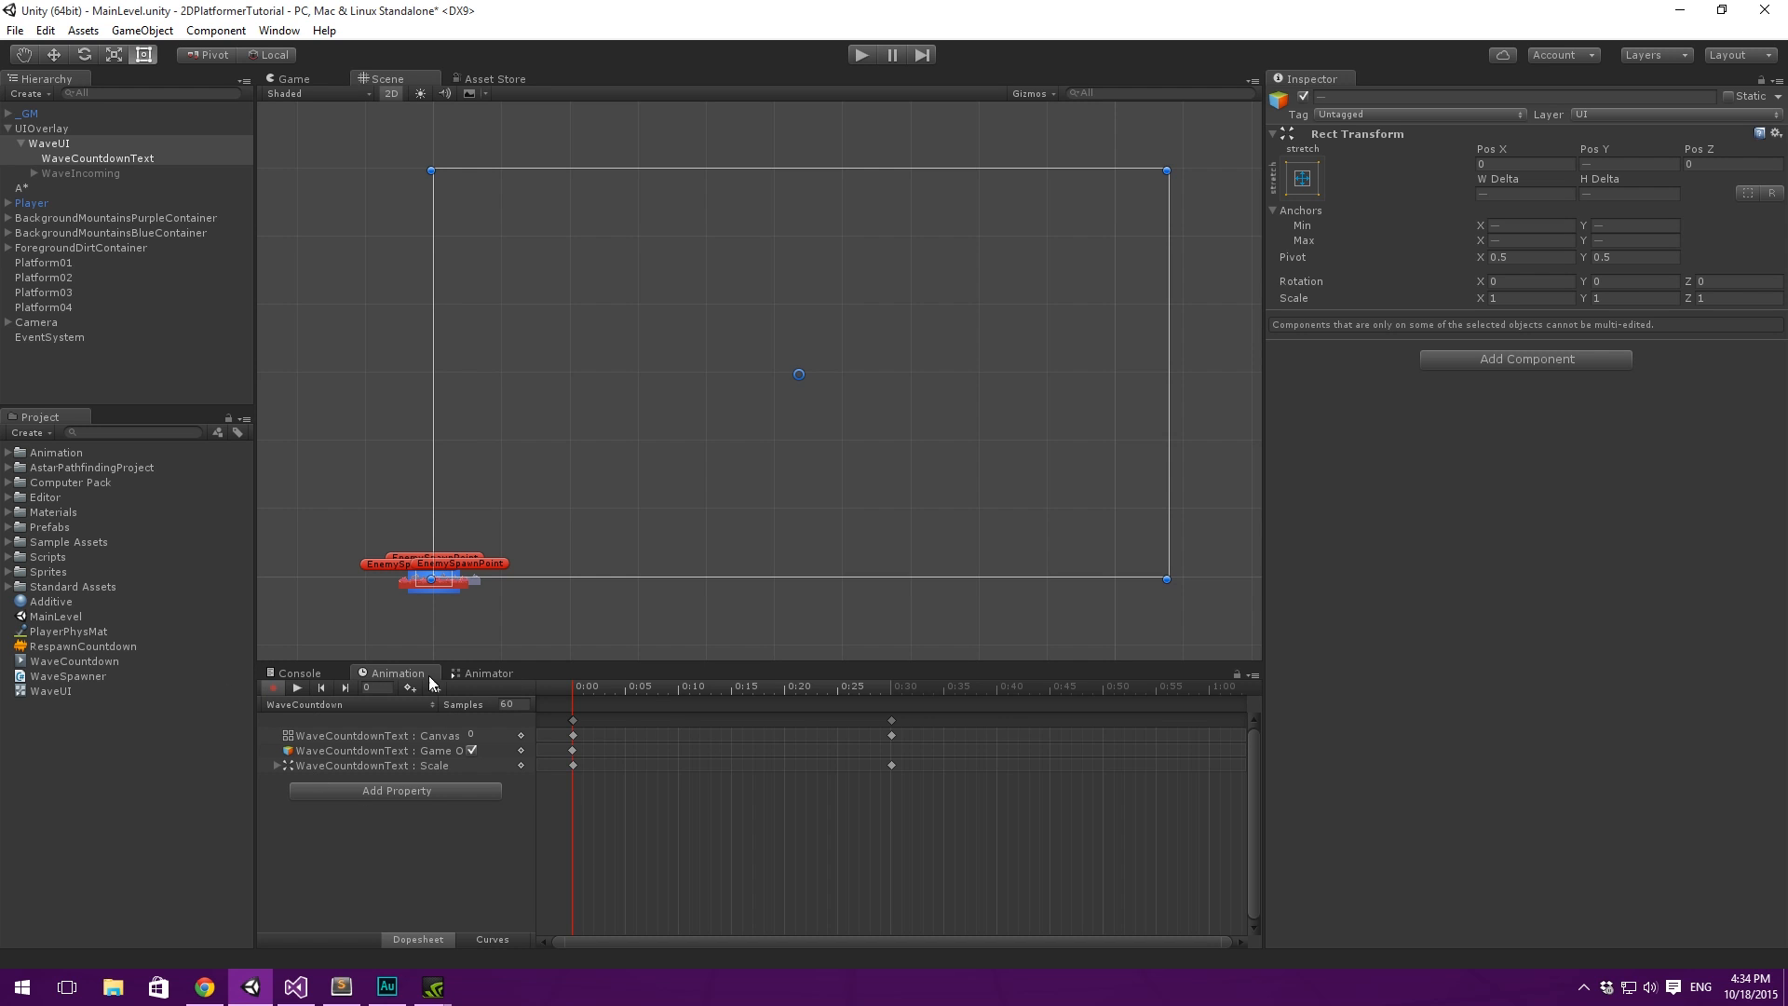
# - Create a new animation clip for WaveUI named WaveIncoming.anim in the Assets folder
pyautogui.click(355, 704)
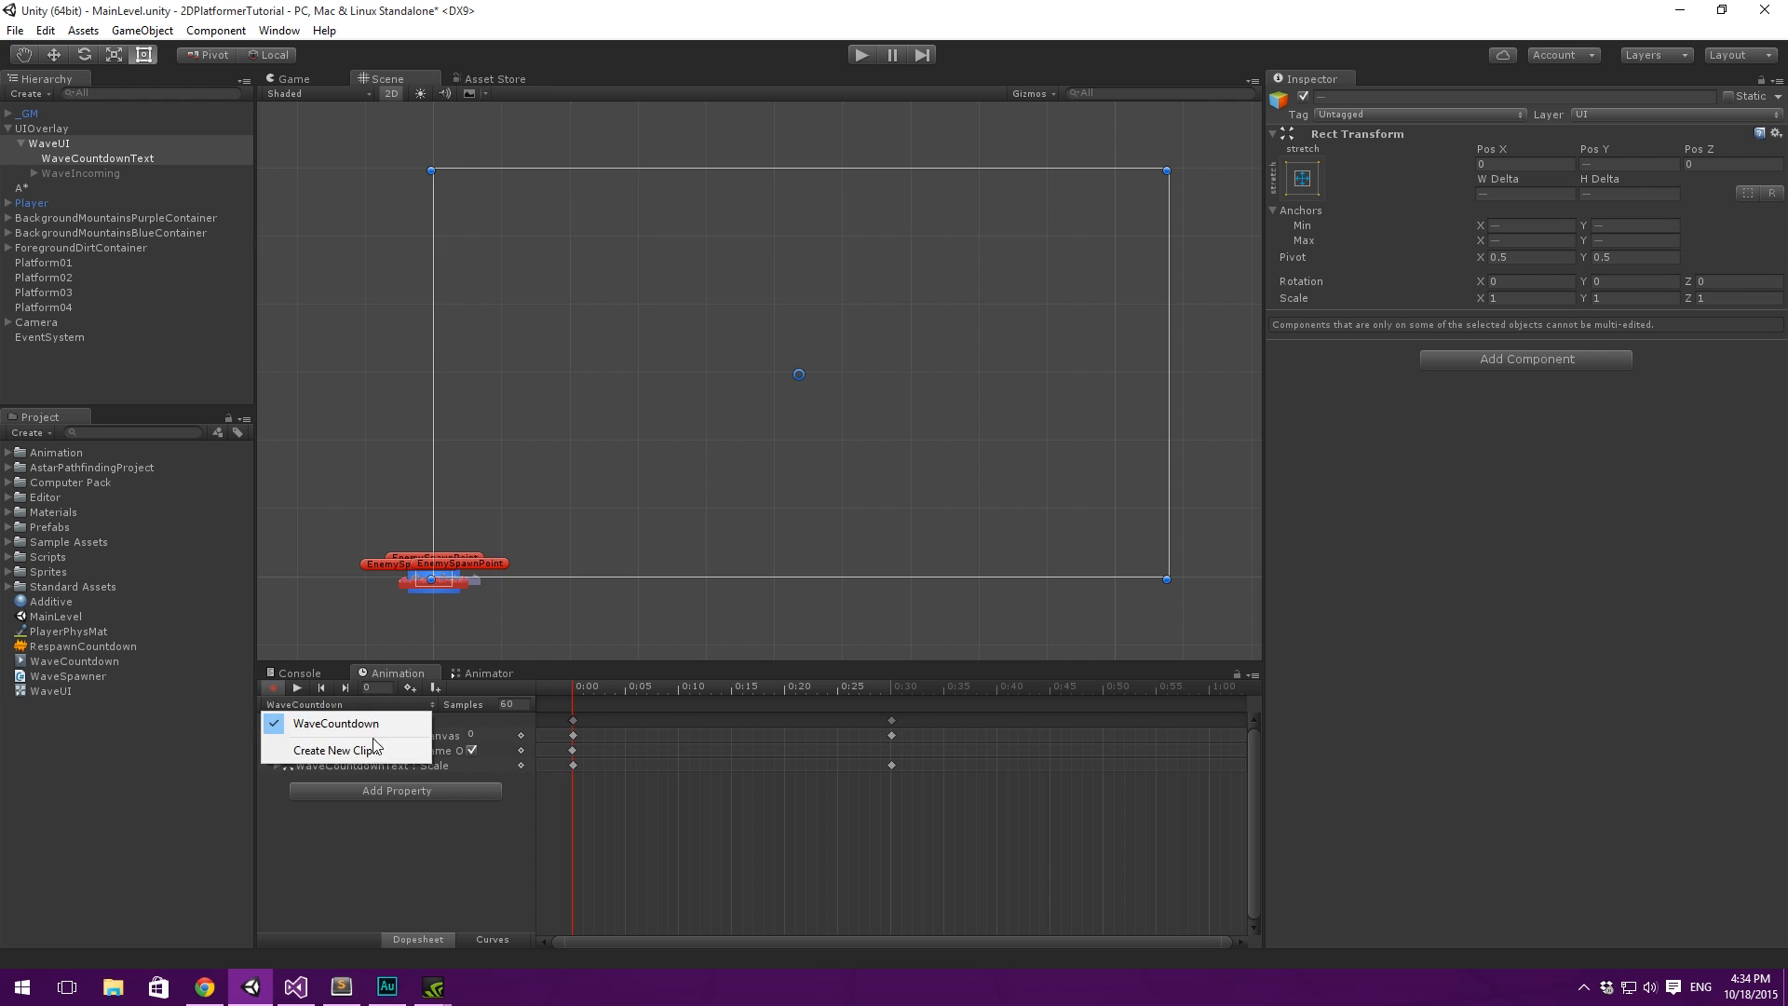
pyautogui.click(354, 748)
pyautogui.press('Left')
pyautogui.press('Left')
pyautogui.hotkey('shift', 'Left')
pyautogui.hotkey('shift', 'Left')
pyautogui.hotkey('shift', 'Left')
pyautogui.hotkey('shift', 'Left')
pyautogui.hotkey('shift', 'Left')
pyautogui.hotkey('shift', 'Left')
pyautogui.hotkey('shift', 'Left')
pyautogui.hotkey('shift', 'Left')
pyautogui.hotkey('shift', 'Left')
pyautogui.hotkey('shift', 'Left')
pyautogui.hotkey('shift', 'Left')
pyautogui.hotkey('shift', 'Left')
pyautogui.hotkey('shift', 'Left')
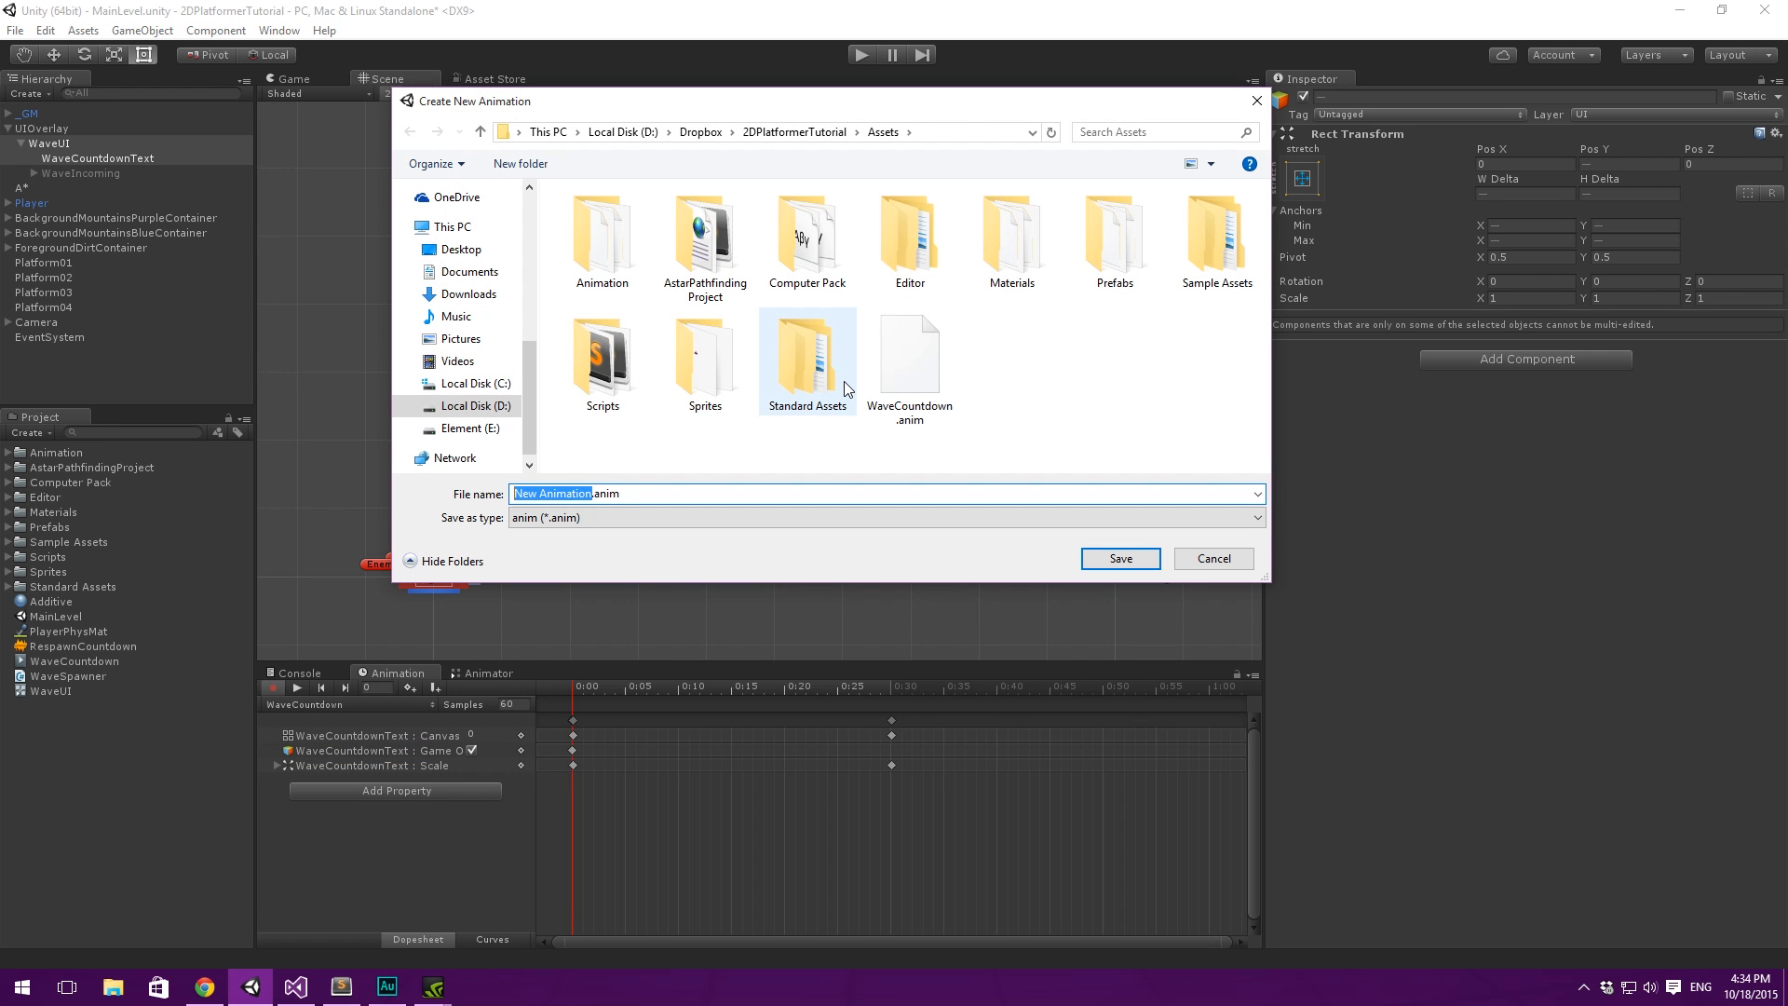
pyautogui.write('WaveIncoming')
pyautogui.press('Return')
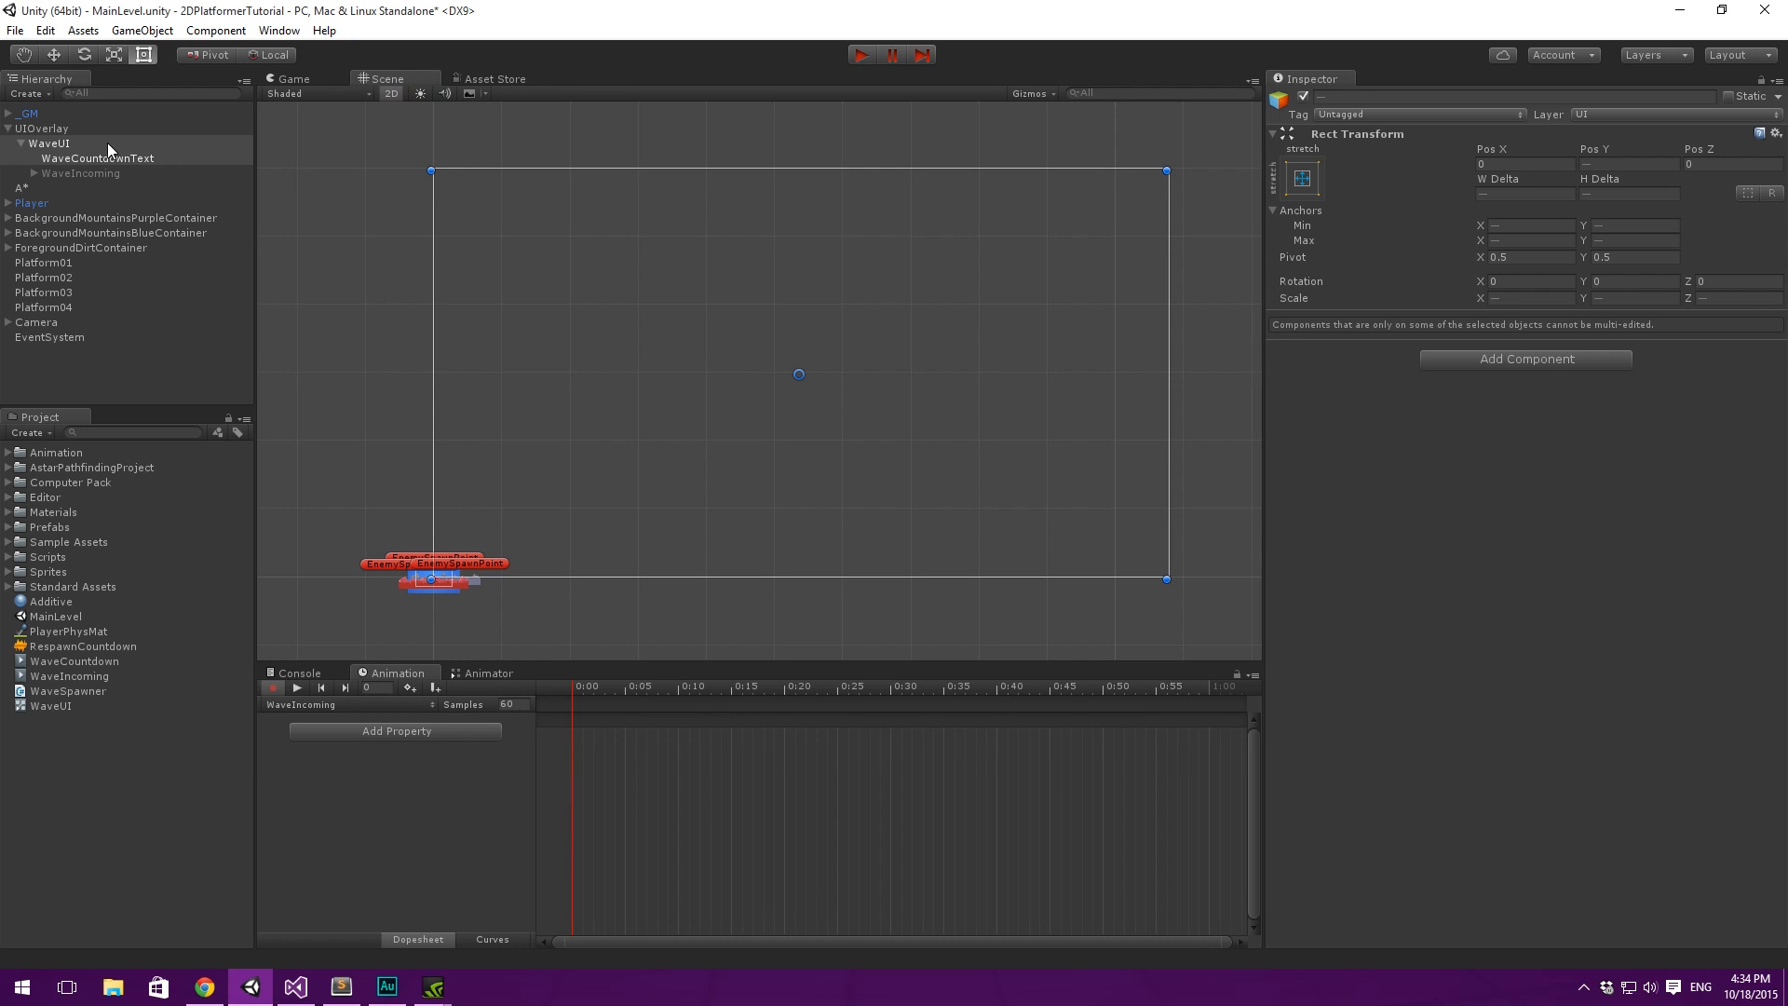
# - Key WaveCountdownText as active at 0:00 in the WaveIncoming clip
pyautogui.click(109, 145)
pyautogui.click(125, 157)
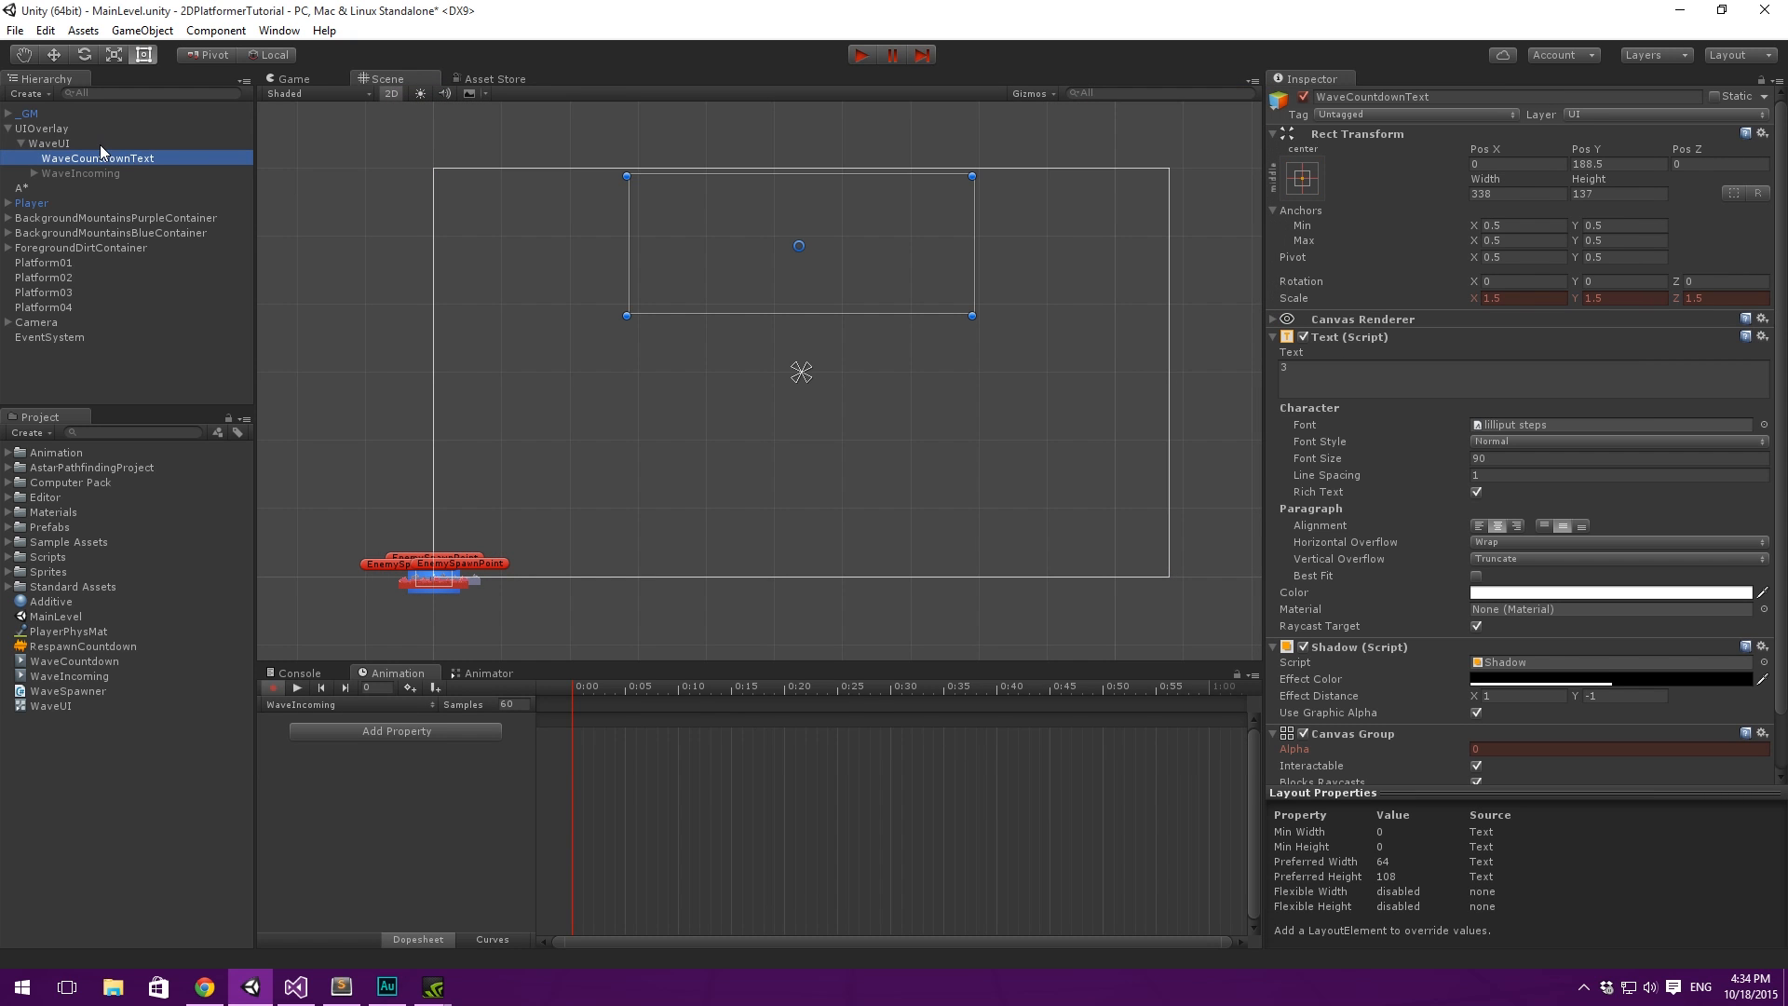
pyautogui.click(98, 143)
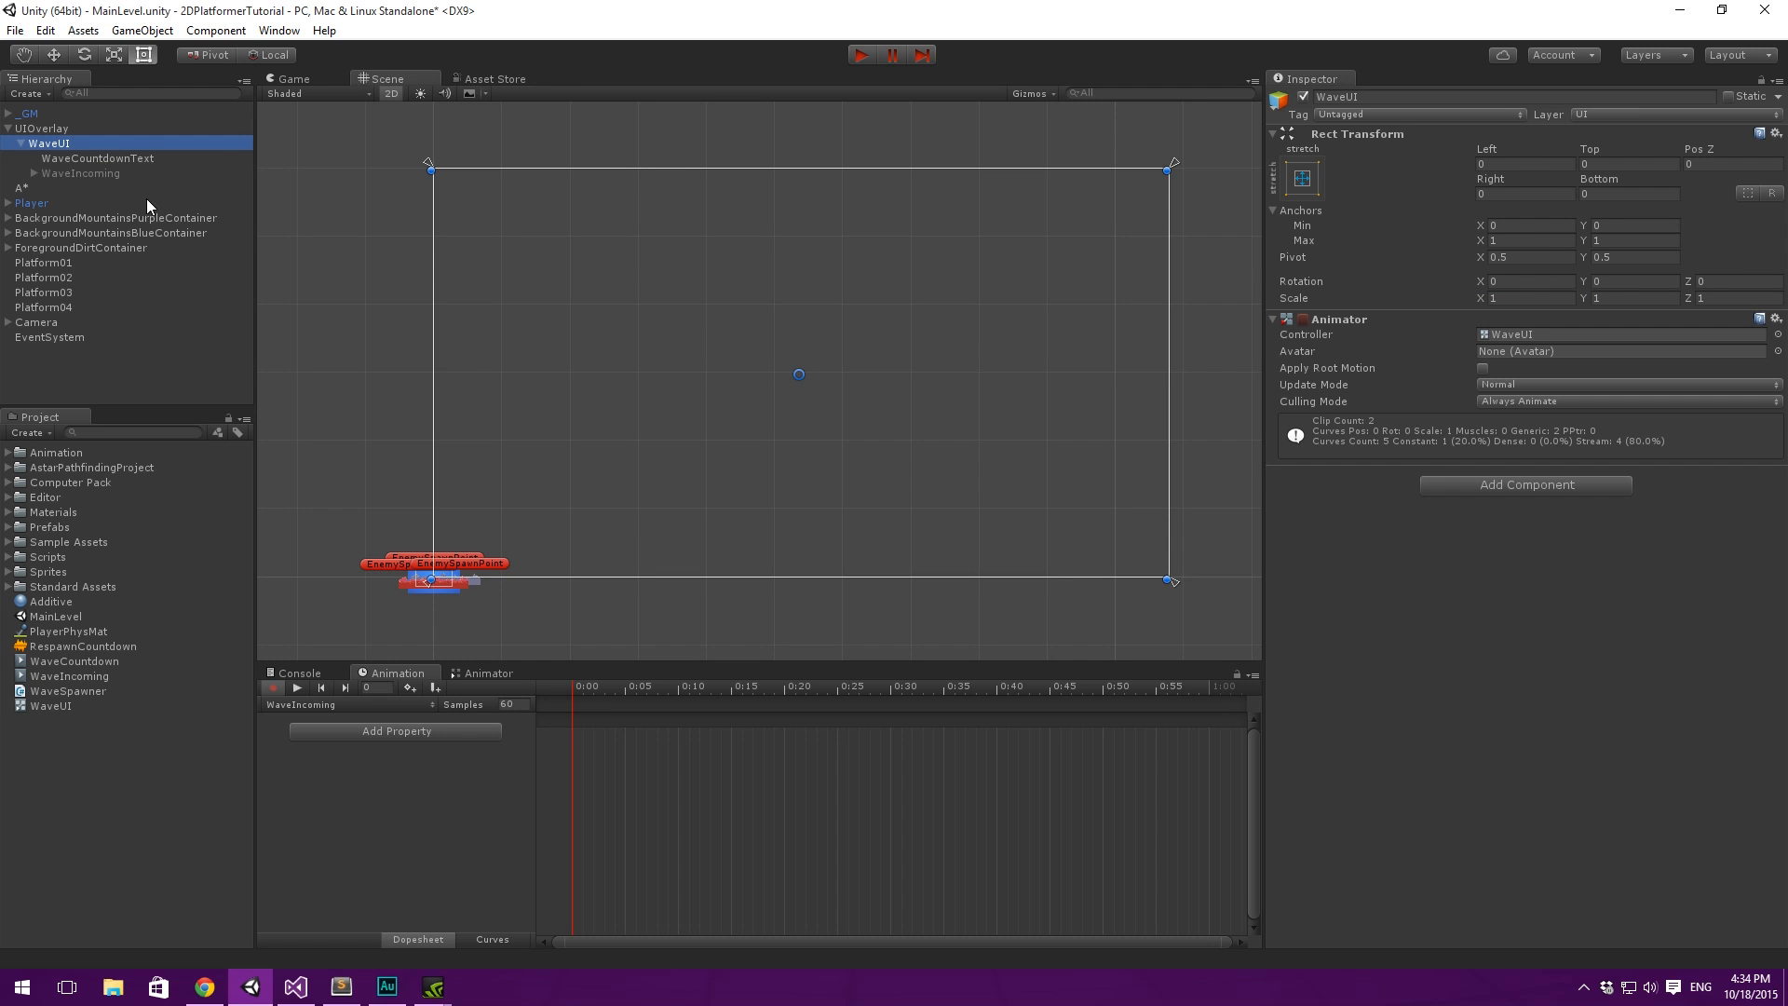
pyautogui.click(127, 159)
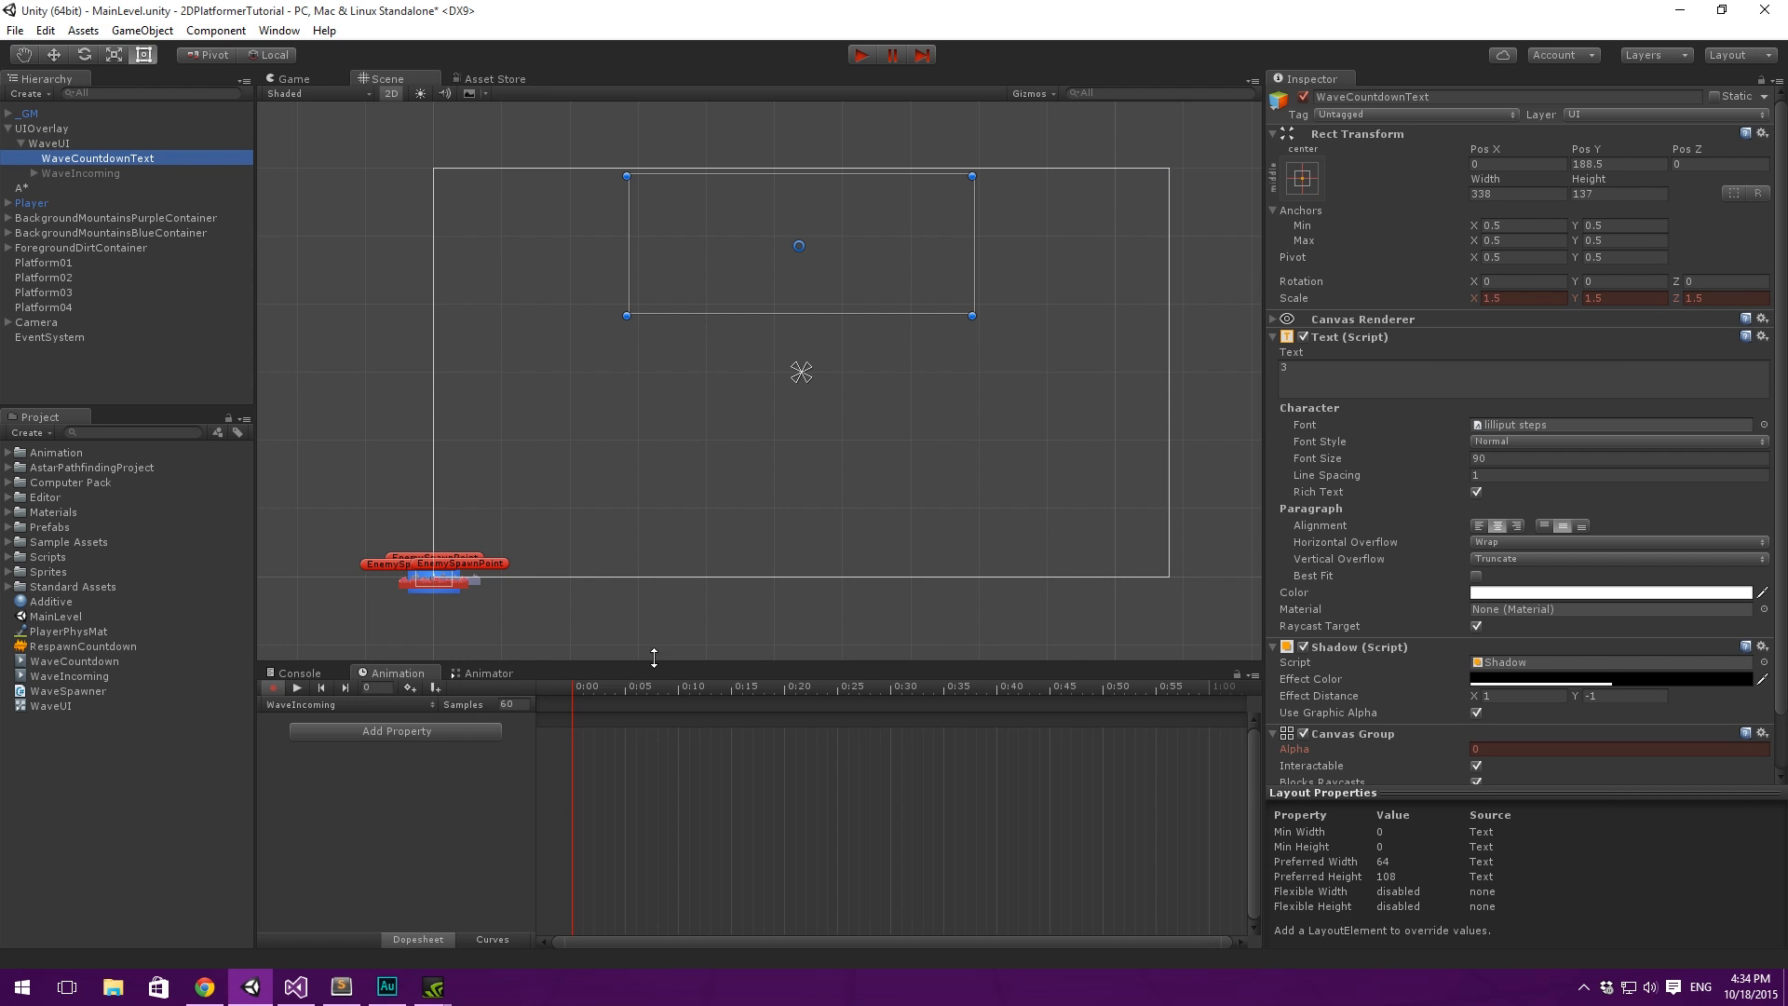
pyautogui.click(585, 689)
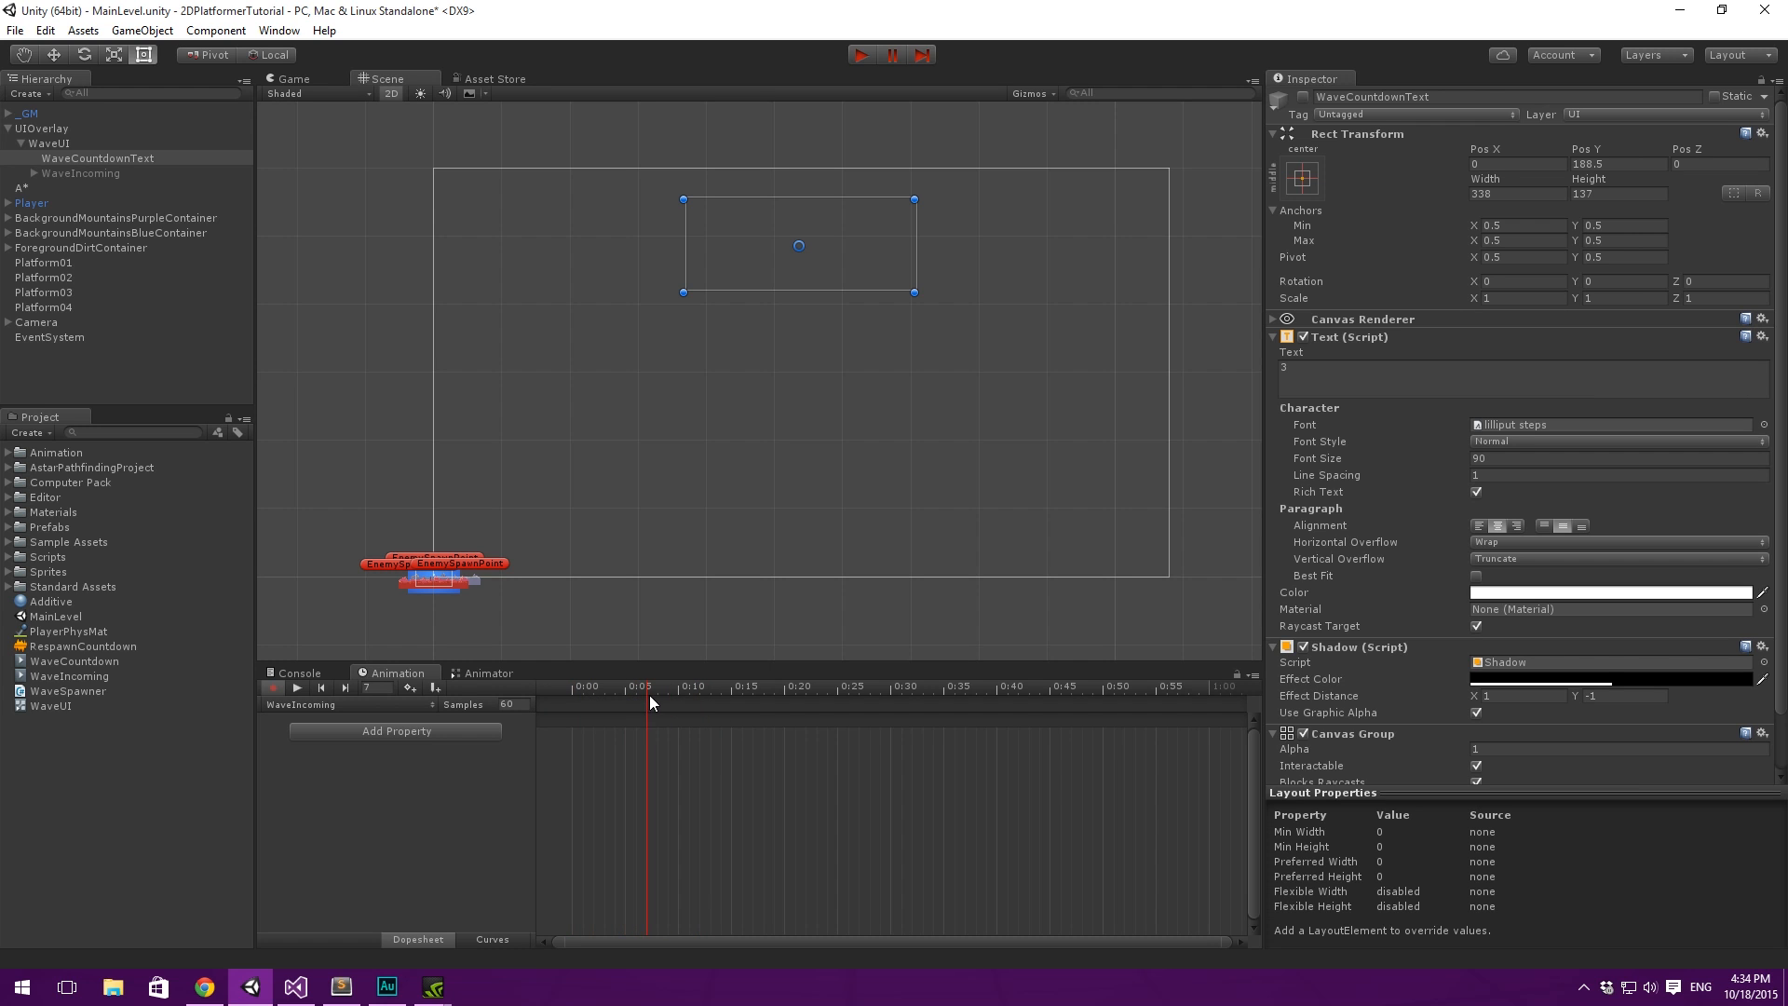
pyautogui.moveTo(896, 698); pyautogui.dragTo(496, 708)
pyautogui.click(1303, 96)
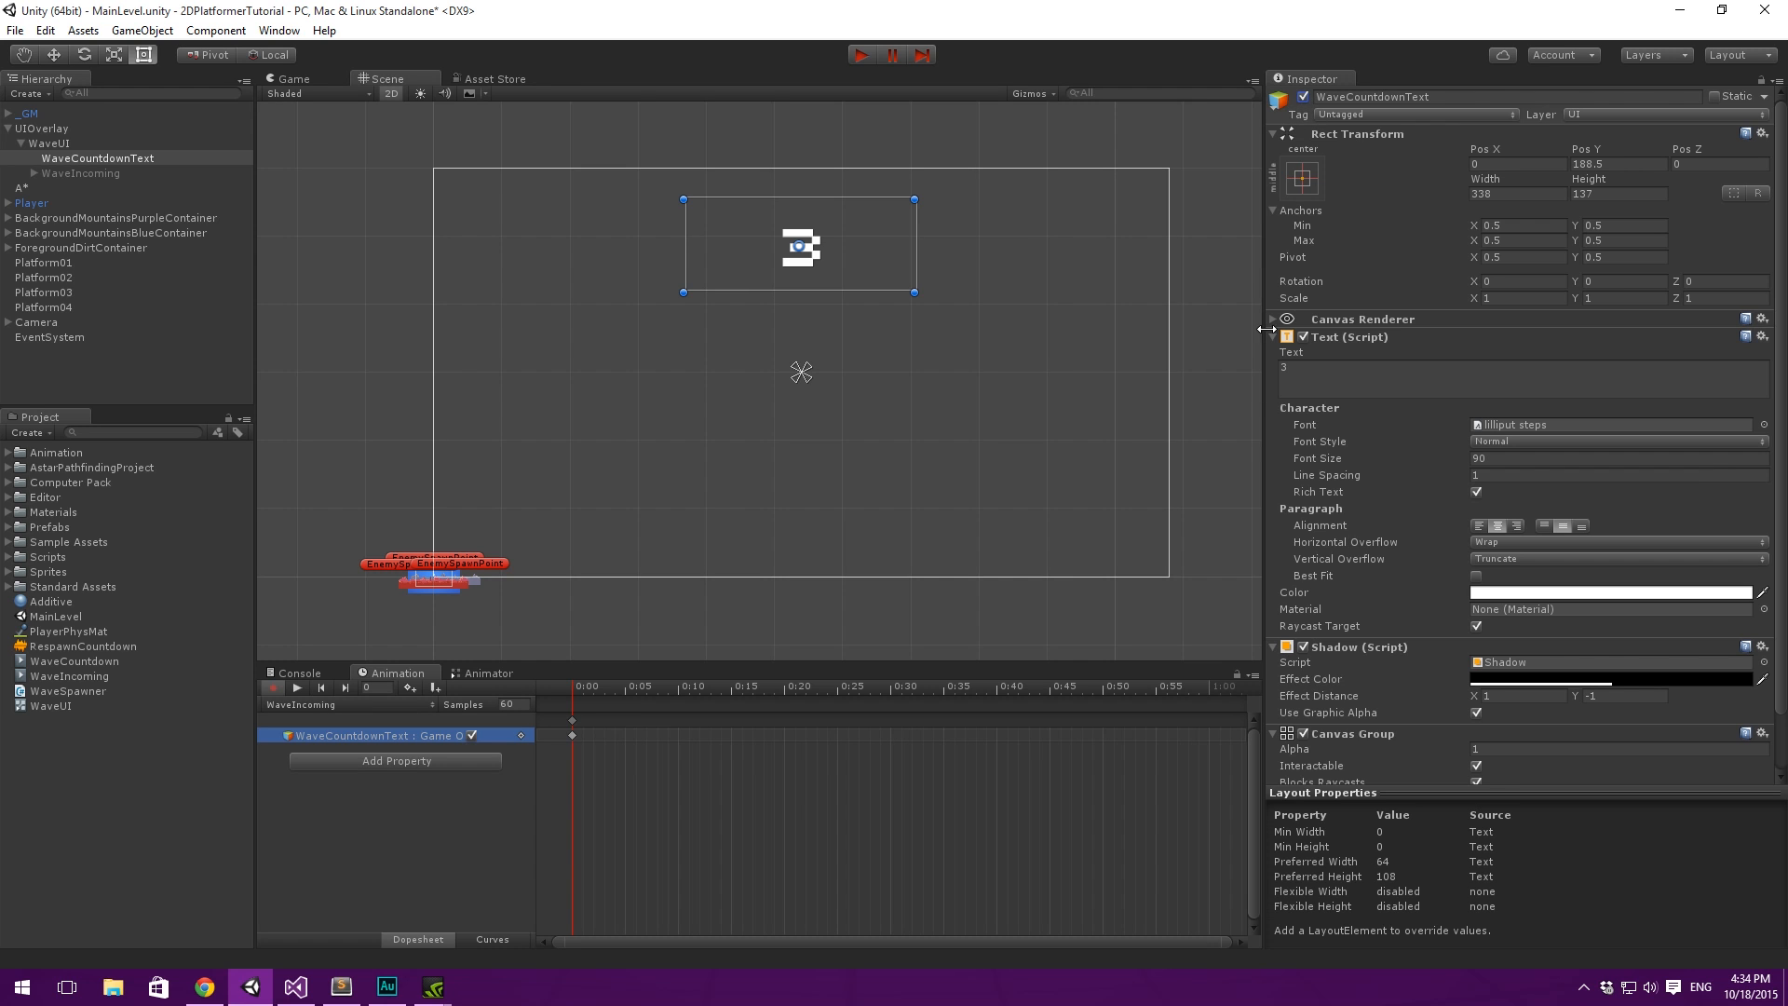
# - Key the Canvas Group alpha of WaveCountdownText at 1 at 0:00 and at 0 at 0:30
pyautogui.scroll(-3, 1467, 652)
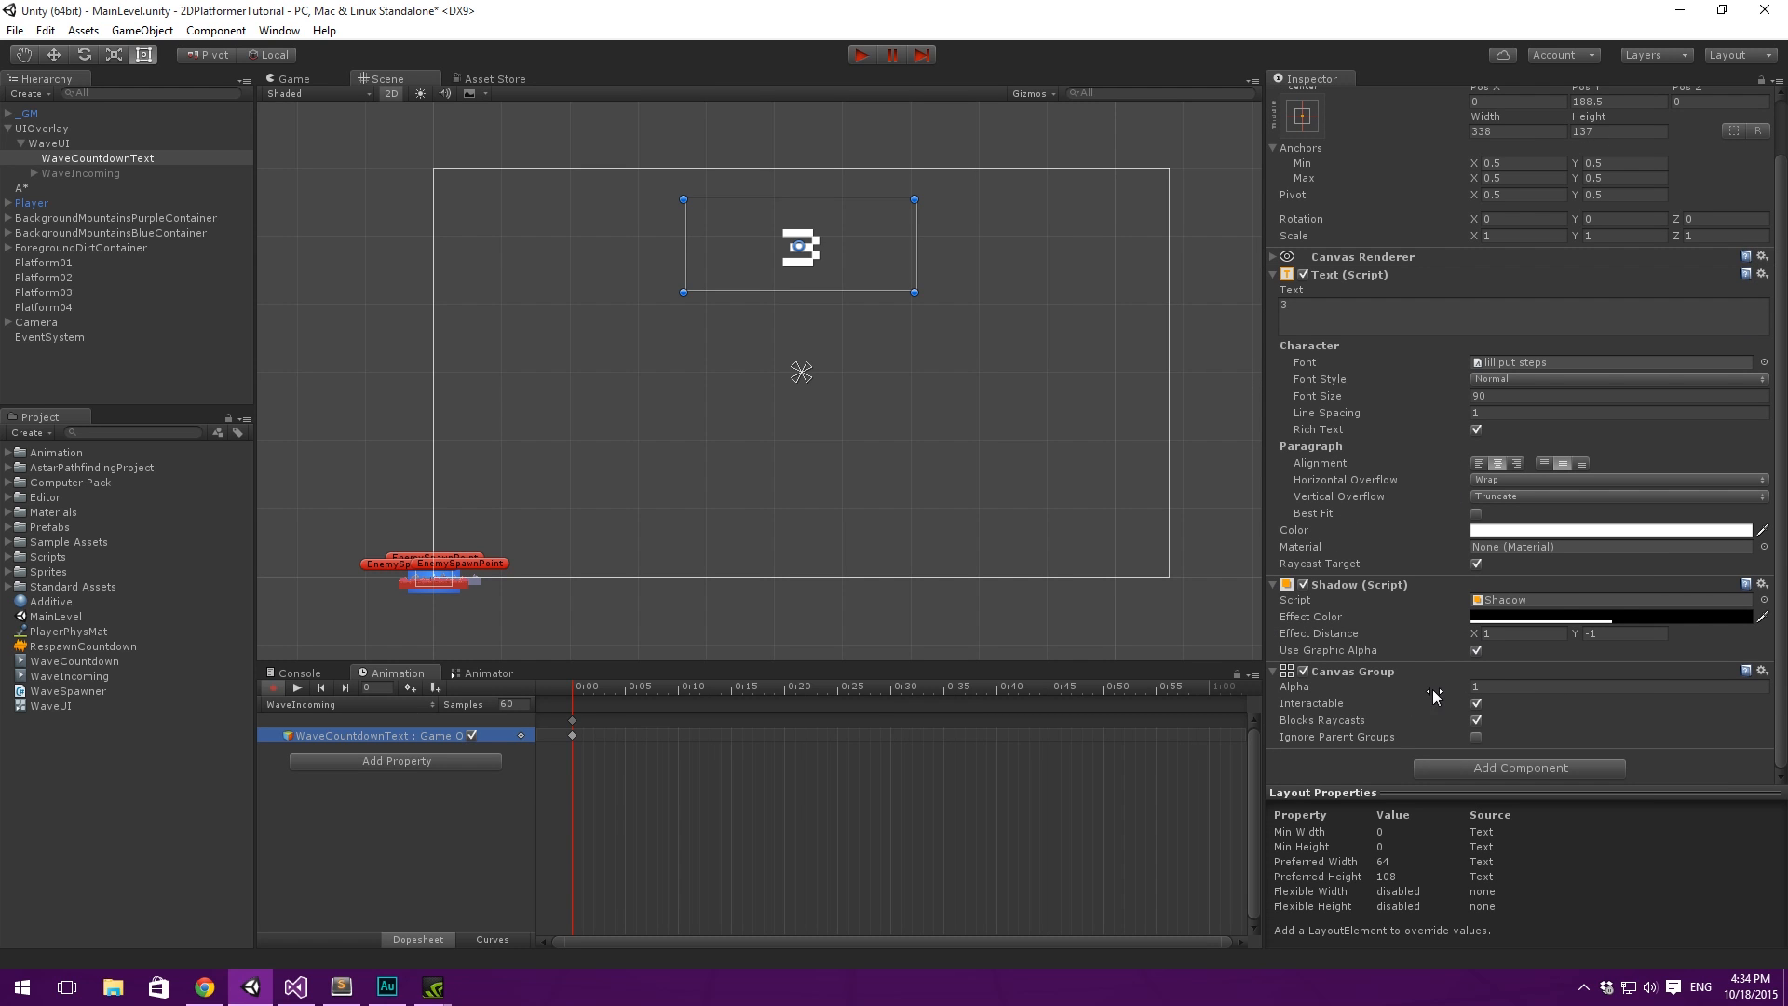
pyautogui.click(1505, 687)
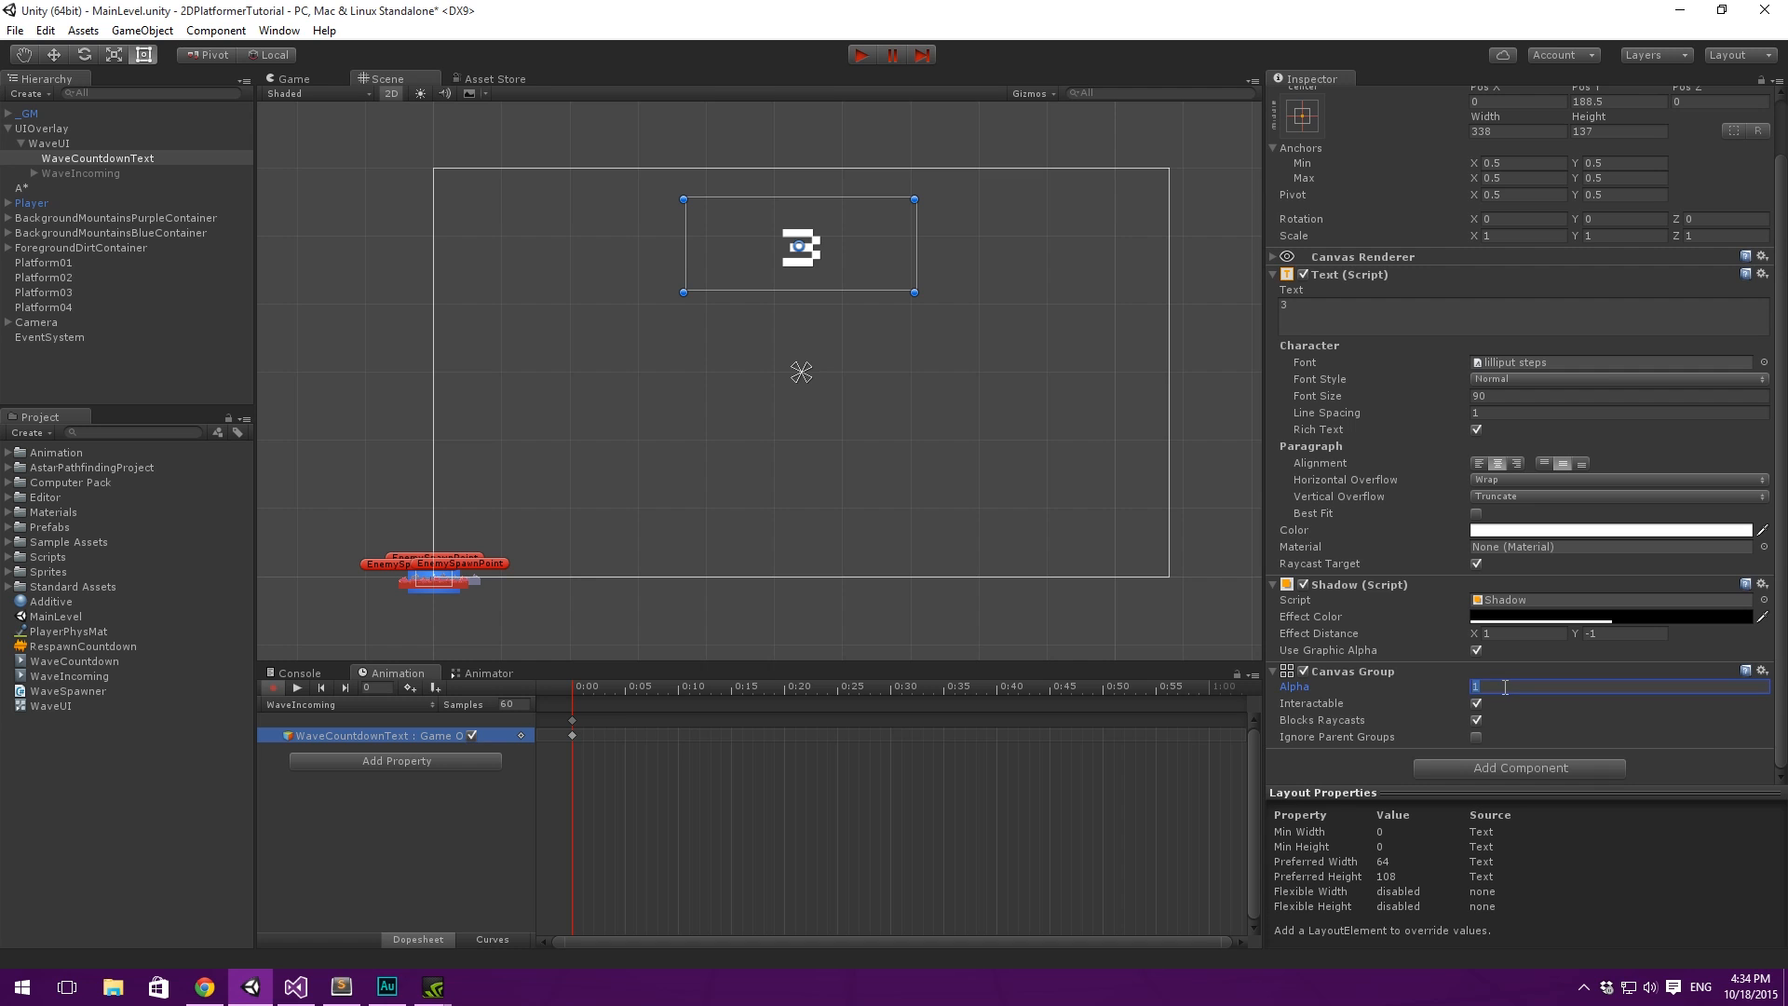
pyautogui.write('1')
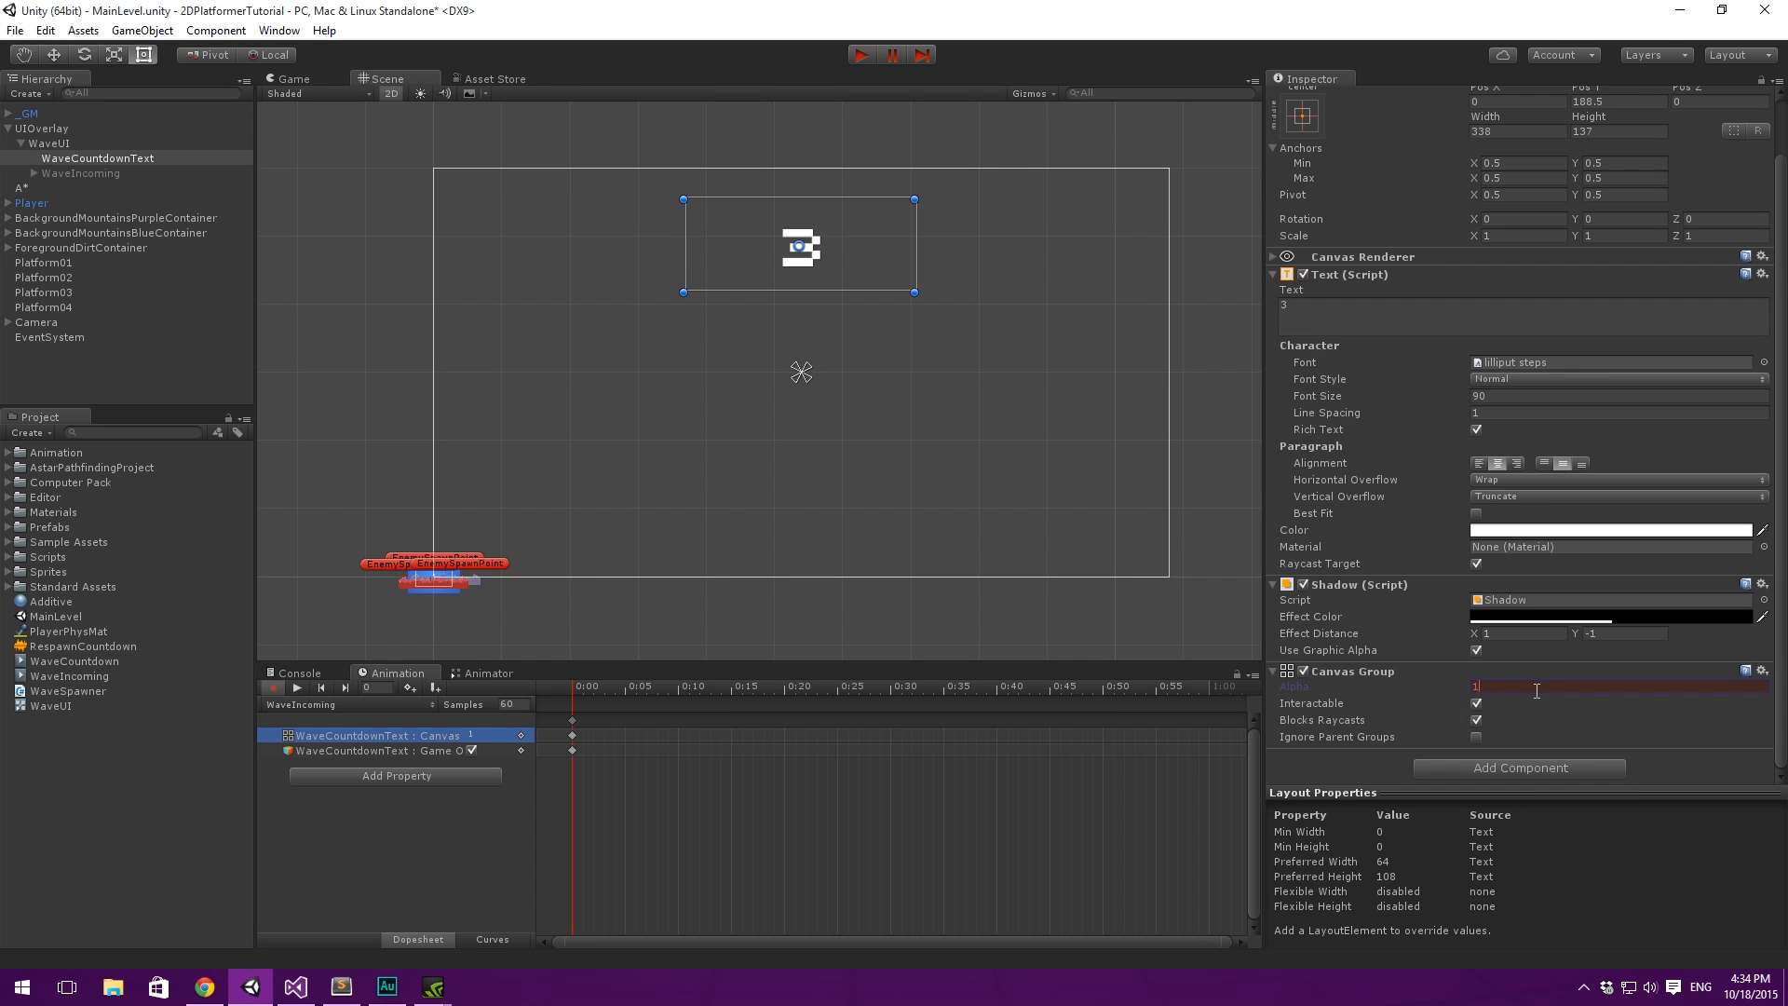
pyautogui.moveTo(576, 697); pyautogui.dragTo(695, 702)
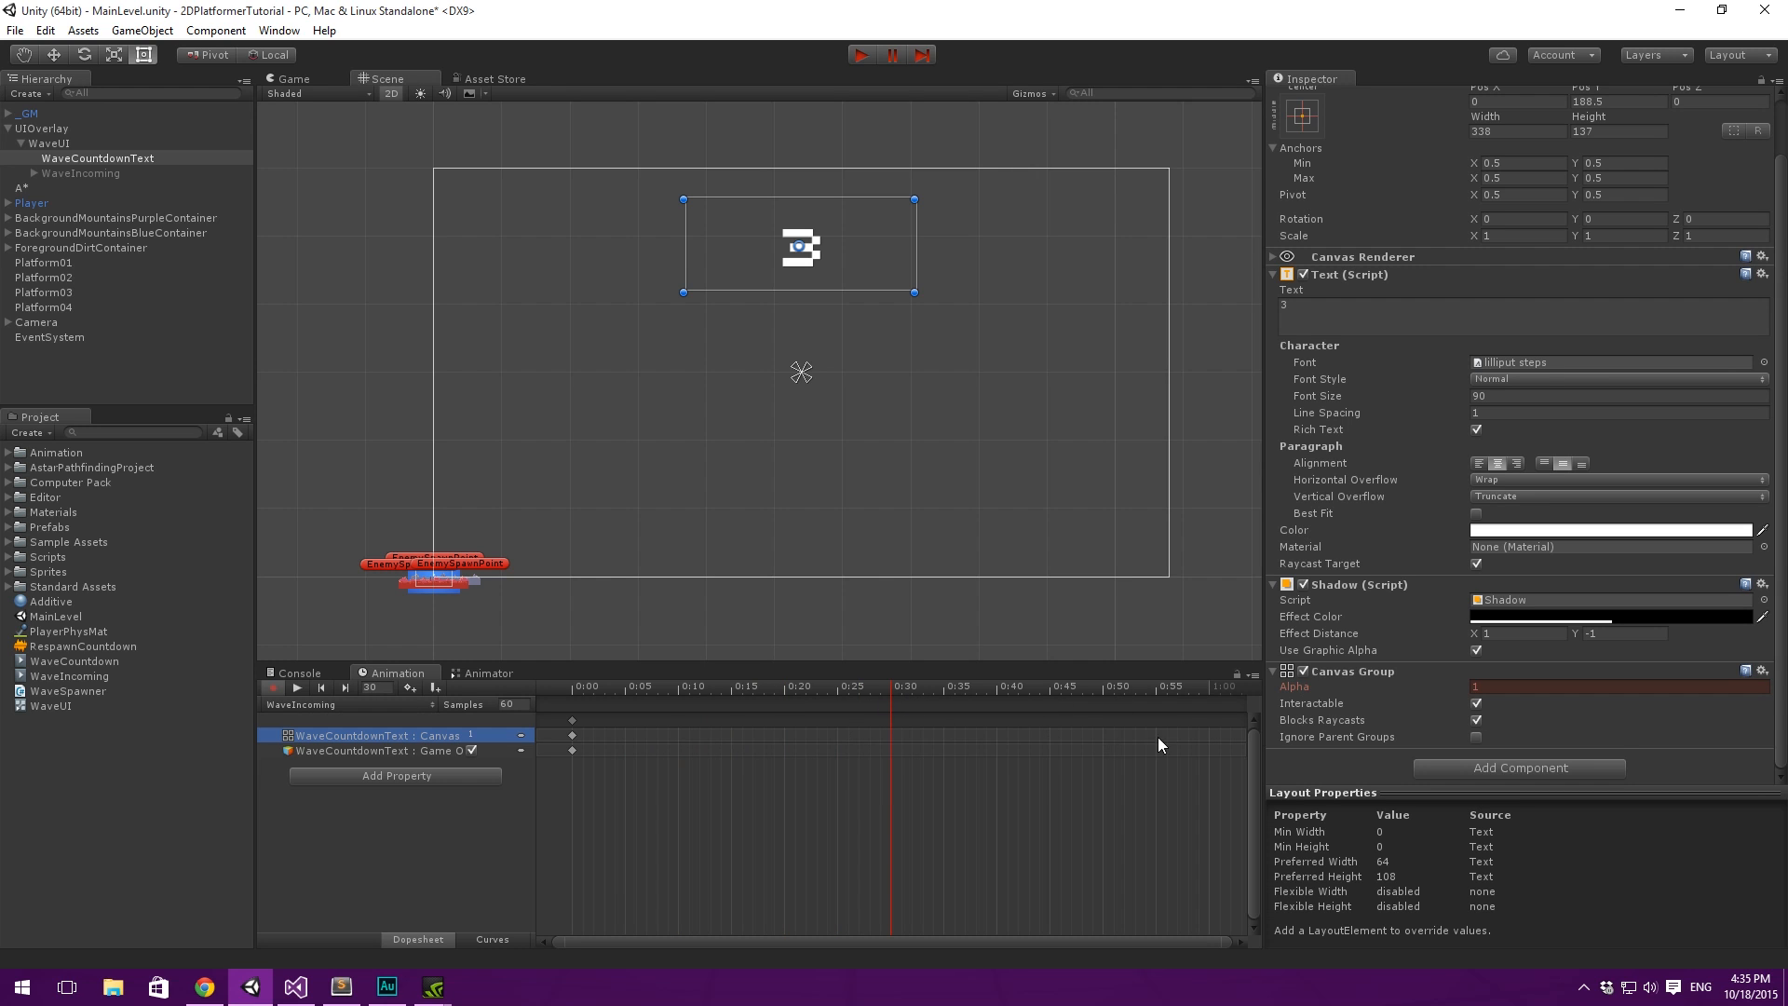
pyautogui.click(1523, 685)
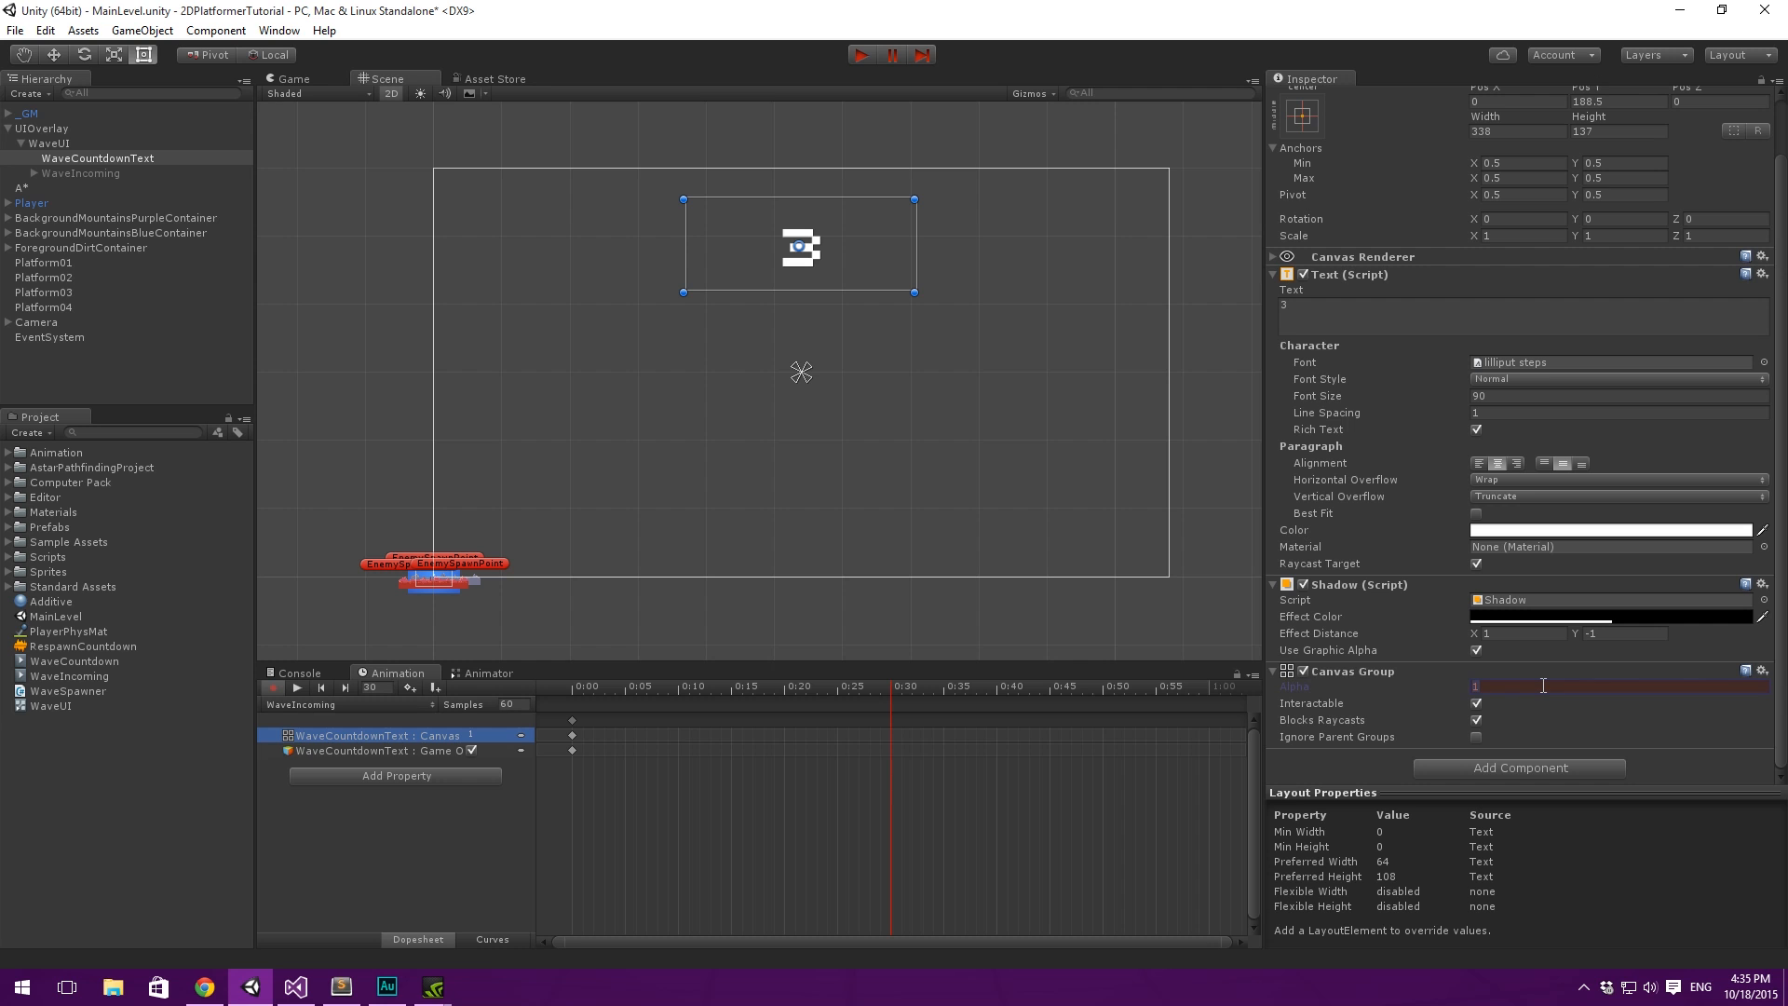
pyautogui.write('0')
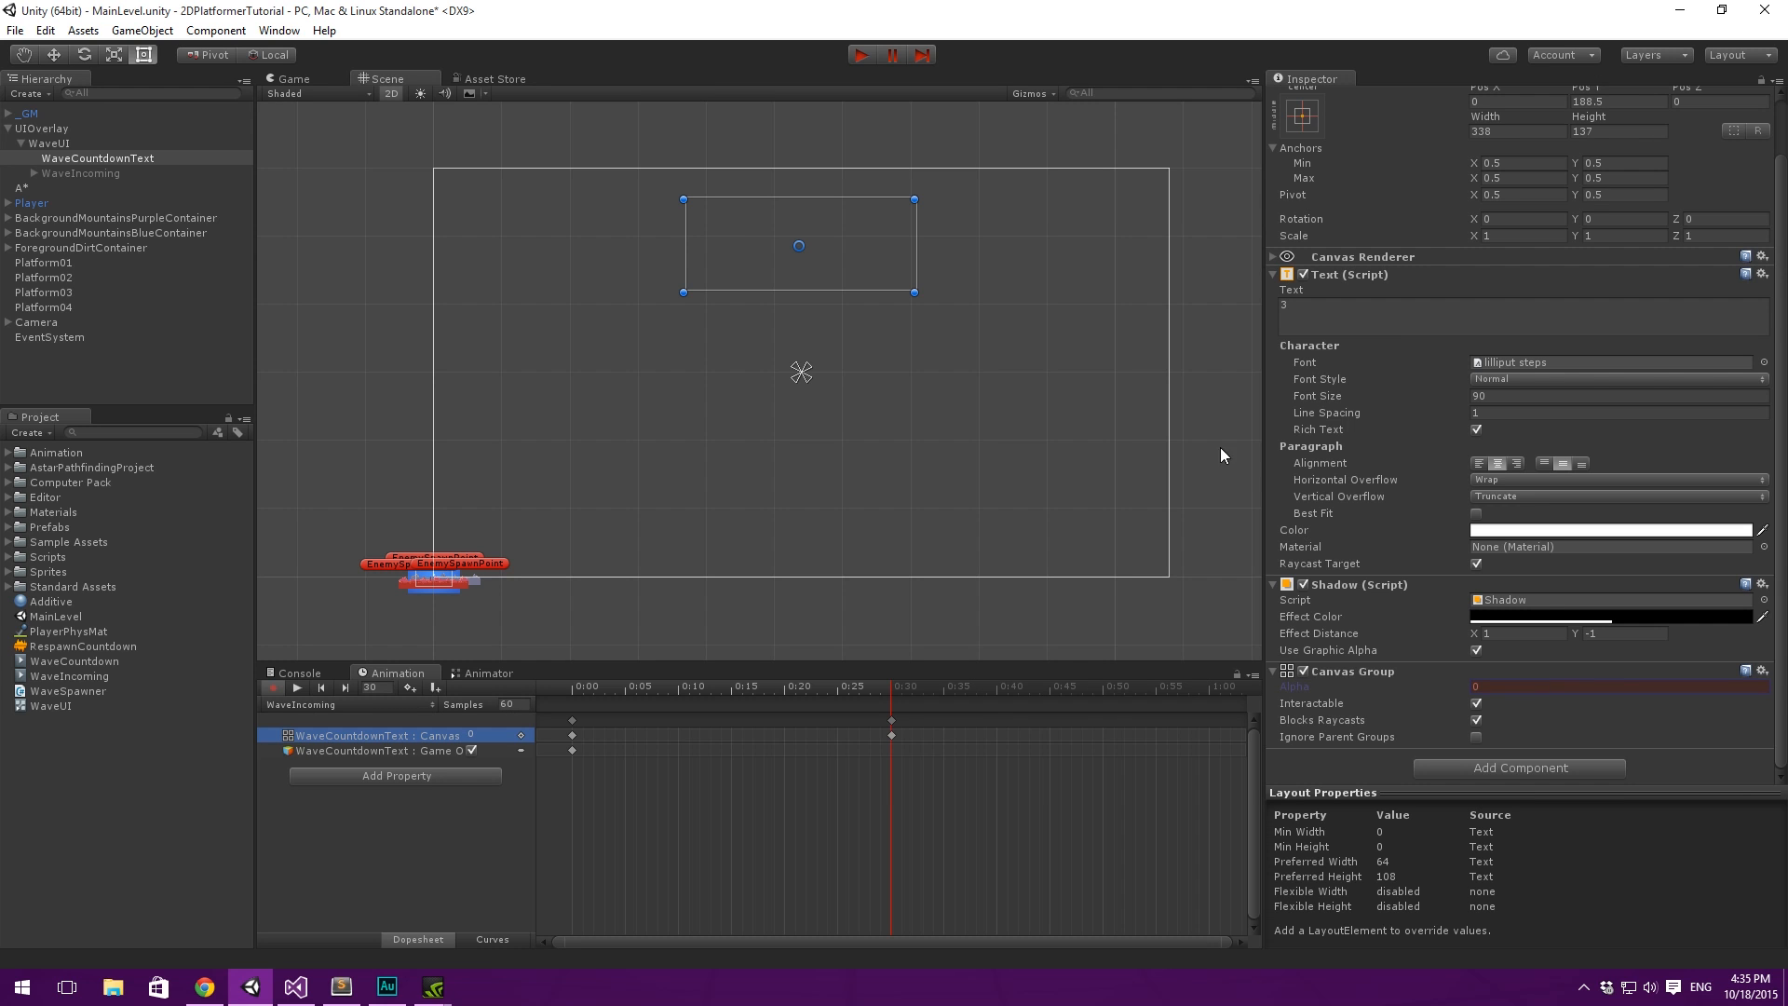
# - Key WaveCountdownText as inactive at 0:30 in the WaveIncoming clip
pyautogui.scroll(2, 1487, 350)
pyautogui.click(1303, 96)
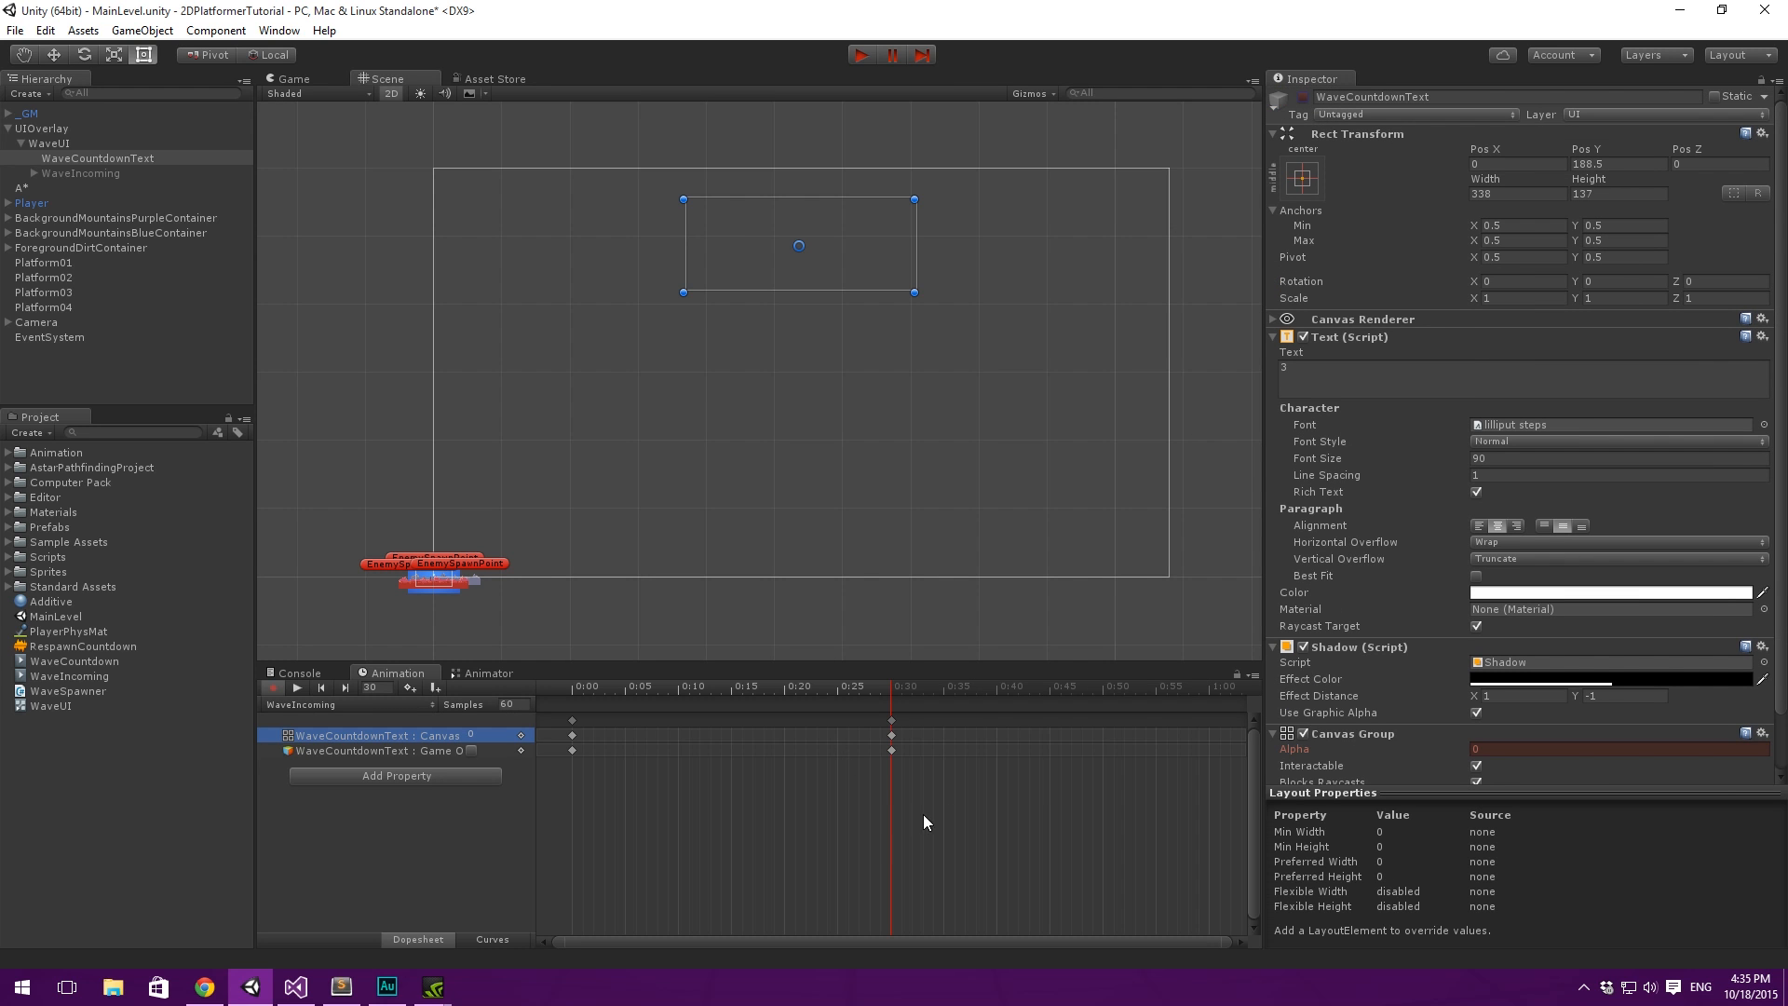
pyautogui.moveTo(860, 681); pyautogui.dragTo(893, 725)
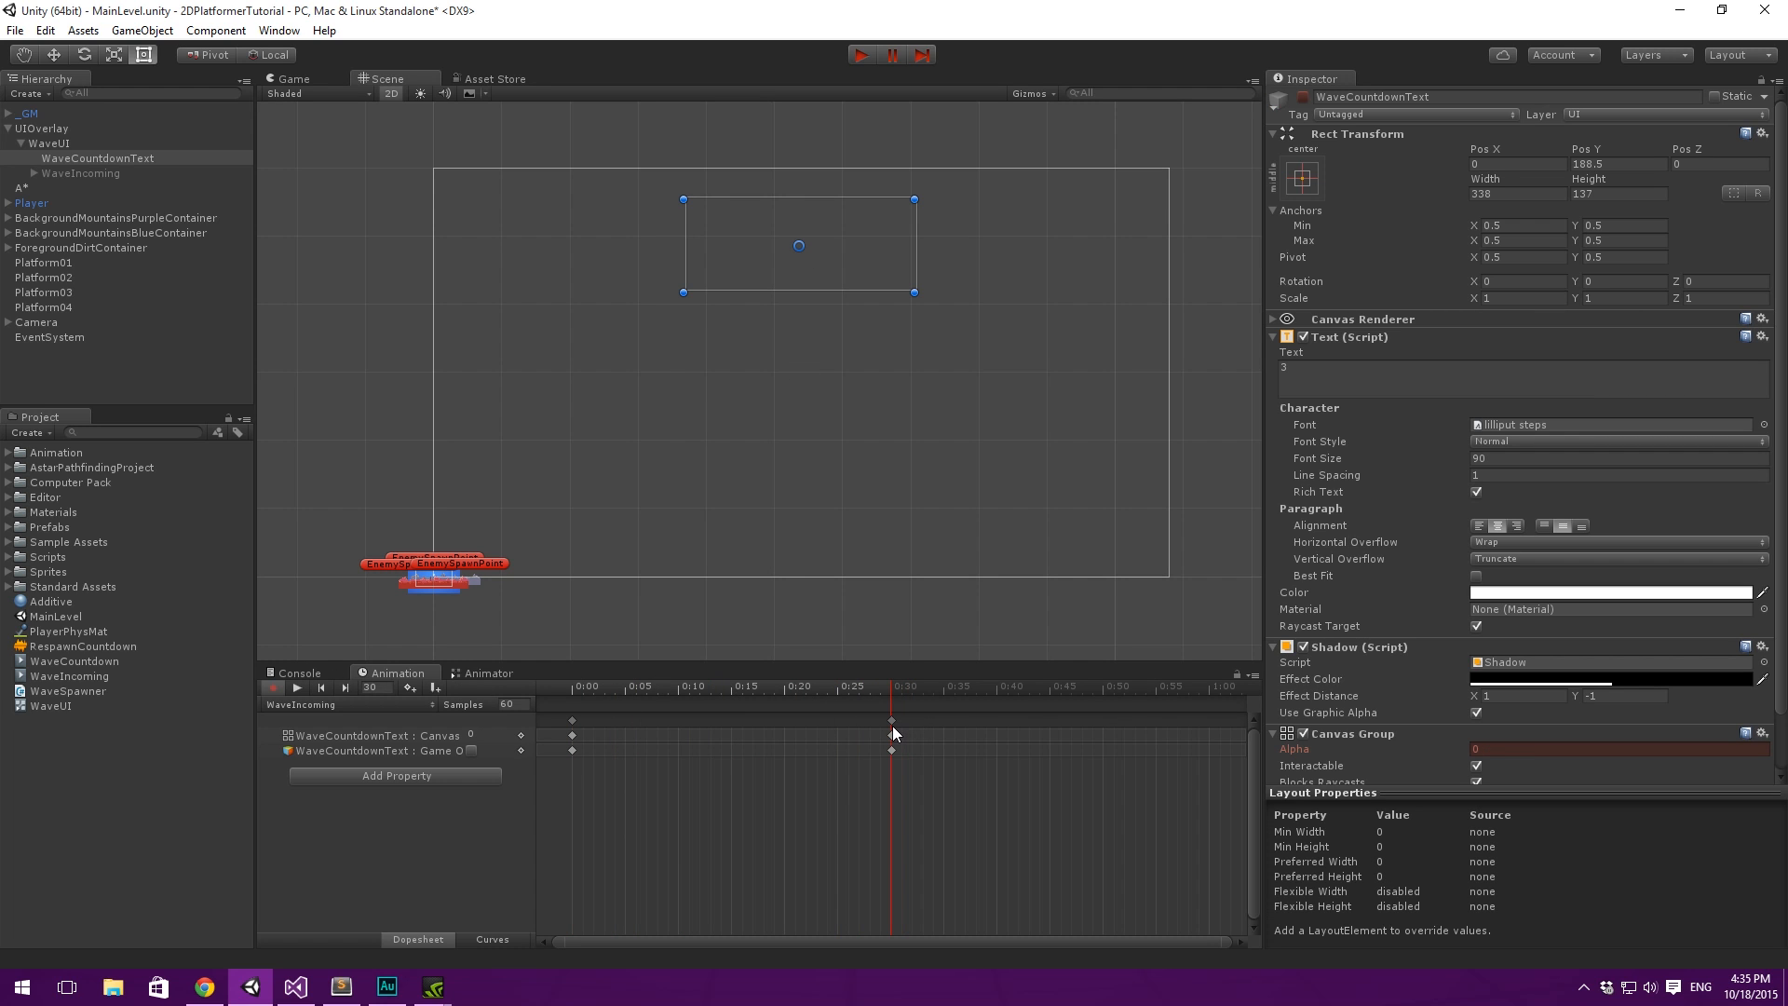
# - Stop recording and add a Canvas Group component to the WaveIncoming object
pyautogui.click(110, 173)
pyautogui.click(273, 688)
pyautogui.click(1512, 331)
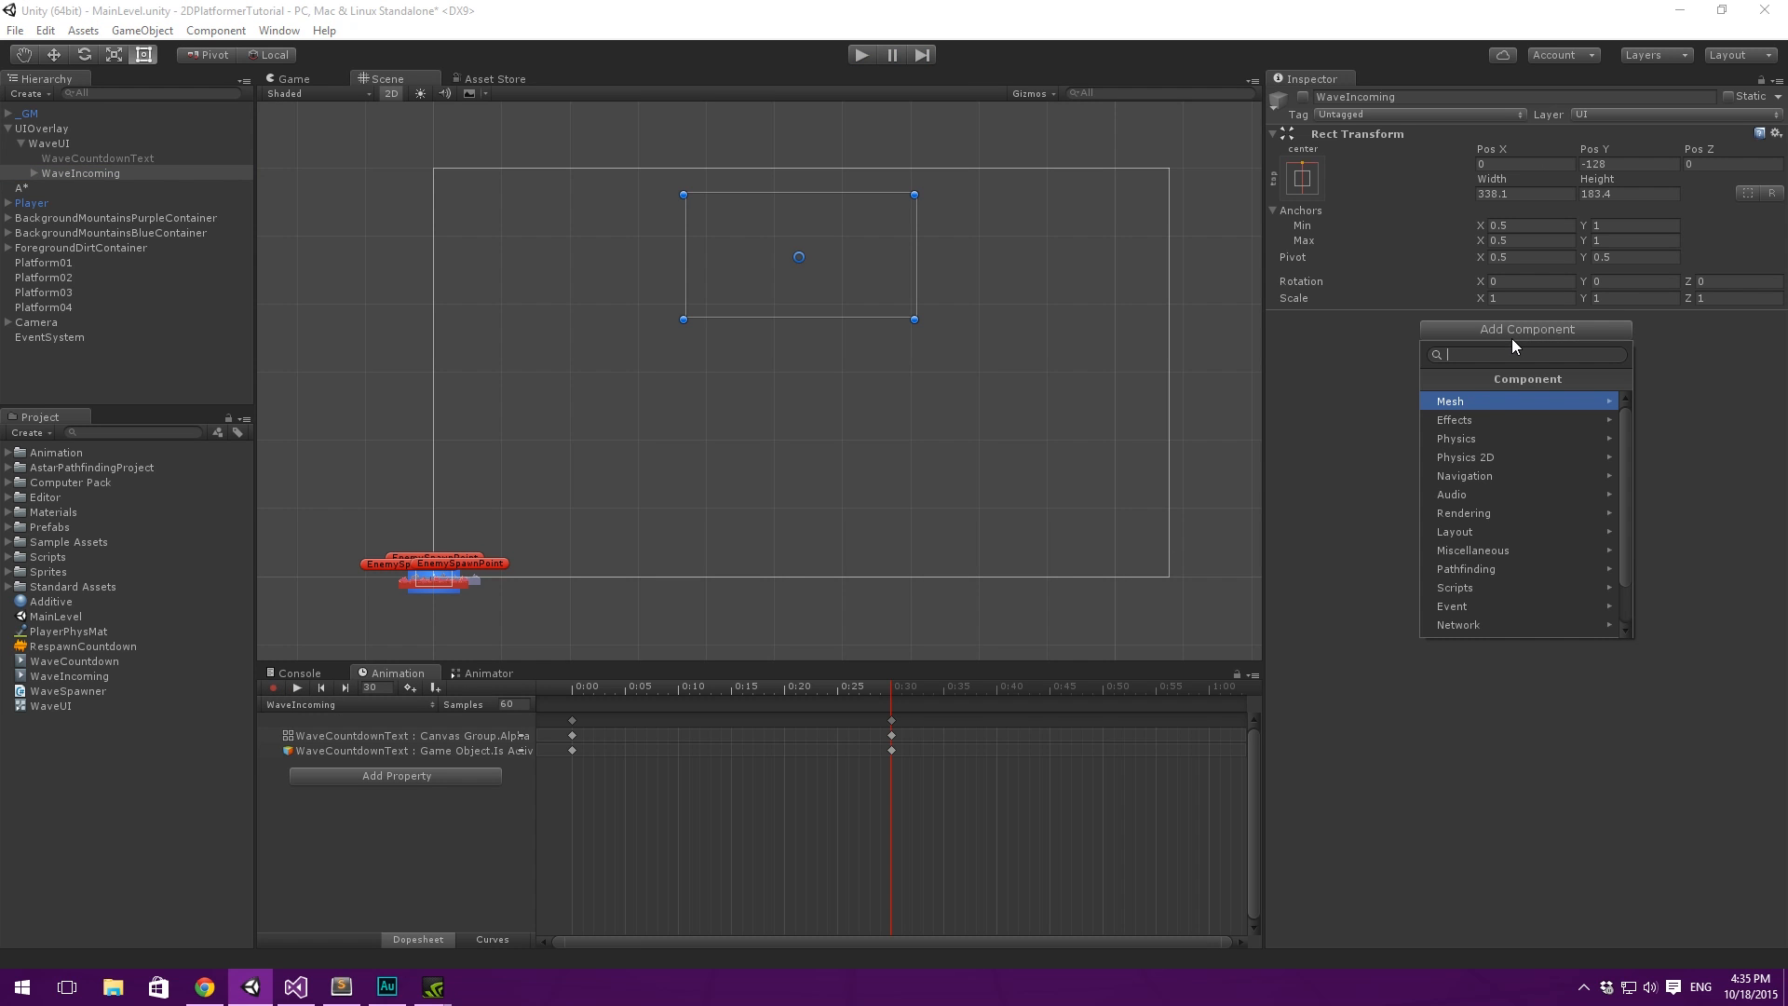
pyautogui.write('can')
pyautogui.press('Down')
pyautogui.press('Down')
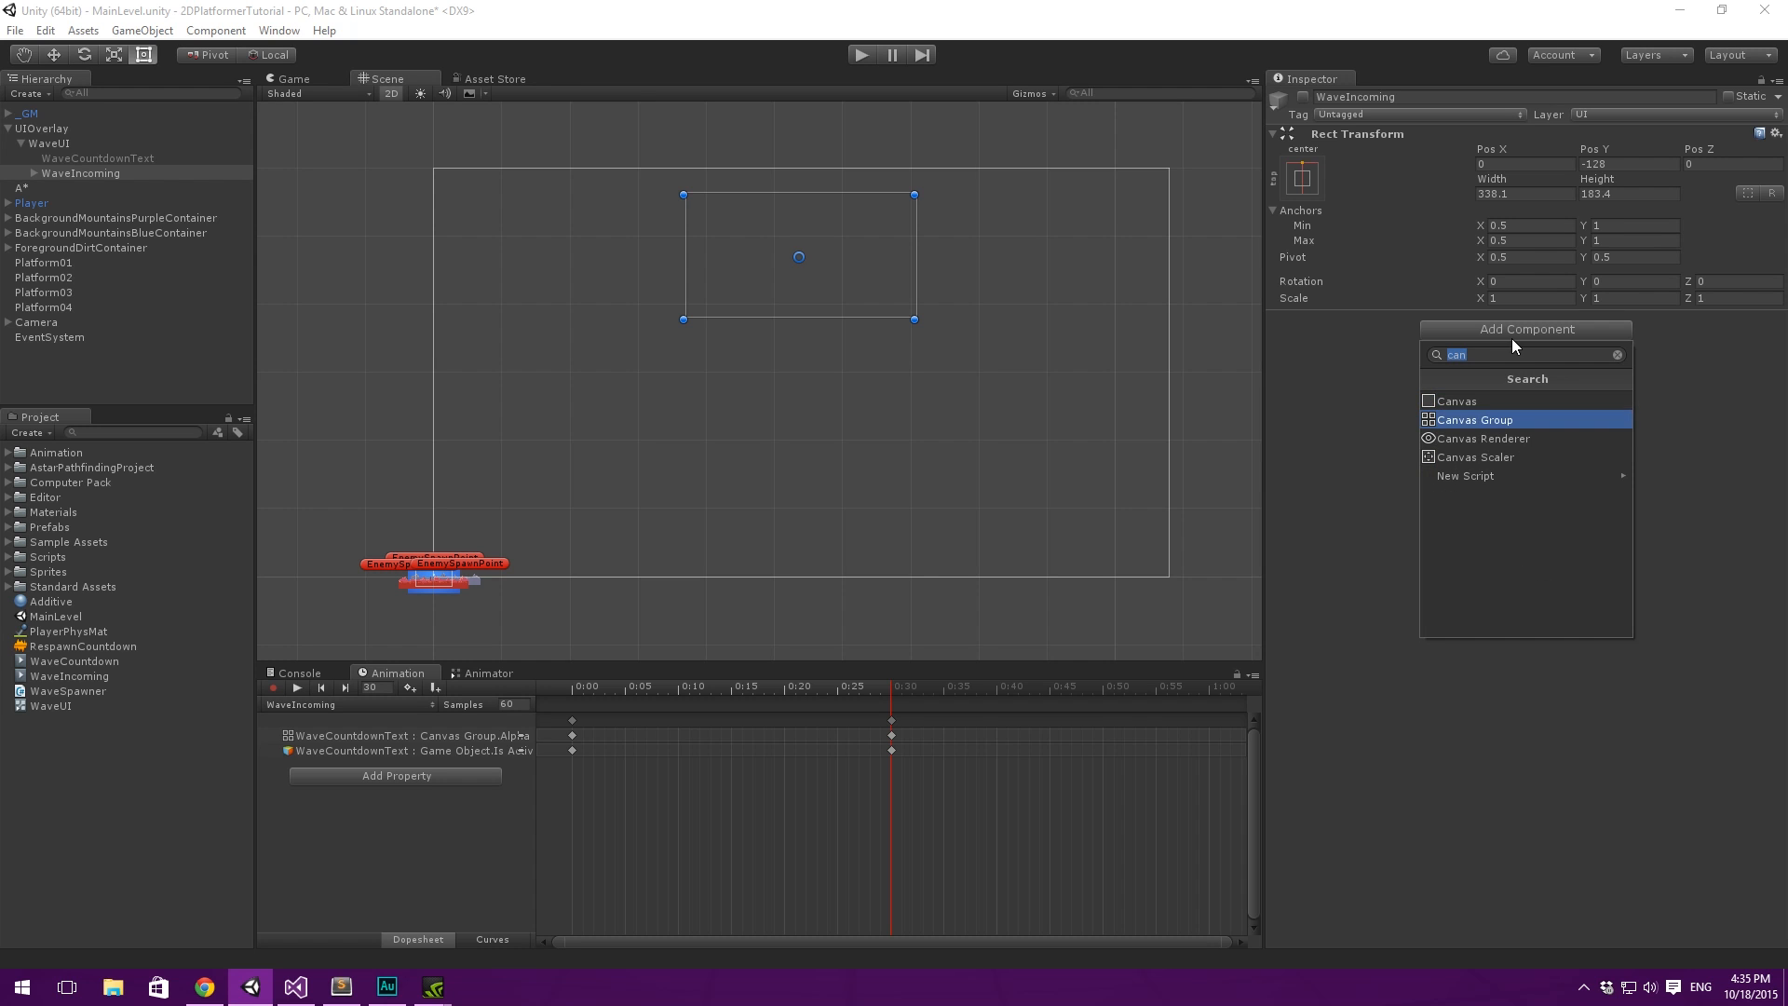
pyautogui.press('Up')
pyautogui.press('Return')
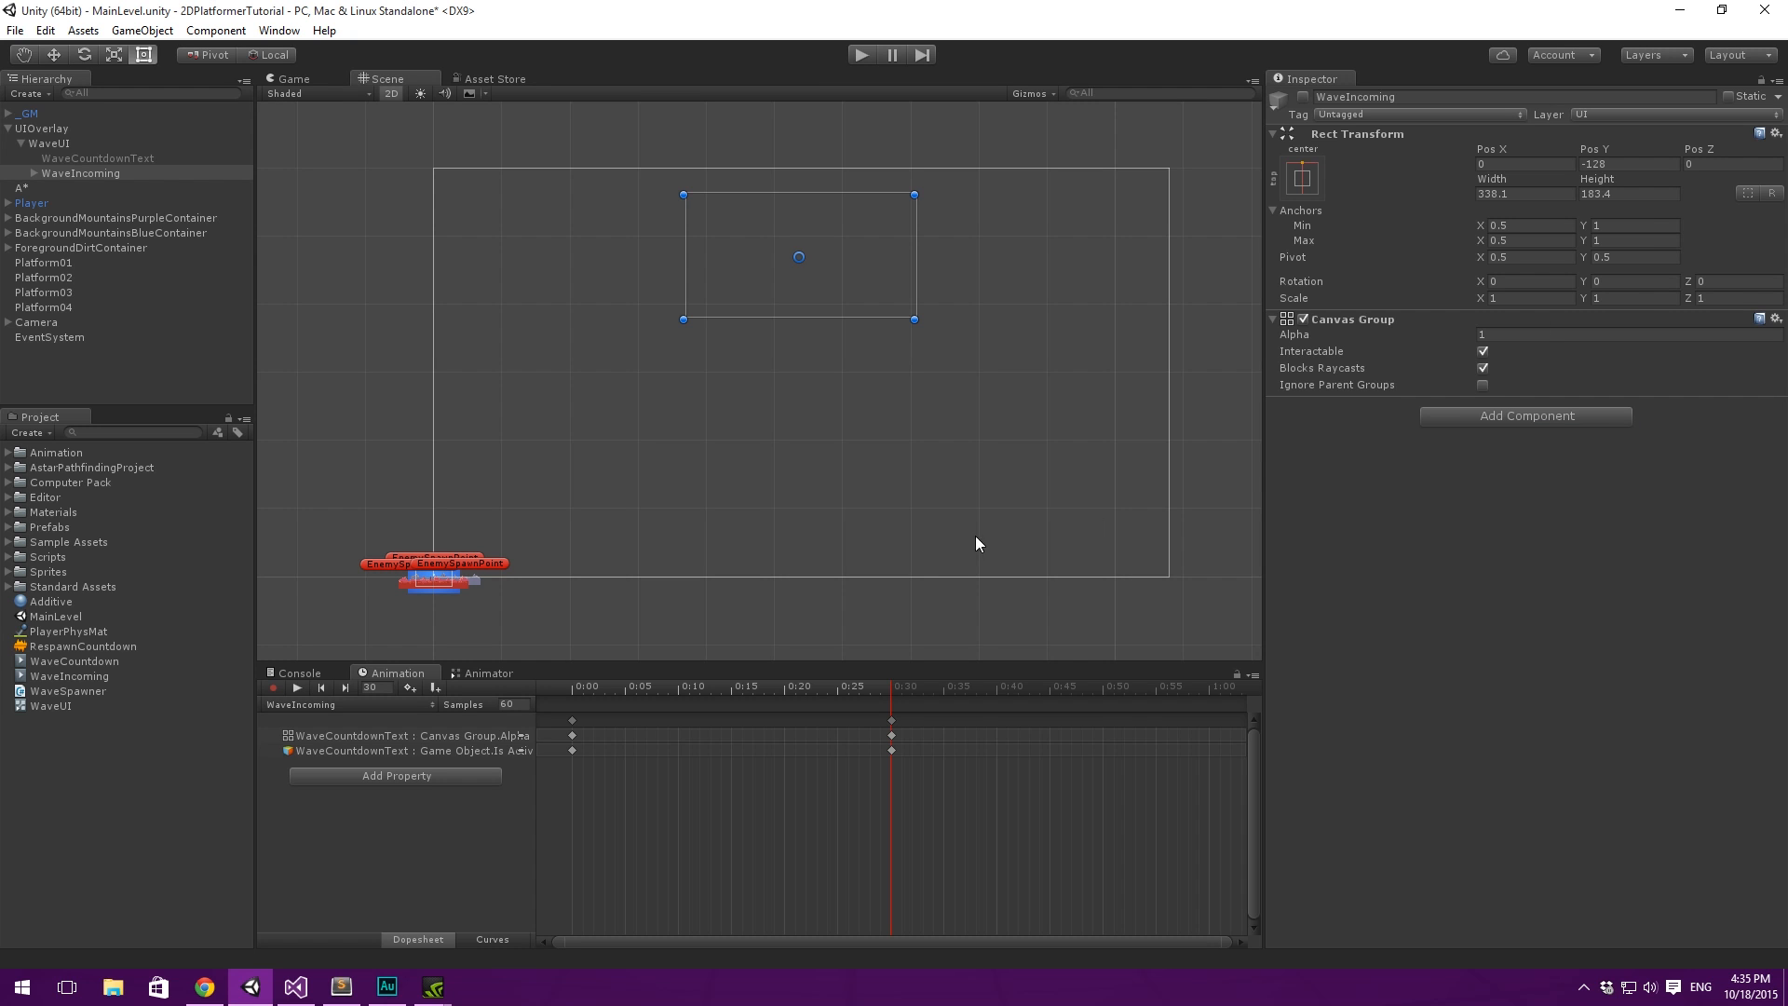
# - Resume recording and key WaveIncoming as active with a Canvas Group alpha of 0 at 0:30
pyautogui.click(272, 687)
pyautogui.click(1303, 97)
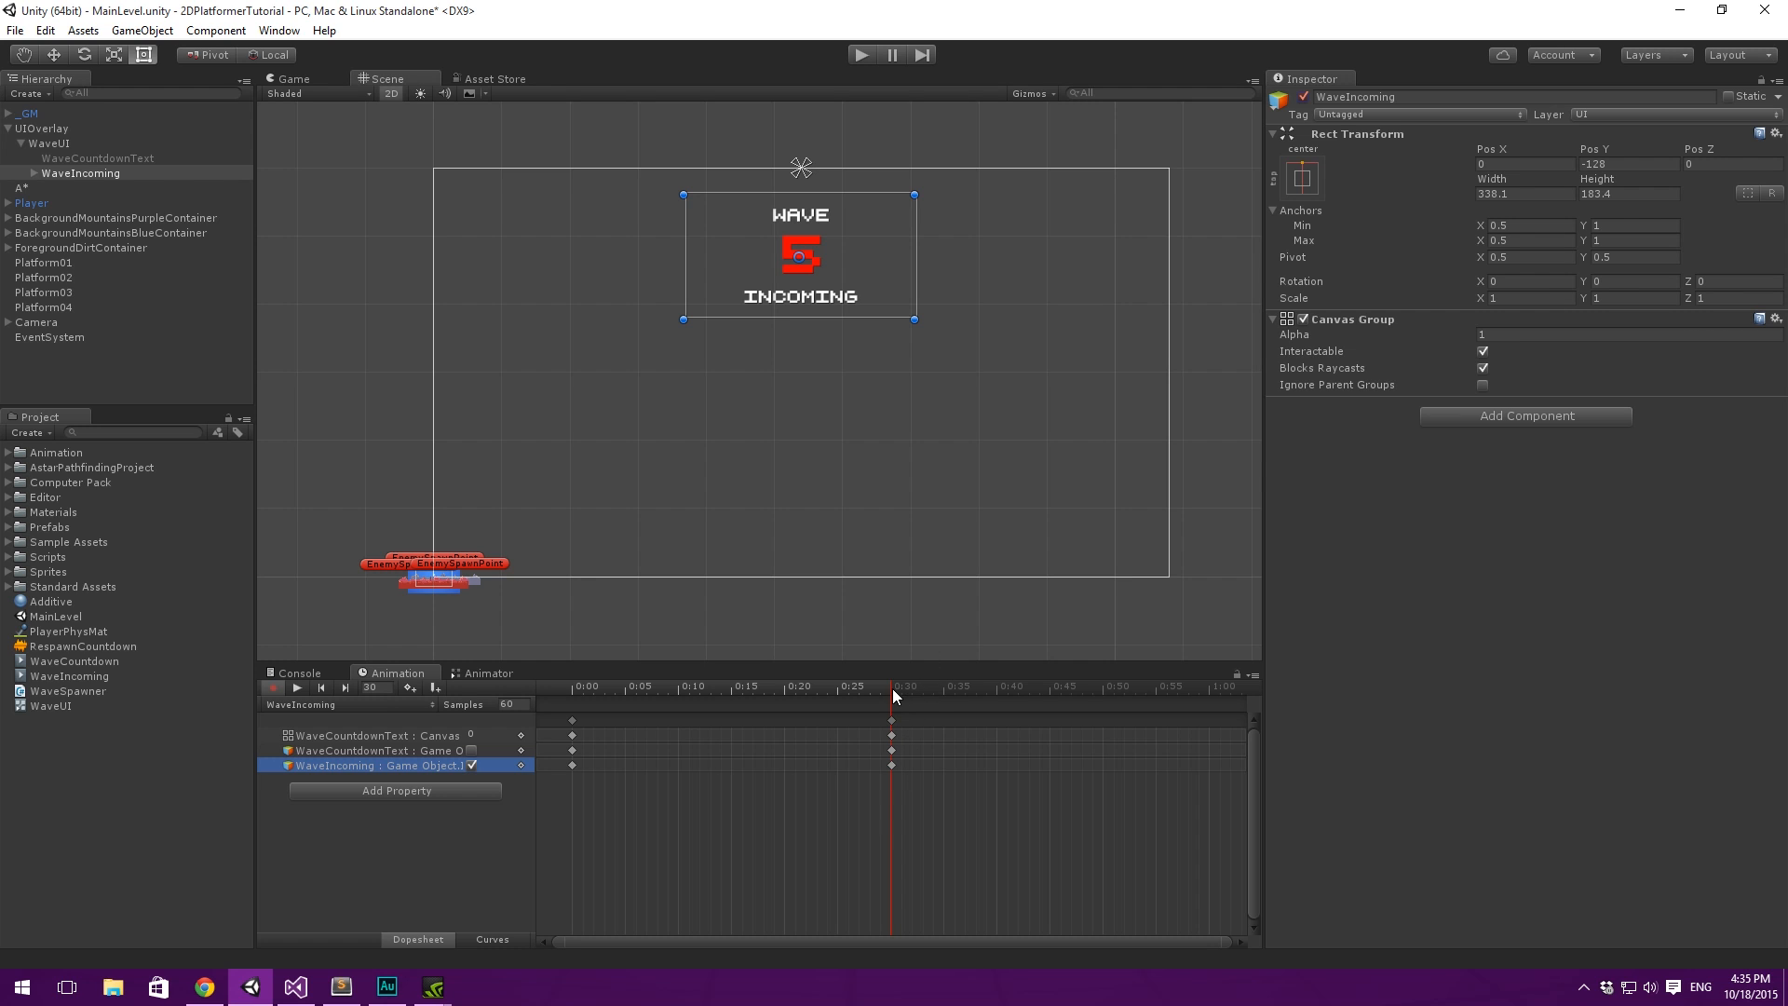
pyautogui.click(1502, 333)
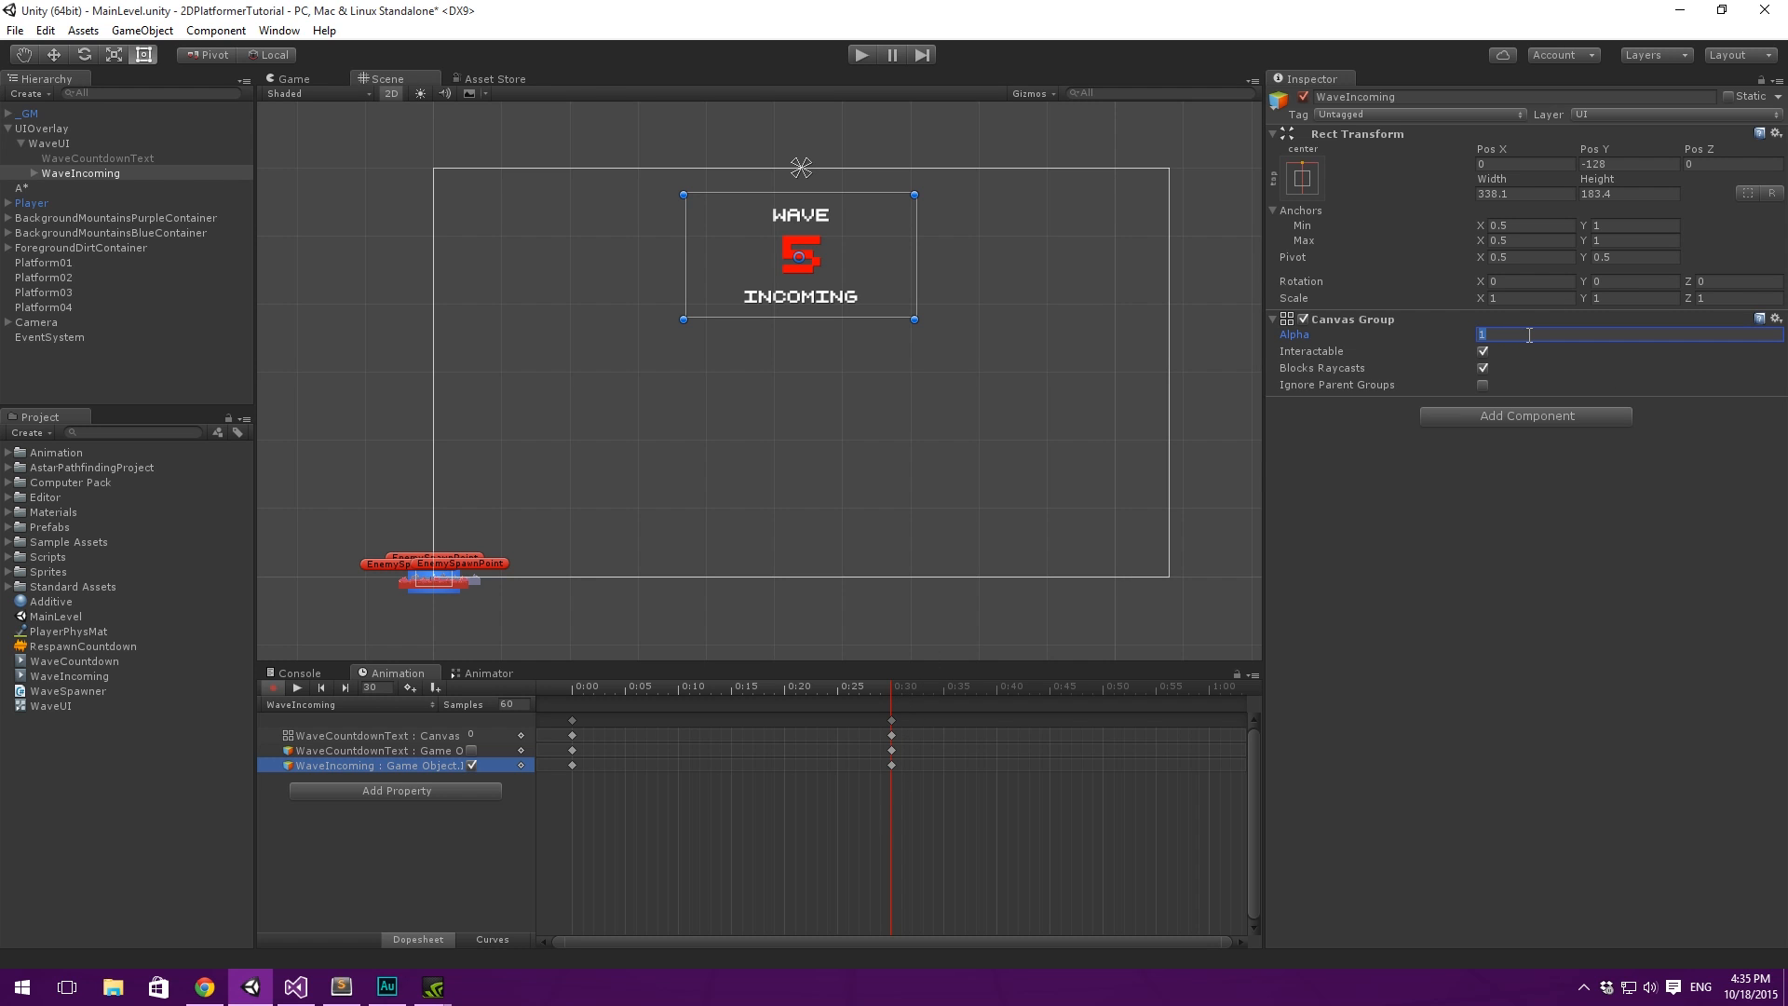
pyautogui.write('0')
pyautogui.press('Return')
# - Try keying the X scale of WaveIncoming at 1.5 at 0:30, and return it to 1
pyautogui.click(1539, 298)
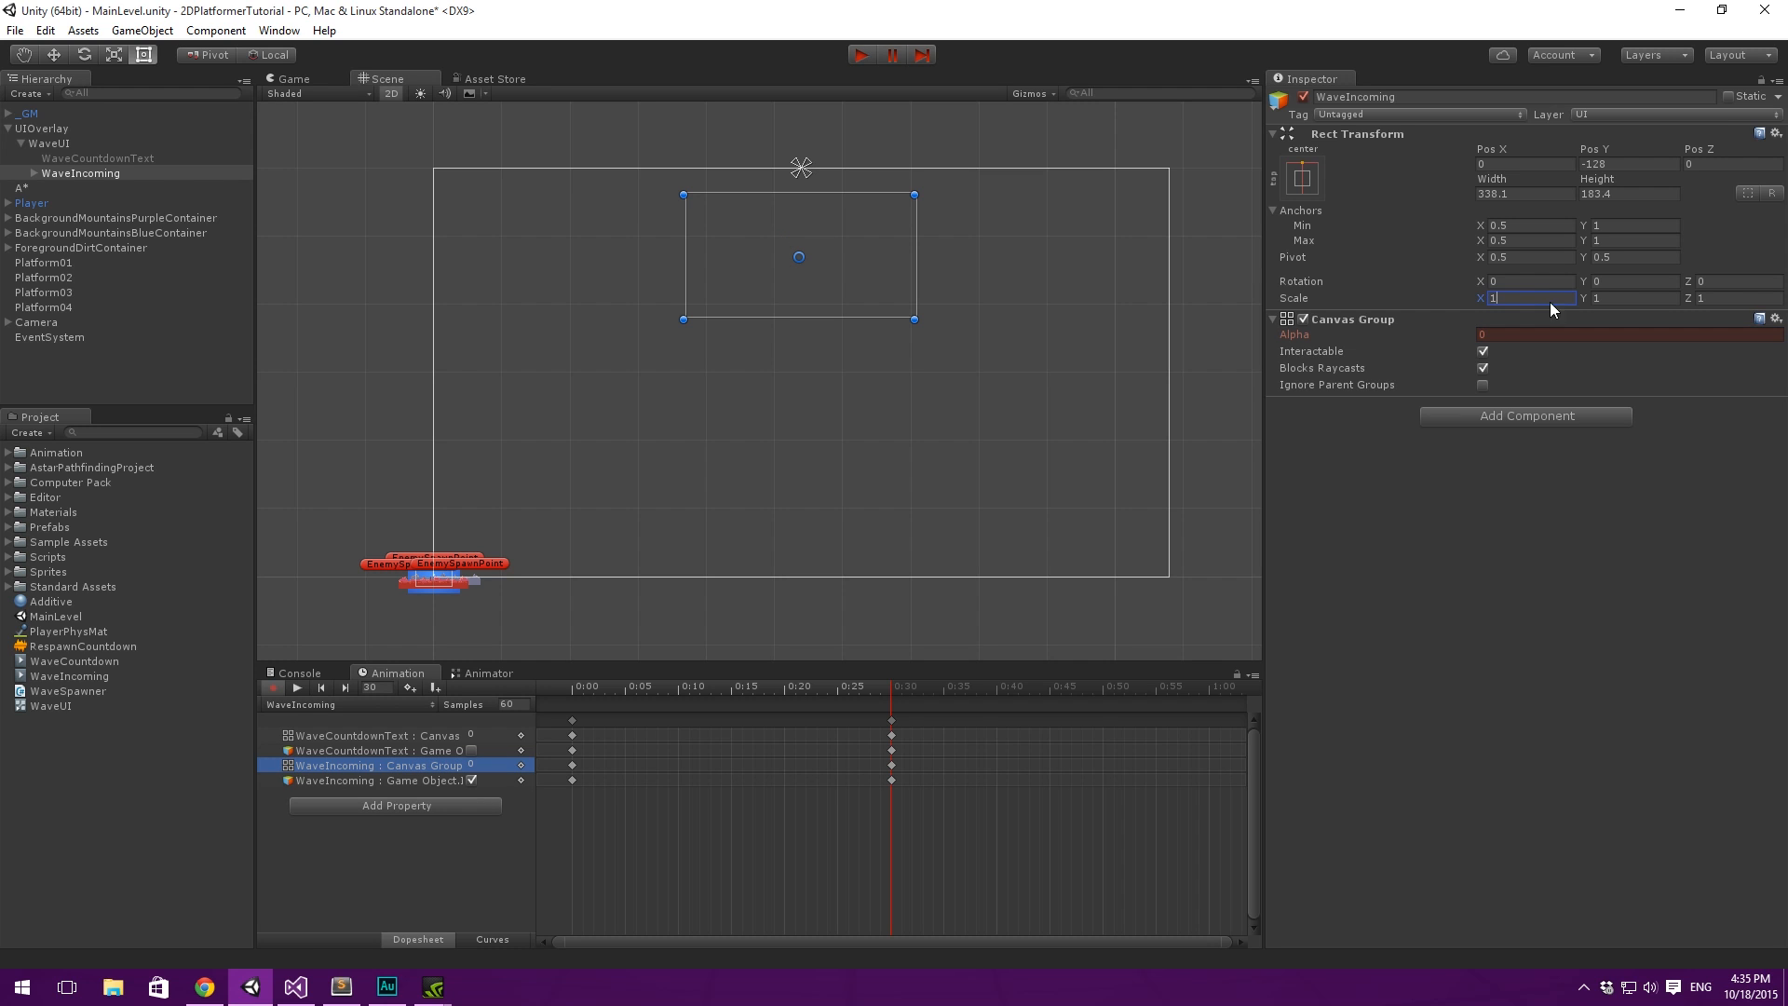
pyautogui.write('.5')
pyautogui.press('Tab')
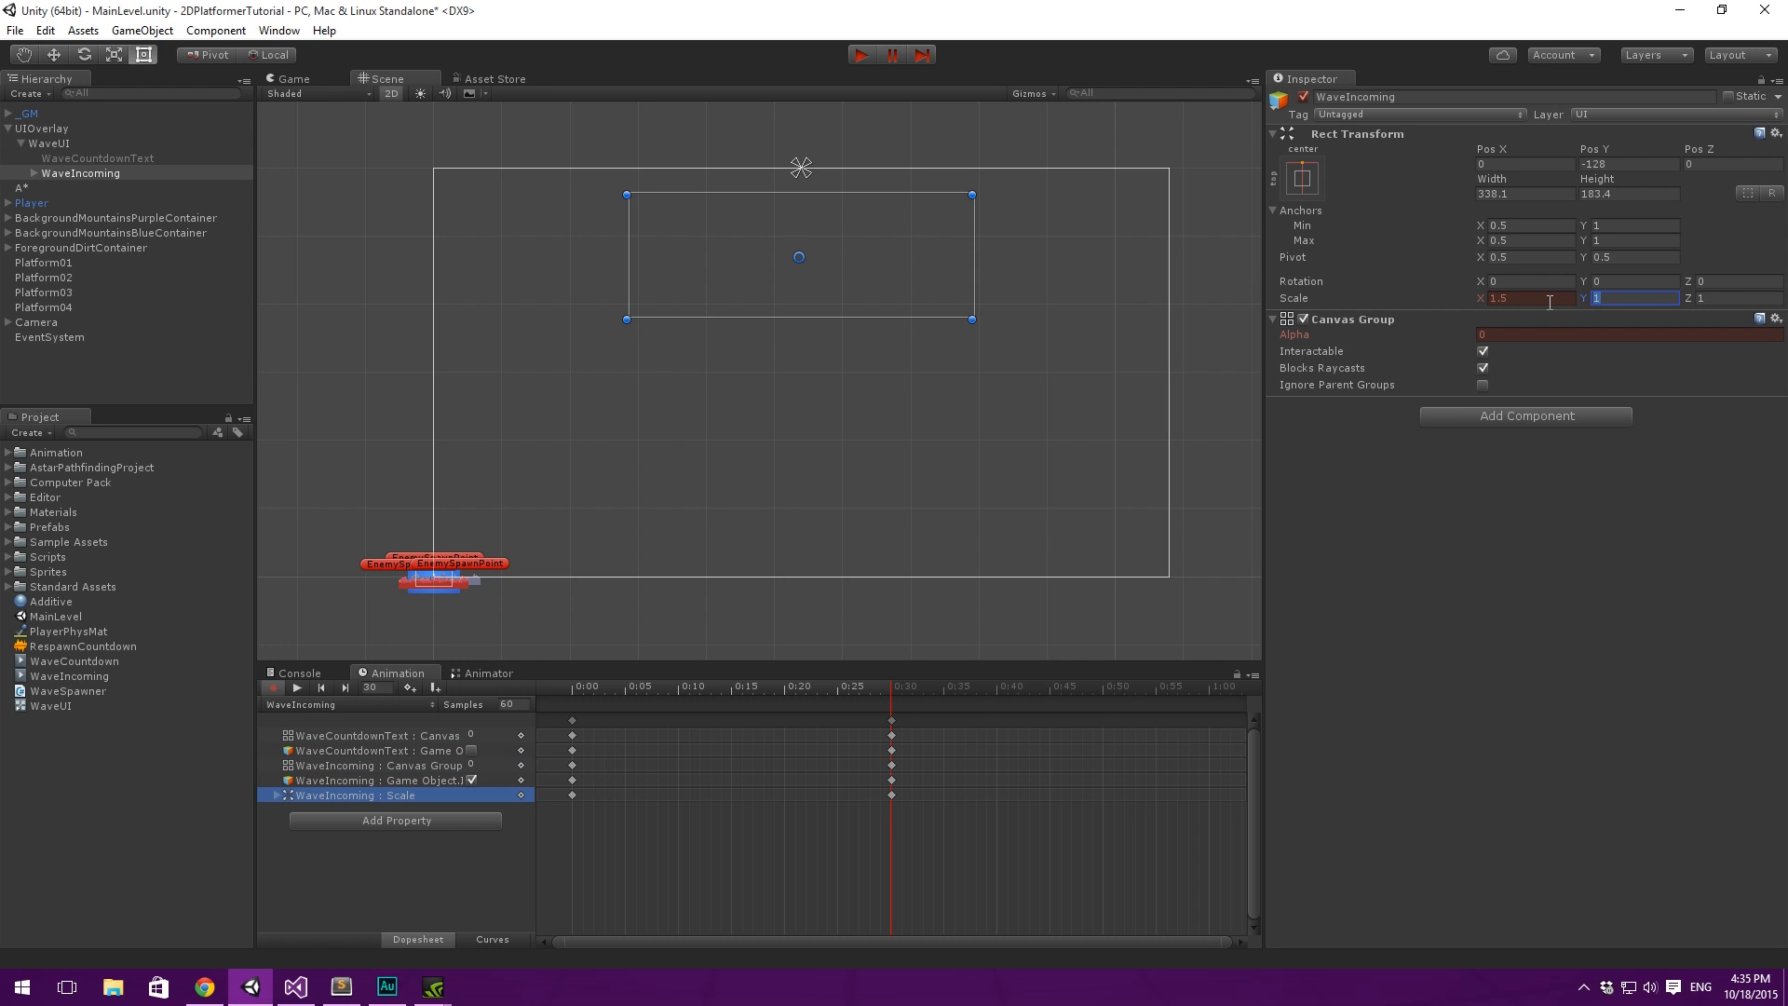
pyautogui.click(1561, 298)
pyautogui.write('0')
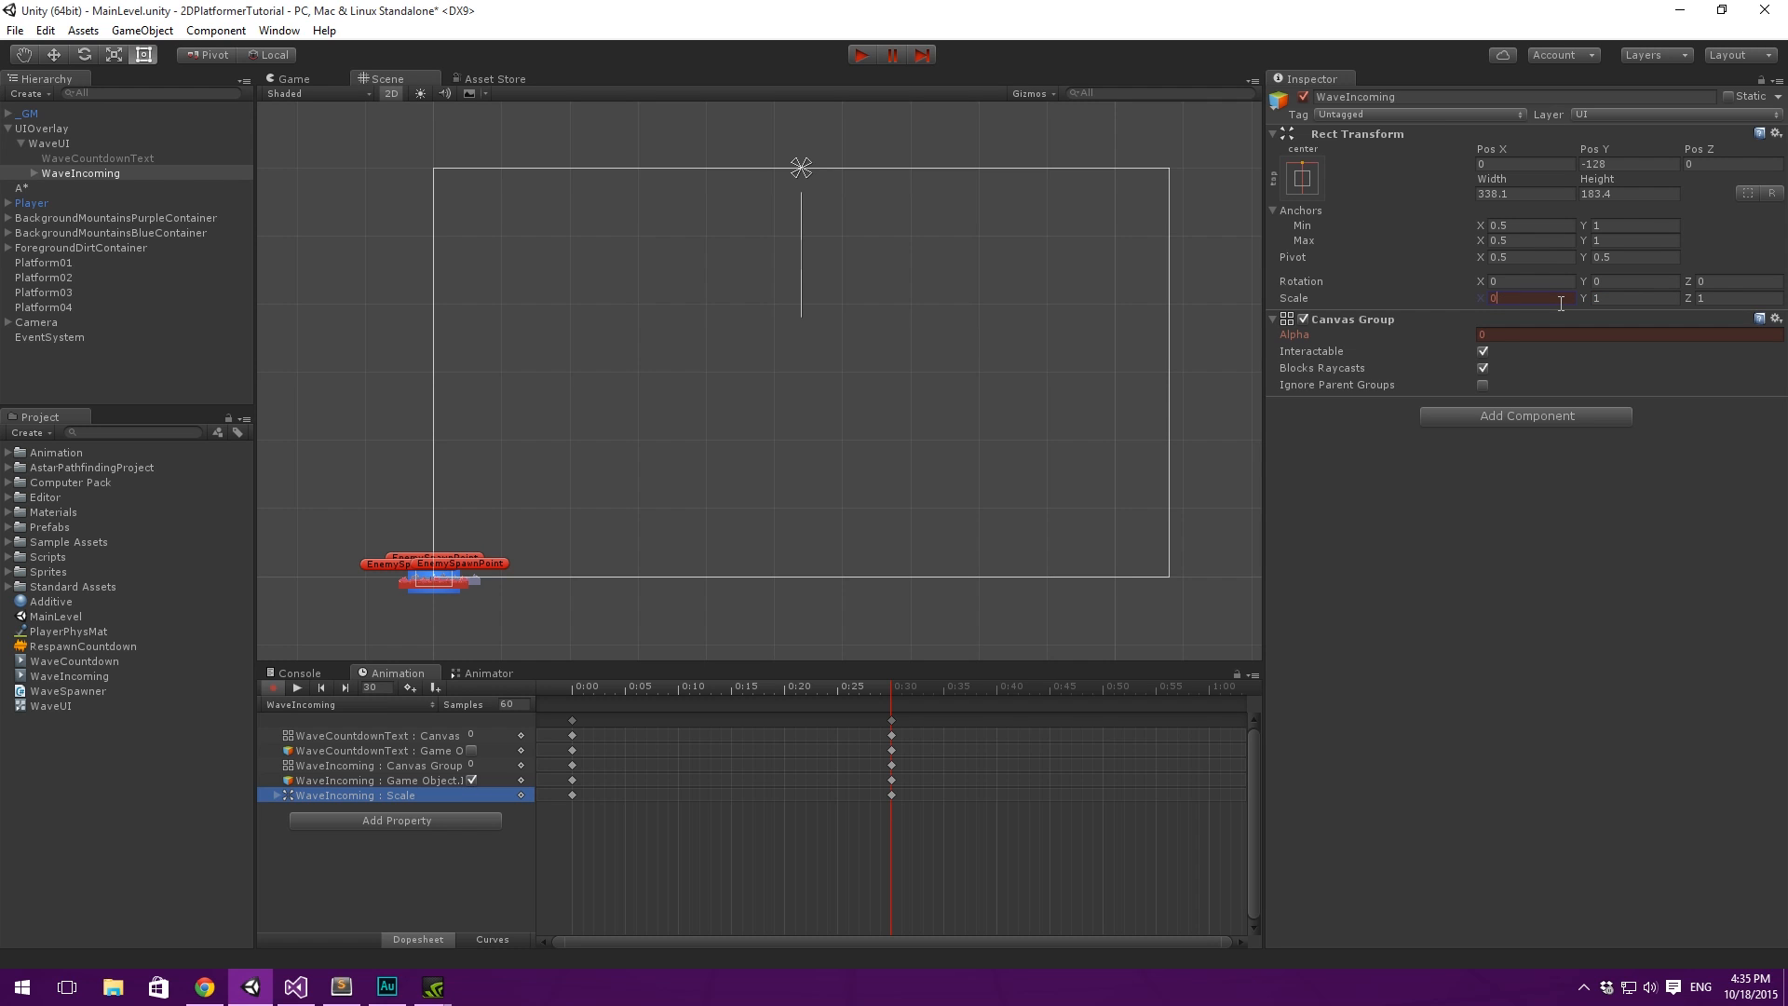
pyautogui.press('BackSpace')
pyautogui.write('1')
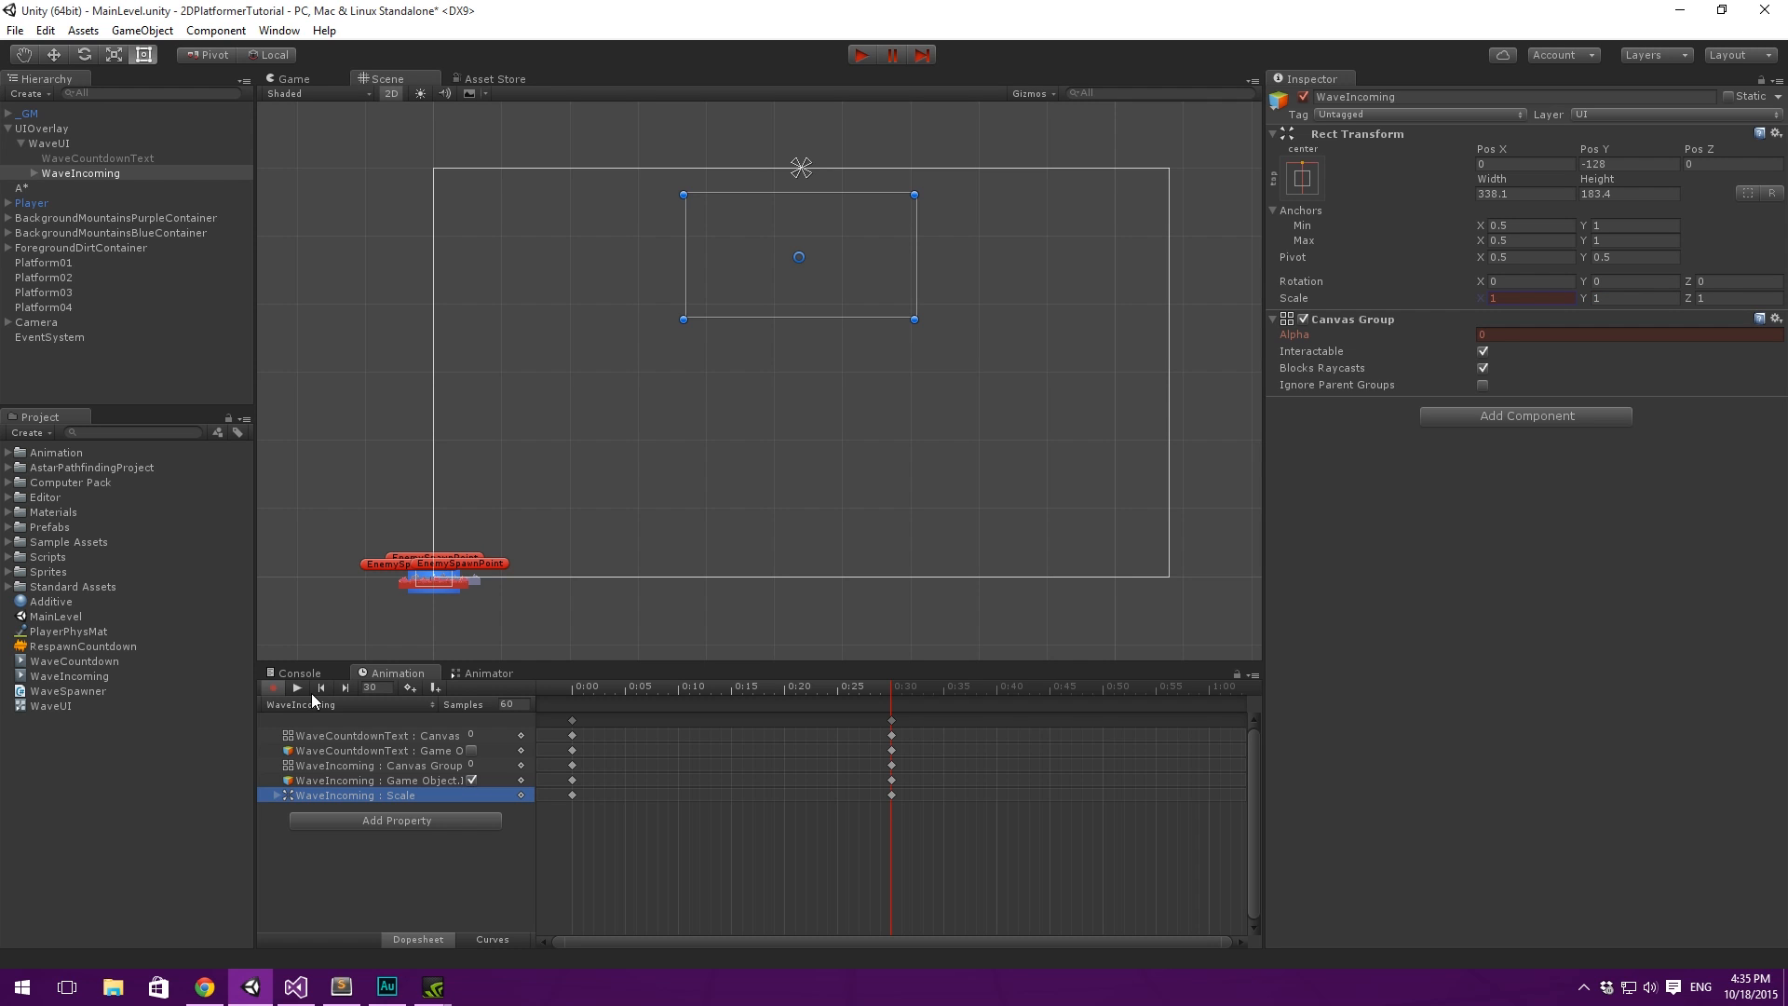
# - Delete the unwanted Scale track from the WaveIncoming clip and select the WaveIncoming active-state track
pyautogui.doubleClick(372, 796)
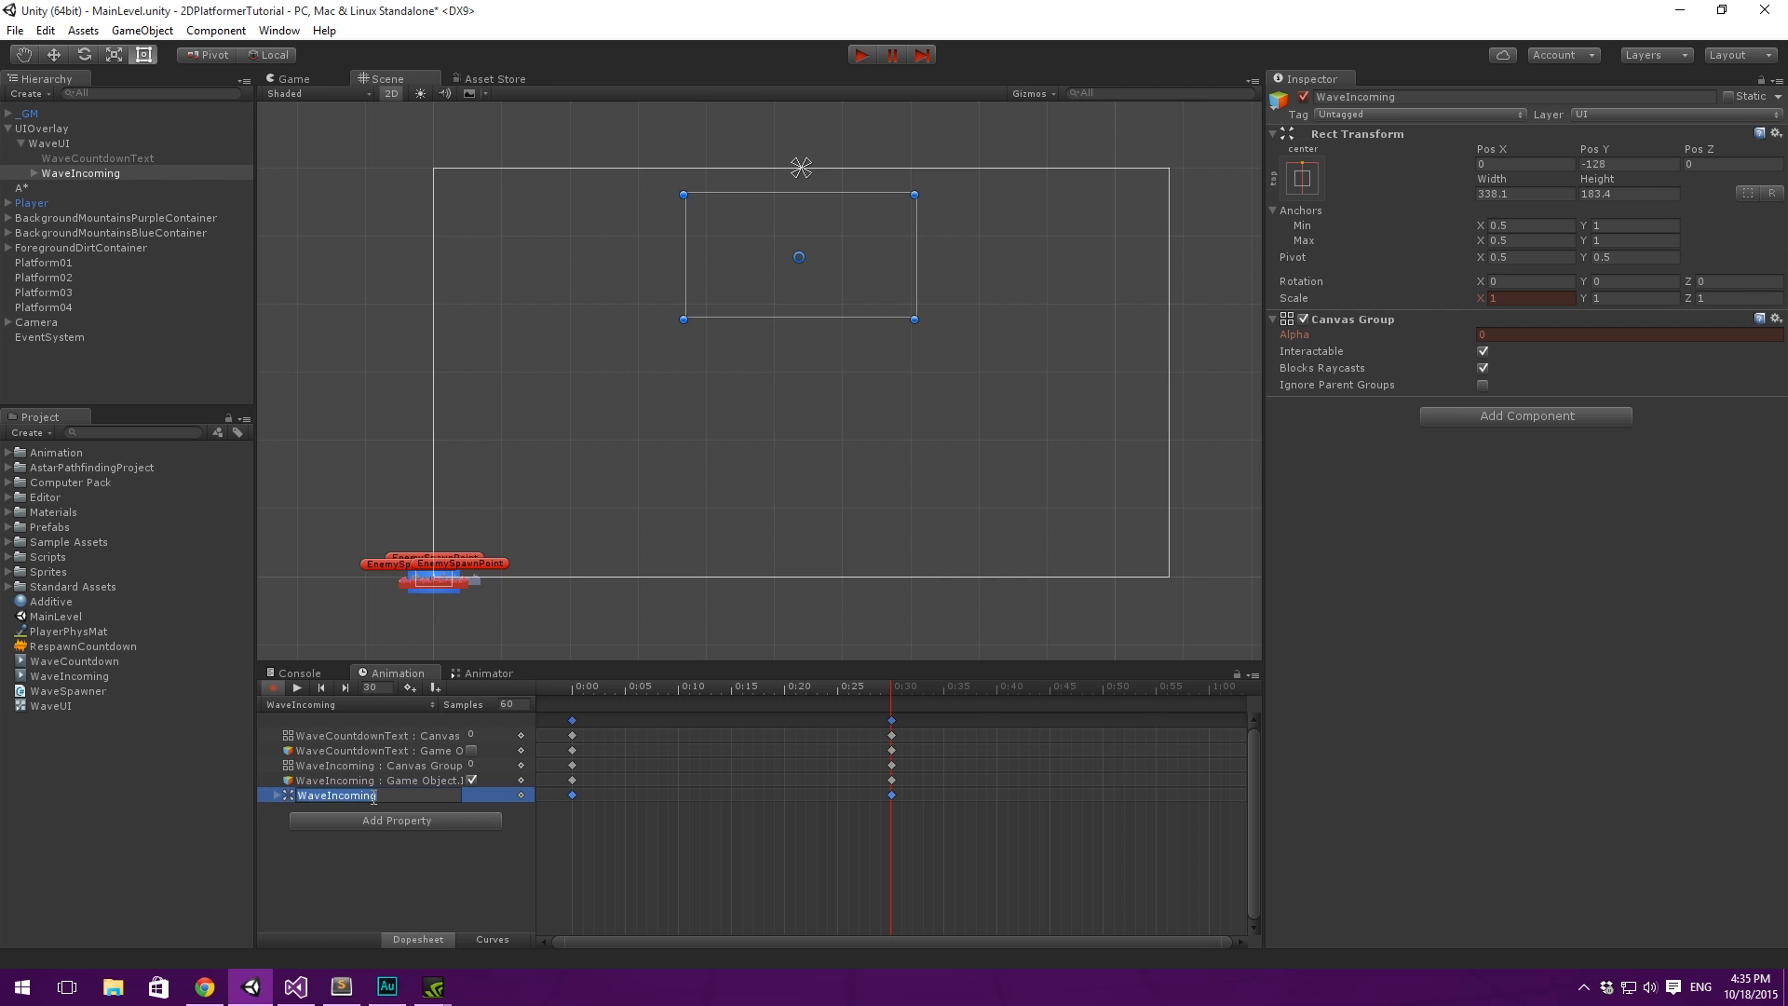
pyautogui.press('Return')
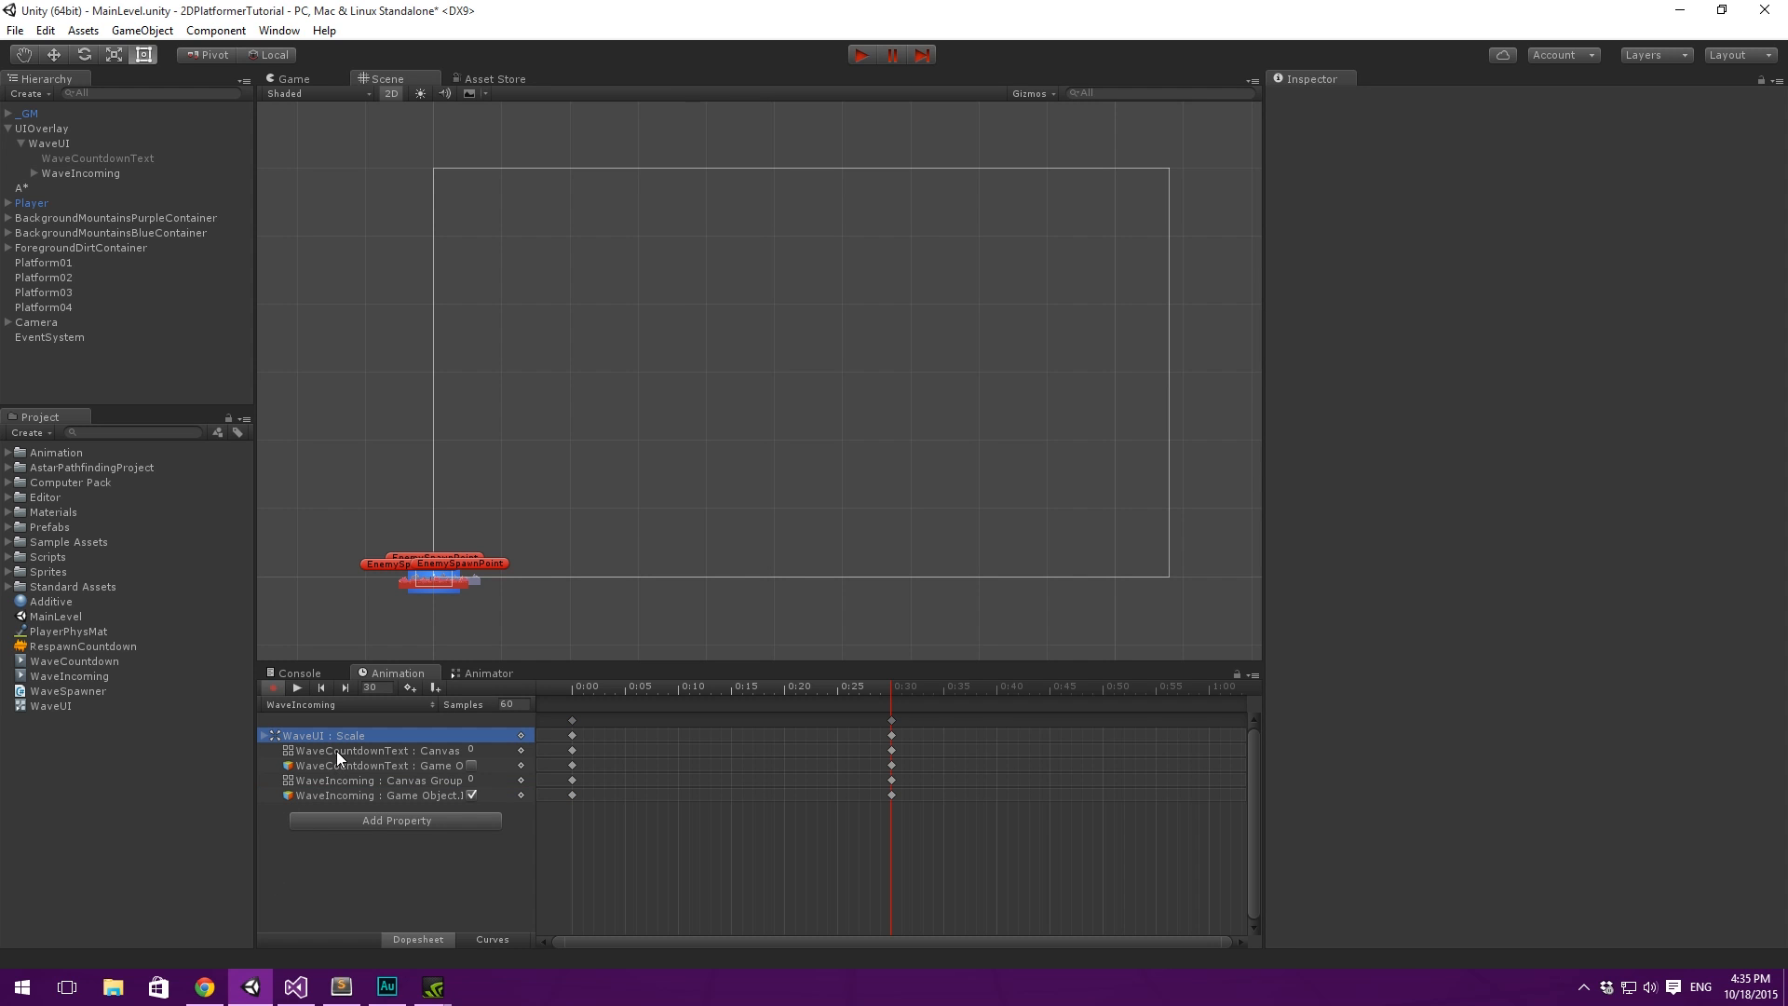
pyautogui.click(369, 779)
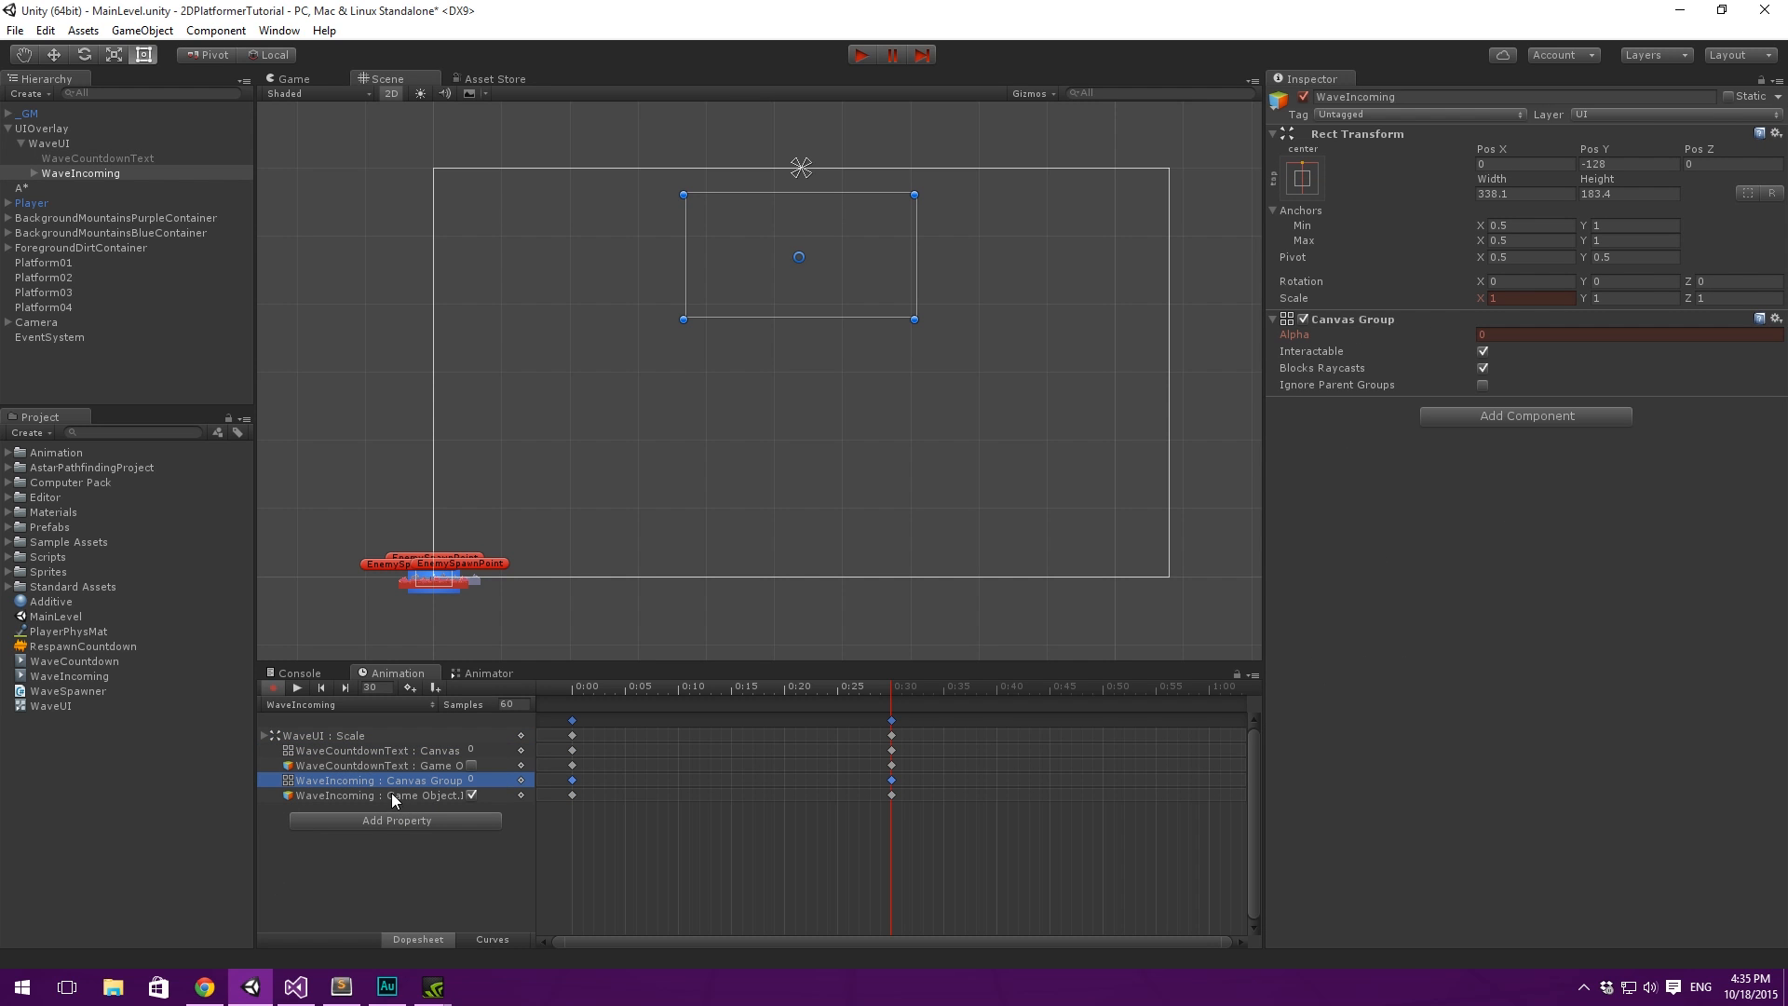
pyautogui.click(363, 738)
pyautogui.hotkey('ctrl', 'z')
pyautogui.hotkey('ctrl', 'z')
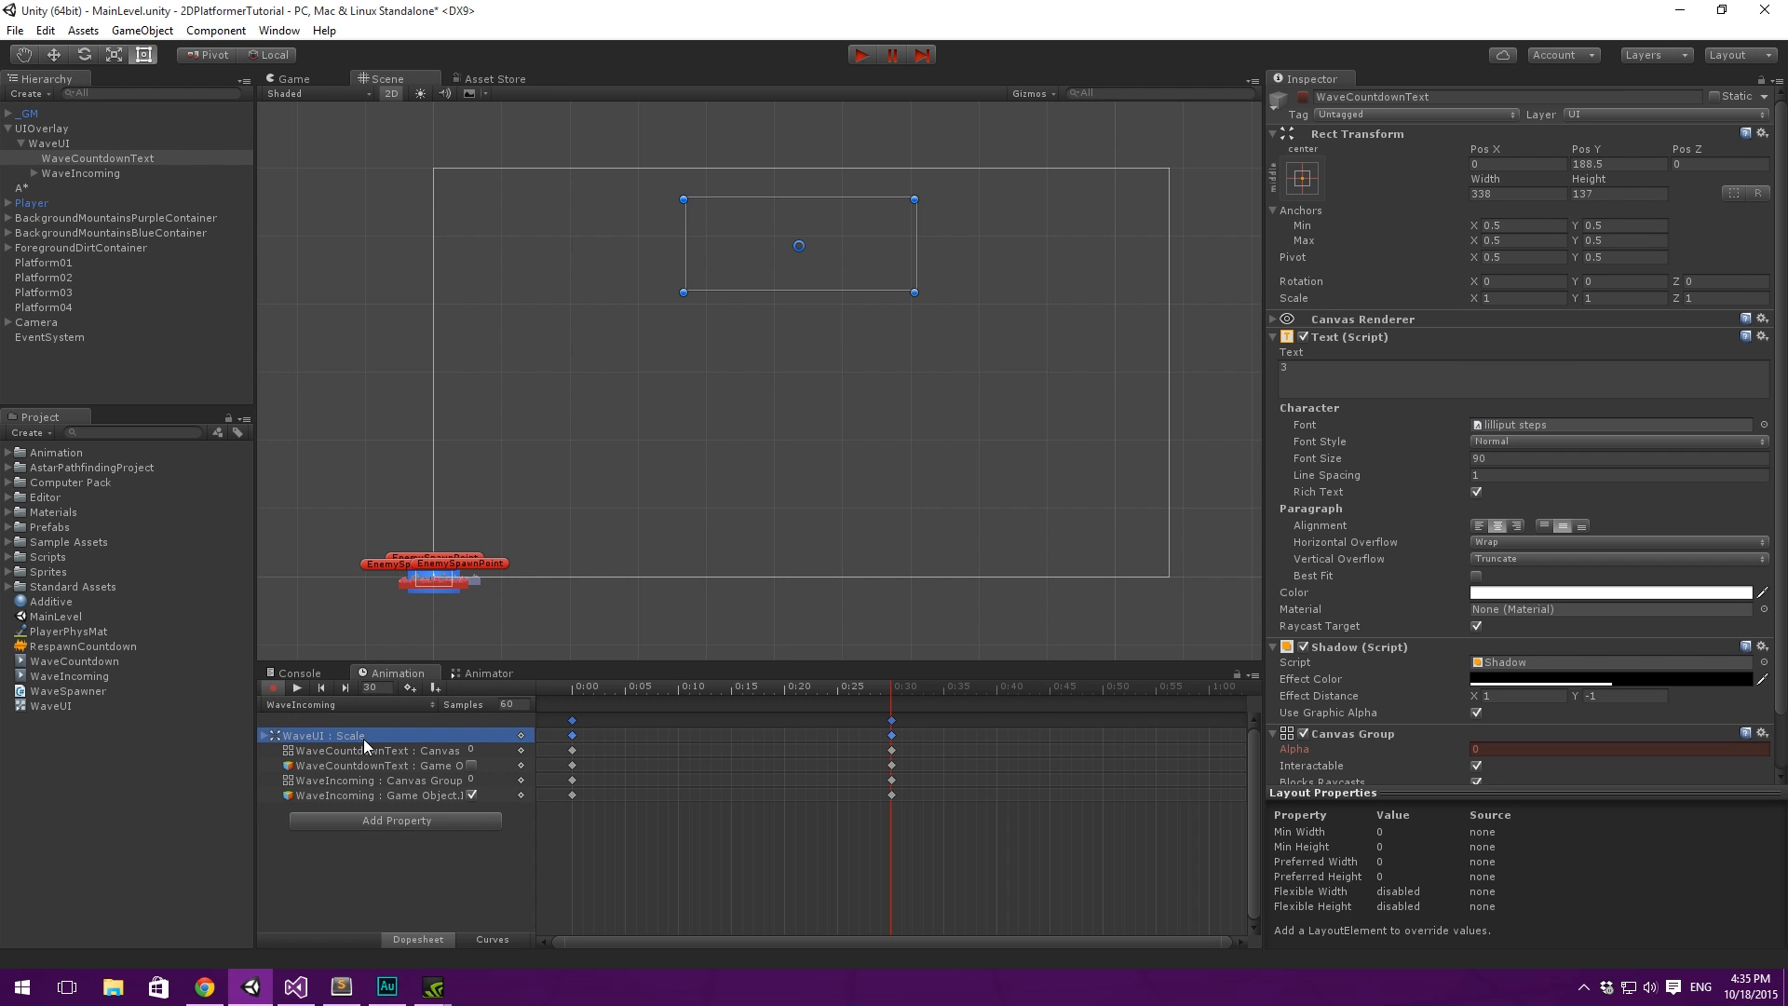
pyautogui.click(363, 739)
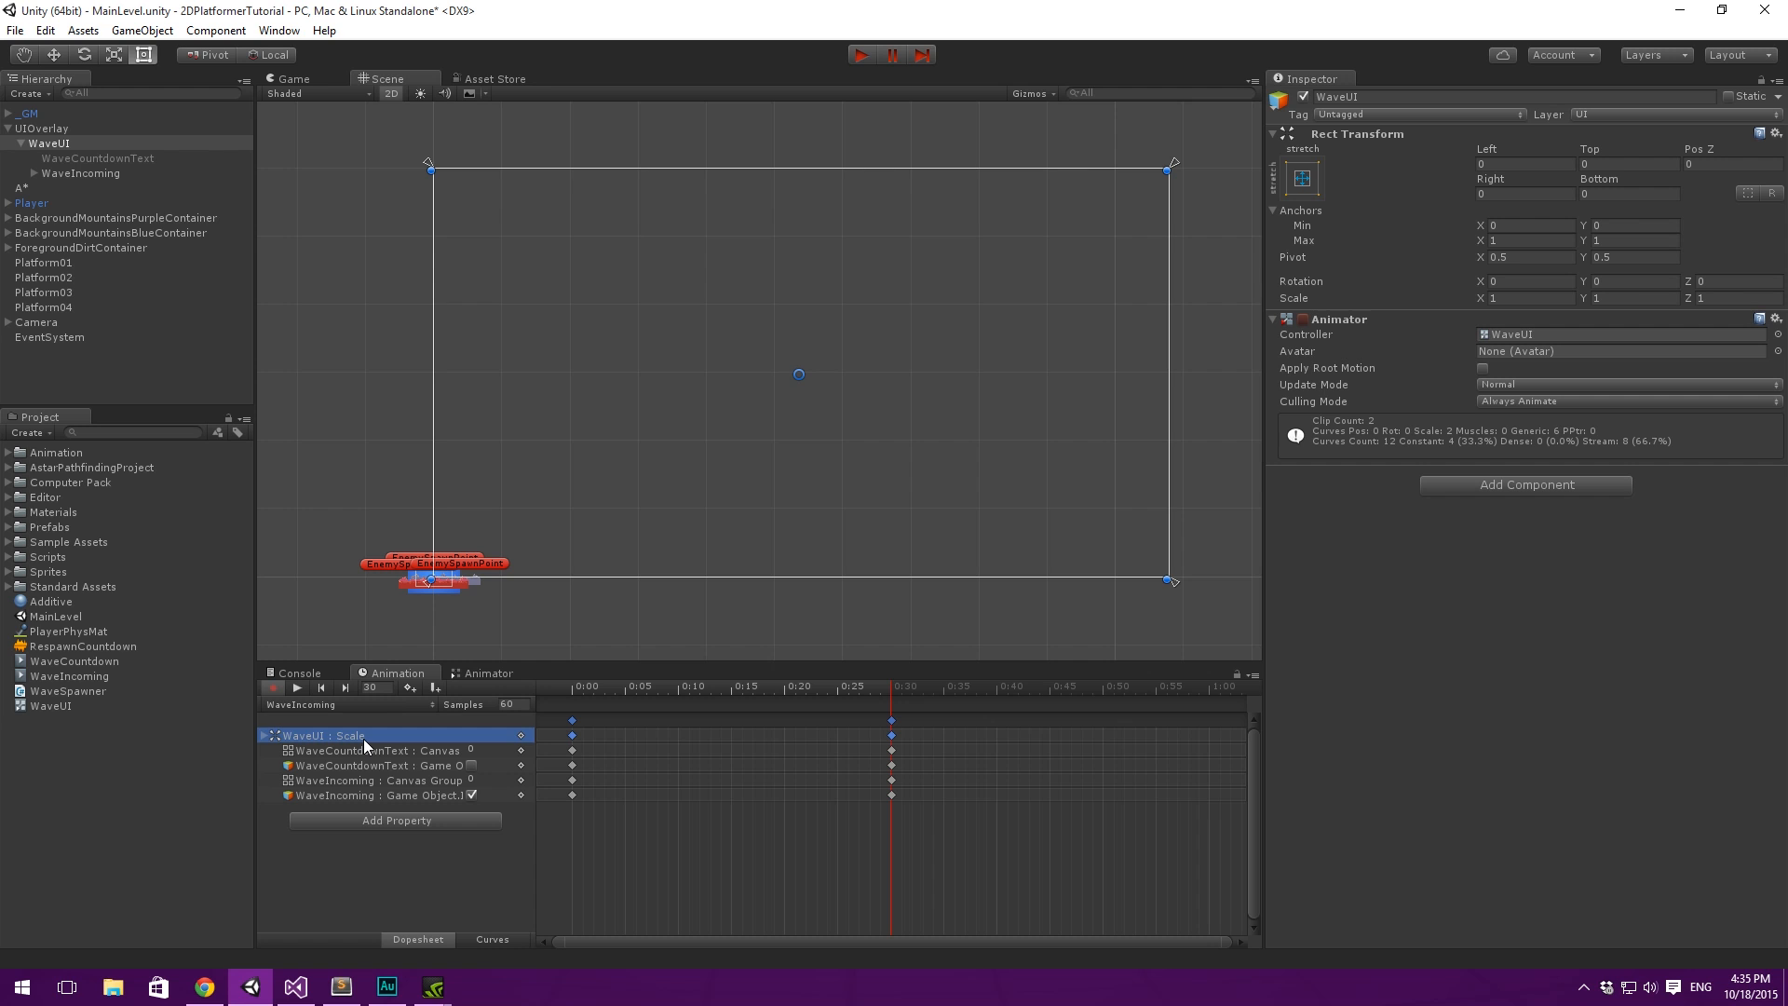
pyautogui.press('Delete')
pyautogui.click(363, 739)
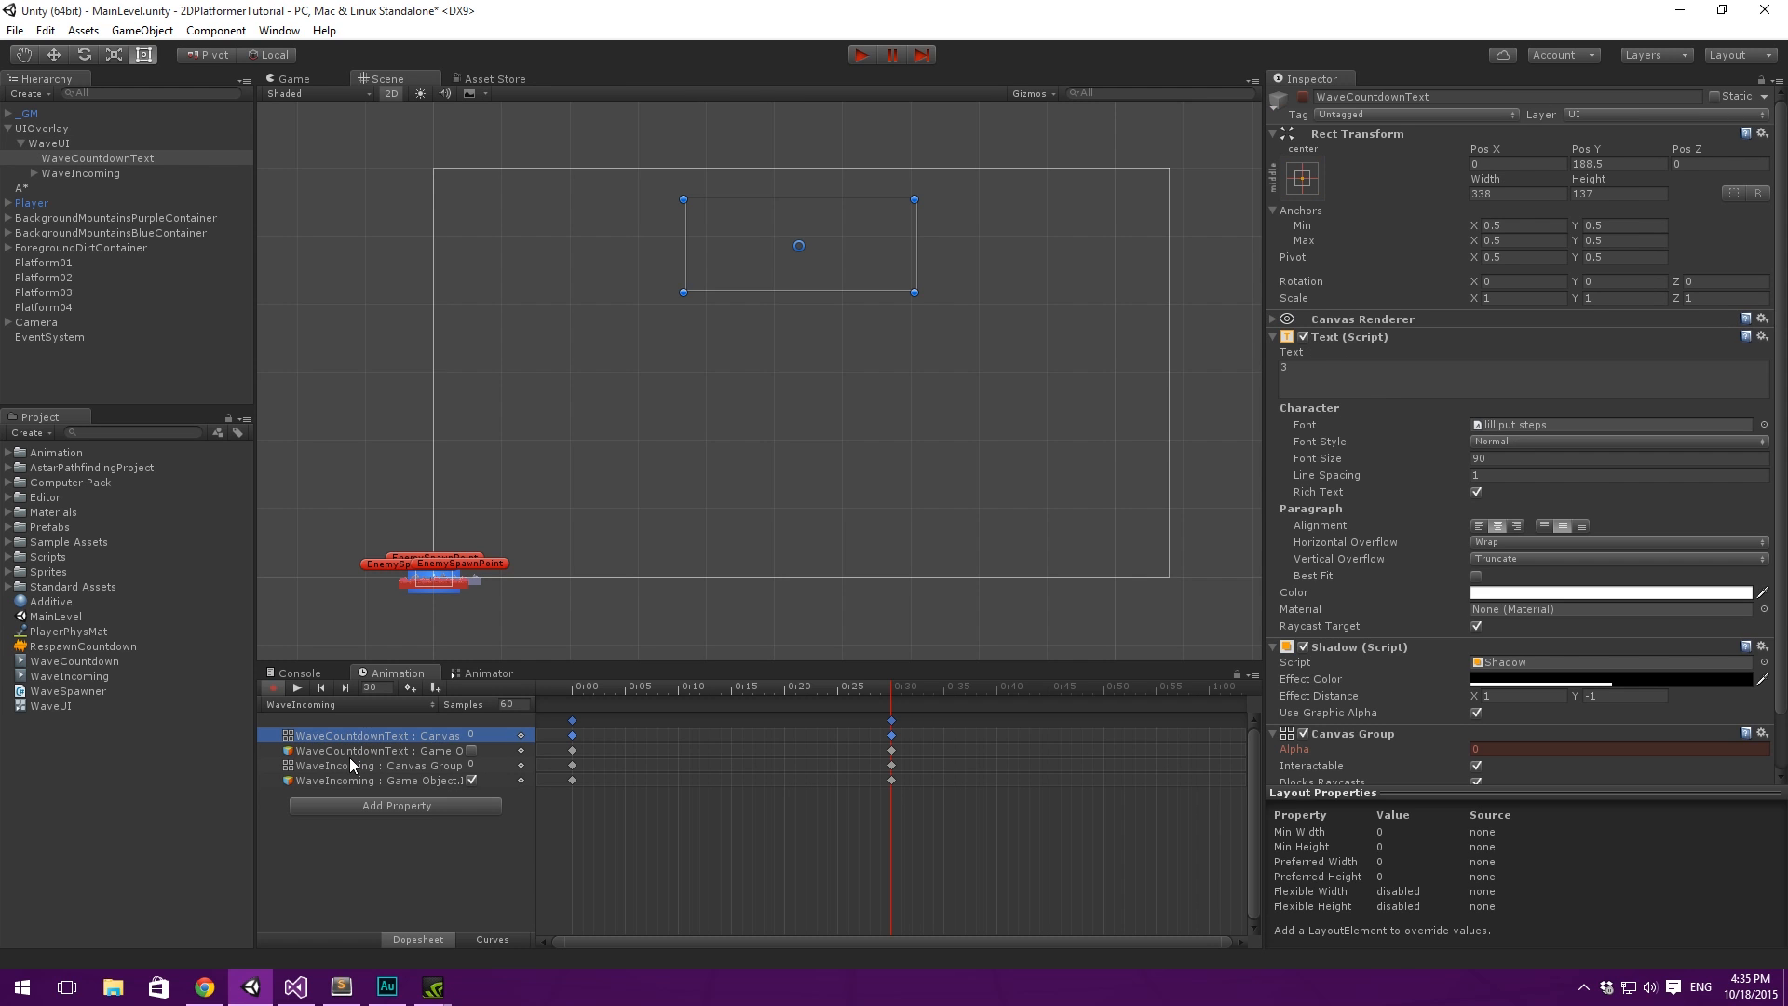
pyautogui.click(365, 781)
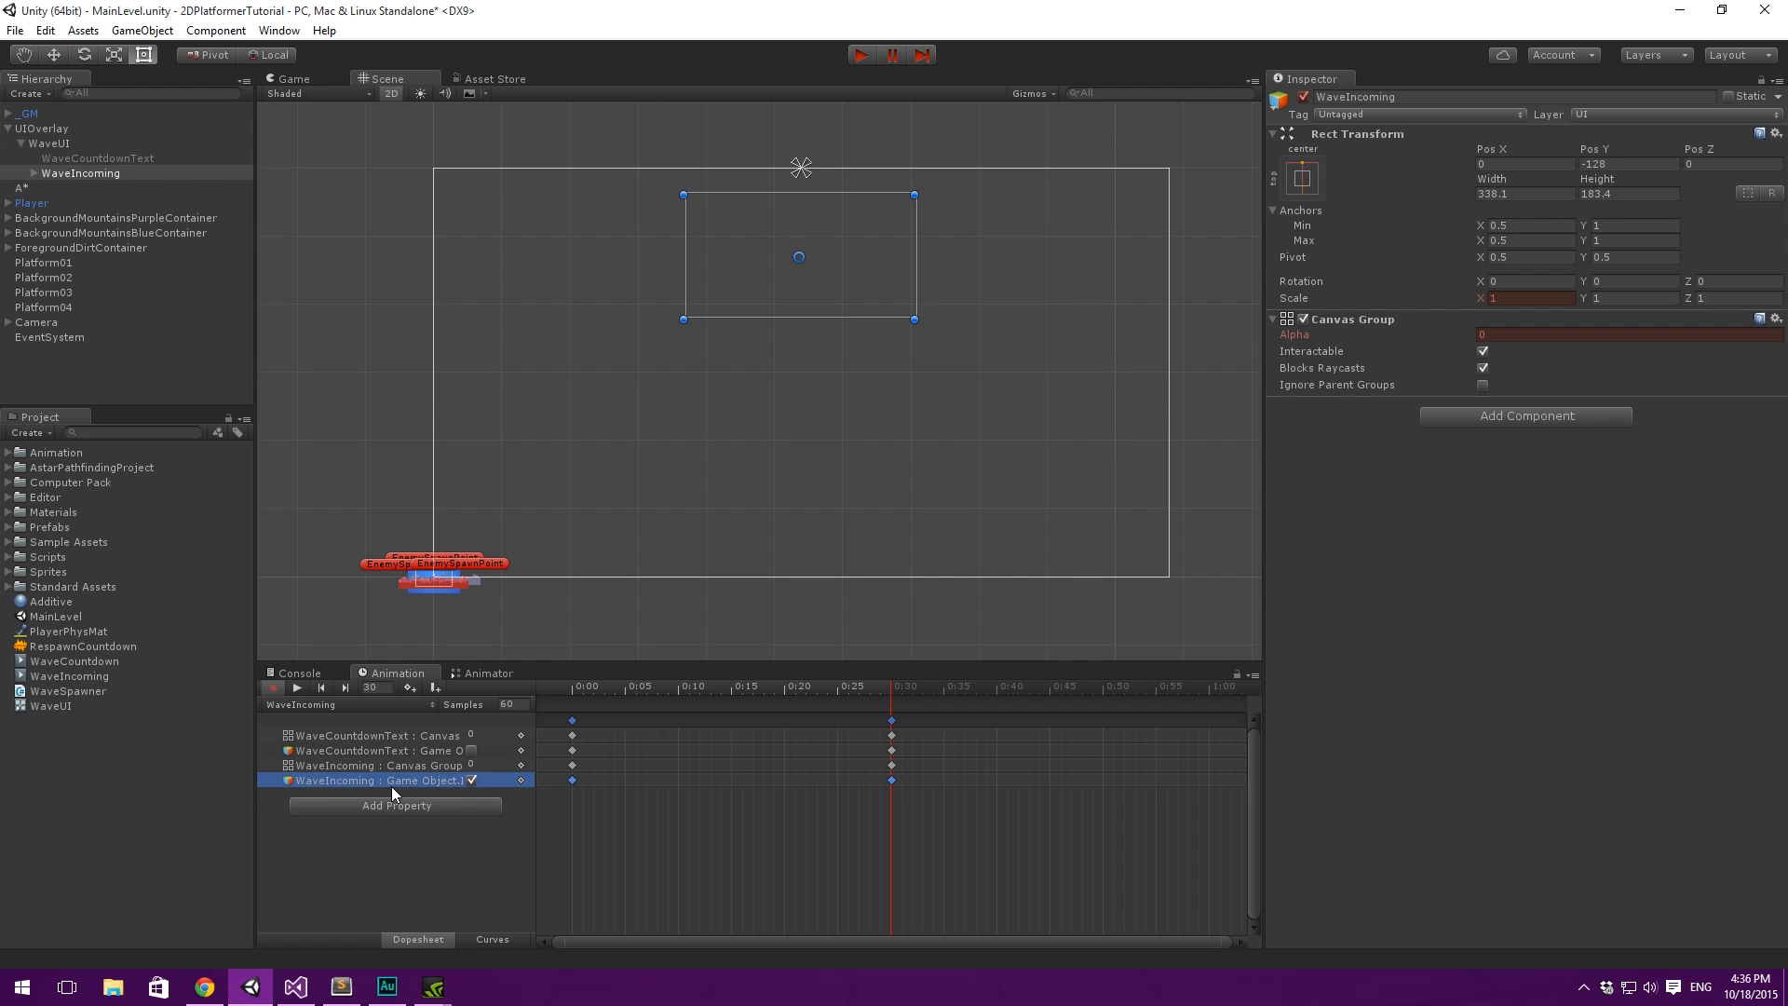
# - Move WaveIncoming's first Canvas Group alpha key from 0:00 to 1:00 and scrub through its fade-in
pyautogui.click(419, 766)
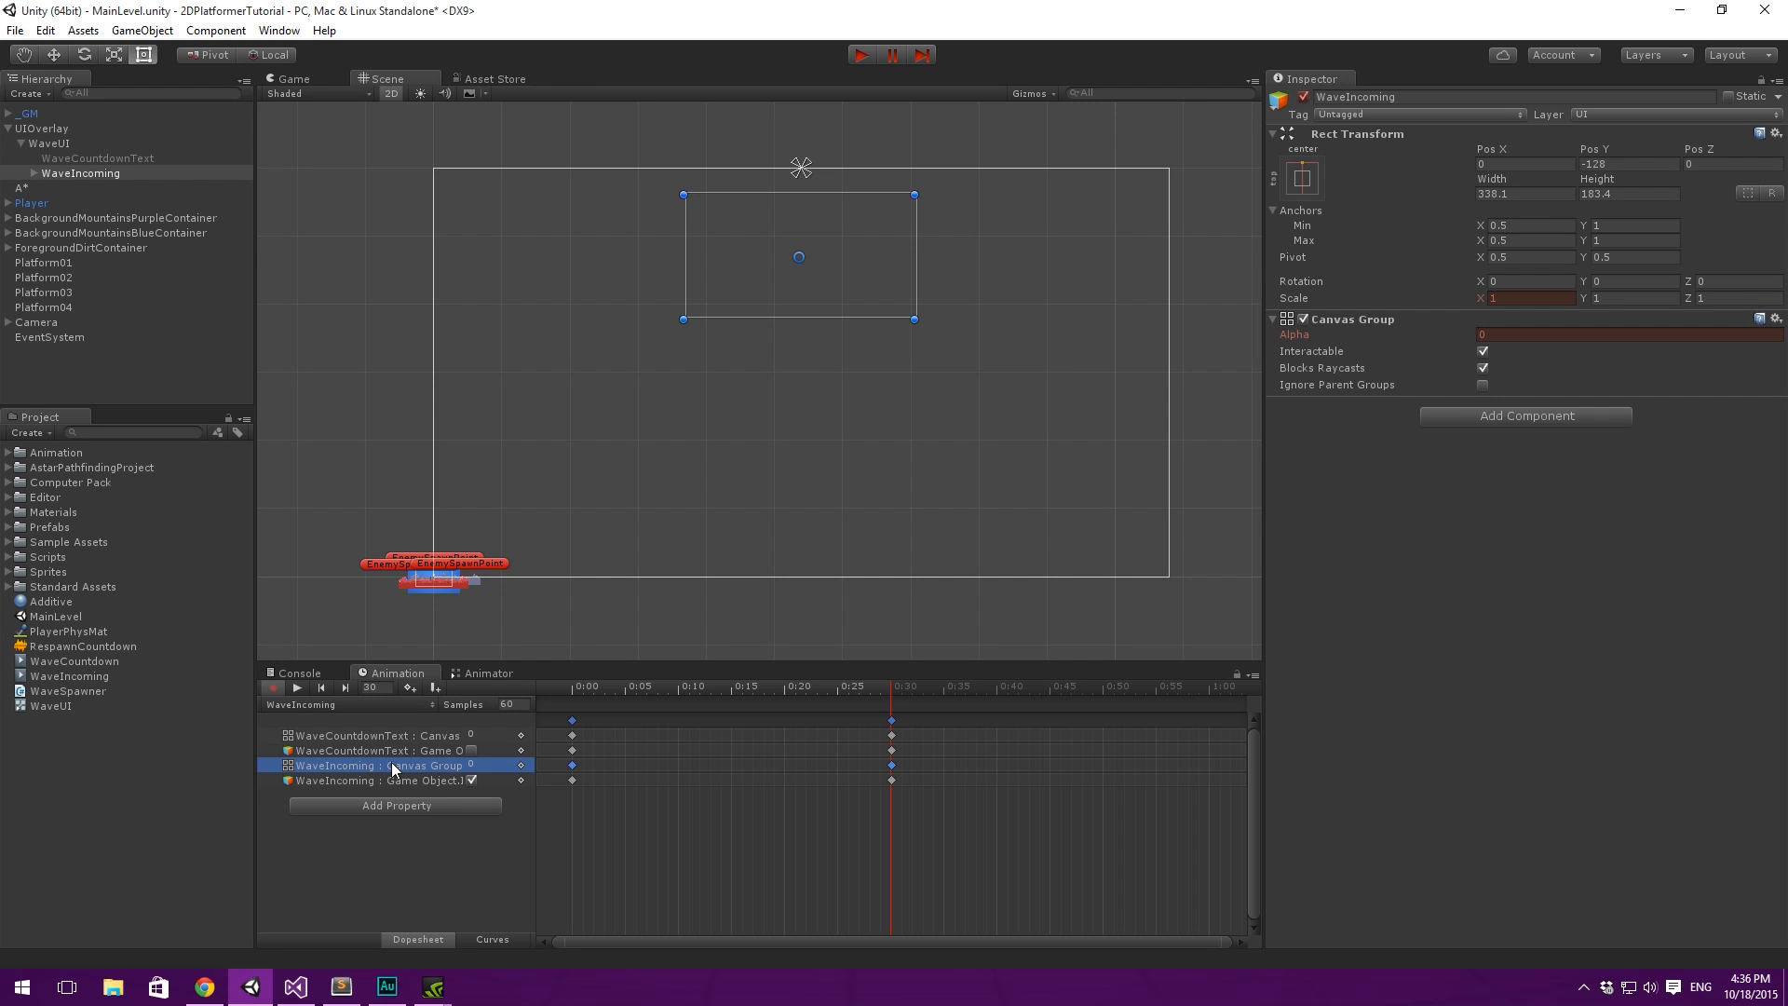
pyautogui.moveTo(572, 765); pyautogui.dragTo(958, 770)
pyautogui.moveTo(1091, 769); pyautogui.dragTo(1170, 767)
pyautogui.moveTo(881, 687); pyautogui.dragTo(998, 839)
pyautogui.scroll(-6, 1023, 889)
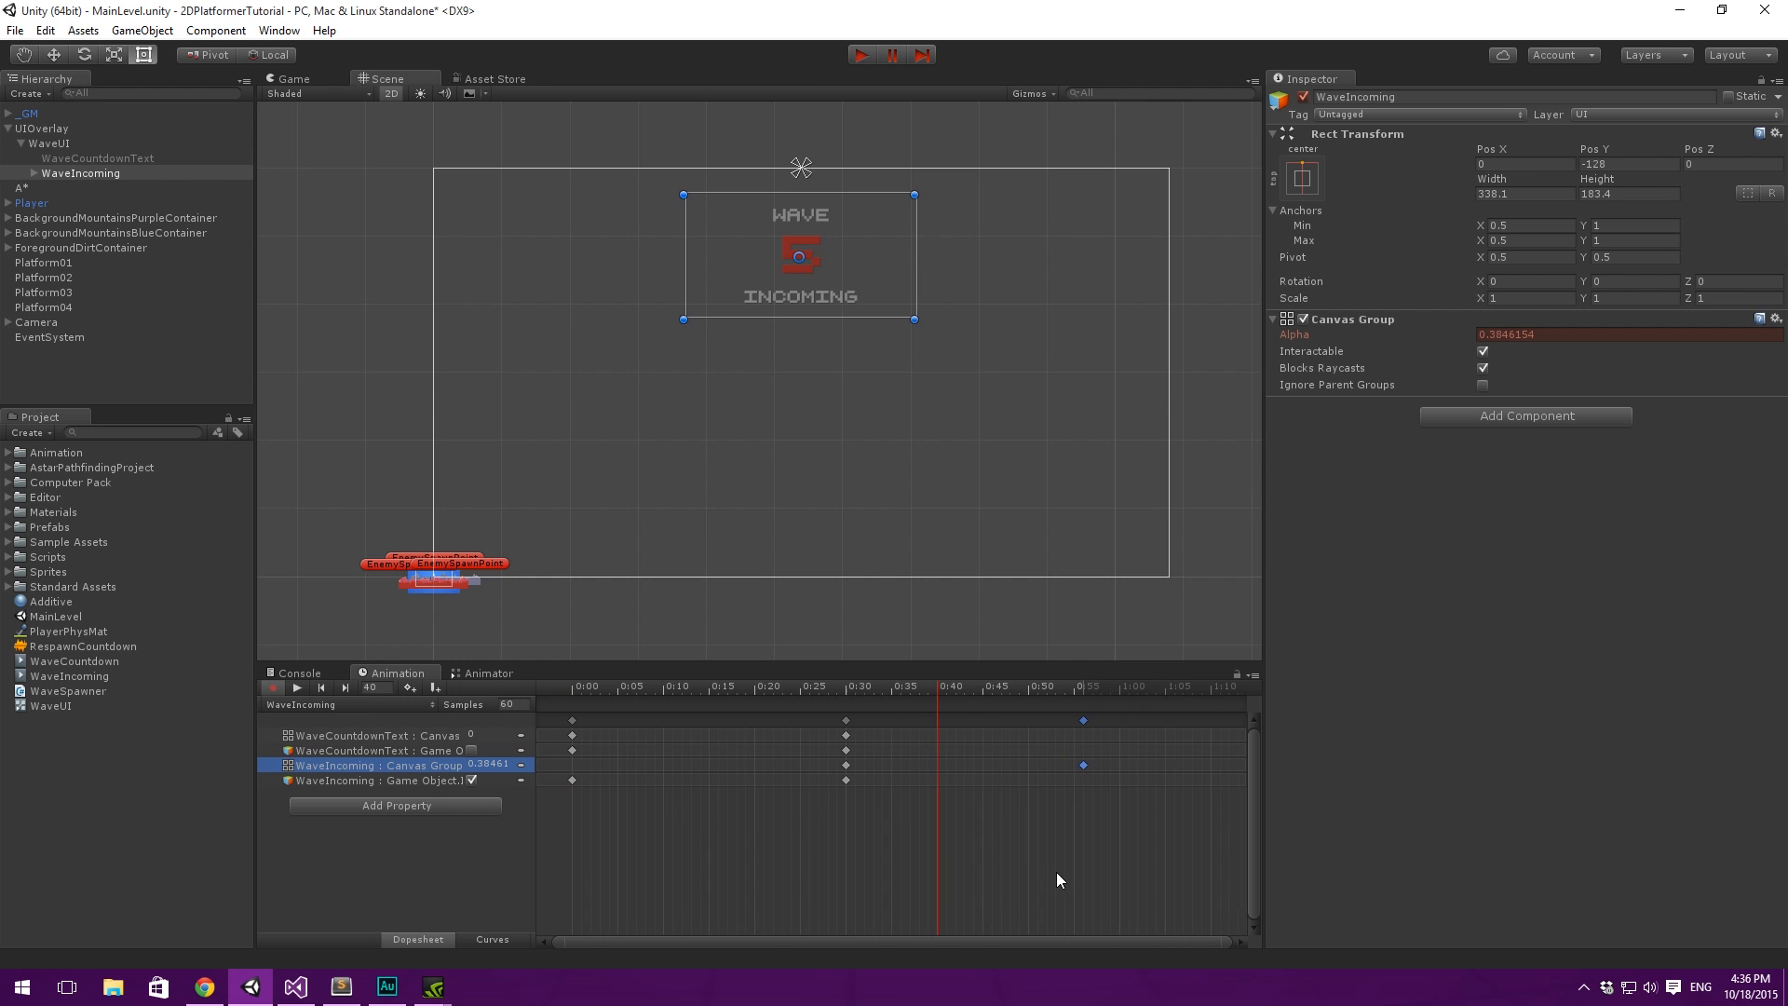
pyautogui.moveTo(886, 765); pyautogui.dragTo(909, 764)
pyautogui.scroll(-2, 932, 809)
pyautogui.moveTo(794, 694); pyautogui.dragTo(887, 695)
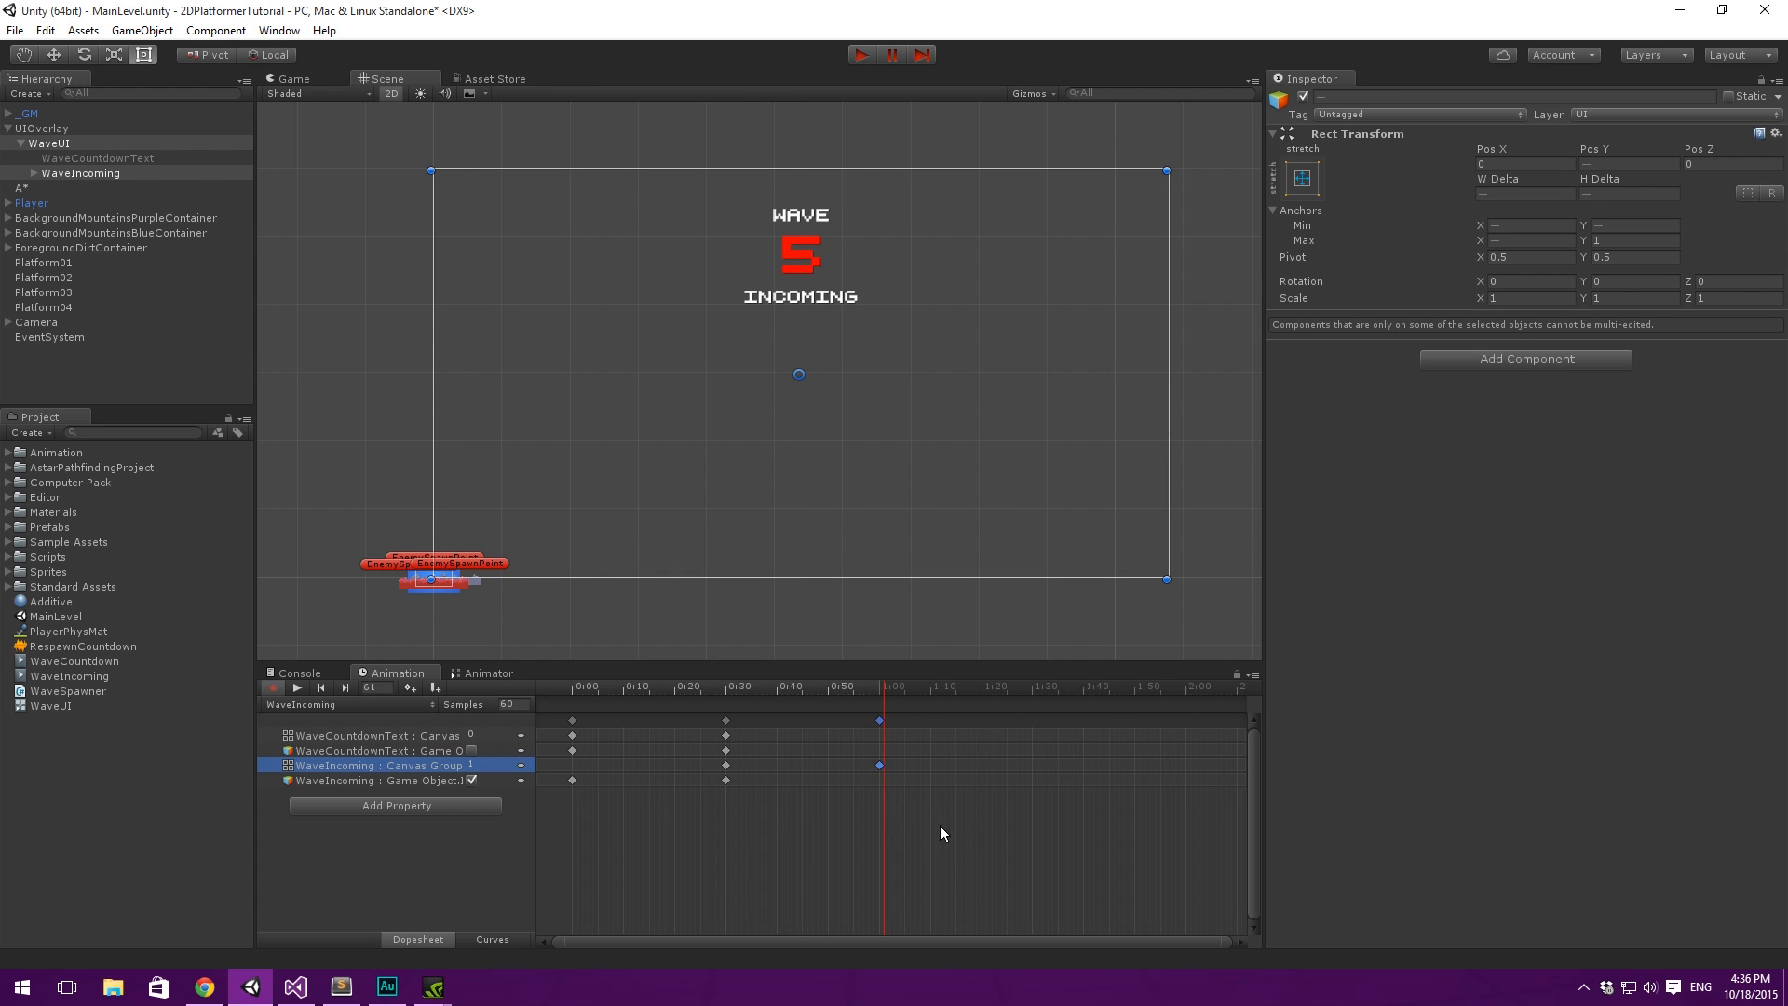
pyautogui.moveTo(886, 692)
pyautogui.mouseDown()
pyautogui.moveTo(961, 688)
pyautogui.moveTo(860, 698)
pyautogui.mouseUp()
# - Add a second WaveIncoming Canvas Group alpha key of 1 at 1:20 to hold the text fully visible
pyautogui.doubleClick(961, 765)
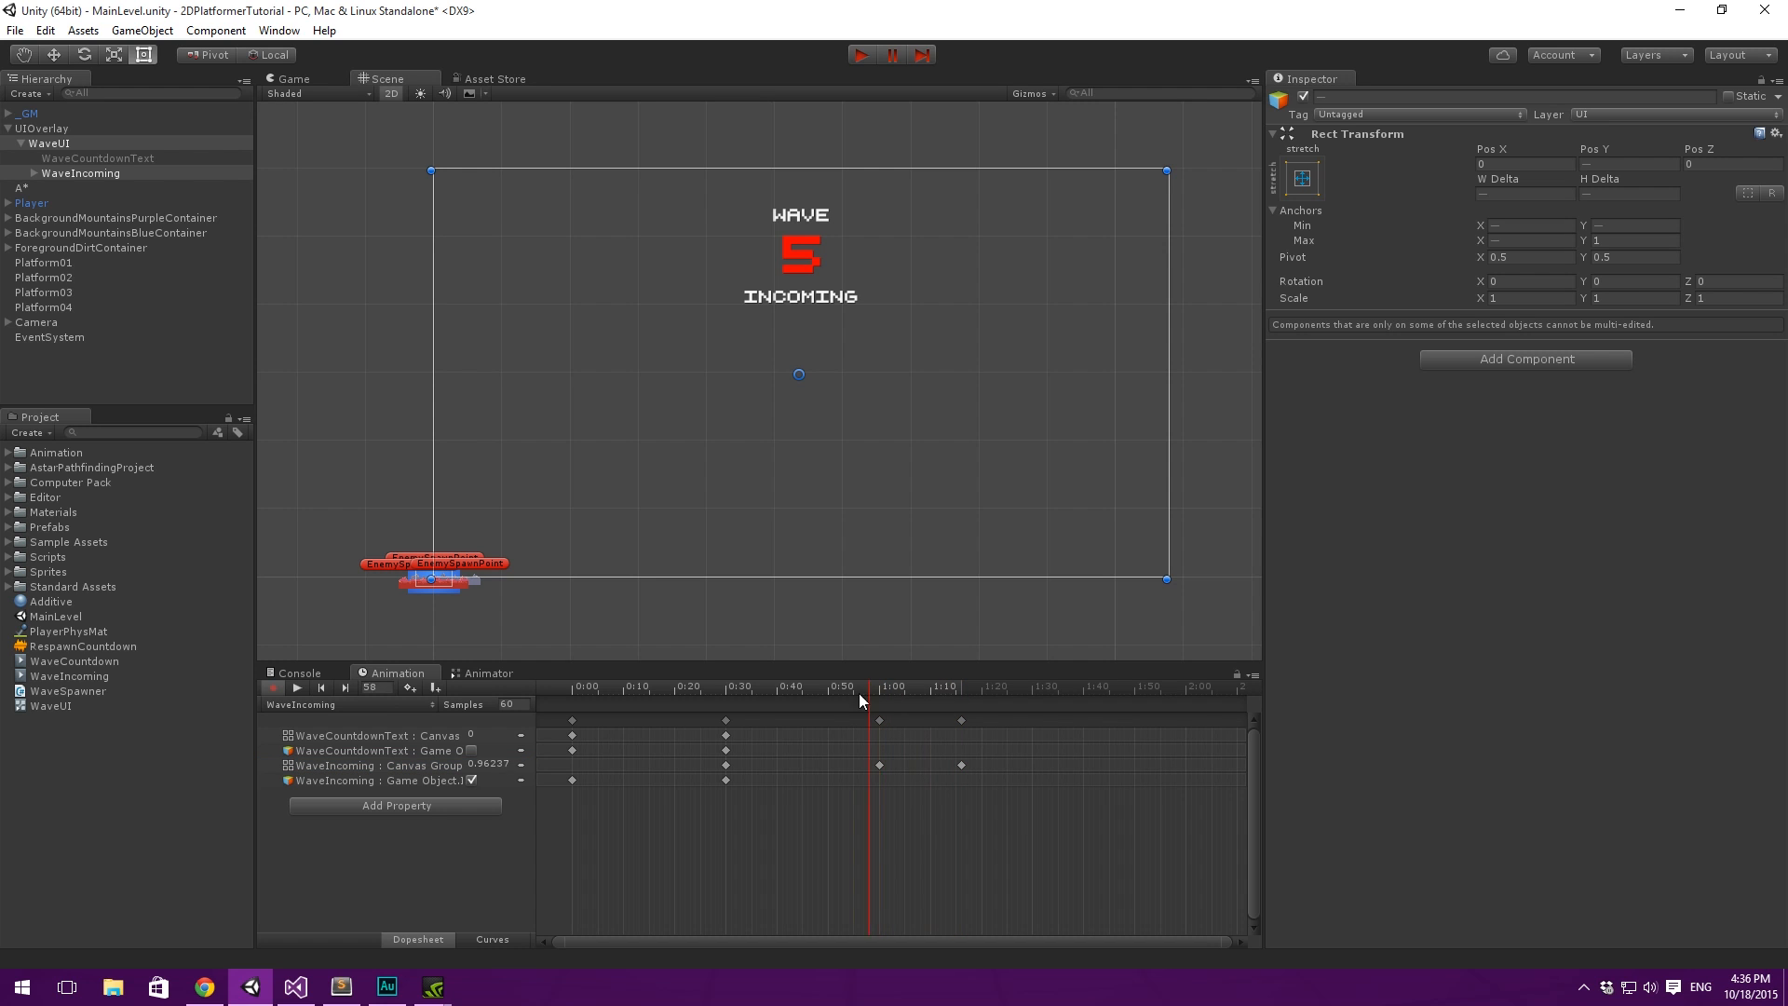
pyautogui.click(961, 721)
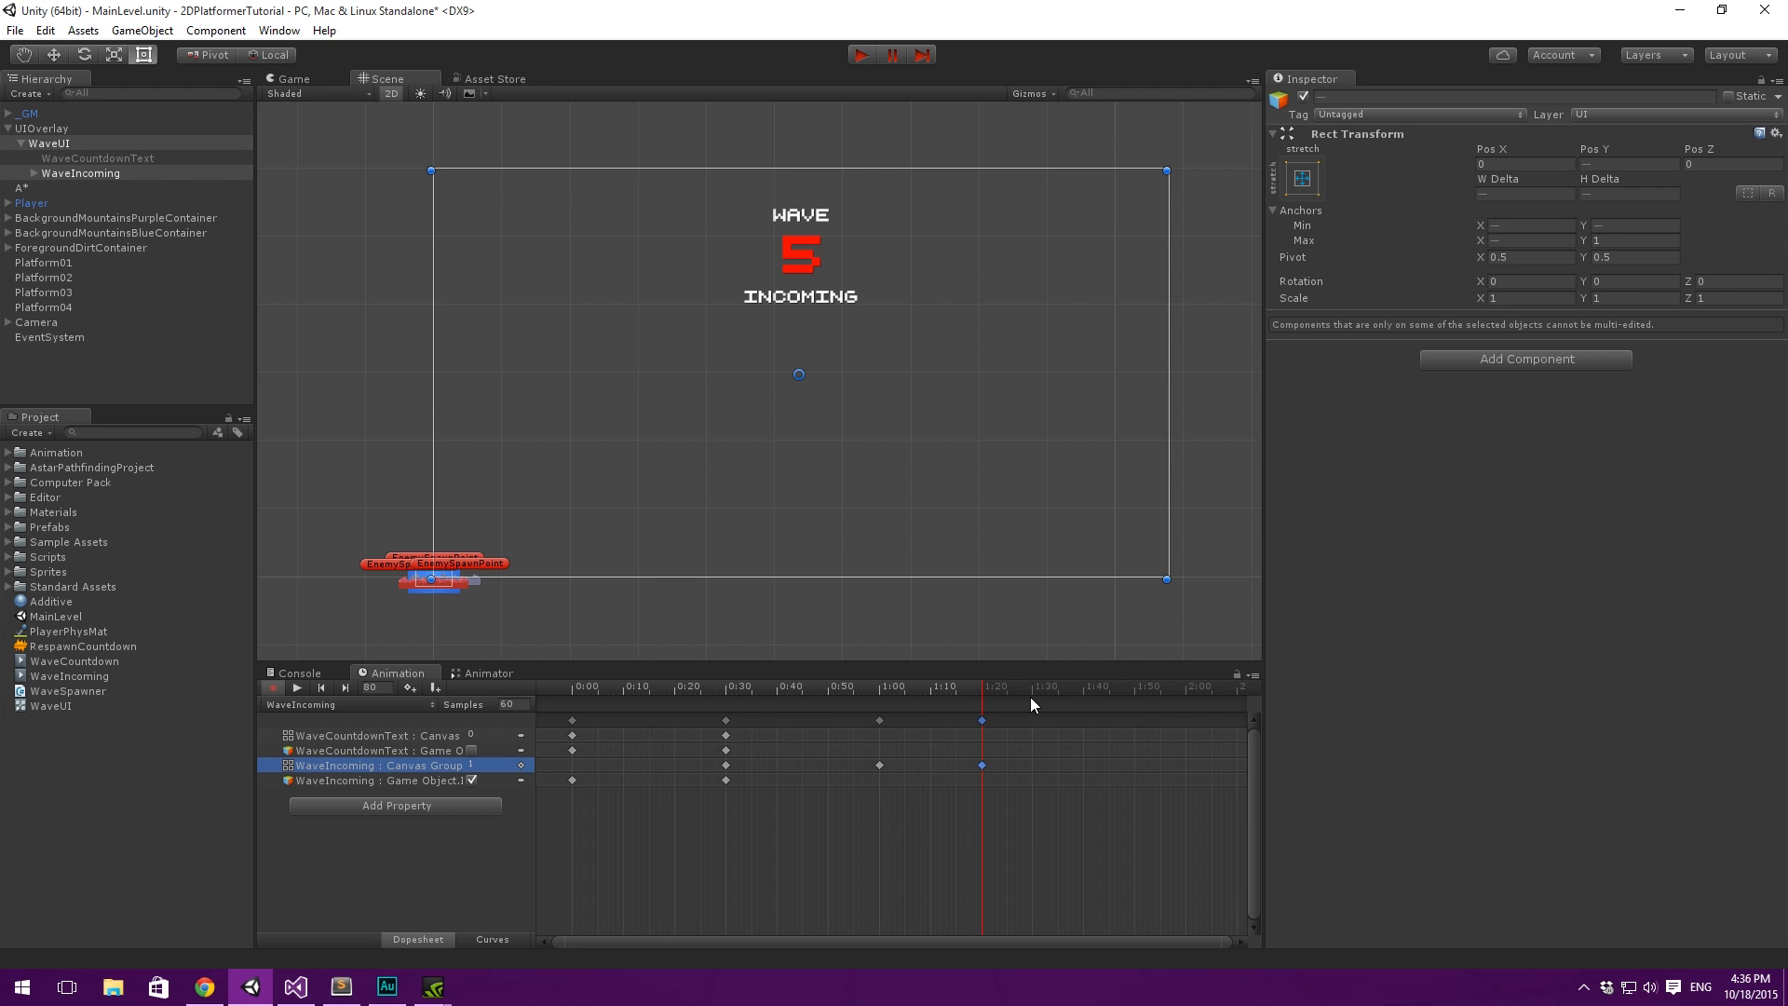
pyautogui.moveTo(1045, 686); pyautogui.dragTo(921, 694)
pyautogui.click(754, 835)
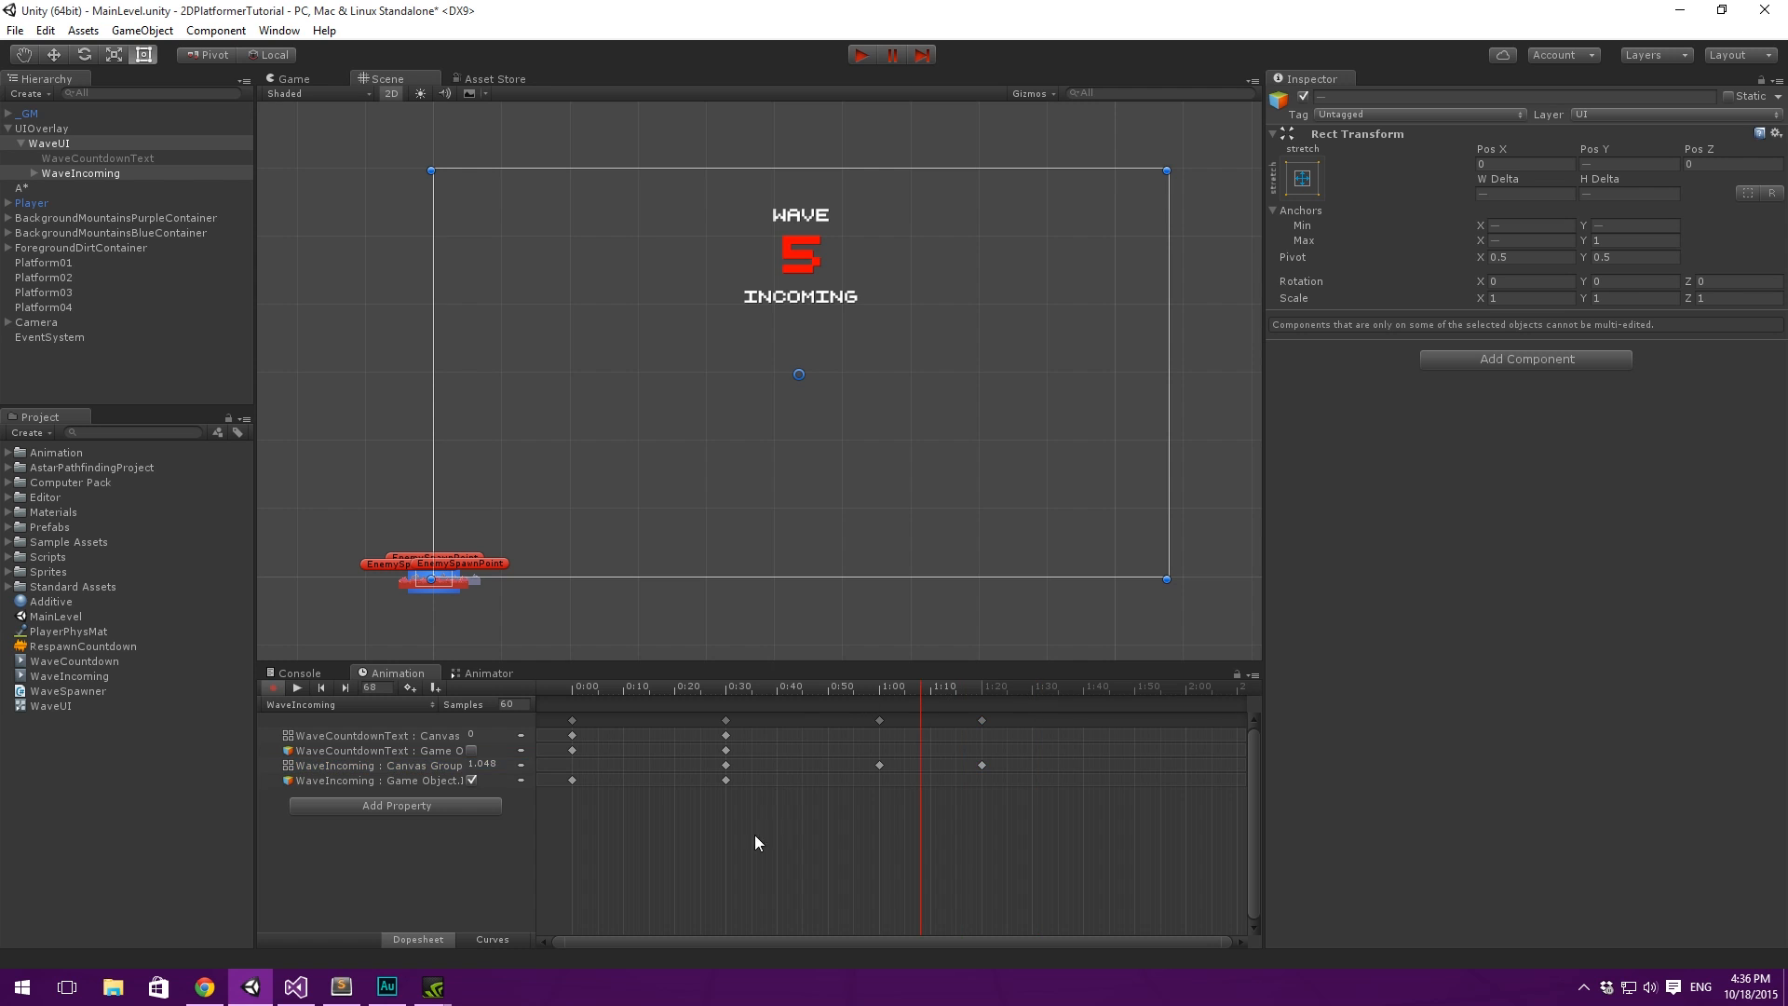
# - Copy WaveIncoming's alpha 0 key at 0:30 and place the copy at 1:50 as the fade-out end
pyautogui.click(726, 765)
pyautogui.click(1071, 693)
pyautogui.hotkey('ctrl', 'v')
pyautogui.moveTo(1068, 765); pyautogui.dragTo(1088, 768)
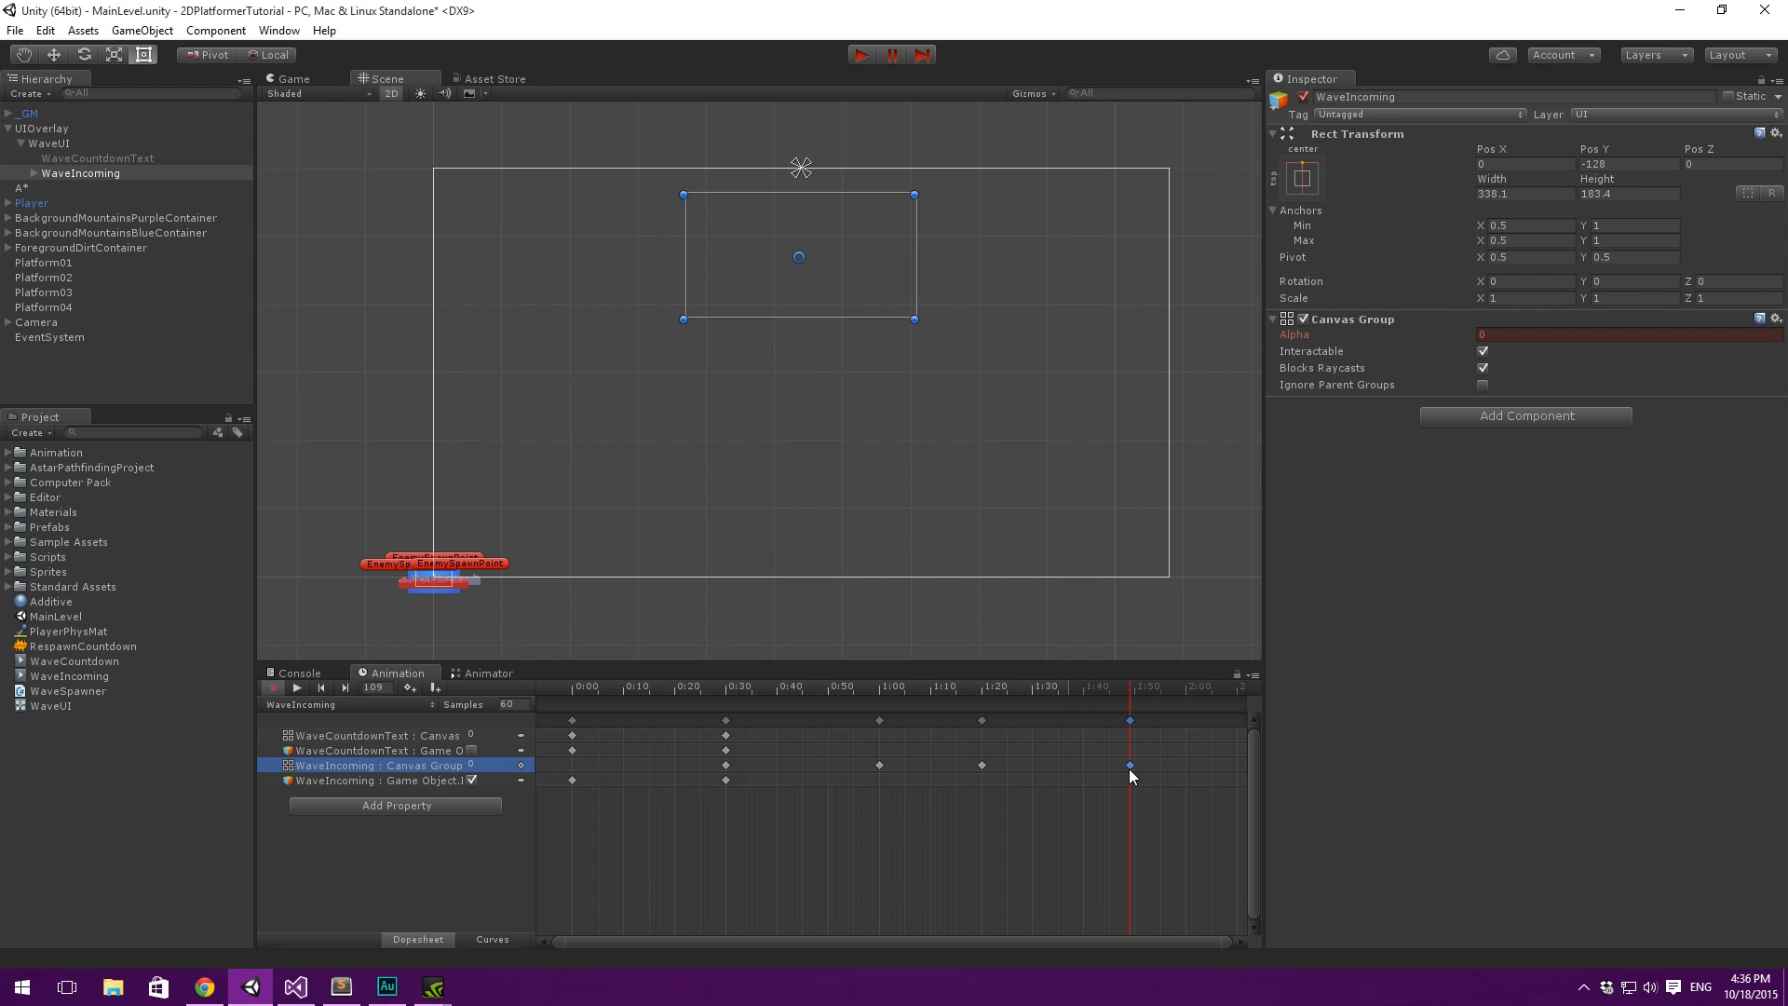
pyautogui.click(1086, 840)
# - Set the tangents of all keys in the WaveIncoming clip to Flat and play the clip from 0:00
pyautogui.moveTo(1190, 861); pyautogui.dragTo(268, 567)
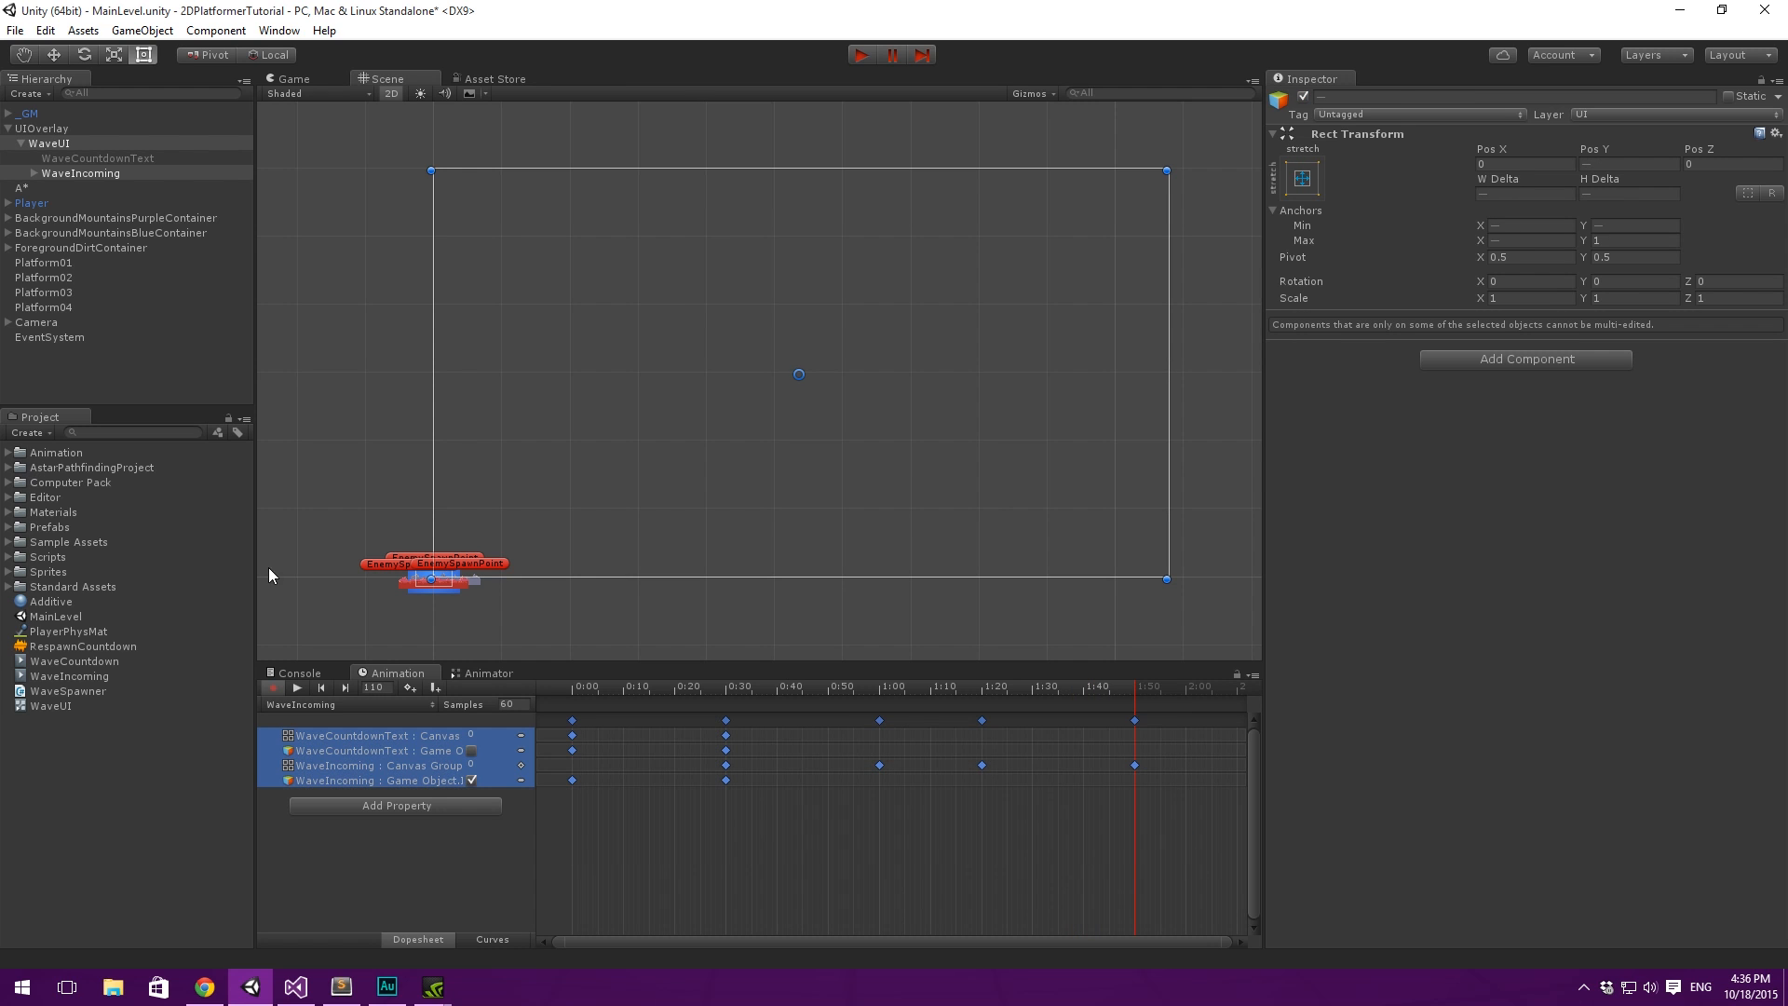
pyautogui.rightClick(878, 763)
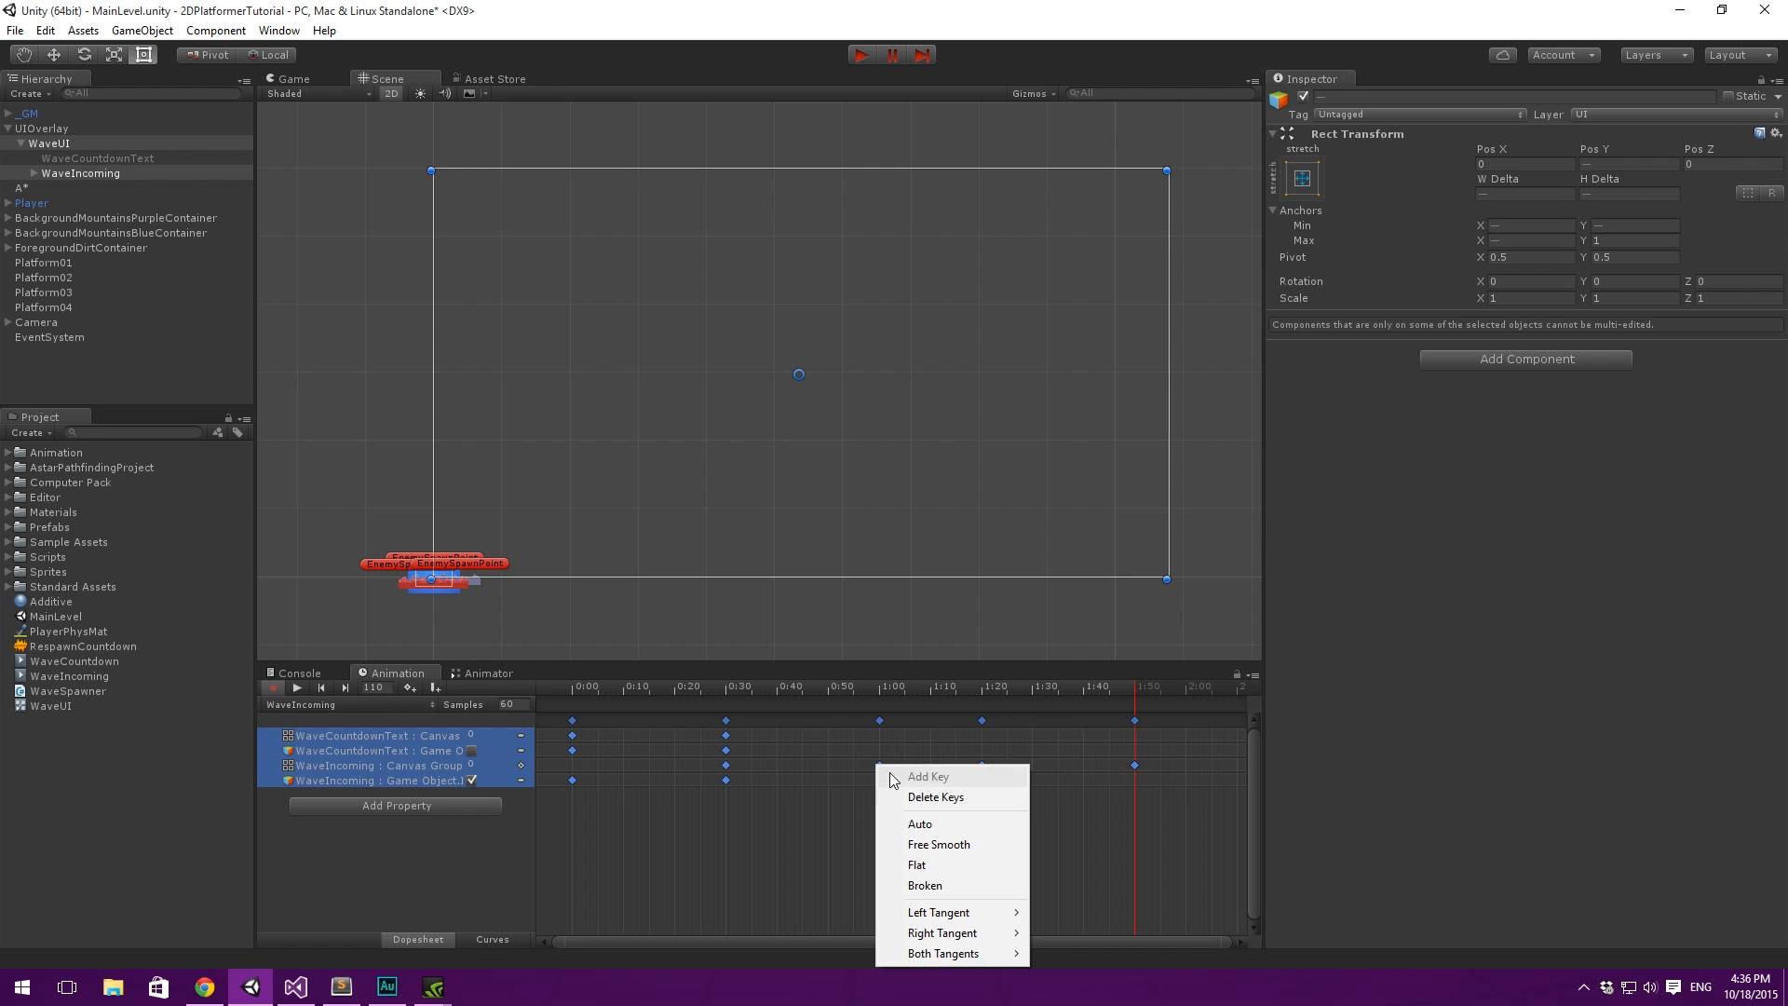
pyautogui.click(938, 868)
pyautogui.click(866, 824)
pyautogui.moveTo(726, 689); pyautogui.dragTo(359, 671)
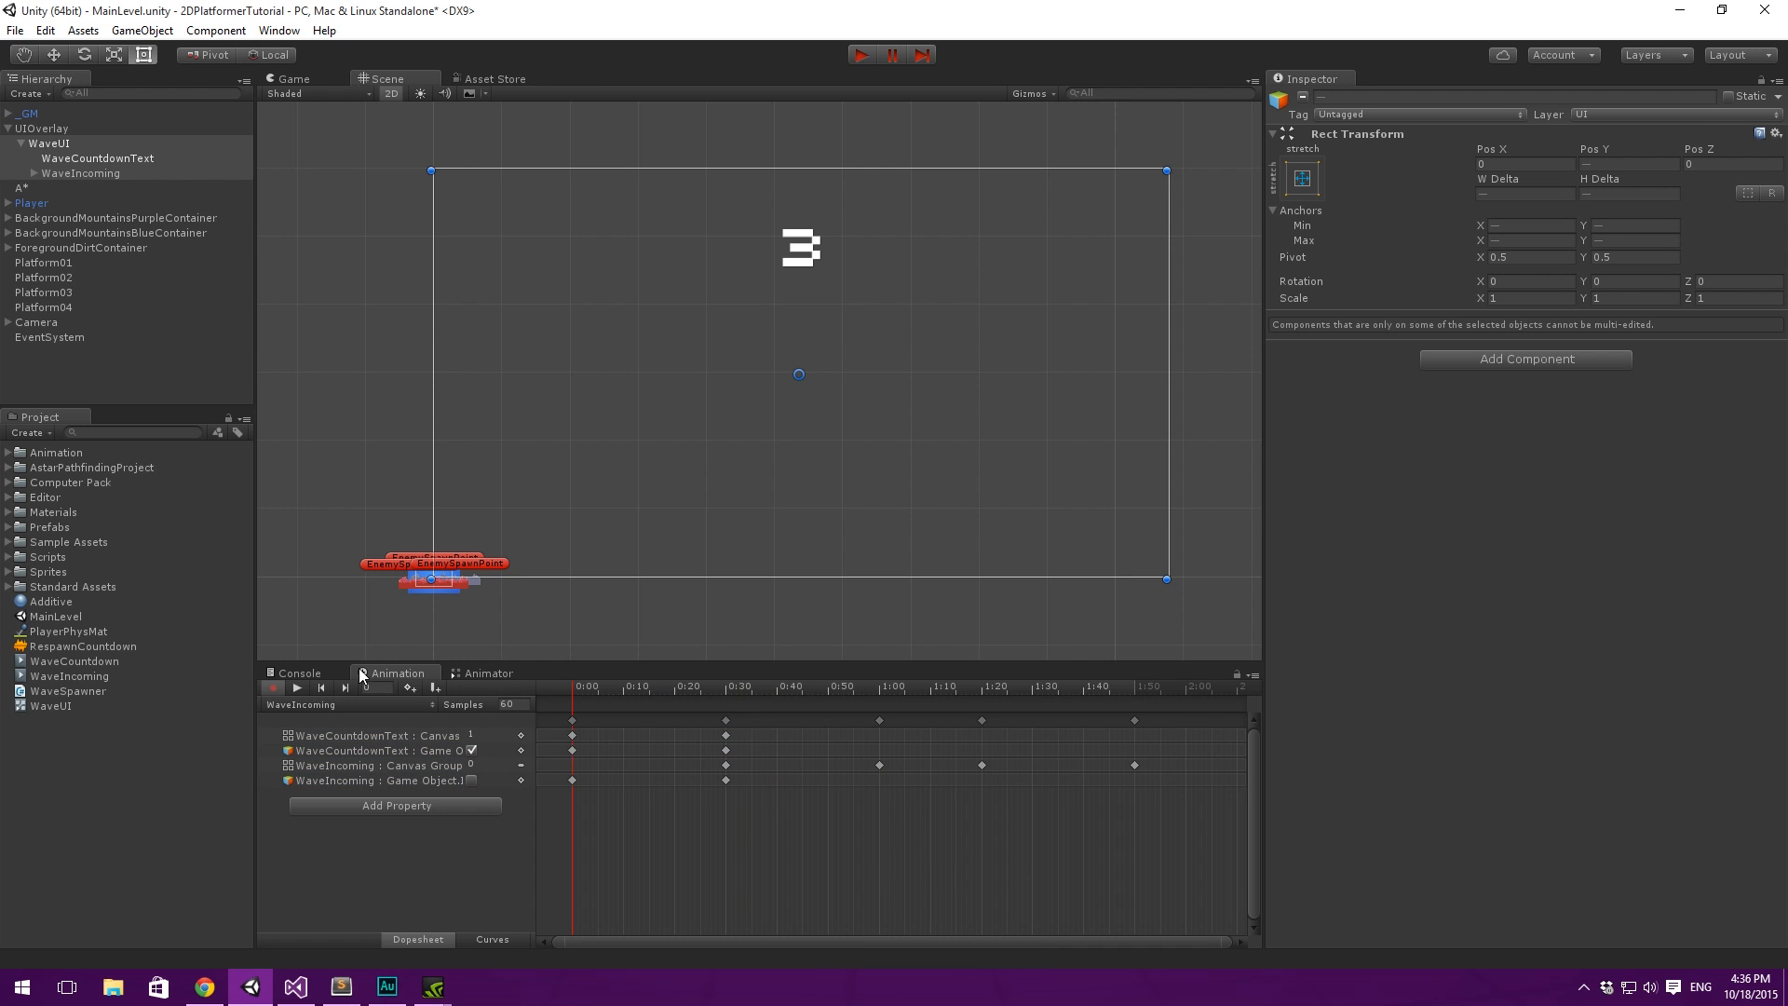
pyautogui.click(299, 684)
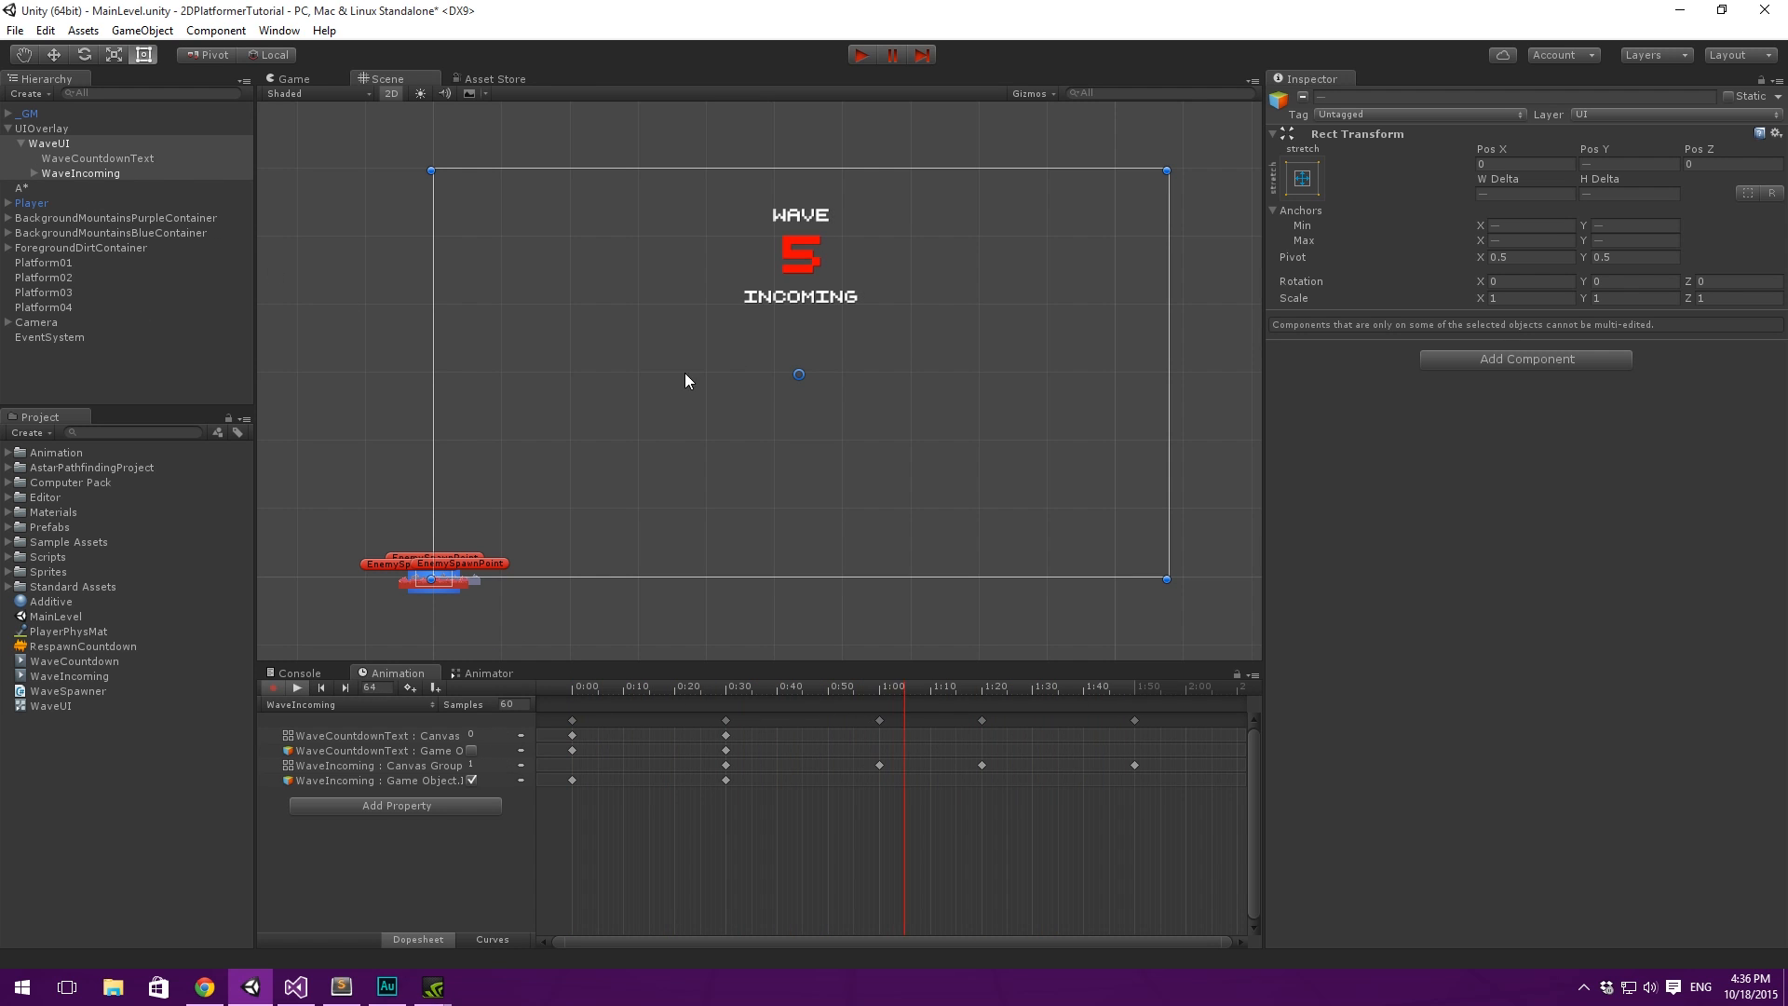
# - Shift the three WaveIncoming alpha keys after 0:30 together so the end of the fade-in sits at 1:14
pyautogui.scroll(-4, 842, 801)
pyautogui.moveTo(684, 690); pyautogui.dragTo(775, 698)
pyautogui.moveTo(770, 816); pyautogui.dragTo(1014, 706)
pyautogui.moveTo(779, 719); pyautogui.dragTo(827, 726)
# - Lengthen the WaveIncoming hold and fade-out by moving the last two alpha keys to about 1:47 and 2:27
pyautogui.click(1000, 720)
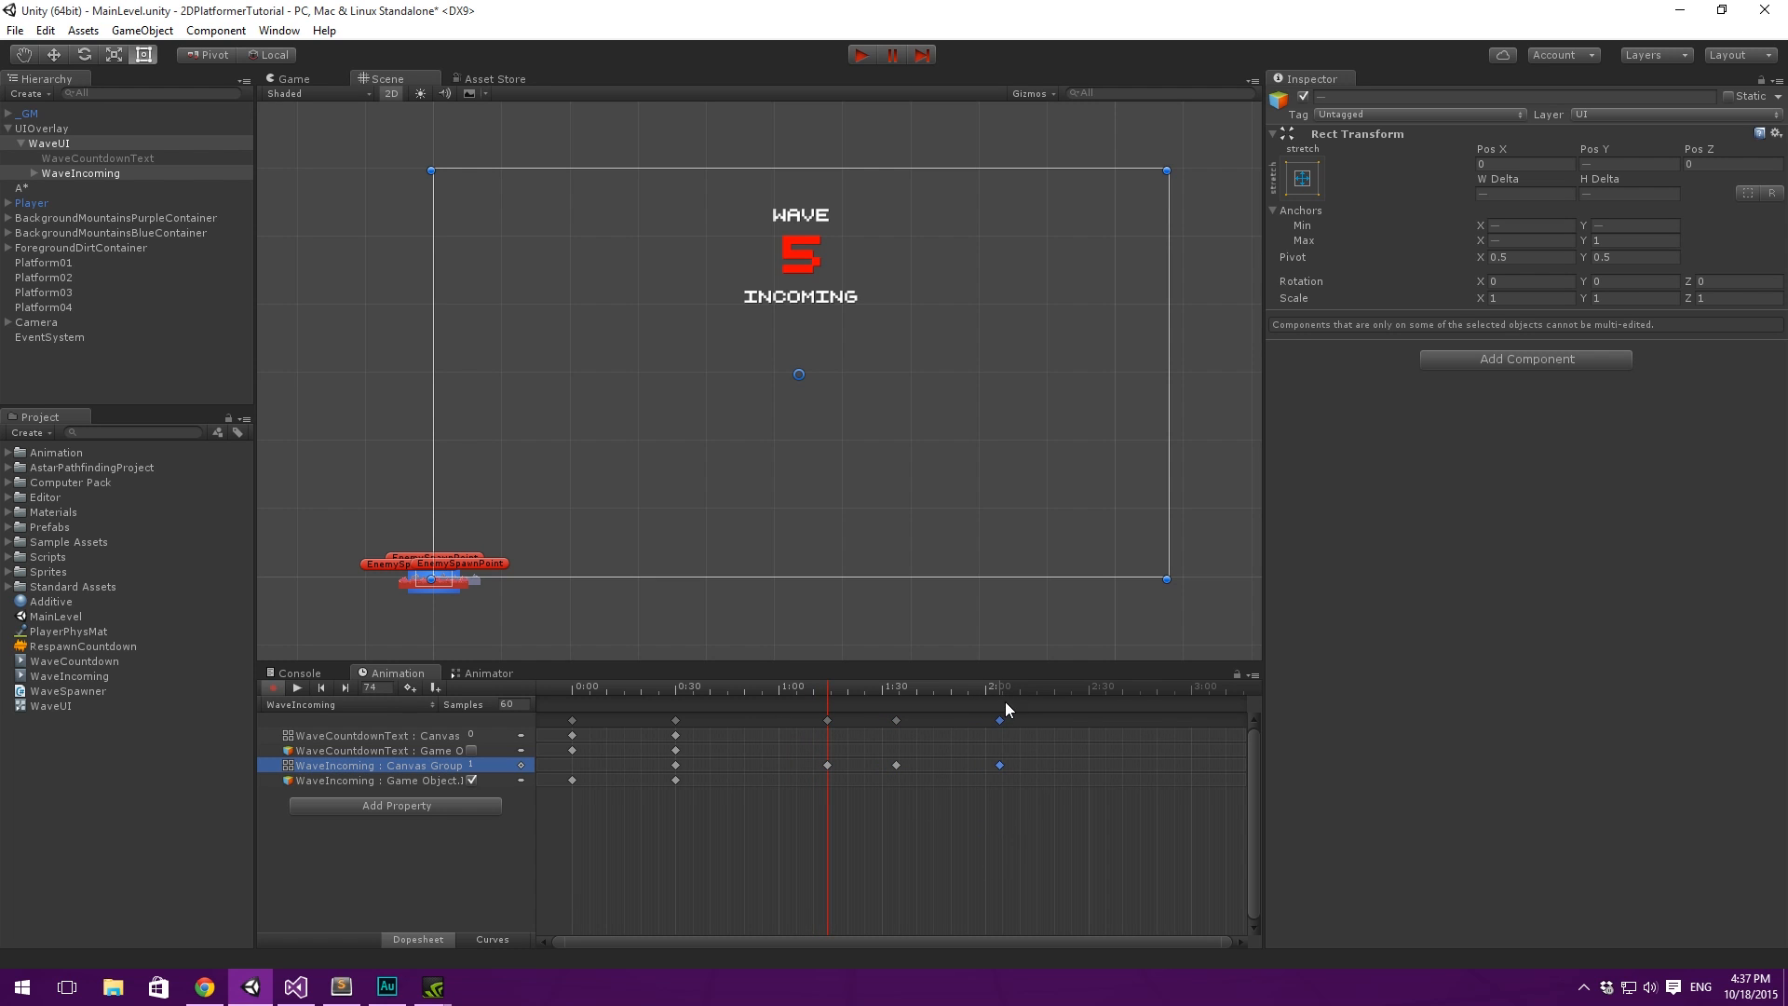
pyautogui.doubleClick(1017, 722)
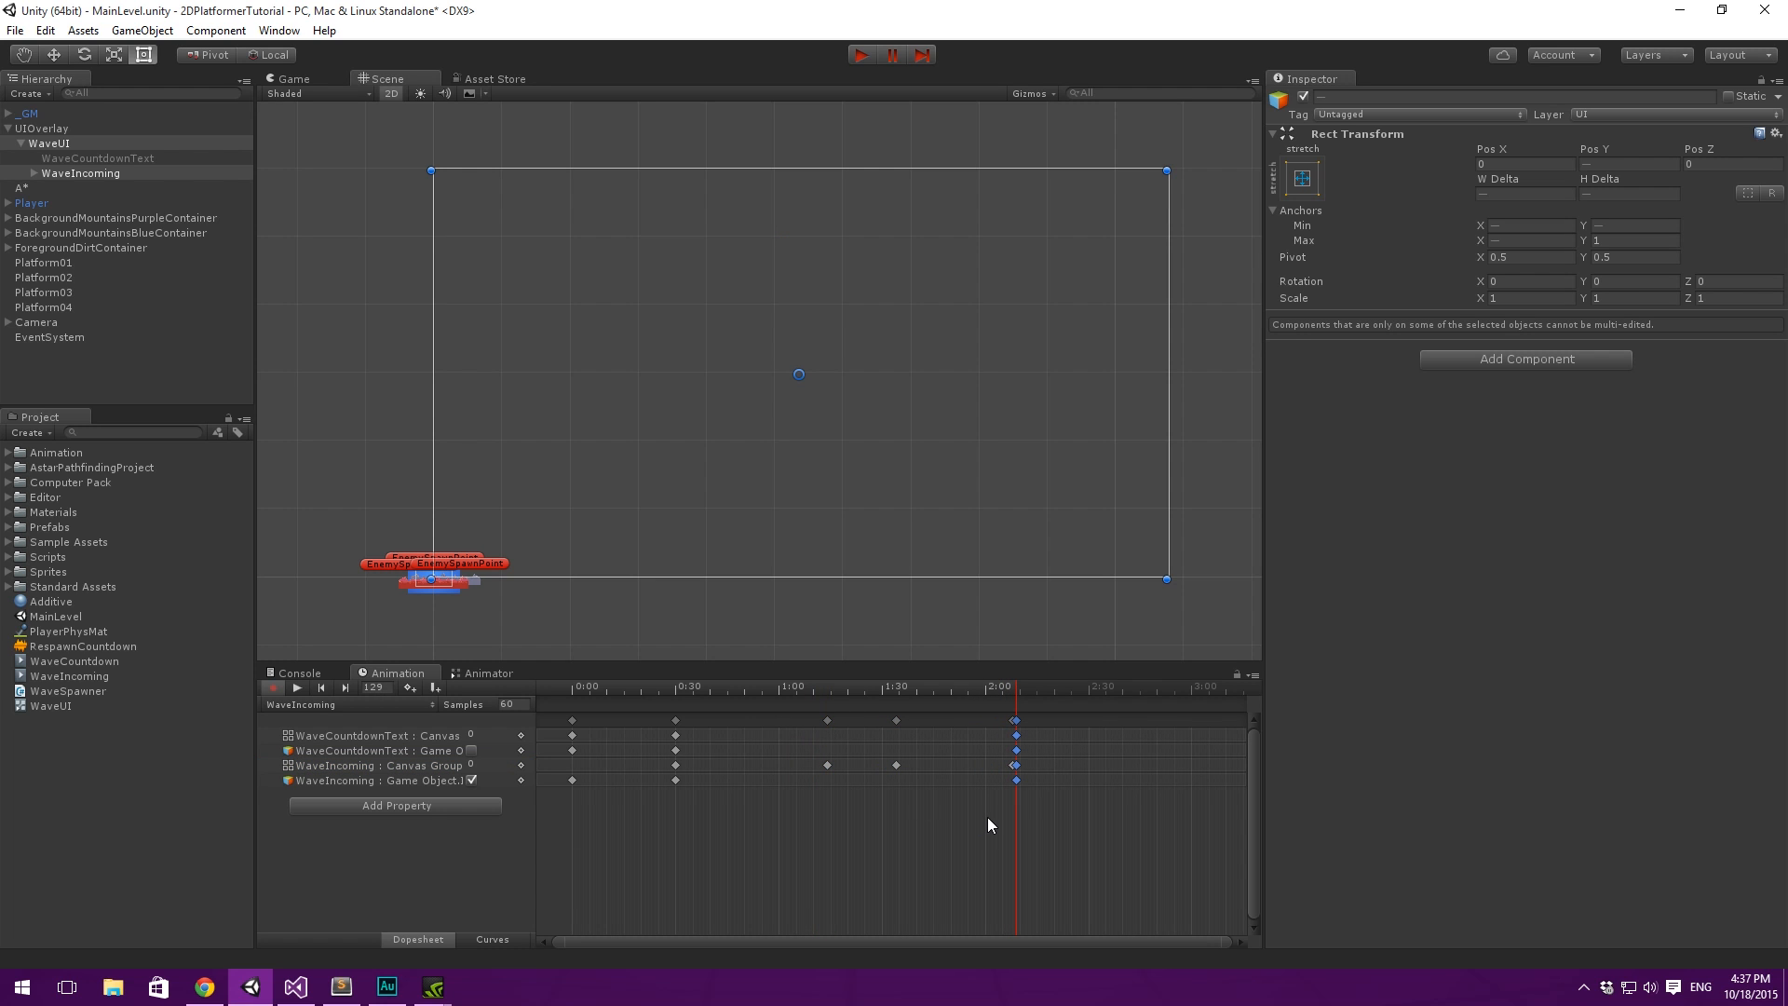
pyautogui.click(1010, 721)
pyautogui.moveTo(1014, 720); pyautogui.dragTo(1032, 725)
pyautogui.click(877, 840)
pyautogui.click(896, 765)
pyautogui.click(875, 827)
pyautogui.moveTo(875, 831); pyautogui.dragTo(1111, 670)
pyautogui.moveTo(900, 720); pyautogui.dragTo(942, 731)
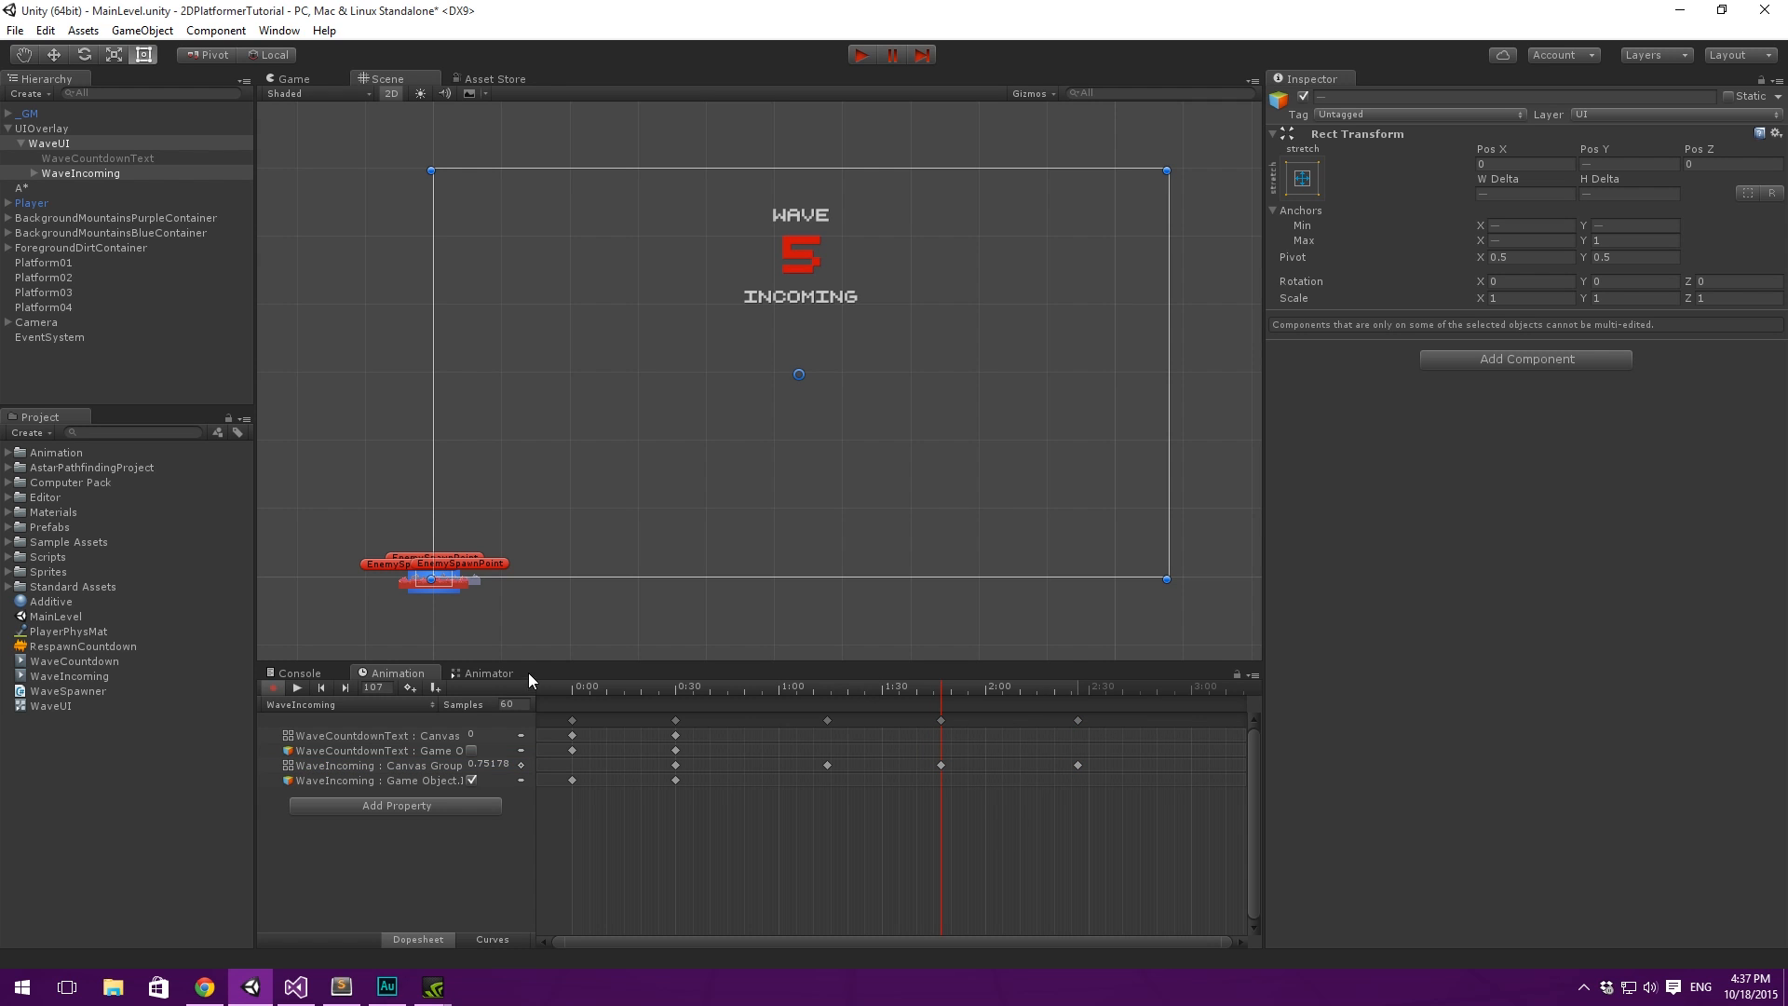
# - Play the retimed WaveIncoming clip from 0:00, then stop playback and animation recording
pyautogui.moveTo(682, 694); pyautogui.dragTo(572, 690)
pyautogui.click(298, 688)
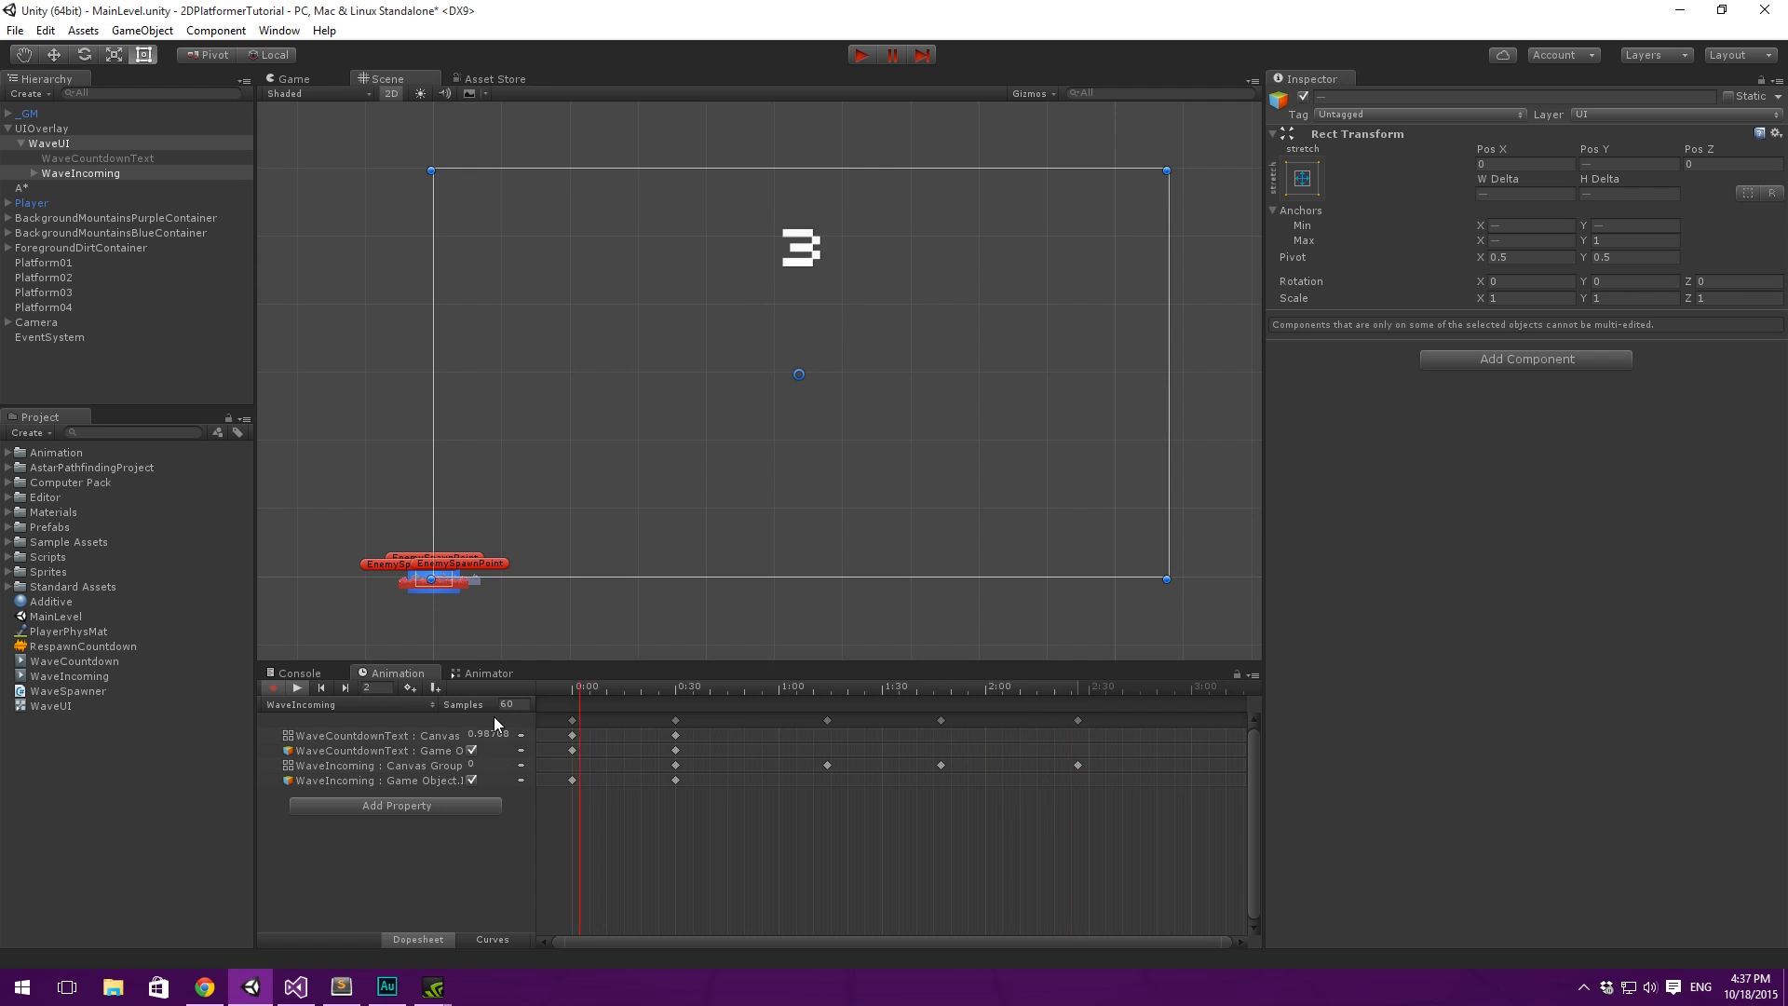
pyautogui.click(302, 687)
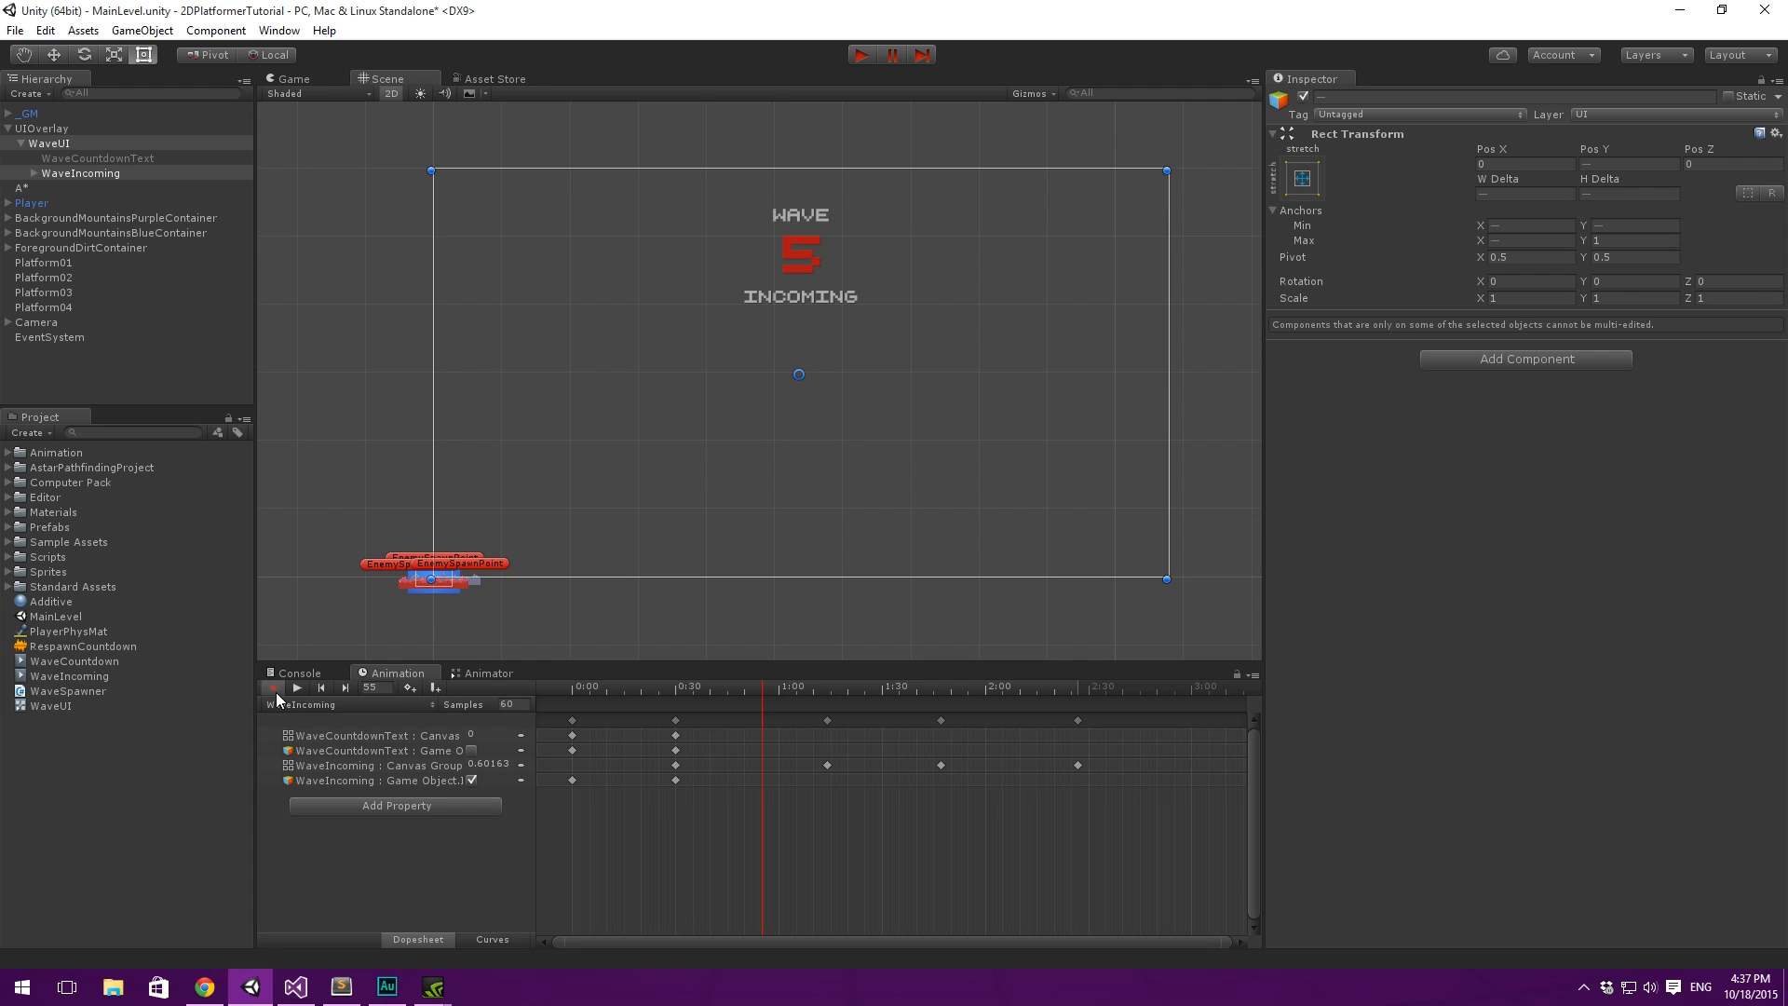
pyautogui.click(271, 688)
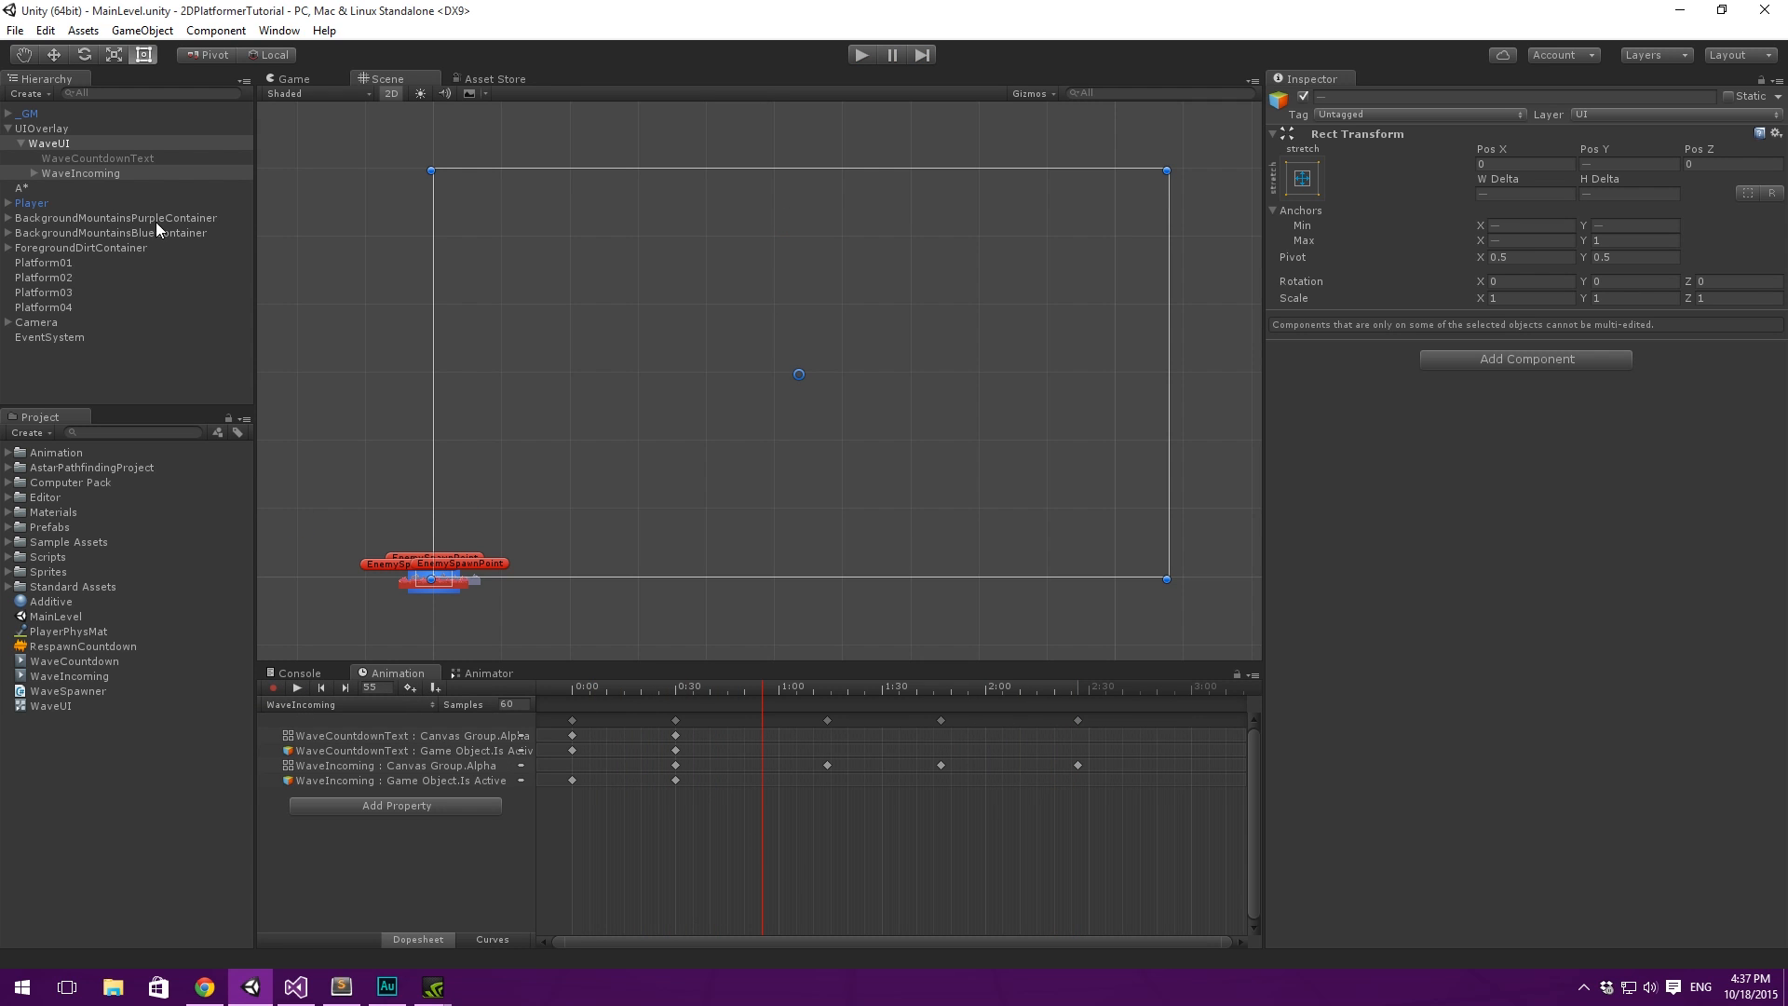
# - Select the WaveUI animator controller asset in the project and open its state graph in the Animator
pyautogui.click(123, 173)
pyautogui.click(120, 160)
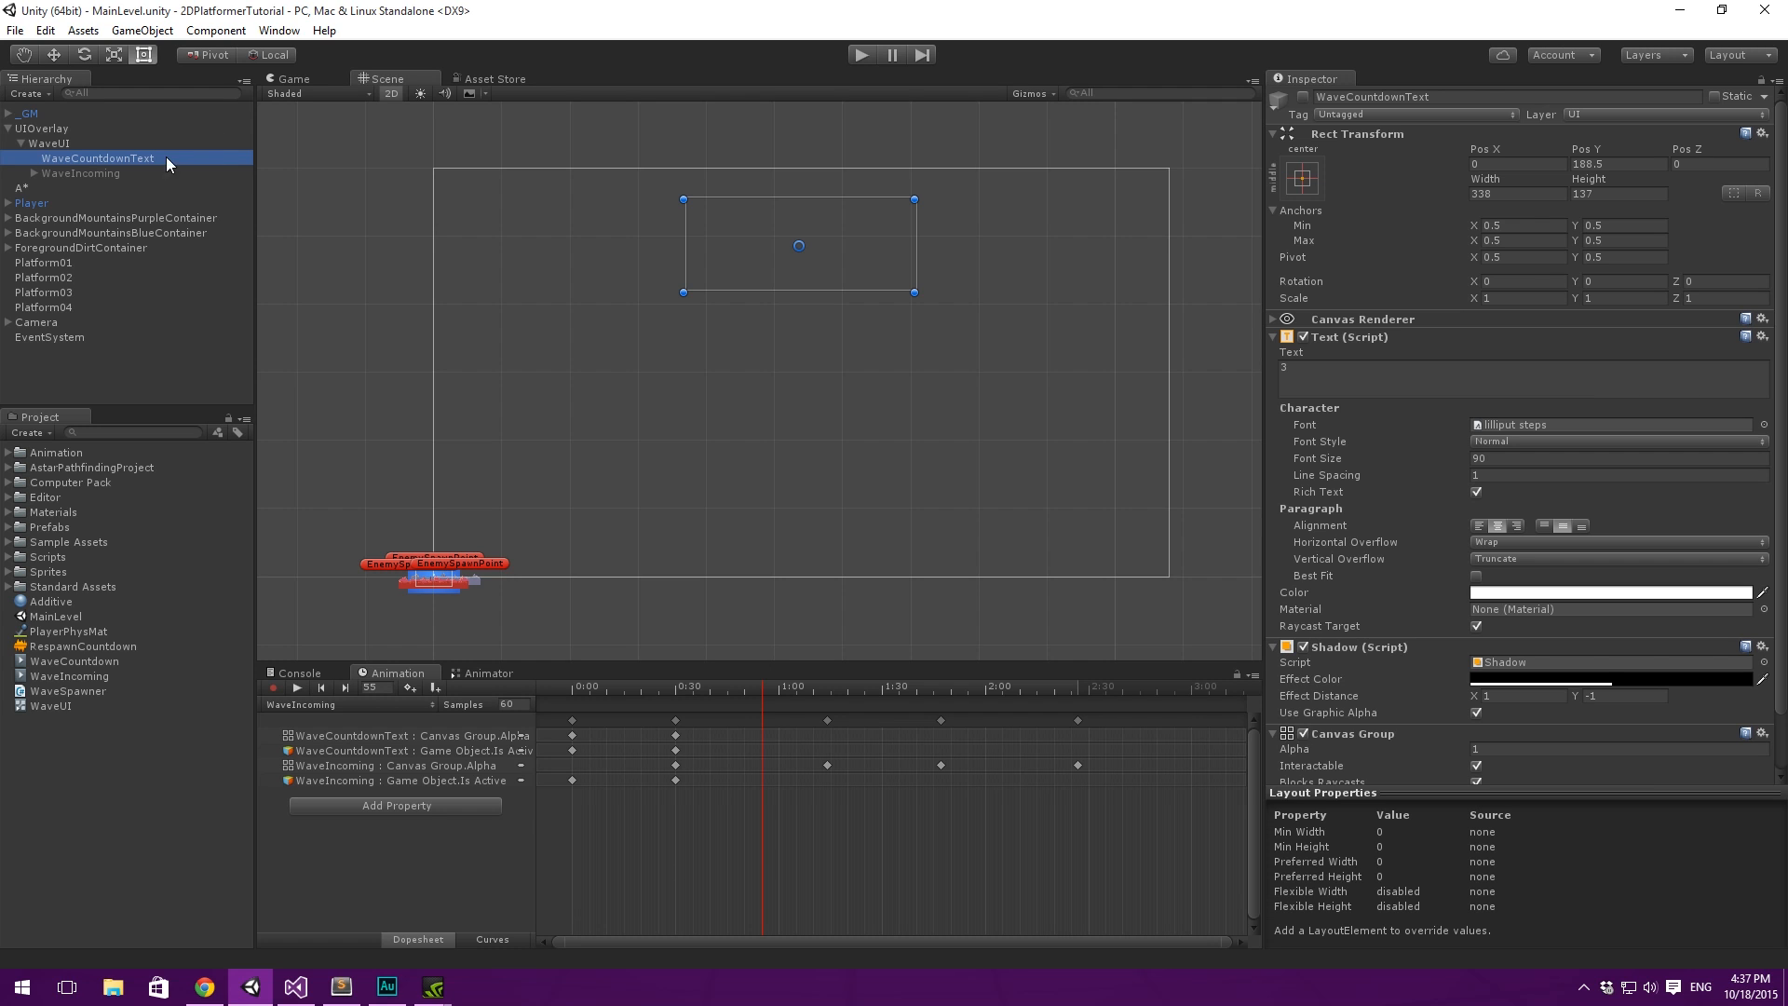
pyautogui.click(160, 723)
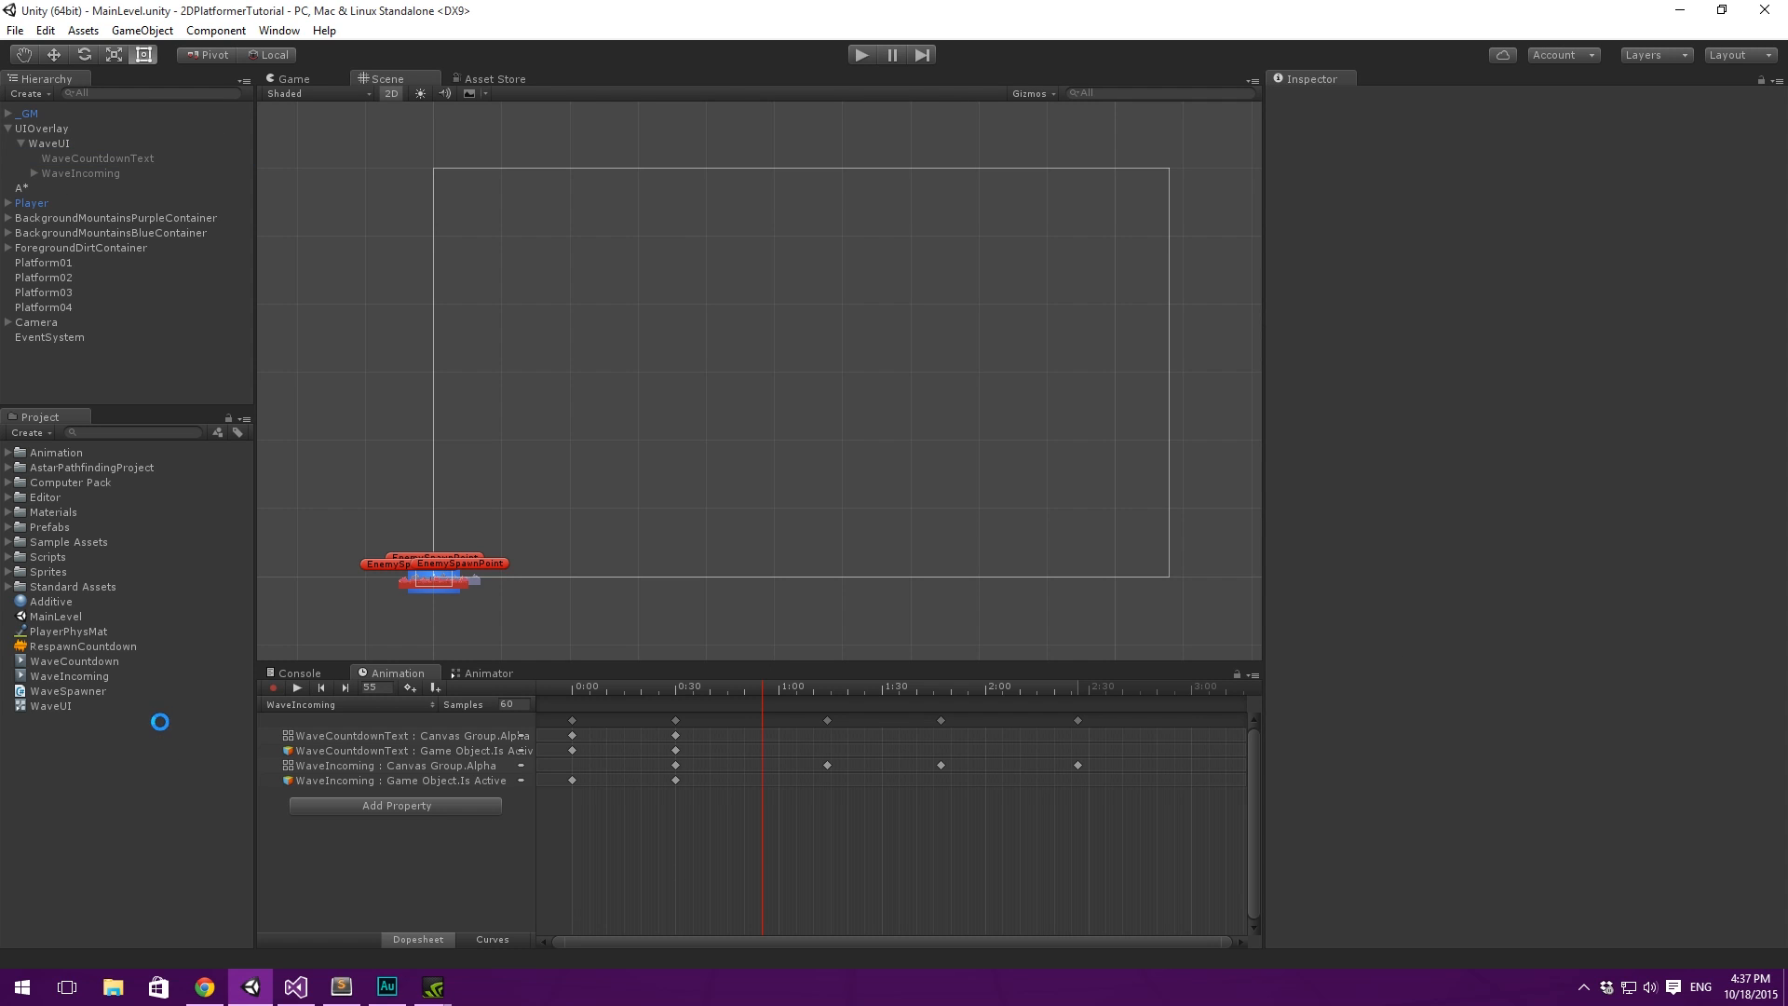
pyautogui.click(516, 671)
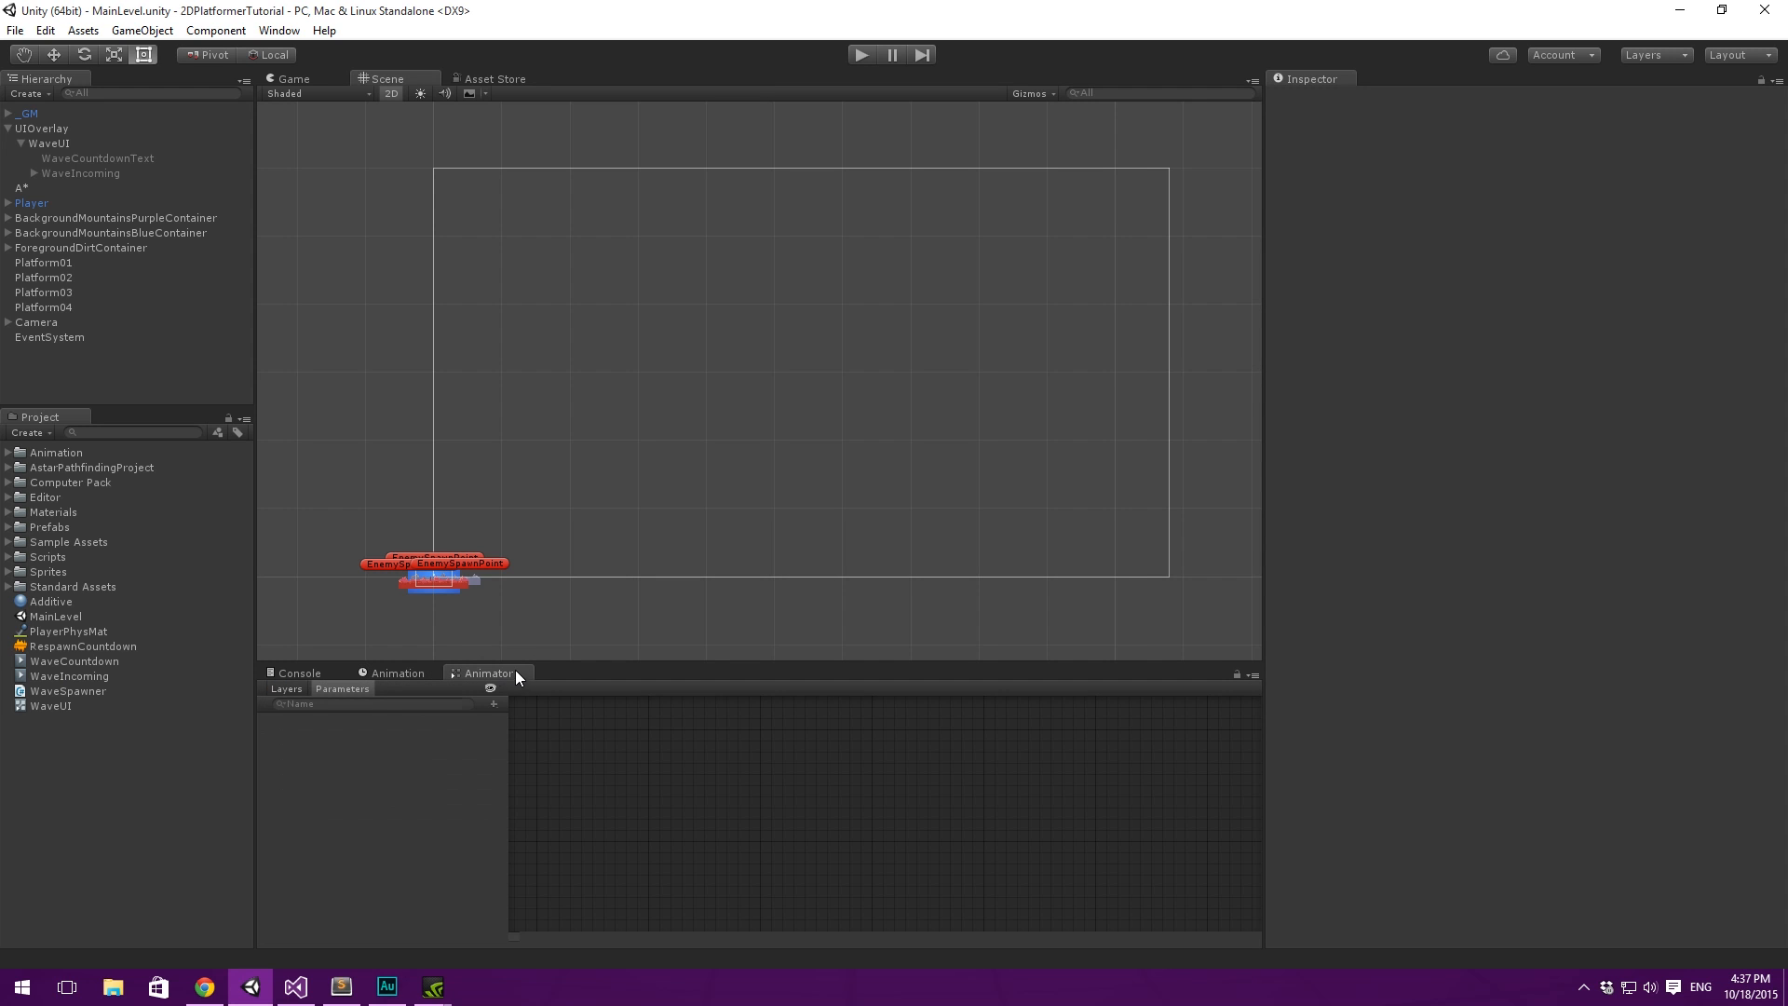
pyautogui.click(413, 673)
pyautogui.click(40, 143)
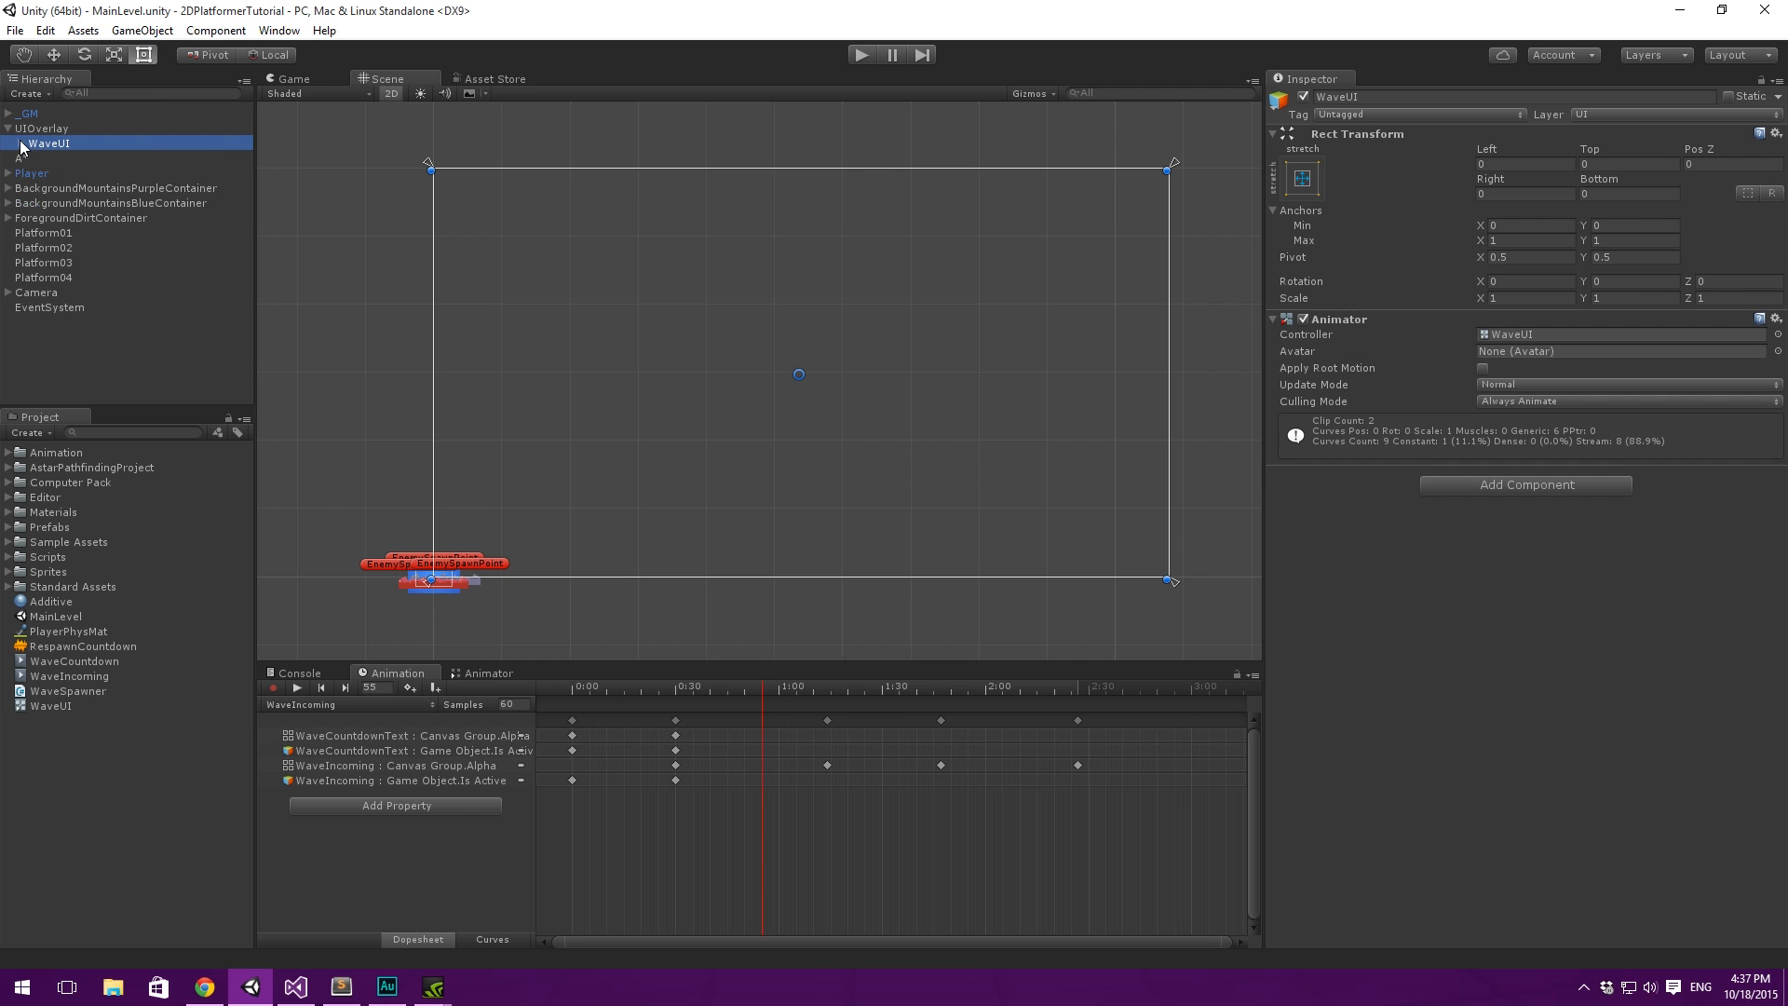
pyautogui.click(67, 707)
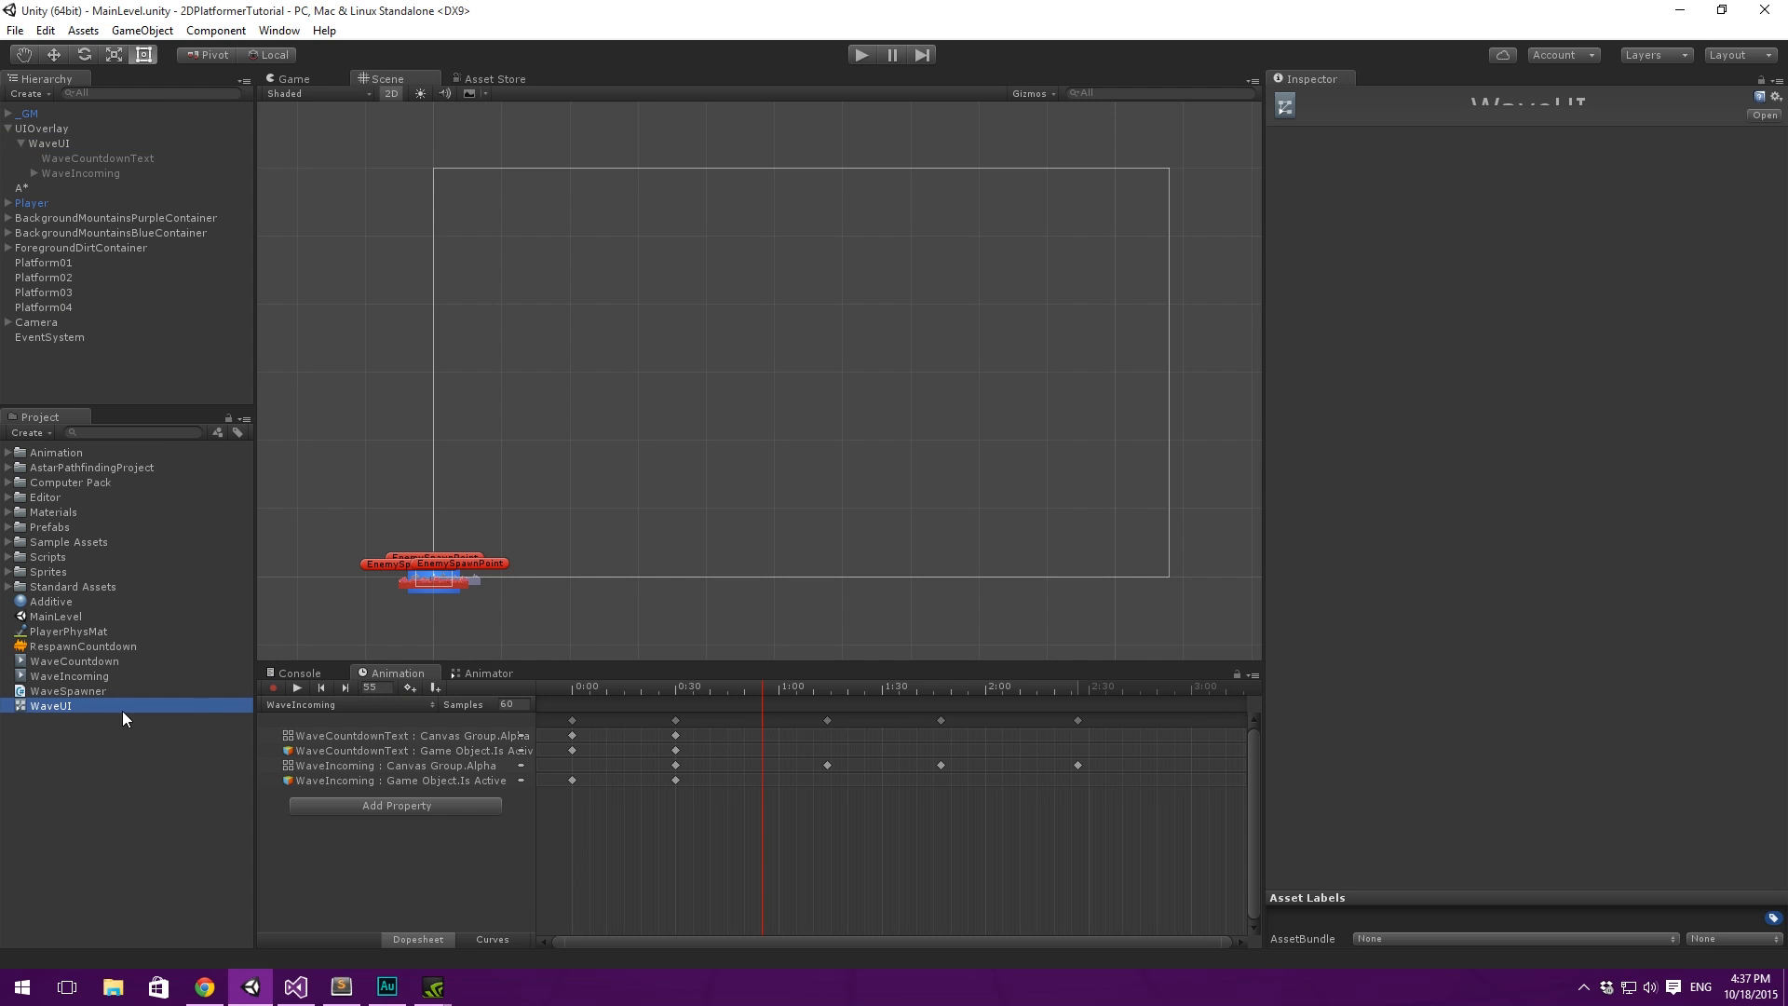
pyautogui.click(484, 673)
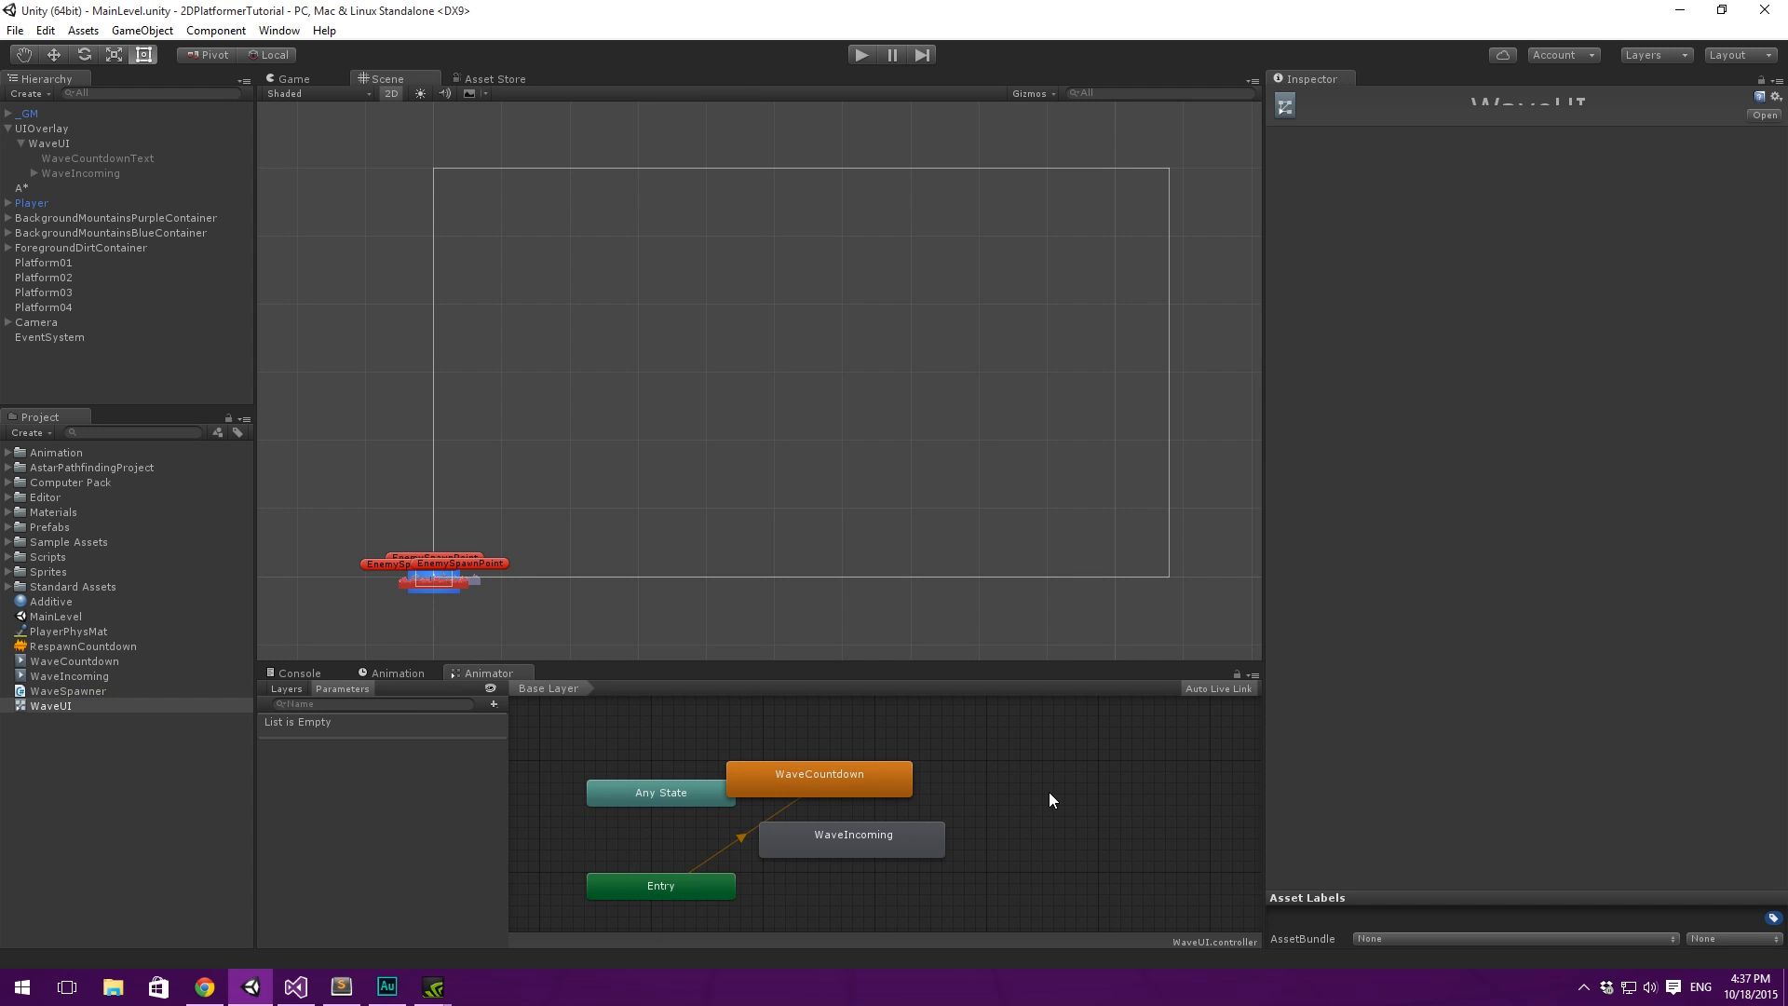
# - Enlarge the Animator area and spread the WaveIncoming and WaveCountdown states apart in the graph
pyautogui.moveTo(983, 664); pyautogui.dragTo(999, 572)
pyautogui.moveTo(891, 727); pyautogui.dragTo(1131, 748)
pyautogui.moveTo(841, 661); pyautogui.dragTo(933, 652)
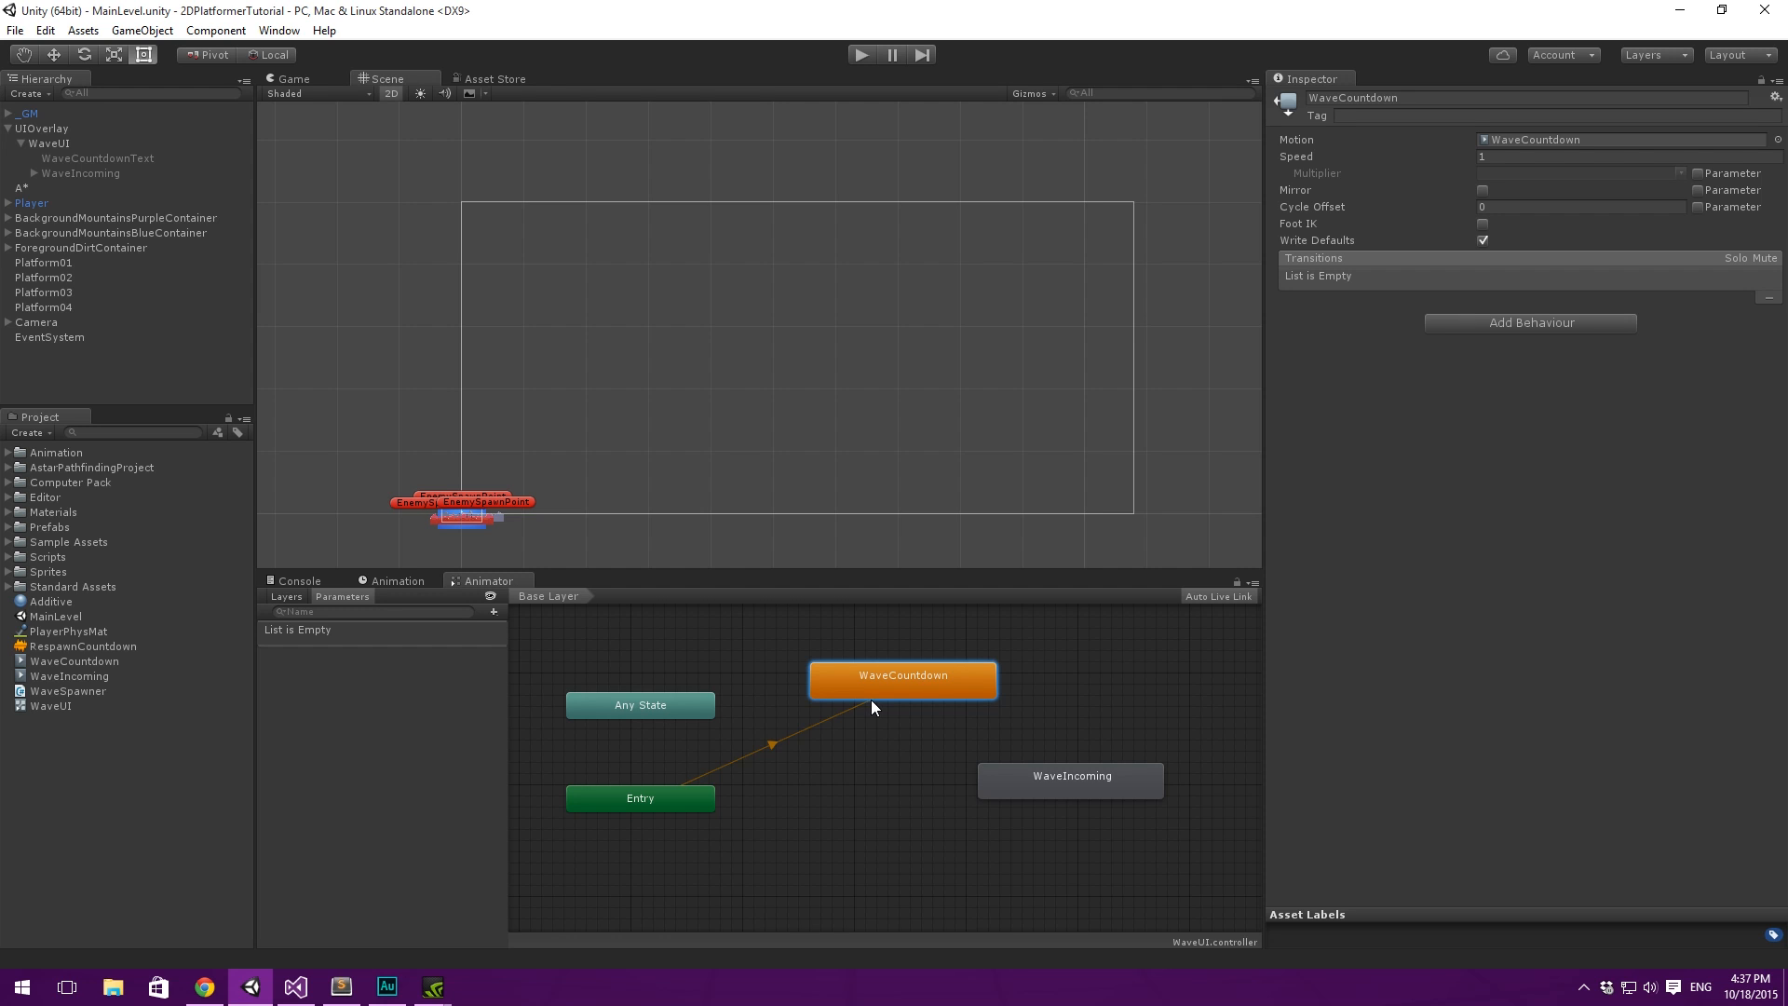
pyautogui.moveTo(870, 700)
pyautogui.mouseDown()
pyautogui.moveTo(831, 689)
pyautogui.moveTo(858, 690)
pyautogui.mouseUp()
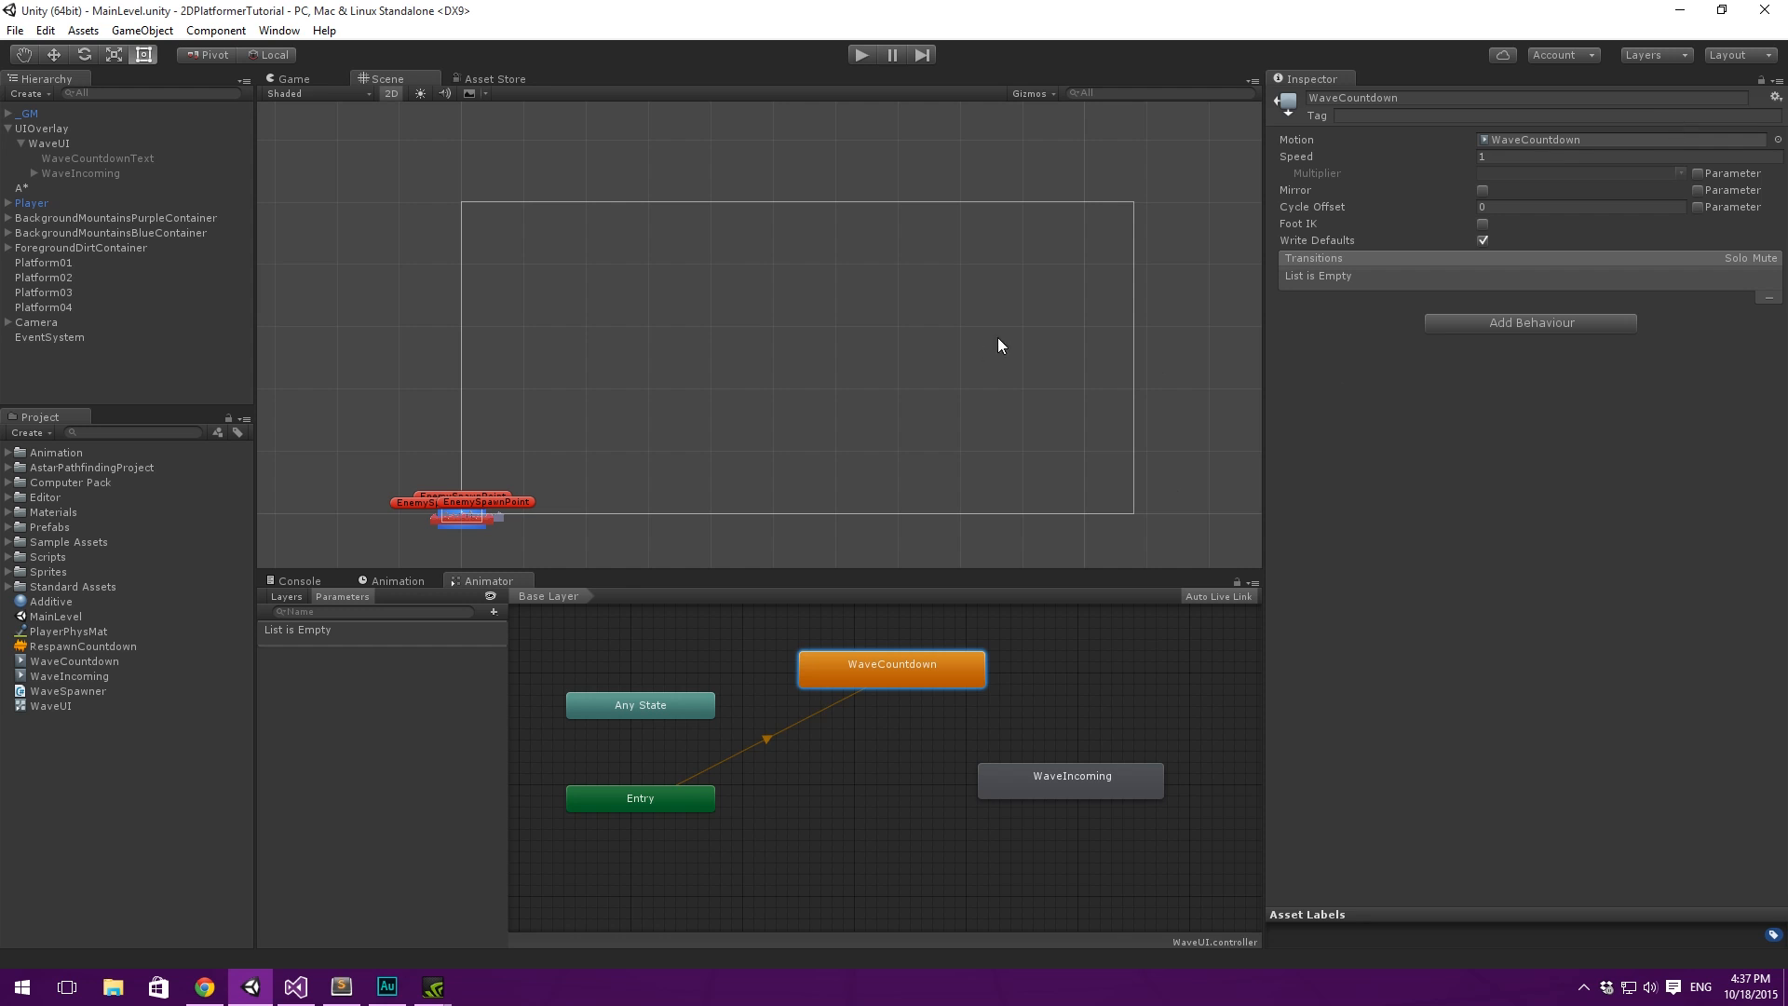
pyautogui.rightClick(920, 668)
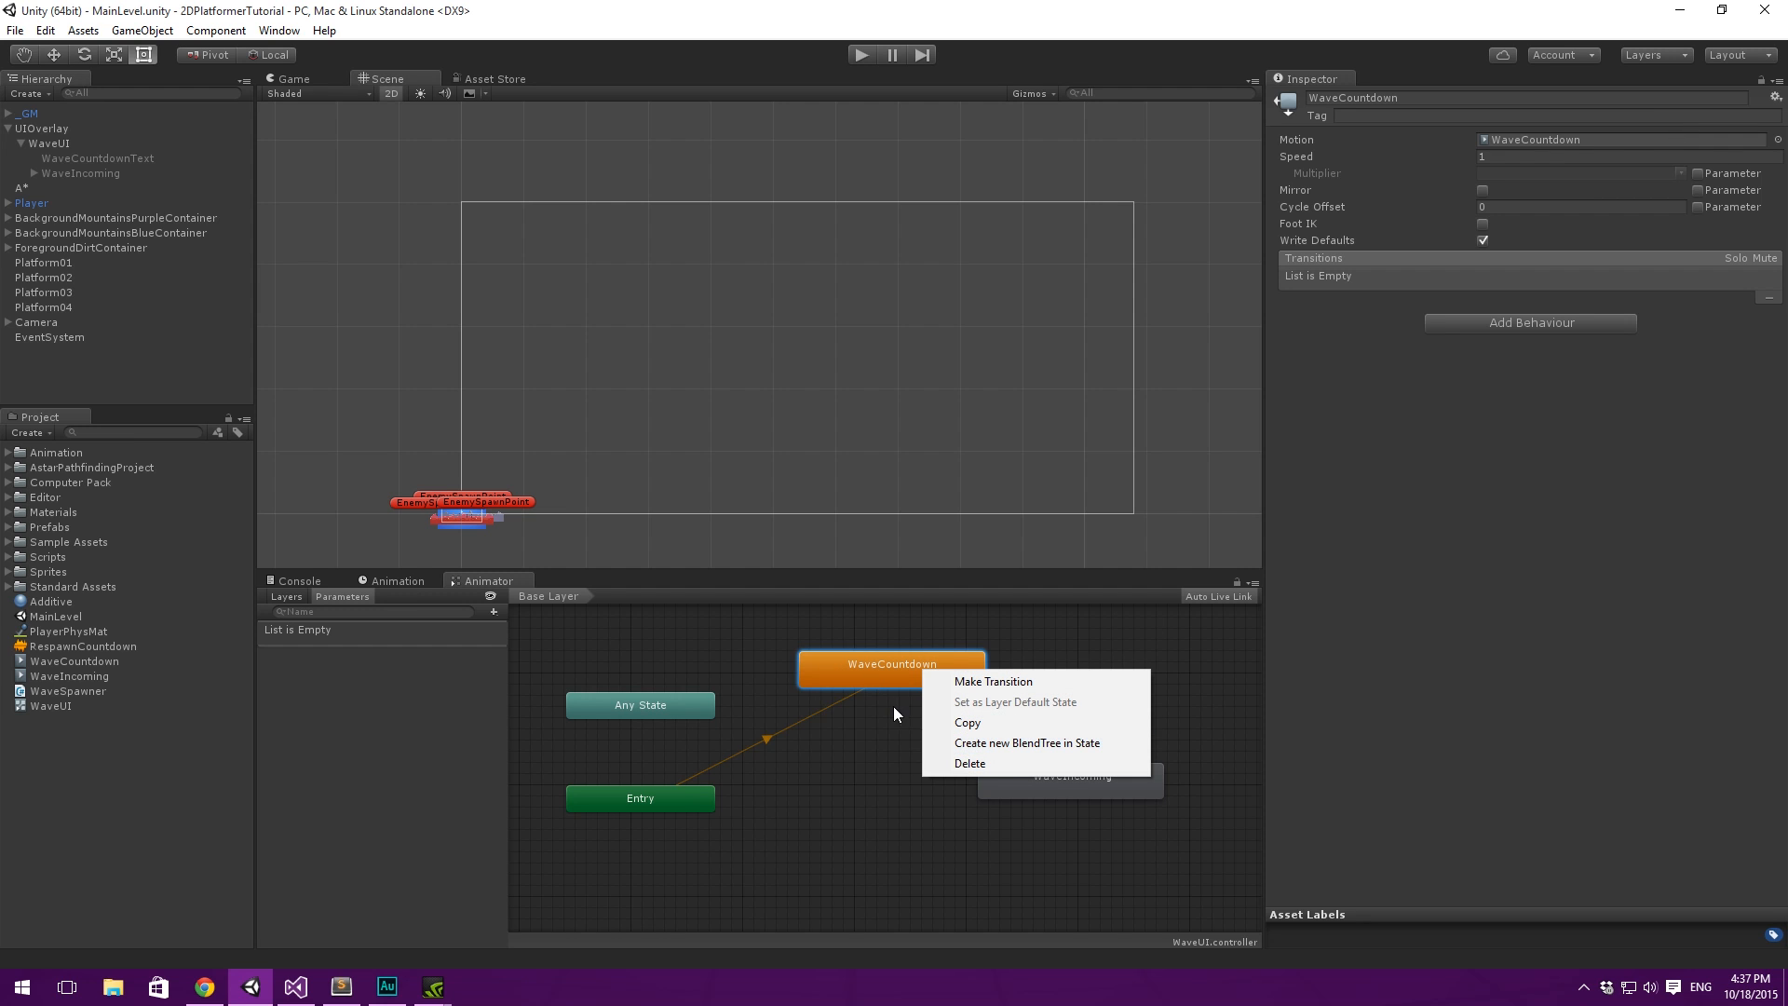
pyautogui.click(857, 666)
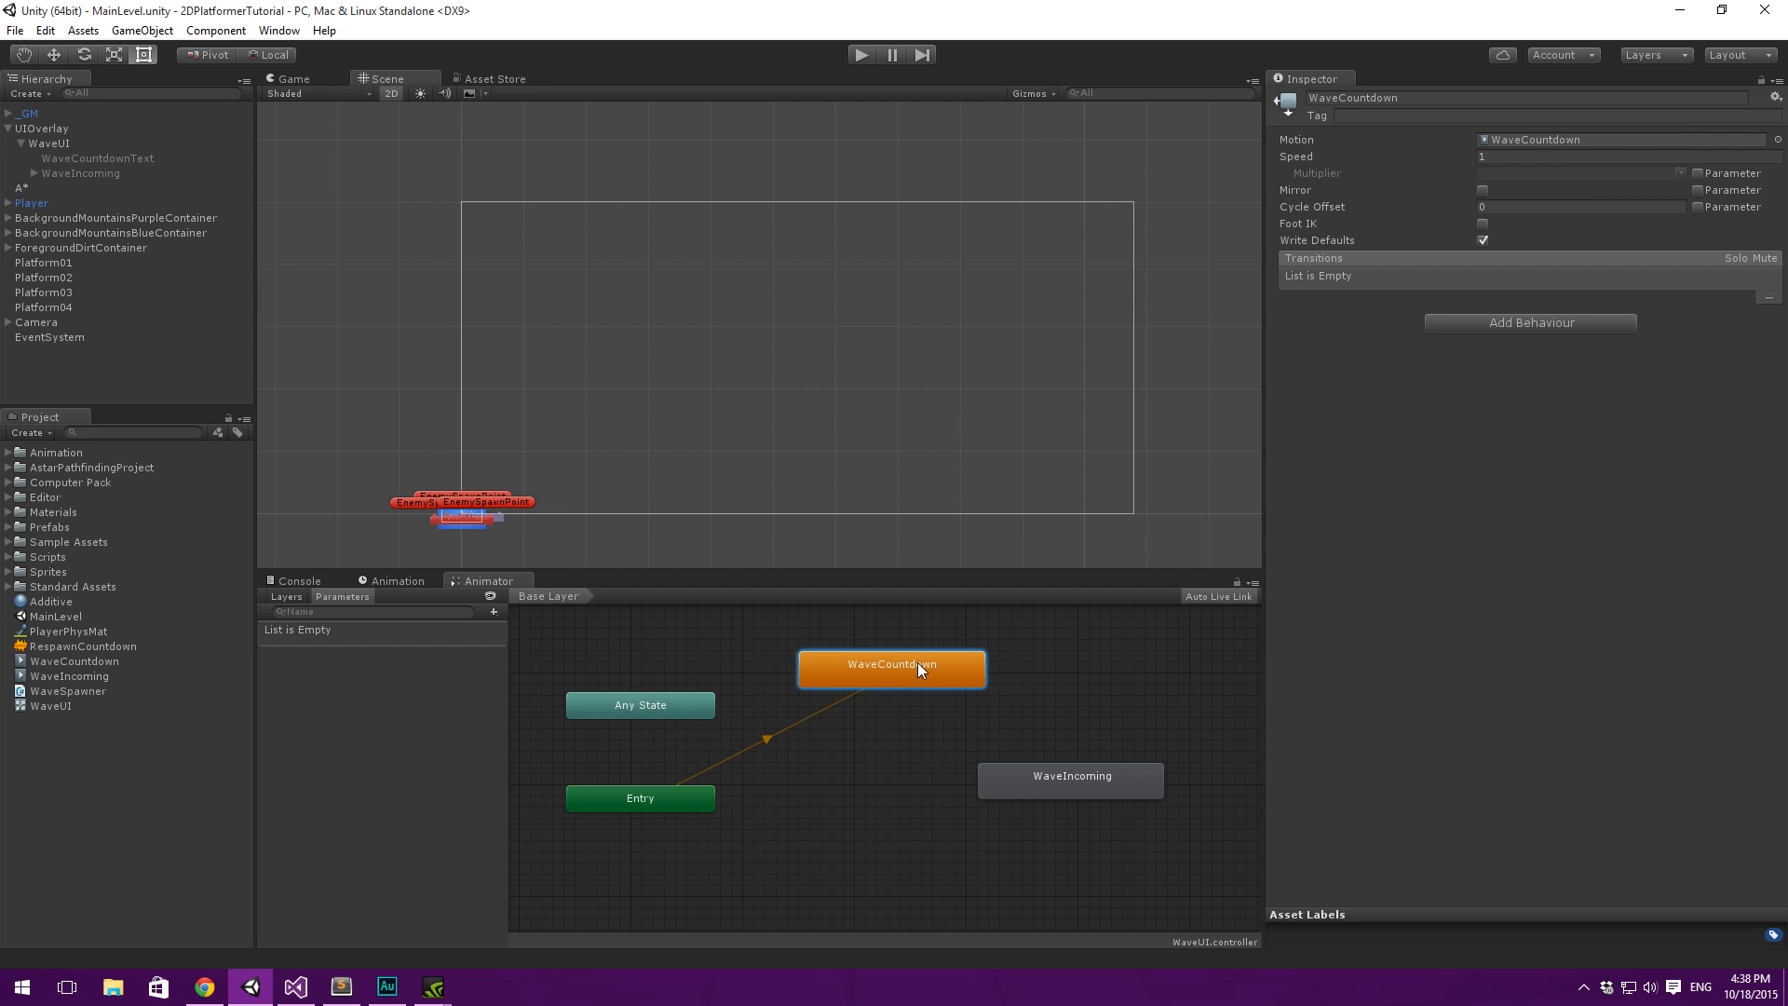
pyautogui.rightClick(876, 667)
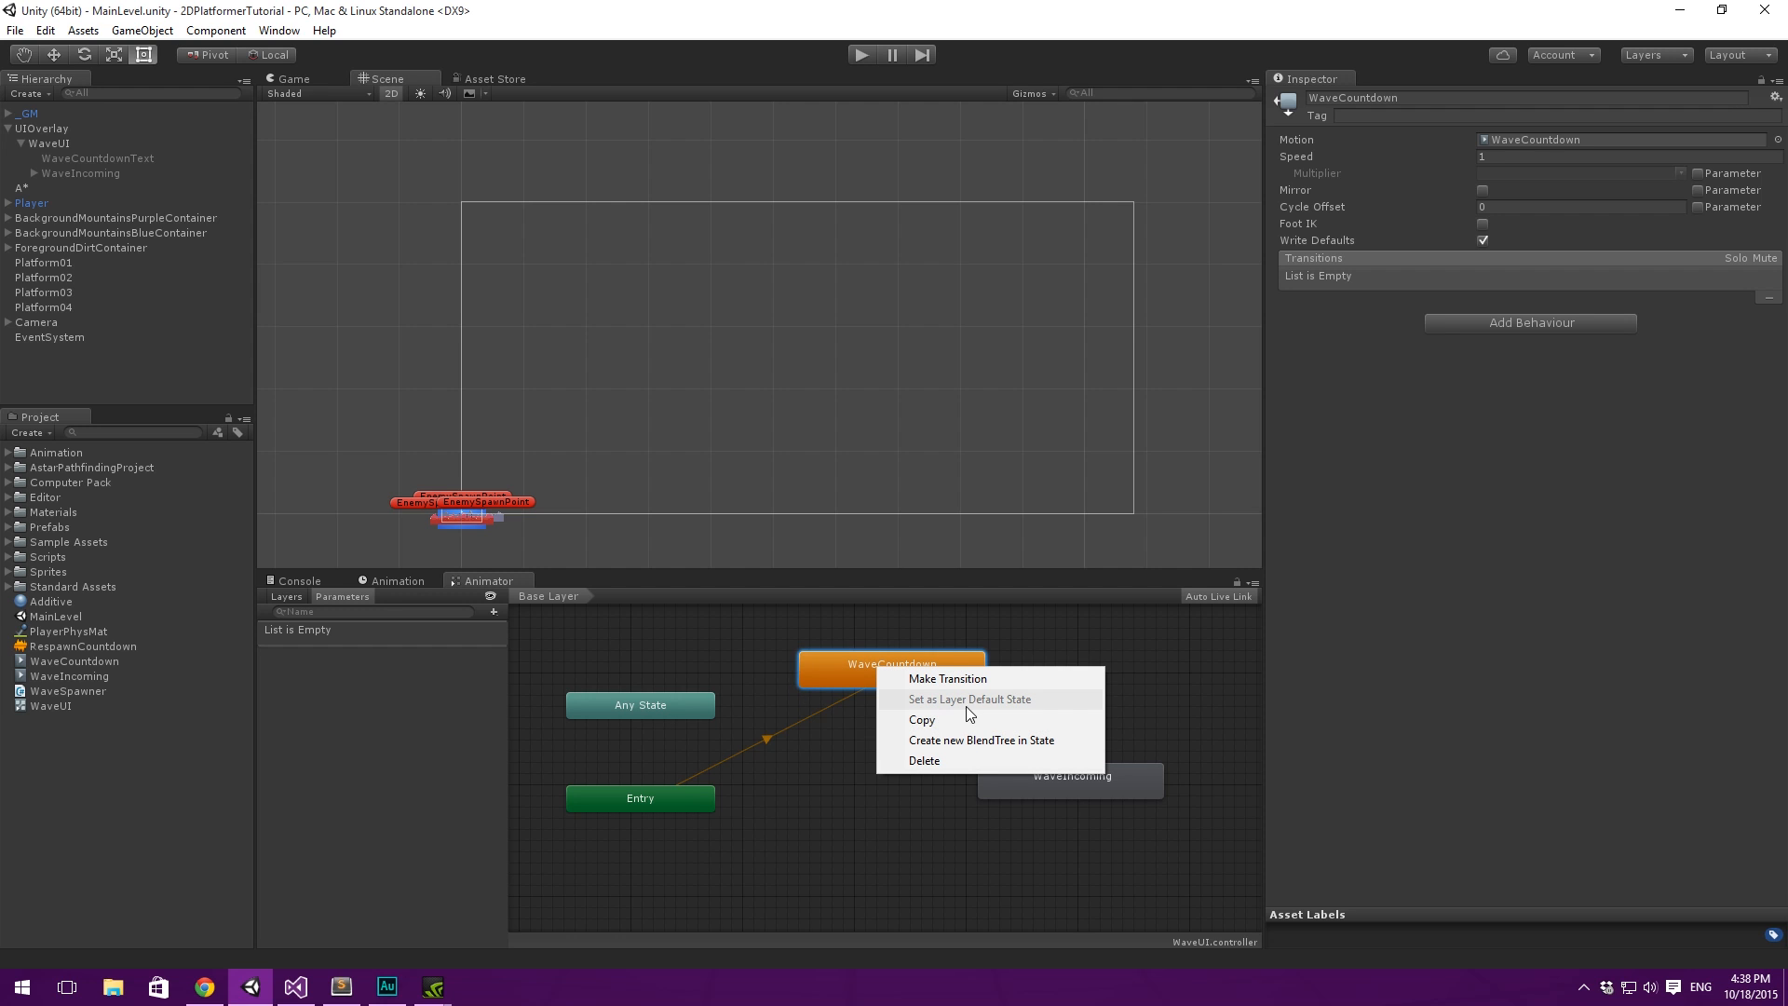
pyautogui.click(820, 742)
# - Tidy the state graph by repositioning the Entry and WaveCountdown nodes
pyautogui.click(656, 795)
pyautogui.moveTo(626, 799); pyautogui.dragTo(708, 809)
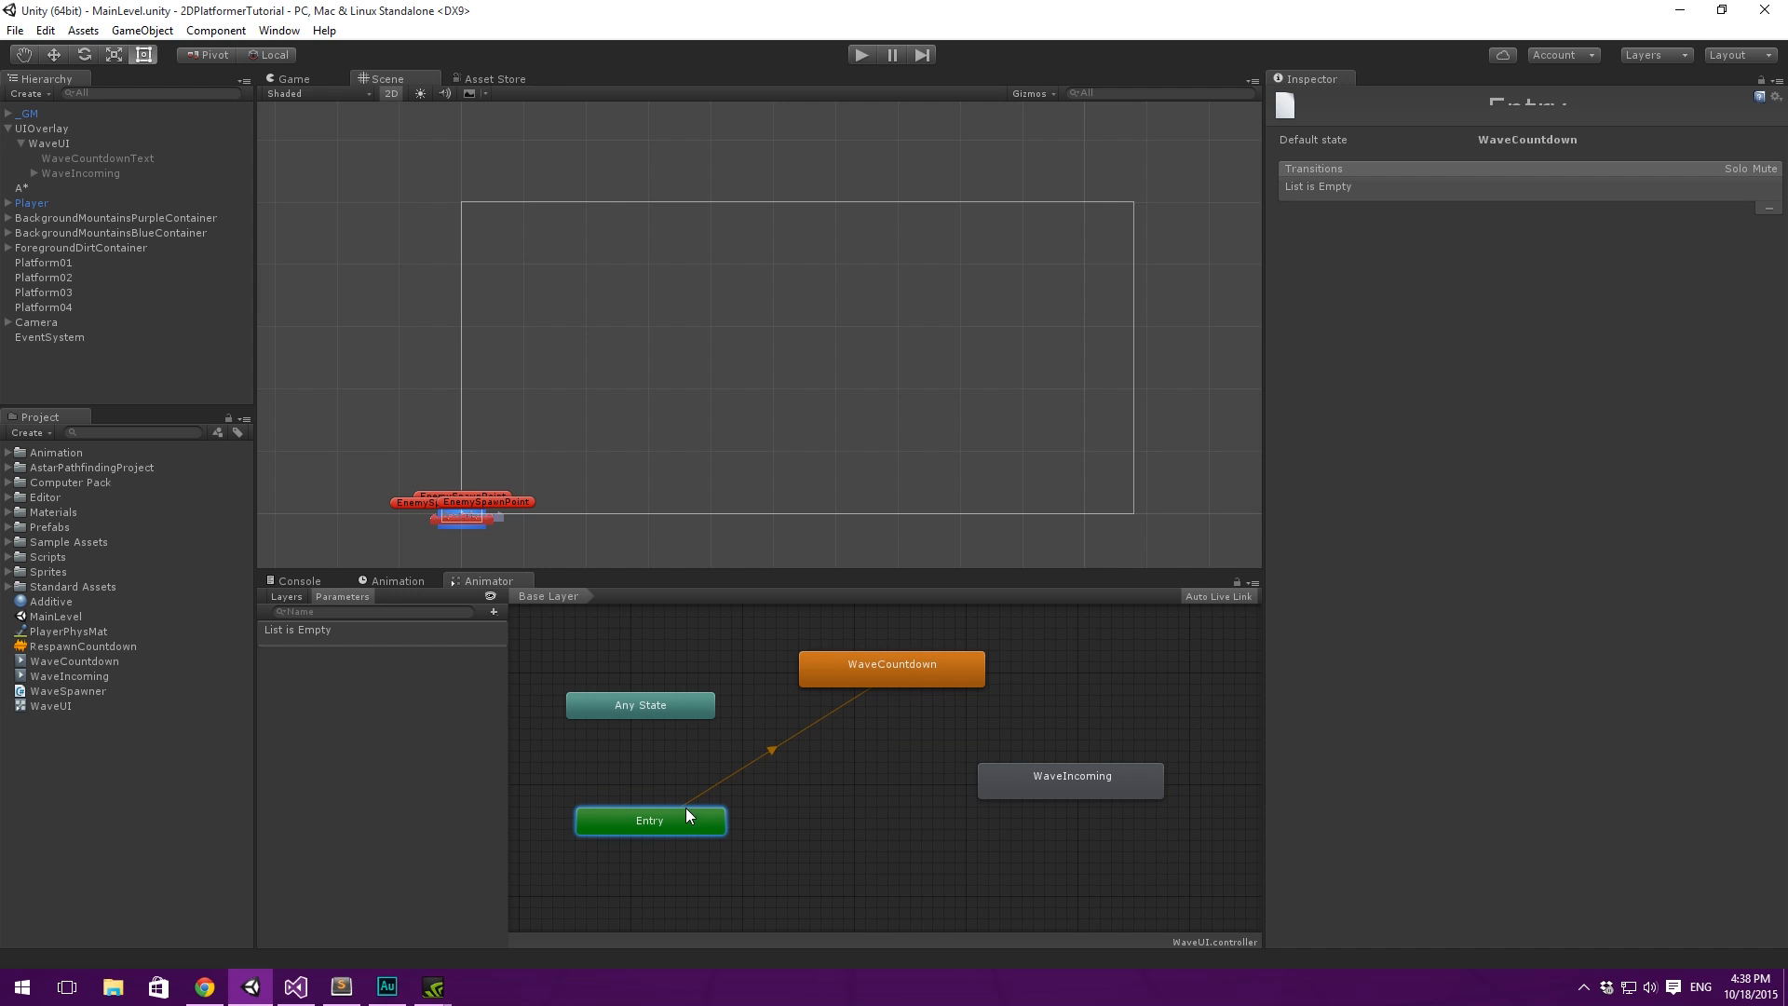
pyautogui.moveTo(896, 683)
pyautogui.mouseDown()
pyautogui.moveTo(912, 728)
pyautogui.moveTo(926, 688)
pyautogui.mouseUp()
pyautogui.moveTo(1041, 663); pyautogui.dragTo(1097, 664, button='middle')
# - Make a transition from WaveCountdown to WaveIncoming and move the WaveIncoming node lower, level with Entry
pyautogui.rightClick(964, 691)
pyautogui.click(1017, 703)
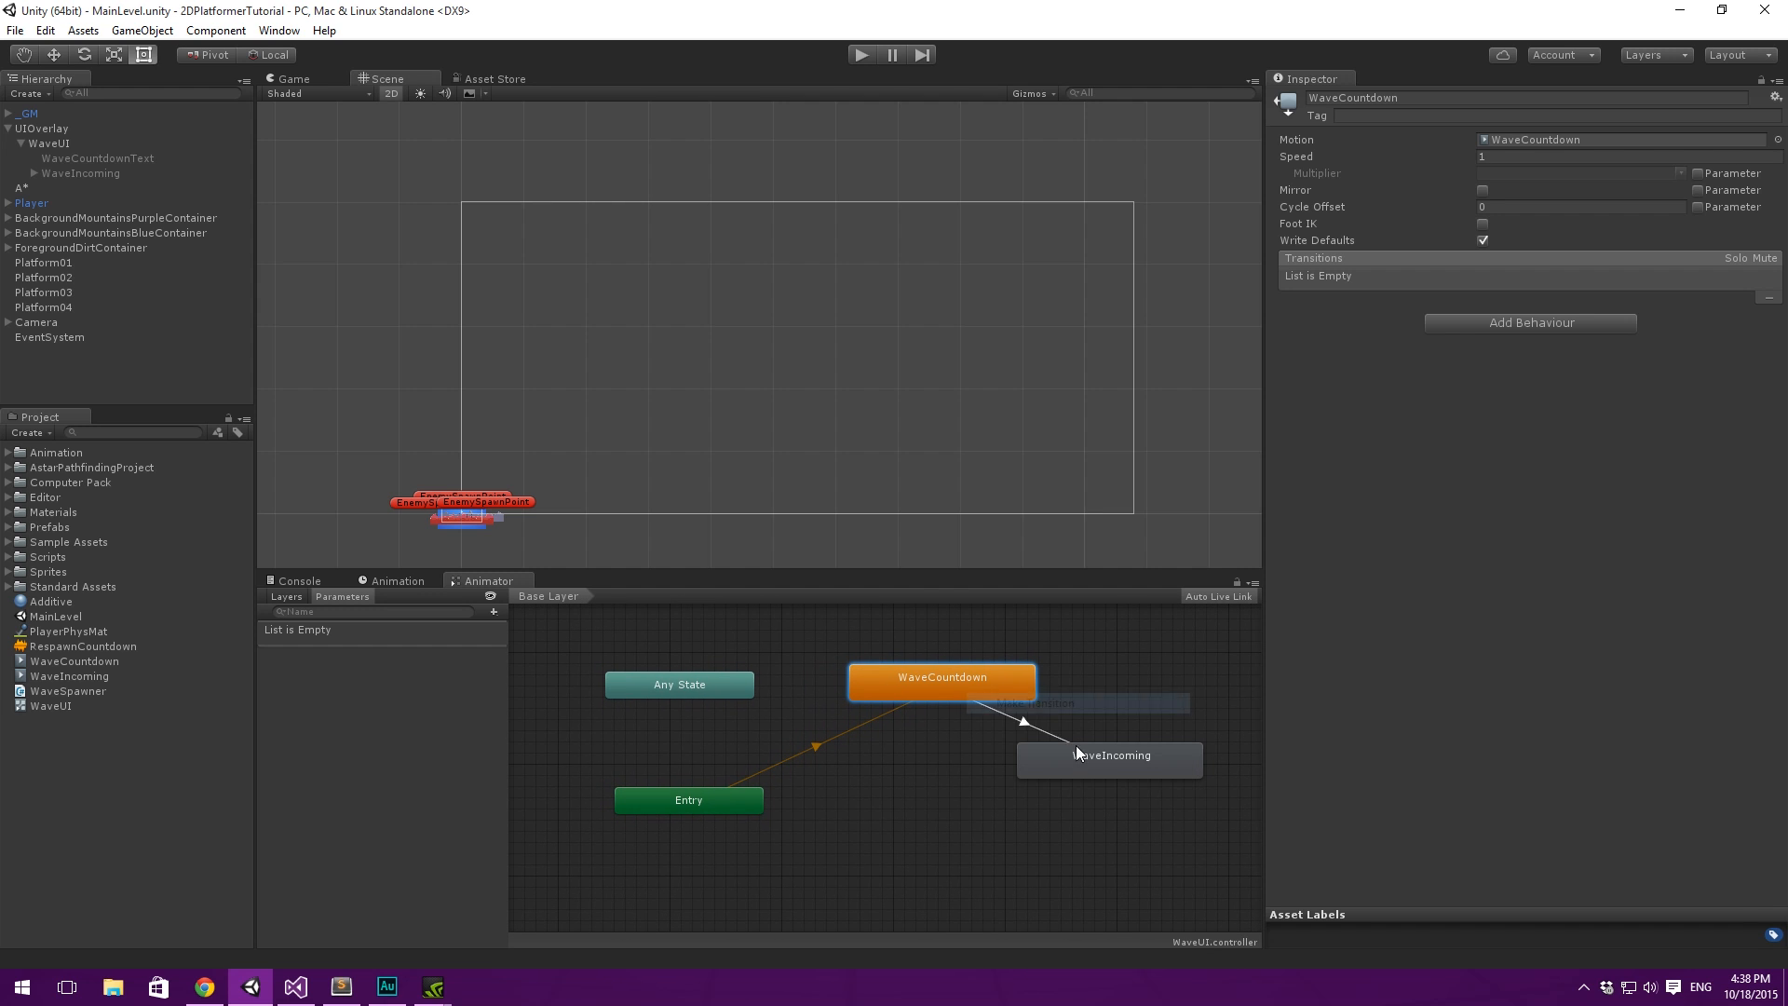
pyautogui.click(1089, 762)
pyautogui.moveTo(1125, 760); pyautogui.dragTo(1064, 805)
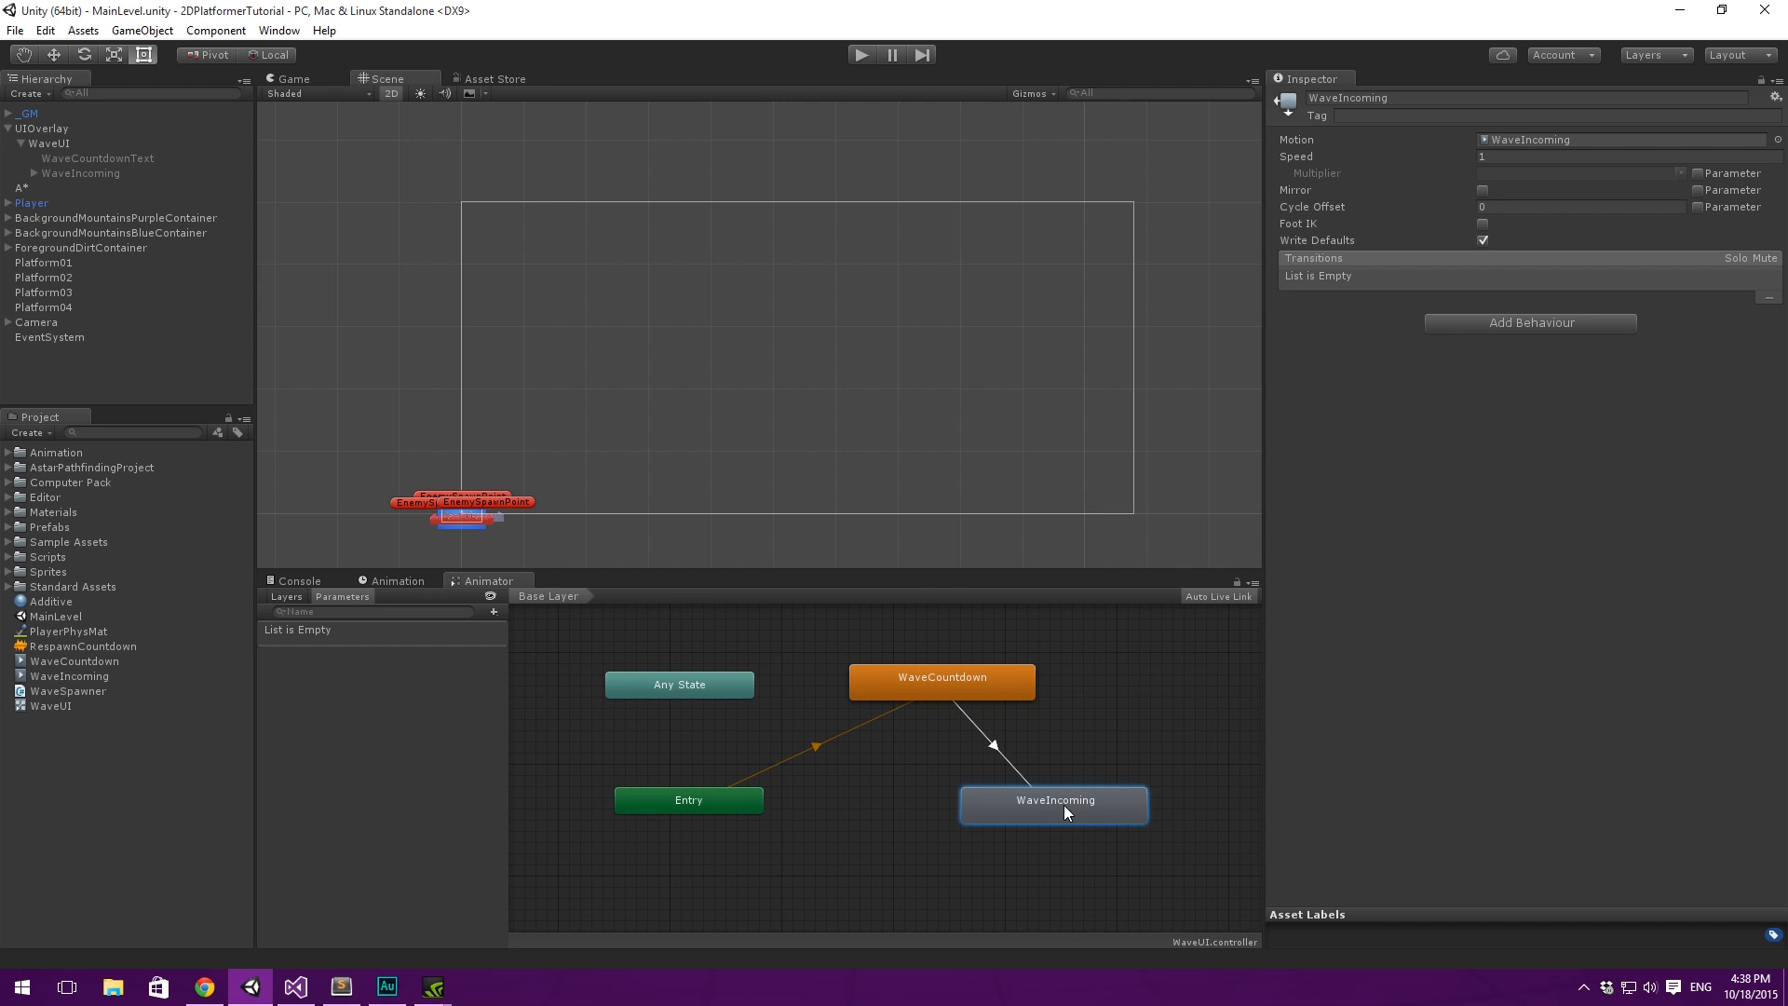
# - Add a Bool parameter named WaveIncoming to the WaveUI animator controller
pyautogui.click(992, 747)
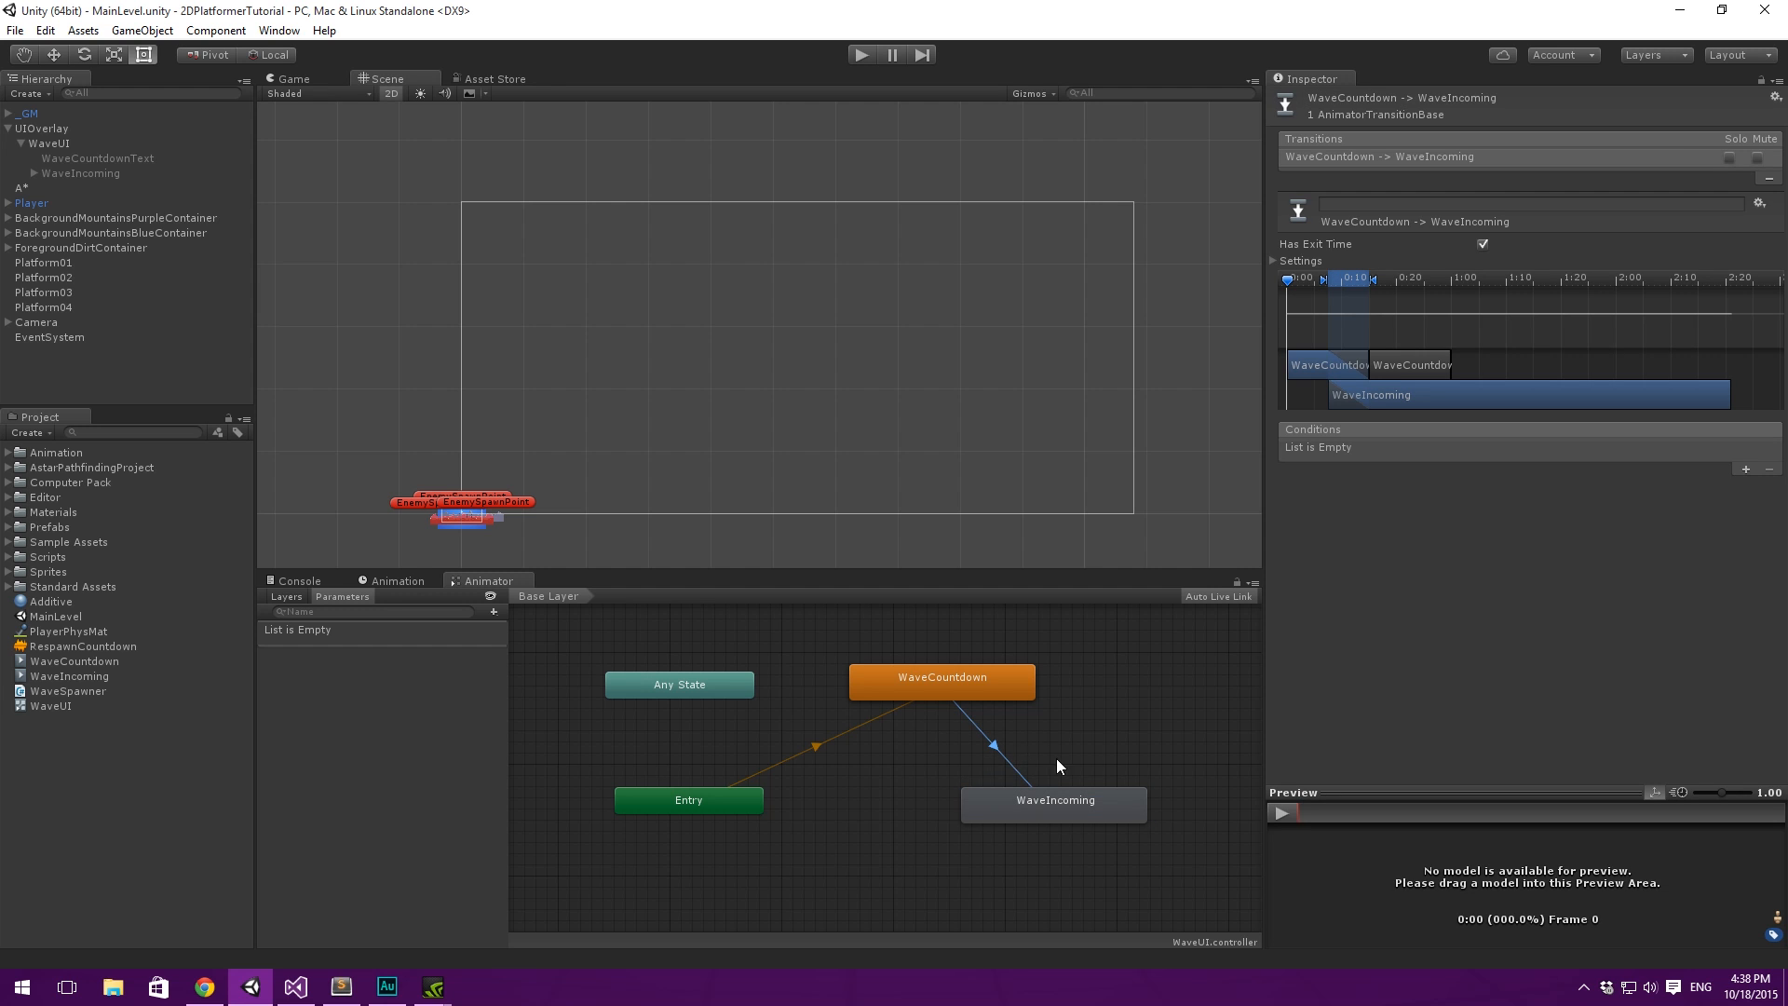
pyautogui.click(451, 672)
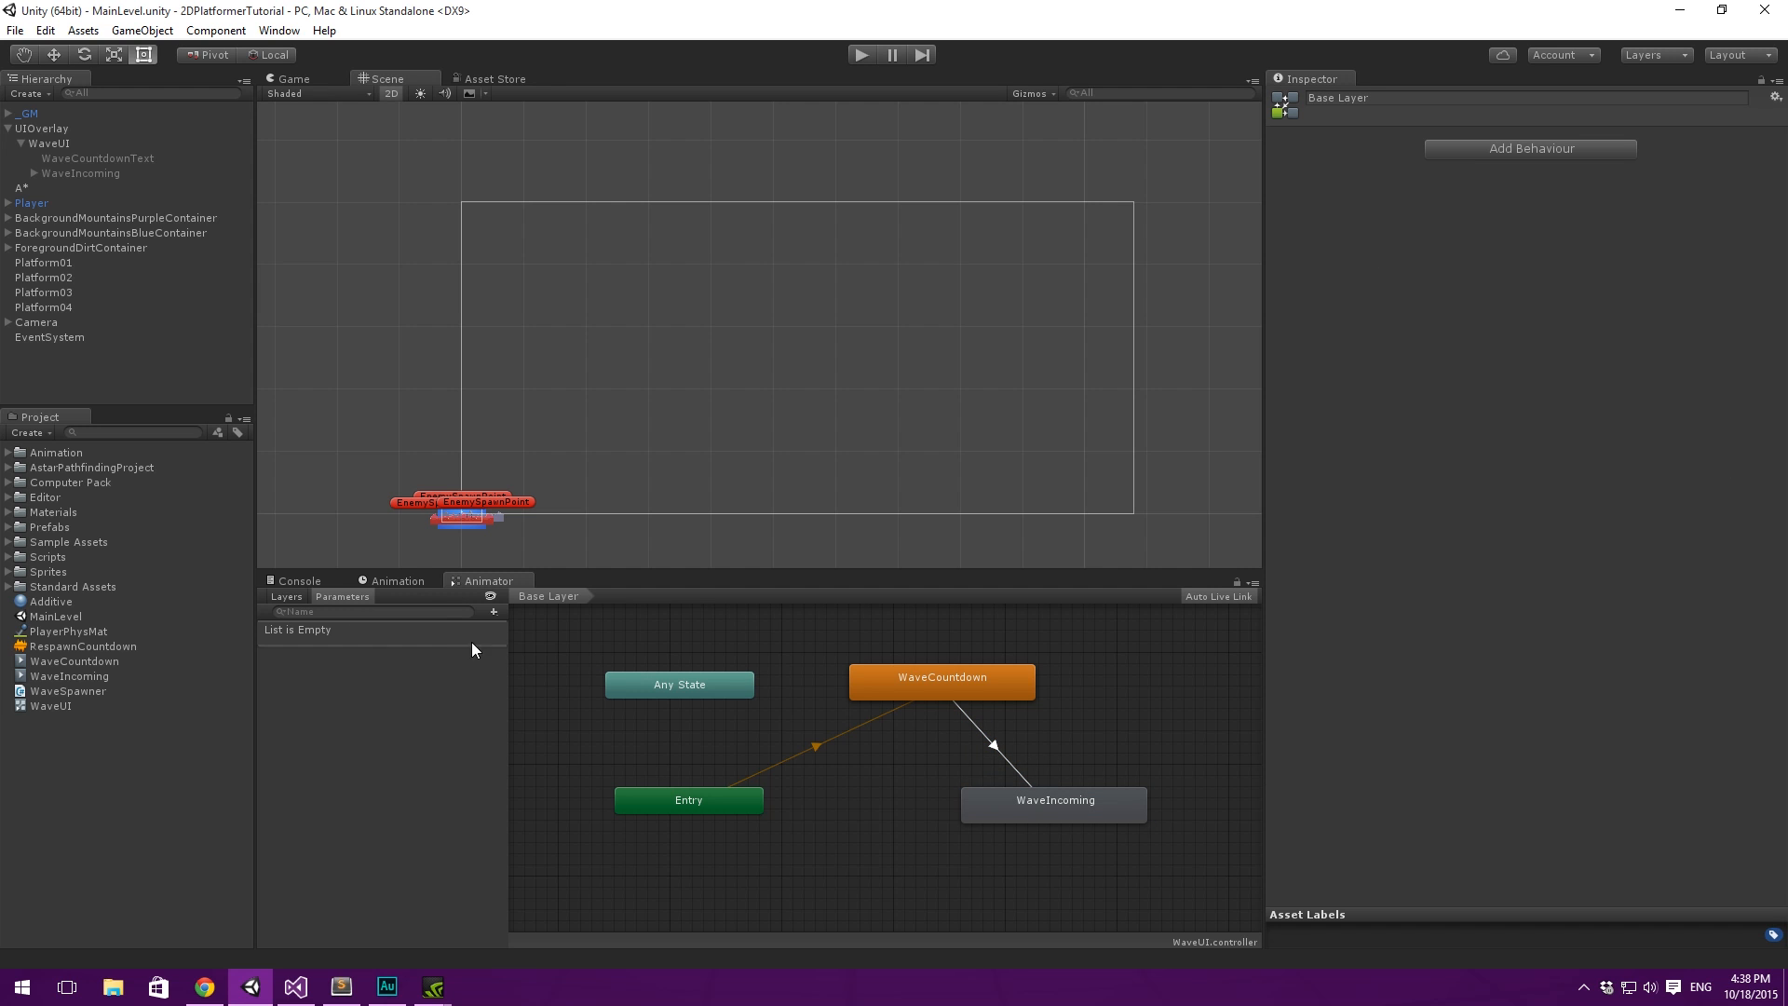
pyautogui.click(494, 612)
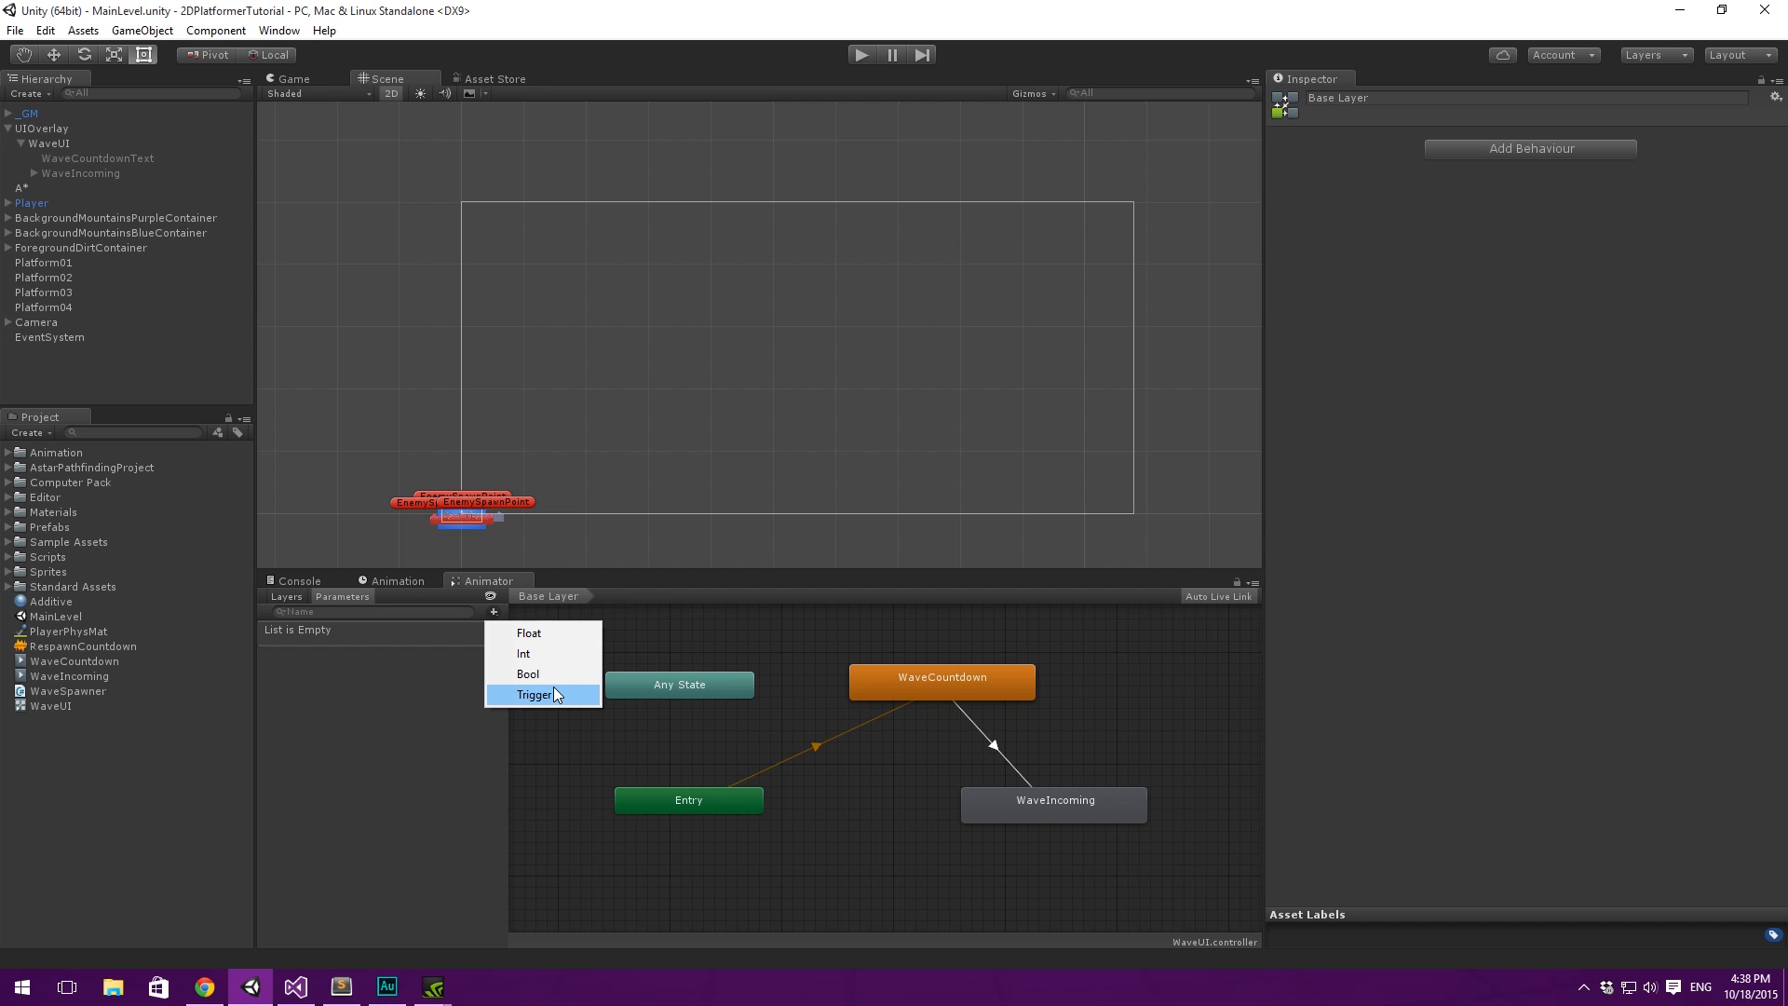
pyautogui.click(551, 675)
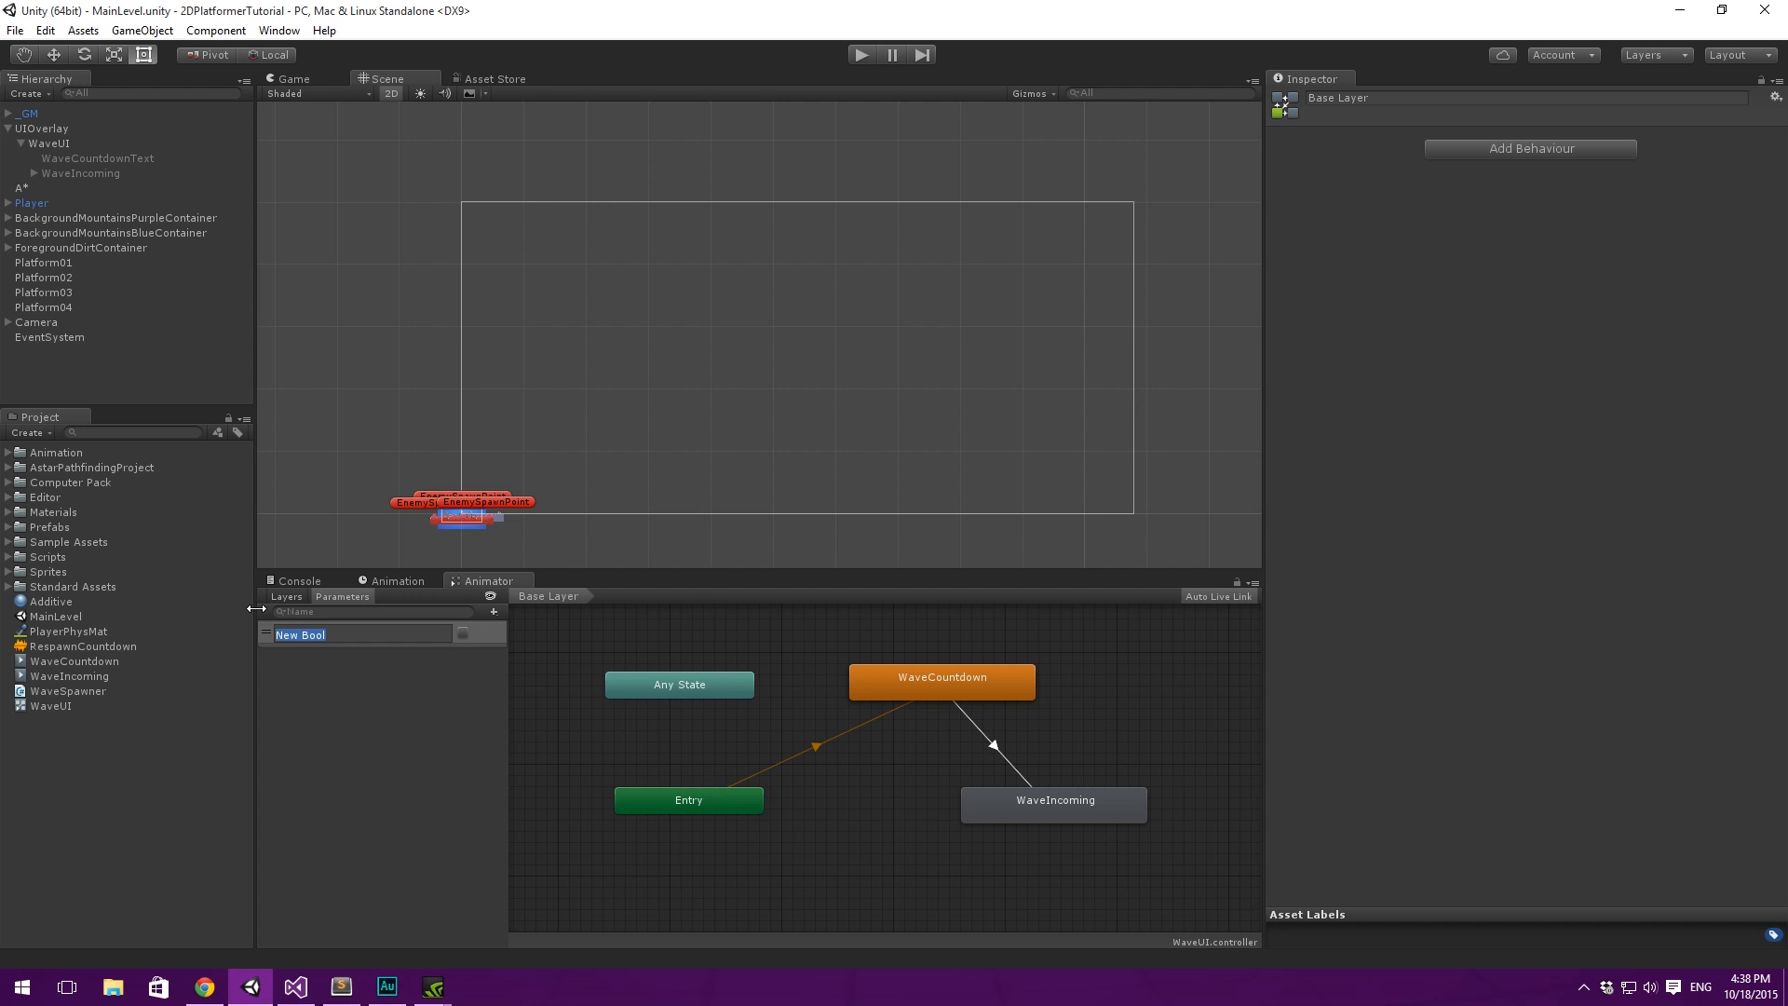
pyautogui.press('BackSpace')
pyautogui.write('WaveIncoming')
pyautogui.press('Return')
# - Add a second Bool parameter named WaveCountdown to the animator controller
pyautogui.click(495, 612)
pyautogui.click(522, 672)
pyautogui.write('WaveCountdown')
pyautogui.press('Return')
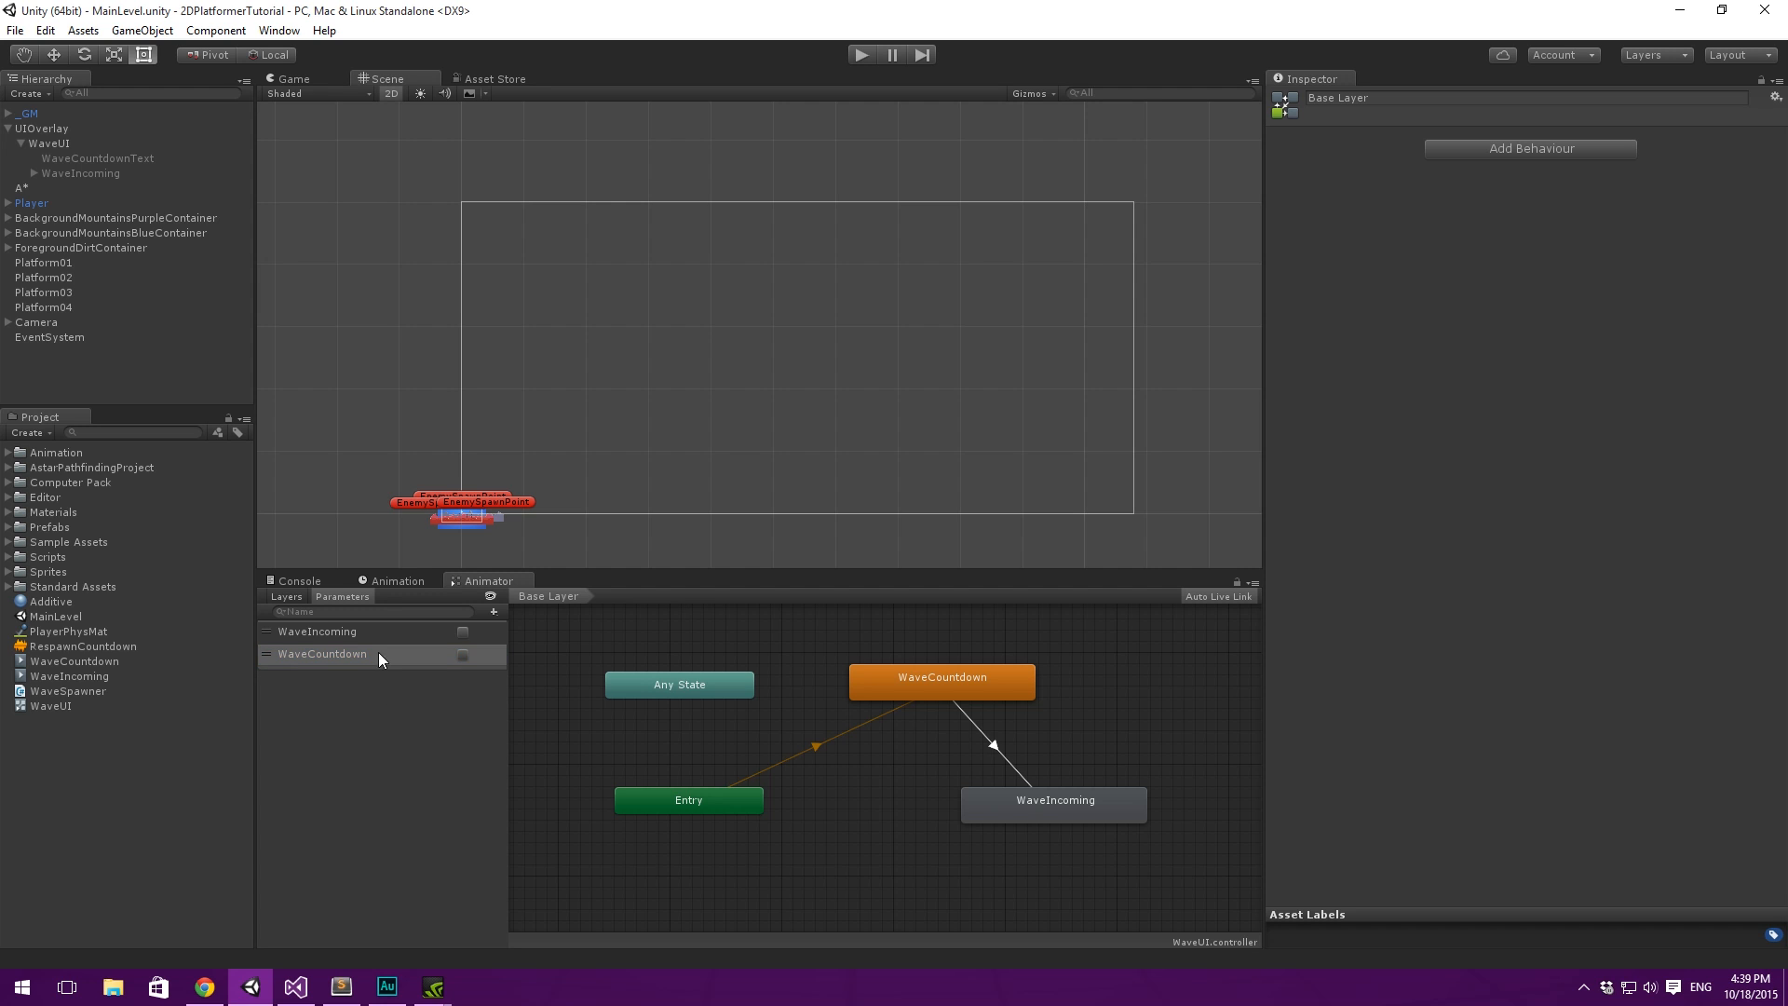
# - Add the condition WaveIncoming is true to the transition from WaveCountdown to WaveIncoming
pyautogui.click(376, 633)
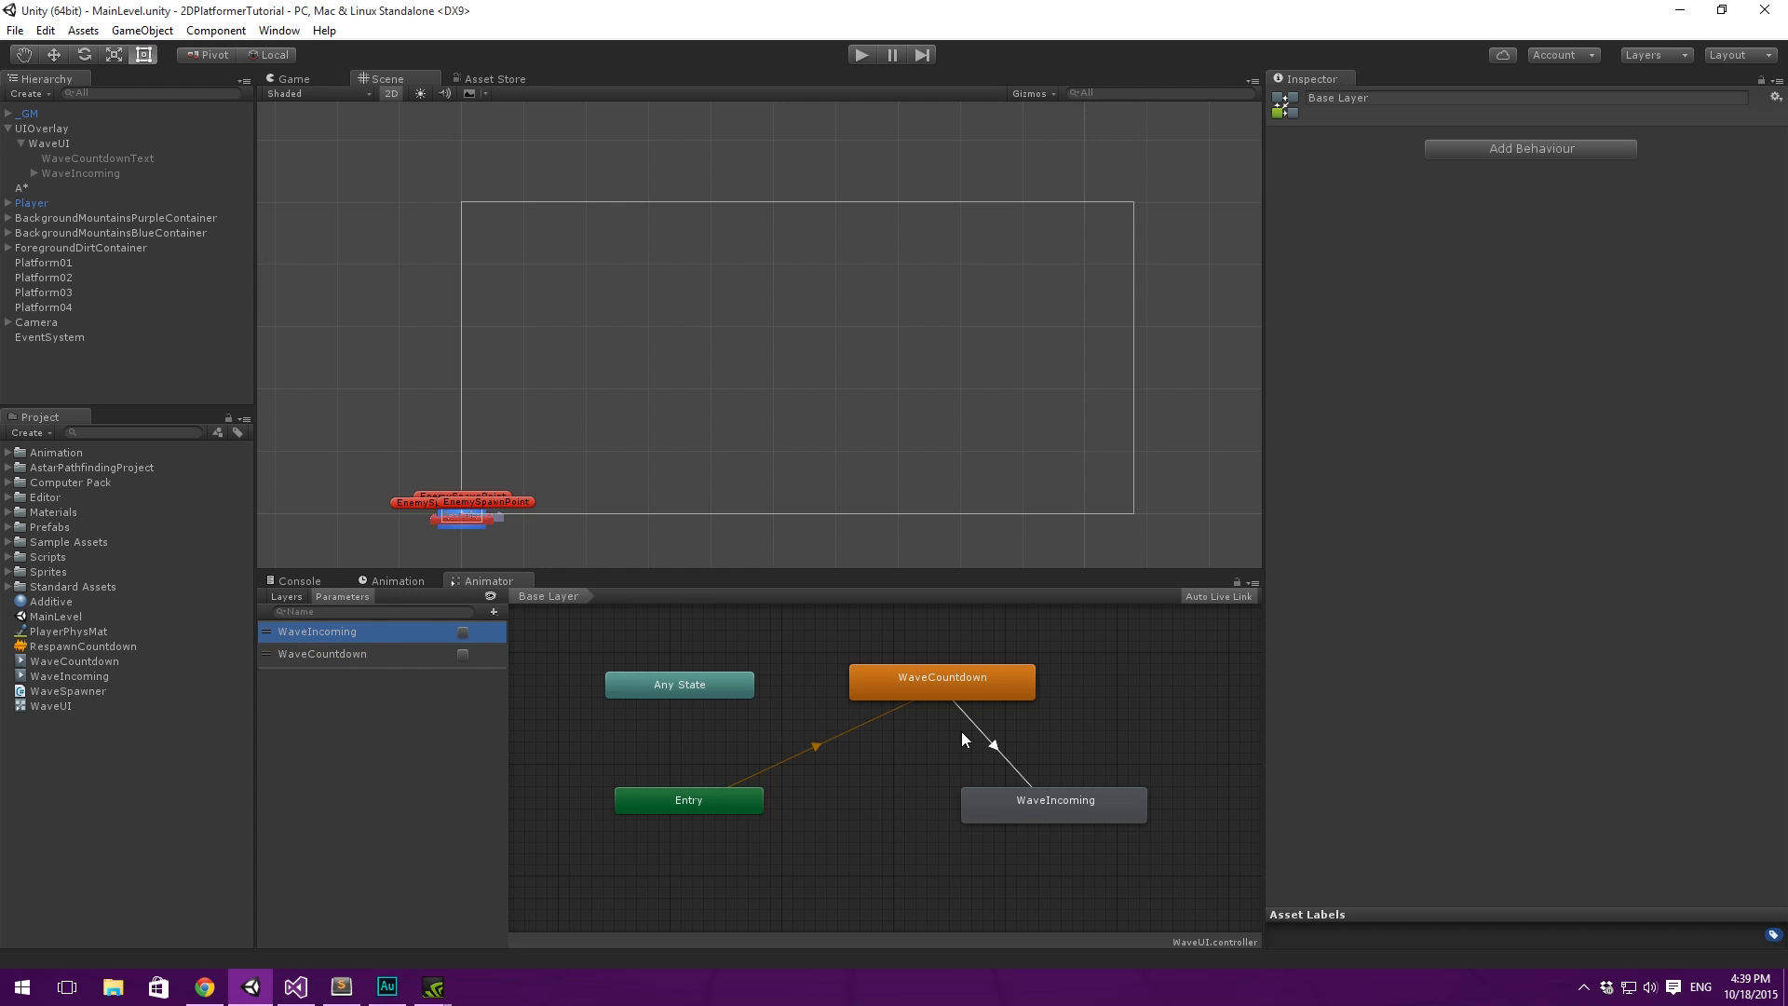
pyautogui.click(346, 654)
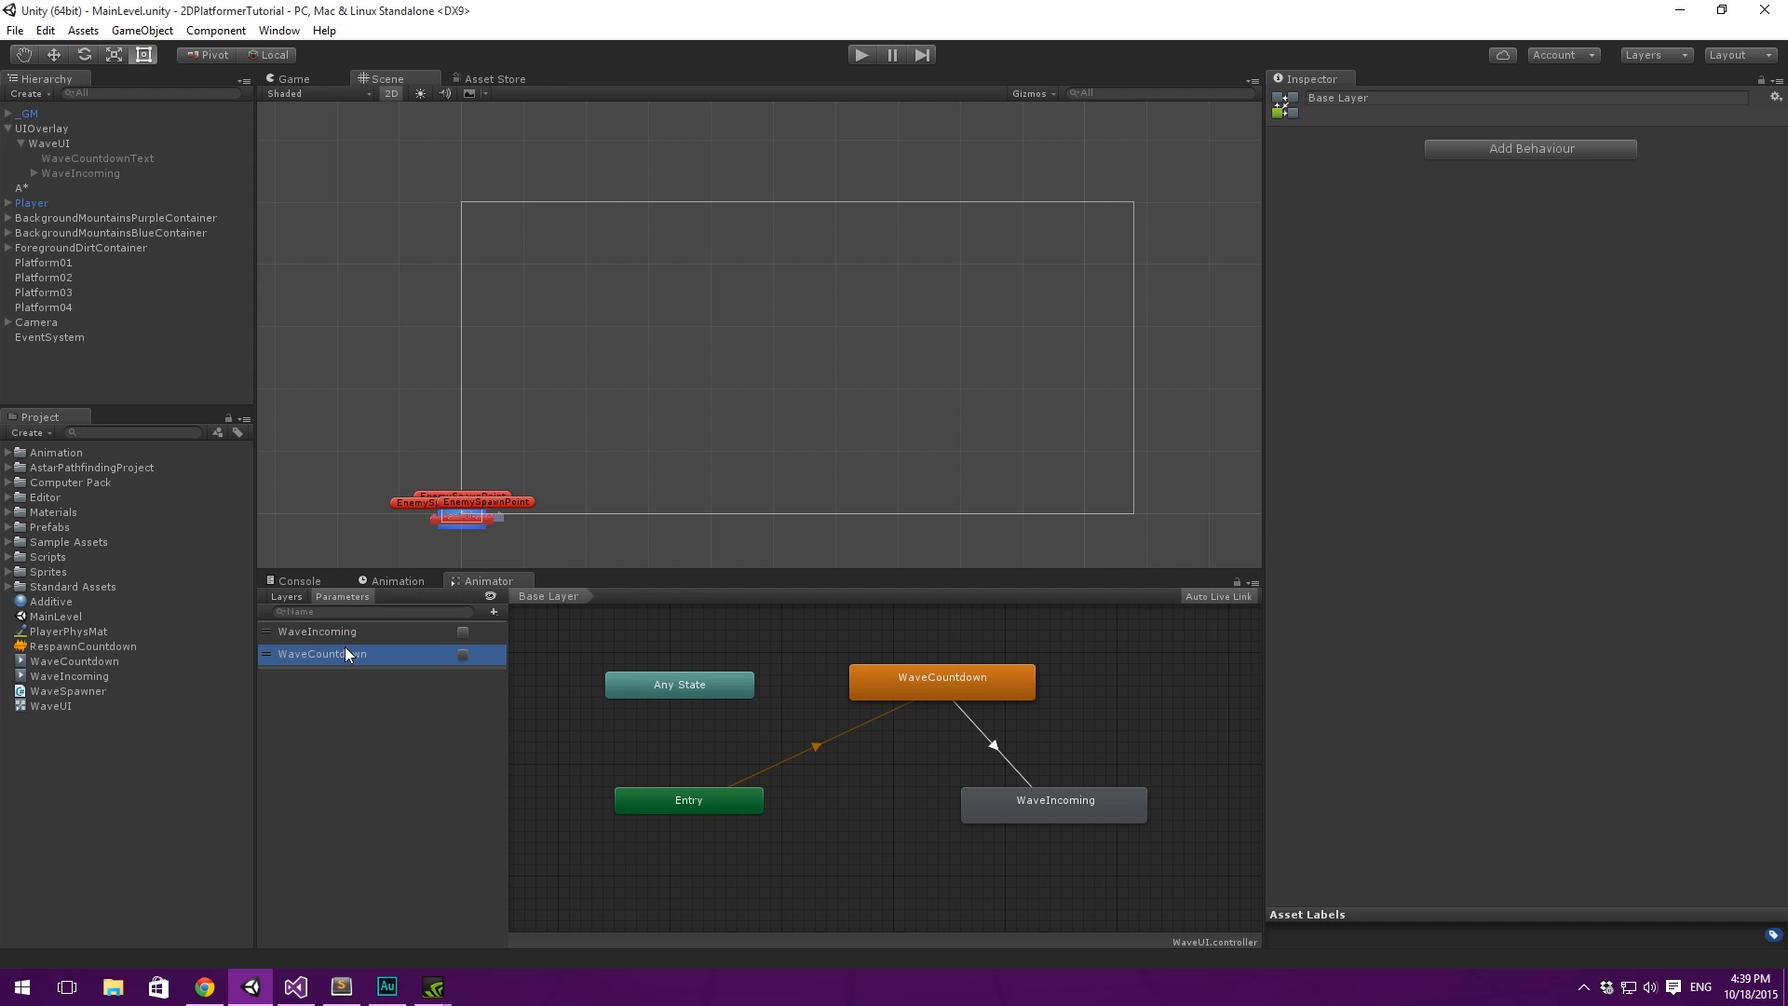
pyautogui.click(993, 748)
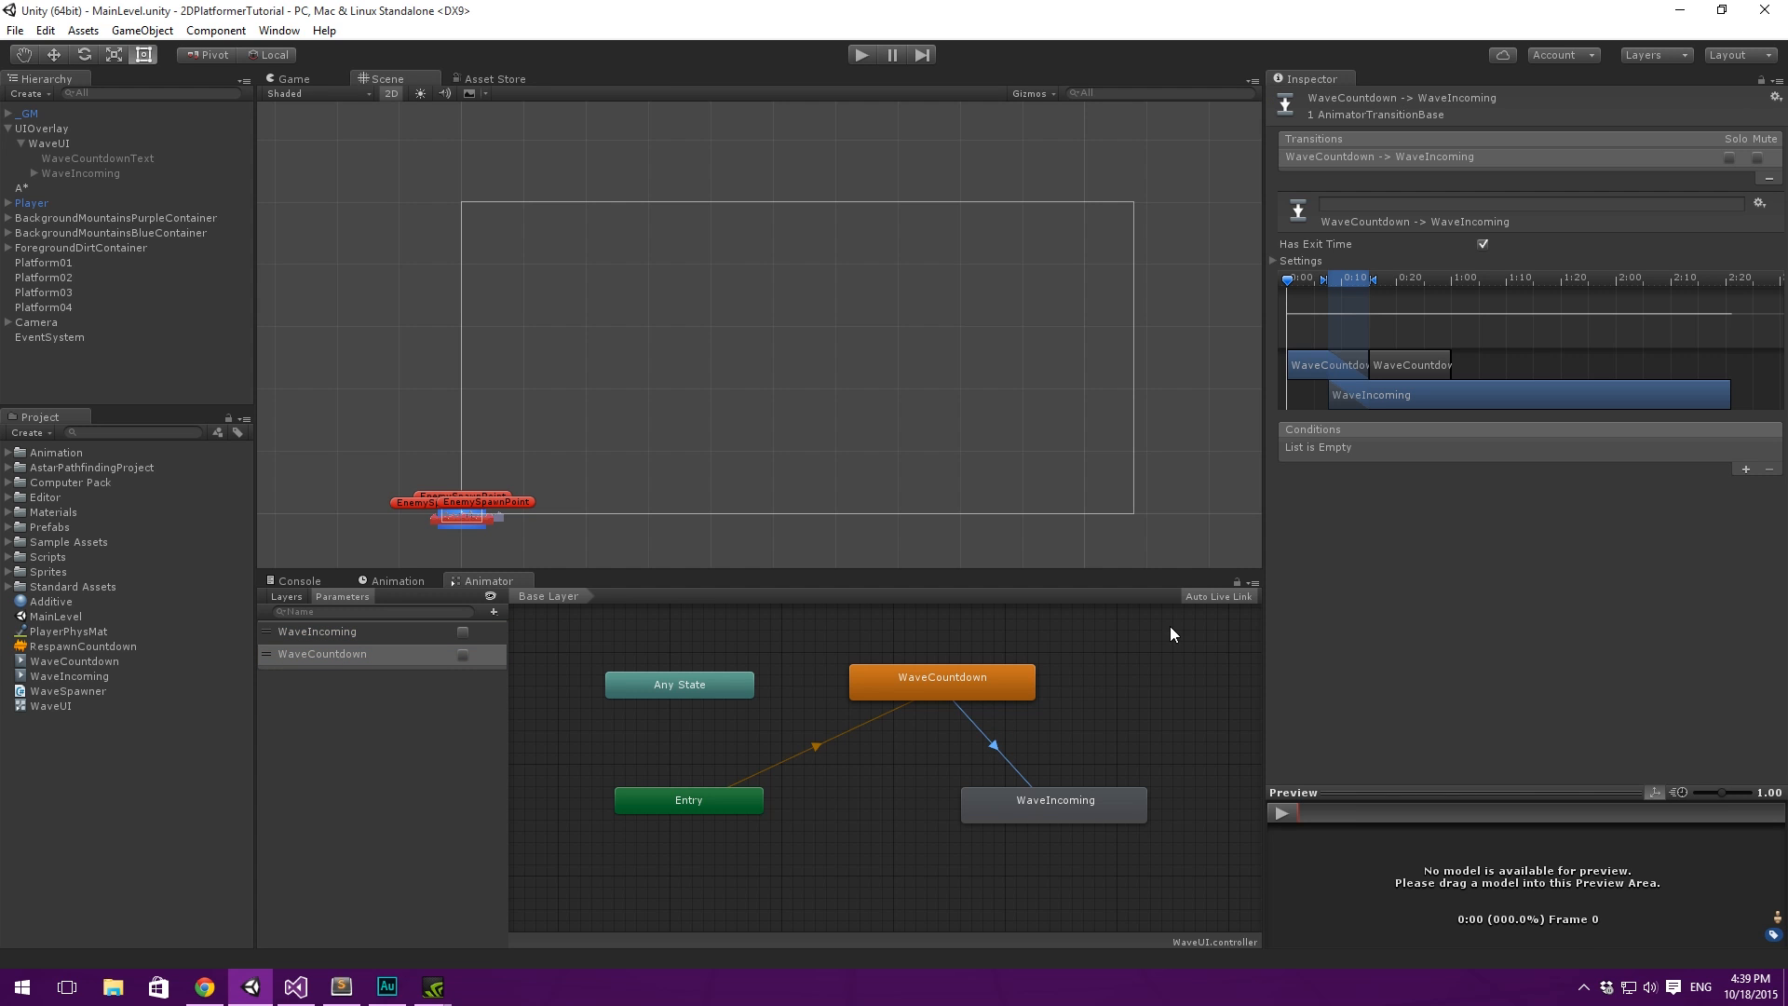
pyautogui.click(1746, 469)
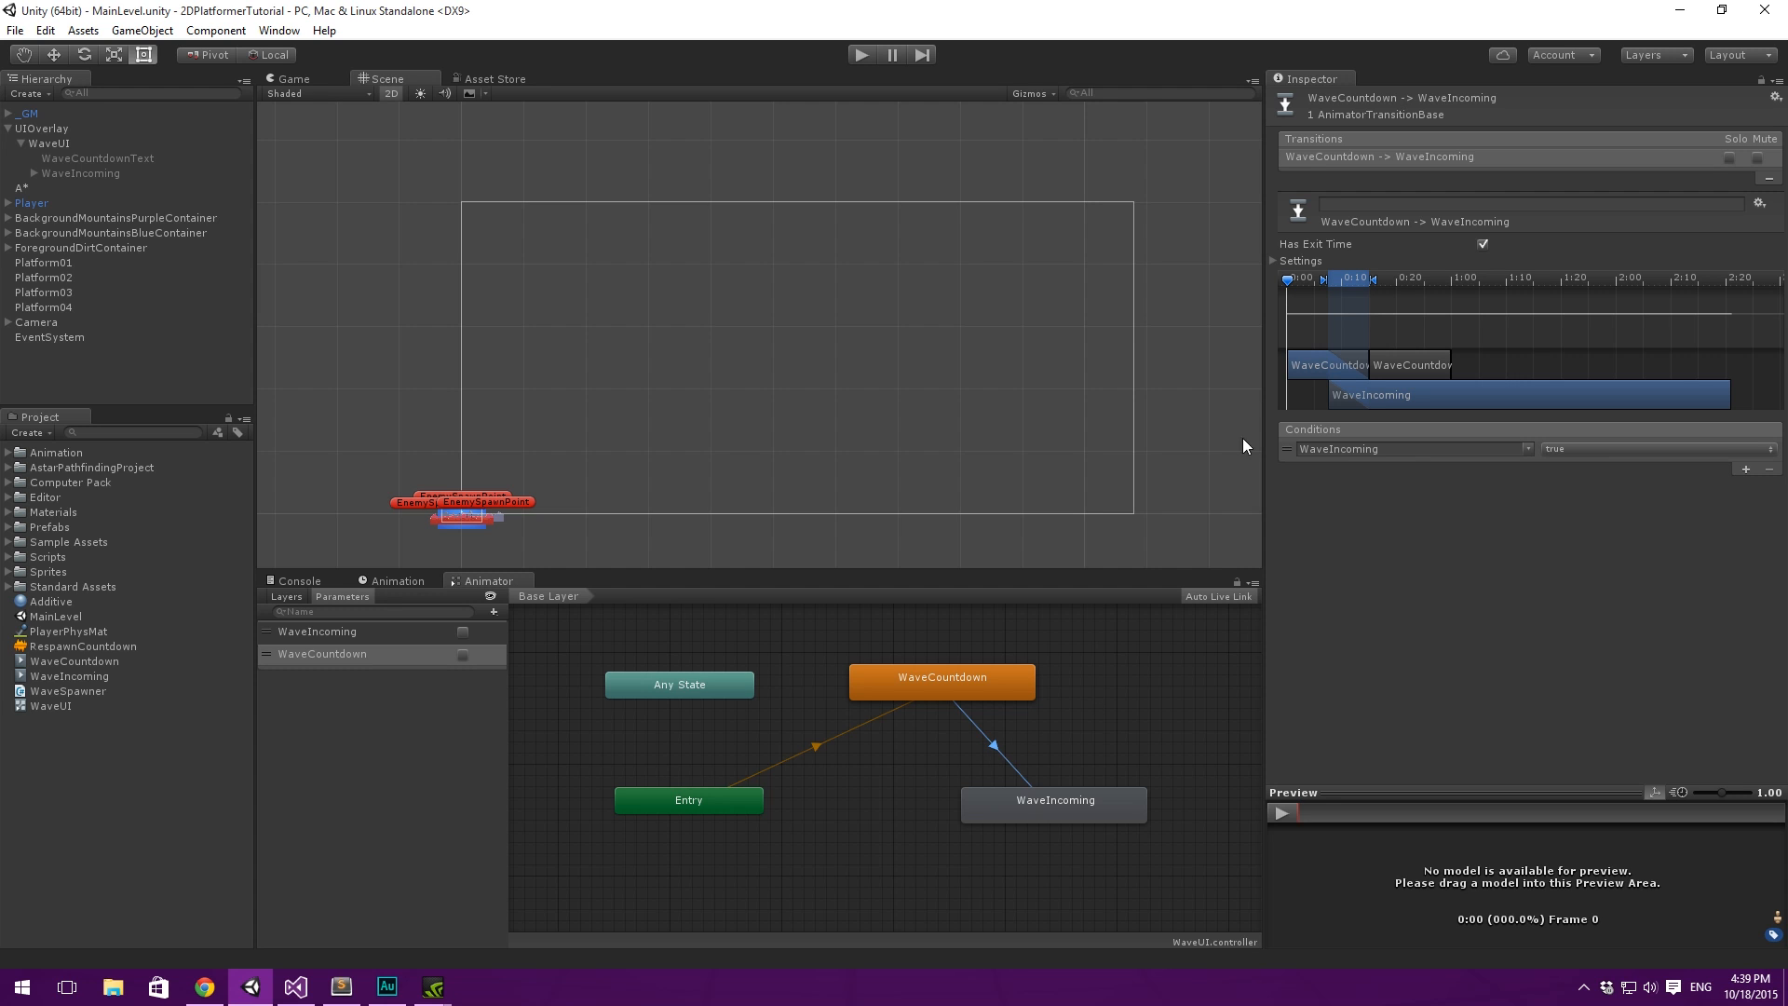
# - Turn off Has Exit Time on the WaveCountdown to WaveIncoming transition and set its transition duration to 0
pyautogui.click(1274, 258)
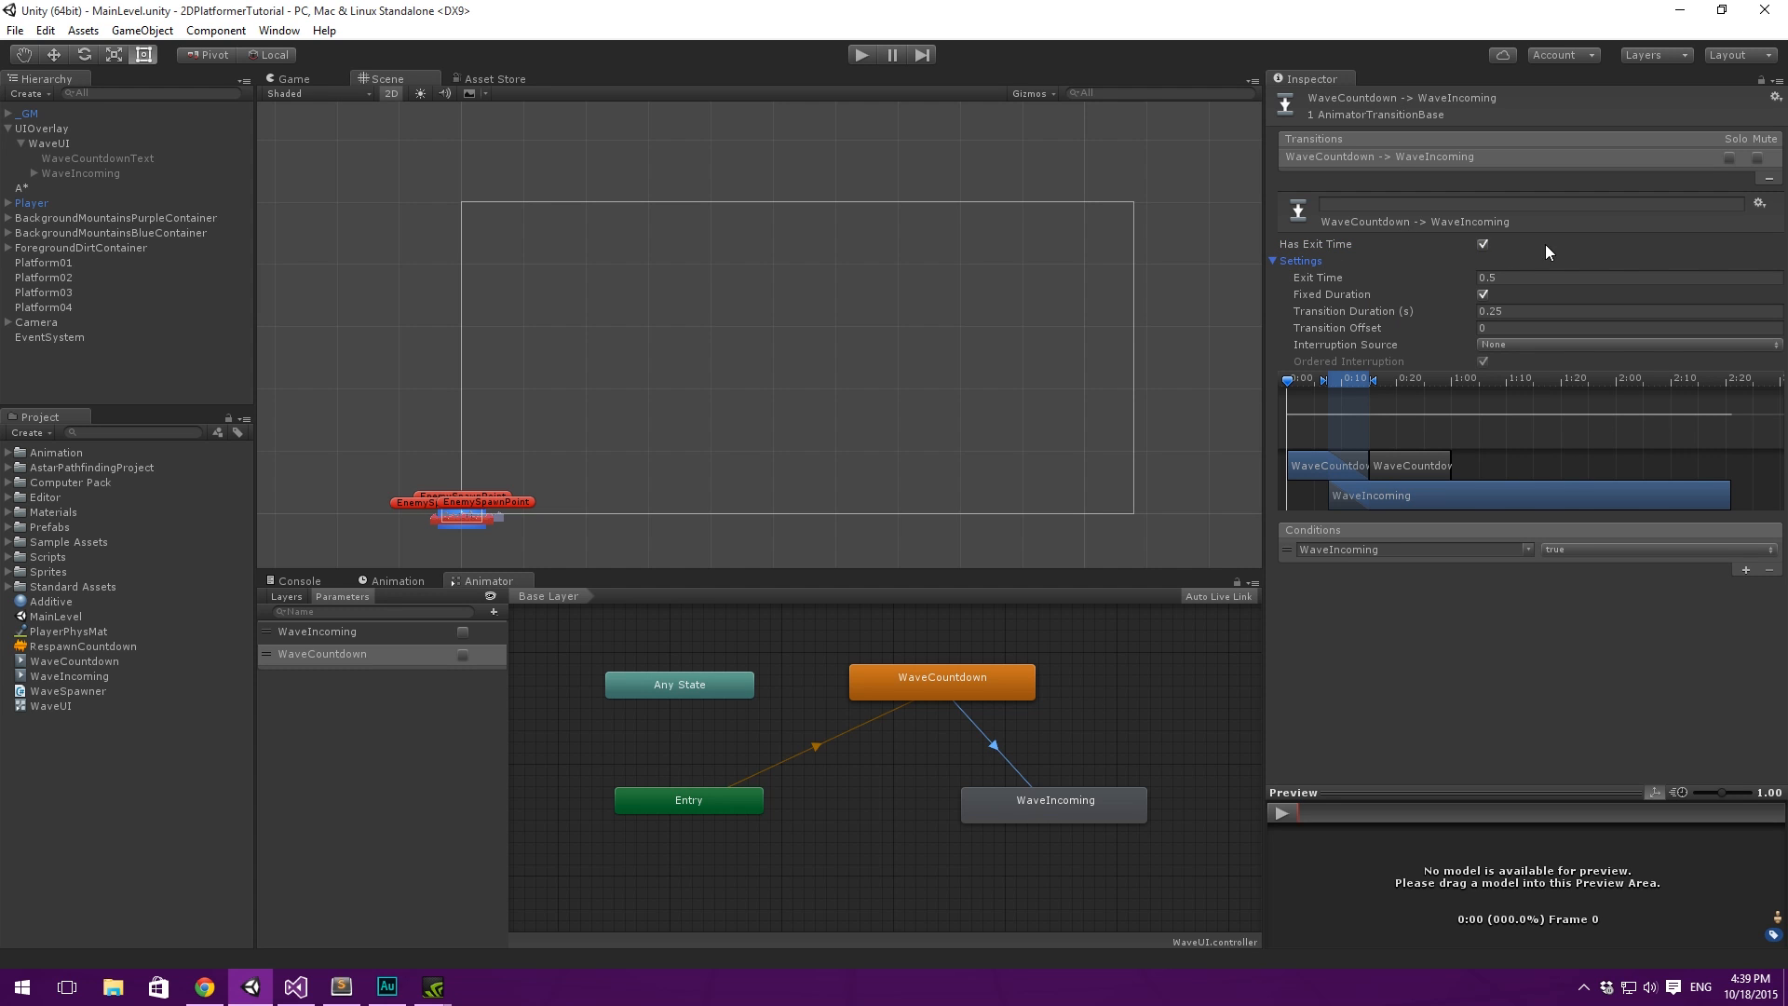
pyautogui.click(1484, 245)
pyautogui.click(1574, 312)
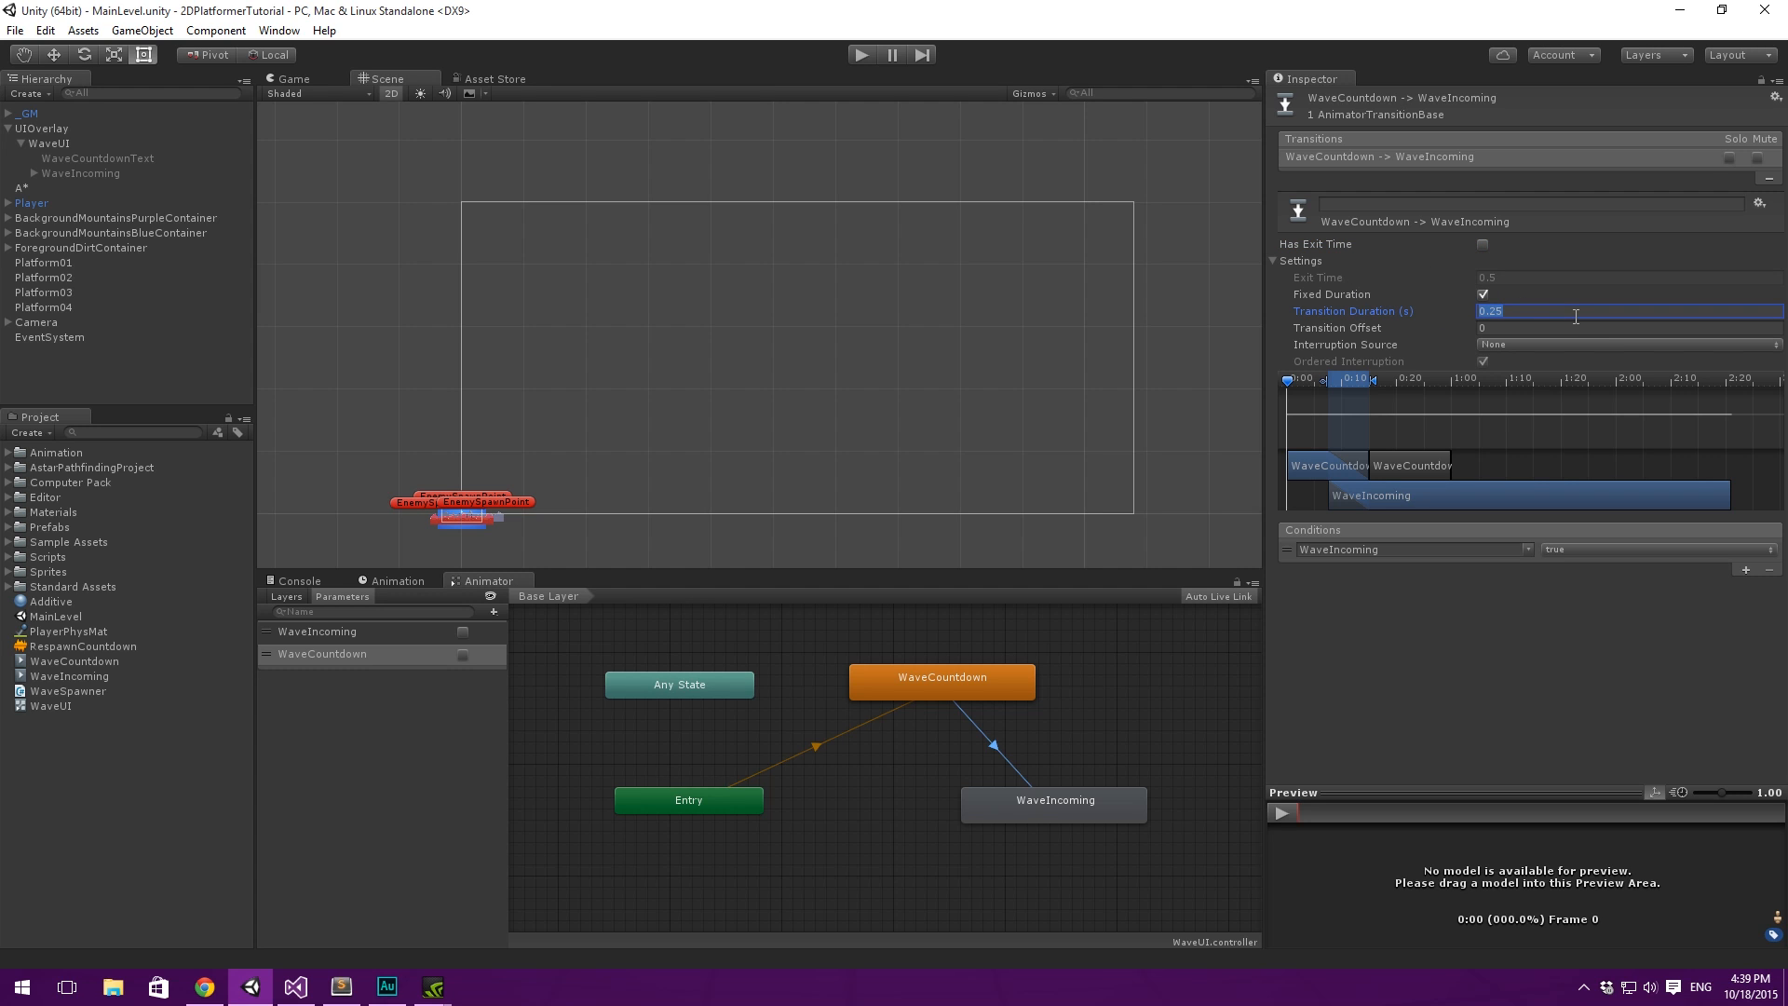
pyautogui.write('0')
pyautogui.click(1494, 717)
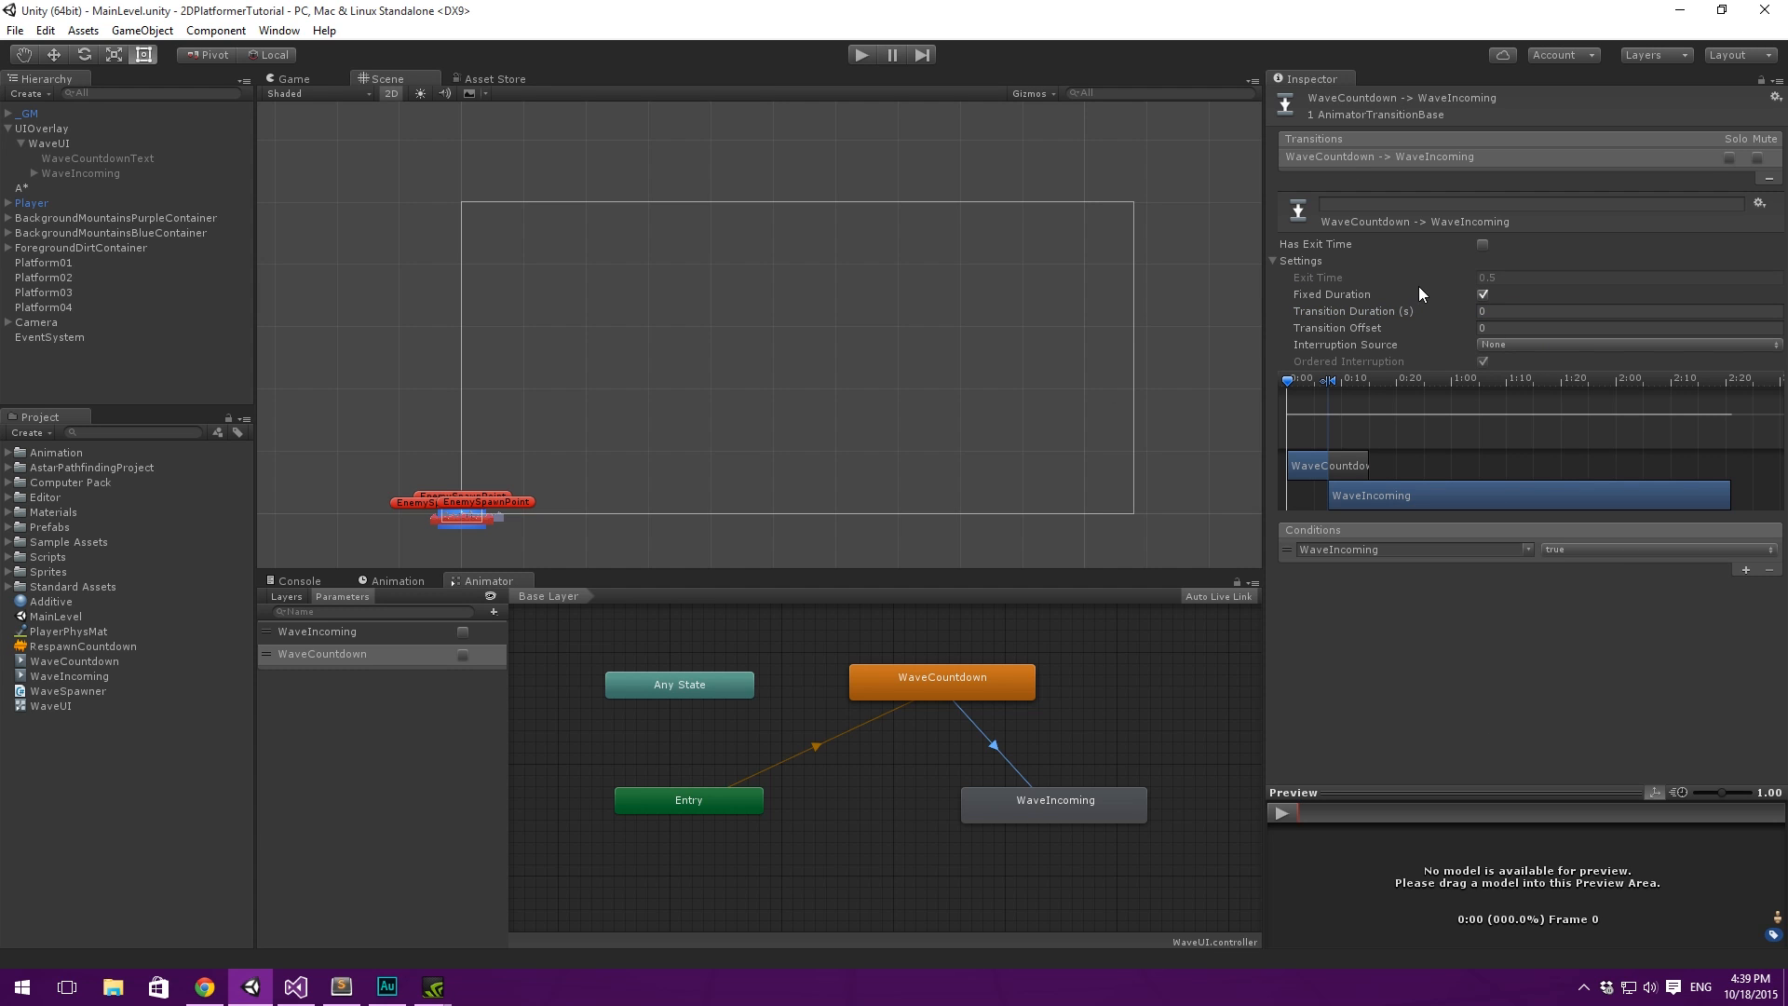
# - Temporarily enable Has Exit Time on this transition to set its exit time to 0, and disable it again
pyautogui.click(1484, 244)
pyautogui.click(1537, 277)
pyautogui.write('0')
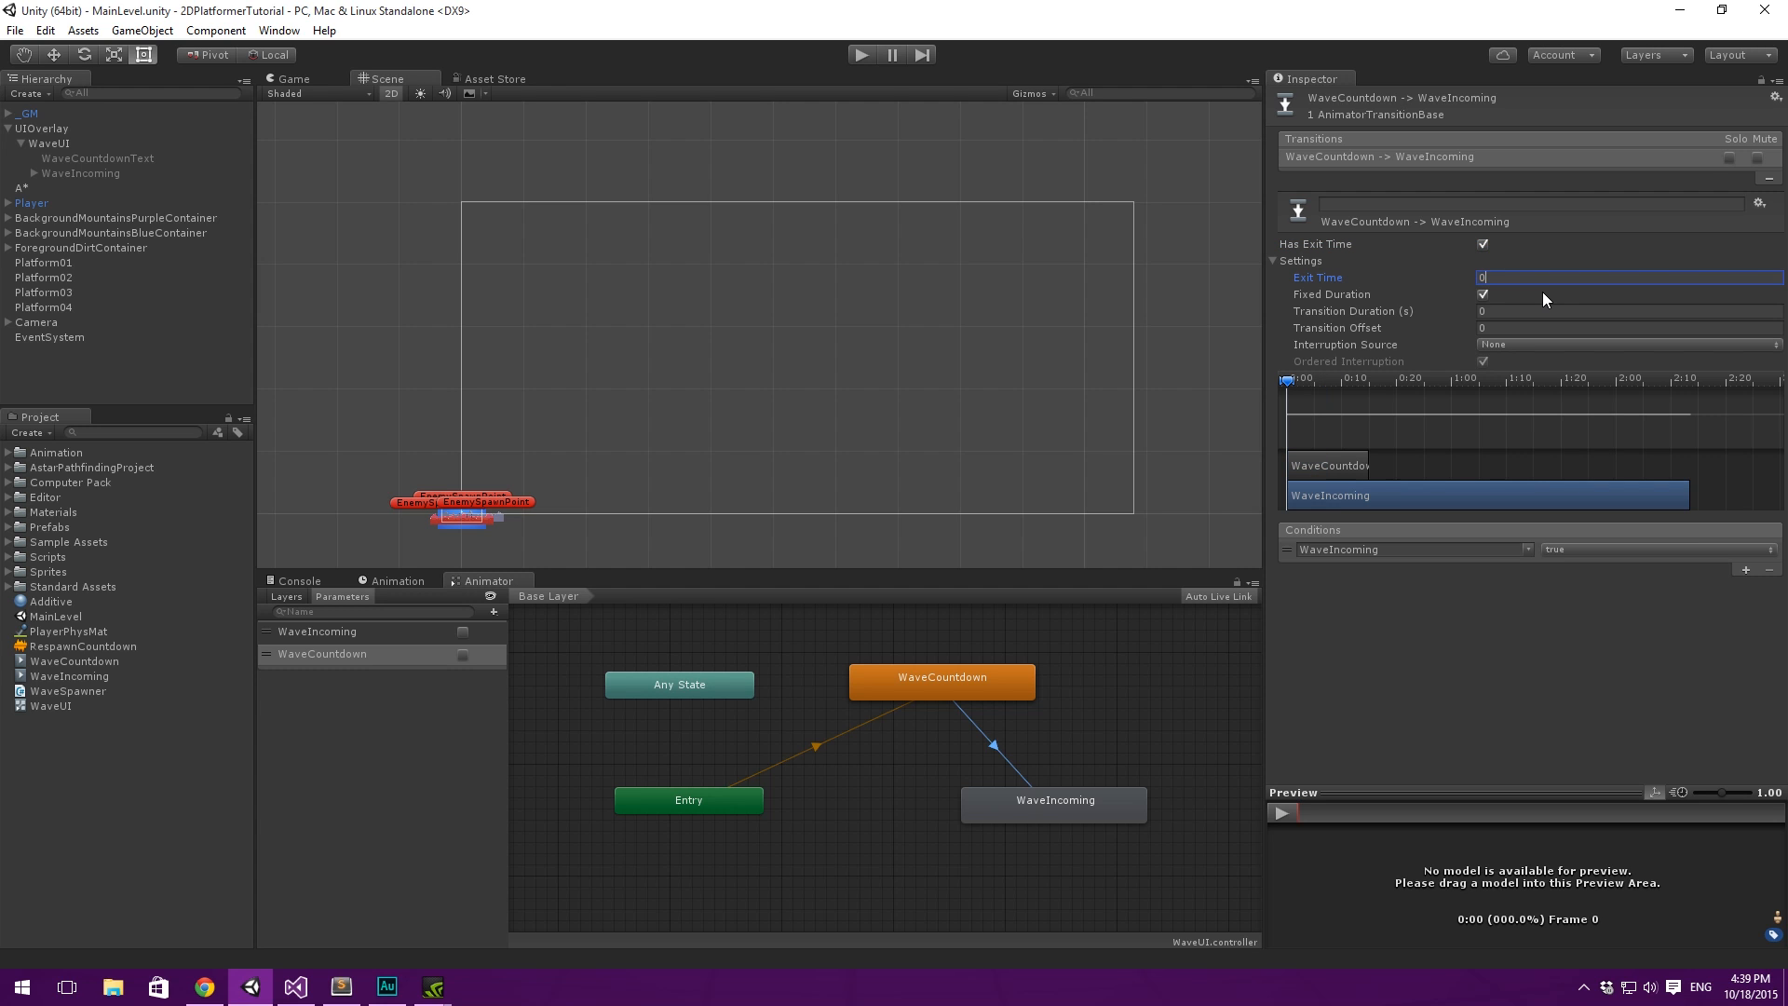
pyautogui.click(1482, 244)
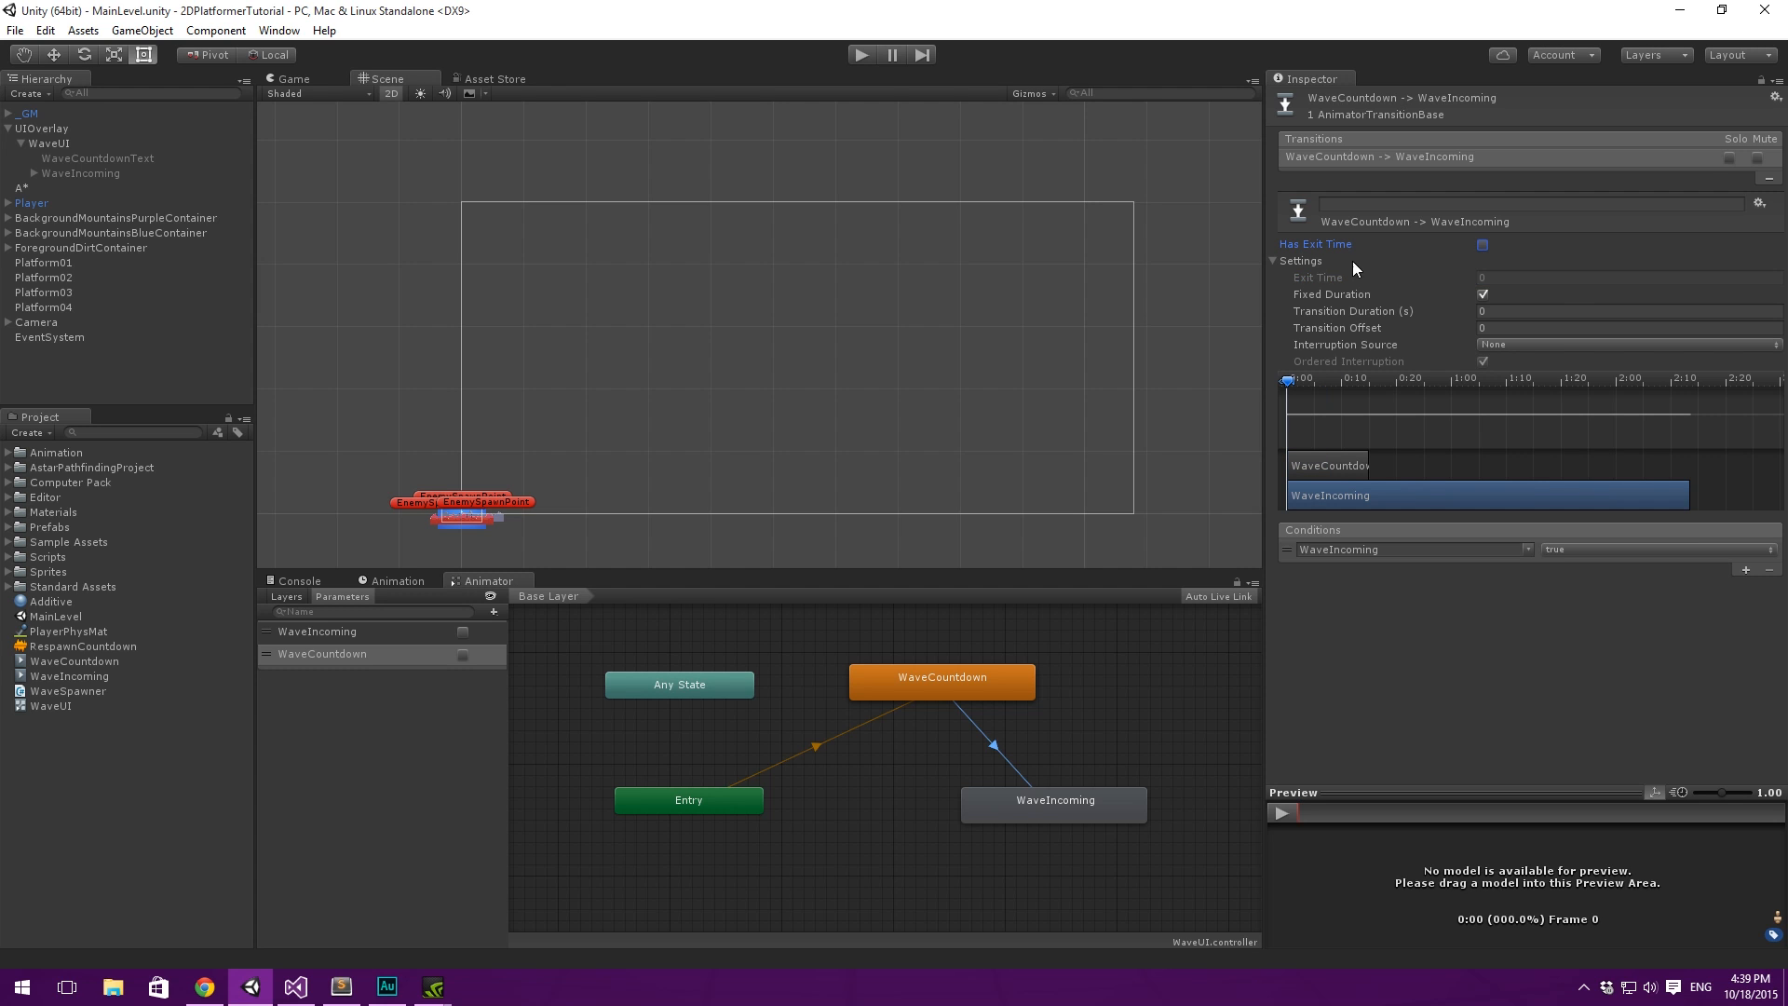
pyautogui.click(1275, 260)
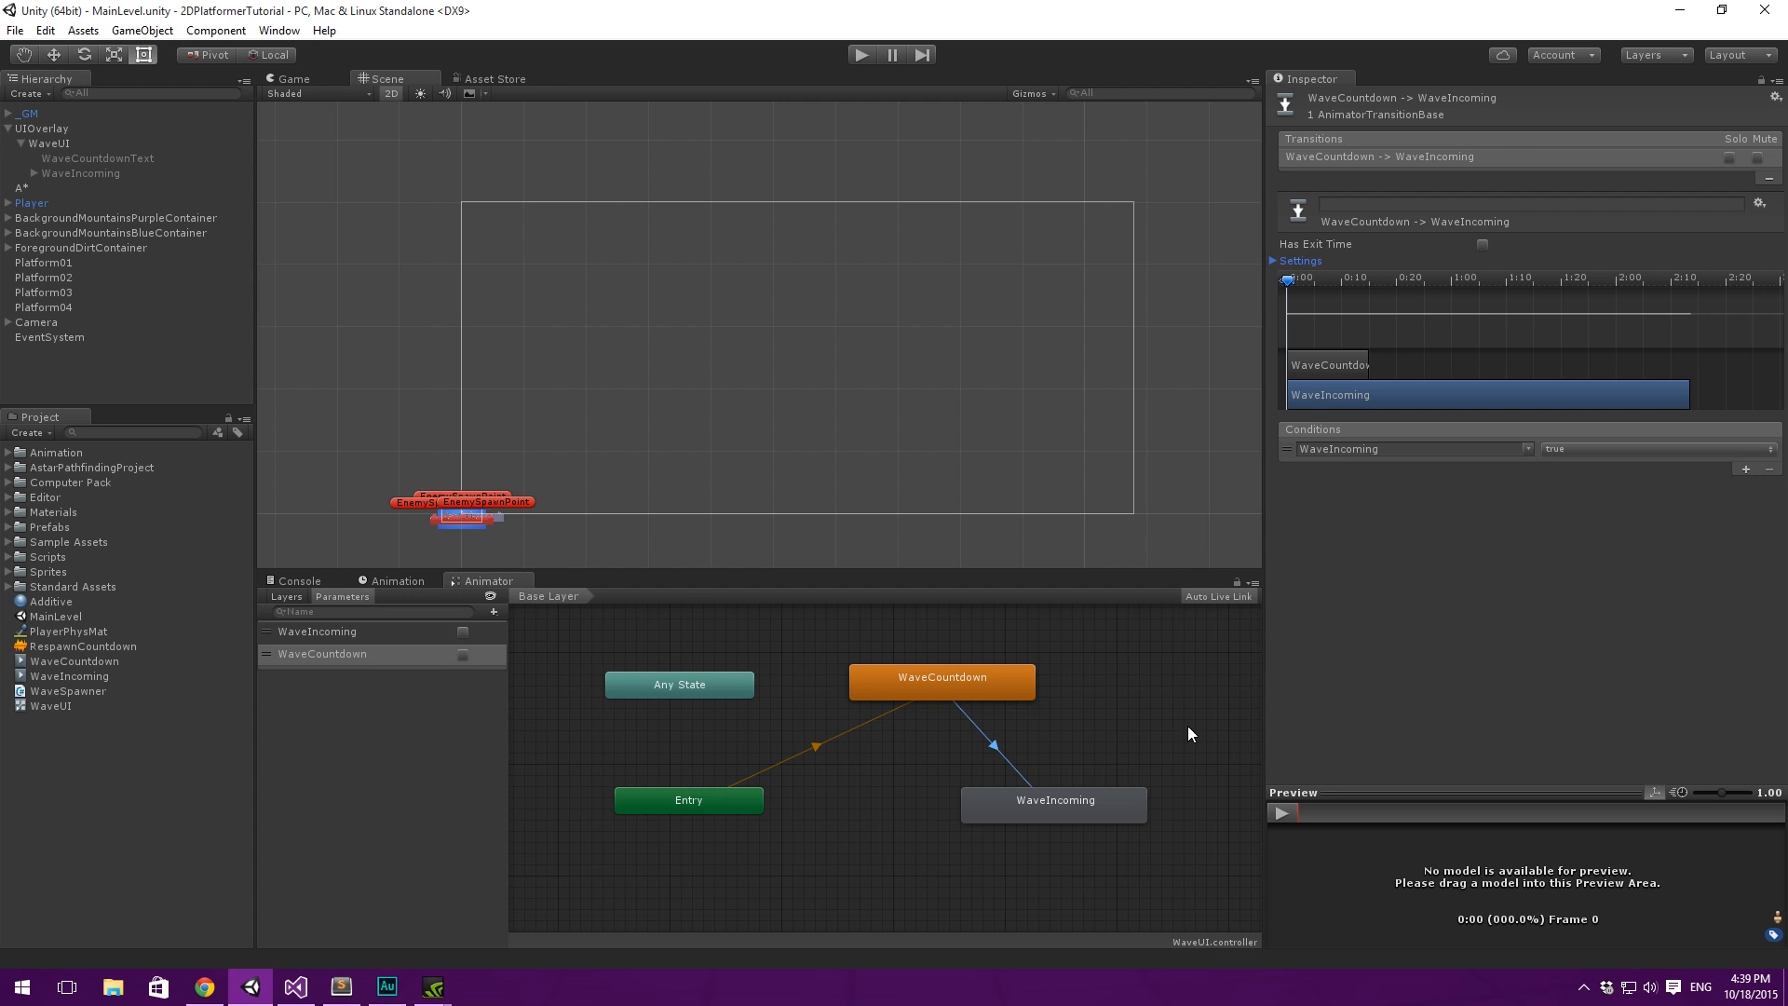
# - Shift the WaveIncoming node slightly and make a return transition from it to WaveCountdown
pyautogui.click(1129, 687)
pyautogui.moveTo(1025, 802); pyautogui.dragTo(1051, 814)
pyautogui.rightClick(1119, 821)
pyautogui.click(1176, 832)
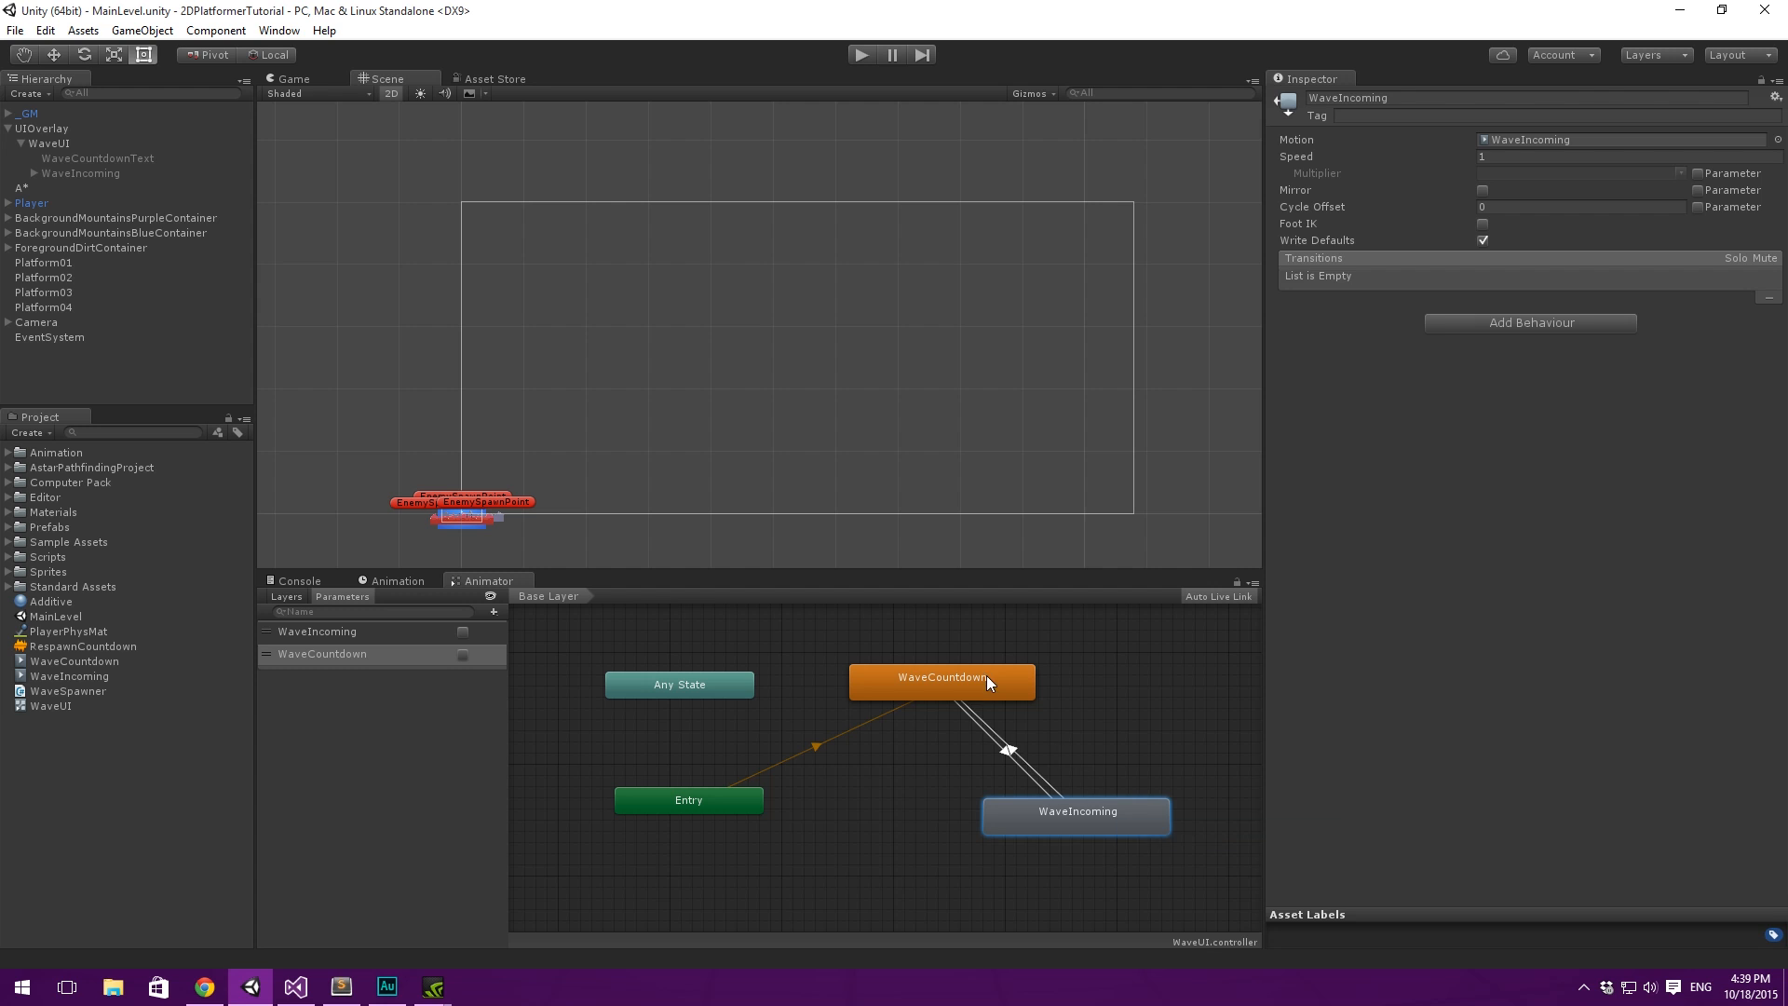
pyautogui.click(986, 677)
# - Add the condition WaveCountdown is true to the transition from WaveIncoming to WaveCountdown
pyautogui.click(1746, 470)
pyautogui.click(1531, 450)
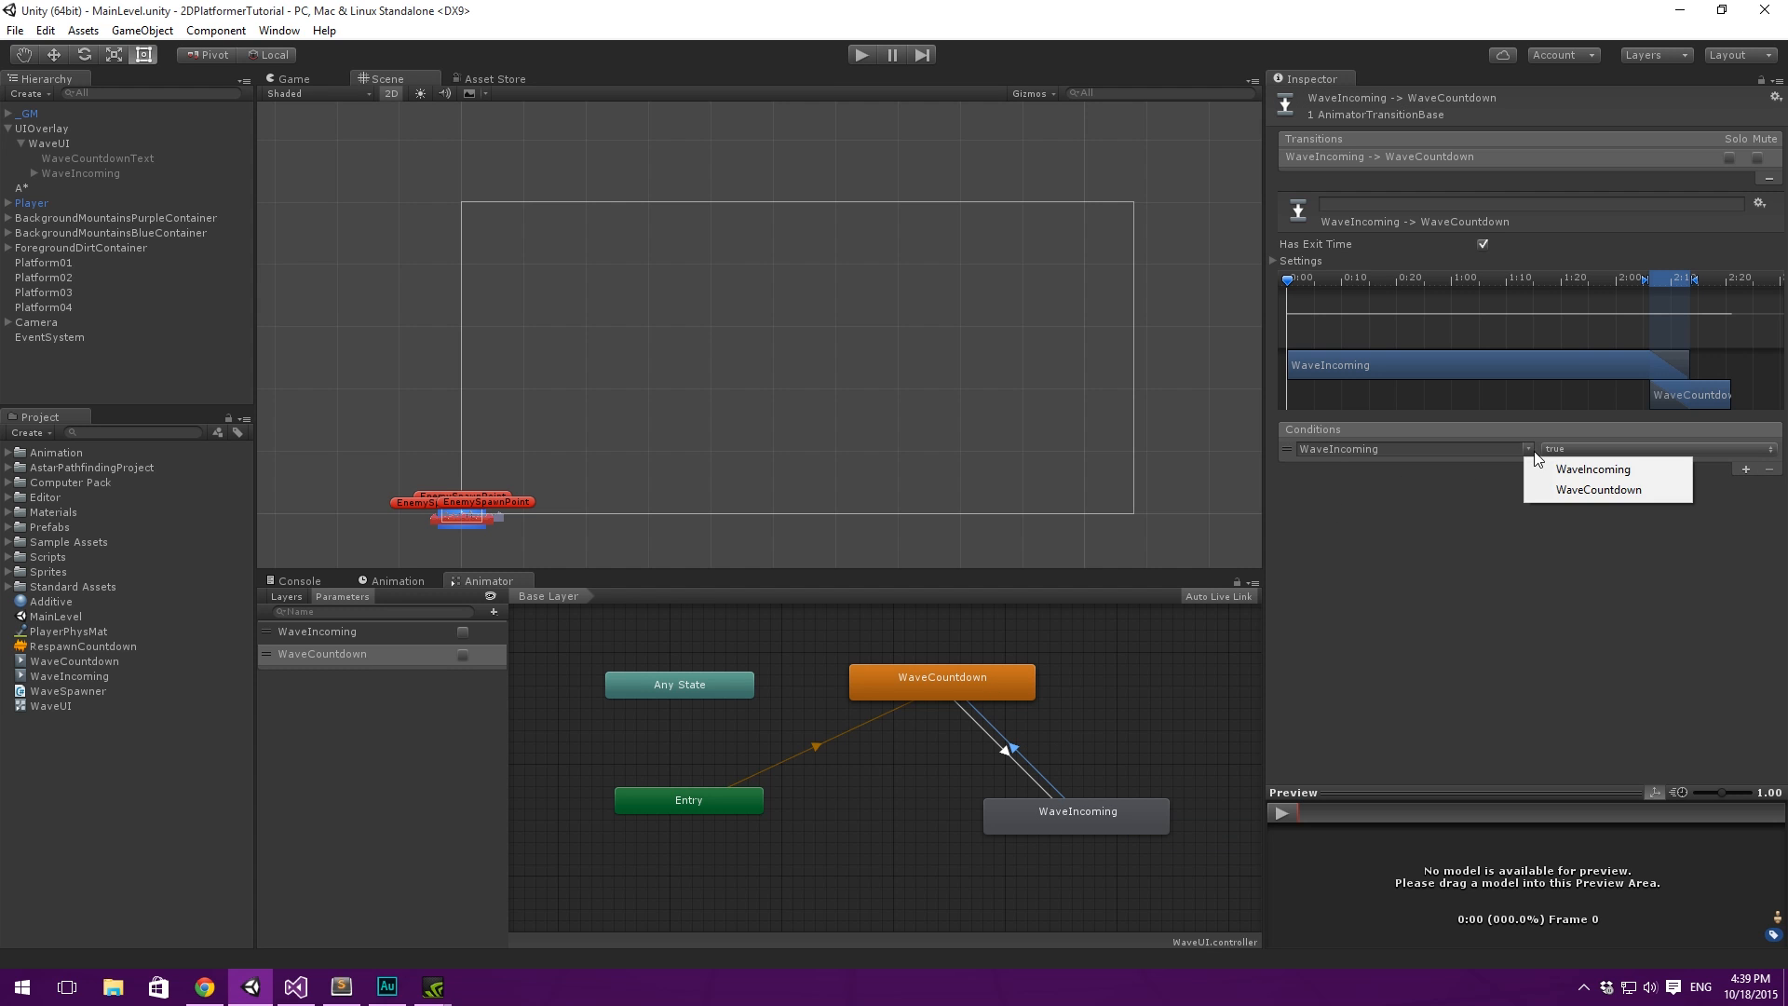
pyautogui.click(1583, 490)
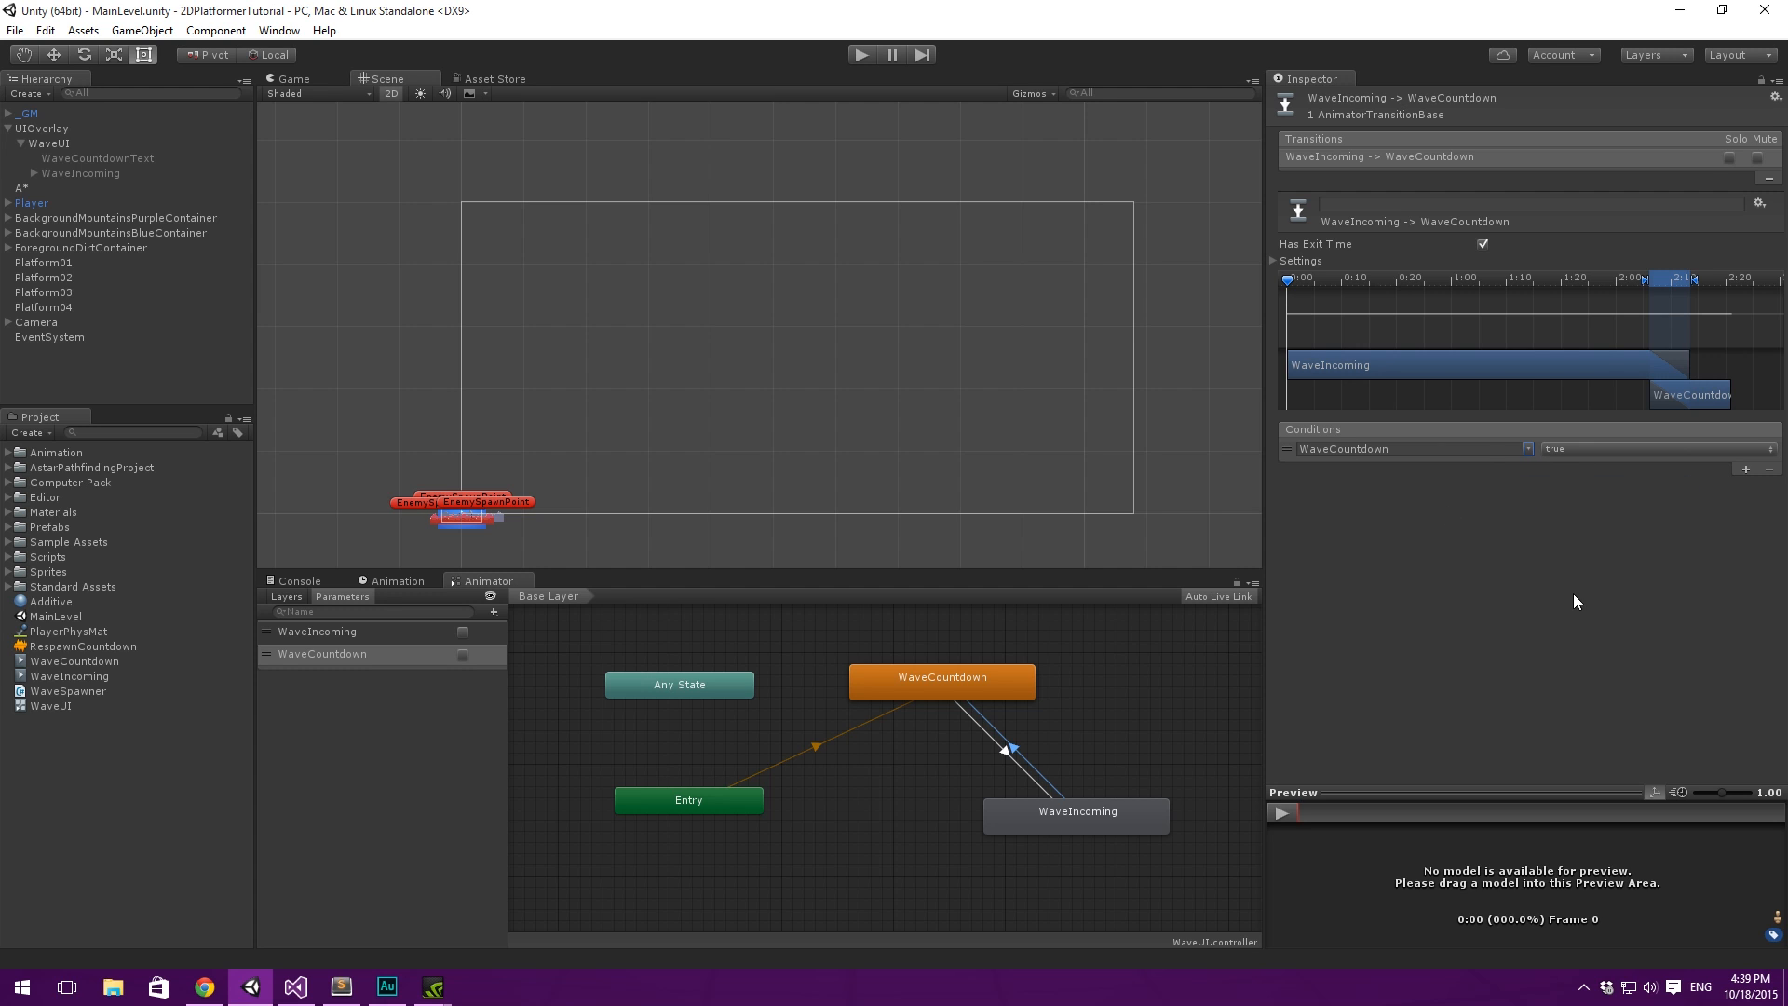
# - Set the exit time and transition duration of the WaveIncoming to WaveCountdown transition to 0 and turn off Has Exit Time
pyautogui.click(1273, 261)
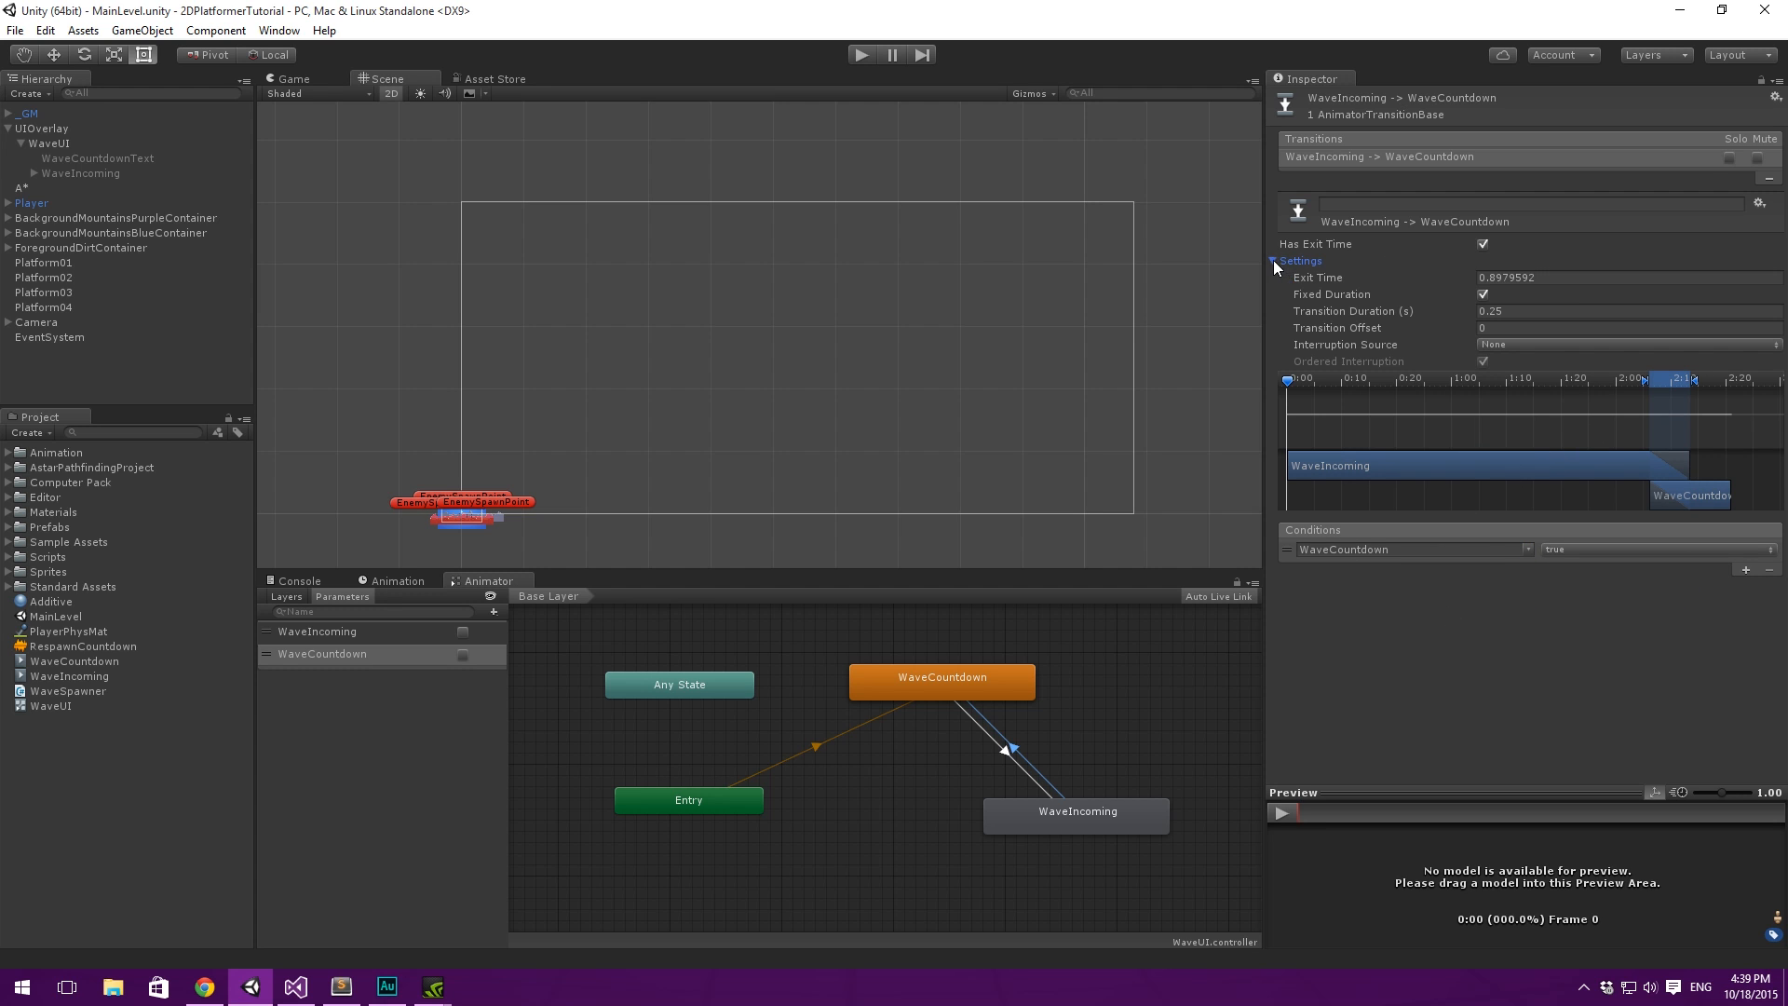
pyautogui.click(1569, 276)
pyautogui.write('0')
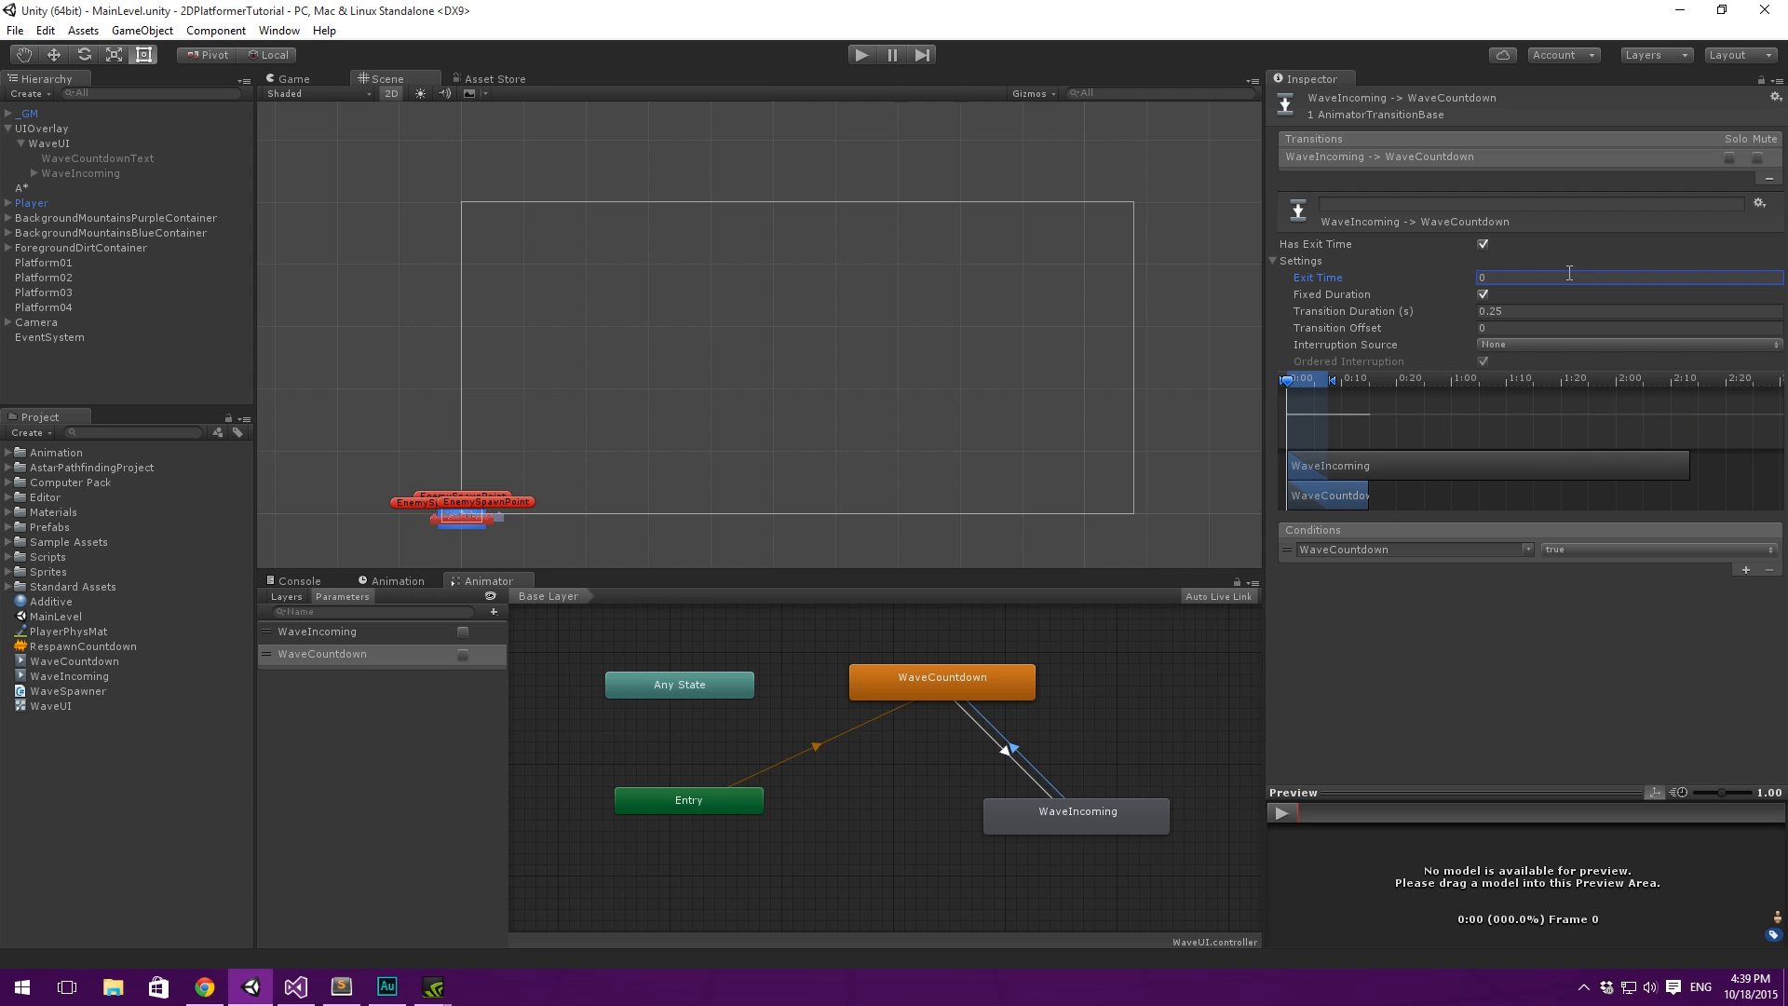
pyautogui.click(1483, 244)
pyautogui.click(1533, 311)
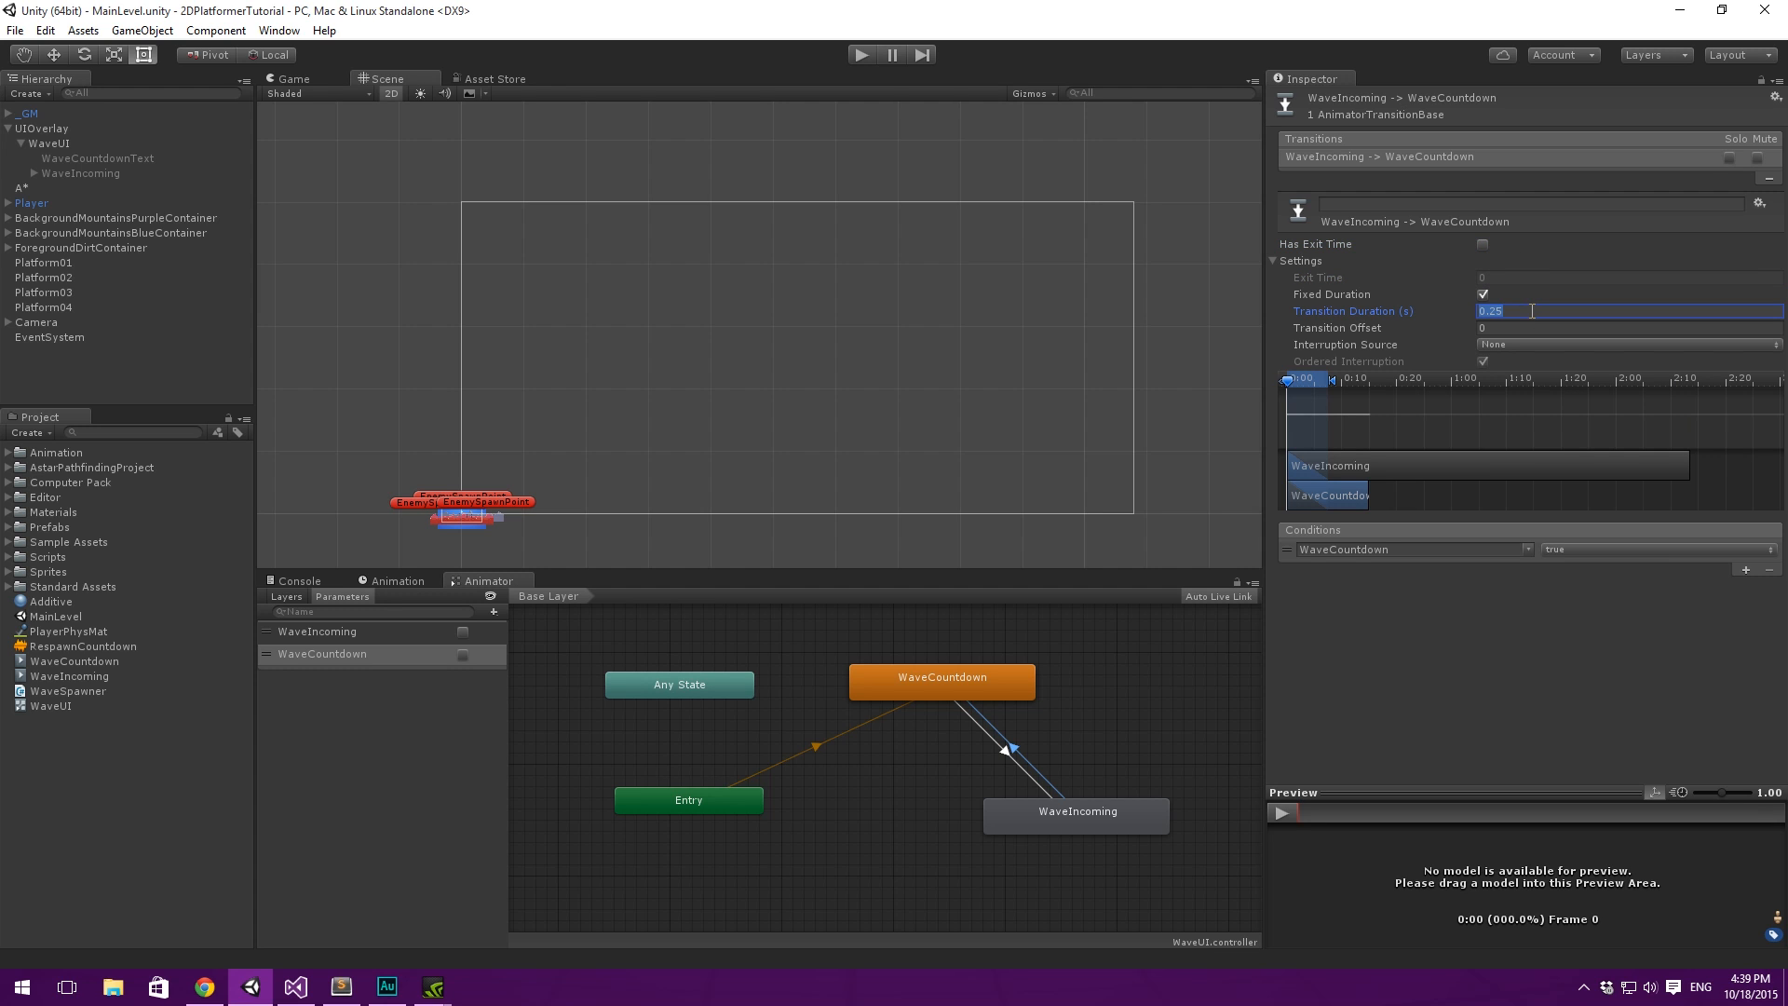
pyautogui.write('0')
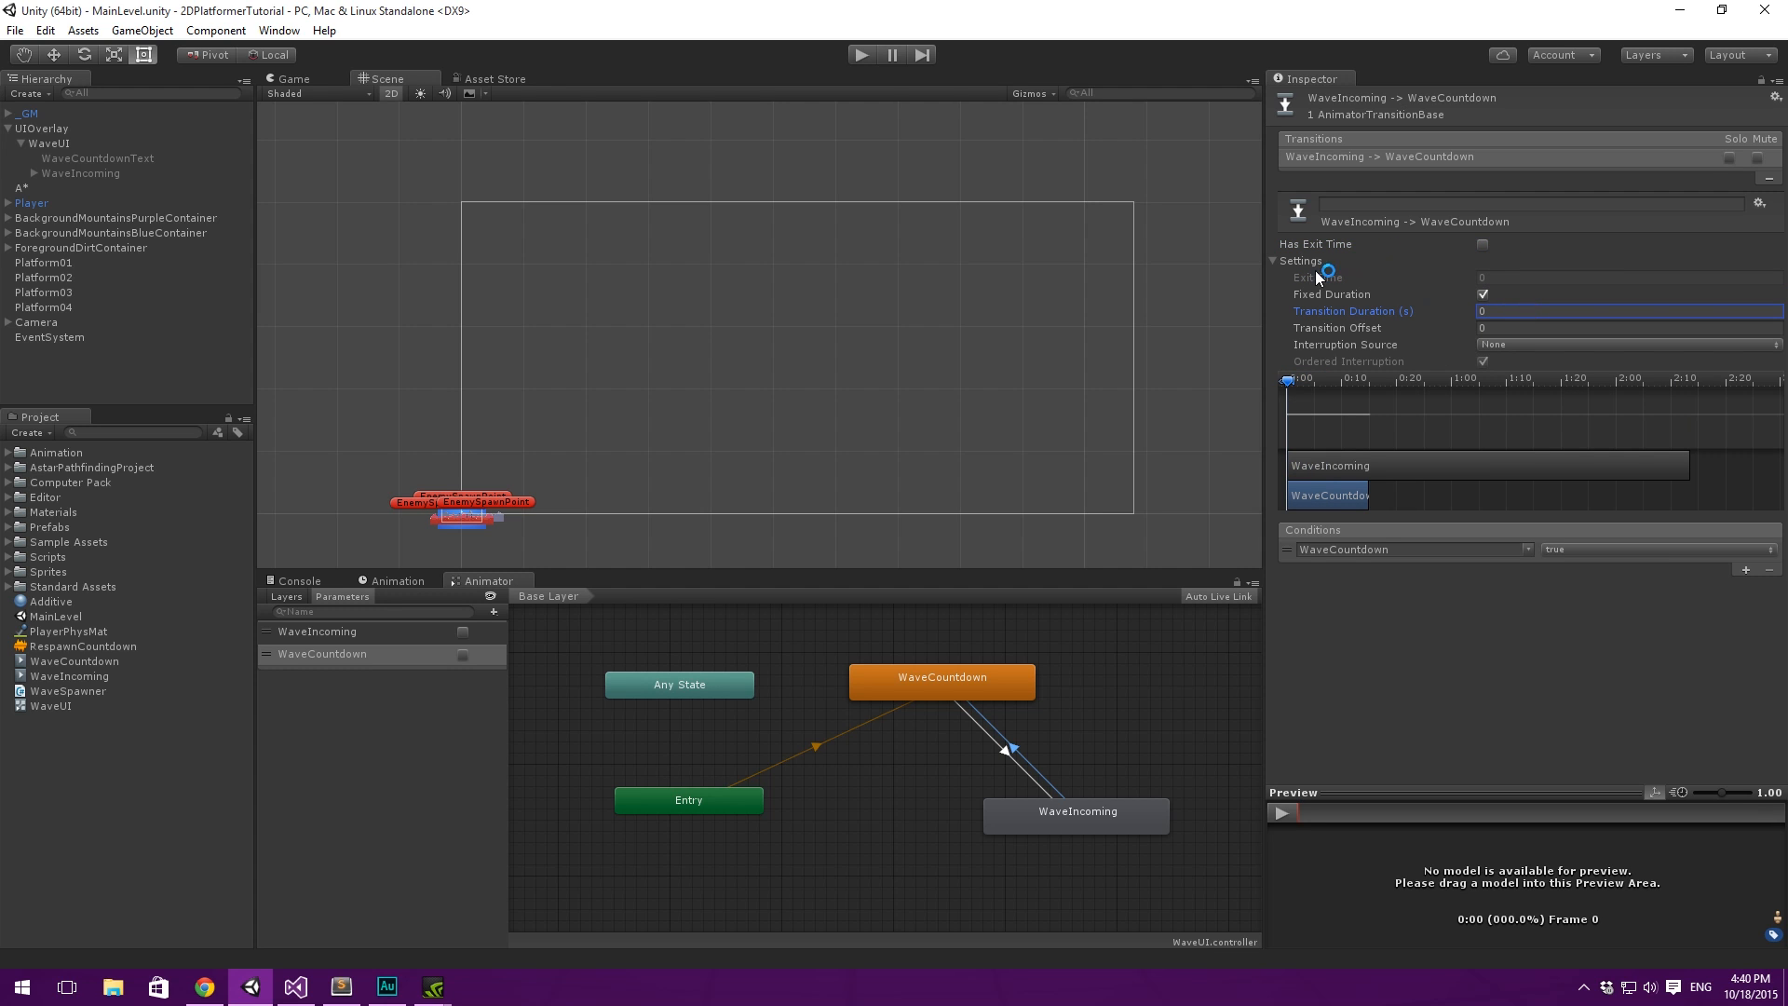
pyautogui.click(1273, 260)
pyautogui.click(1000, 761)
pyautogui.click(1019, 757)
pyautogui.click(1020, 756)
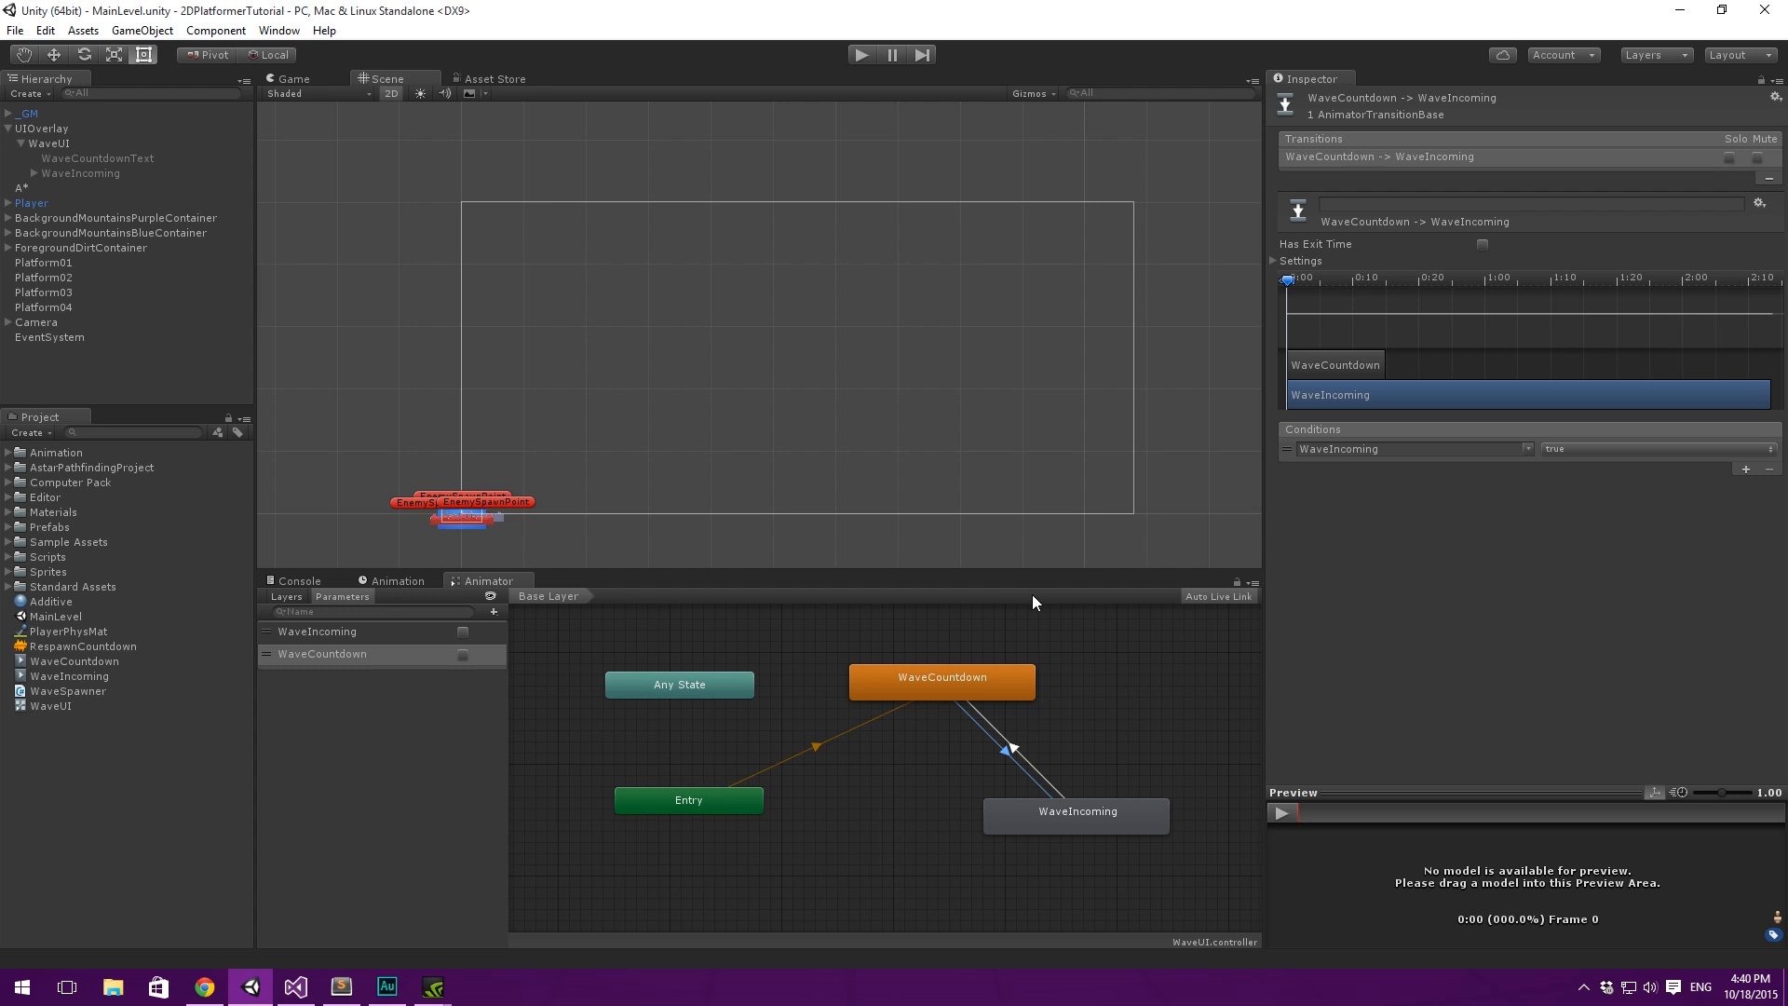
pyautogui.click(797, 711)
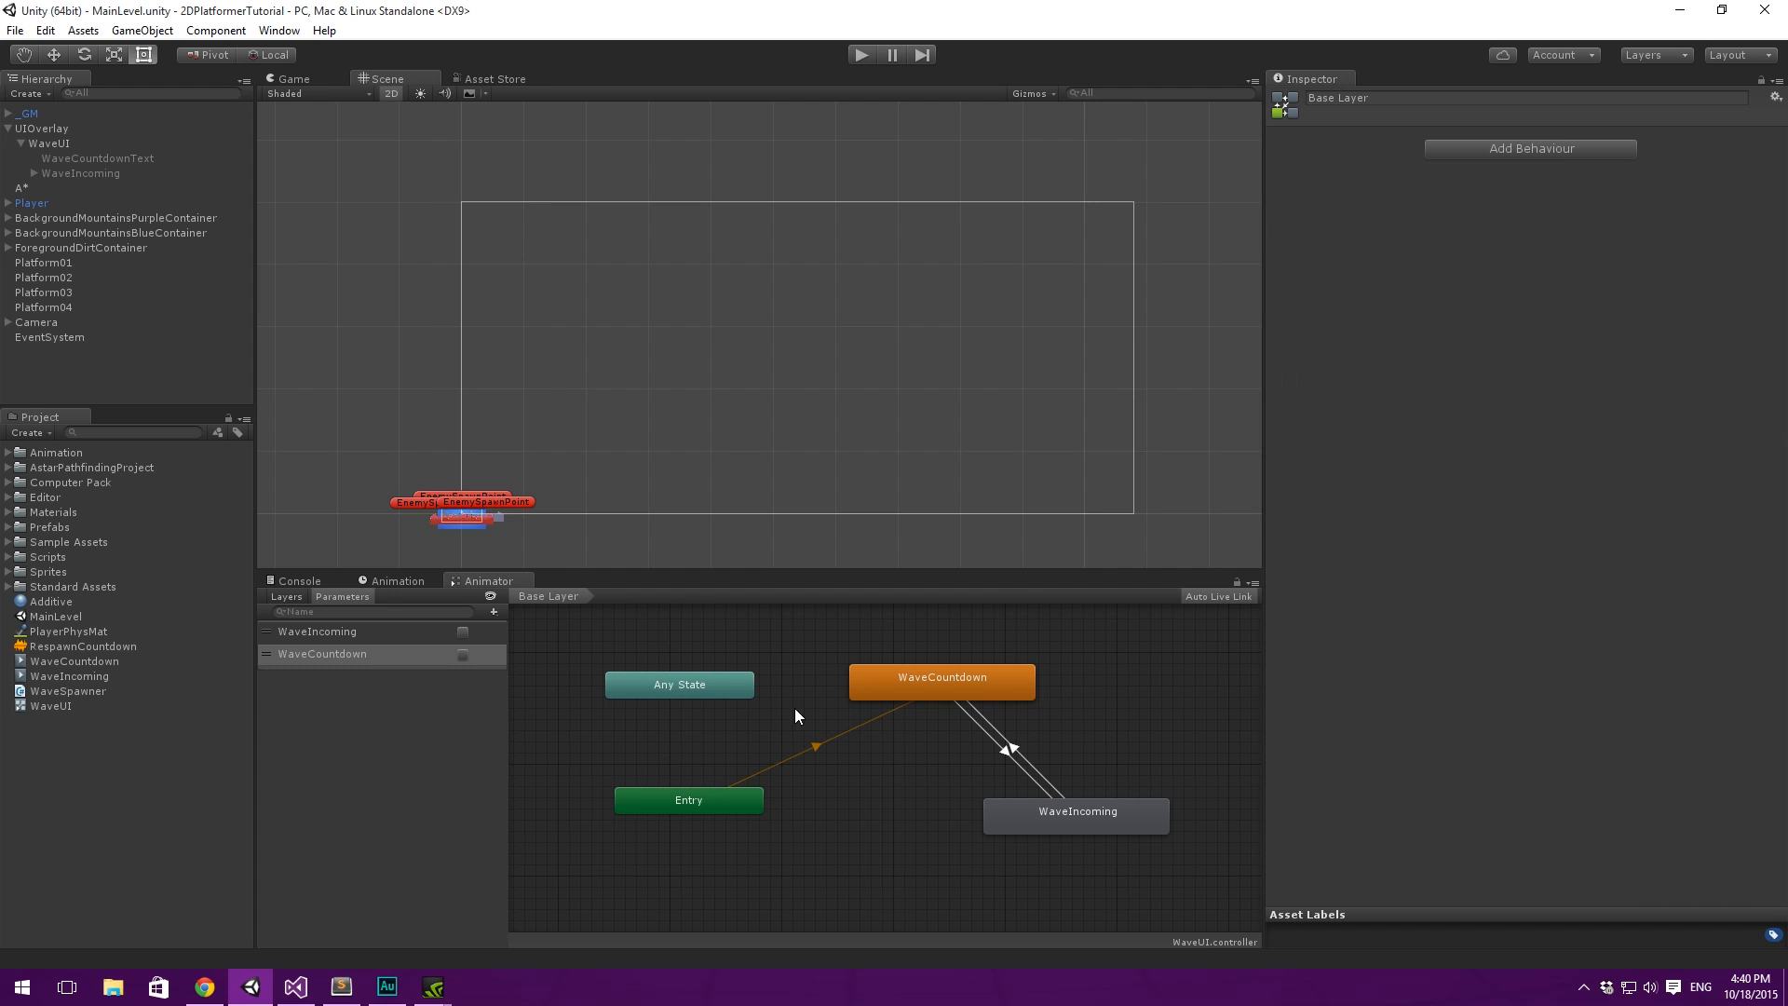
pyautogui.moveTo(1001, 644); pyautogui.dragTo(1030, 659, button='middle')
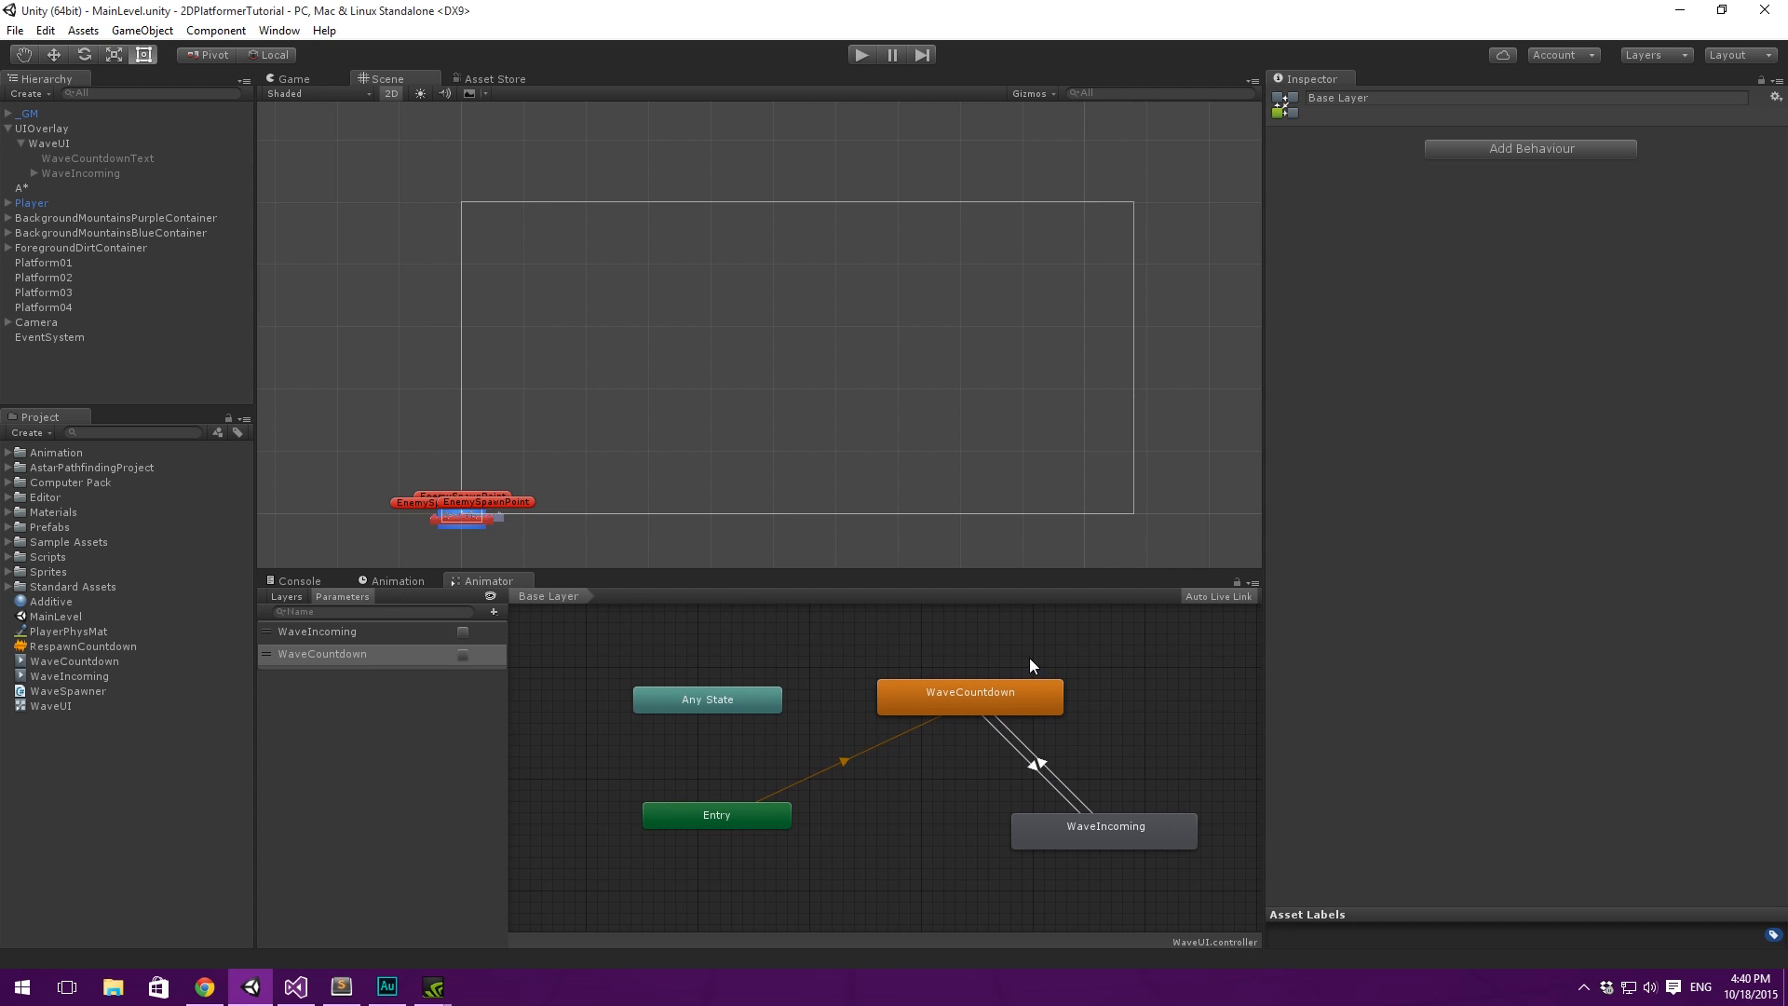
# - Run the game in the Game view to check the wave countdown animation, and stop it
pyautogui.click(276, 79)
pyautogui.click(864, 55)
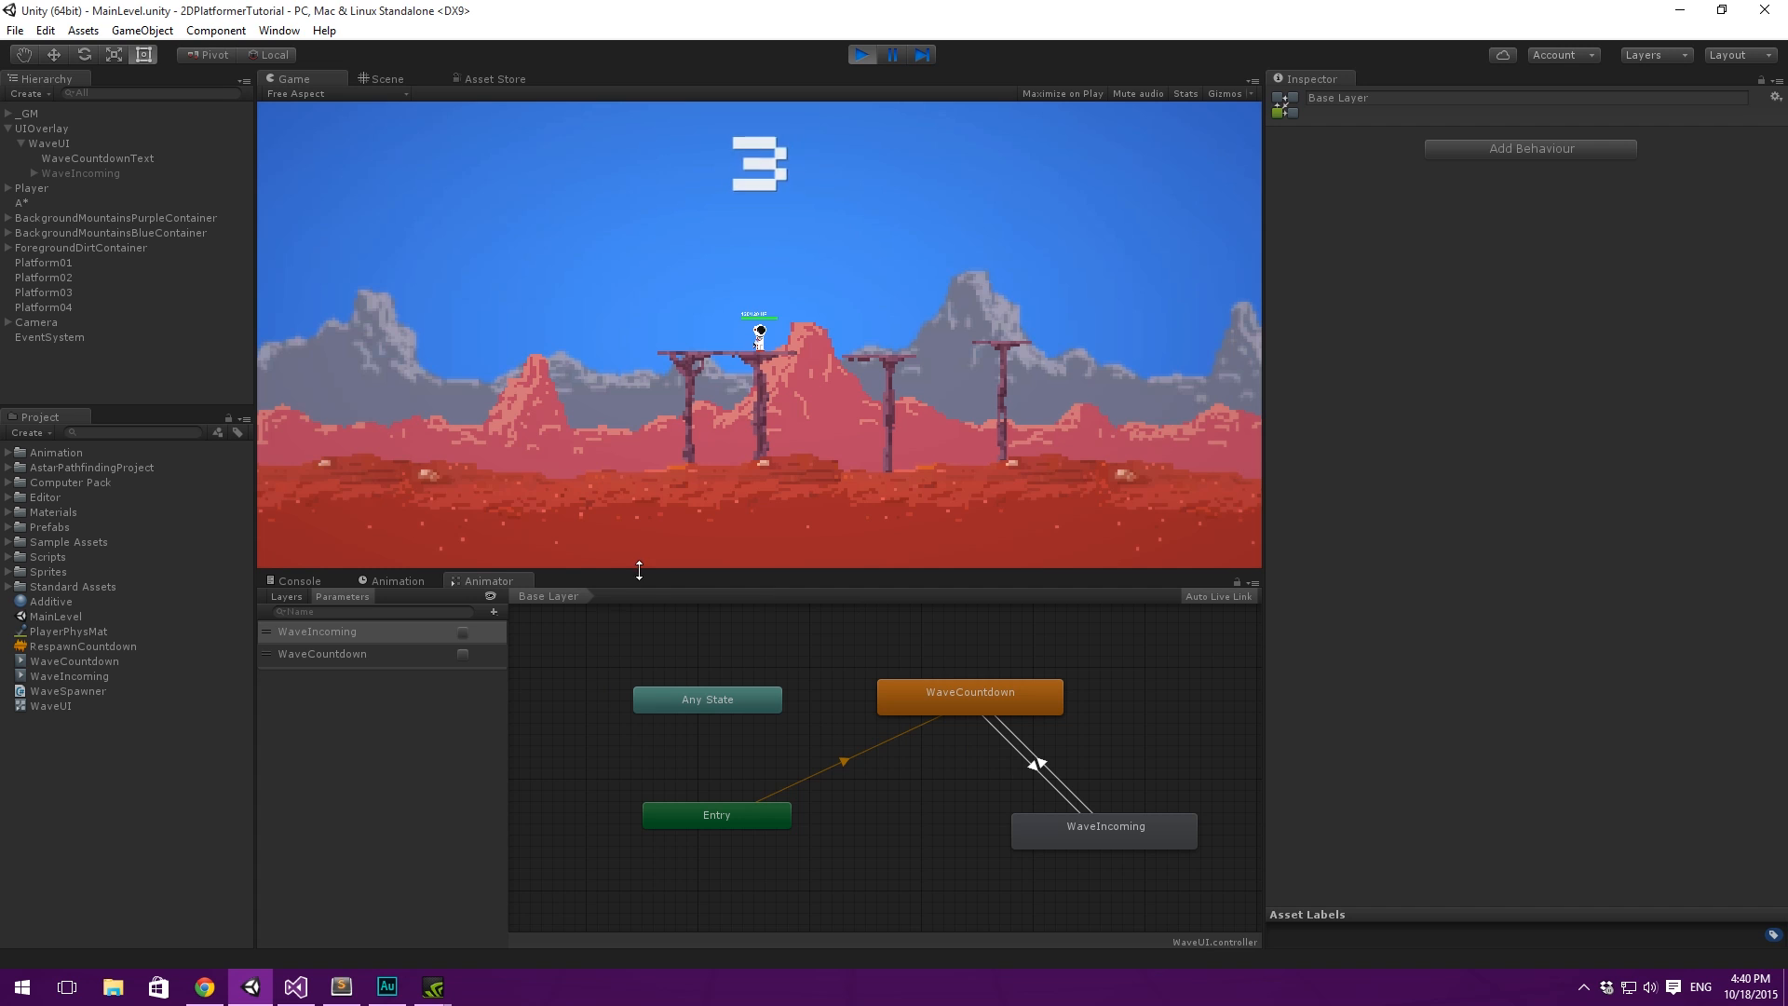
pyautogui.click(862, 55)
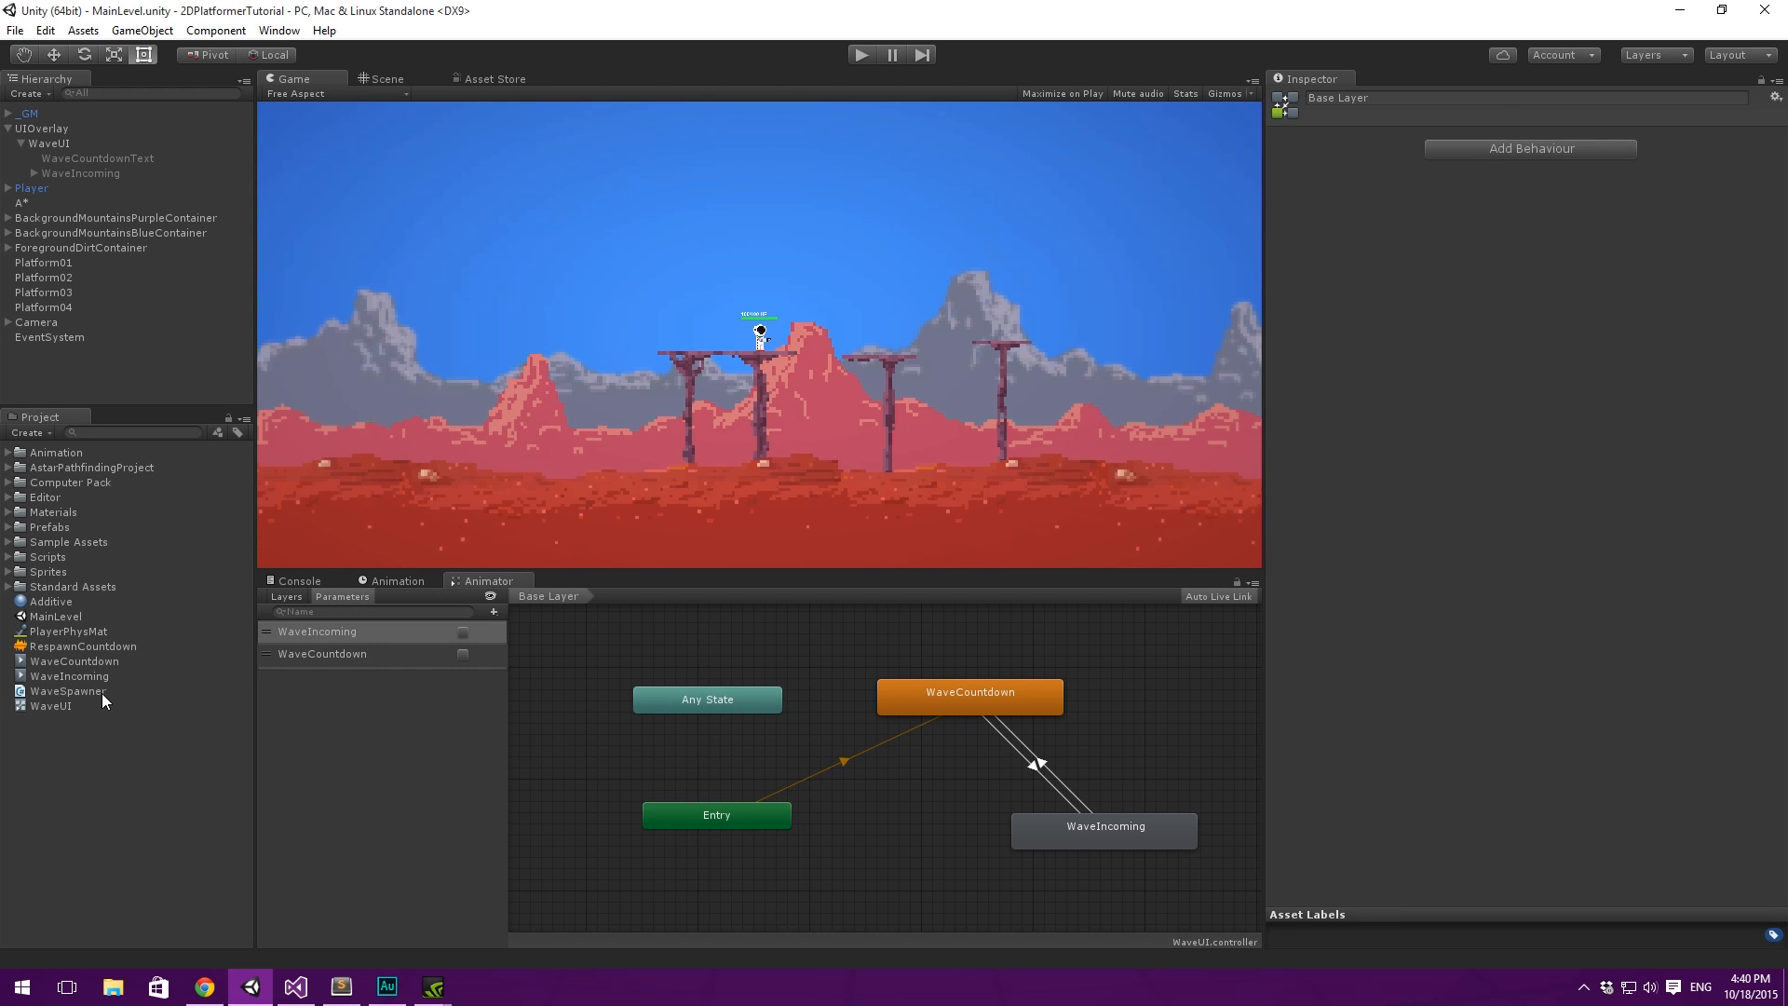
# - Turn off Loop Time on the WaveCountdown and WaveIncoming animation clips
pyautogui.click(97, 663)
pyautogui.click(1482, 156)
pyautogui.click(67, 675)
pyautogui.click(1483, 157)
pyautogui.click(188, 749)
# - Run the game, toggle the WaveIncoming parameter on, off and on again to test the transition, and stop play mode
pyautogui.click(863, 54)
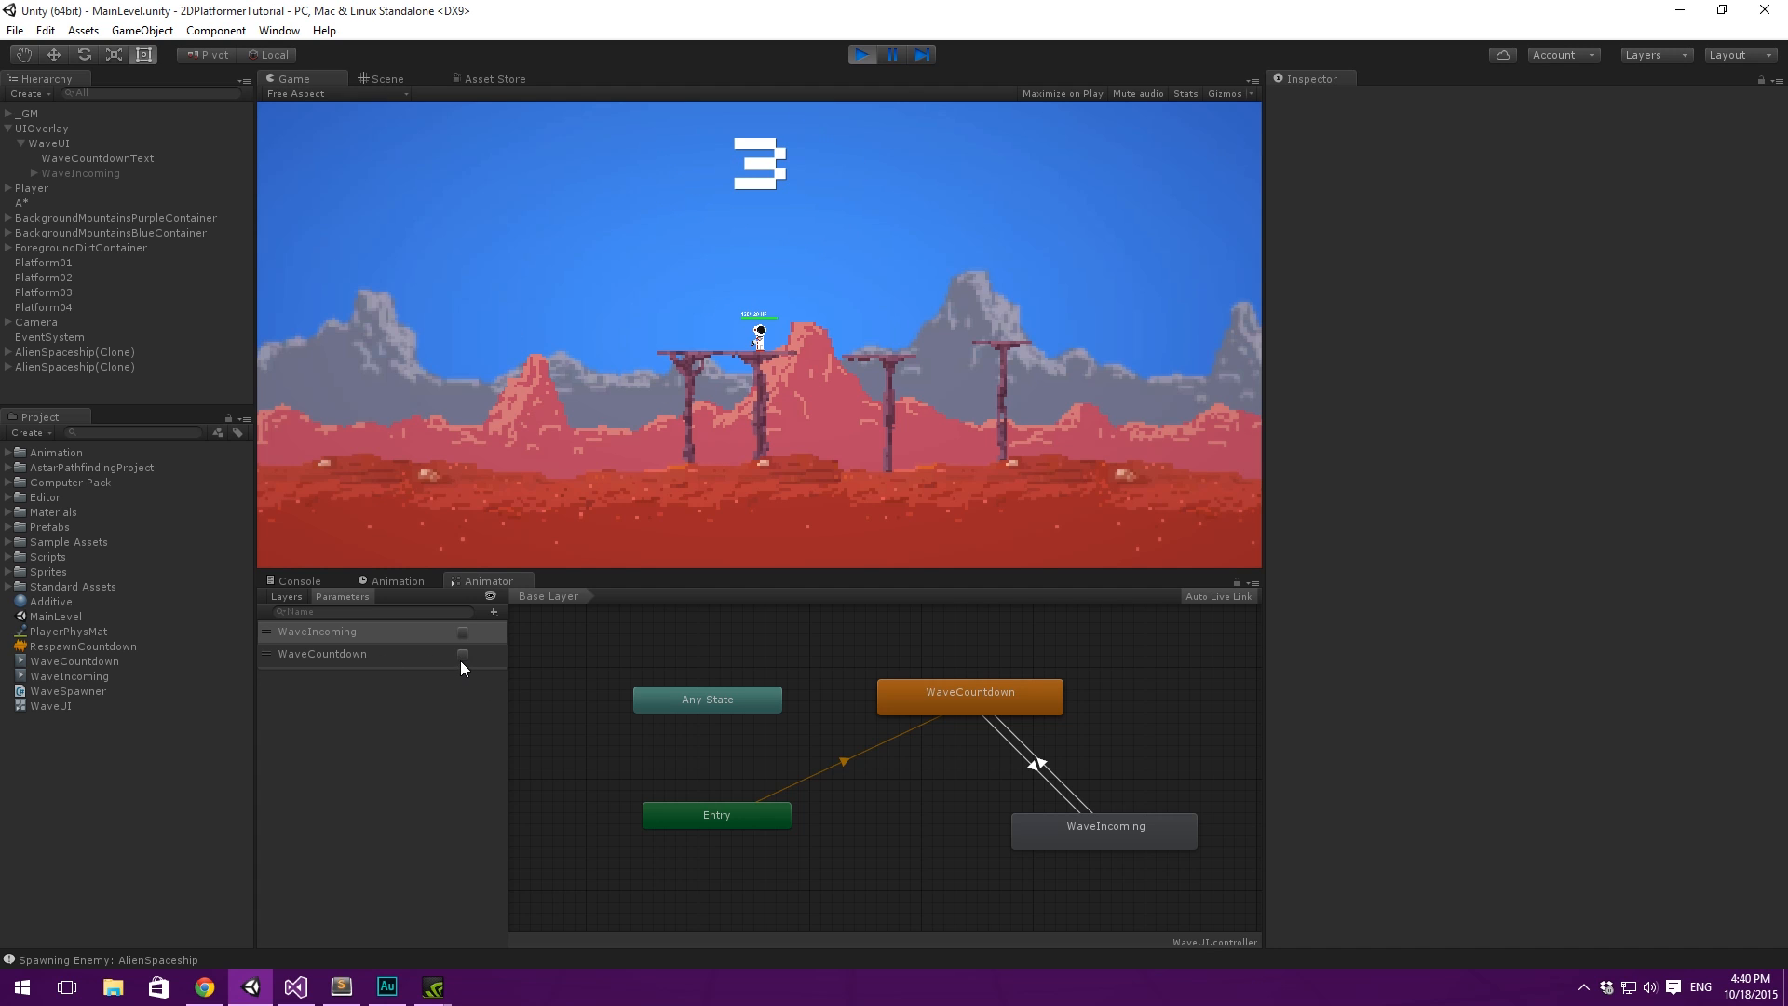
pyautogui.click(464, 633)
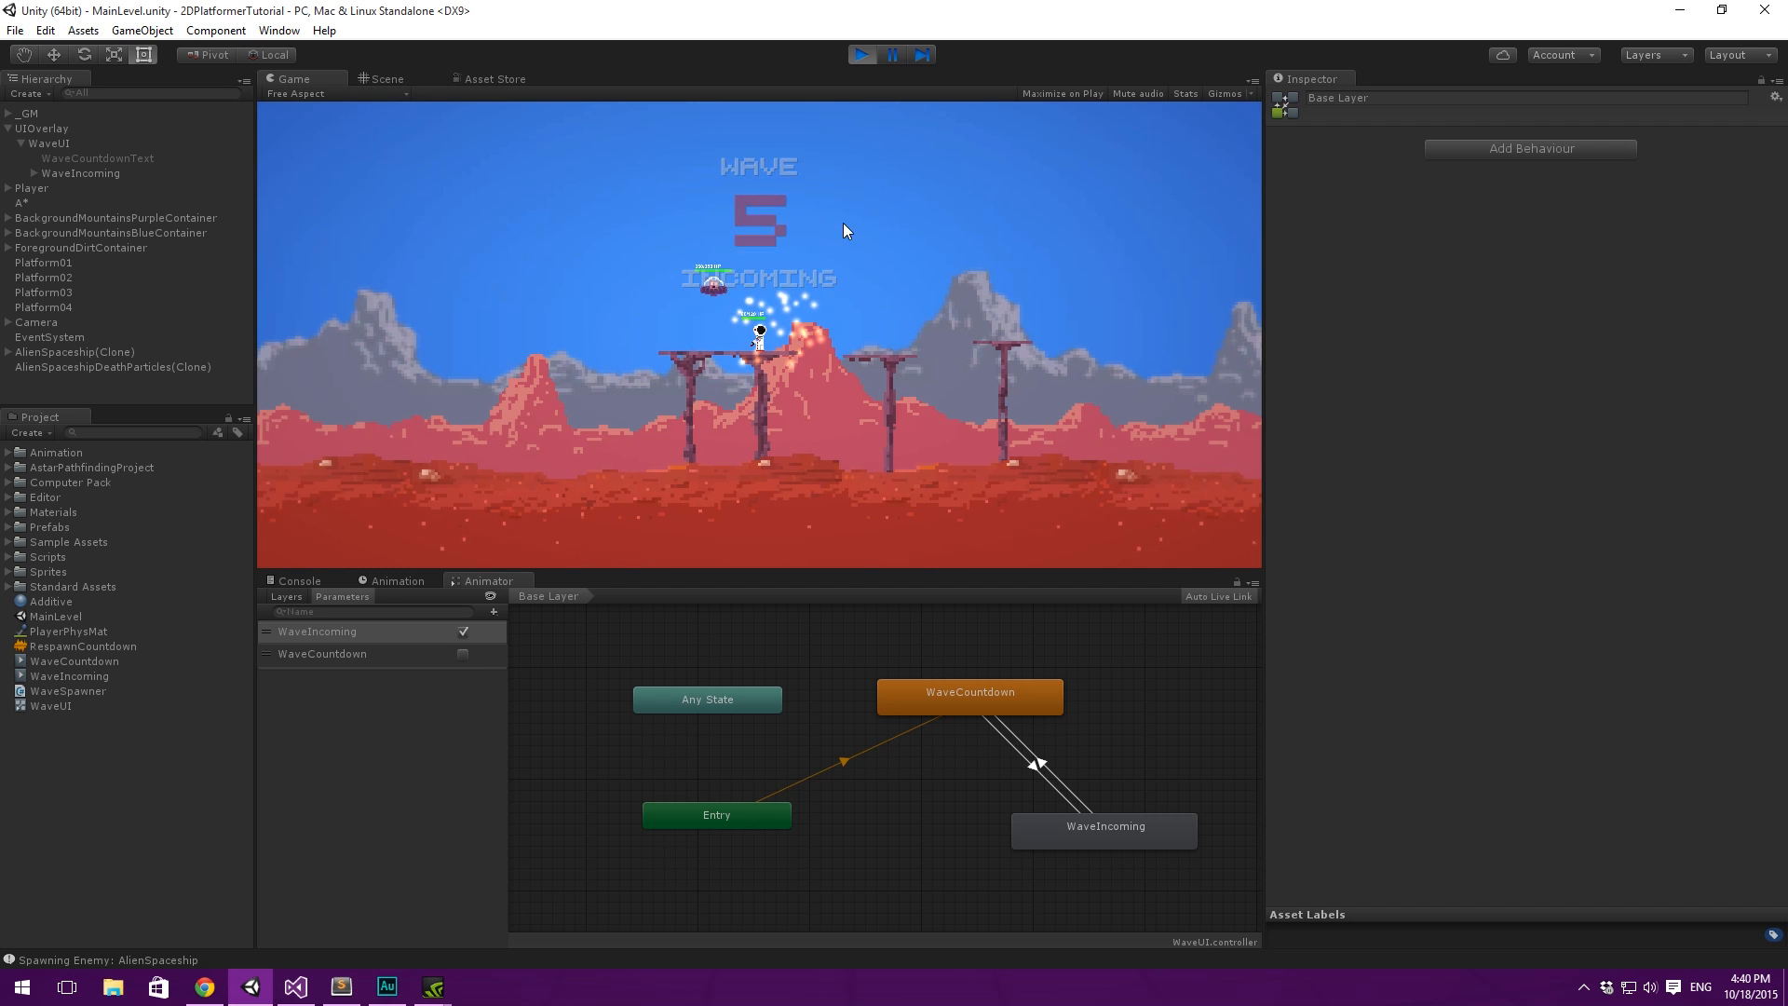
pyautogui.click(463, 632)
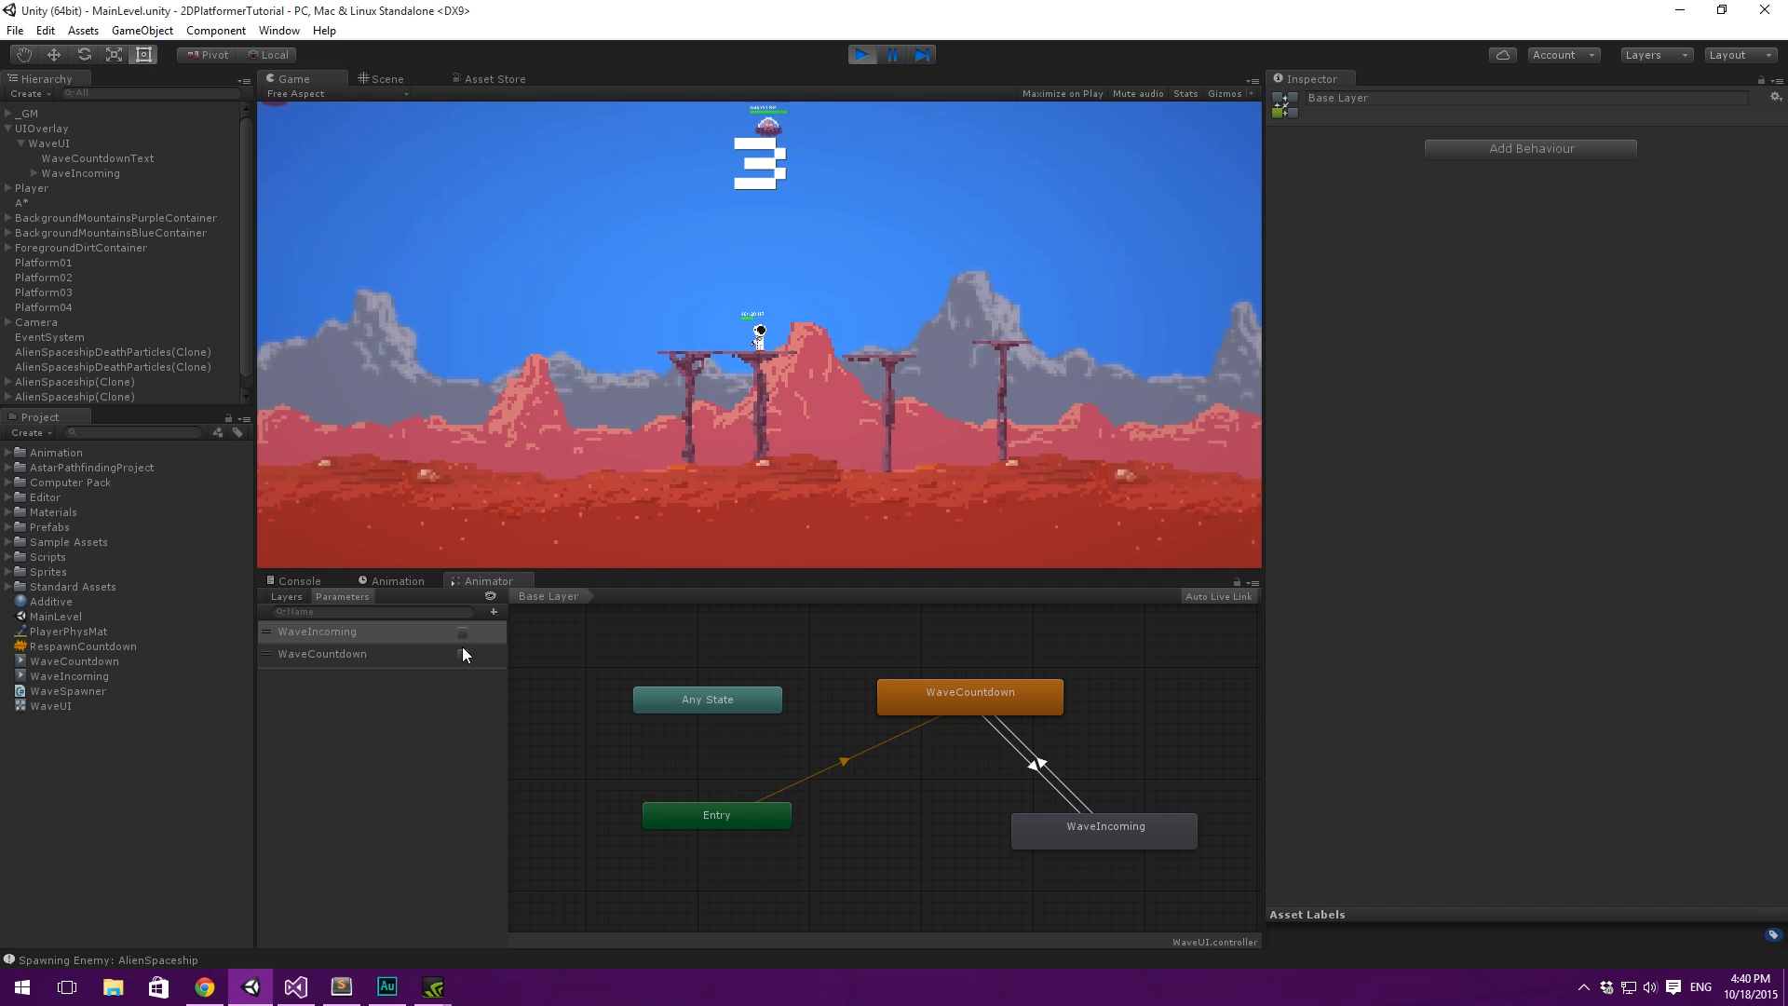
pyautogui.click(464, 637)
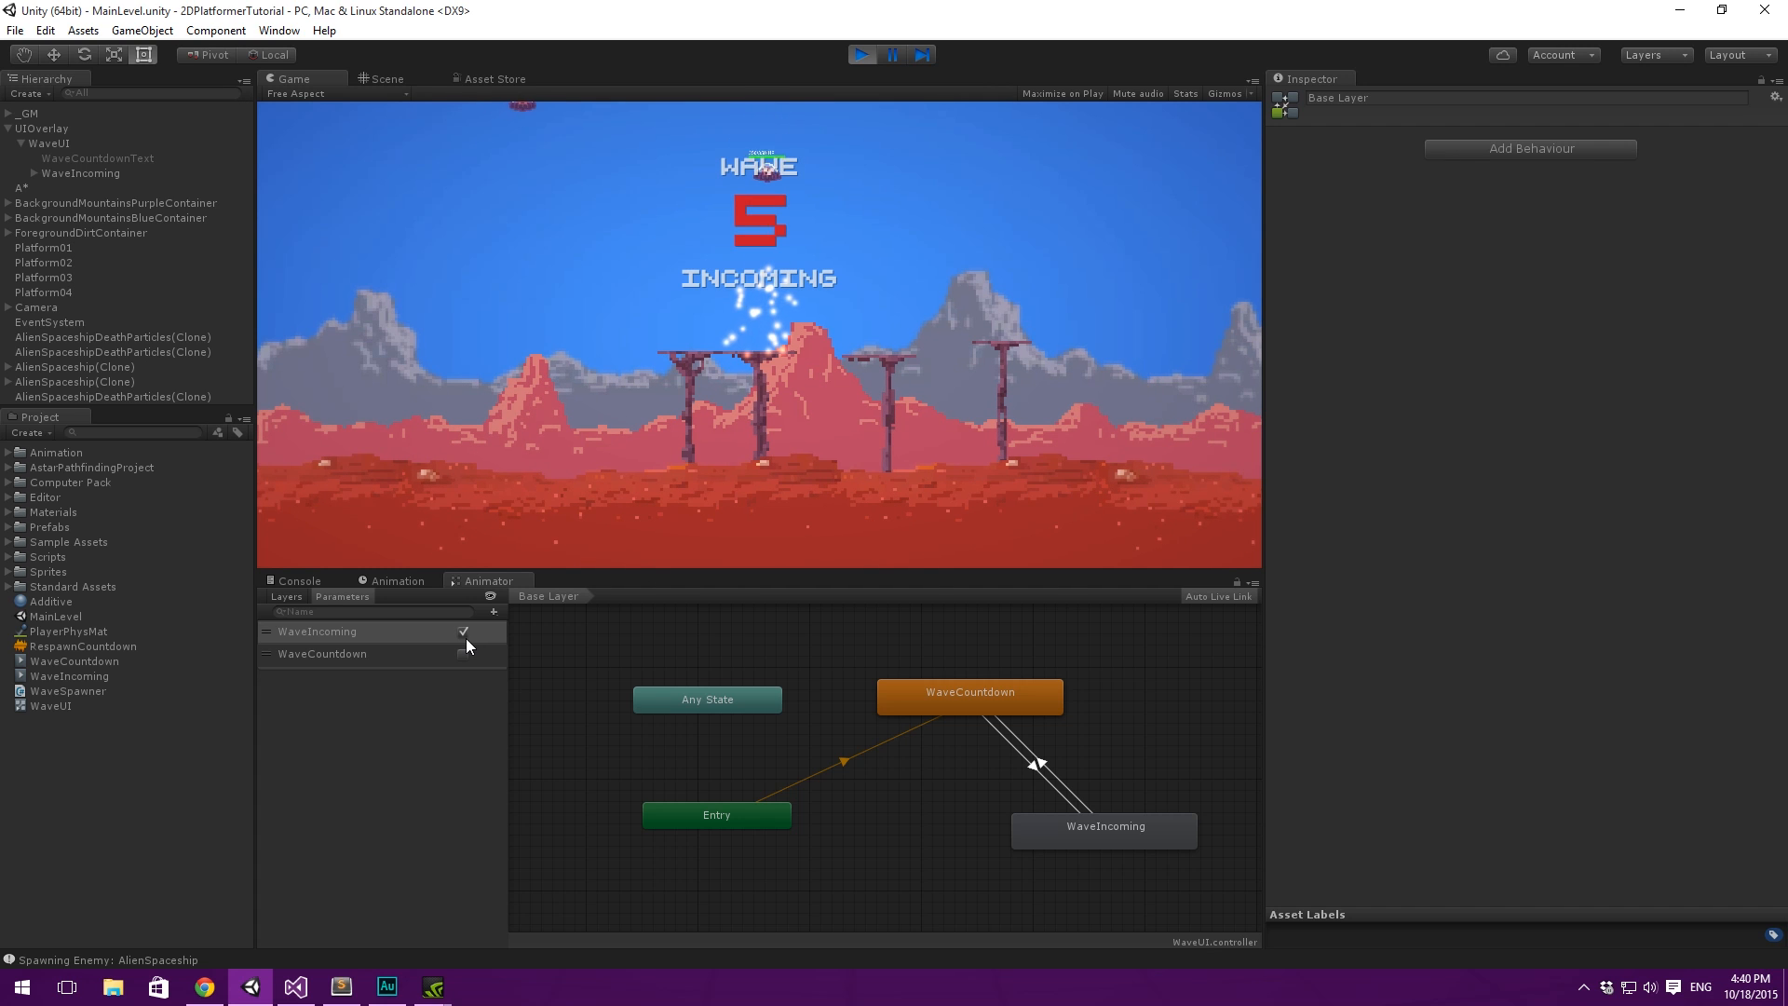
pyautogui.click(863, 56)
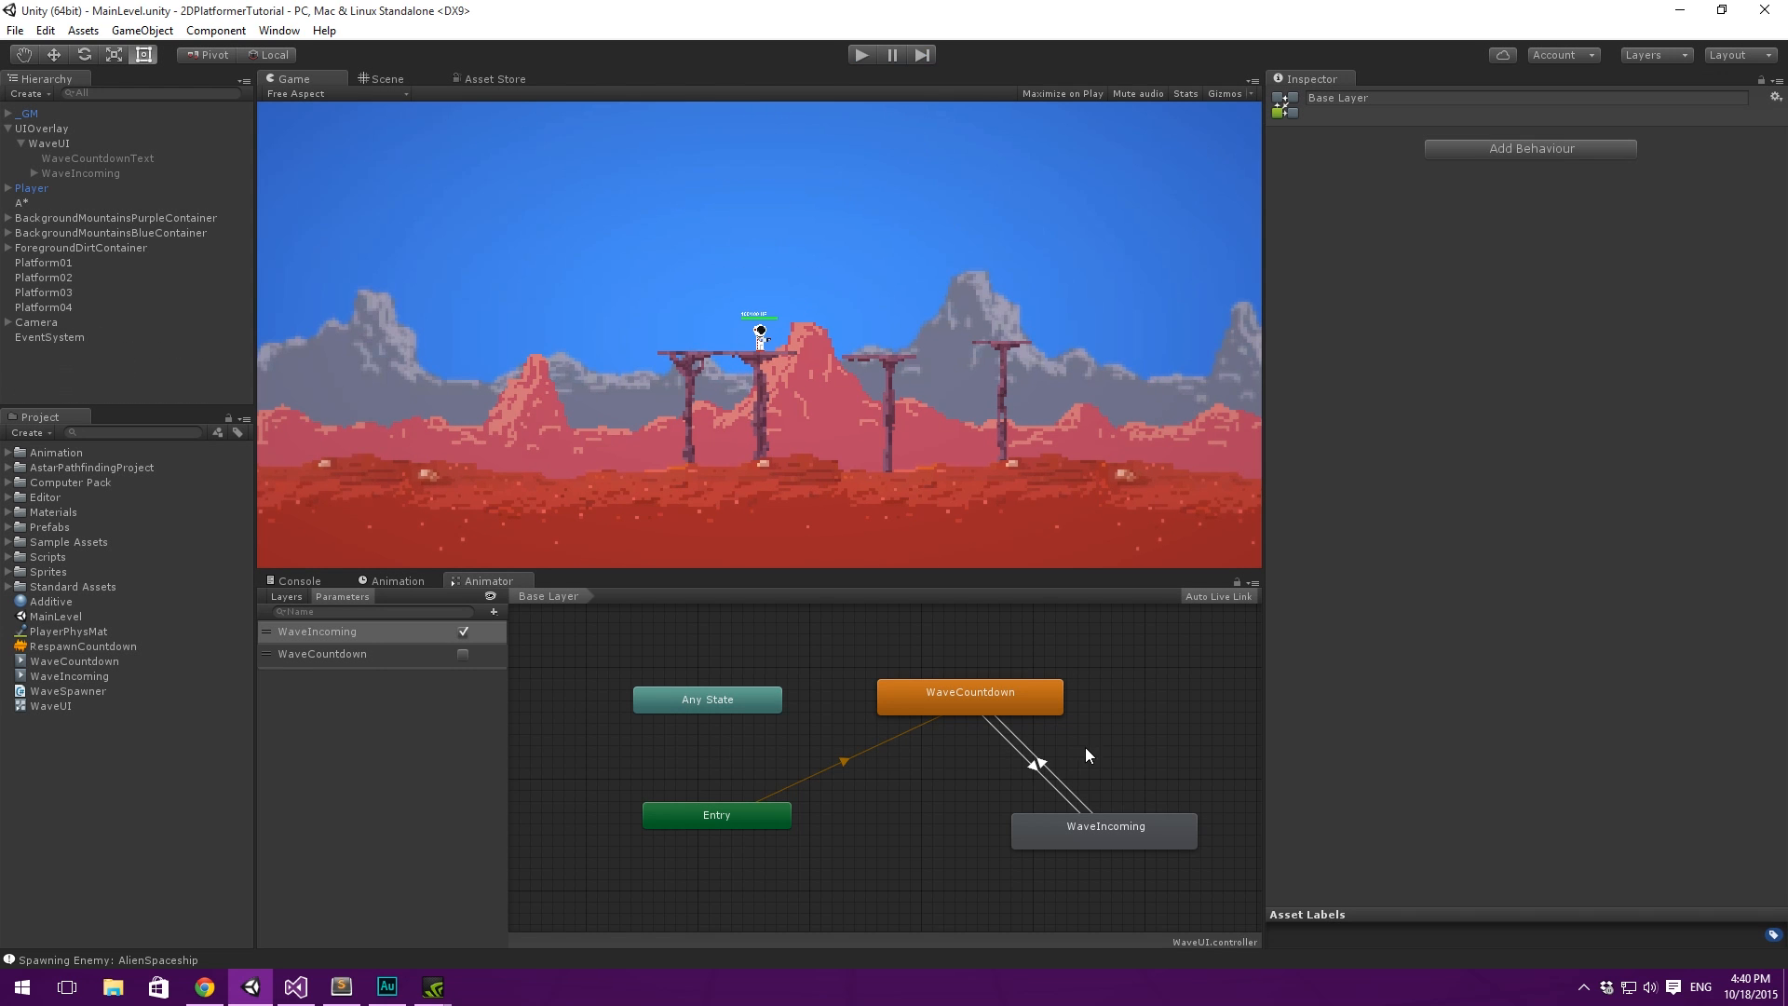
# - Examine the condition on the WaveIncoming to WaveCountdown transition and the settings of the WaveIncoming state
pyautogui.click(1036, 768)
pyautogui.click(1065, 789)
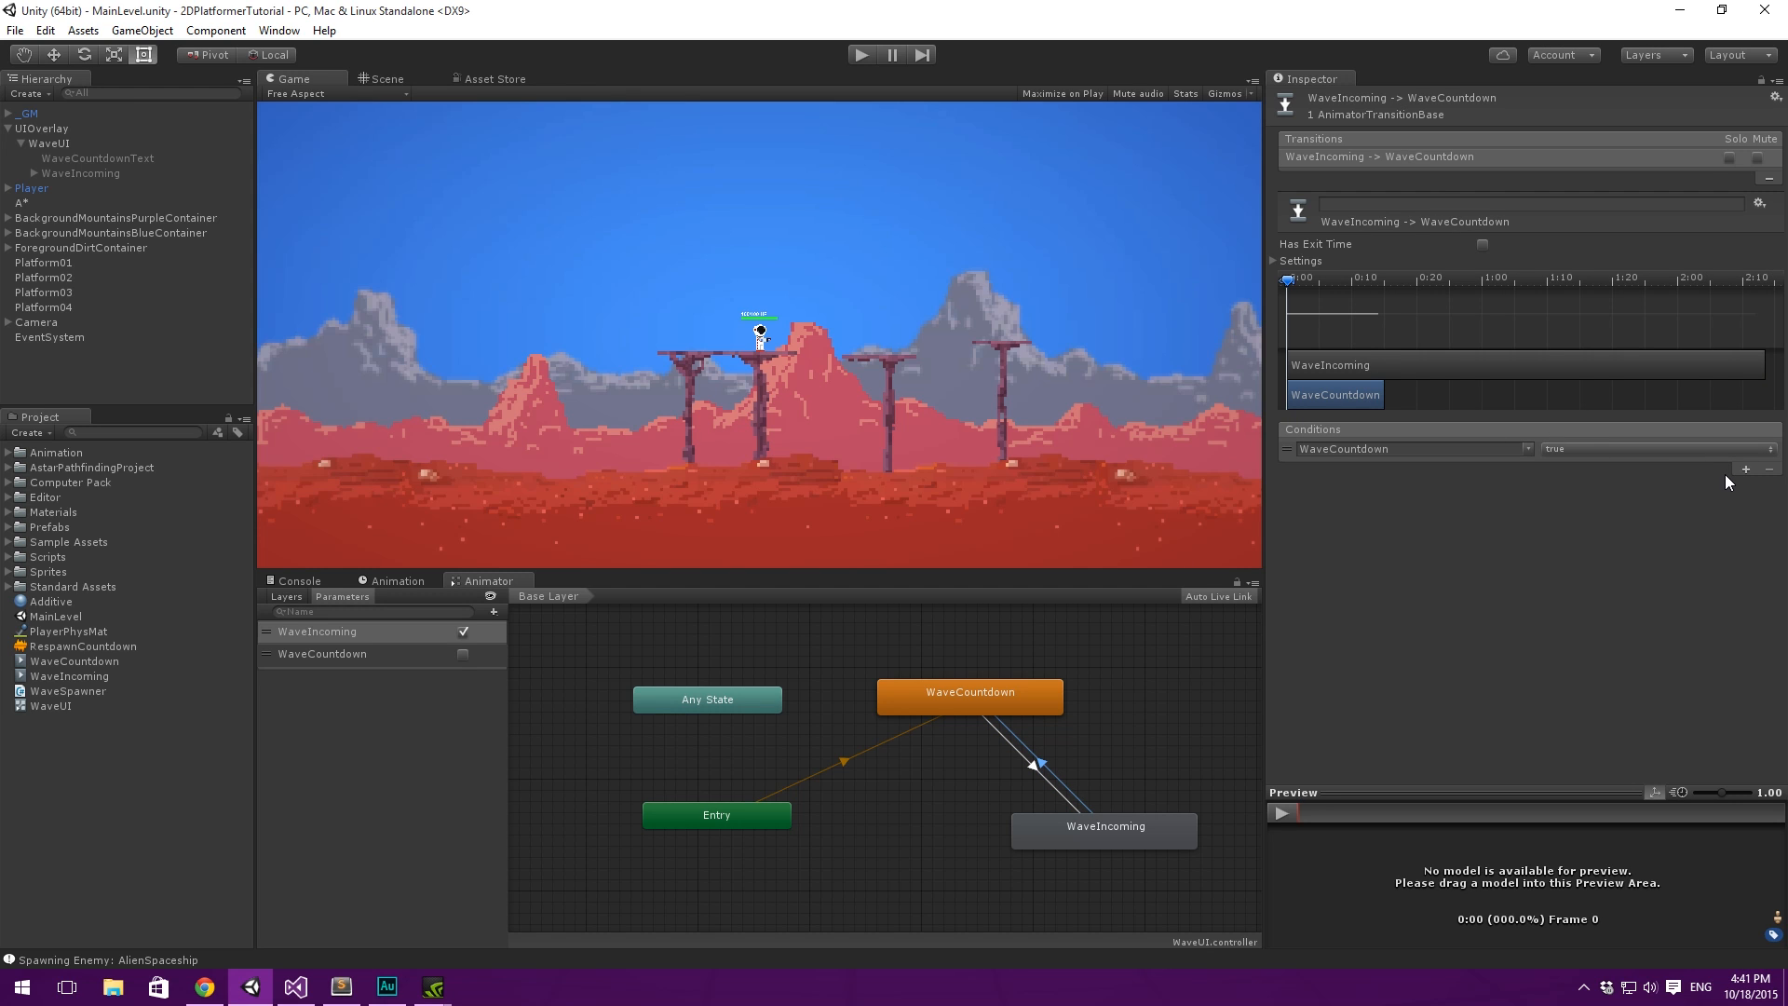
pyautogui.click(1081, 824)
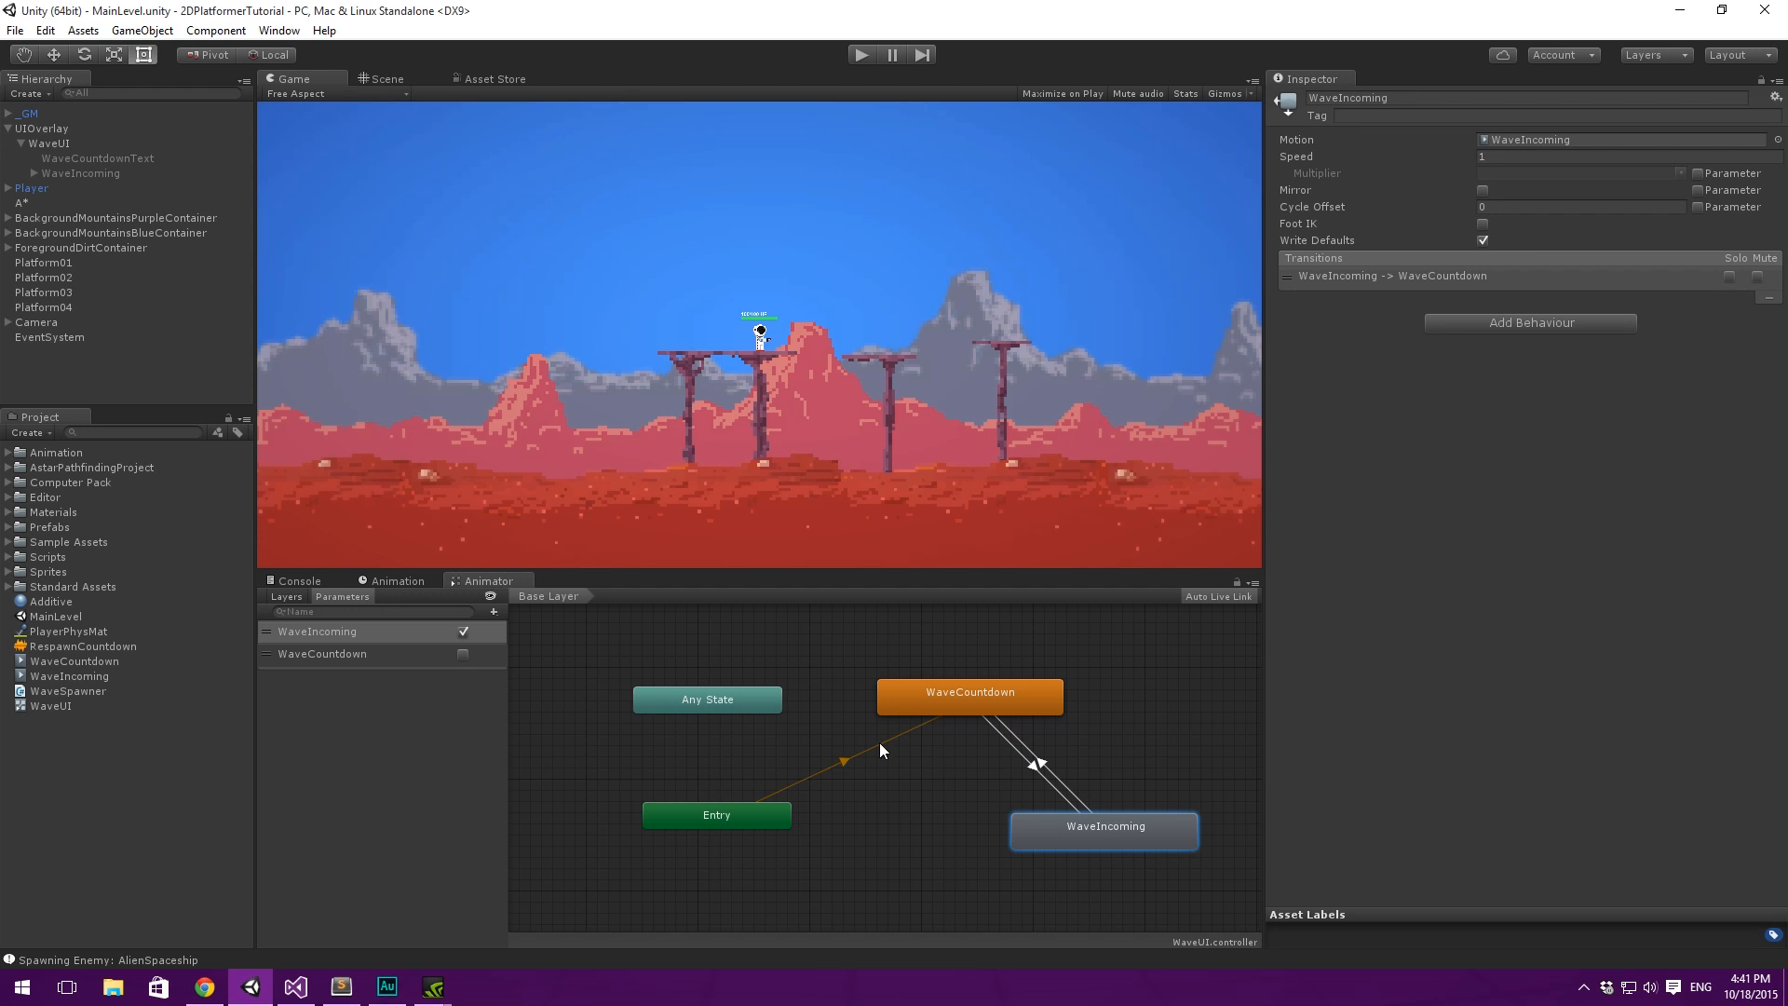
# - Turn off the WaveIncoming parameter, test the wave incoming and countdown displays in play mode, and stop the game
pyautogui.click(862, 54)
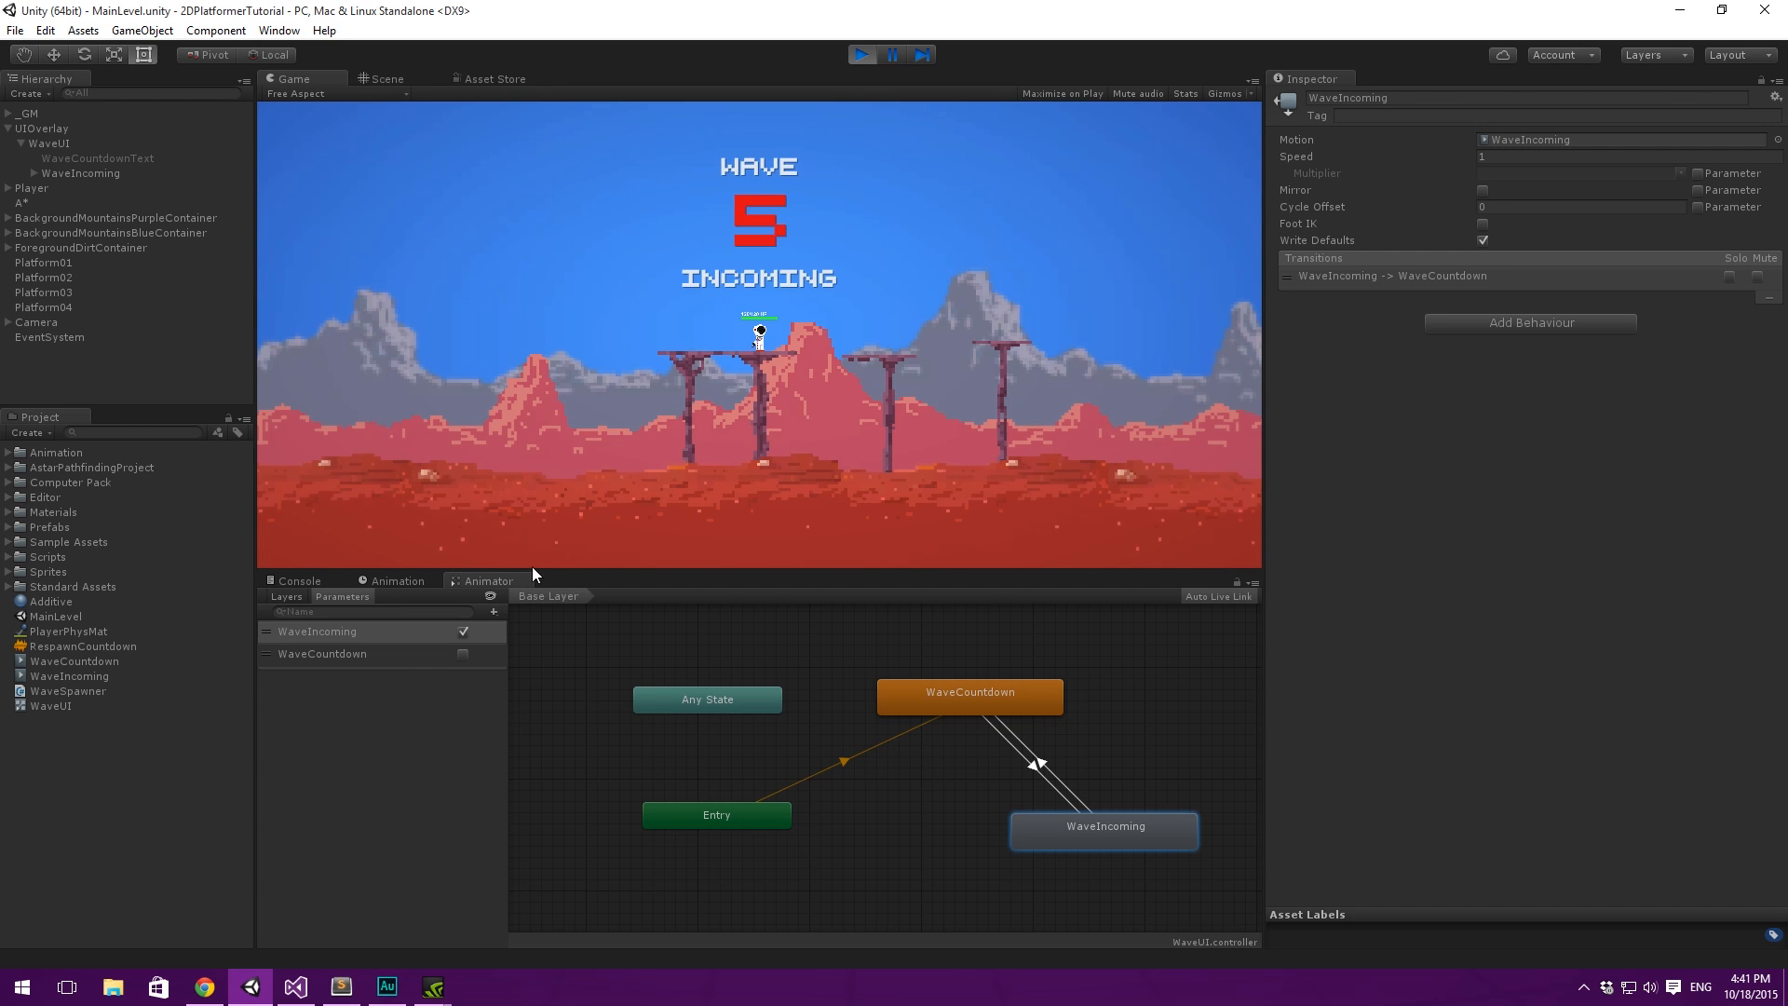
pyautogui.click(862, 54)
pyautogui.click(860, 55)
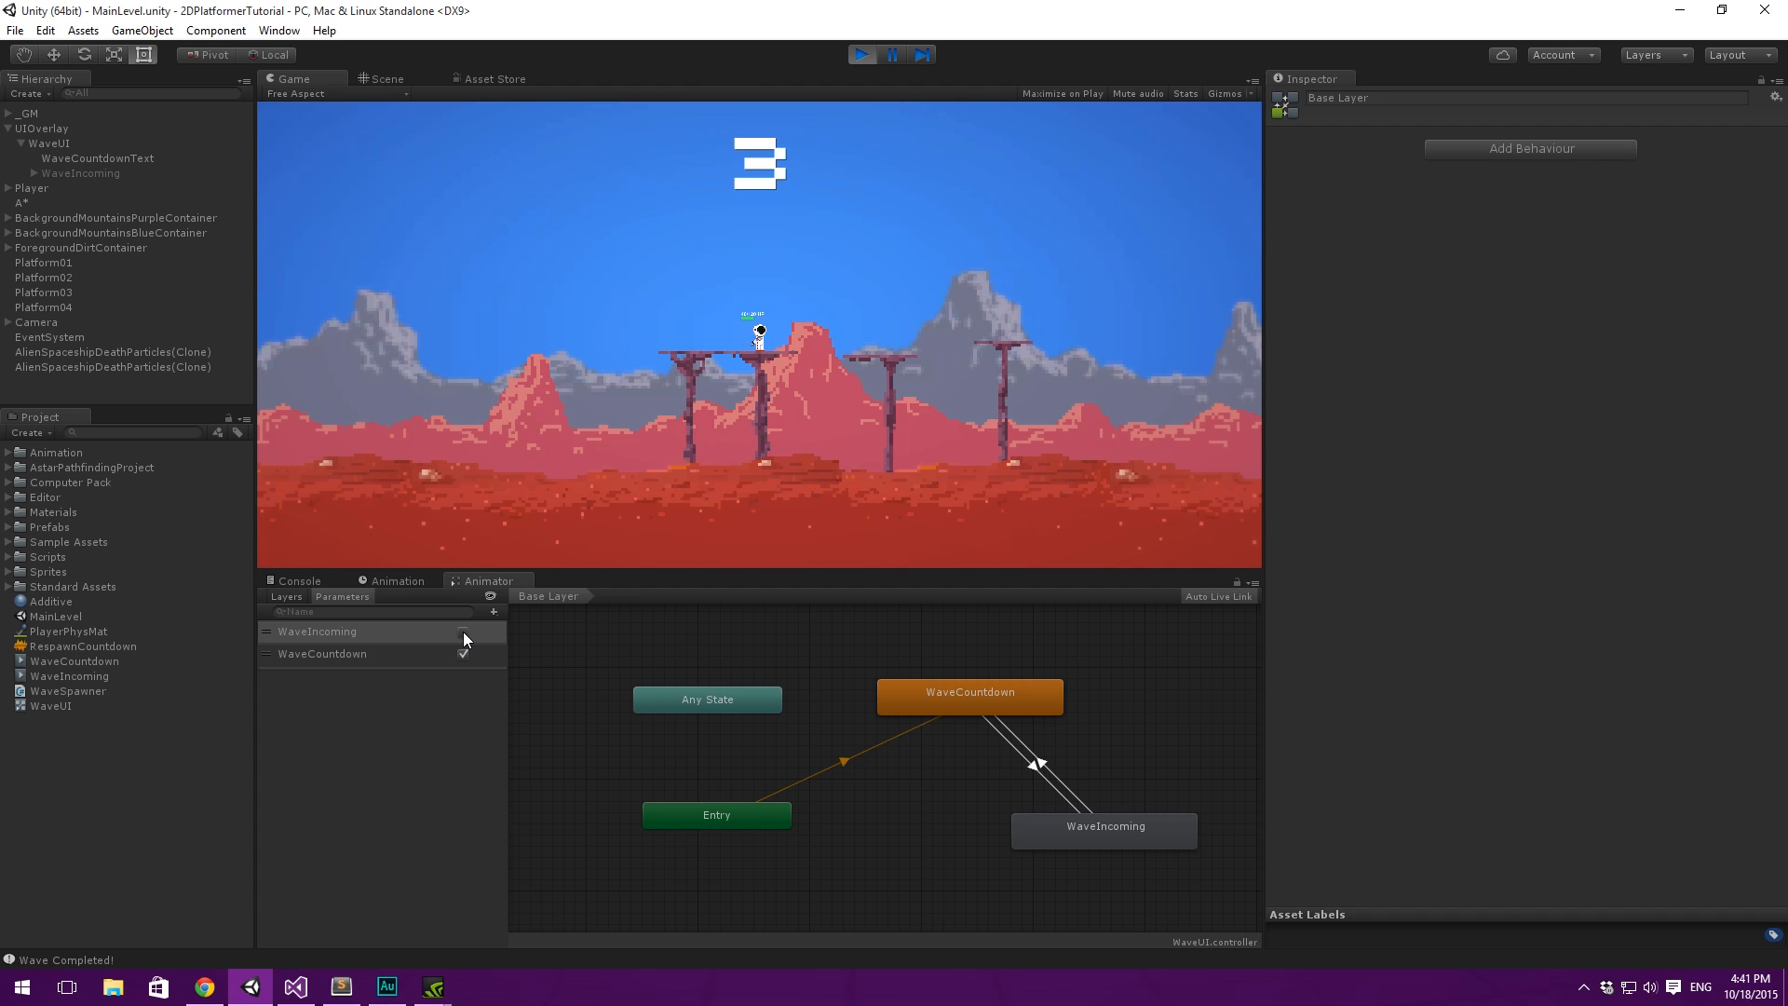
pyautogui.click(862, 54)
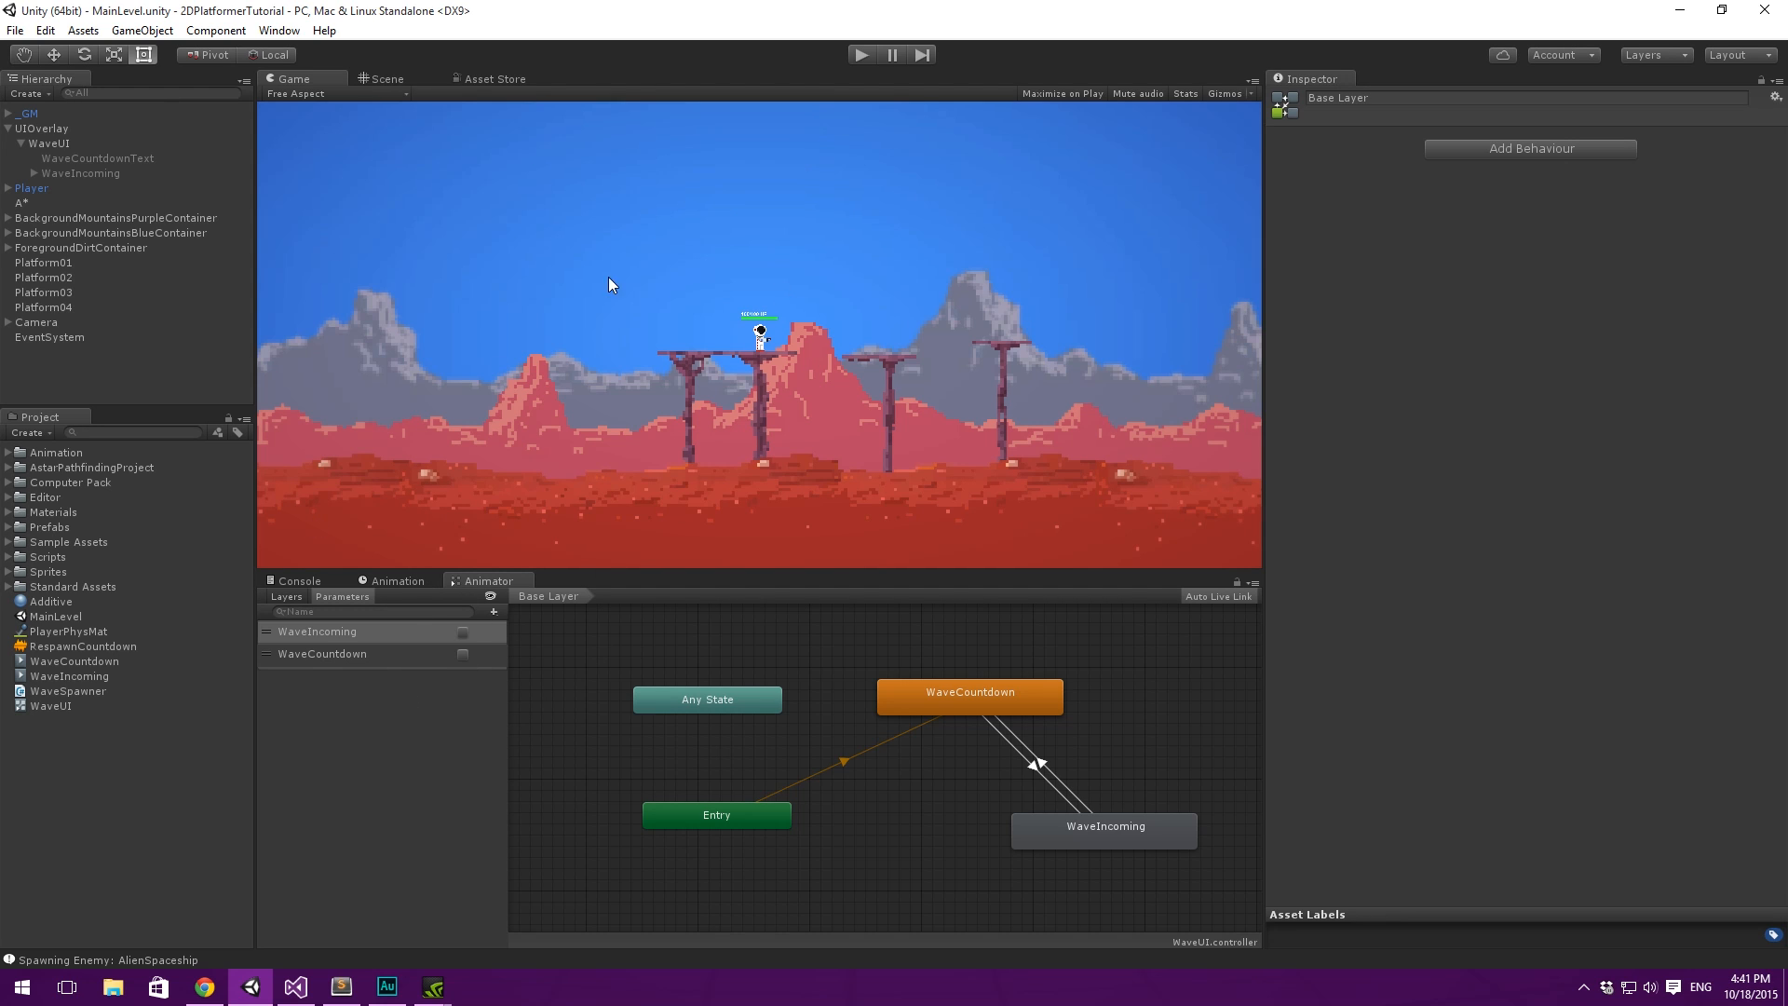
# - Open the Console and clear its logged messages
pyautogui.click(213, 734)
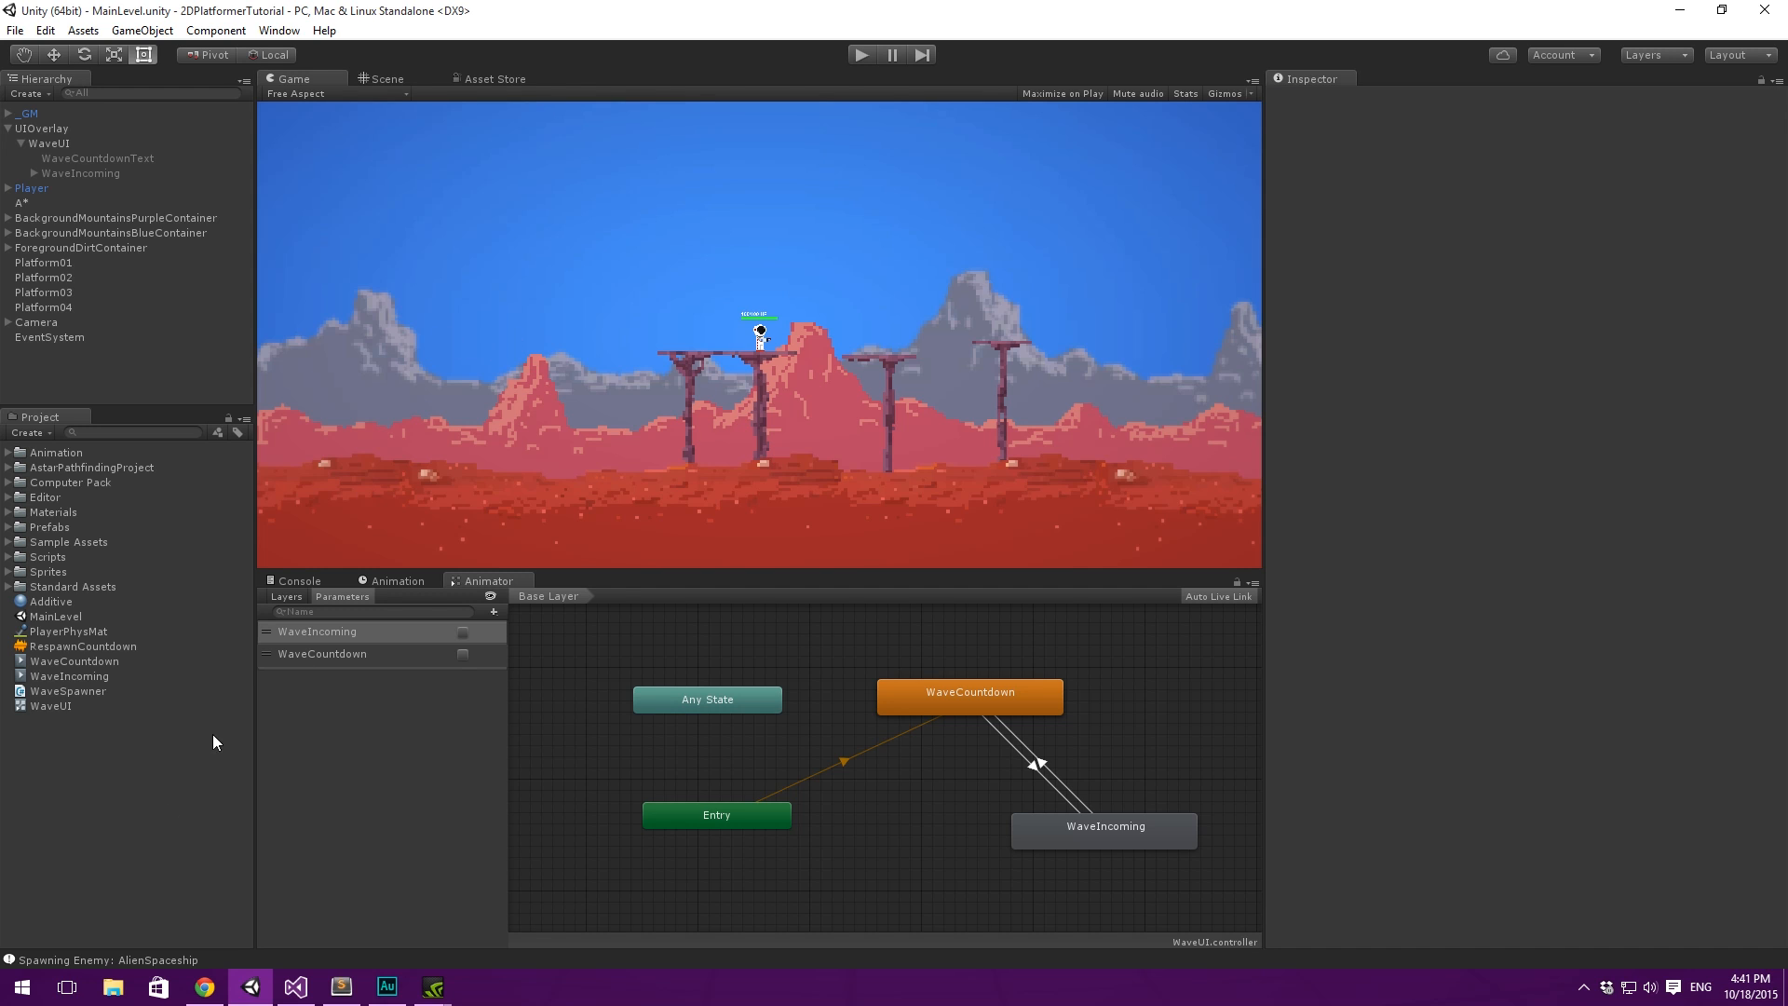
pyautogui.click(836, 645)
pyautogui.moveTo(819, 646); pyautogui.dragTo(780, 634, button='middle')
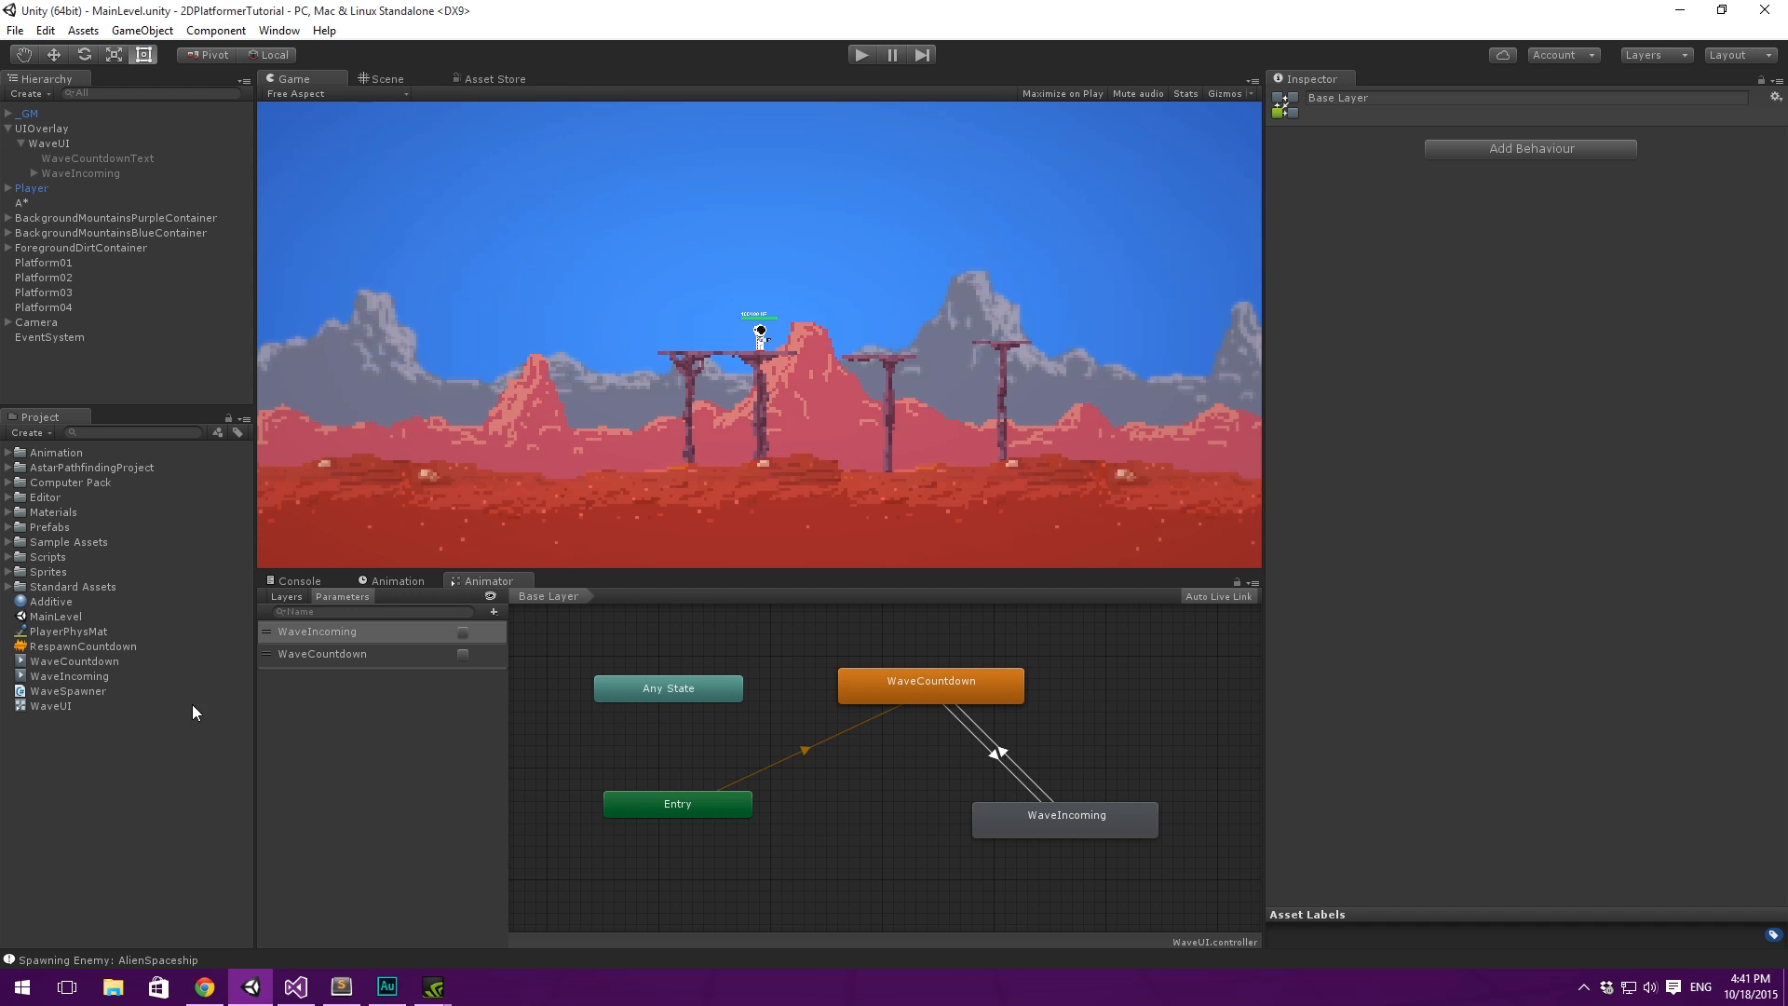
pyautogui.click(97, 749)
pyautogui.click(311, 582)
pyautogui.click(280, 595)
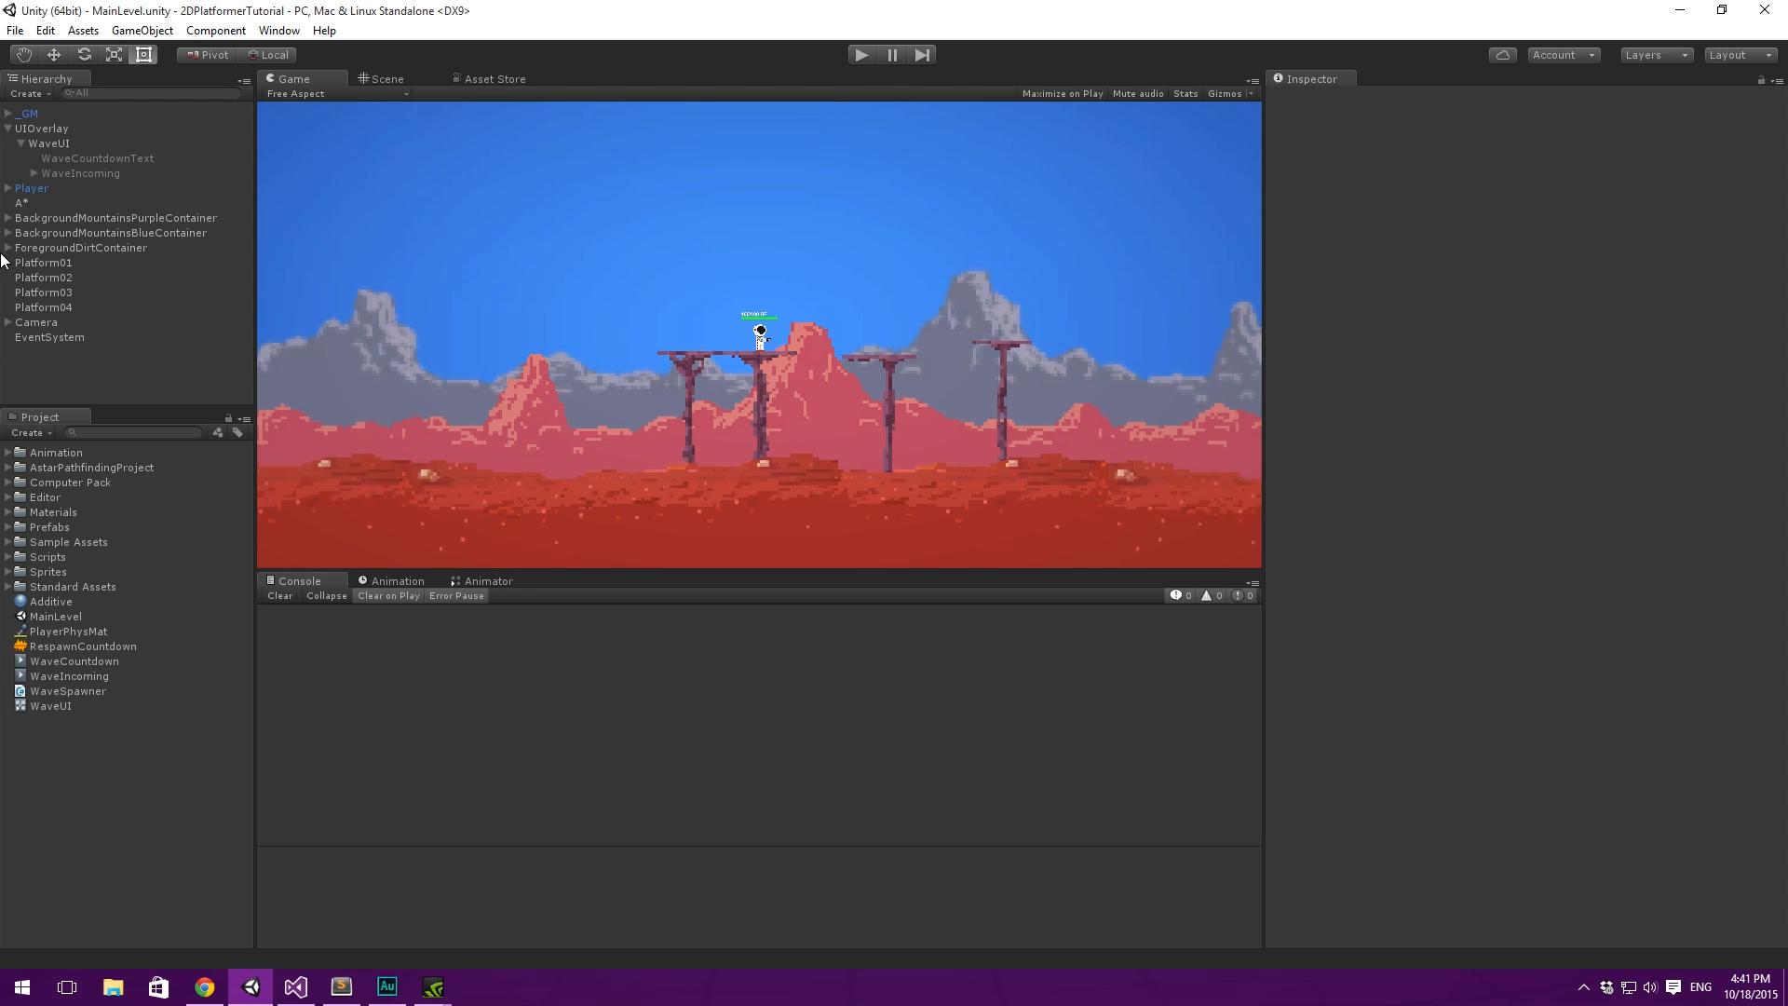
# - Select the WaveUI object, then switch to Sublime Text and highlight the "Wave UI Script" line in the TODO list
pyautogui.click(60, 145)
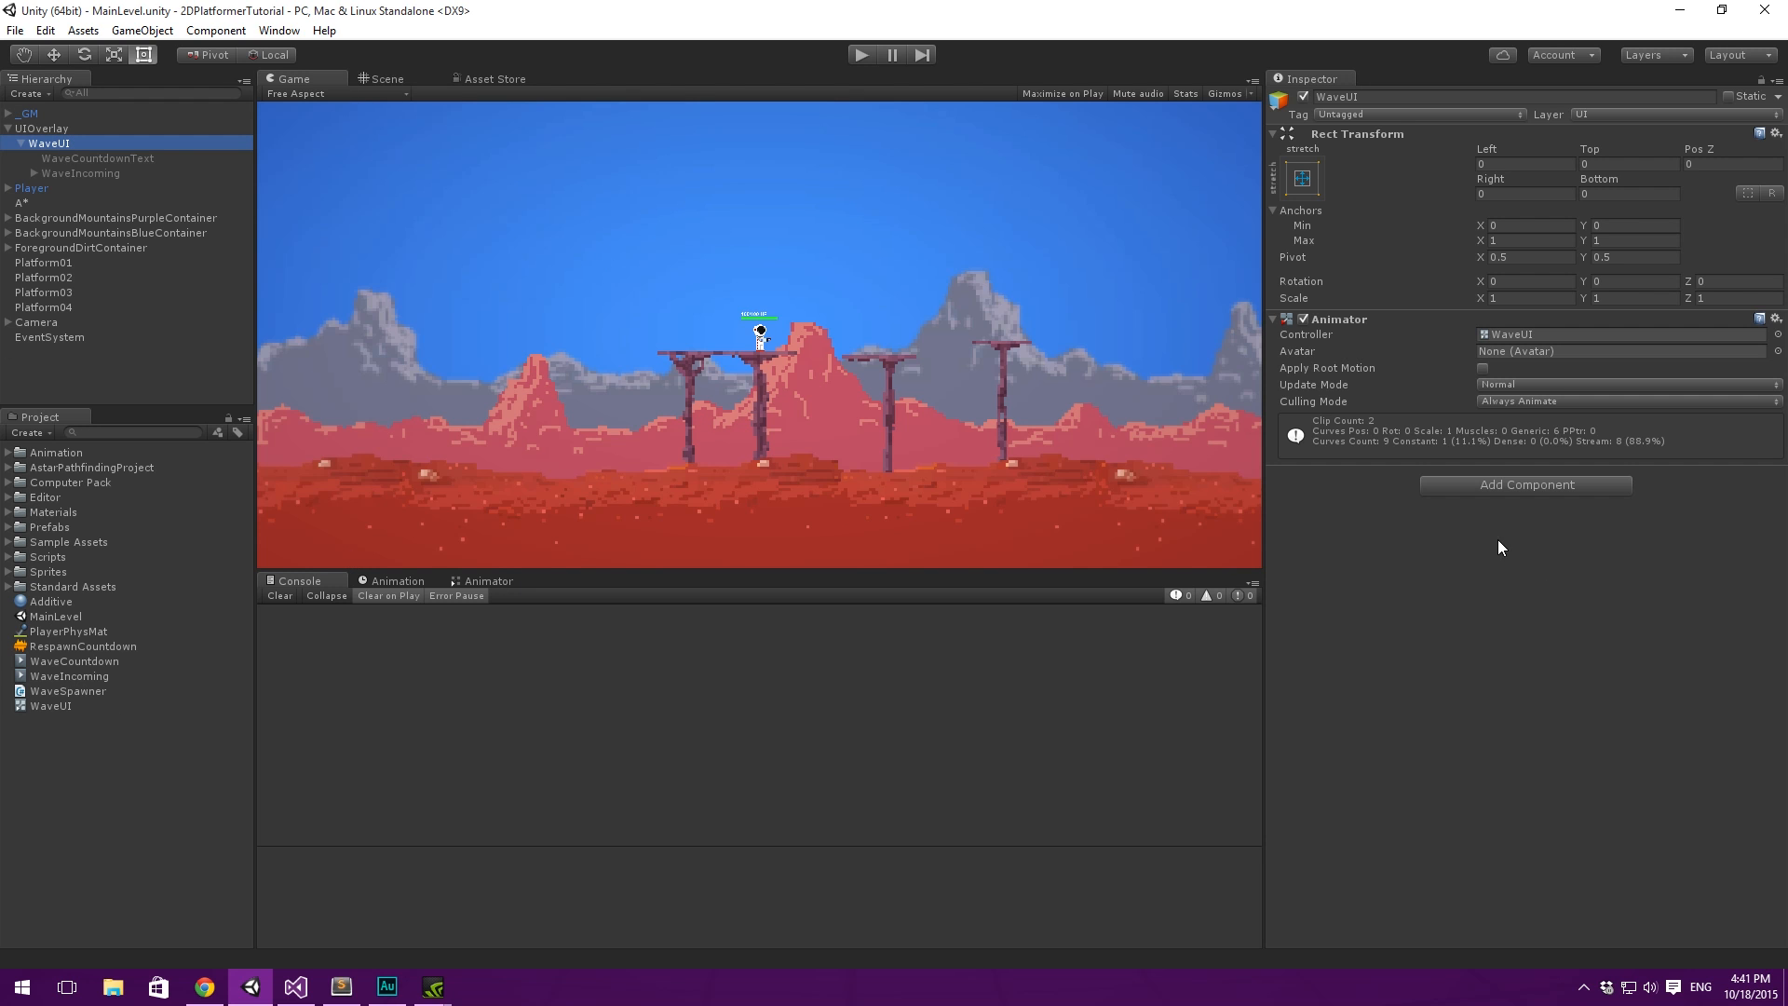
pyautogui.click(341, 986)
pyautogui.click(399, 424)
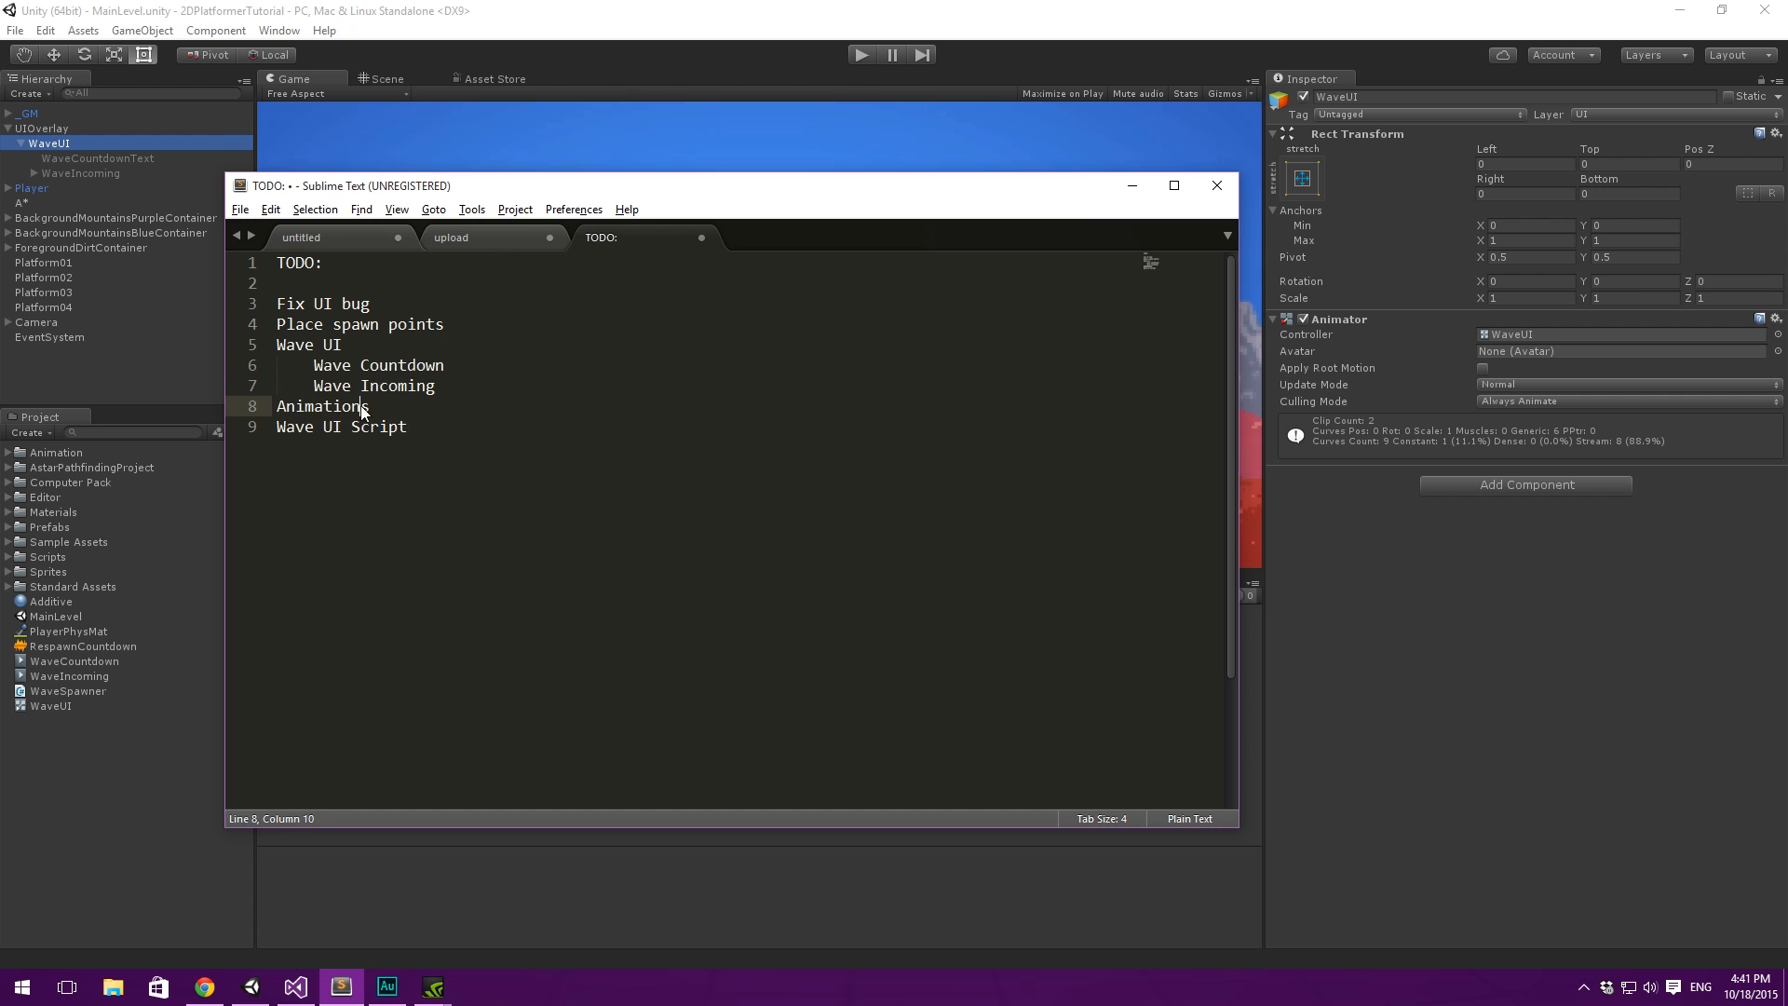
pyautogui.click(263, 438)
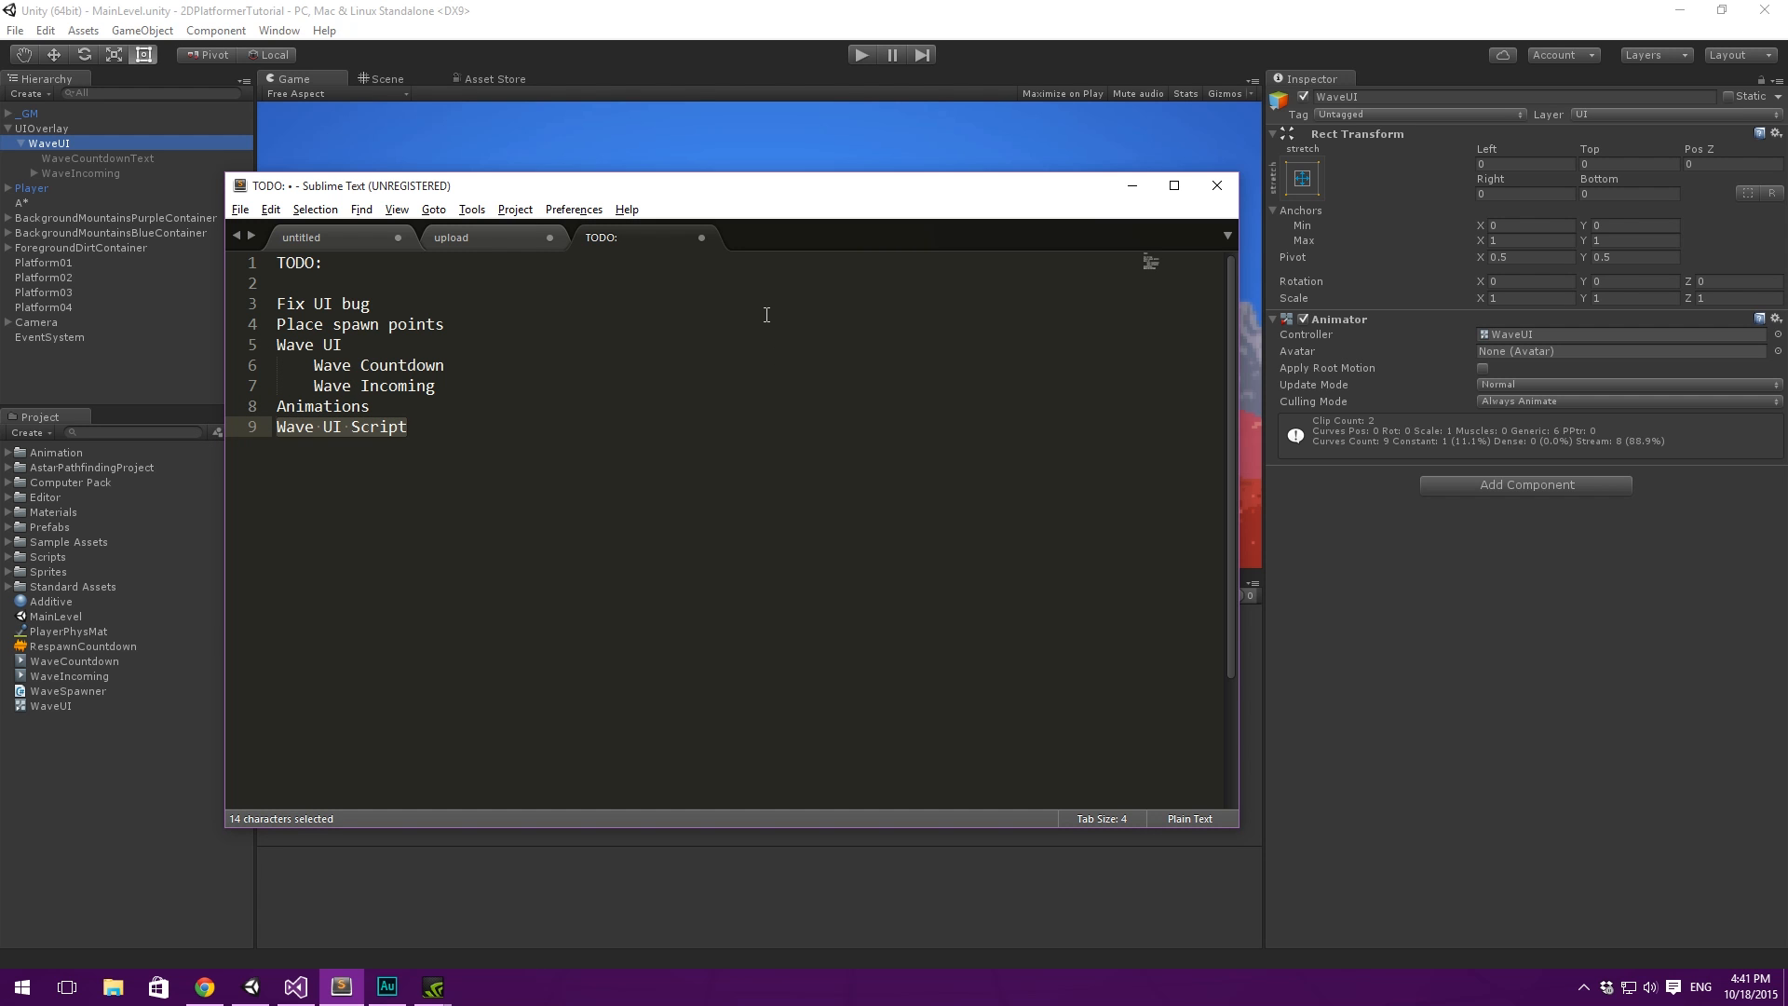